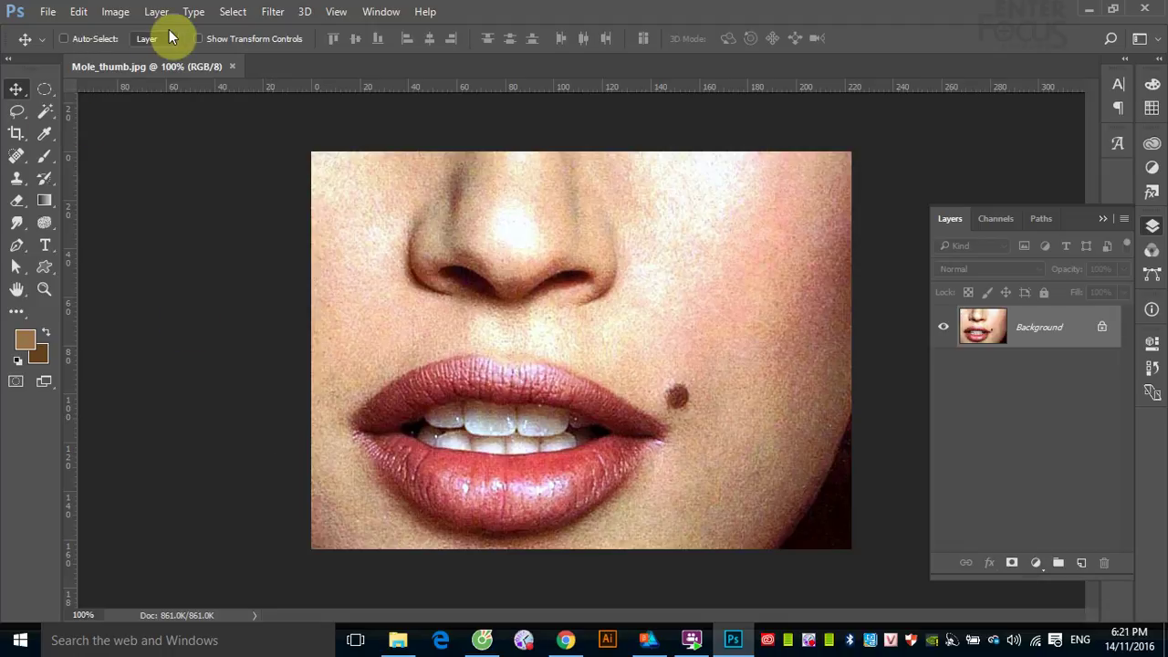
- Show the Filter menu's Distort submenu with Spherize and the other distortion filters
click(271, 12)
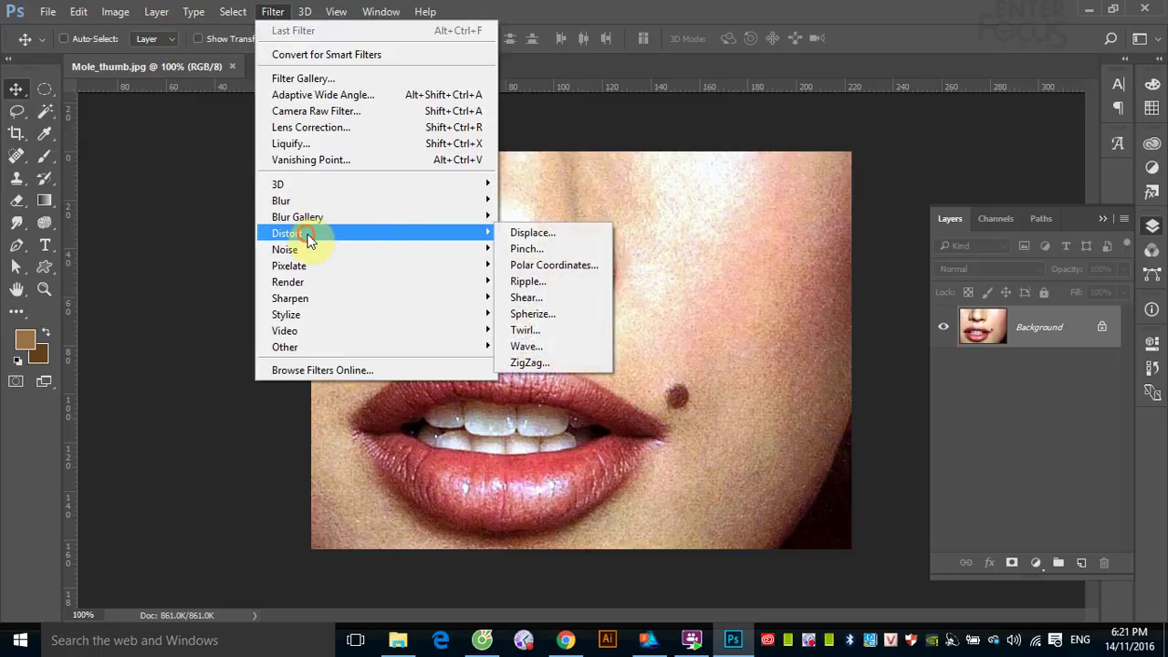
mouse_move(287, 233)
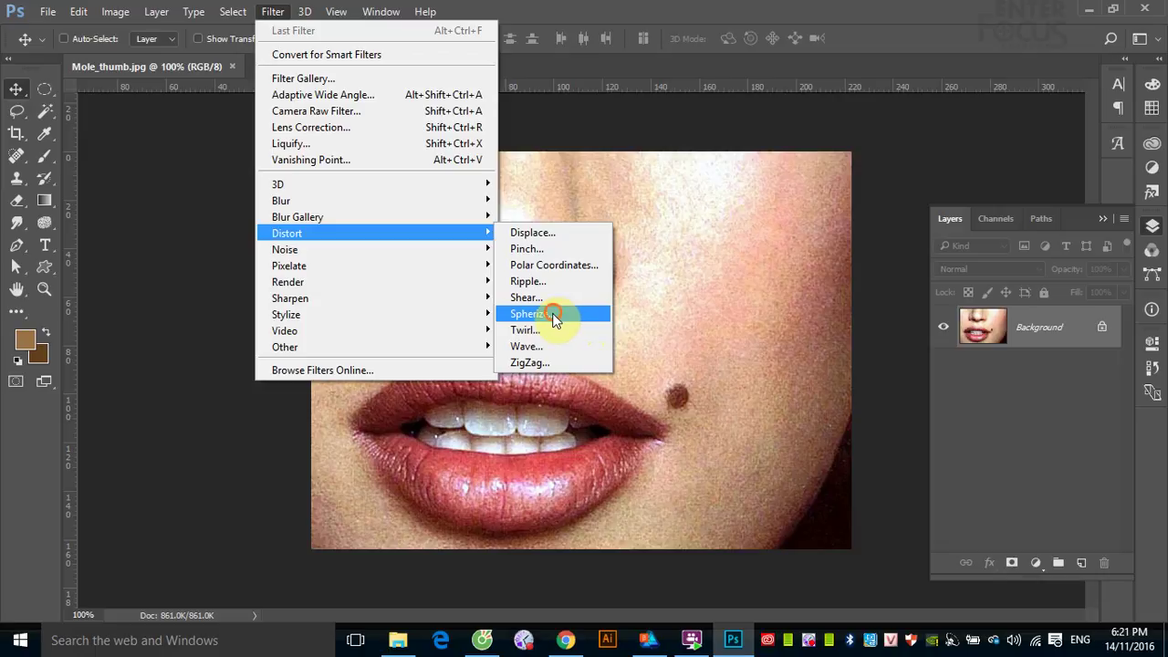
- Preview Spherize at a low Amount, then close it, leaving the face undistorted
click(553, 312)
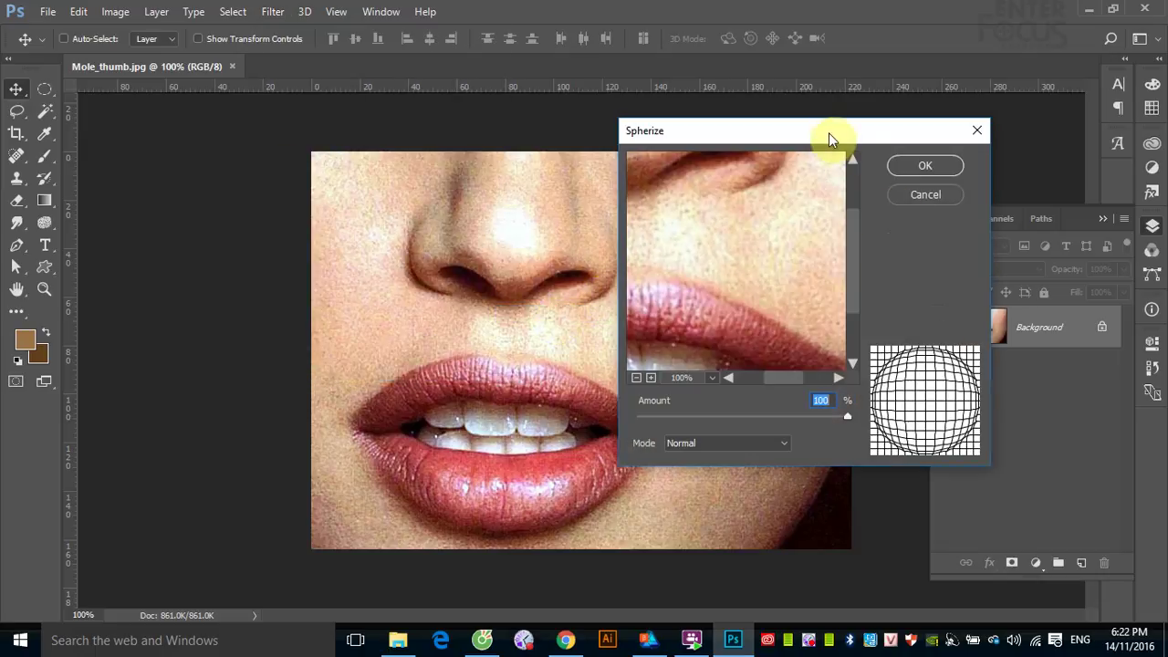
drag(829, 132, 707, 134)
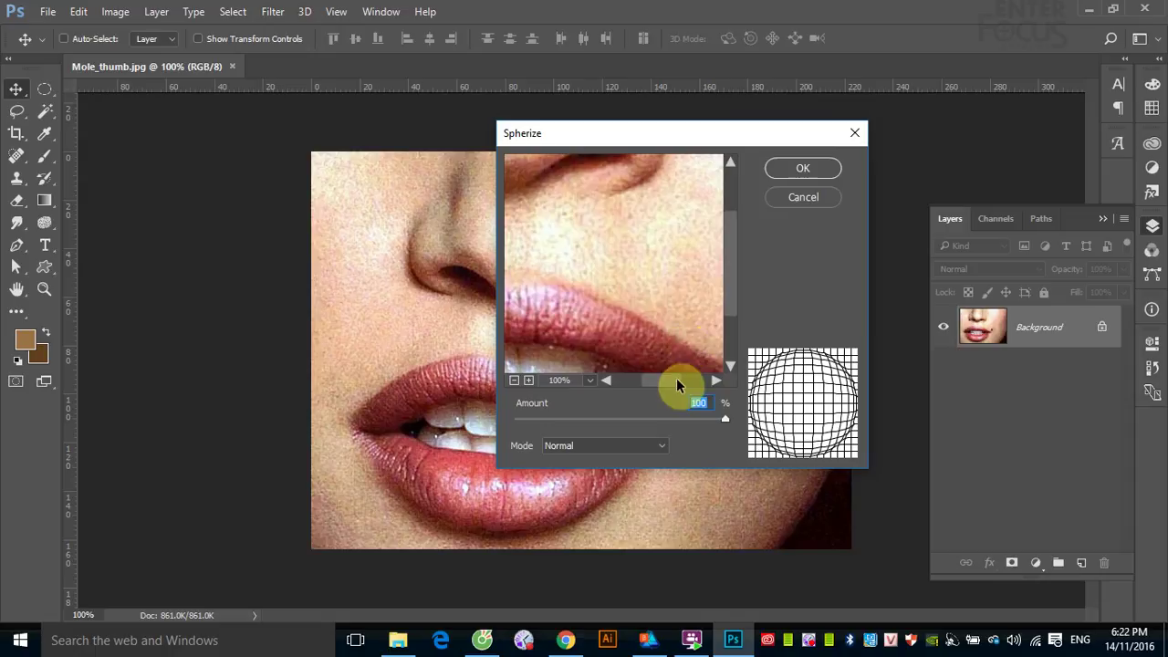
mouse_move(724, 422)
mouse_down()
mouse_move(639, 429)
mouse_move(751, 438)
mouse_move(483, 429)
mouse_move(629, 432)
mouse_move(561, 444)
mouse_move(606, 431)
mouse_up()
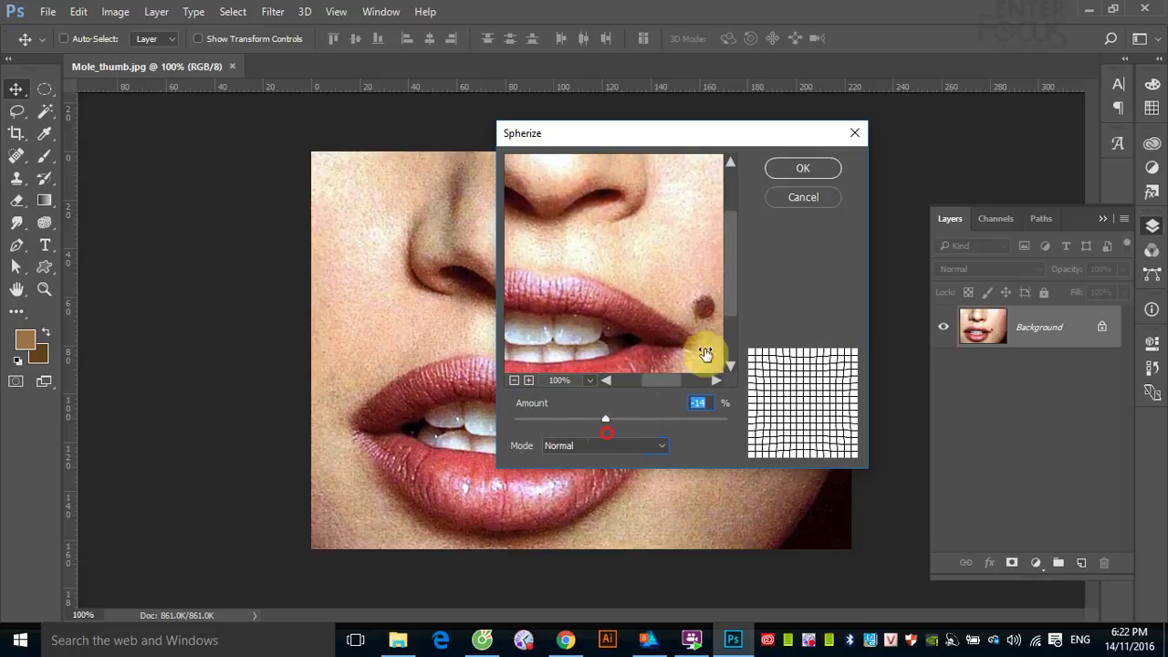
click(794, 172)
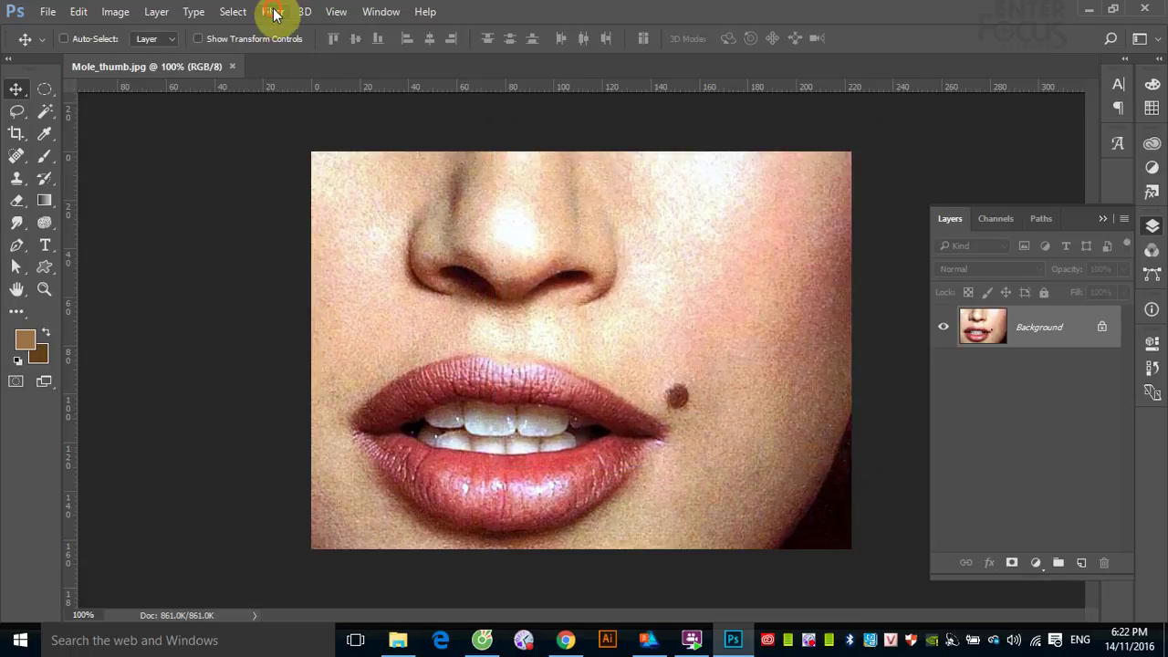
- Apply a 110° Twirl around the mouth with the preview zoomed out, then undo it
click(273, 13)
click(334, 240)
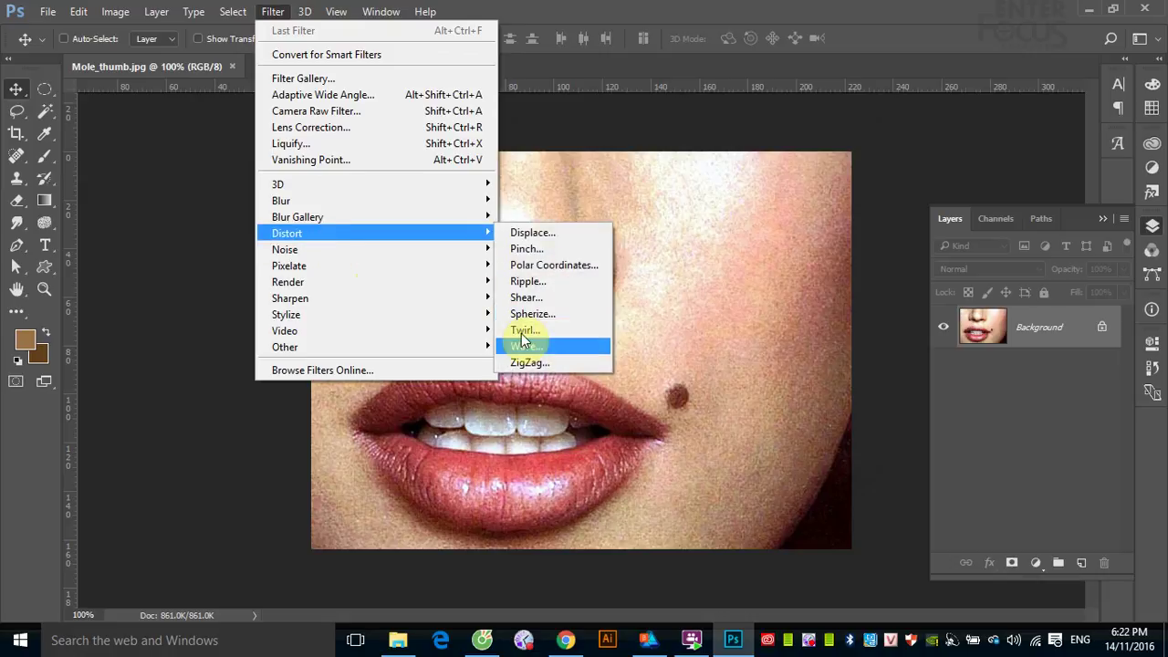
click(523, 331)
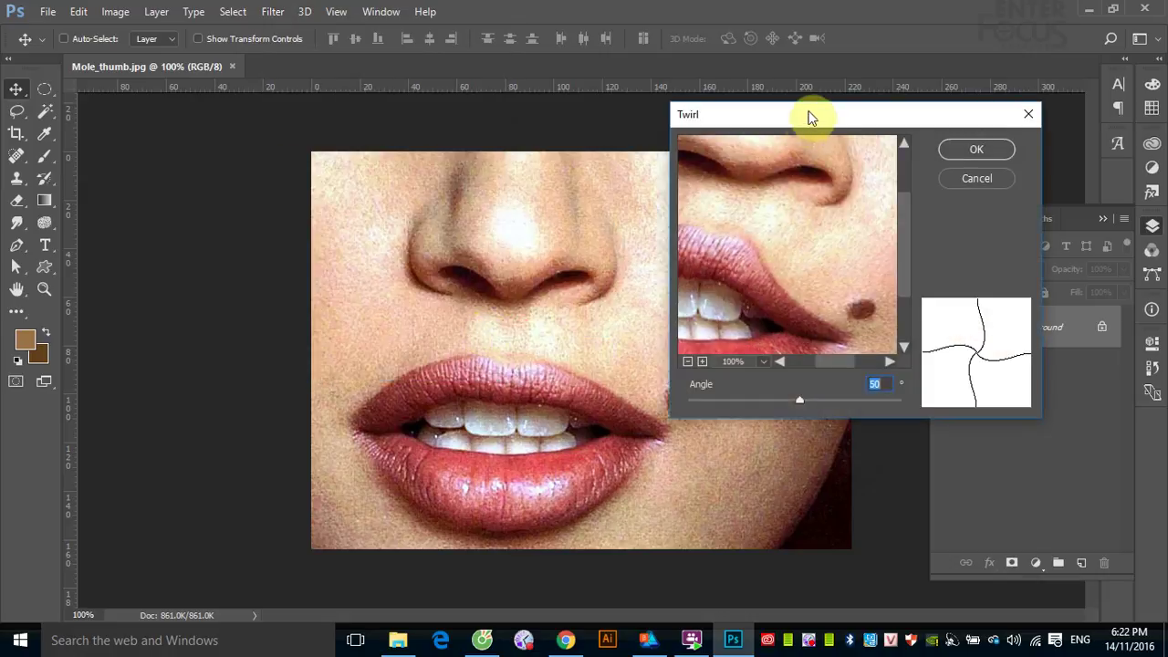
drag(796, 119, 691, 162)
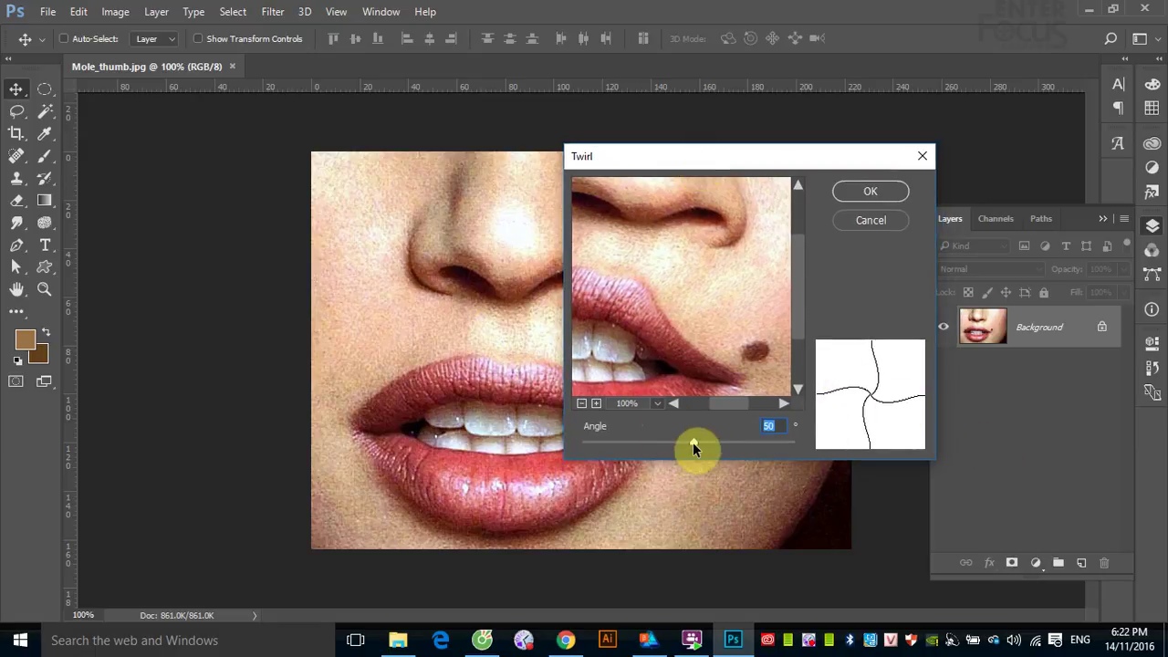
mouse_move(693, 442)
mouse_down()
mouse_move(683, 442)
mouse_move(717, 446)
mouse_move(671, 447)
mouse_move(700, 446)
mouse_up()
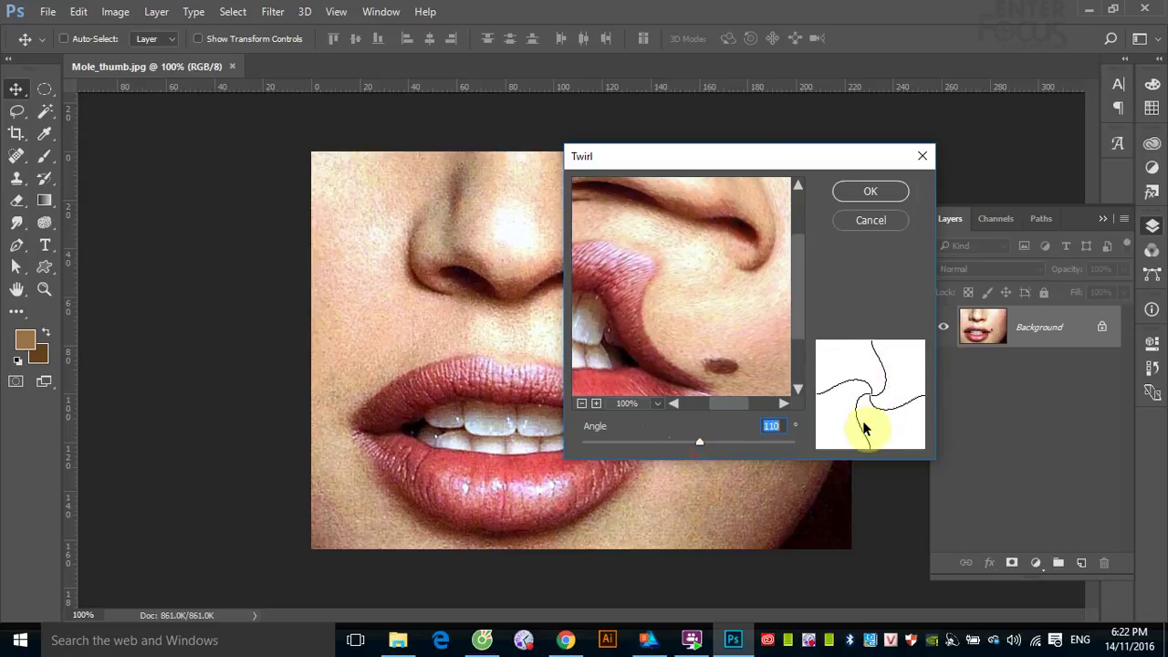
click(582, 404)
click(582, 404)
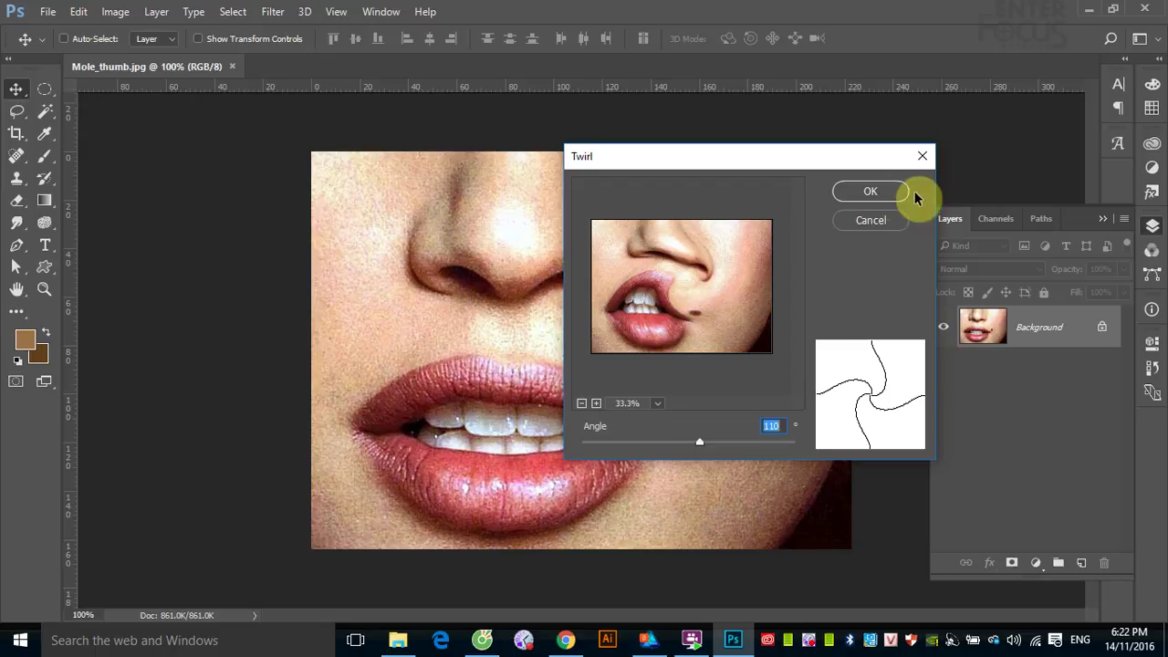
click(876, 192)
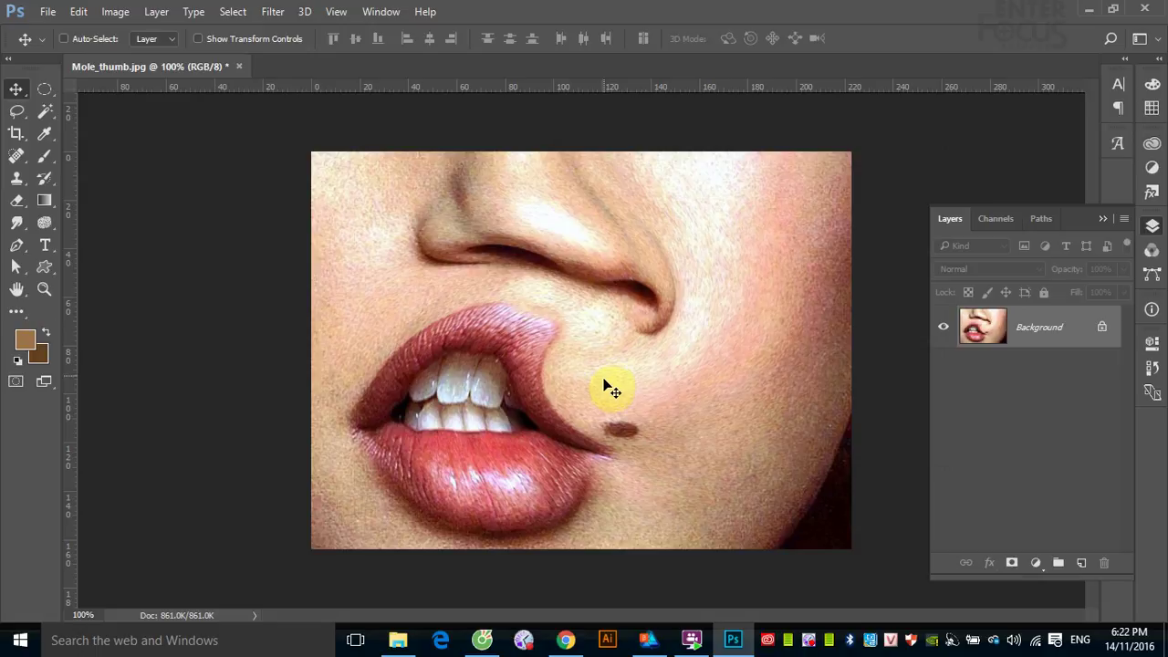
key(ctrl+z)
- Open Wave and set 1 generator, wavelength 1–164 and amplitude 1–87
click(271, 13)
mouse_move(287, 232)
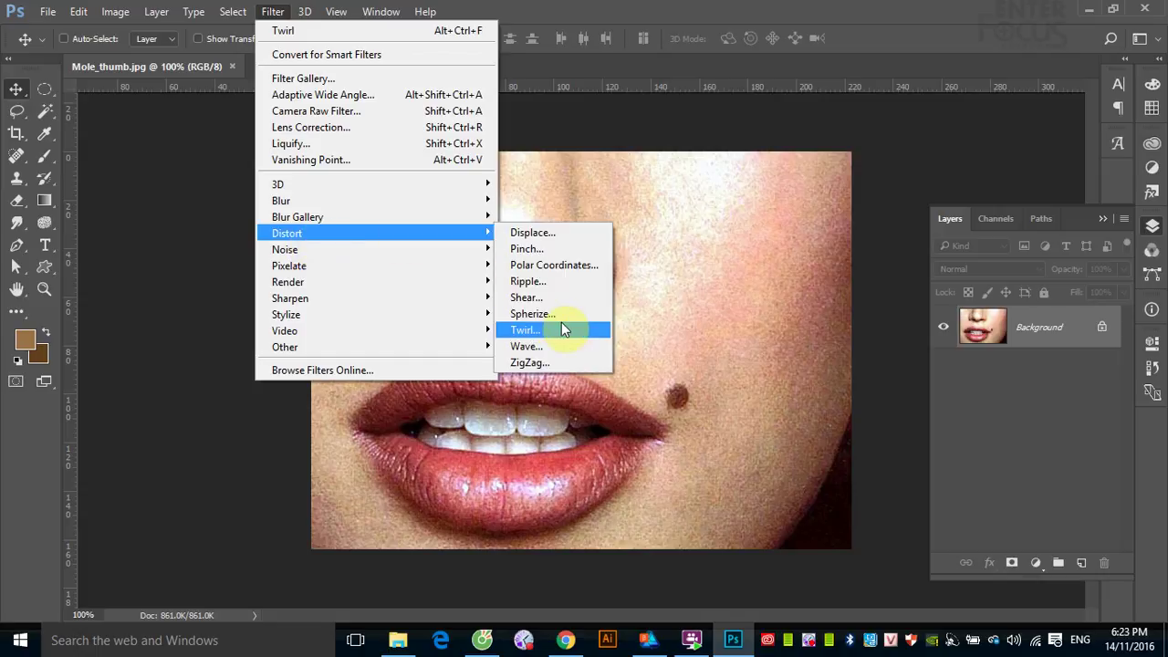
click(526, 346)
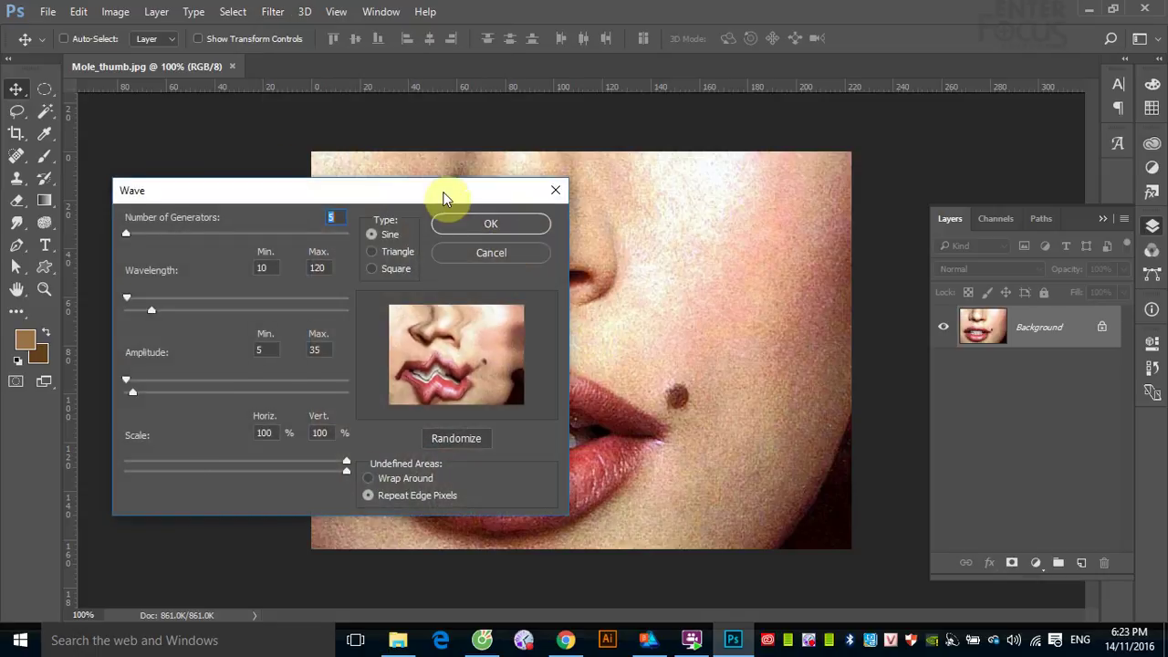
drag(444, 199, 867, 161)
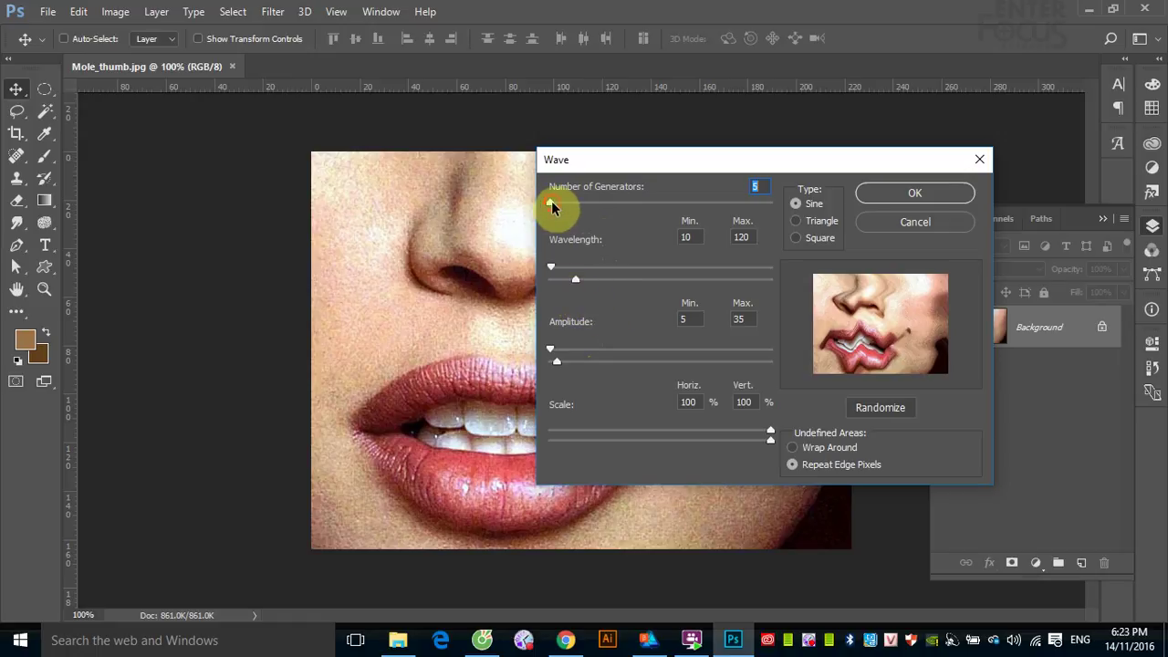
mouse_move(551, 206)
mouse_down()
mouse_move(588, 210)
mouse_move(551, 204)
mouse_up()
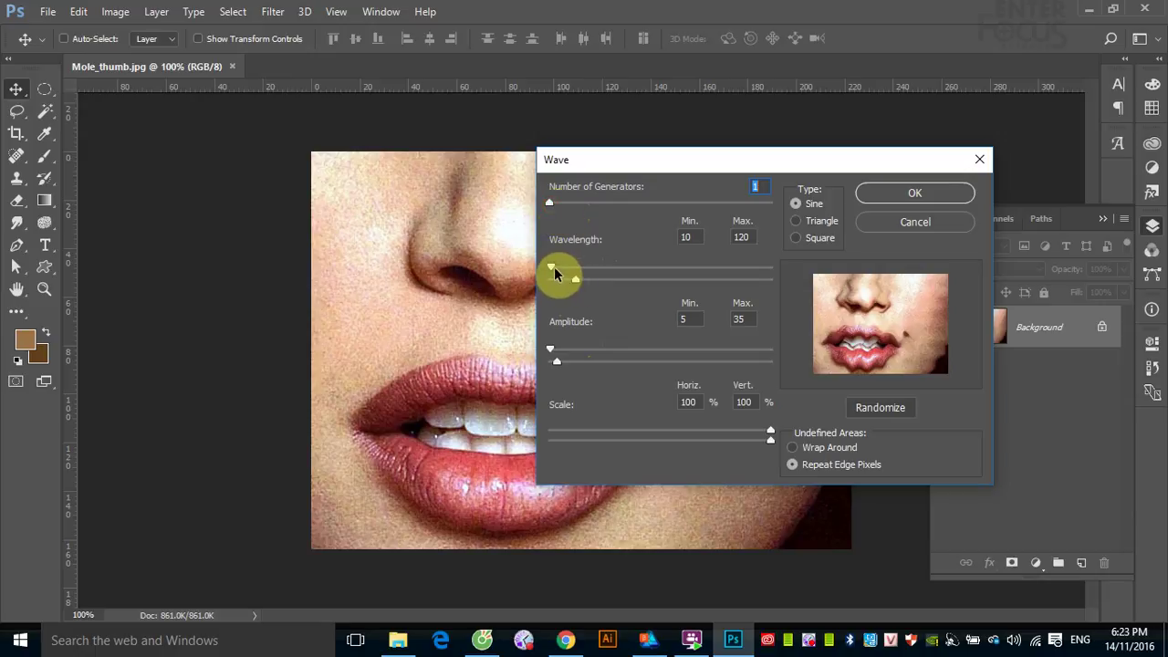
mouse_move(554, 266)
mouse_down()
mouse_move(691, 266)
mouse_move(543, 263)
mouse_up()
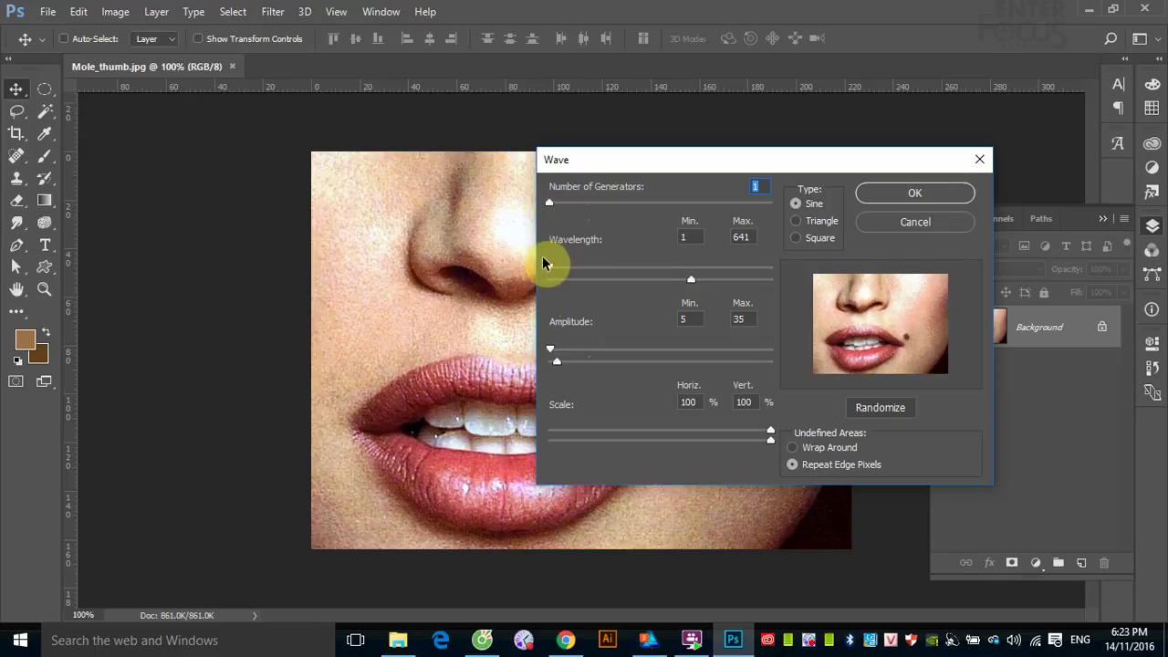
drag(692, 279, 587, 288)
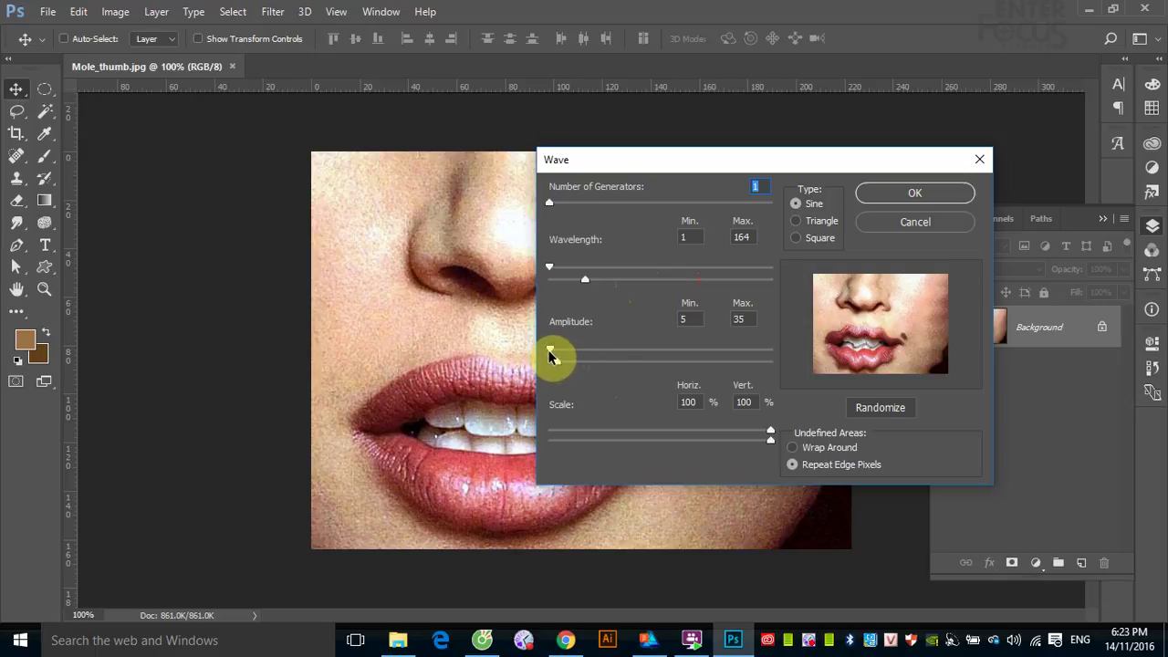
drag(558, 362, 551, 352)
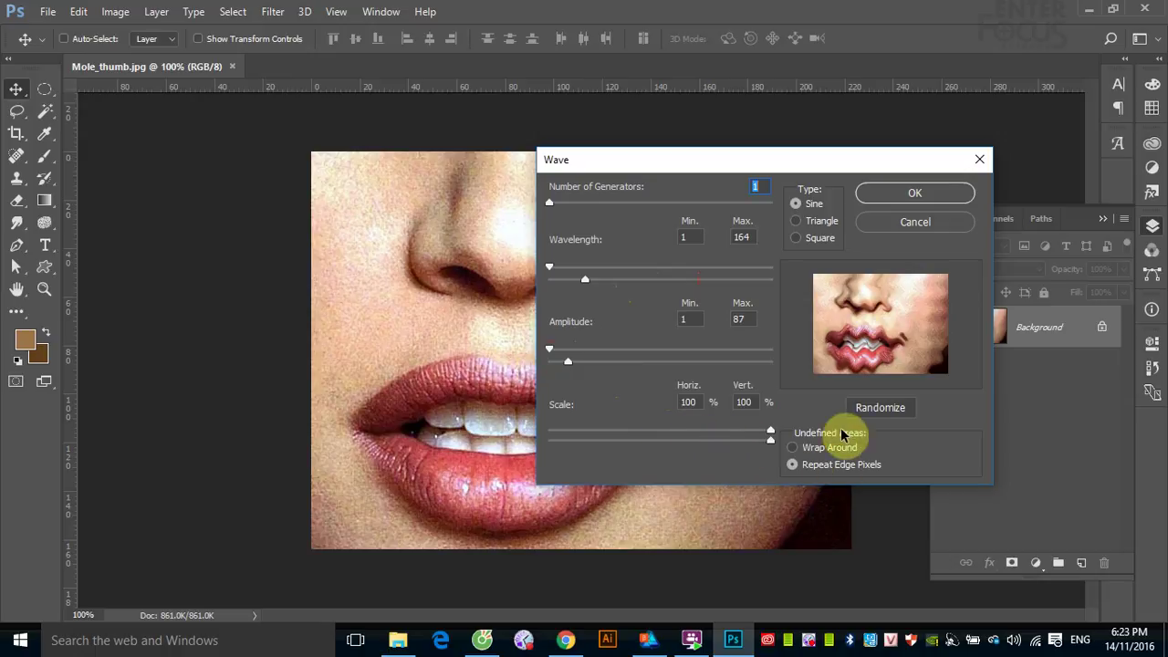
- Preview Square and Triangle wave types, return to Sine, and randomize the pattern twice
click(798, 239)
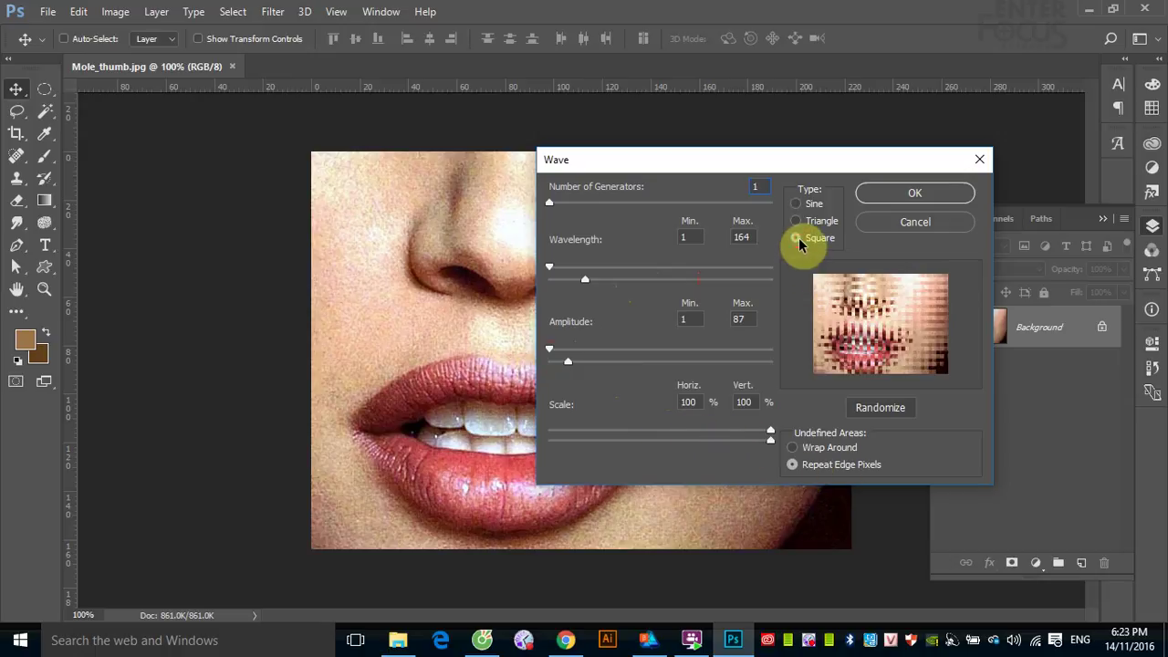
click(796, 221)
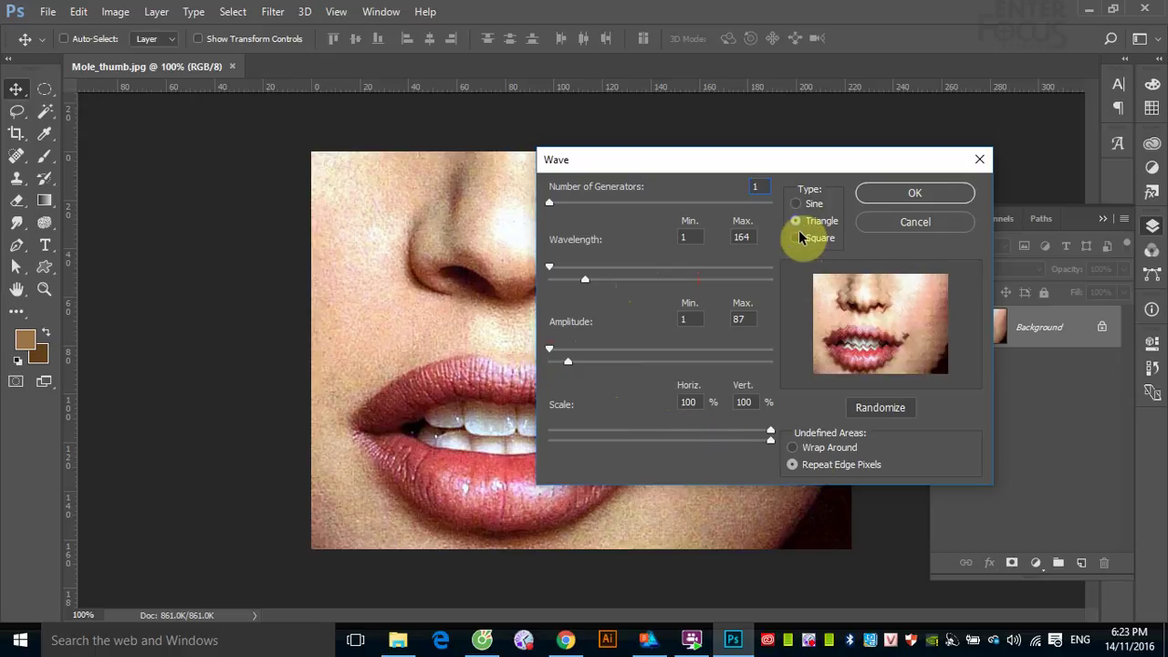
click(797, 204)
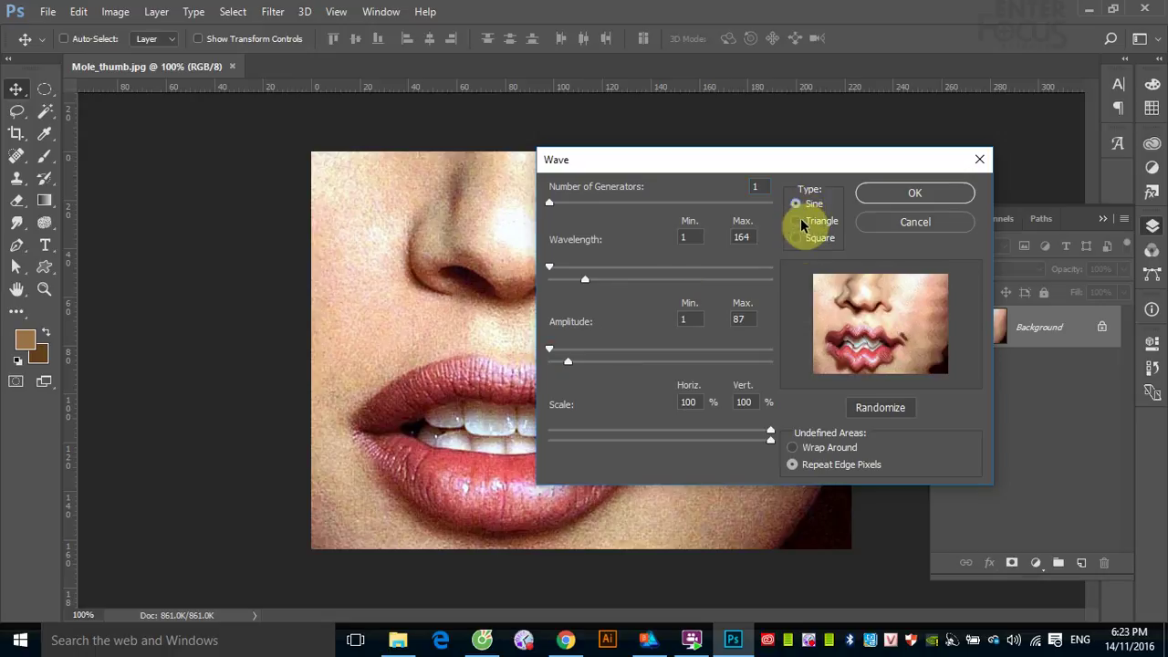
click(890, 410)
click(892, 411)
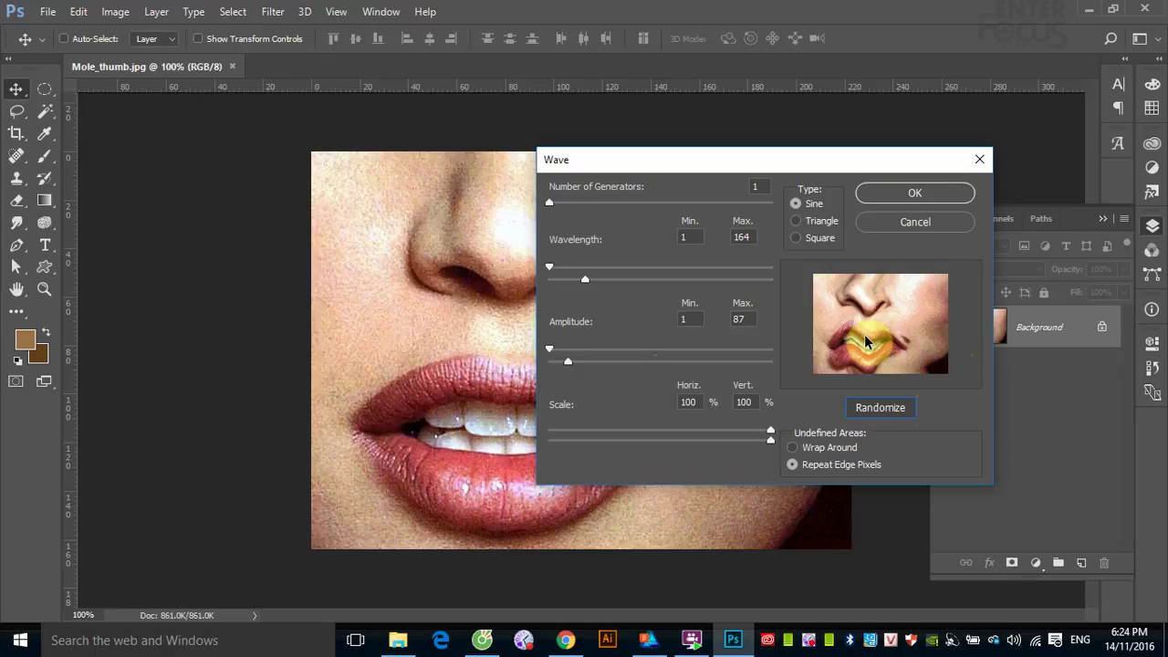
- Apply the randomized sine Wave ripple to the photo, then undo it
mouse_move(864, 334)
mouse_down()
mouse_move(874, 344)
mouse_move(909, 285)
mouse_move(892, 302)
mouse_up()
click(929, 197)
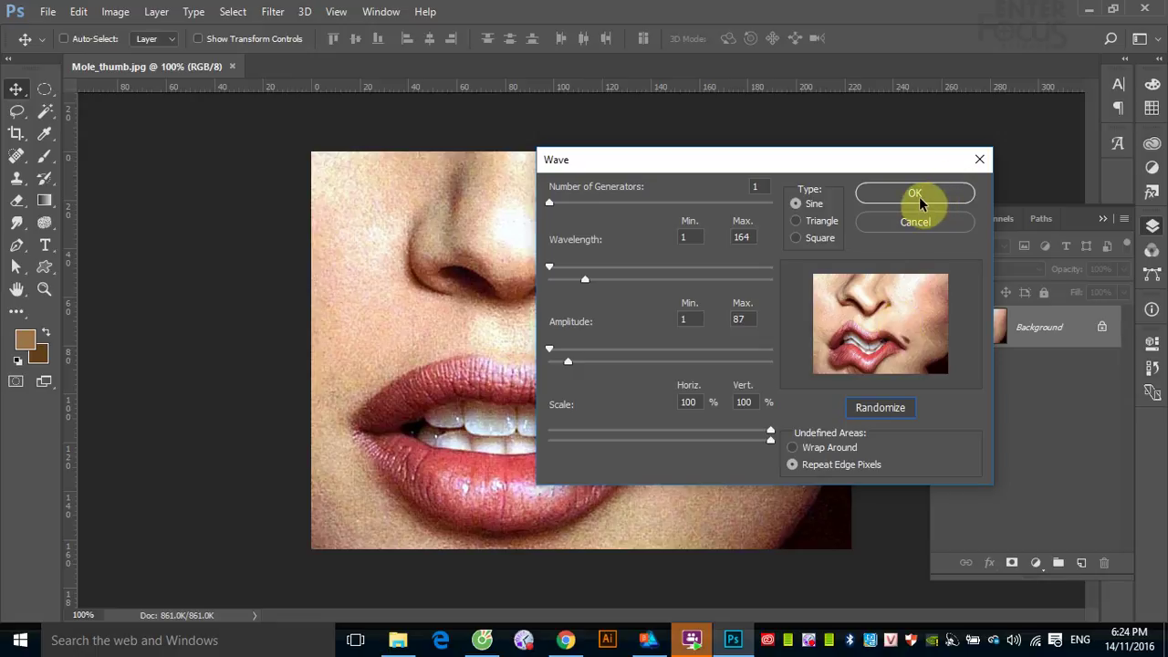
click(917, 224)
click(910, 197)
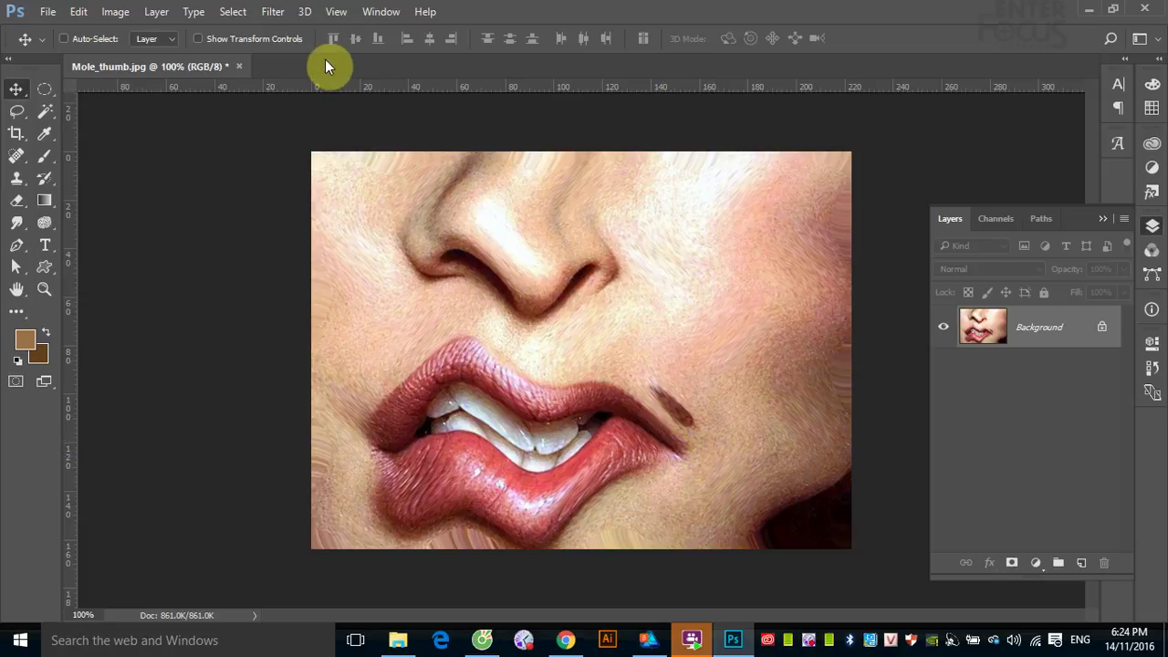
key(ctrl+z)
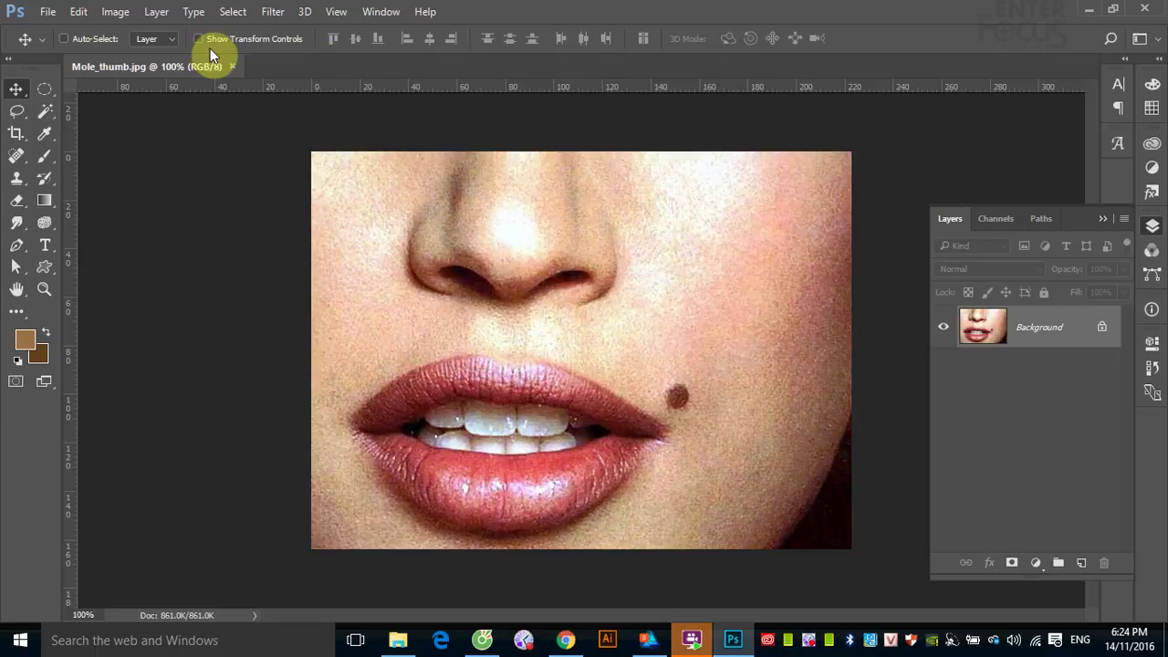
- Open ZigZag and set Amount 100 with 4 ridges in Pond Ripples style
click(271, 13)
mouse_move(286, 233)
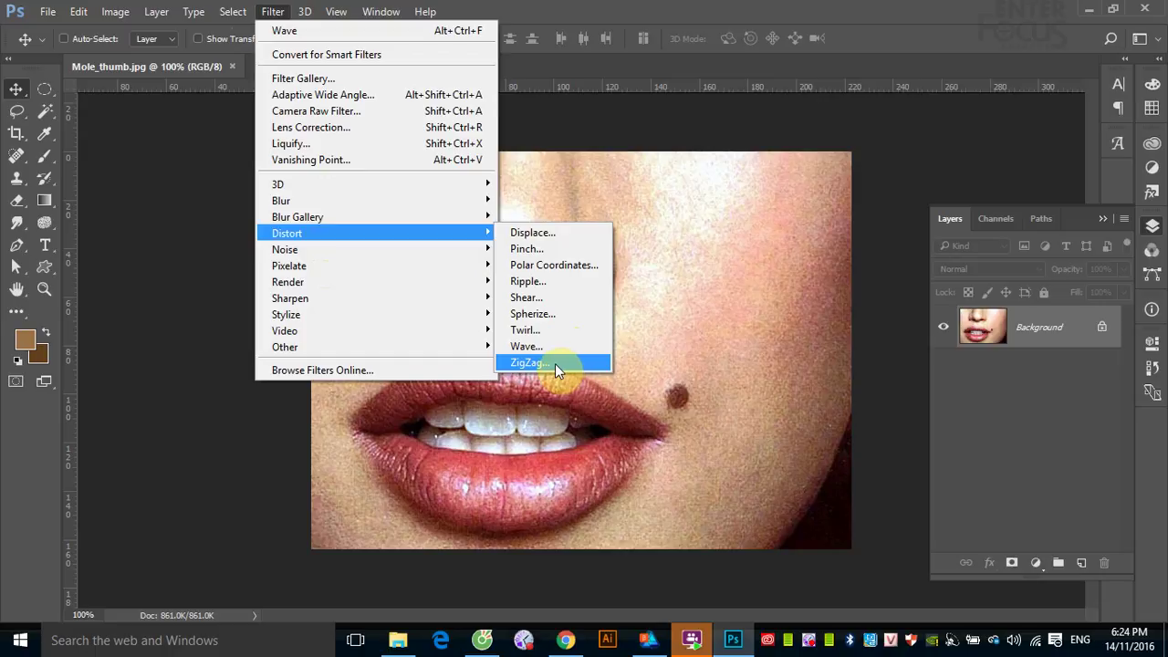
click(540, 363)
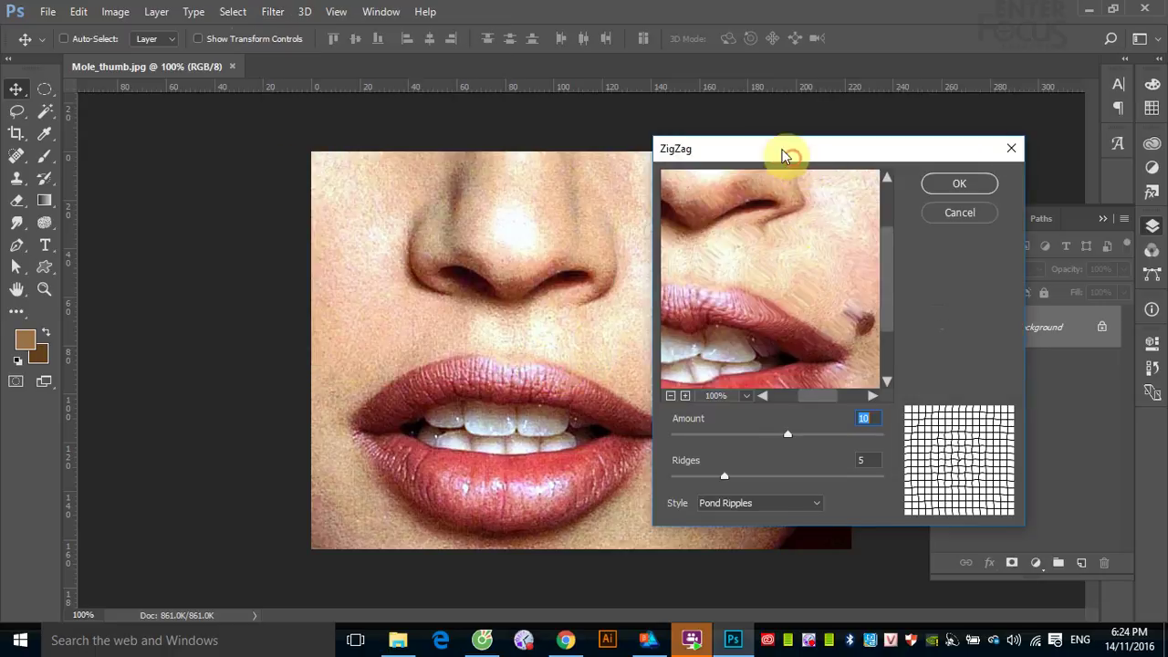
drag(784, 155, 767, 141)
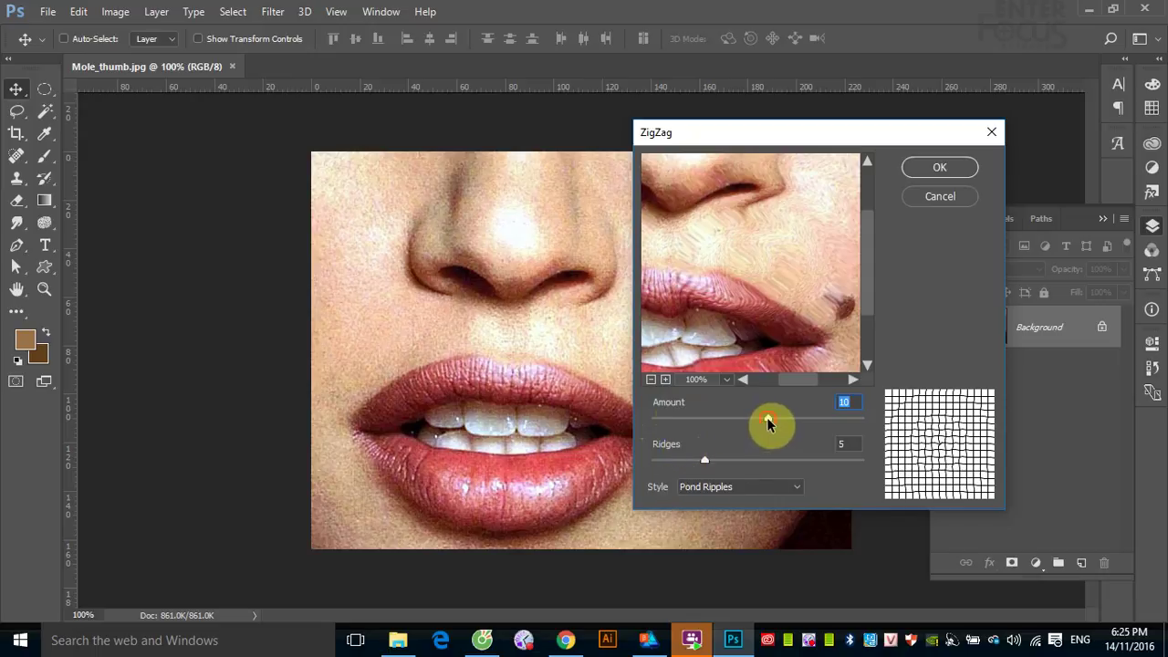
mouse_move(767, 418)
mouse_down()
mouse_move(701, 427)
mouse_move(831, 421)
mouse_move(660, 420)
mouse_move(860, 426)
mouse_up()
mouse_move(705, 461)
mouse_down()
mouse_move(797, 456)
mouse_move(813, 463)
mouse_move(699, 464)
mouse_move(815, 467)
mouse_move(700, 464)
mouse_up()
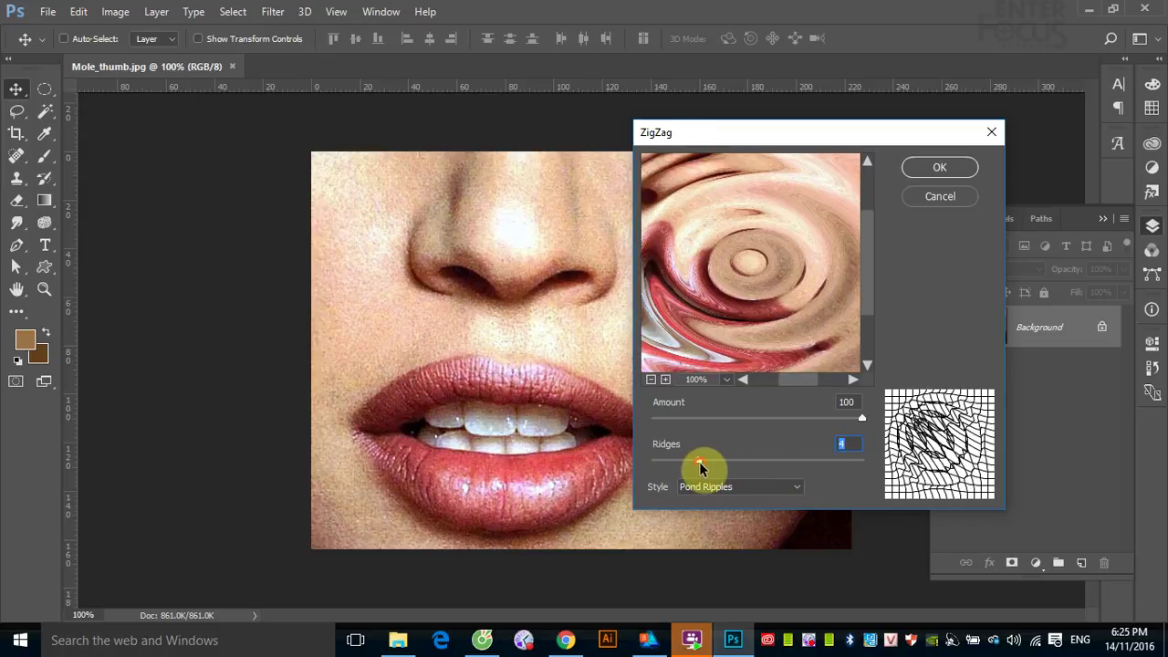
- Preview the Around Center and Out From Center ZigZag styles, then return to Pond Ripples
click(799, 490)
click(782, 503)
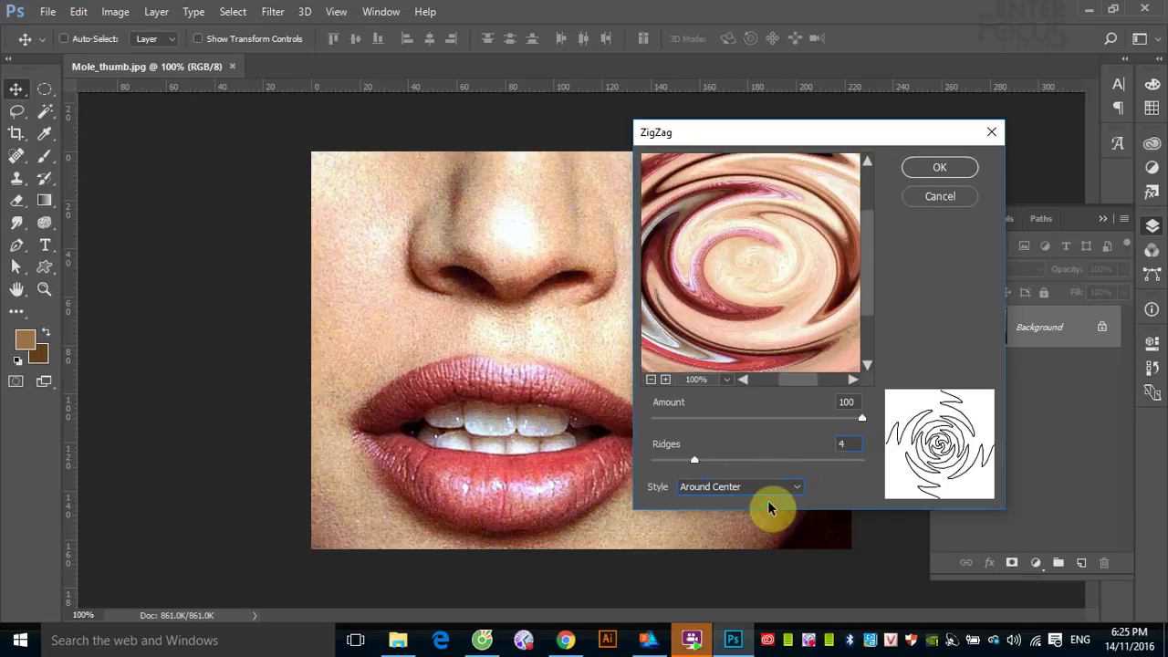
click(796, 490)
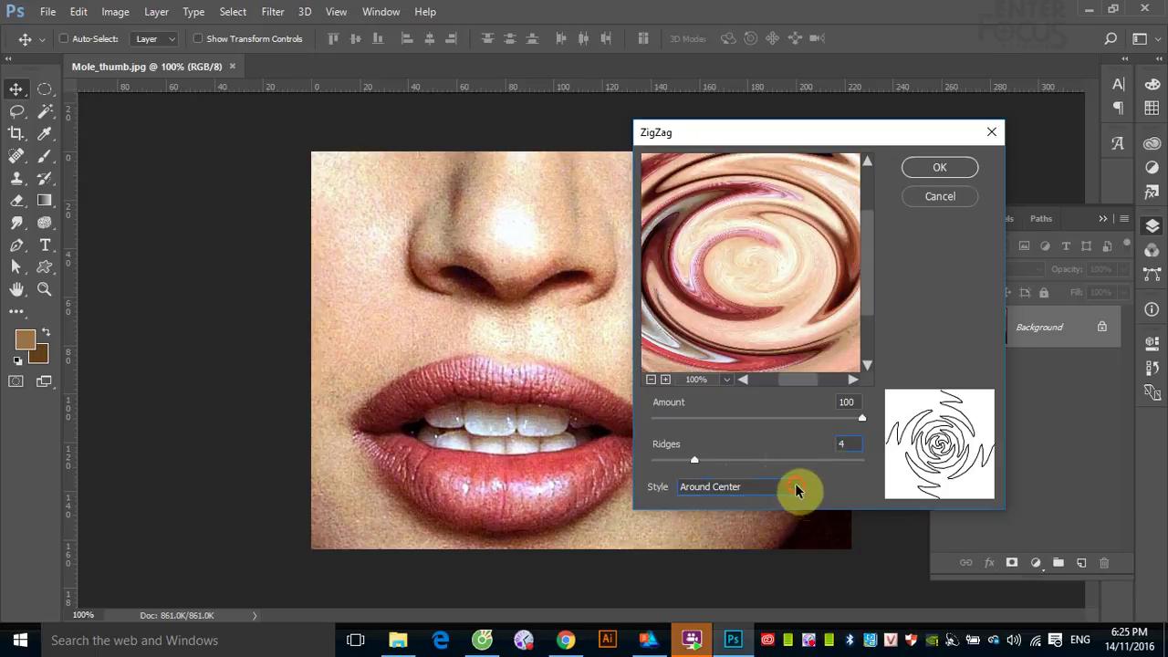
click(767, 512)
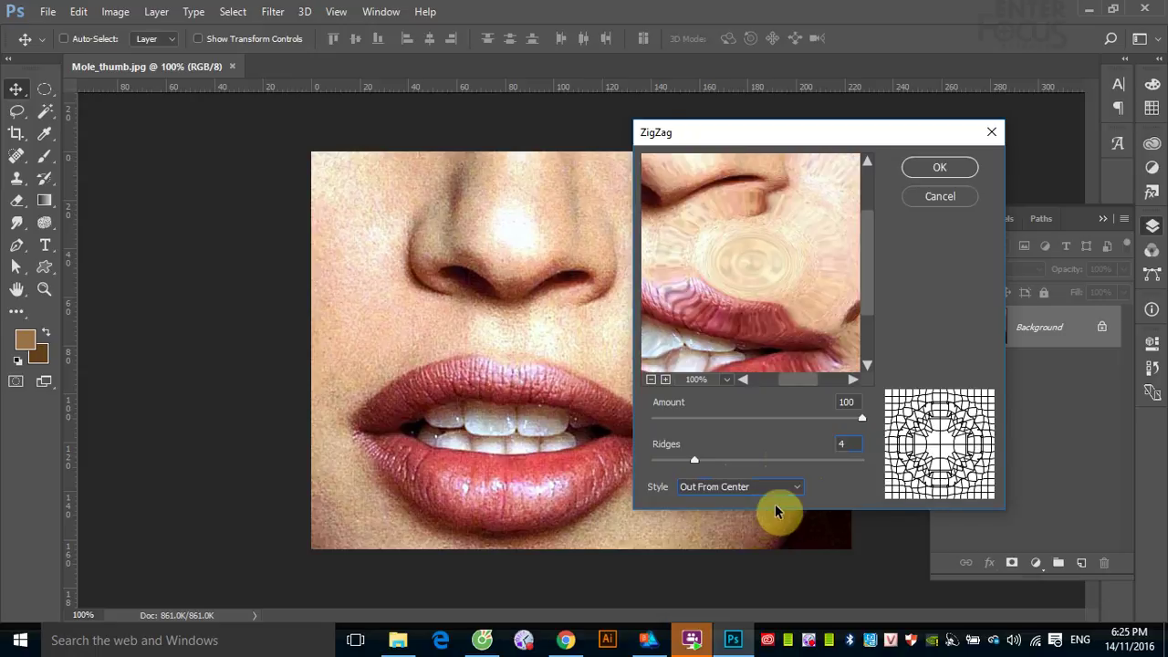
click(798, 488)
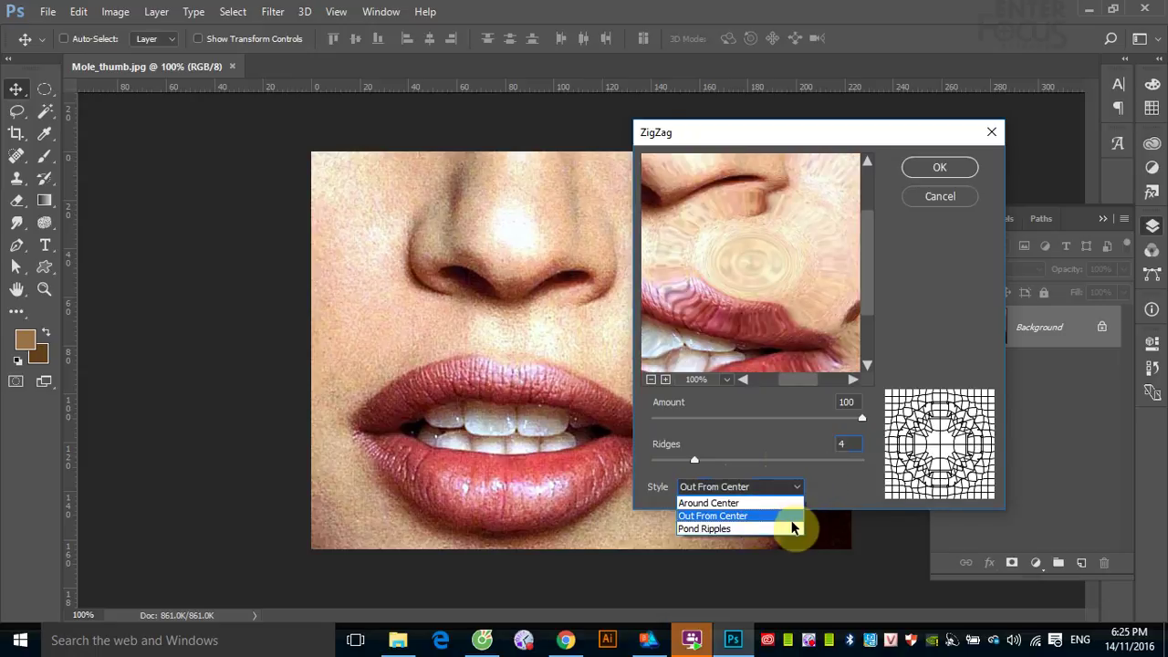
click(790, 530)
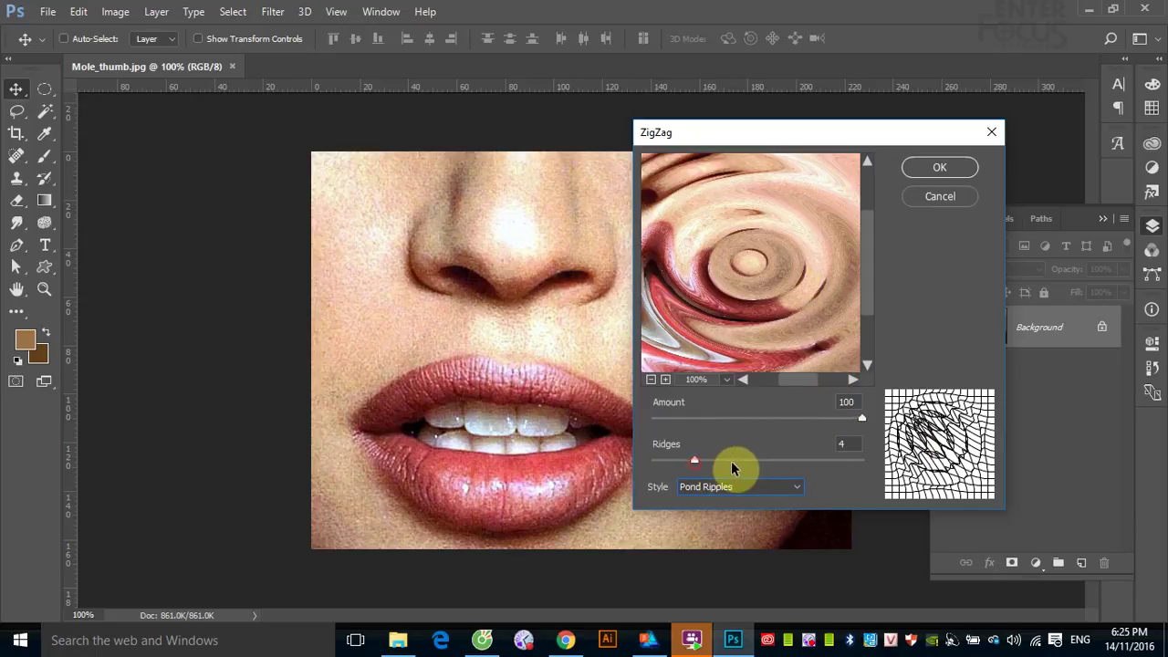
- Raise Ridges to 7 and apply the Amount 100 Pond Ripples ZigZag
mouse_move(696, 463)
mouse_down()
mouse_move(789, 460)
mouse_move(725, 463)
mouse_up()
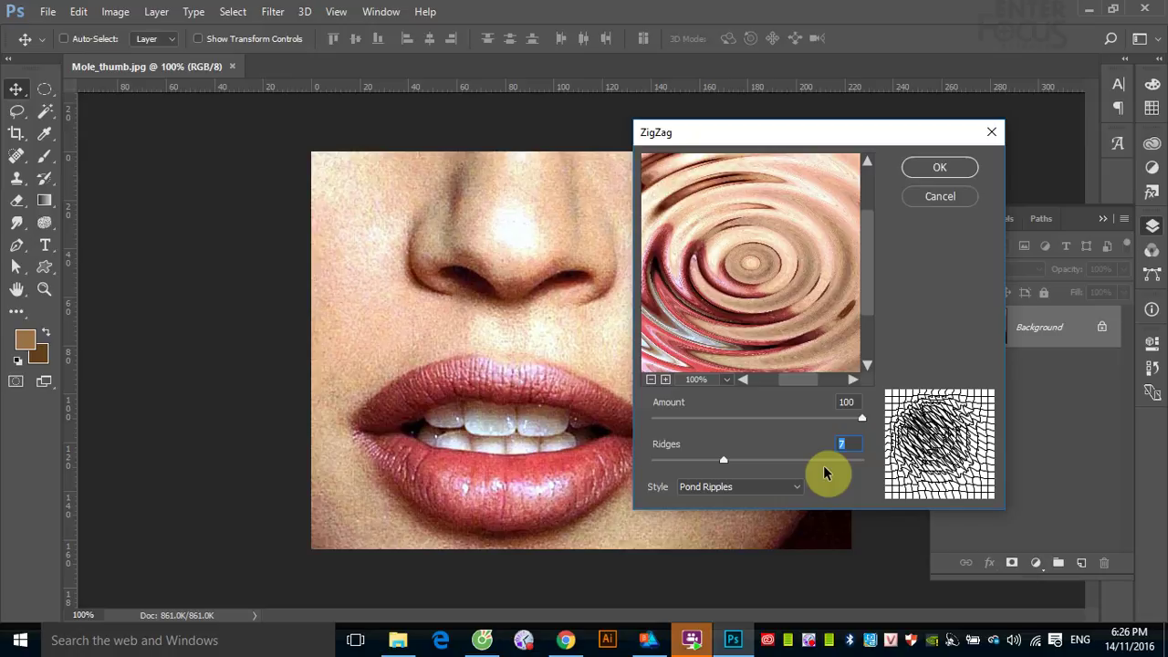
click(940, 167)
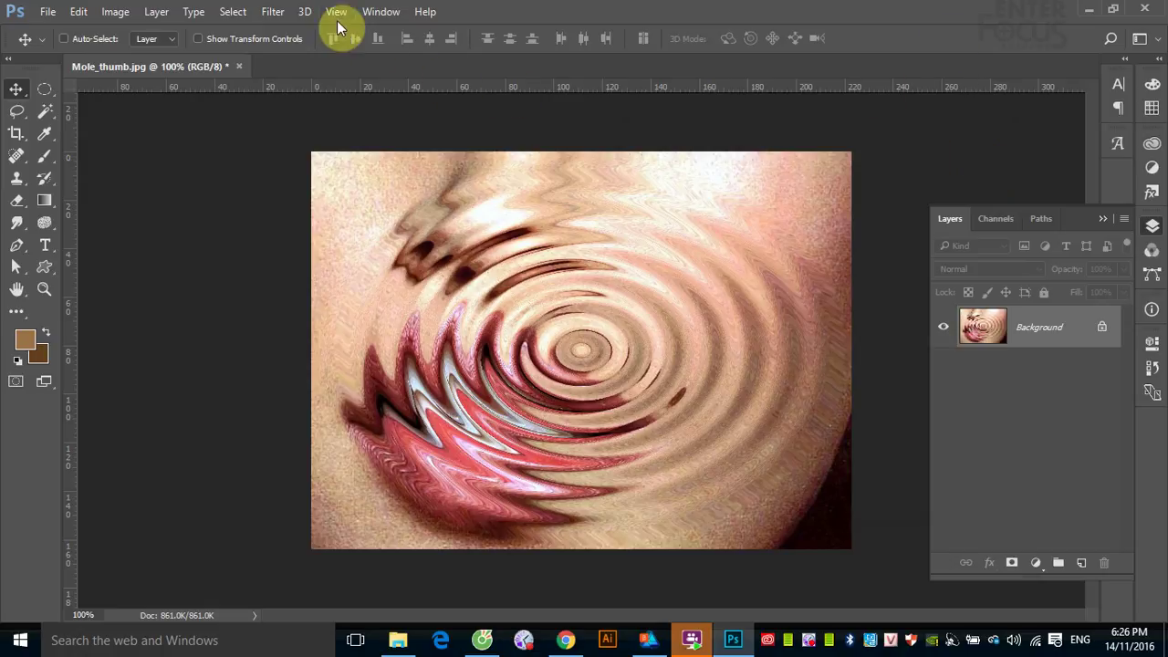
click(276, 12)
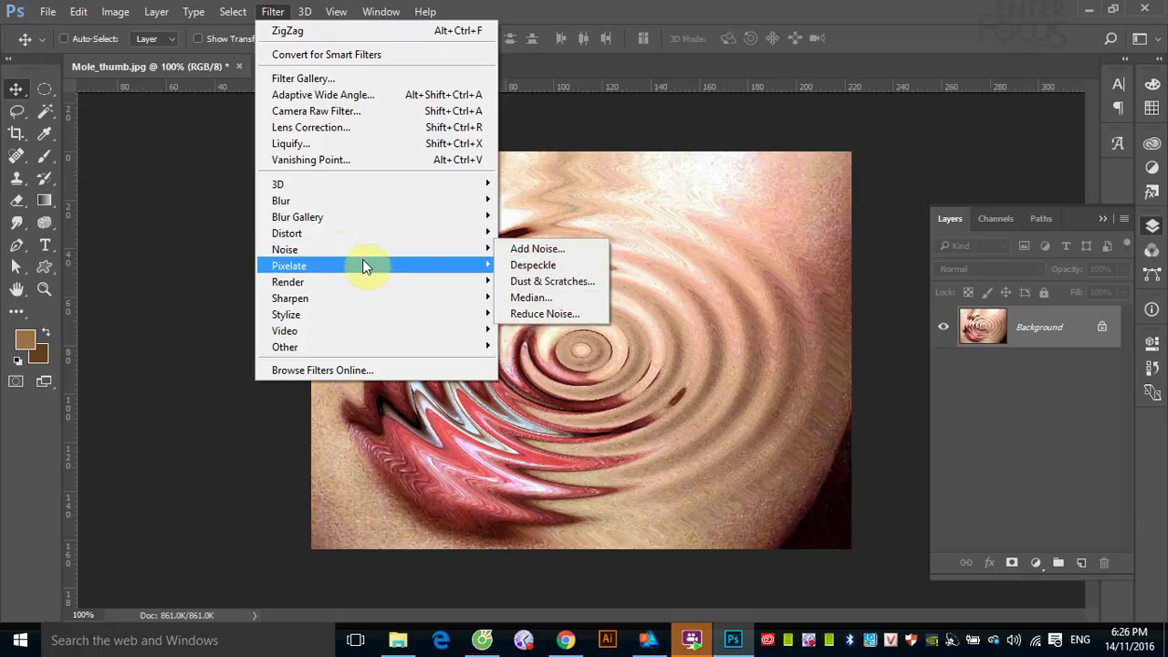
mouse_move(285, 250)
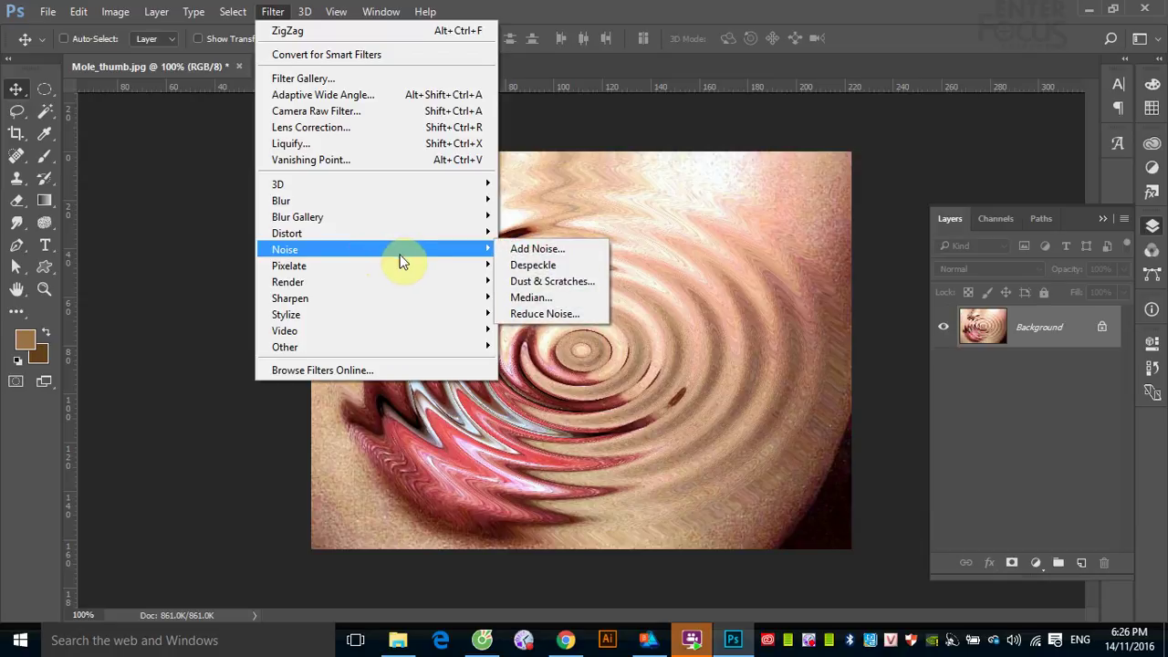
- Preview Add Noise on the photo, then cancel without adding any noise
click(538, 249)
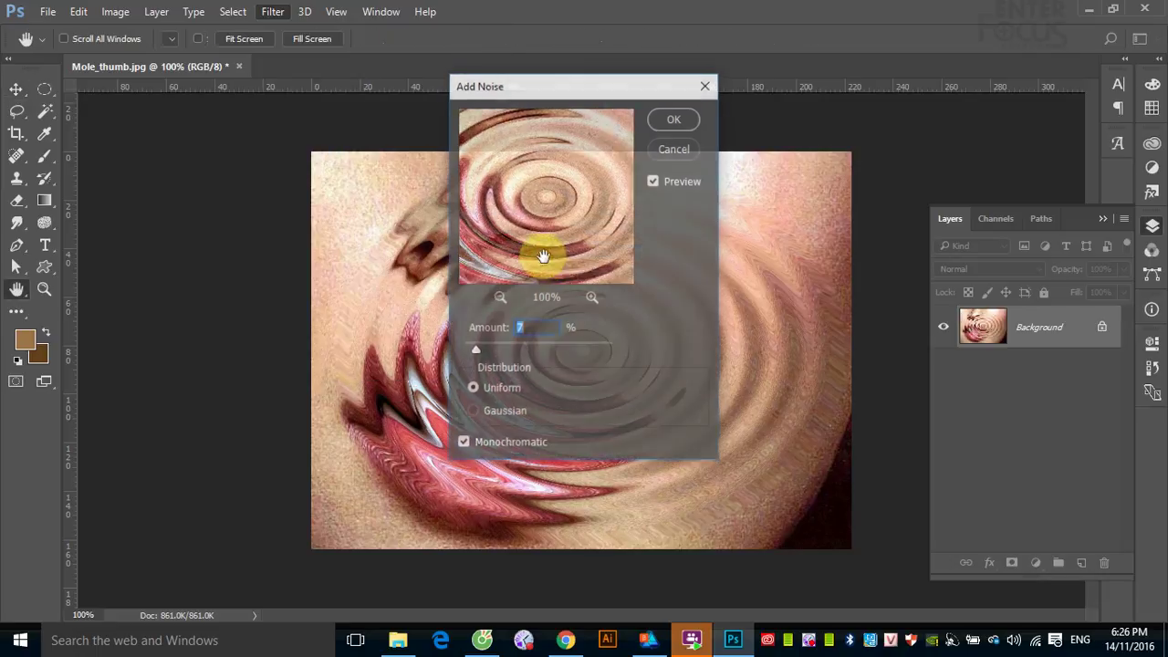
mouse_move(566, 116)
mouse_down()
mouse_move(712, 118)
mouse_move(816, 139)
mouse_up()
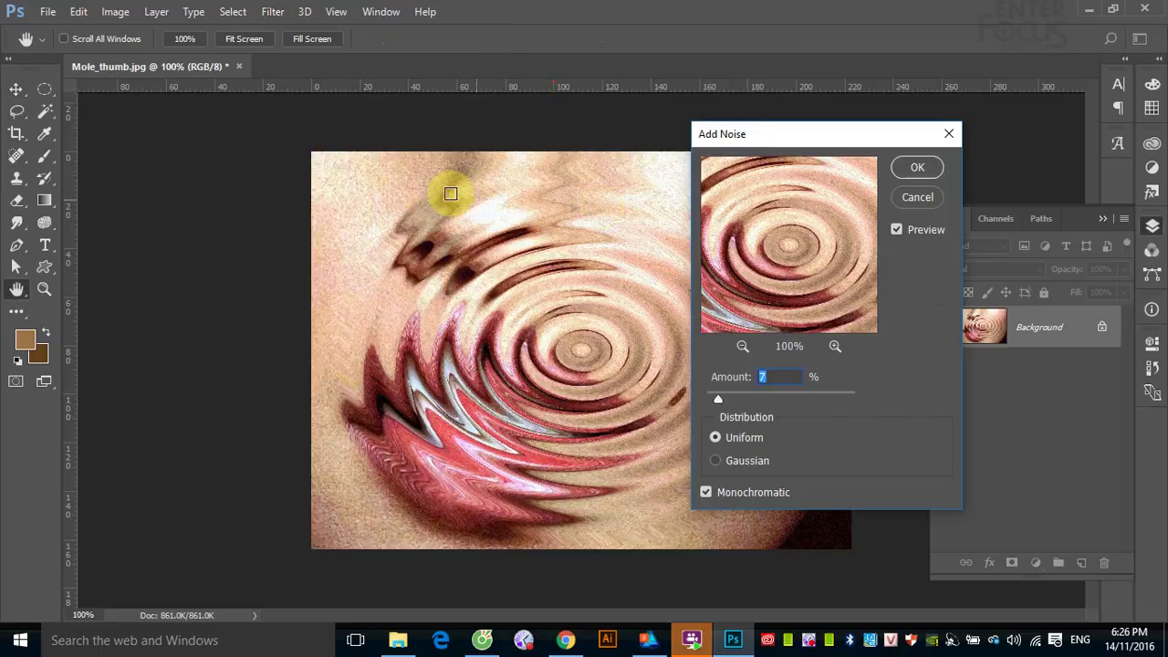
click(918, 204)
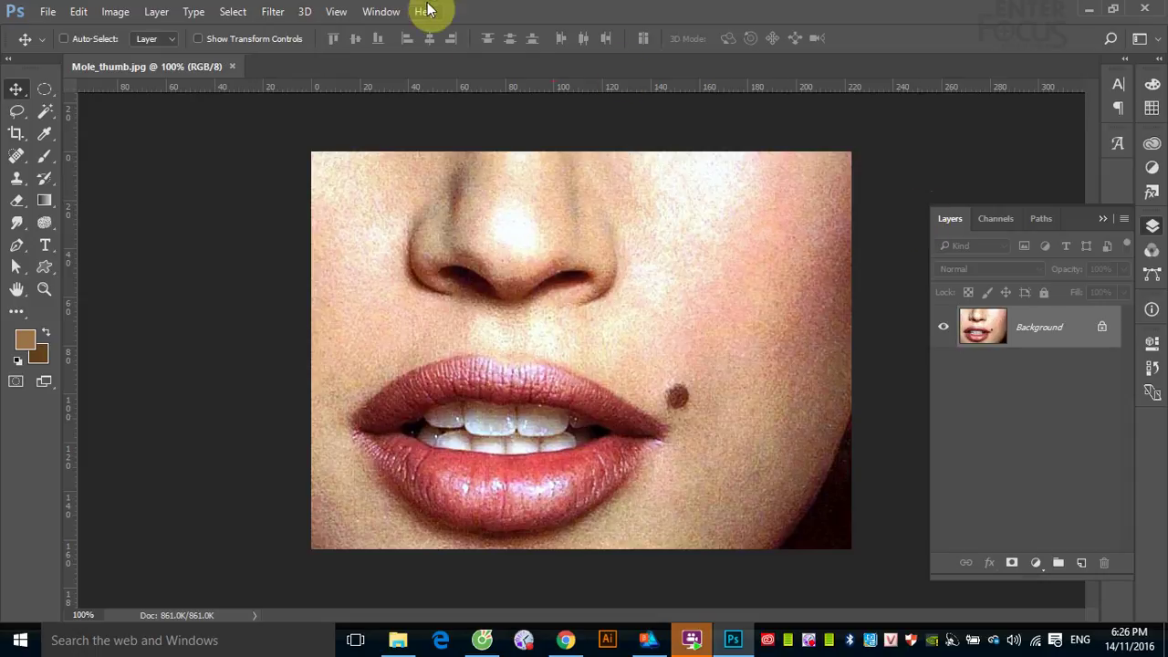
click(274, 16)
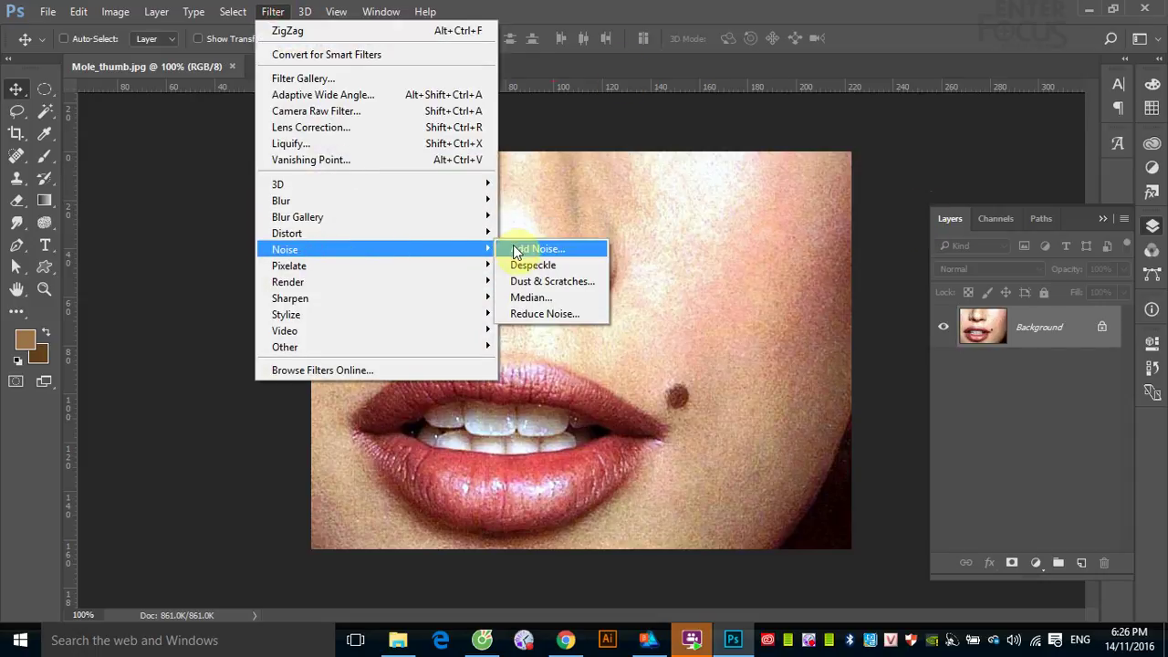
click(515, 247)
drag(789, 135, 898, 167)
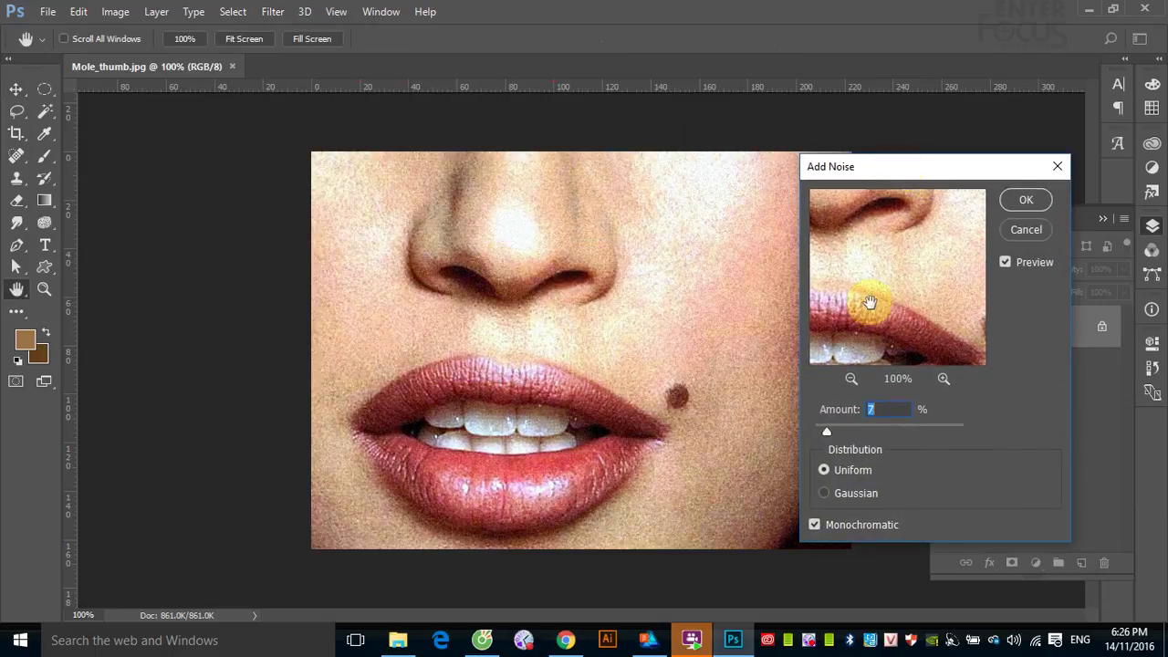
drag(828, 431, 902, 428)
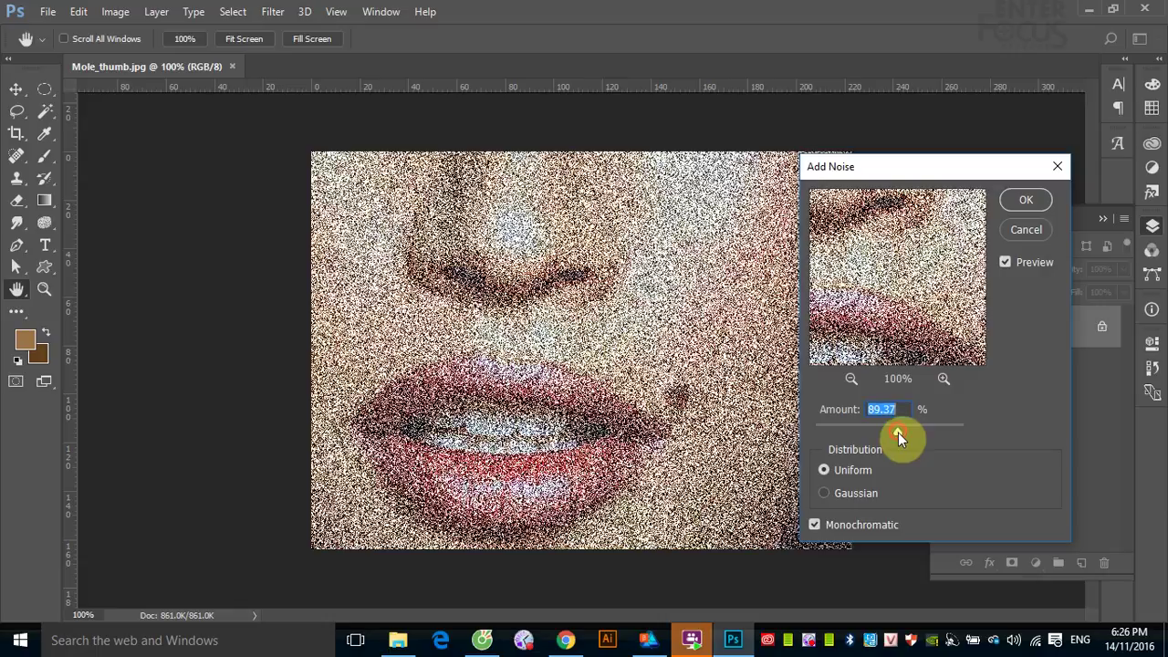
drag(898, 432, 870, 433)
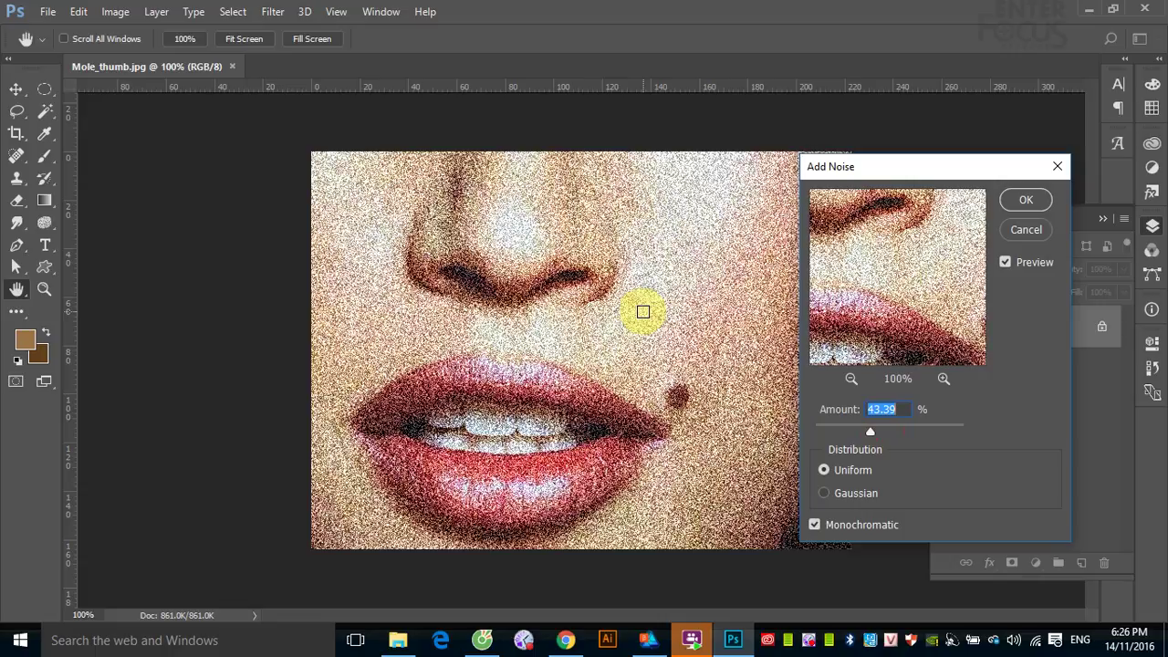
click(824, 494)
click(824, 470)
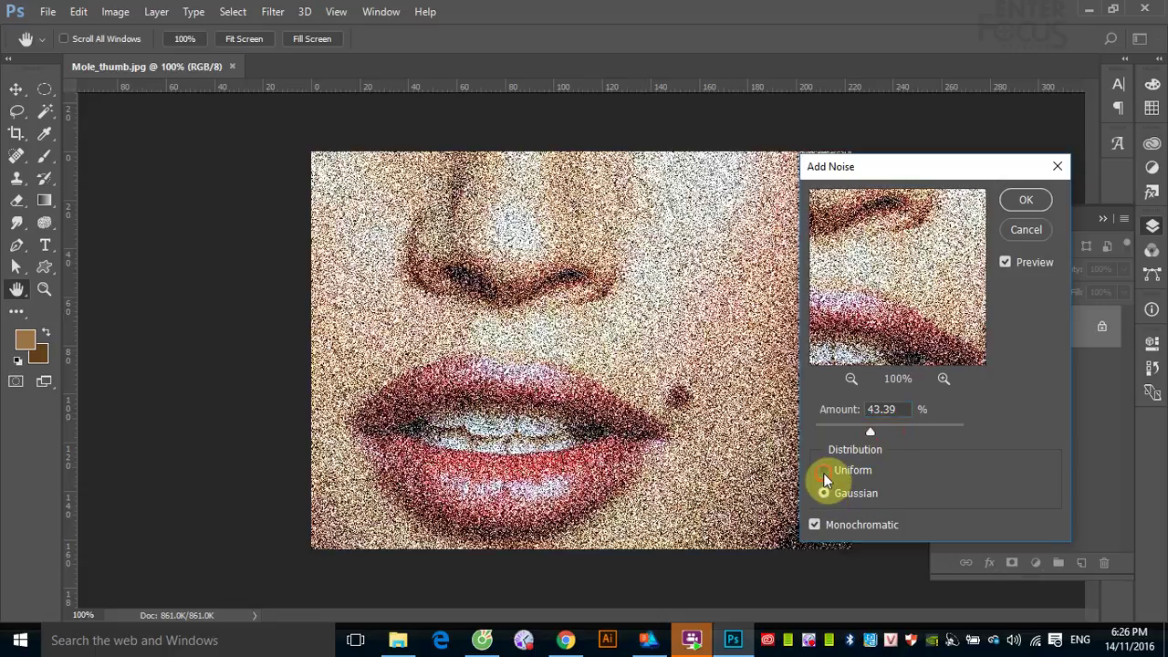
click(824, 494)
click(1026, 230)
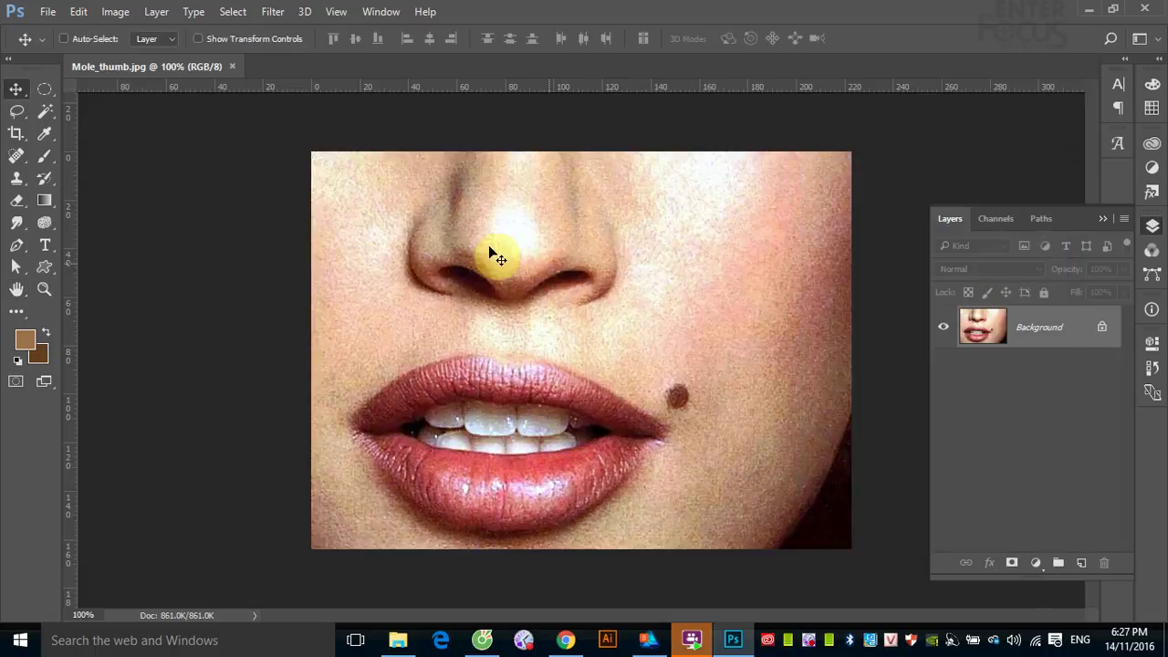
- Show the Filter menu's Noise submenu, pointing at Dust & Scratches
click(274, 13)
mouse_move(285, 249)
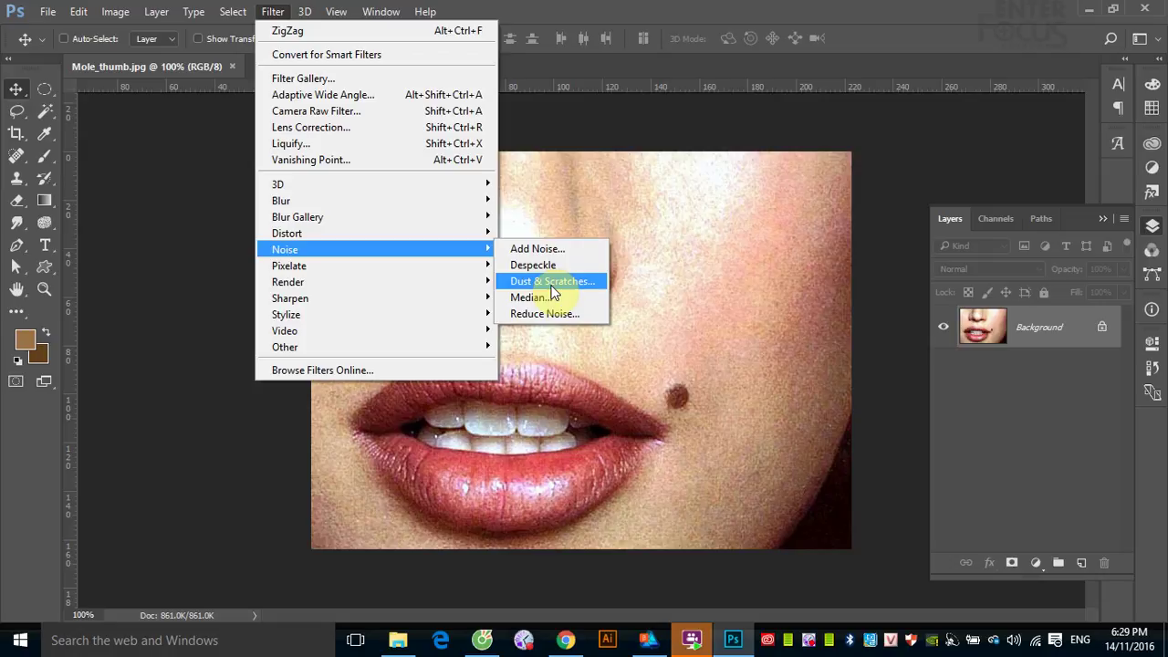
- Browse the Open dialog to E: > Tai_lieu > MGraphics_Goc - Copy > images > corel_images > de_thi_mau
click(594, 126)
click(51, 13)
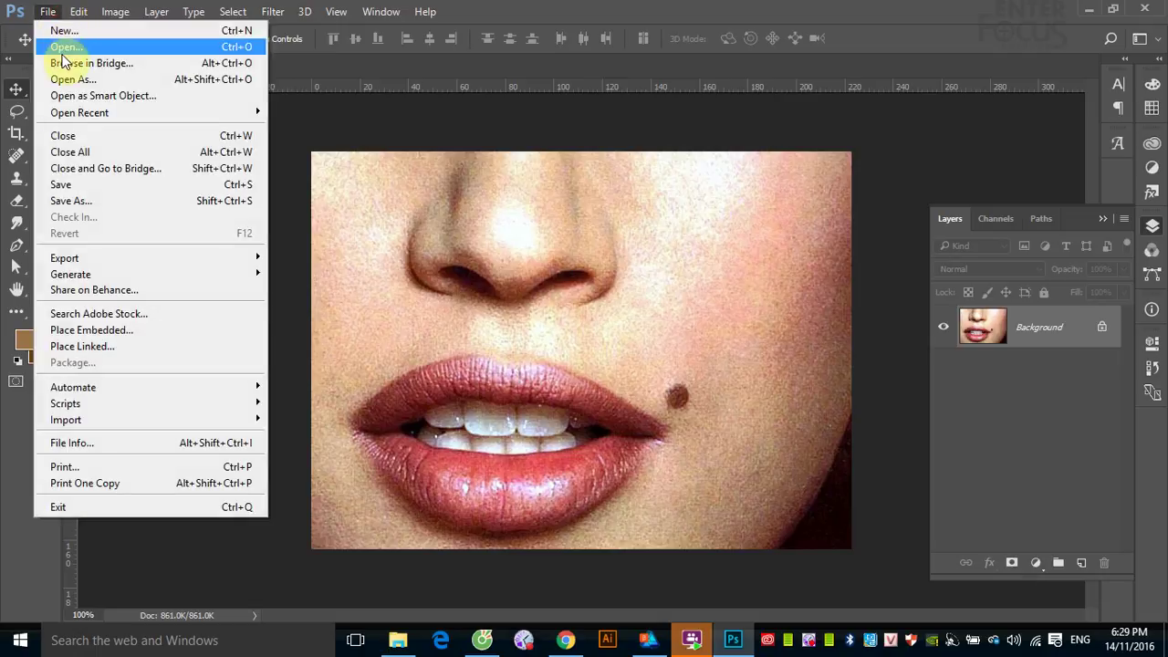
click(57, 42)
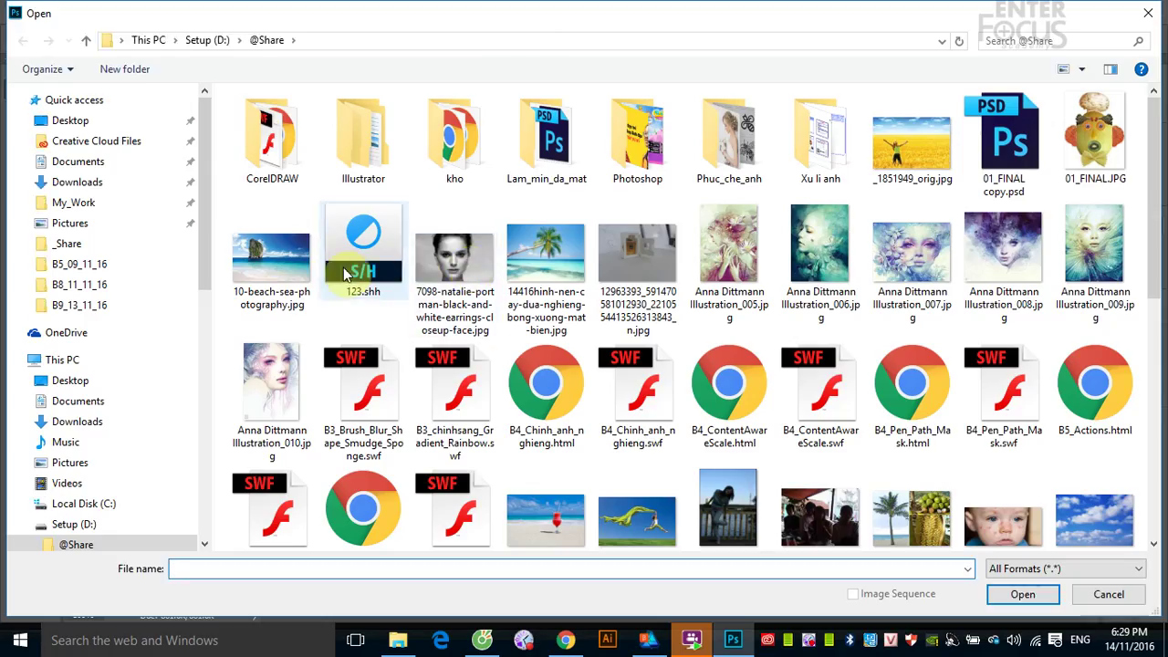
drag(204, 265, 195, 521)
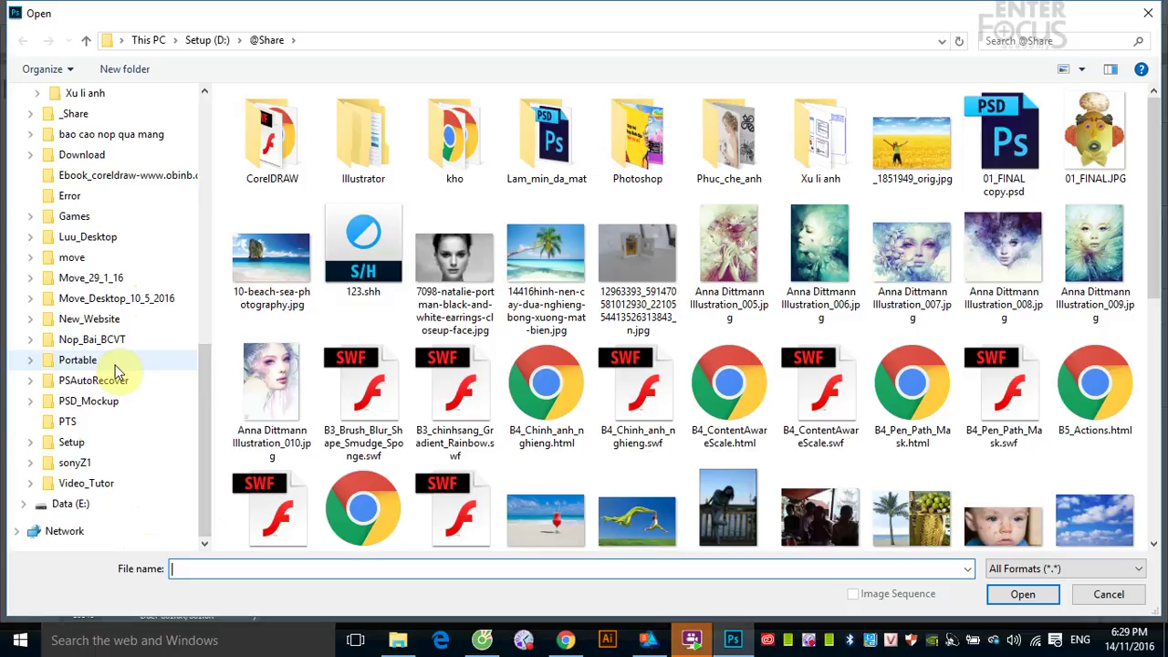
click(58, 508)
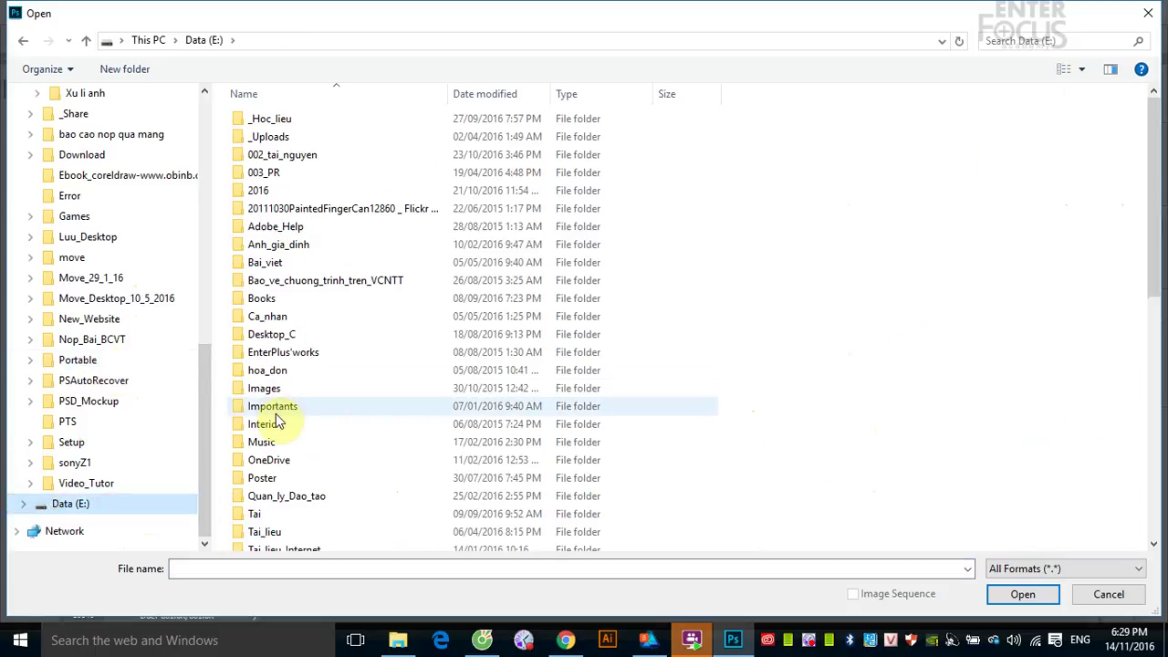
scroll(278, 359, down, 4)
double_click(266, 326)
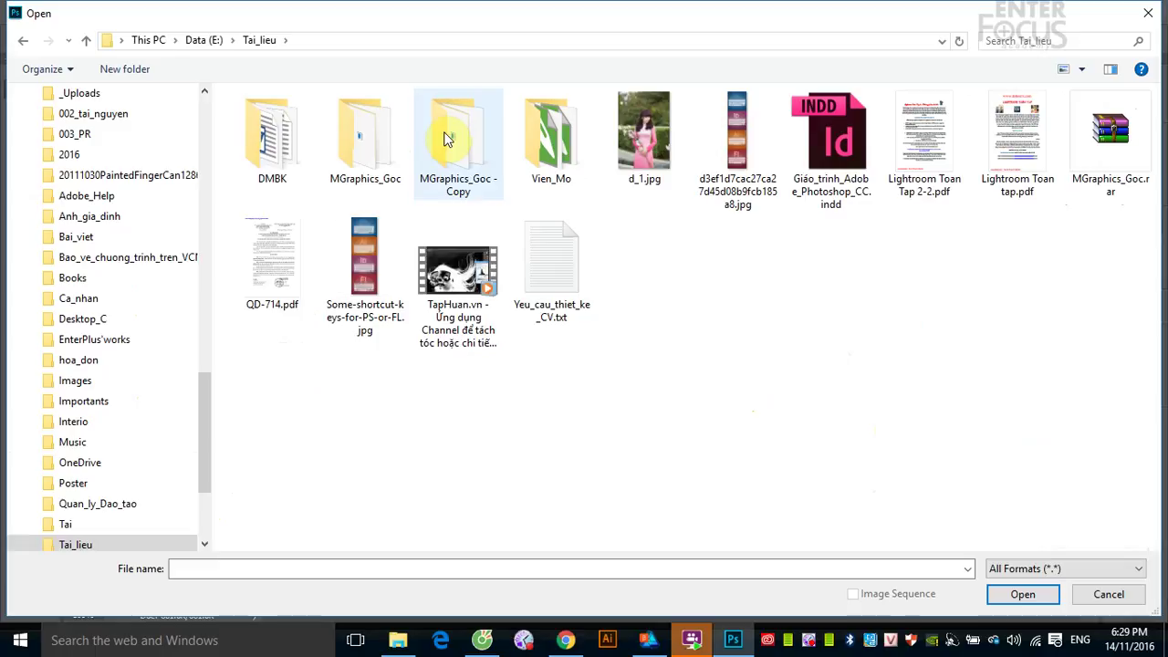
double_click(447, 136)
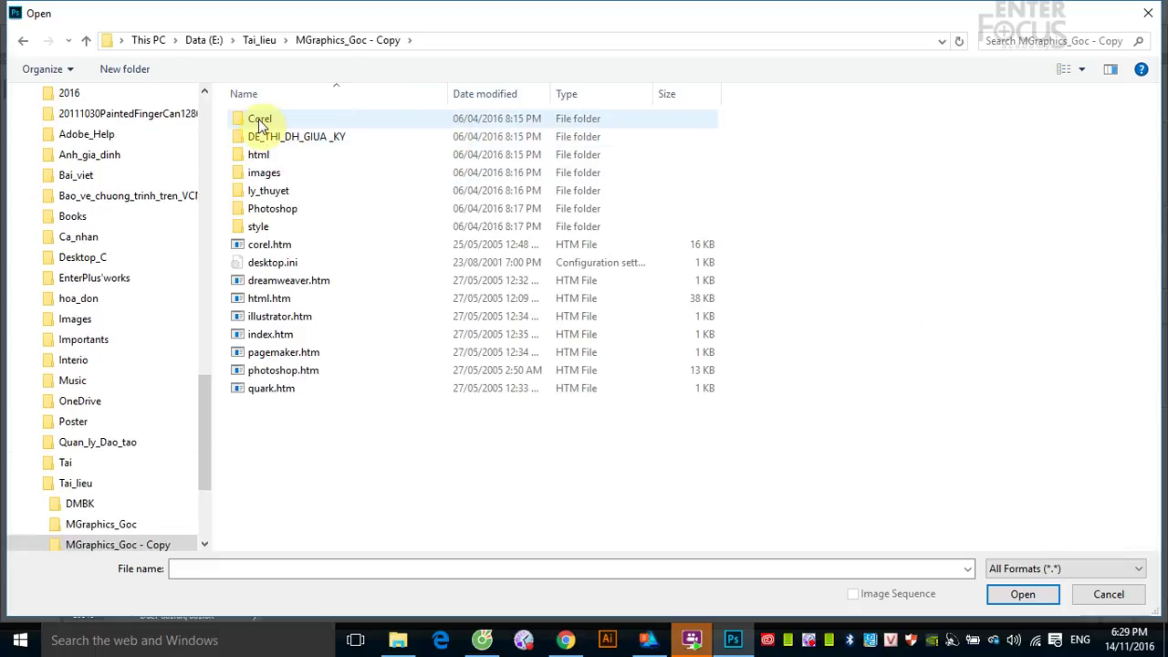
double_click(271, 173)
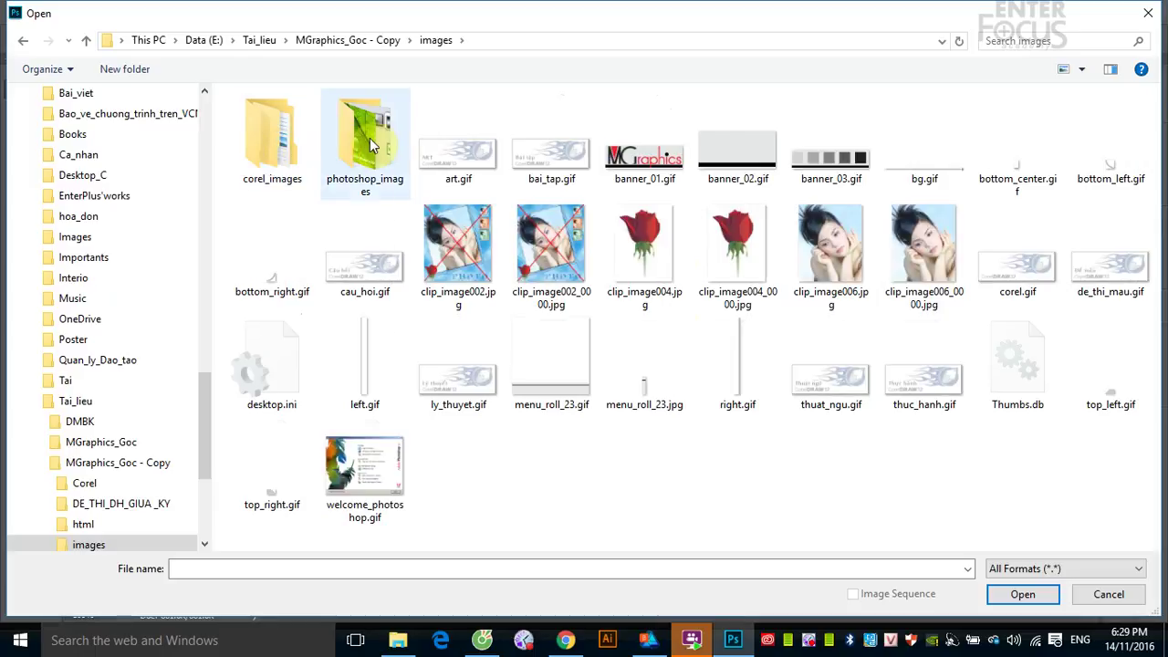
double_click(276, 150)
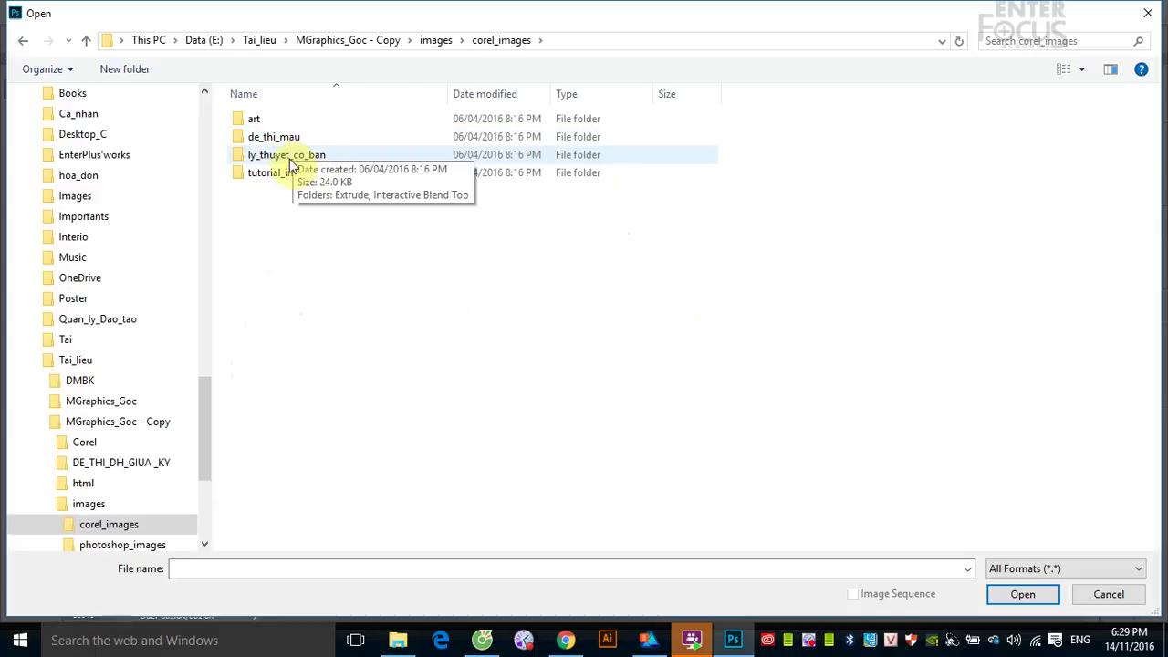
double_click(283, 138)
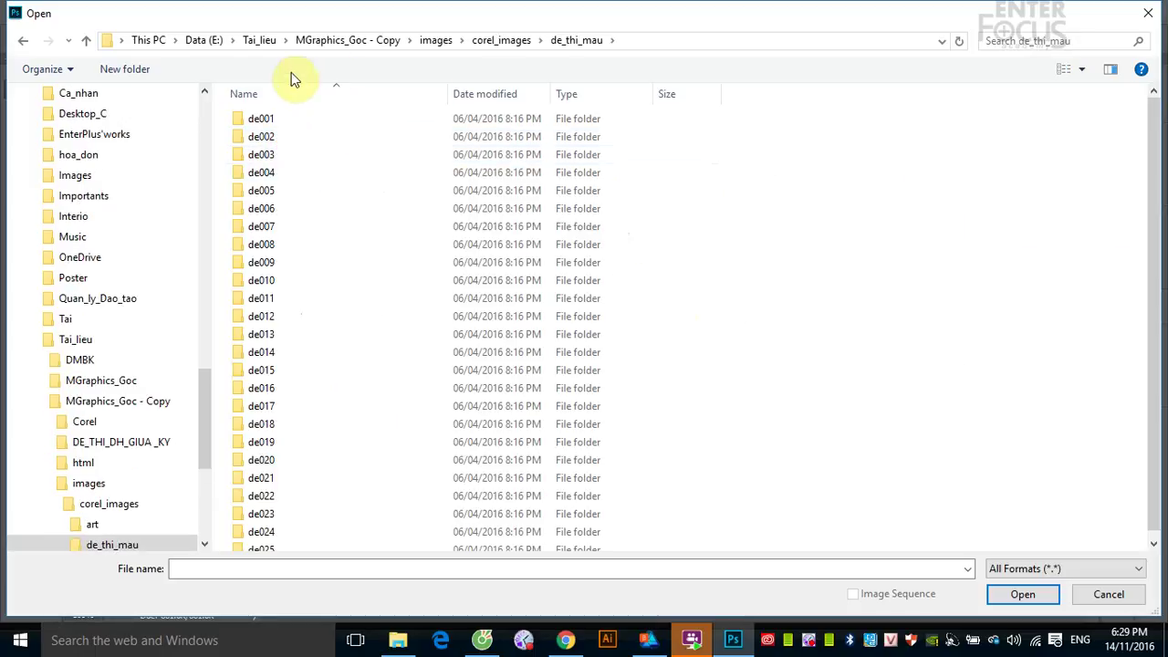
- Switch to Large icons and move to photoshop_images > de_thi_mau_images
click(1083, 70)
click(1086, 52)
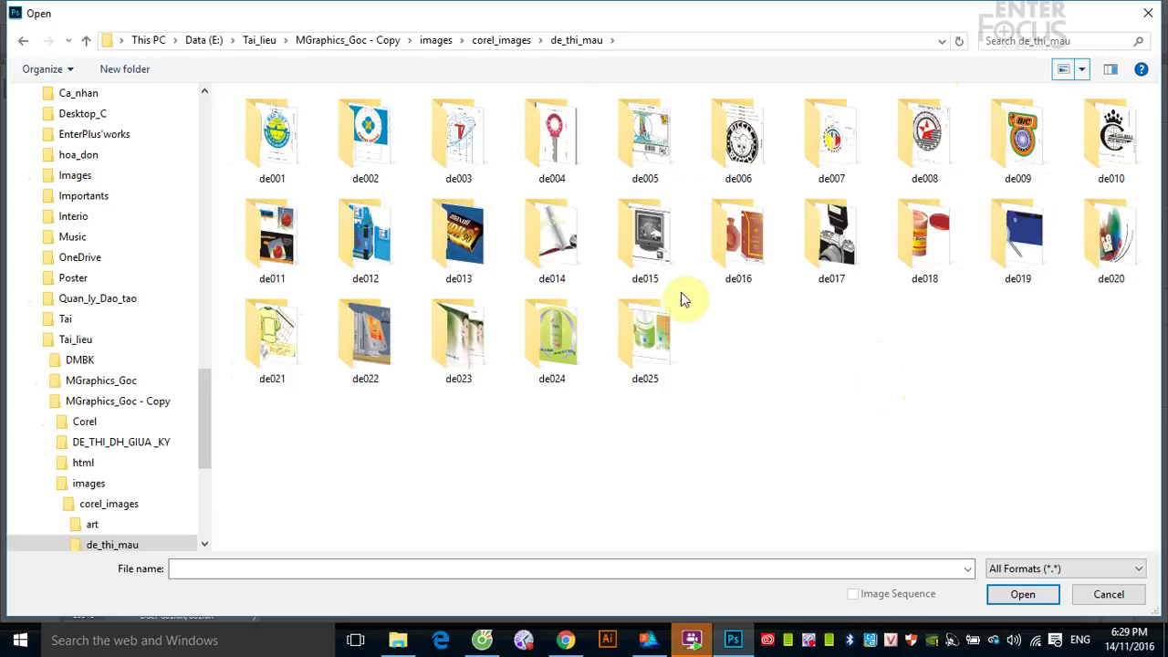
click(429, 42)
double_click(362, 146)
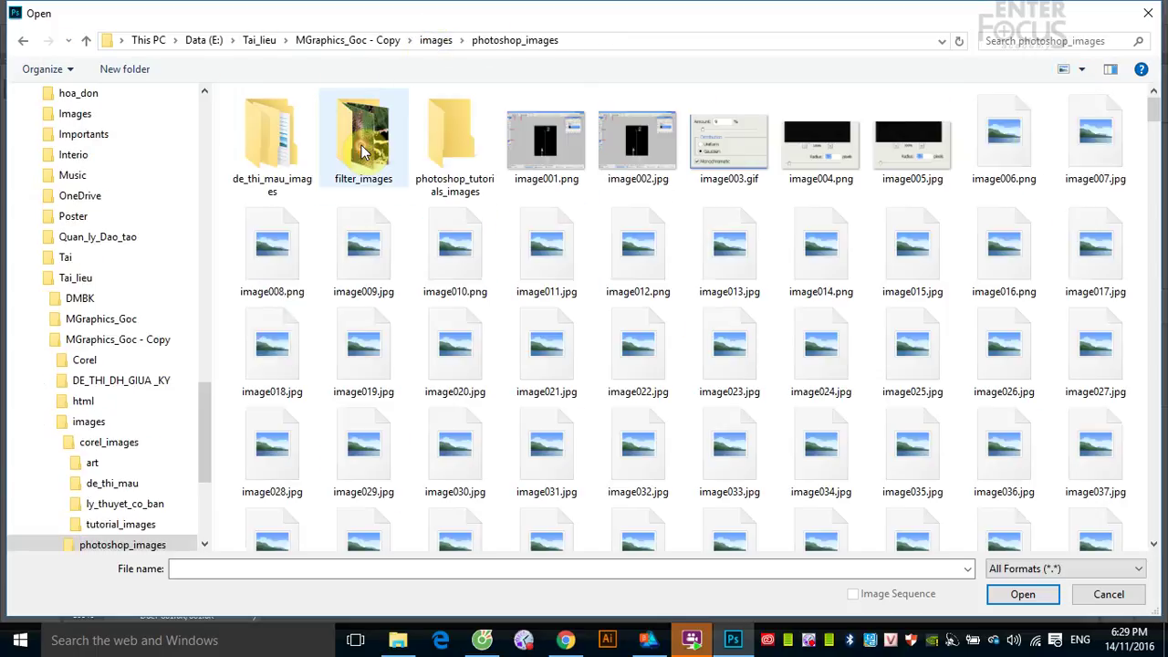
double_click(272, 141)
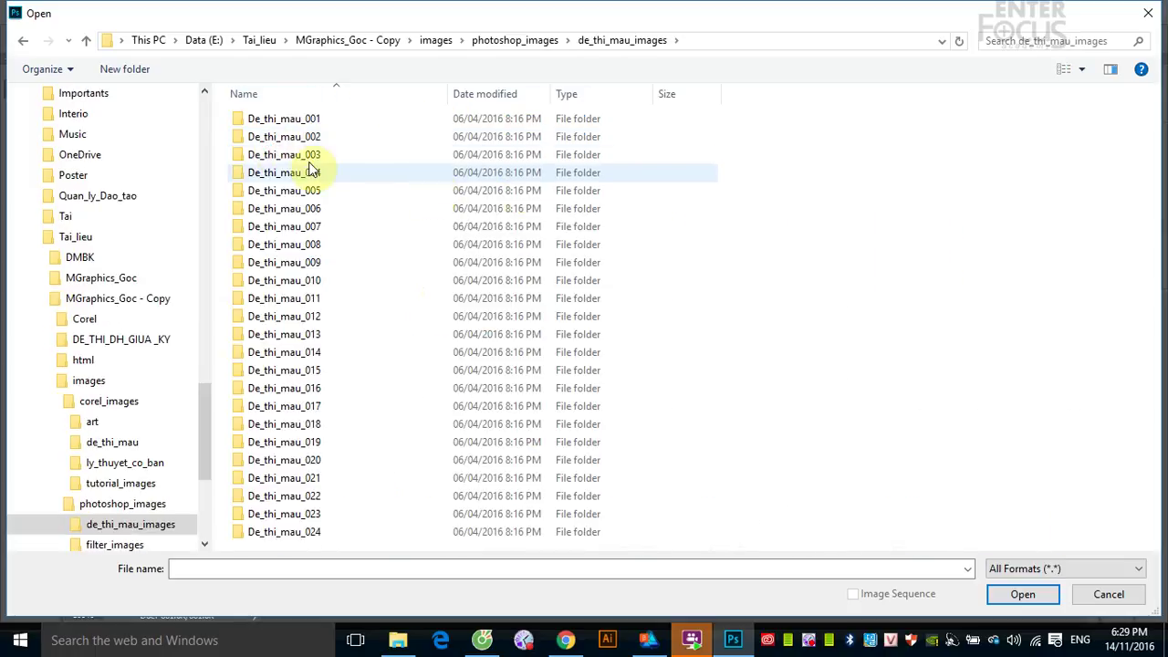
- Show large thumbnails and open start03.jpg from the De_thi_mau_007 folder
click(1081, 69)
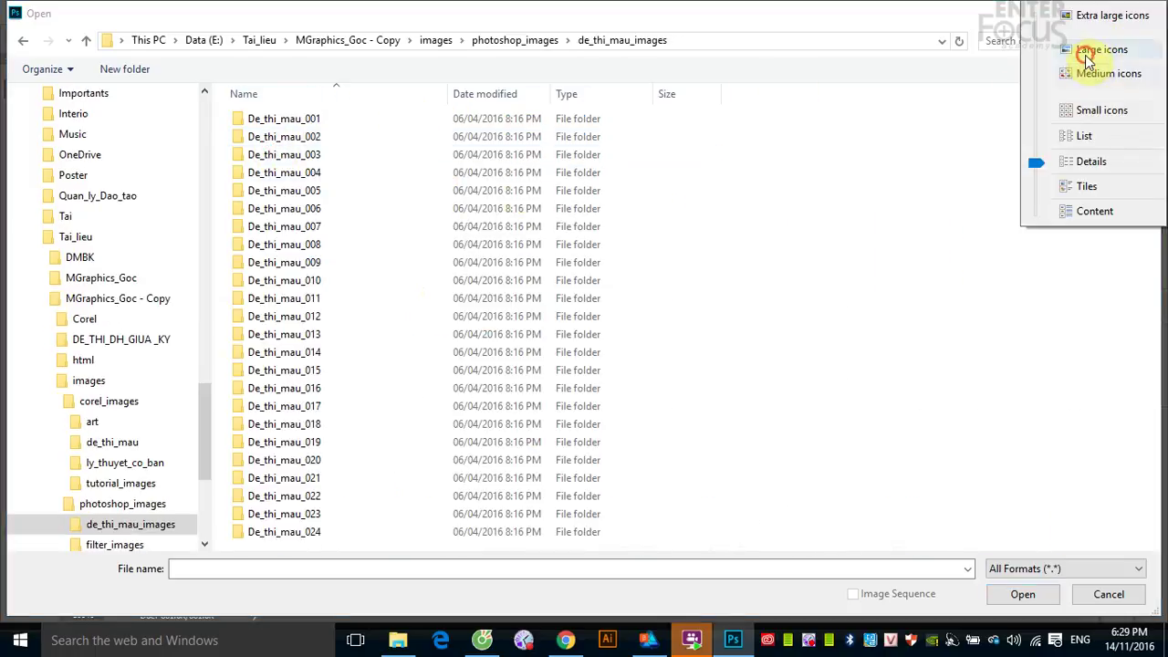
click(1095, 49)
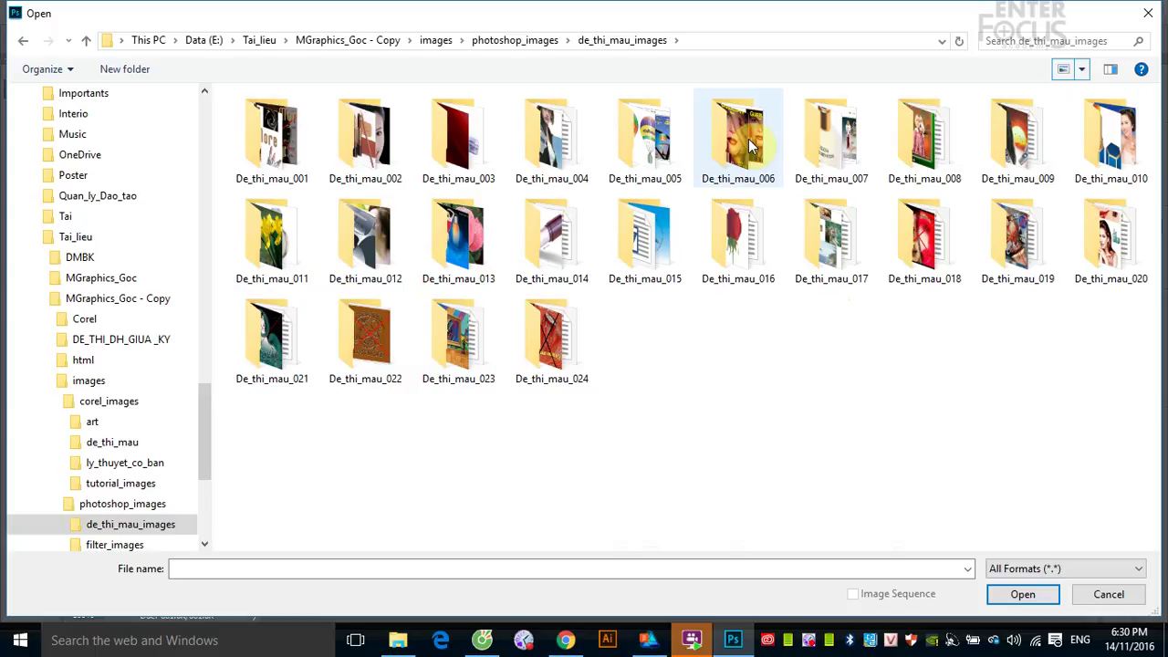
double_click(840, 142)
click(644, 146)
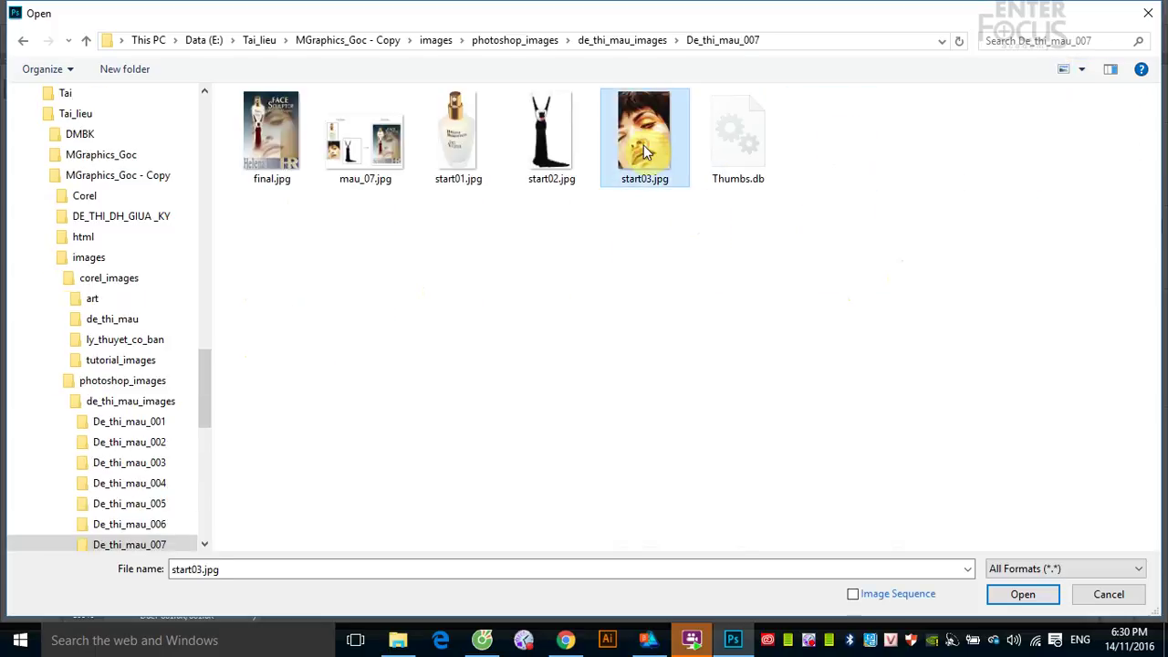
double_click(645, 146)
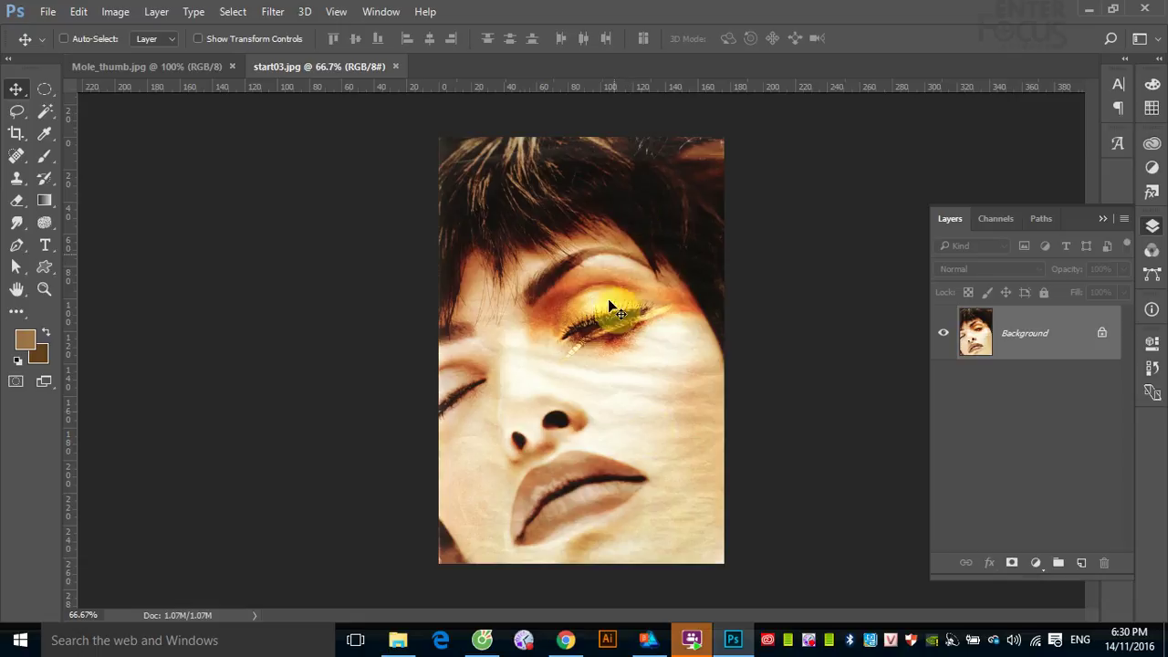
- Magnify the eye to inspect the lashes and skin below, then zoom back out and show the Pixelate filters
drag(613, 342, 722, 416)
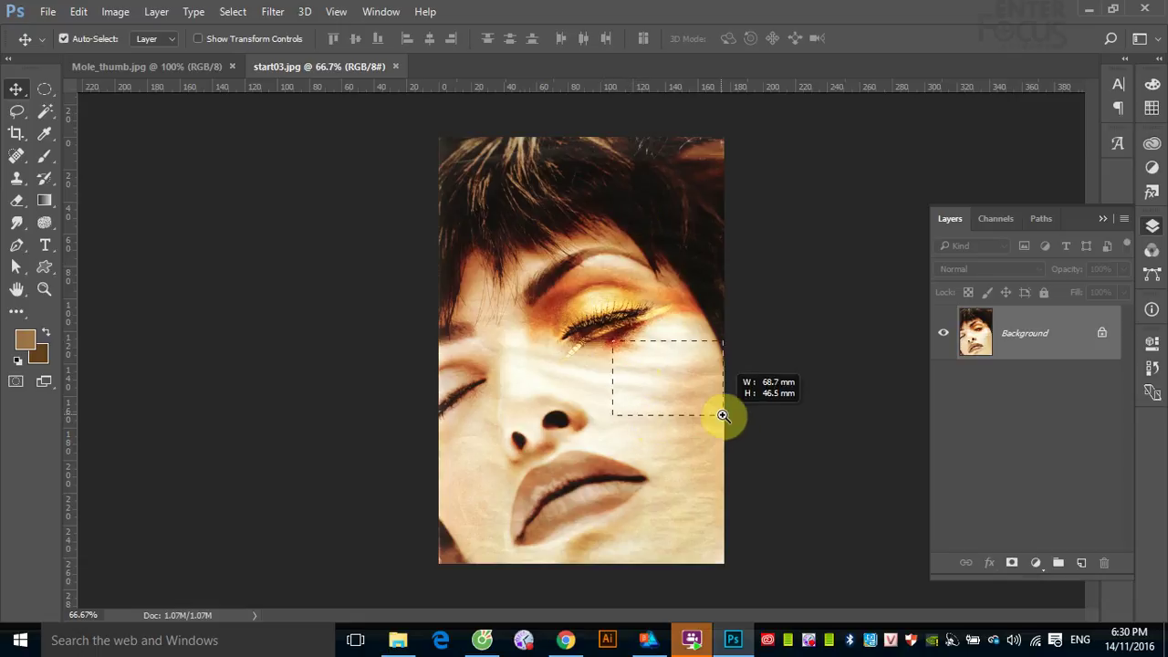
mouse_move(672, 308)
mouse_down()
mouse_move(332, 232)
mouse_move(722, 363)
mouse_up()
drag(462, 310, 500, 356)
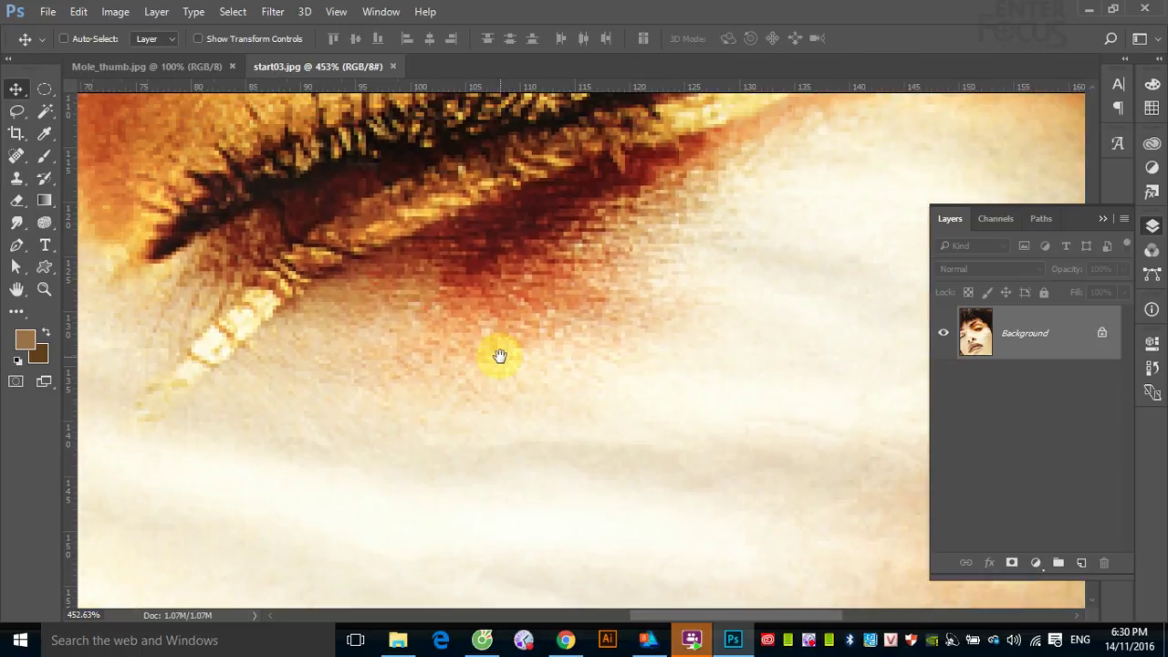
key(ctrl+minus)
key(ctrl+minus)
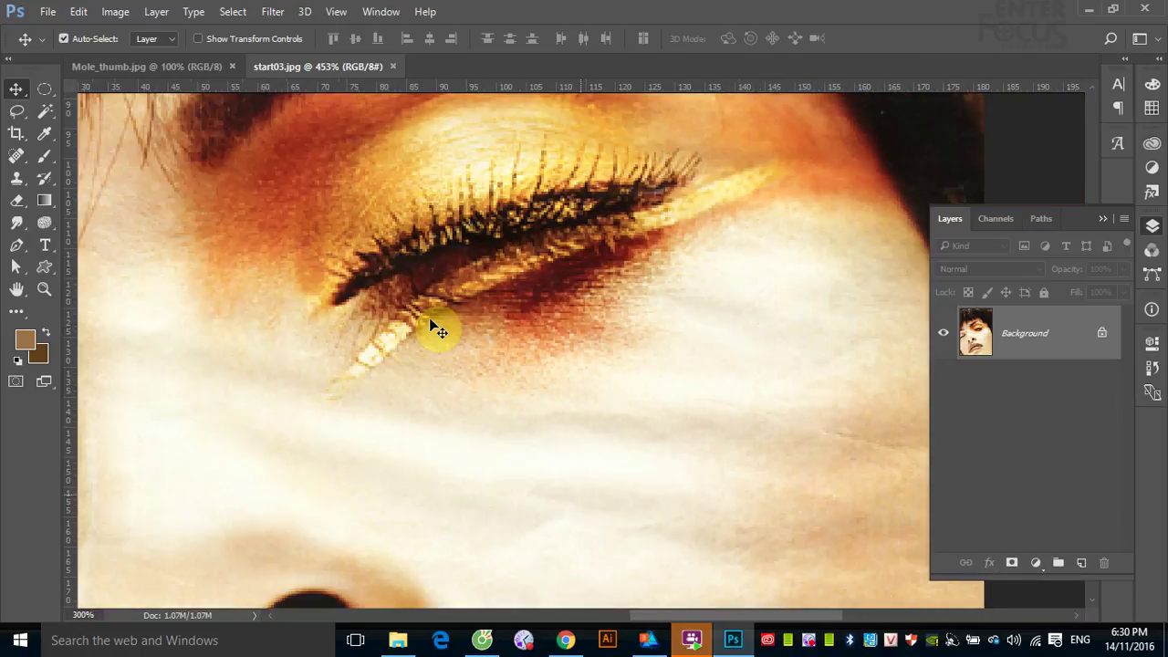
key(ctrl+minus)
key(ctrl+minus)
key(ctrl+minus)
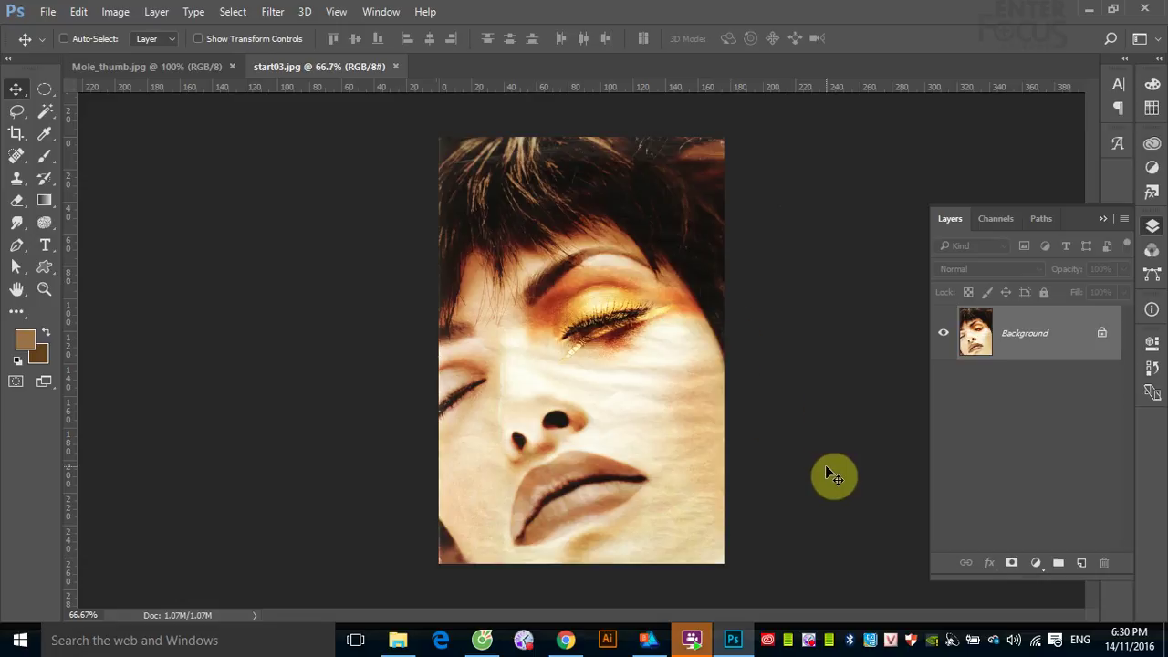
click(116, 12)
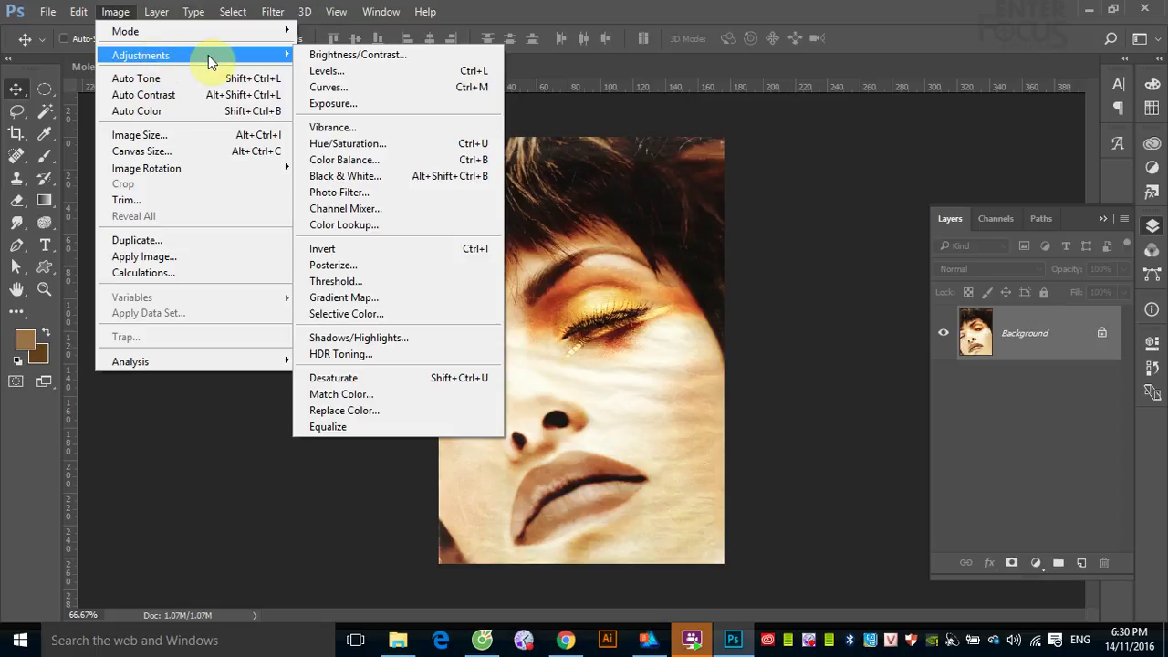
mouse_move(272, 11)
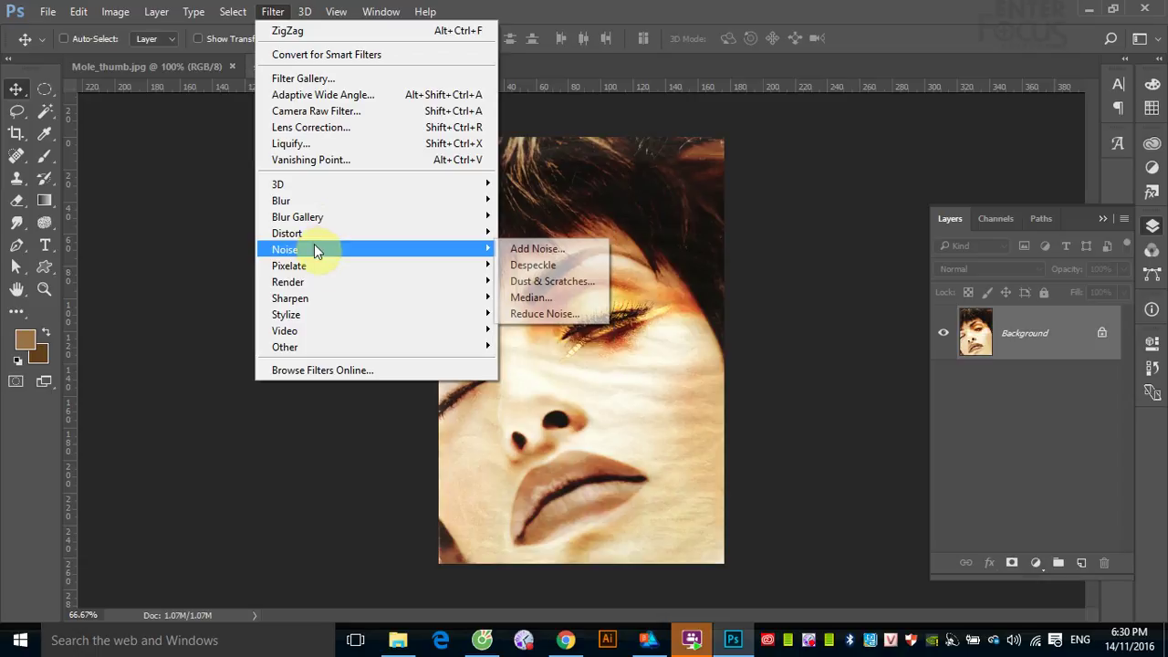
mouse_move(289, 266)
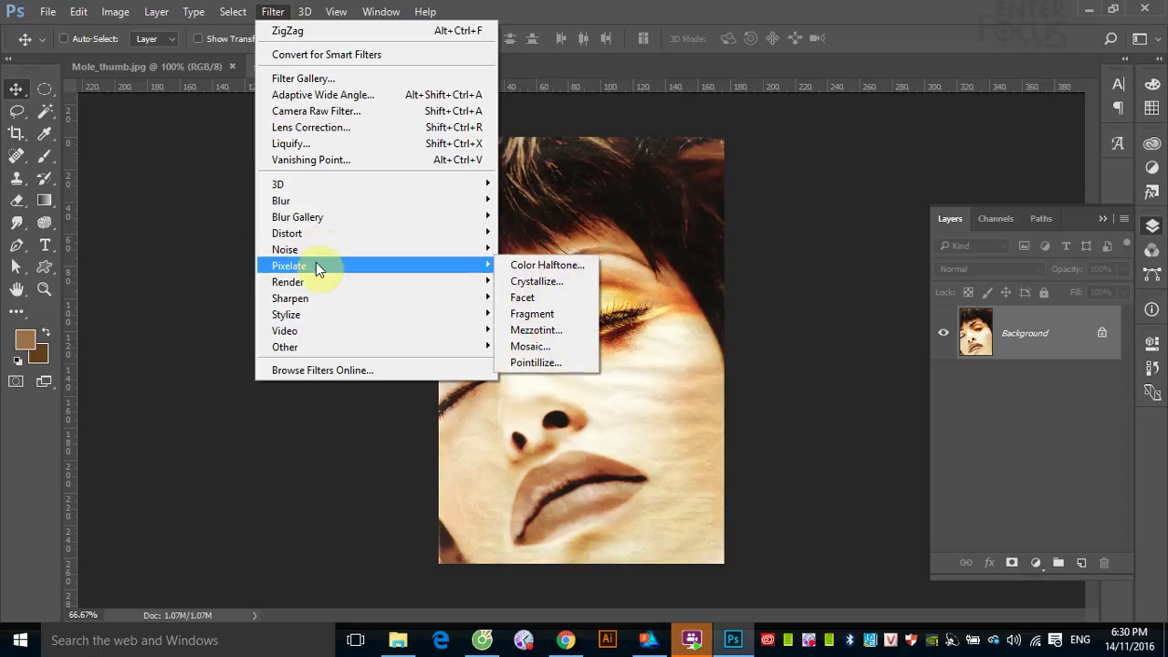
- Apply Color Halftone with max radius 8, then undo and redo to compare with the original
click(533, 269)
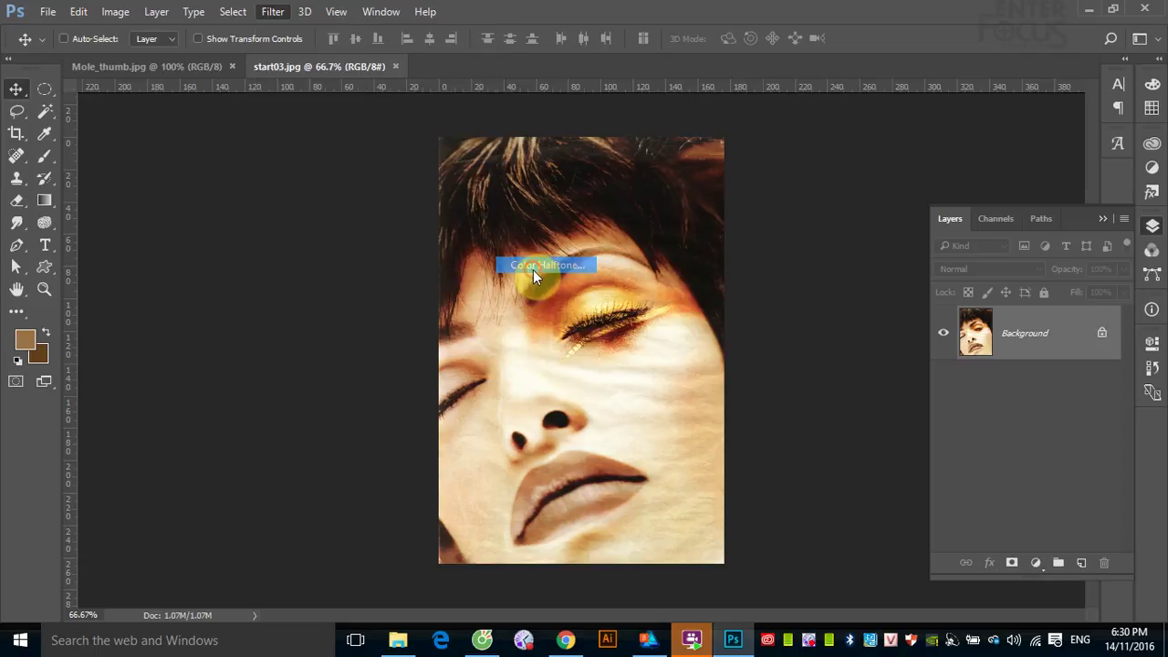
drag(301, 197, 351, 197)
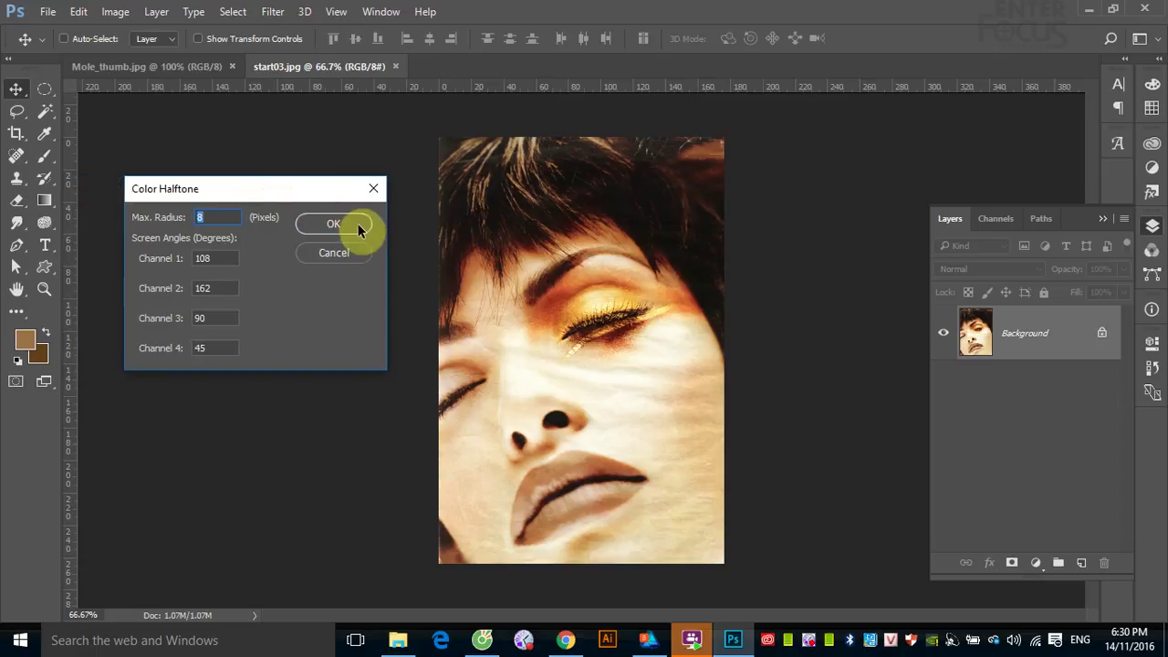
click(334, 224)
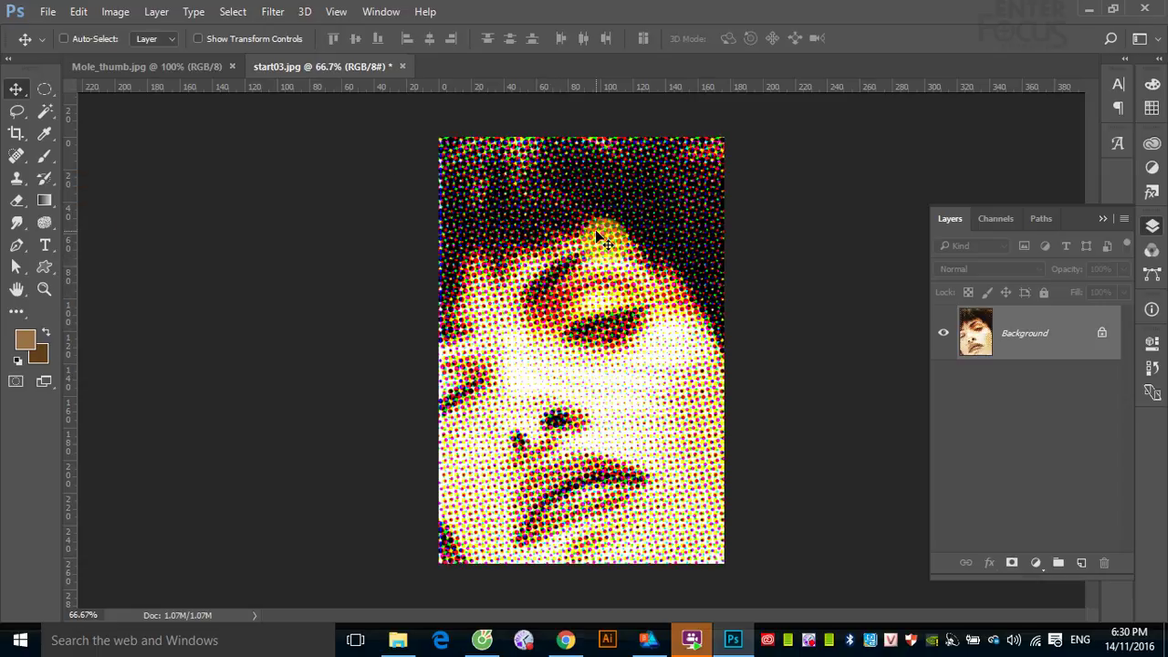
key(ctrl+z)
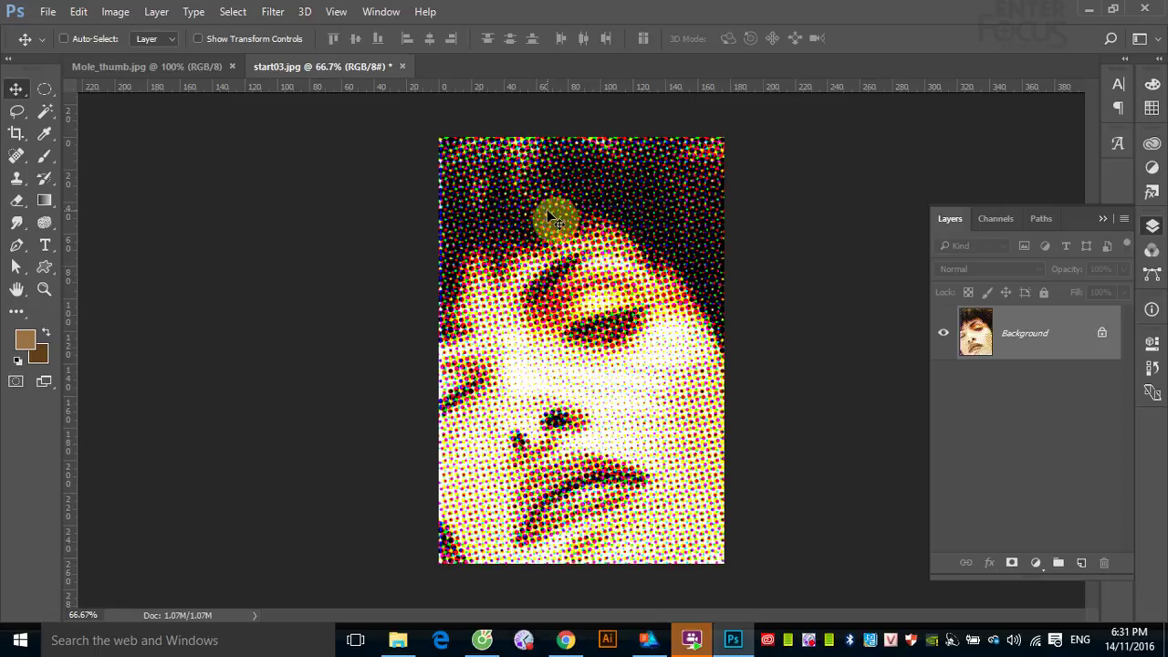
key(ctrl+z)
key(ctrl+z)
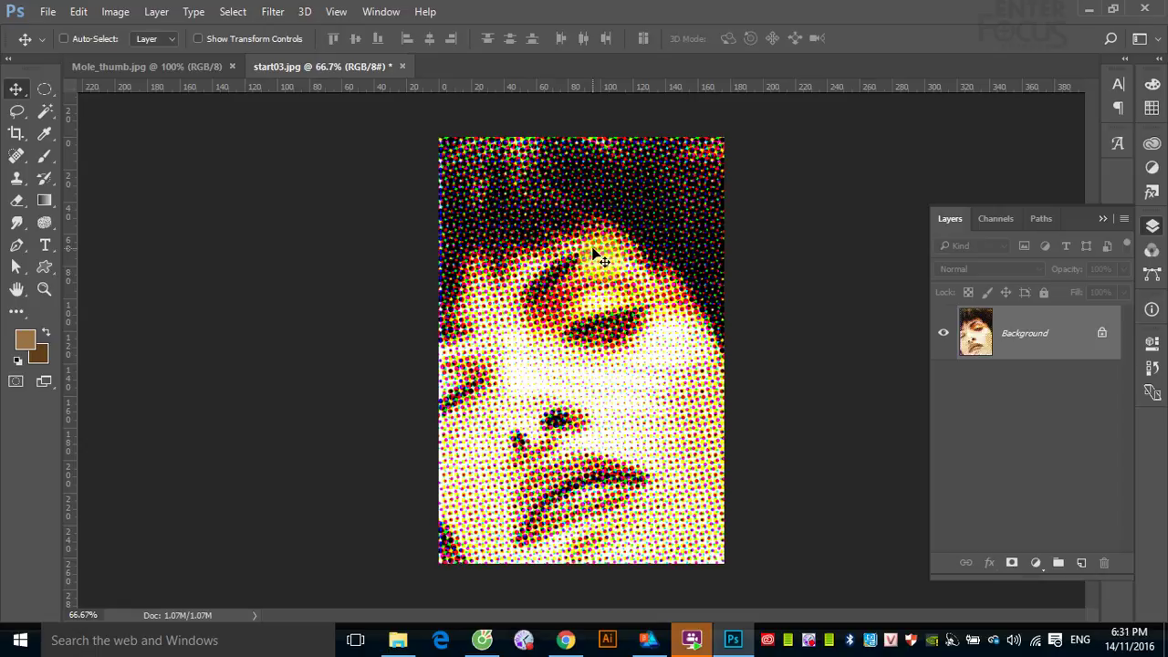
key(ctrl+minus)
key(ctrl+minus)
key(ctrl+minus)
key(ctrl+minus)
key(ctrl+minus)
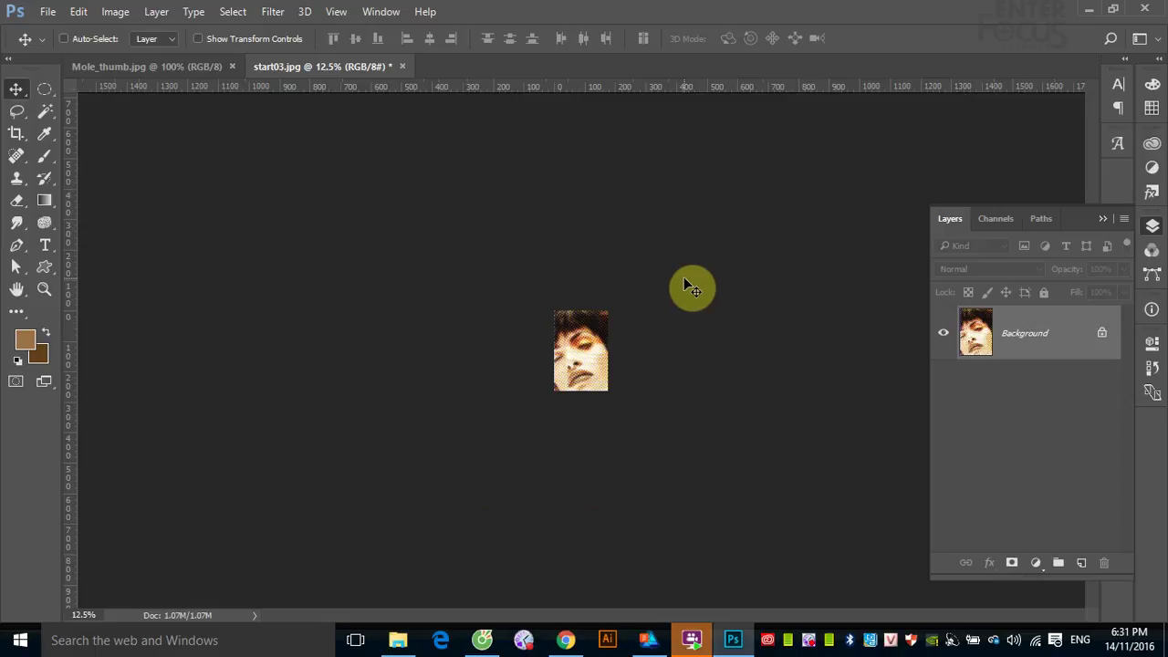
key(ctrl+minus)
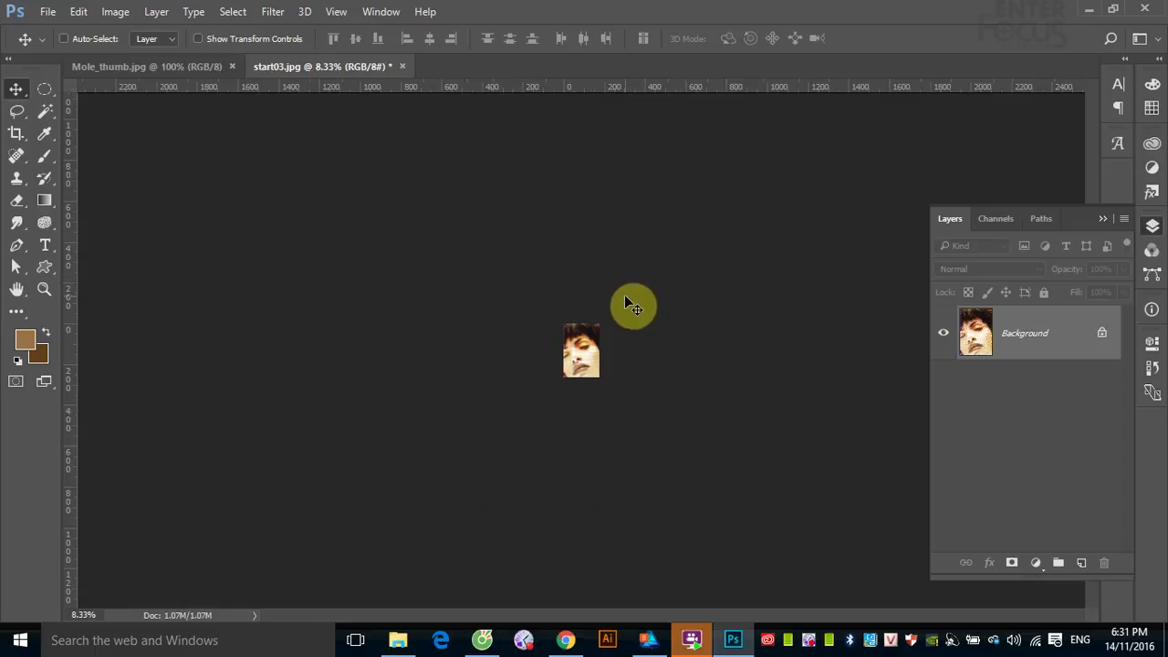
key(ctrl)
scroll(626, 301, up, 1)
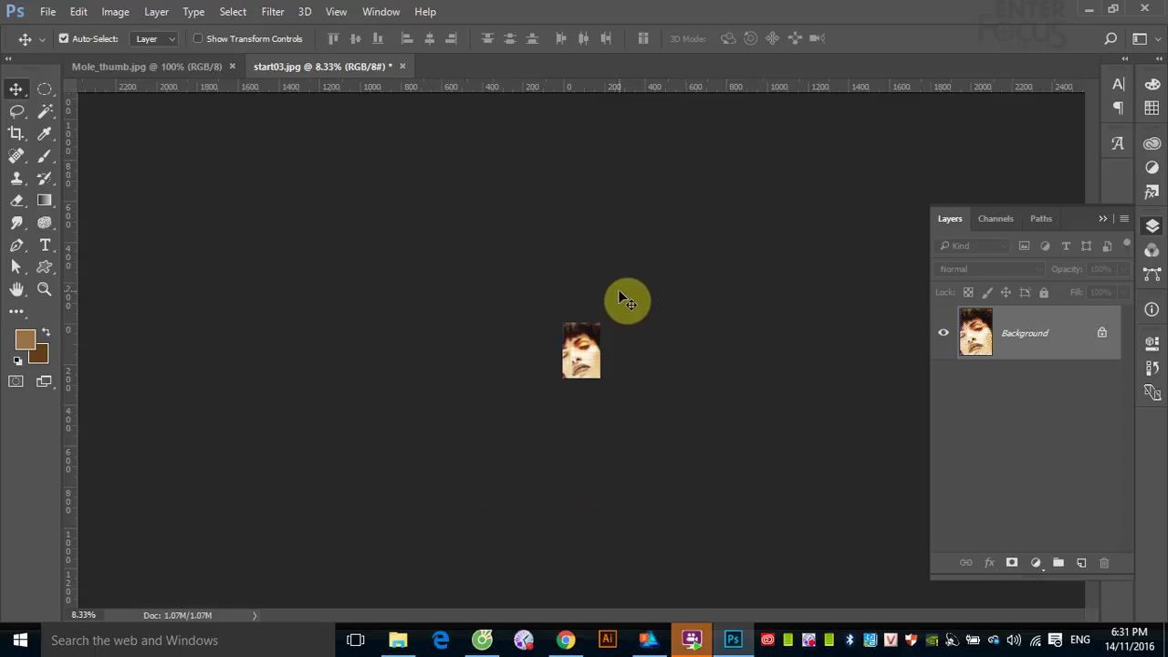
scroll(604, 320, up, 1)
scroll(639, 356, up, 1)
scroll(636, 362, up, 2)
scroll(636, 362, up, 1)
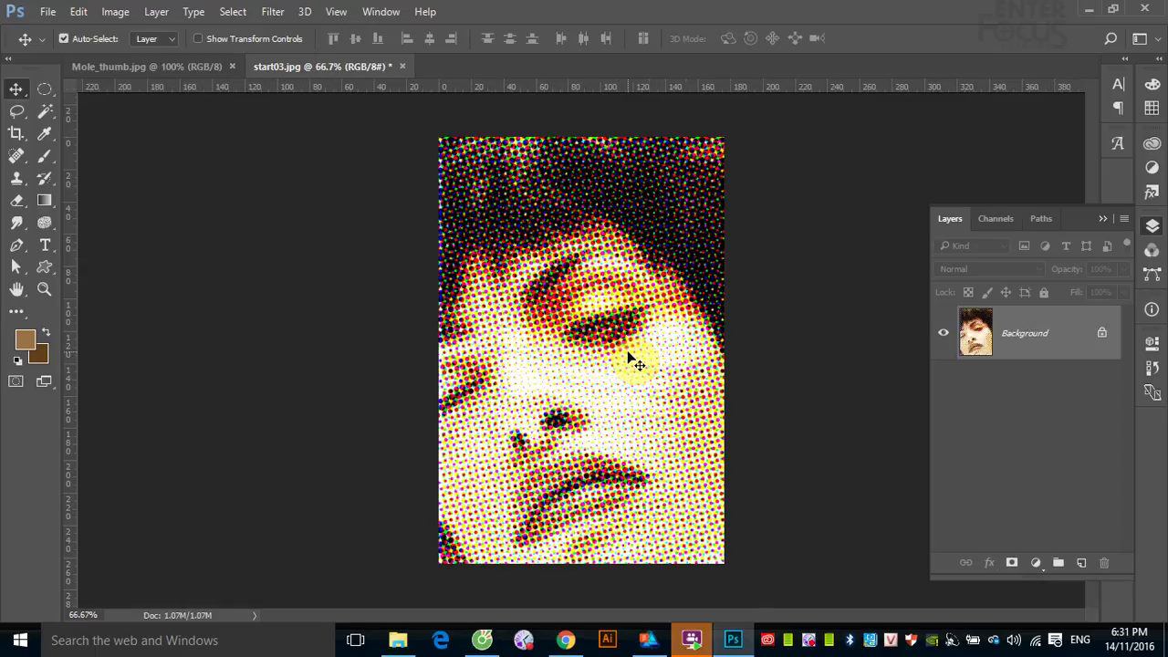
scroll(633, 357, up, 1)
scroll(630, 351, up, 1)
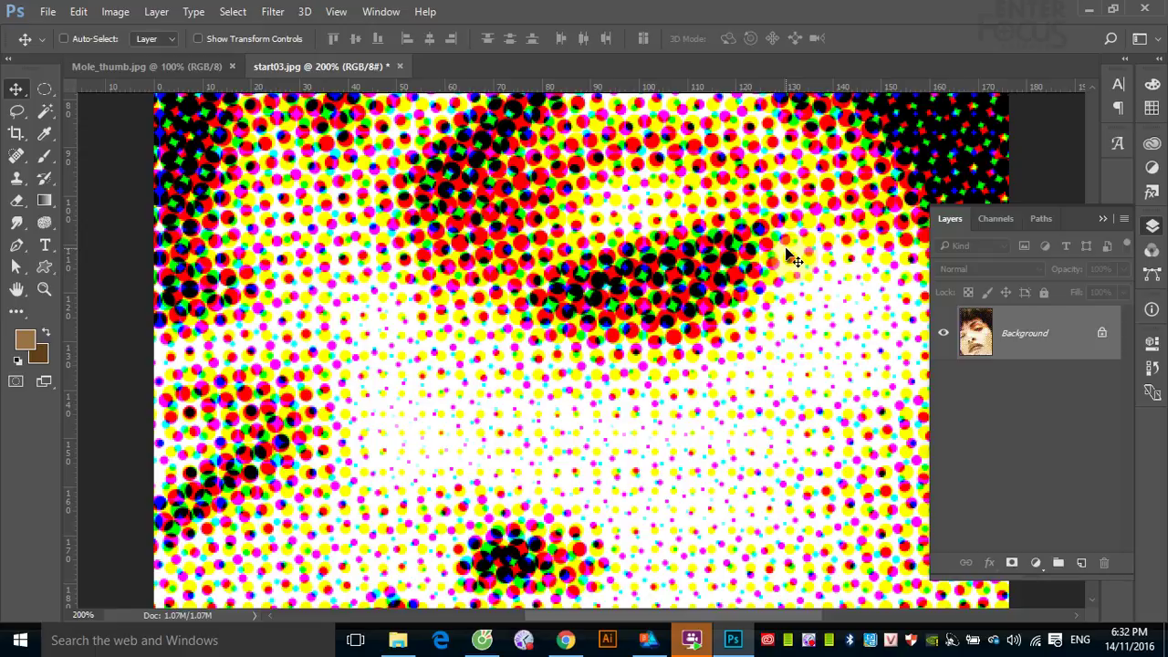
scroll(792, 258, down, 3)
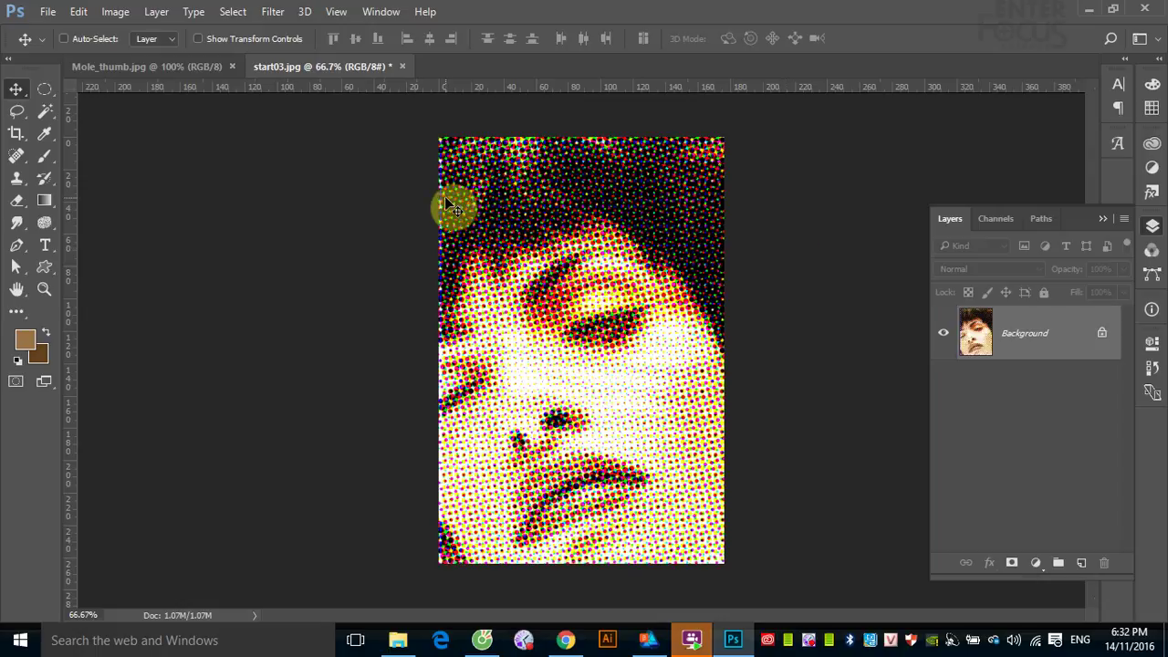
- Run the Despeckle noise filter on the halftone portrait
click(273, 11)
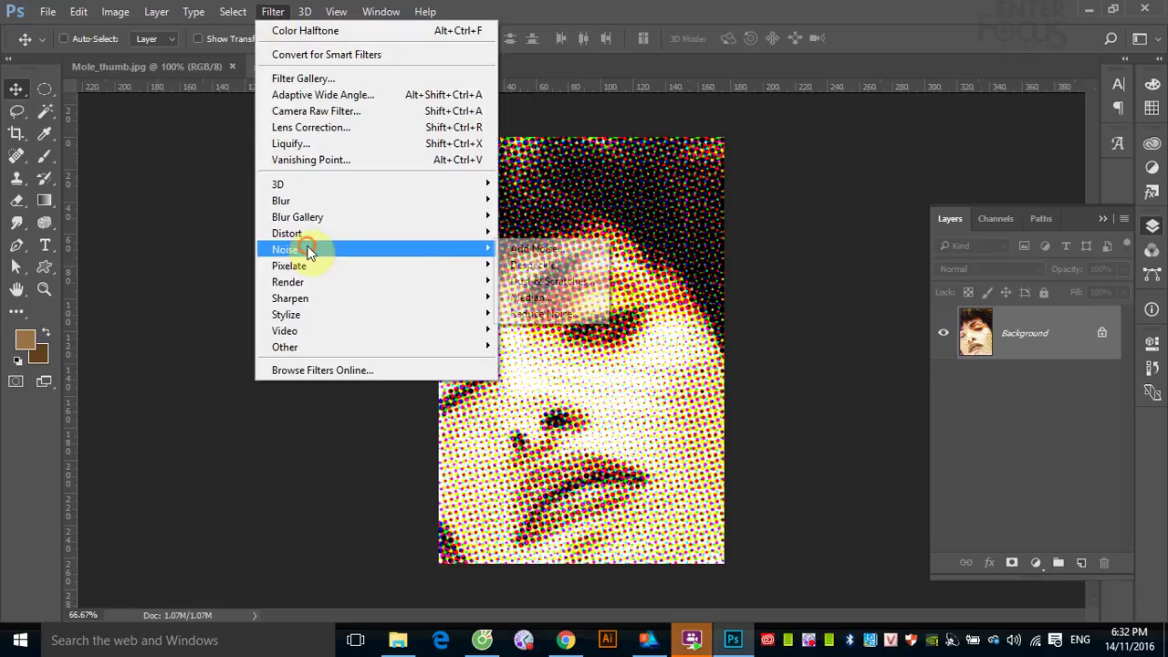
mouse_move(285, 249)
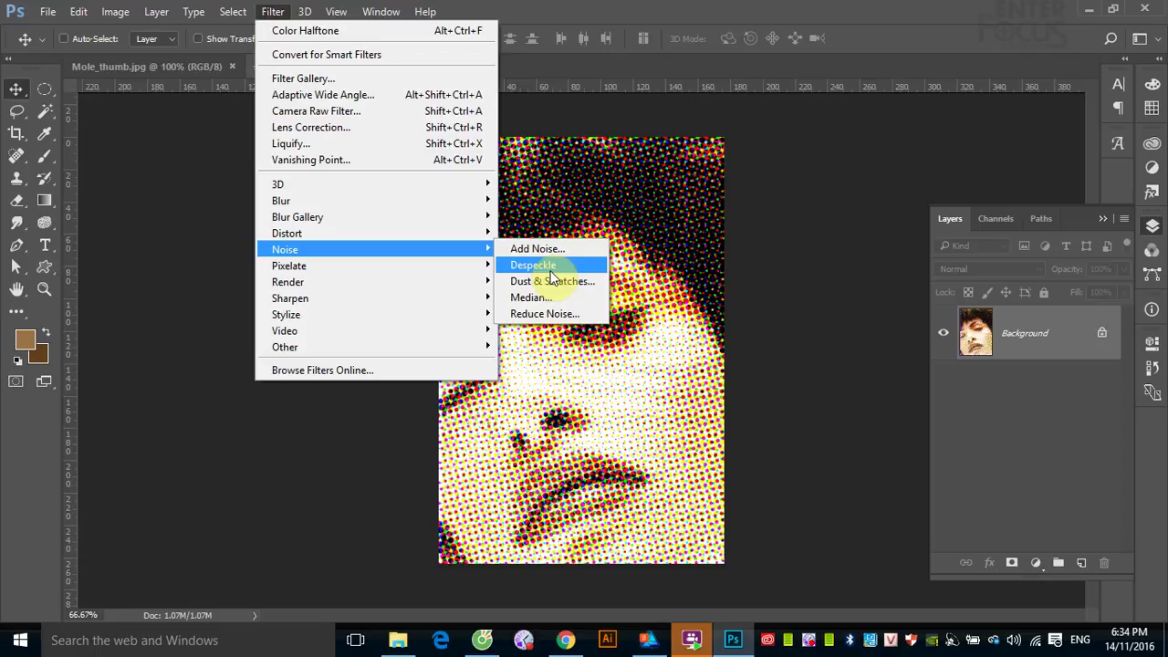
click(525, 270)
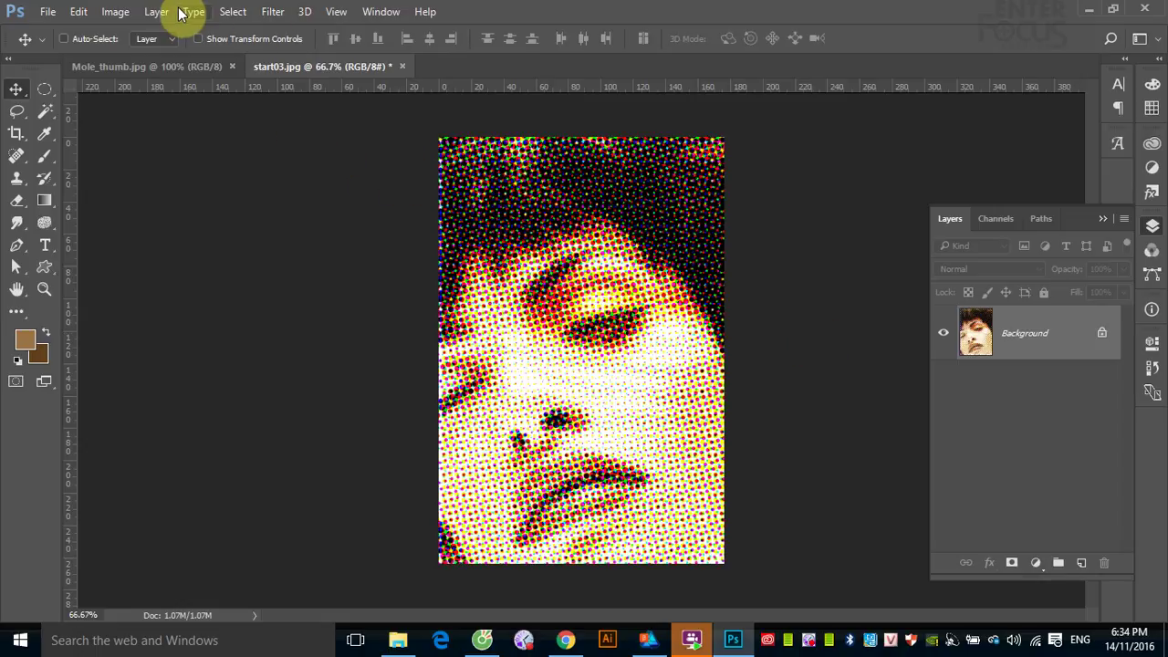
- Test several Dust & Scratches values, then apply radius 3 pixels and threshold 7 levels
click(272, 12)
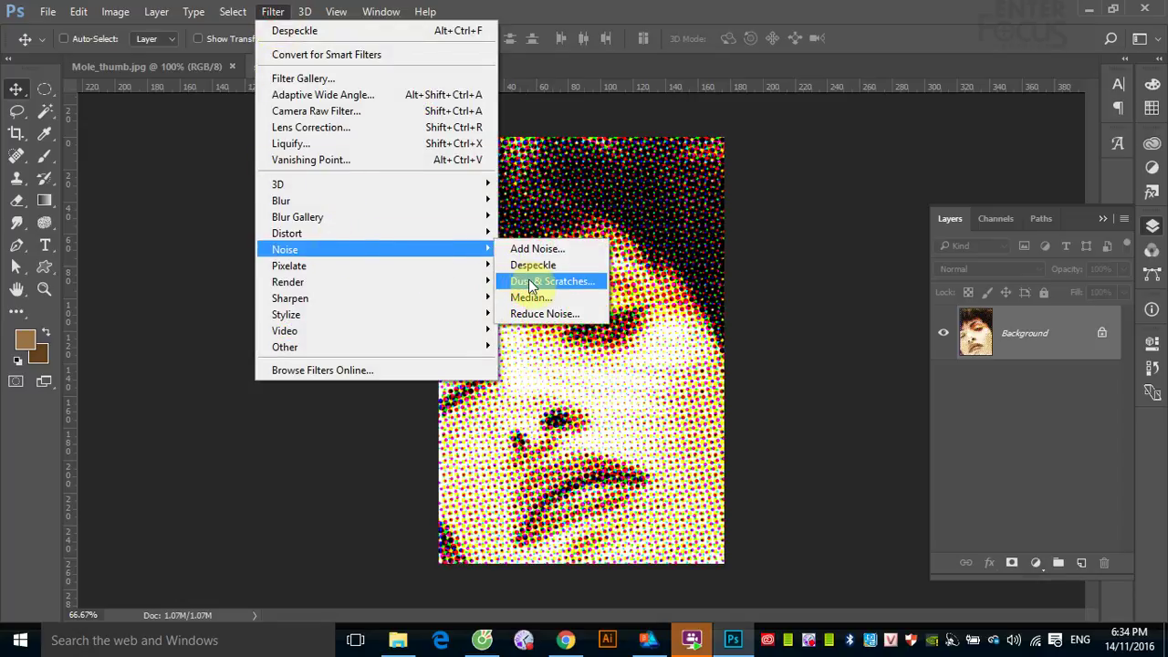
mouse_move(284, 249)
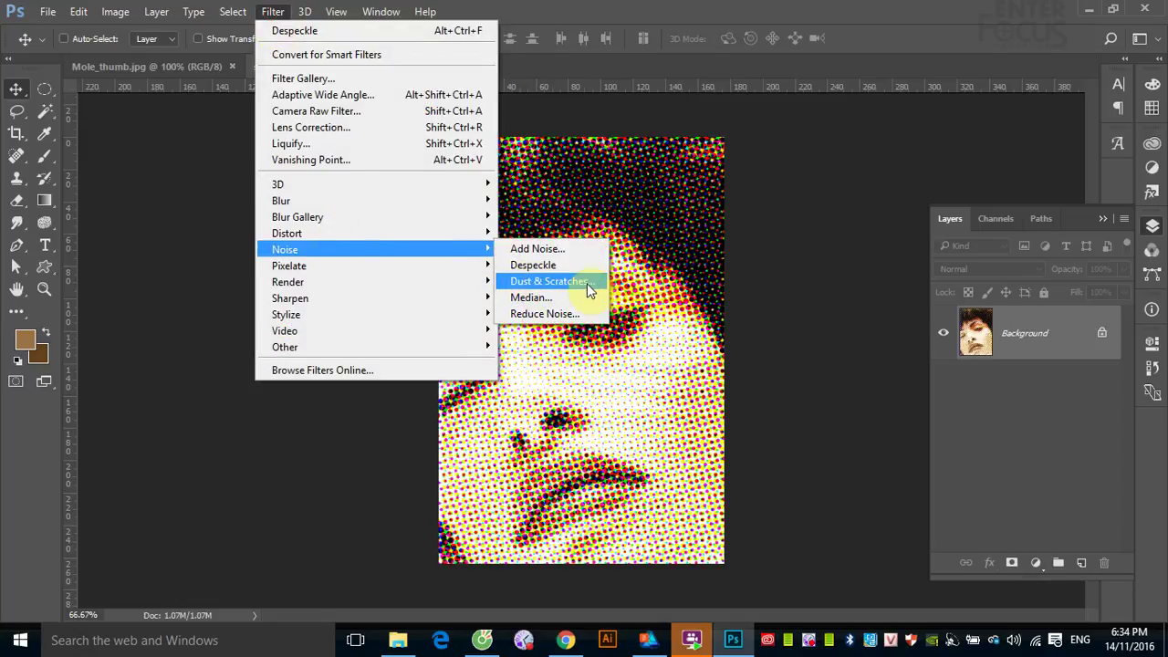
click(587, 282)
drag(595, 106, 914, 143)
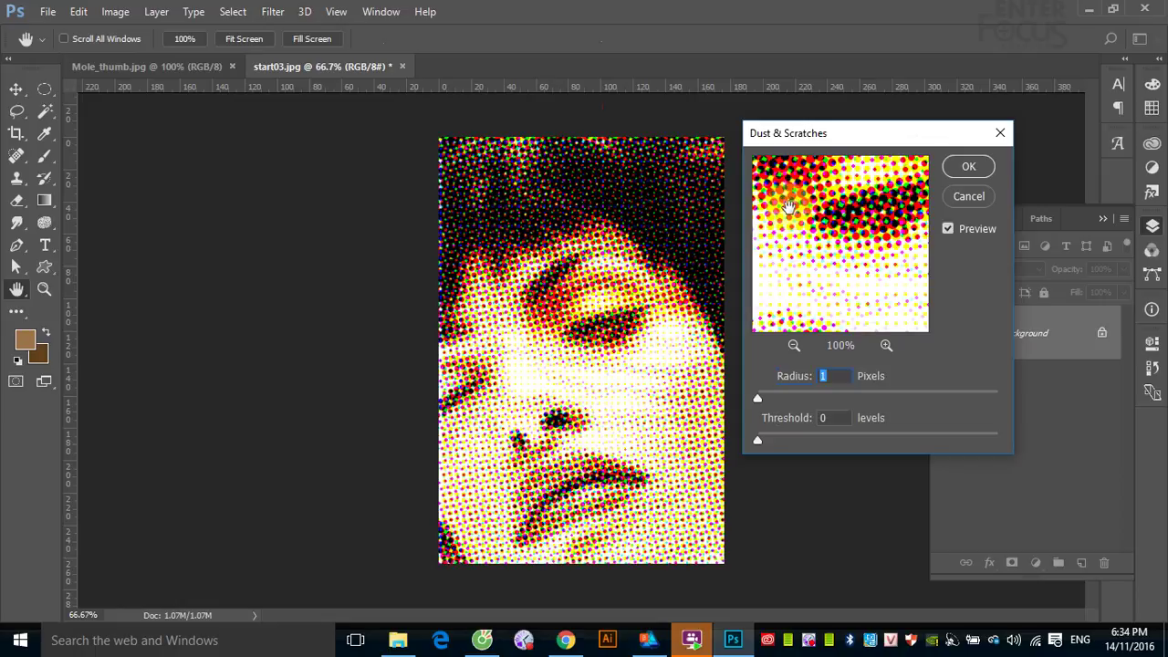
drag(788, 208, 755, 378)
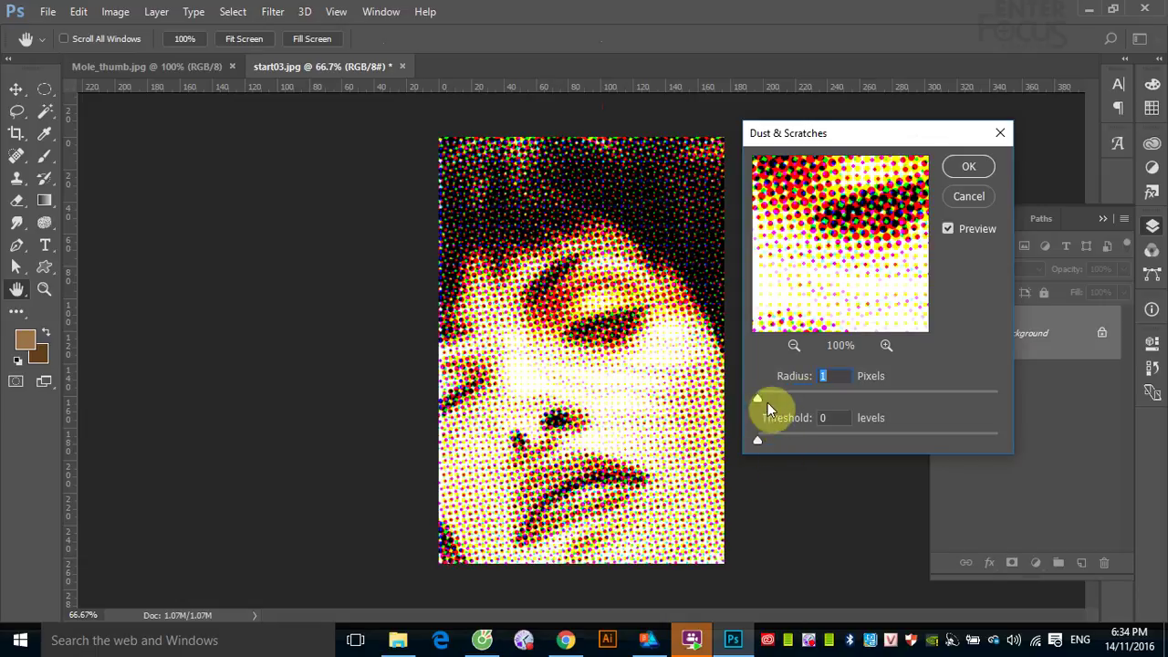
drag(767, 409, 788, 427)
drag(756, 440, 789, 446)
drag(862, 441, 779, 448)
mouse_move(756, 399)
mouse_down()
mouse_move(782, 401)
mouse_move(762, 402)
mouse_up()
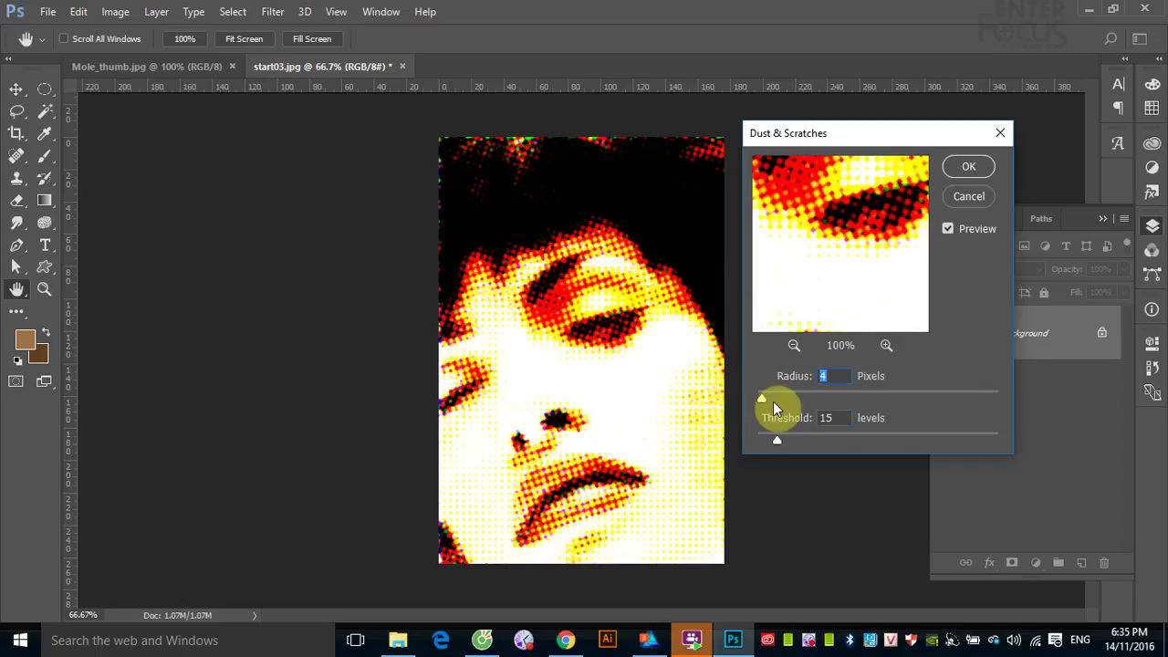
drag(764, 402, 760, 401)
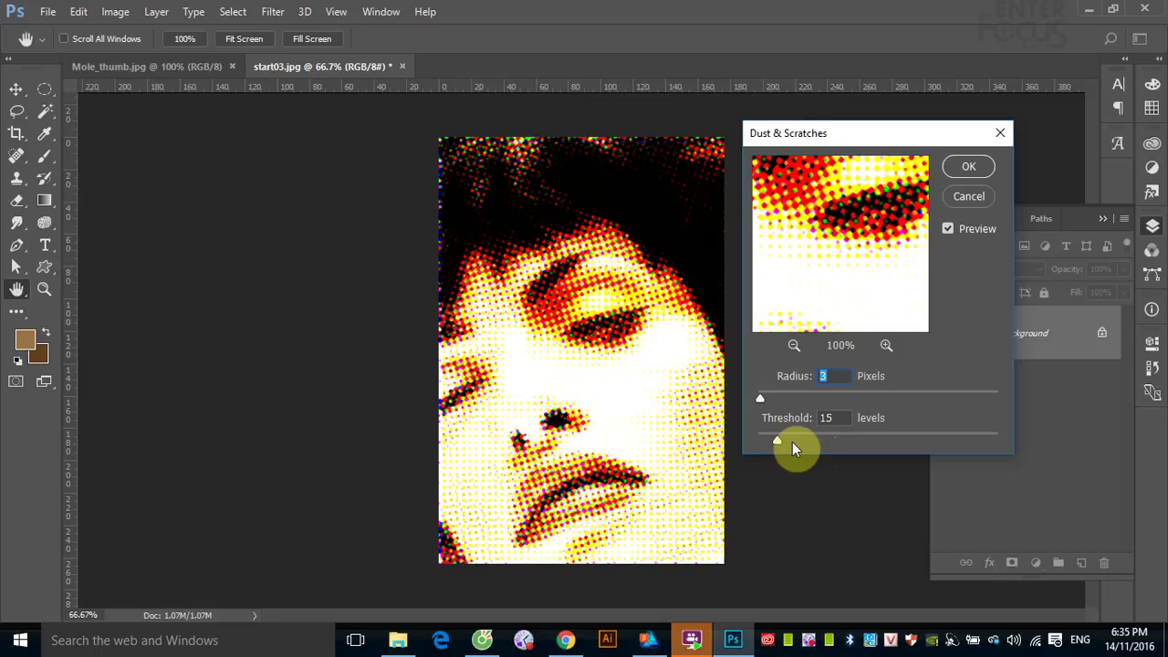
mouse_move(776, 442)
mouse_down()
mouse_move(764, 441)
mouse_move(900, 442)
mouse_move(767, 440)
mouse_up()
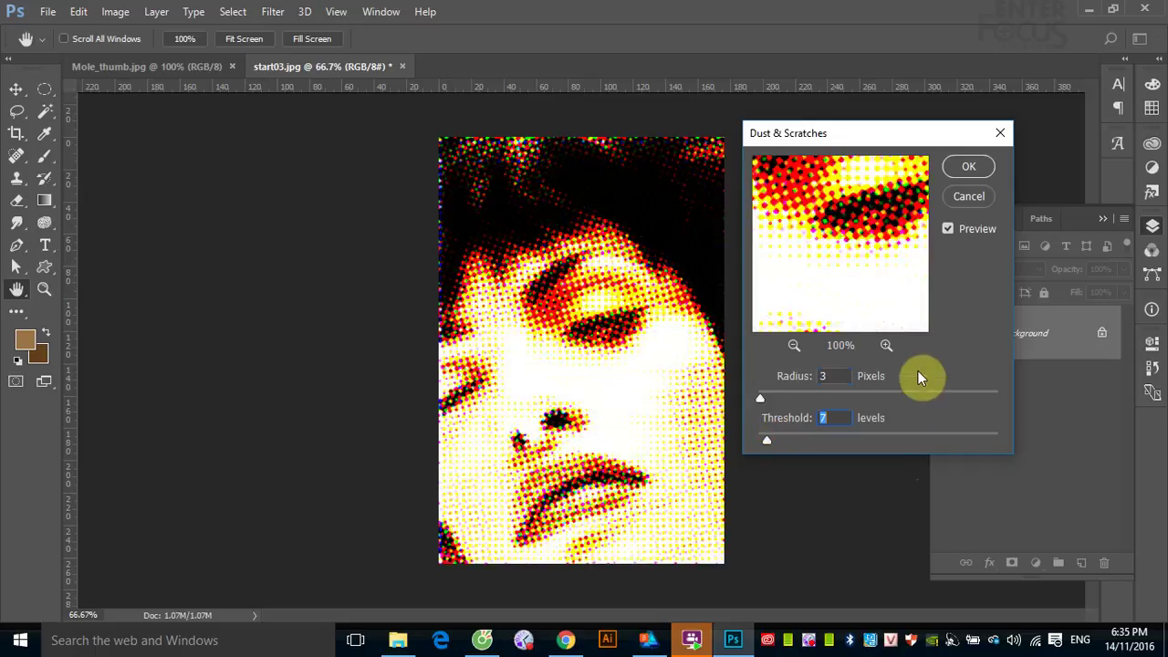
click(968, 166)
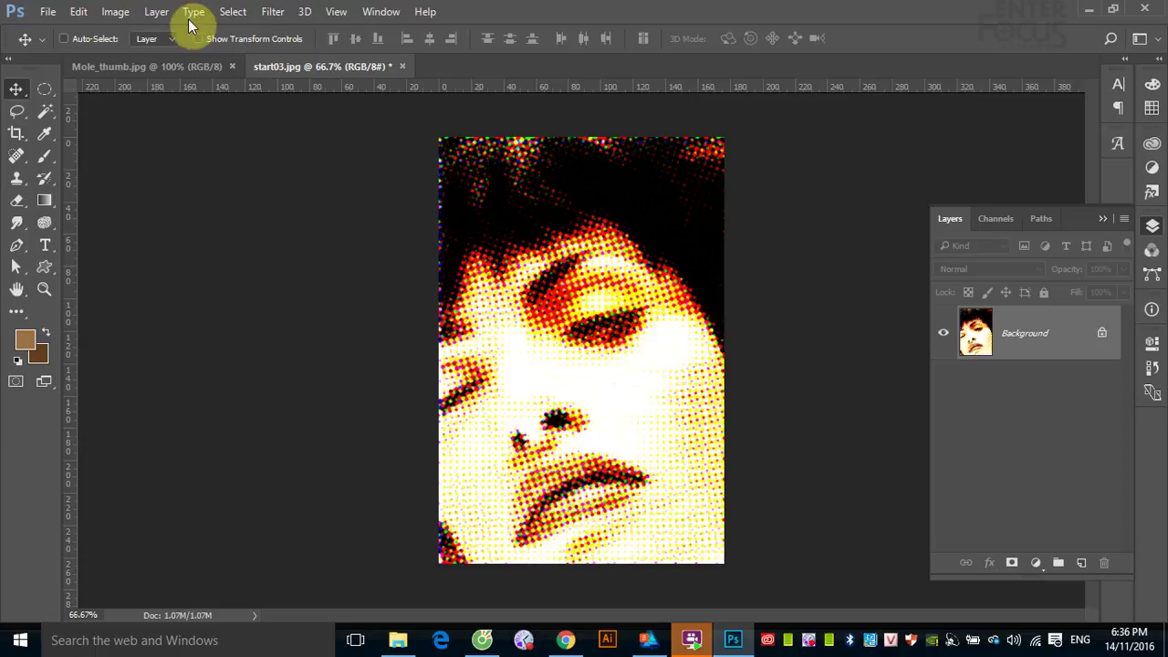
click(271, 12)
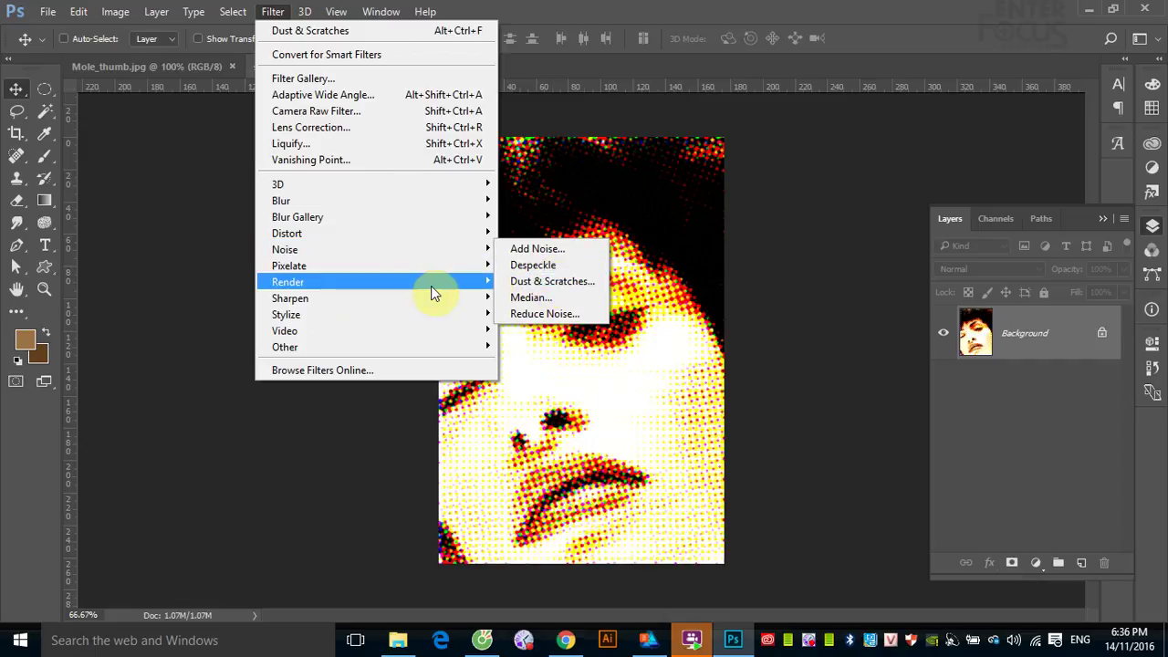
mouse_move(290, 299)
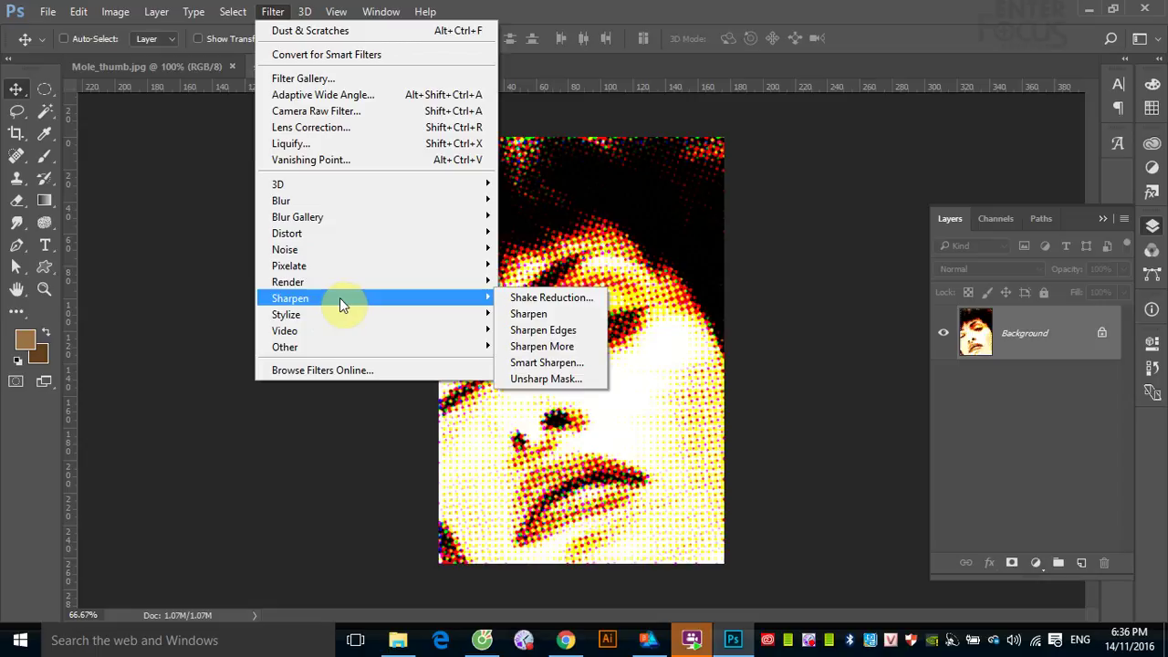
click(543, 379)
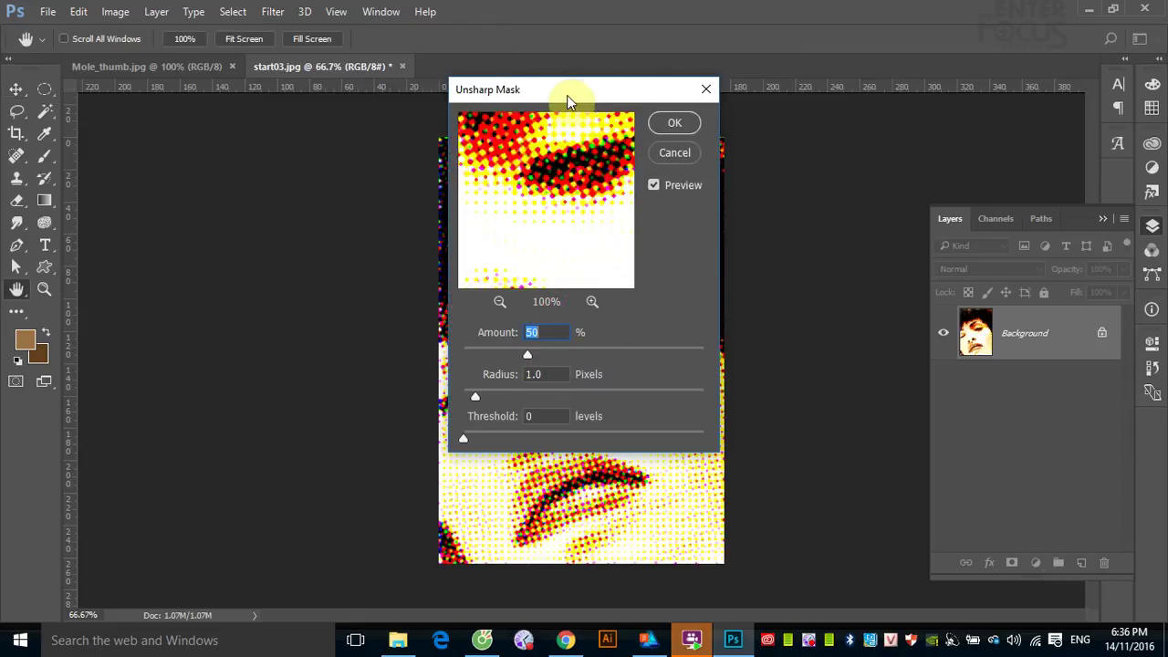
drag(567, 95, 788, 126)
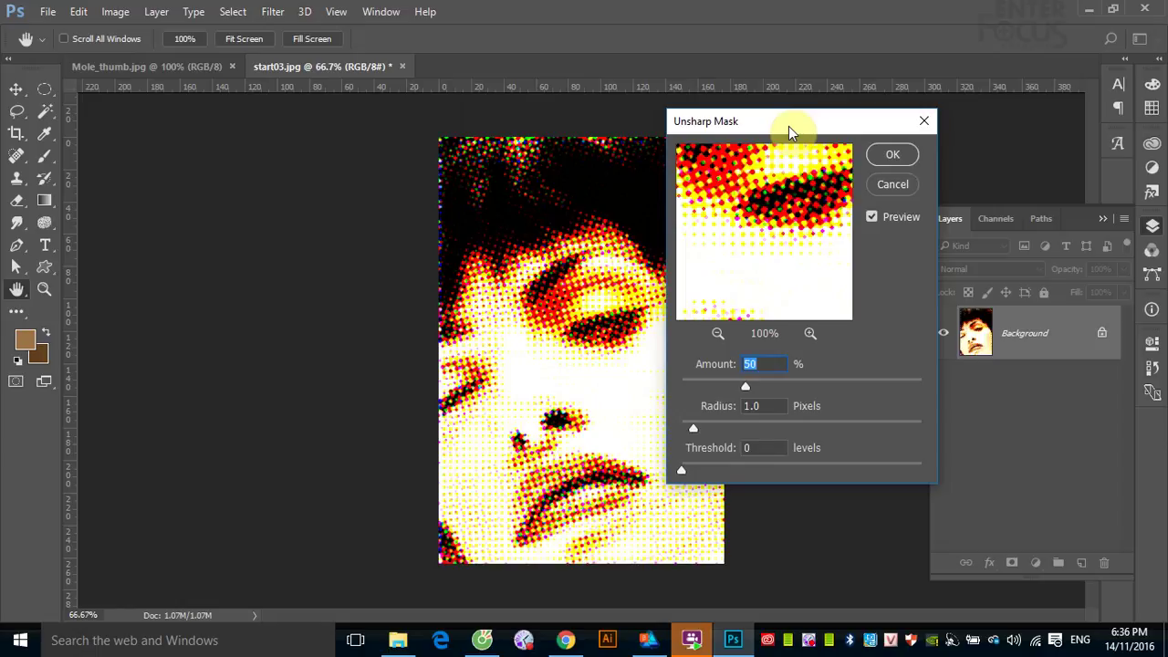
click(905, 186)
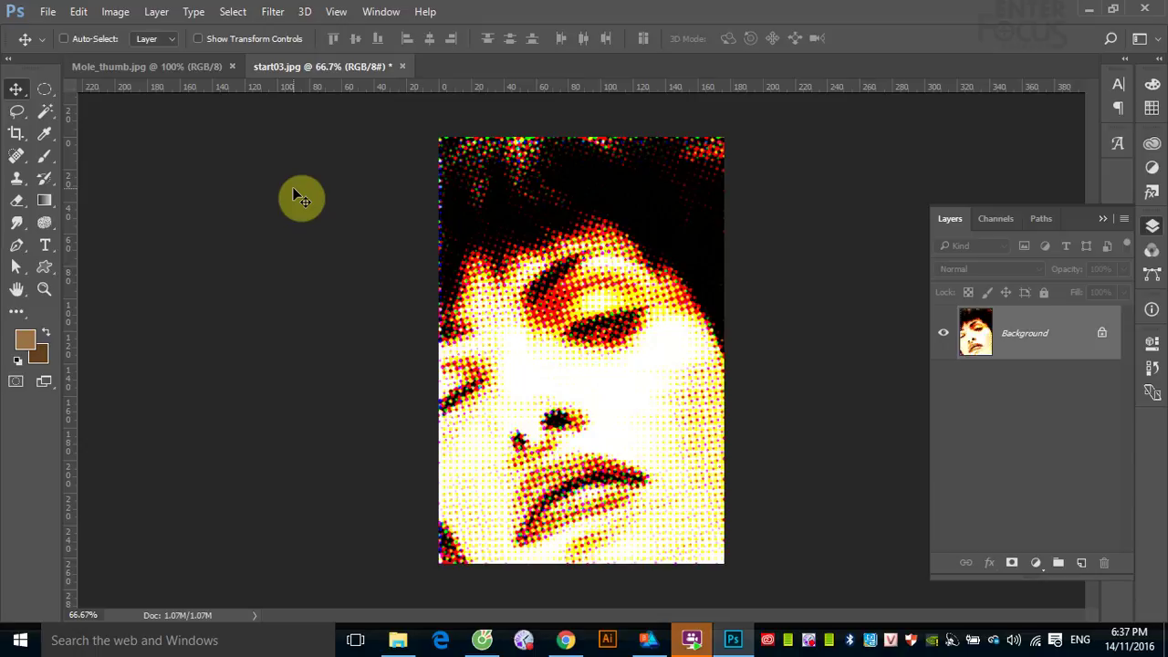
- Show the Filter menu's Noise submenu for the portrait
click(273, 12)
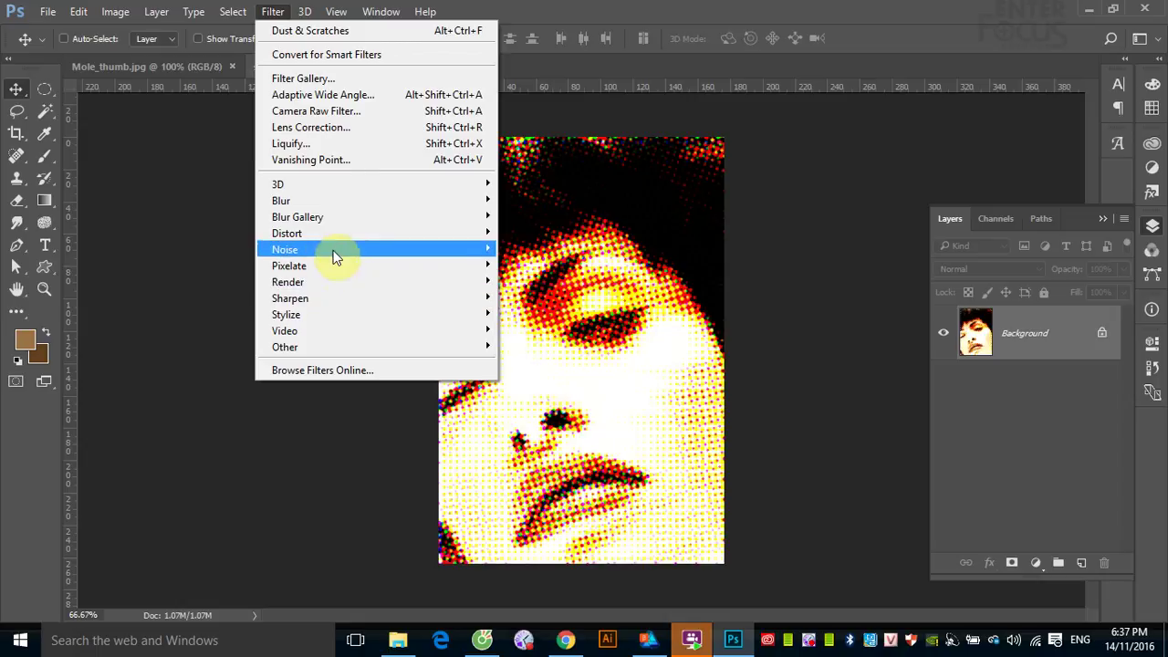
mouse_move(374, 249)
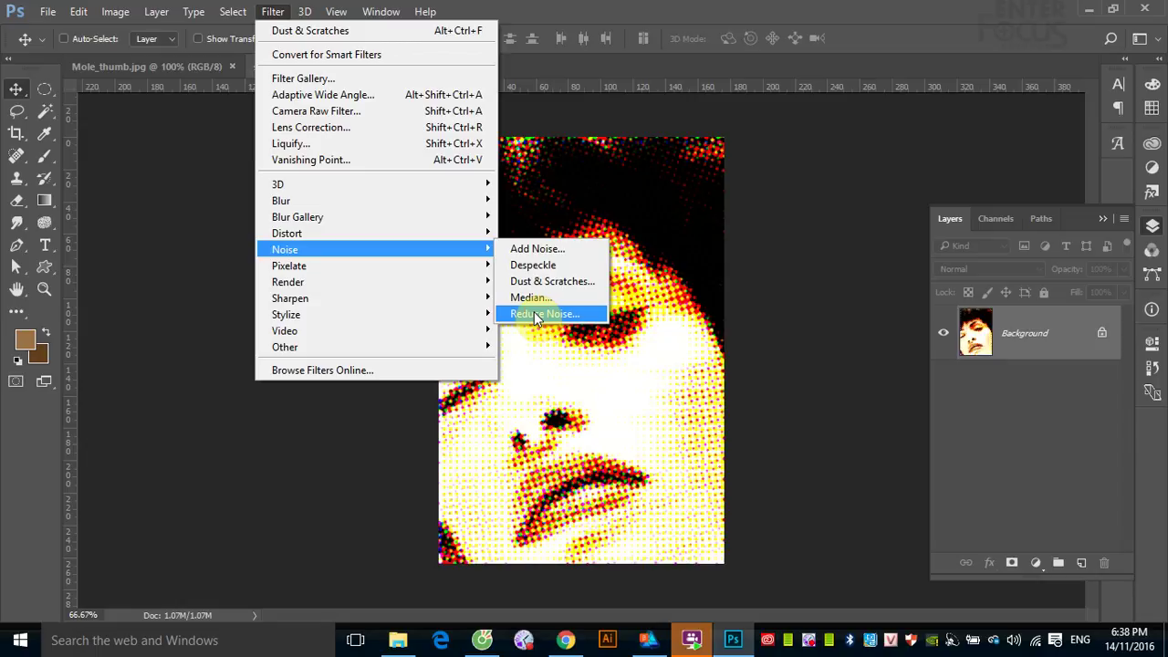
- Apply Reduce Noise with Preserve Details 82%, Reduce Color Noise 95% and Sharpen Details 34%
click(538, 315)
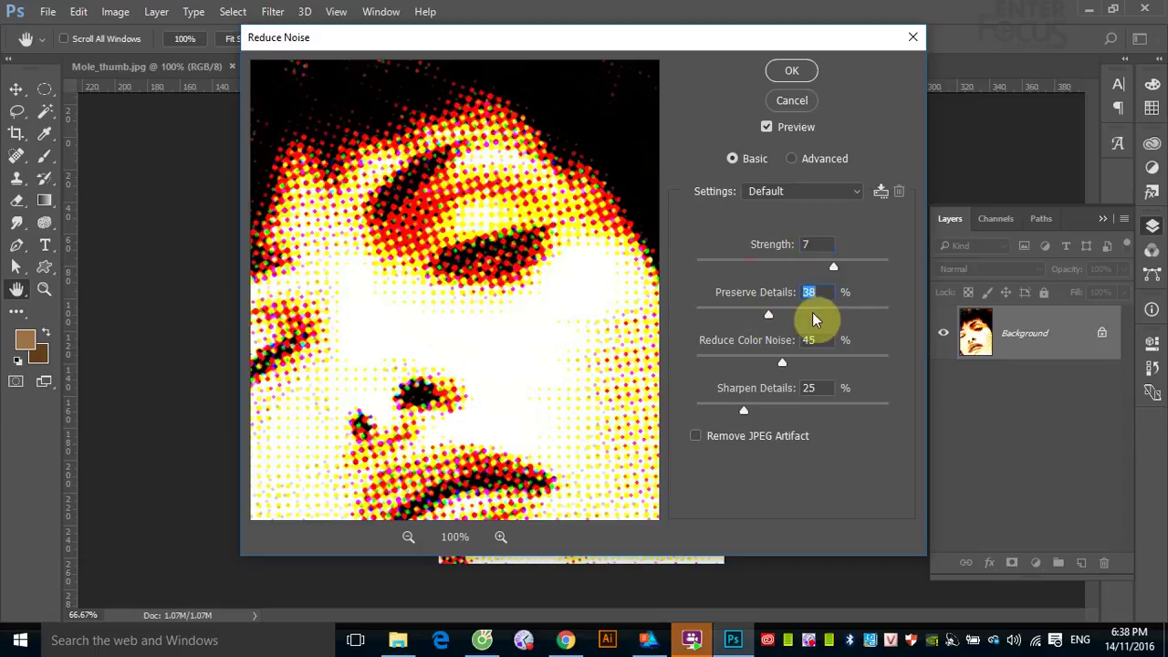
drag(811, 316, 854, 314)
drag(783, 362, 879, 364)
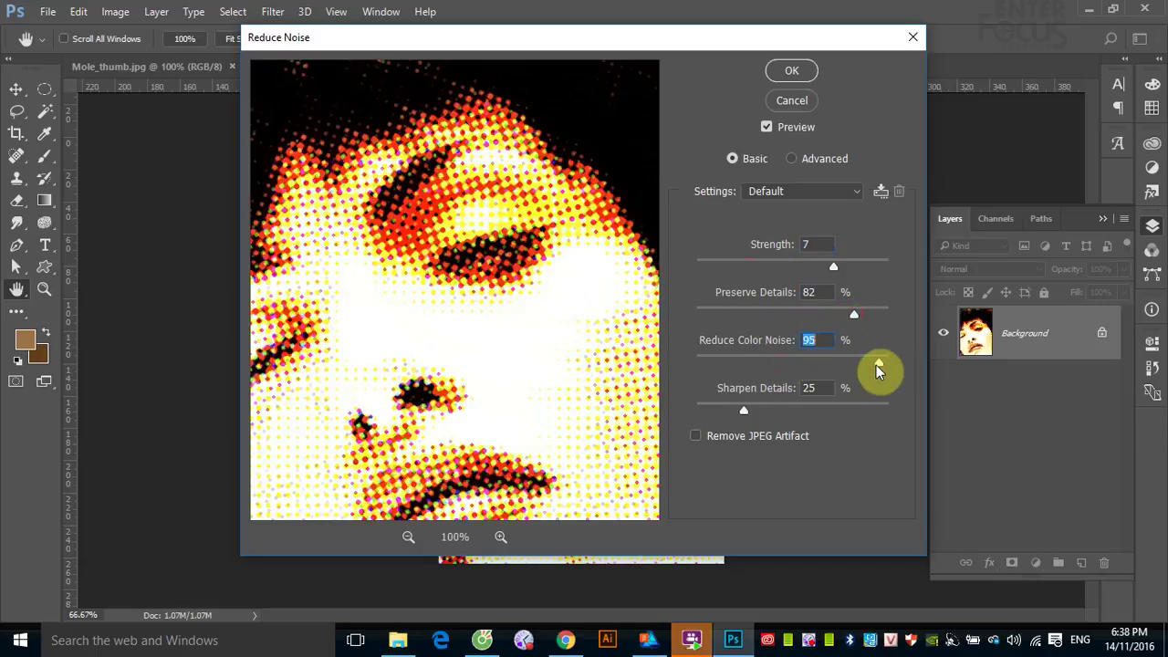
mouse_move(744, 412)
mouse_down()
mouse_move(875, 415)
mouse_move(673, 420)
mouse_move(761, 421)
mouse_up()
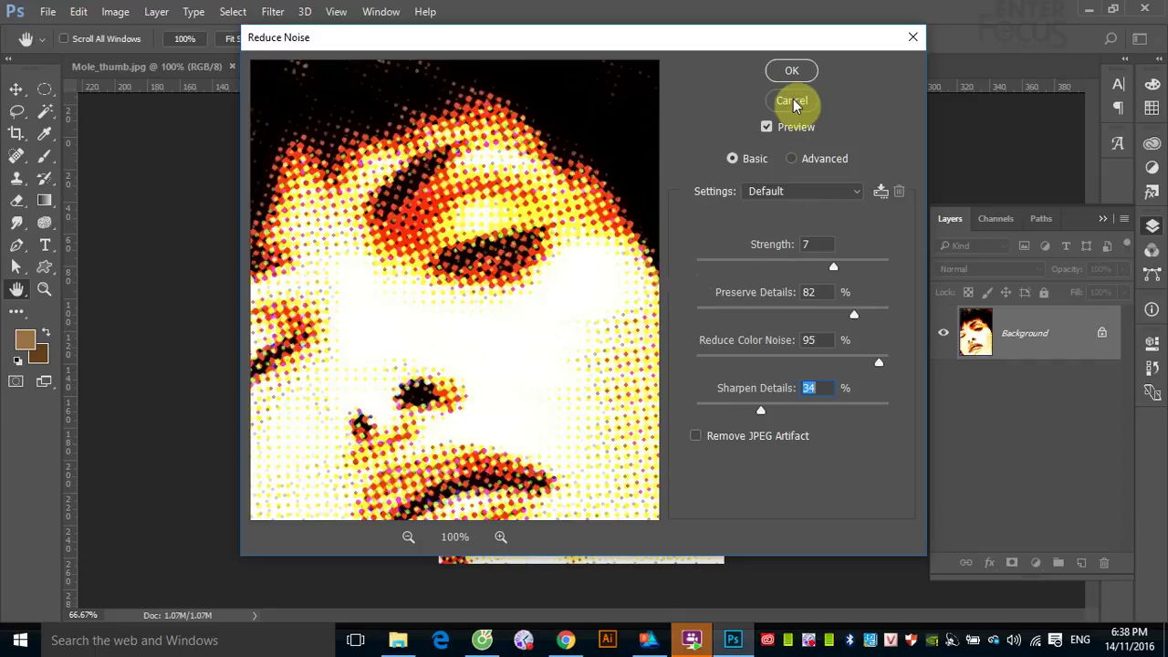
key(Return)
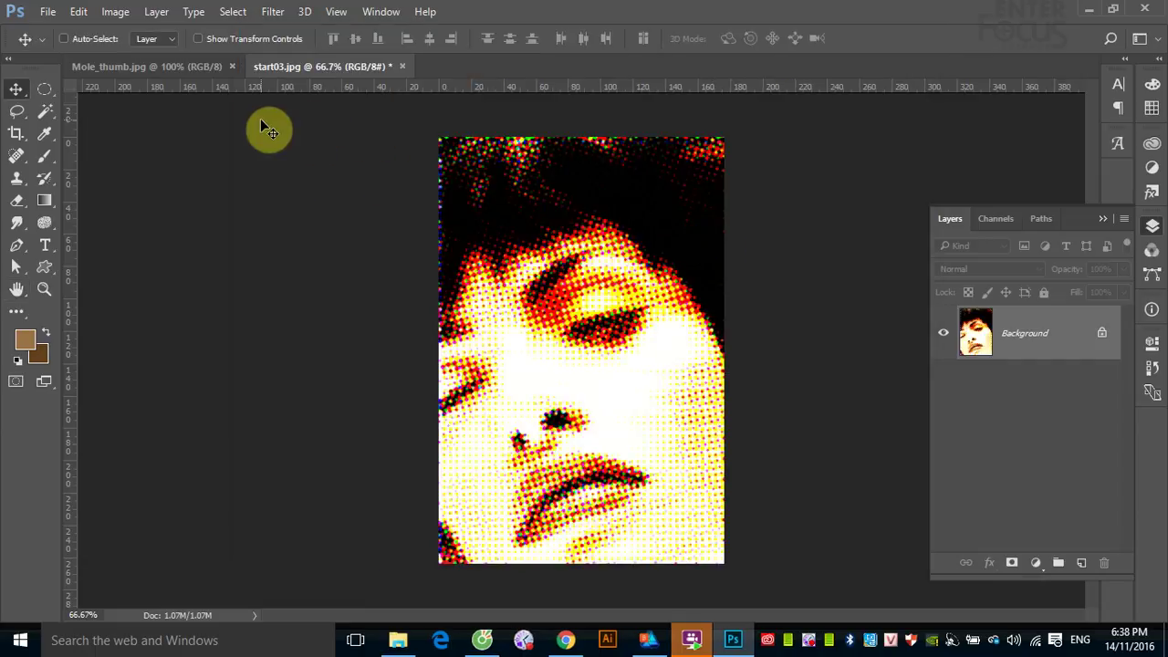
click(271, 11)
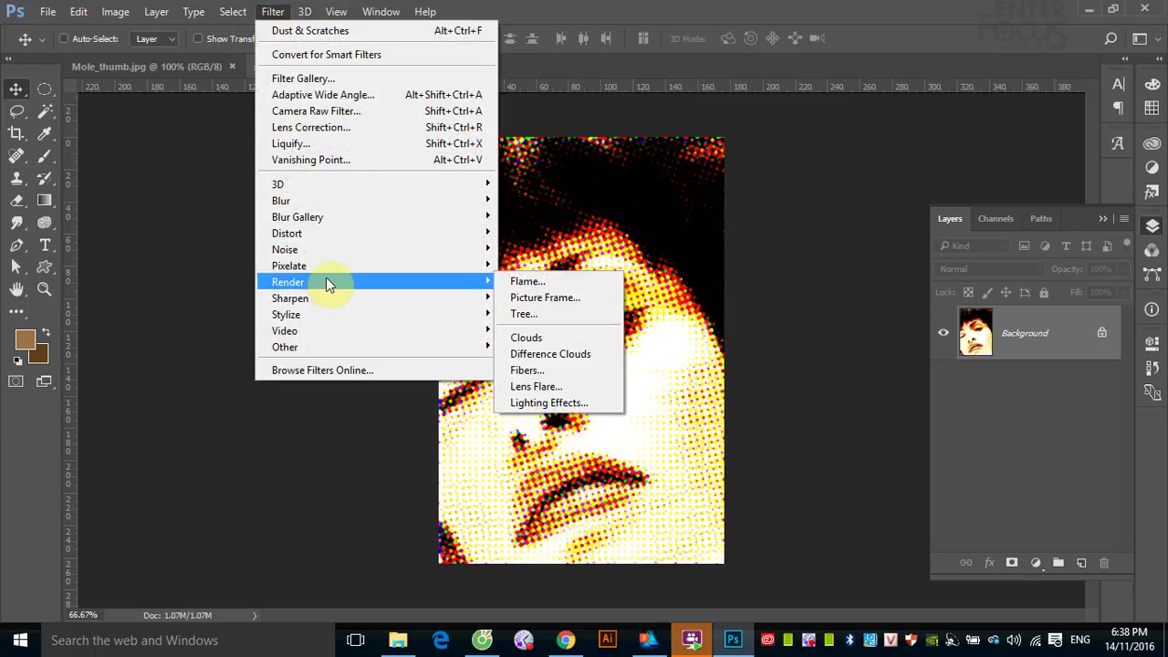
mouse_move(310, 266)
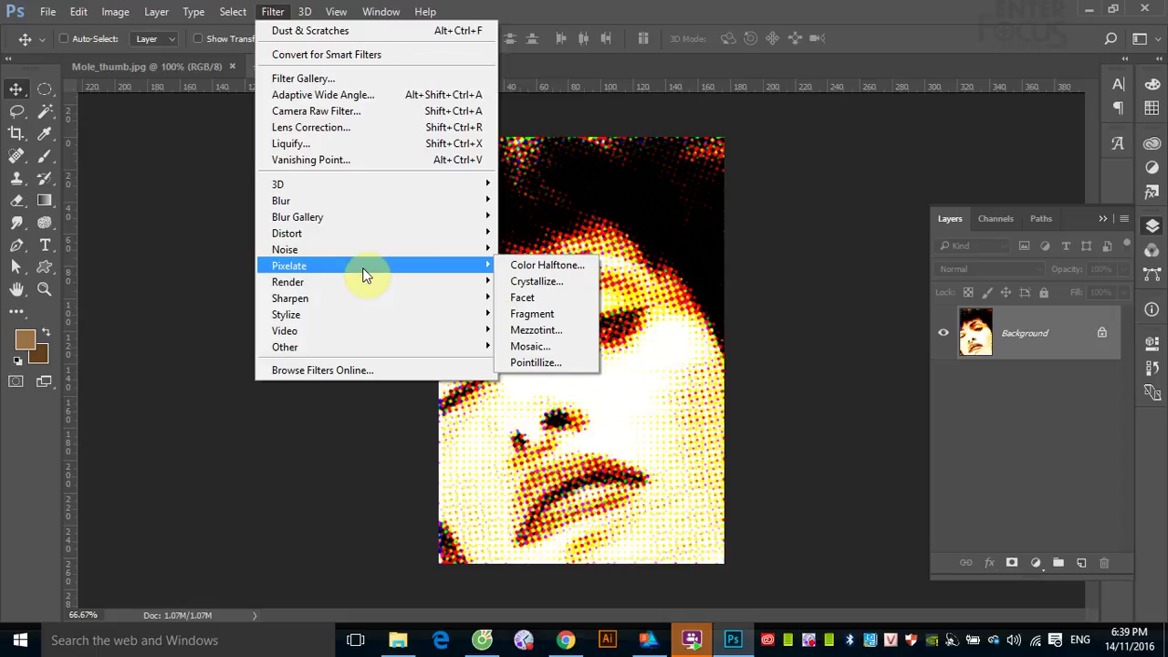
click(150, 226)
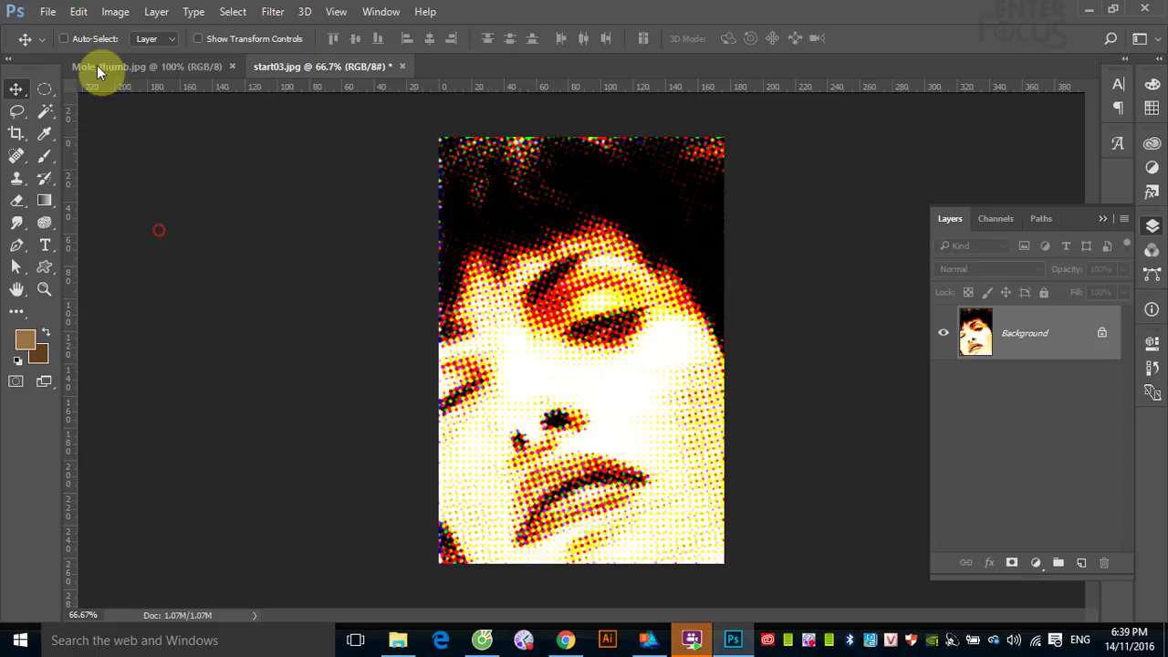
click(48, 12)
click(53, 44)
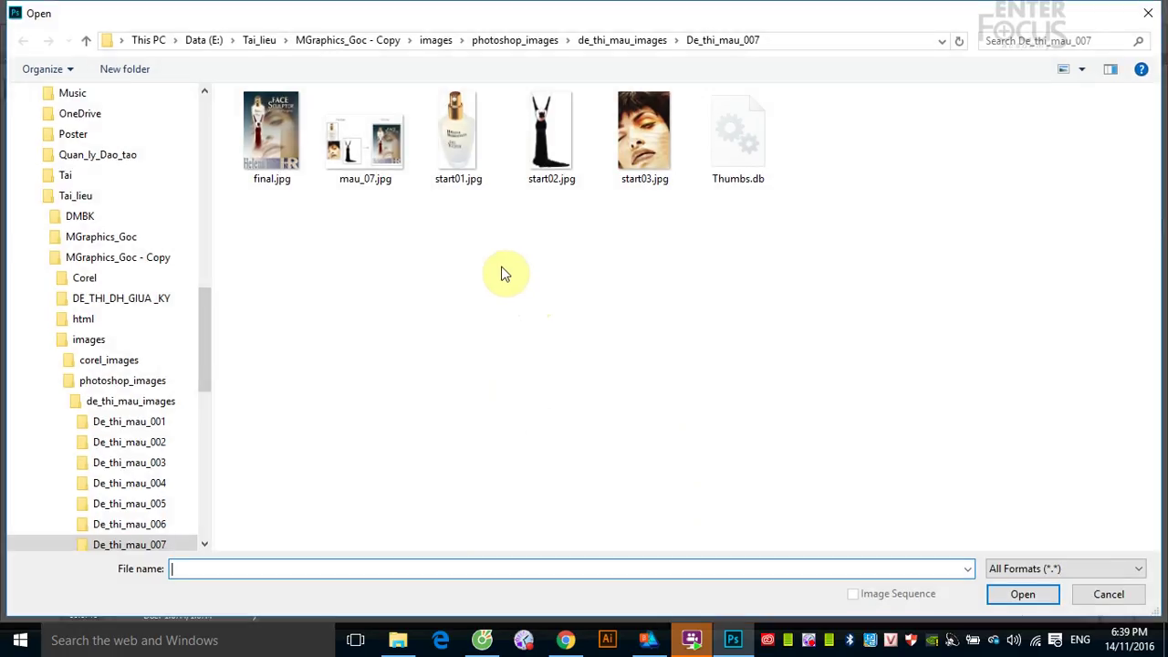
mouse_move(208, 316)
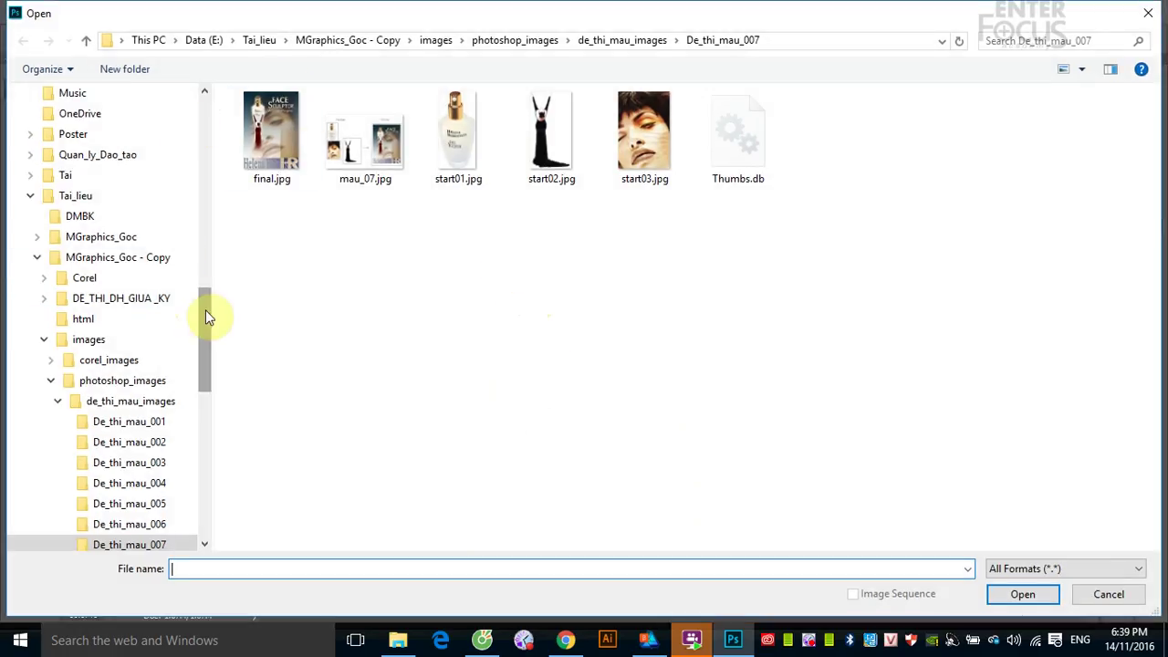
drag(206, 317, 208, 117)
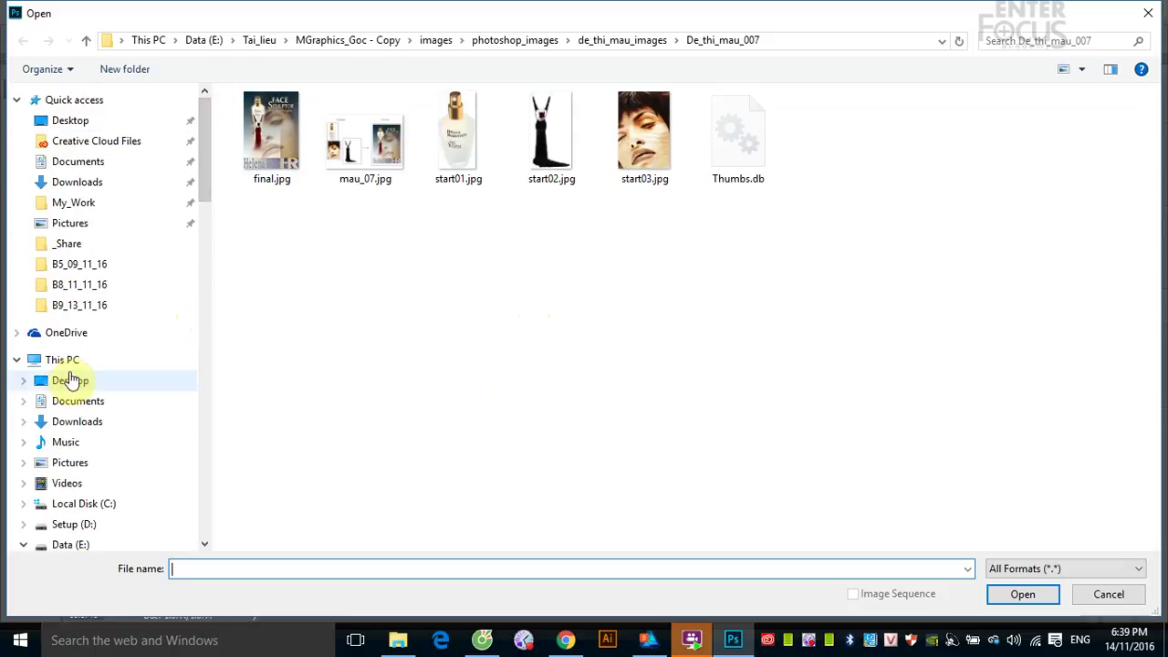
scroll(73, 380, down, 1)
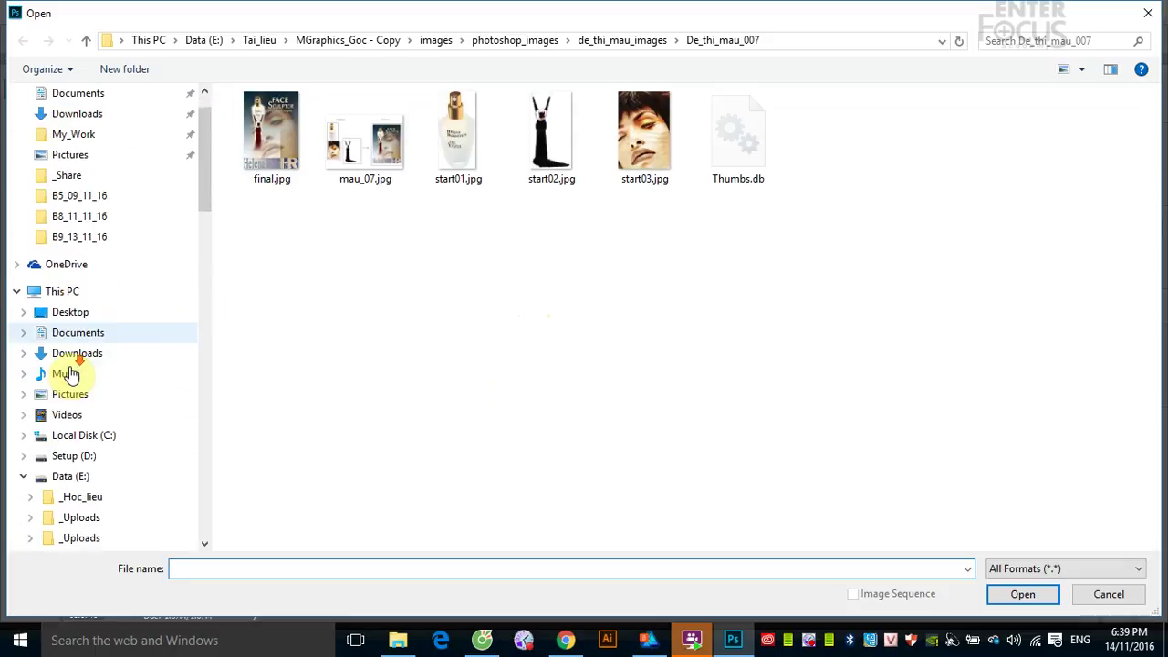
click(84, 451)
double_click(263, 120)
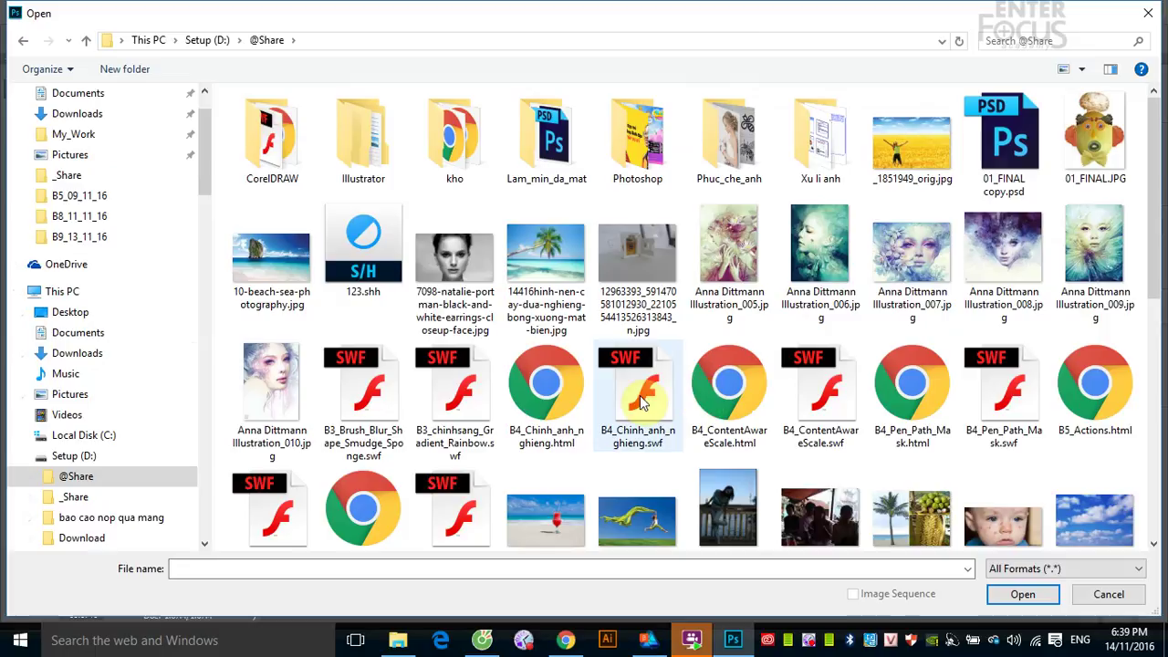
scroll(584, 411, down, 5)
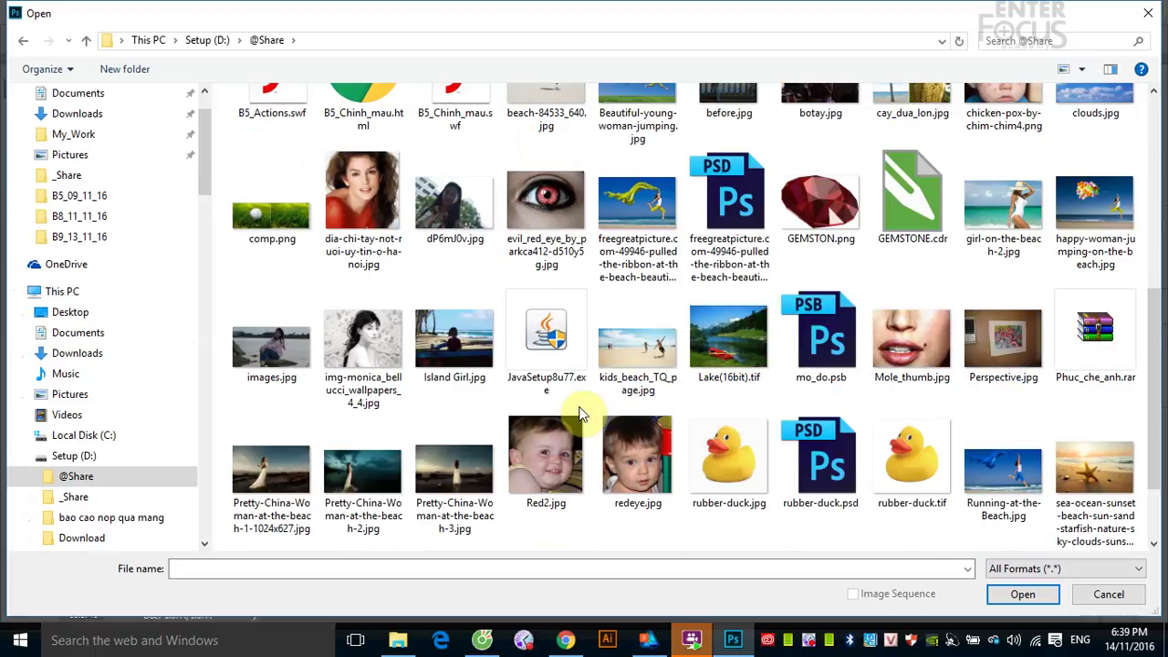
double_click(718, 468)
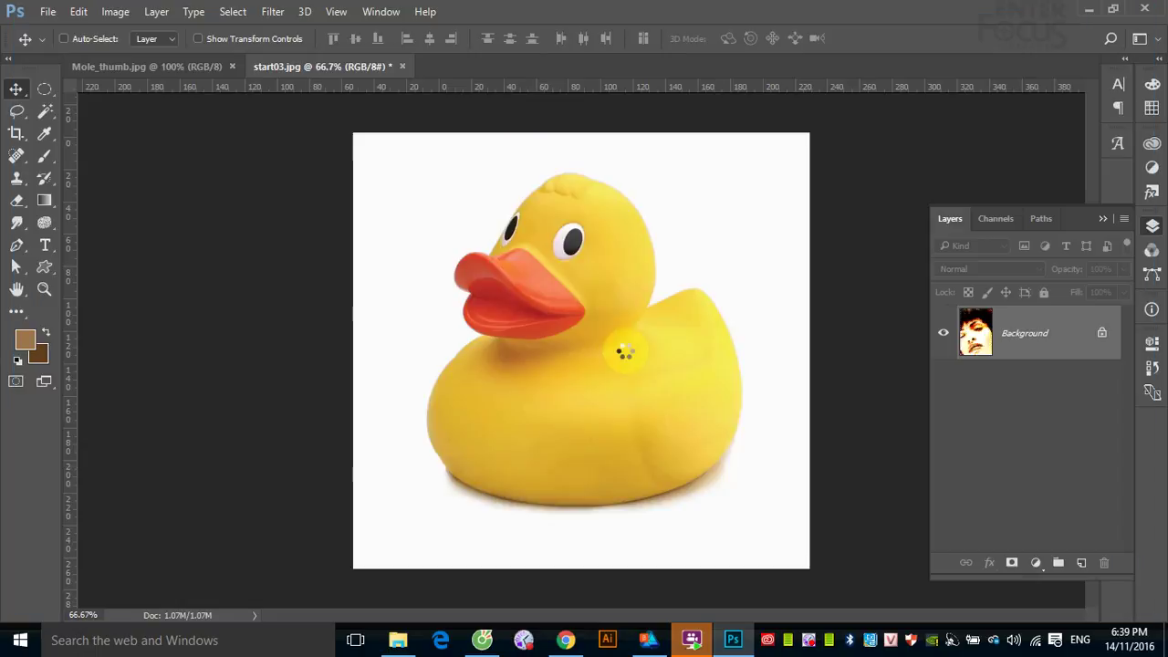
- Display the Pixelate filter submenu for the unfiltered rubber duck image
click(263, 14)
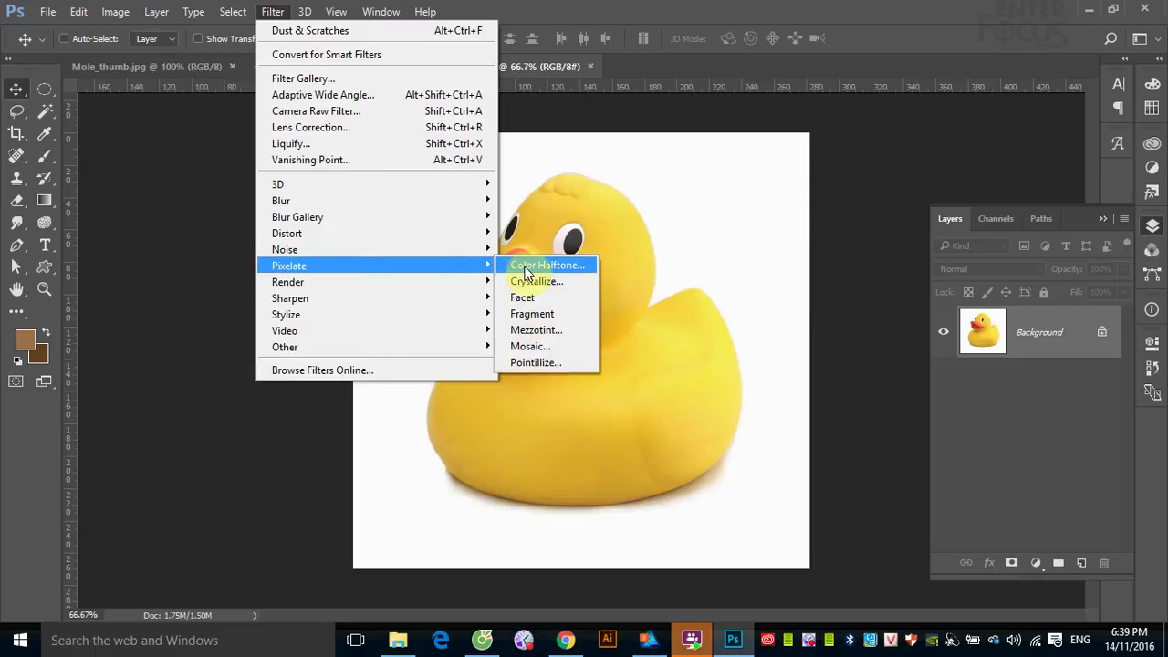
- Enter a Color Halftone max radius of 1 and accept the error that resets it to 4
click(519, 266)
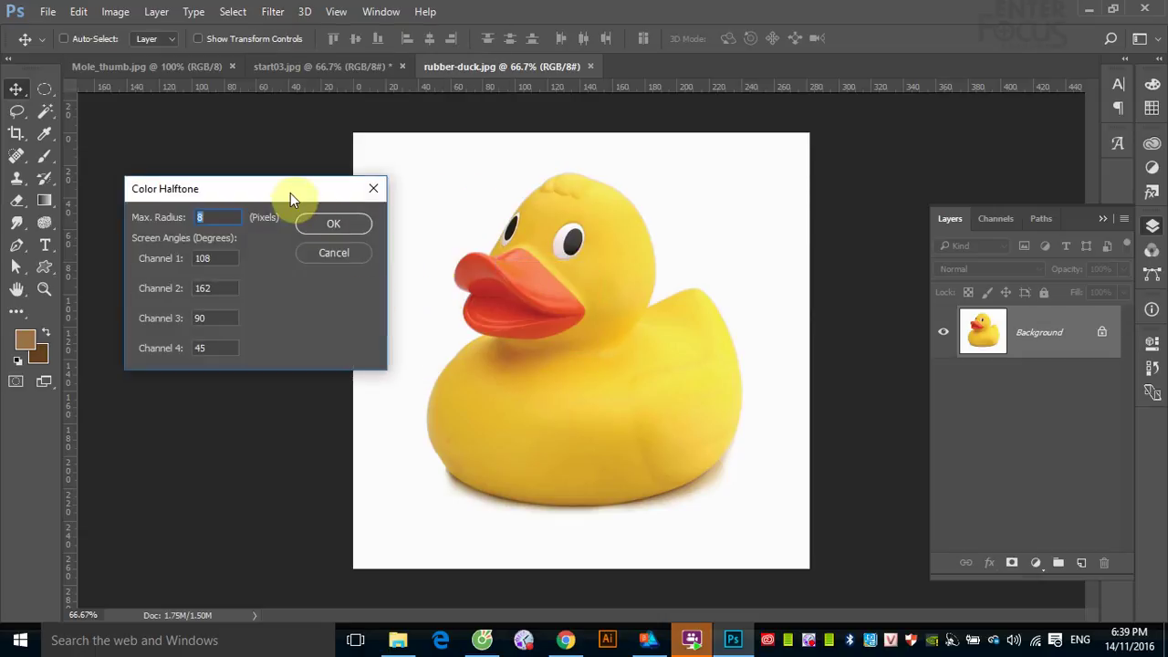
drag(290, 192, 268, 218)
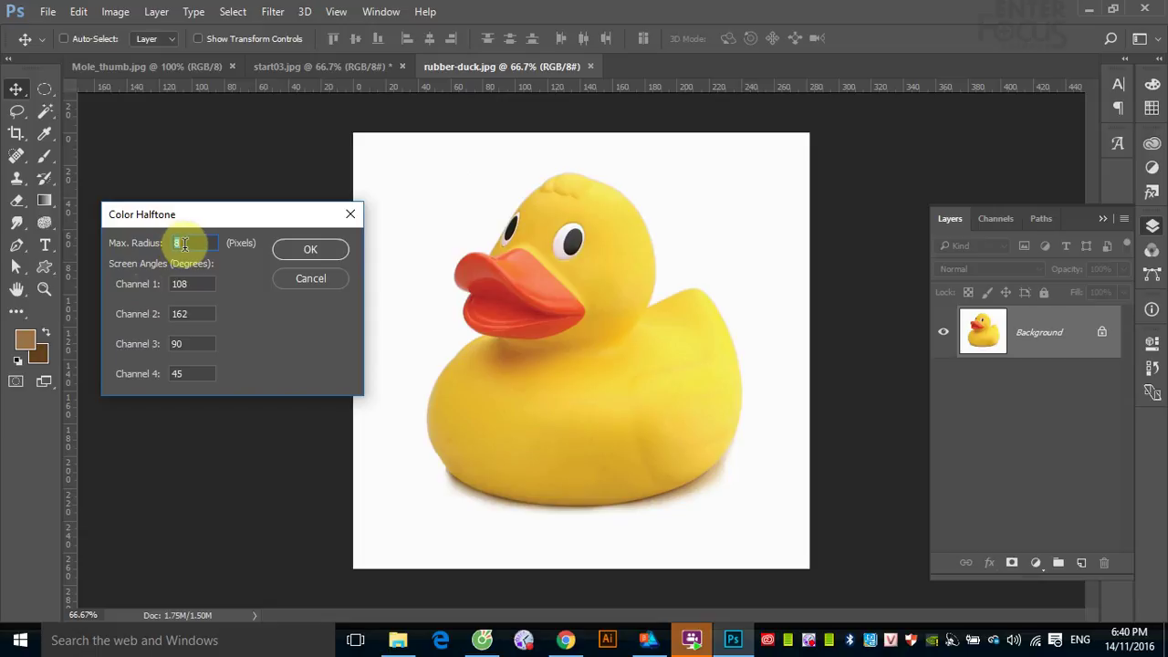
text(1)
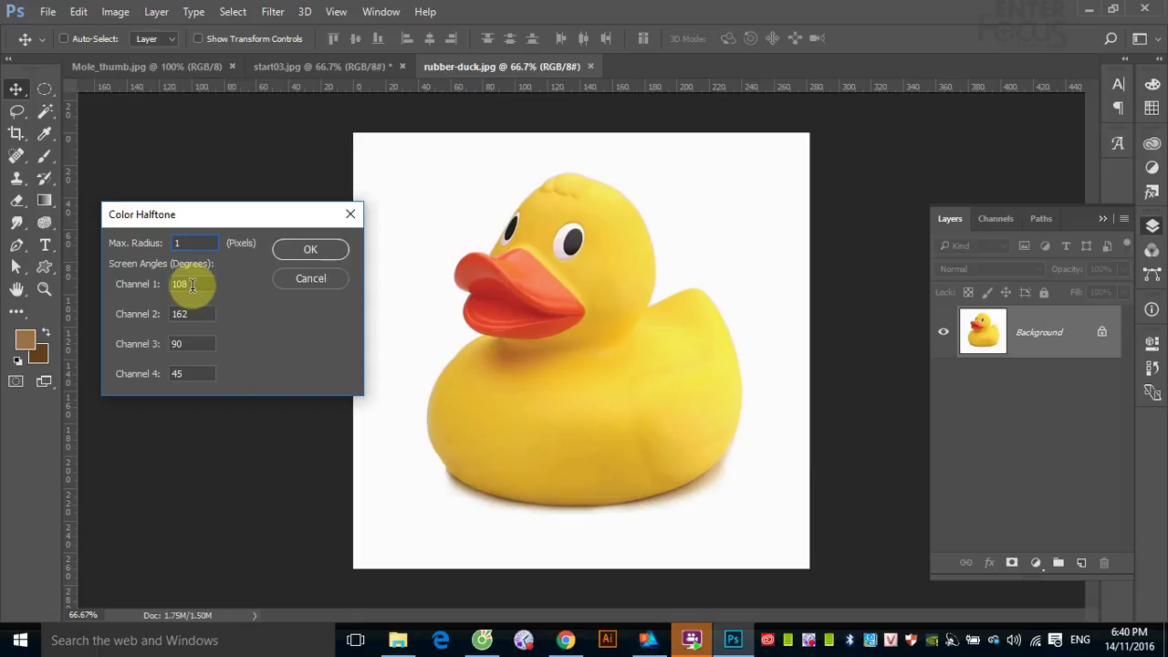
click(295, 255)
click(651, 381)
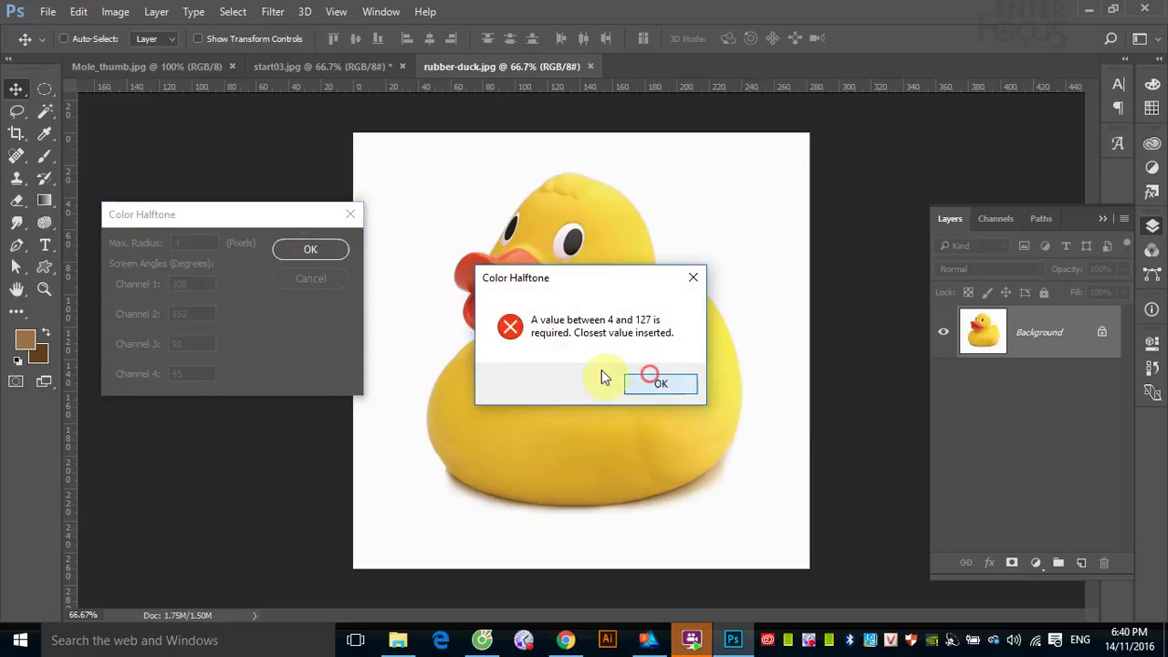
click(306, 250)
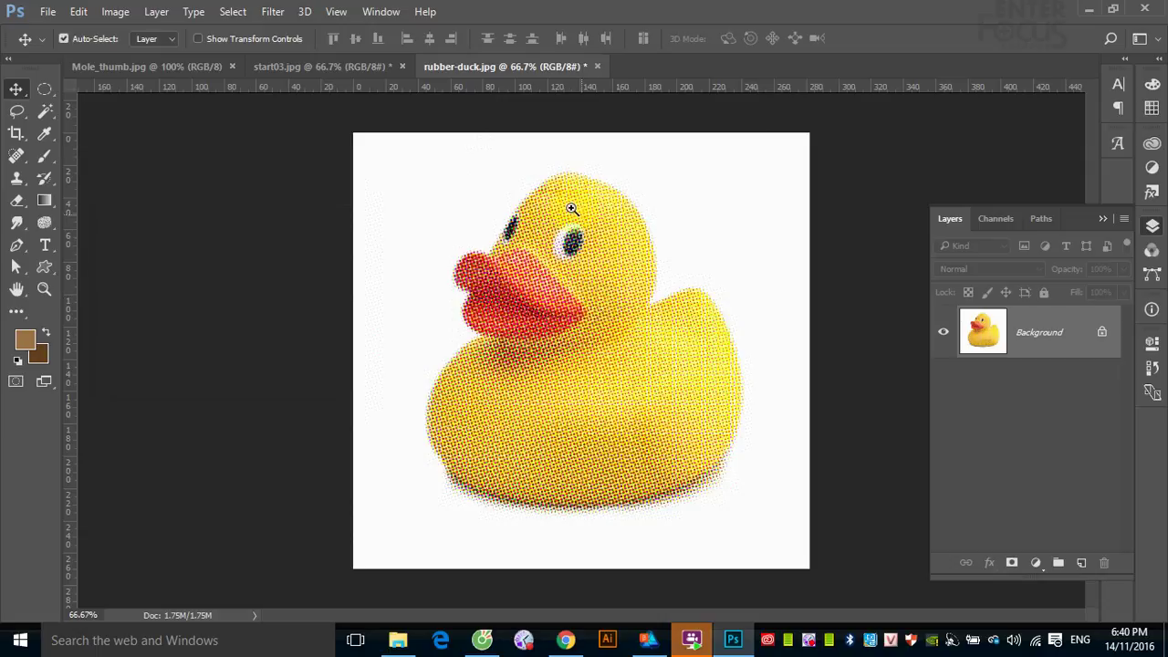
drag(537, 190, 677, 280)
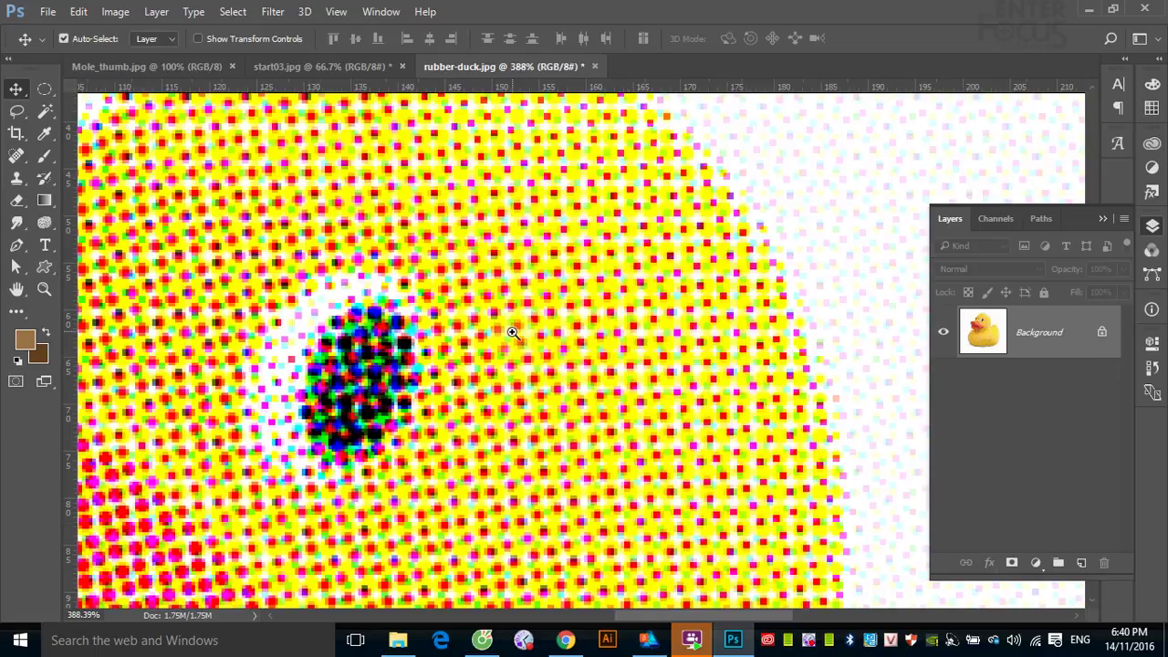
drag(504, 327, 543, 365)
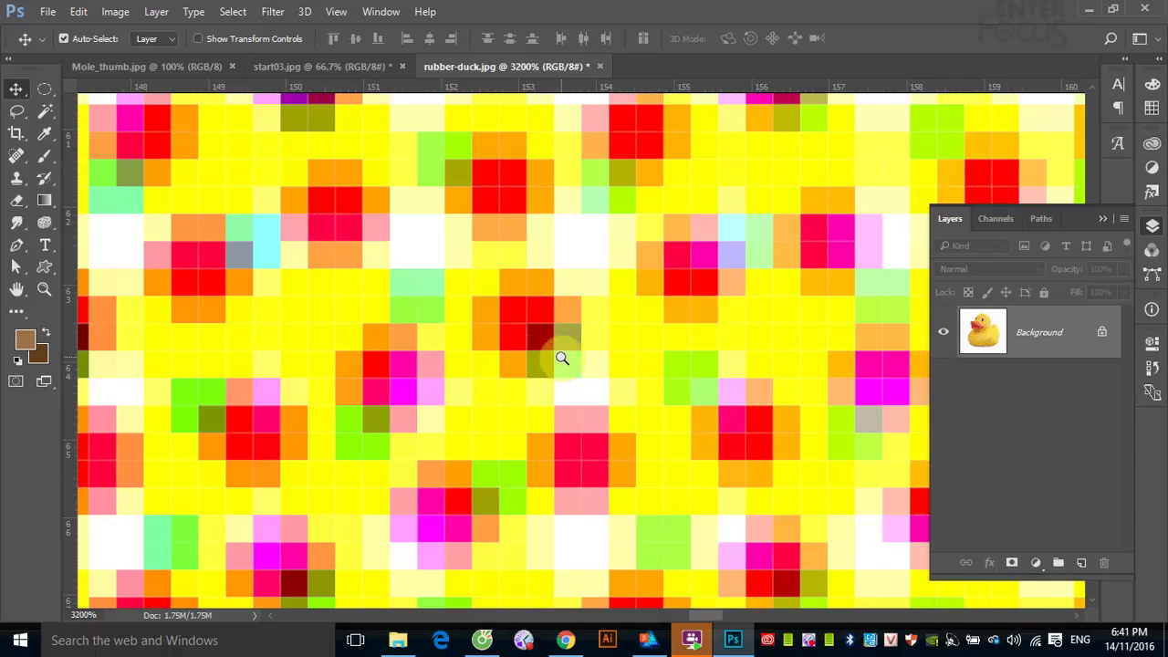
scroll(566, 367, down, 2)
scroll(566, 367, down, 2)
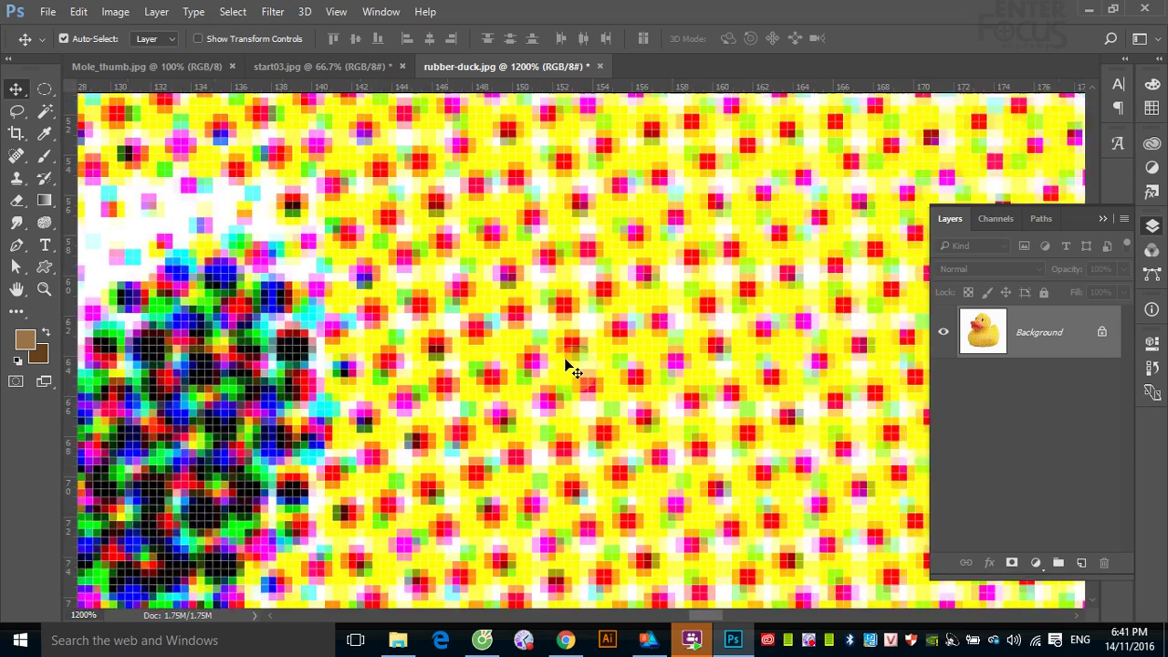
scroll(565, 367, down, 1)
scroll(575, 369, down, 3)
scroll(569, 365, down, 2)
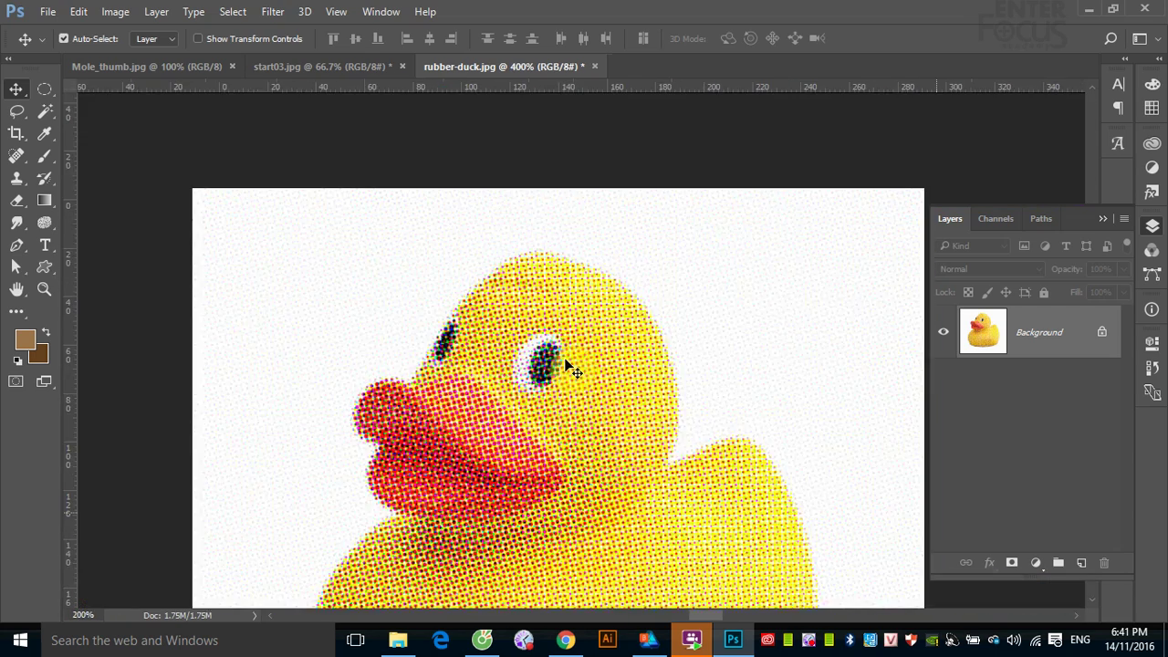
scroll(542, 370, down, 1)
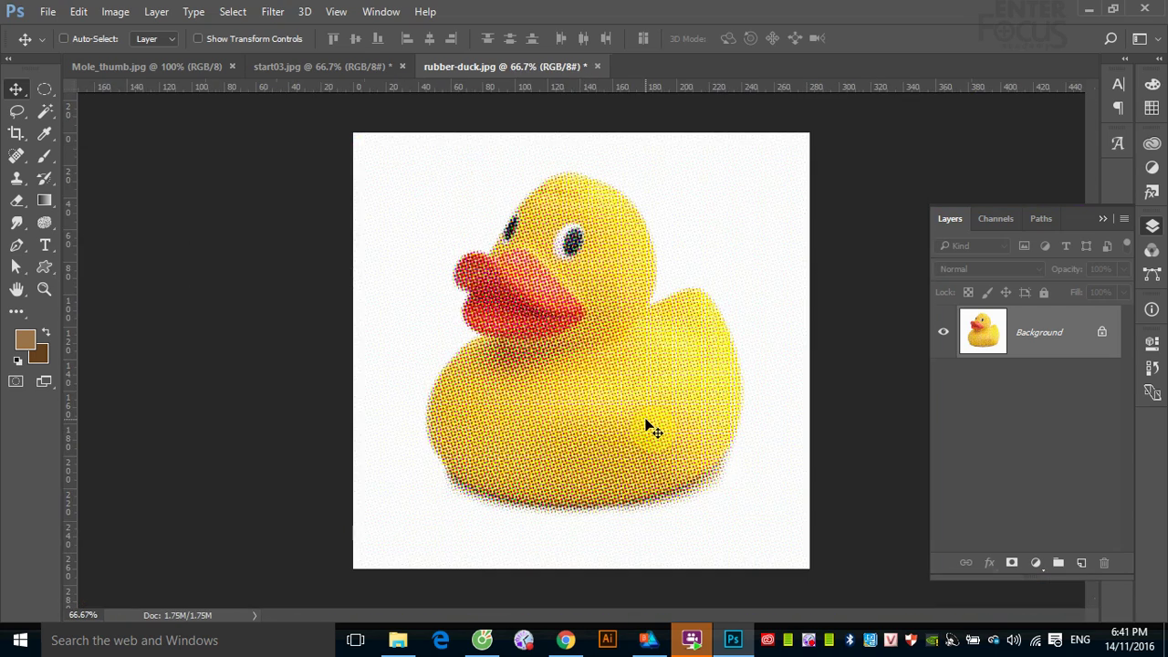
scroll(650, 429, down, 1)
scroll(650, 429, down, 1)
scroll(650, 429, down, 1)
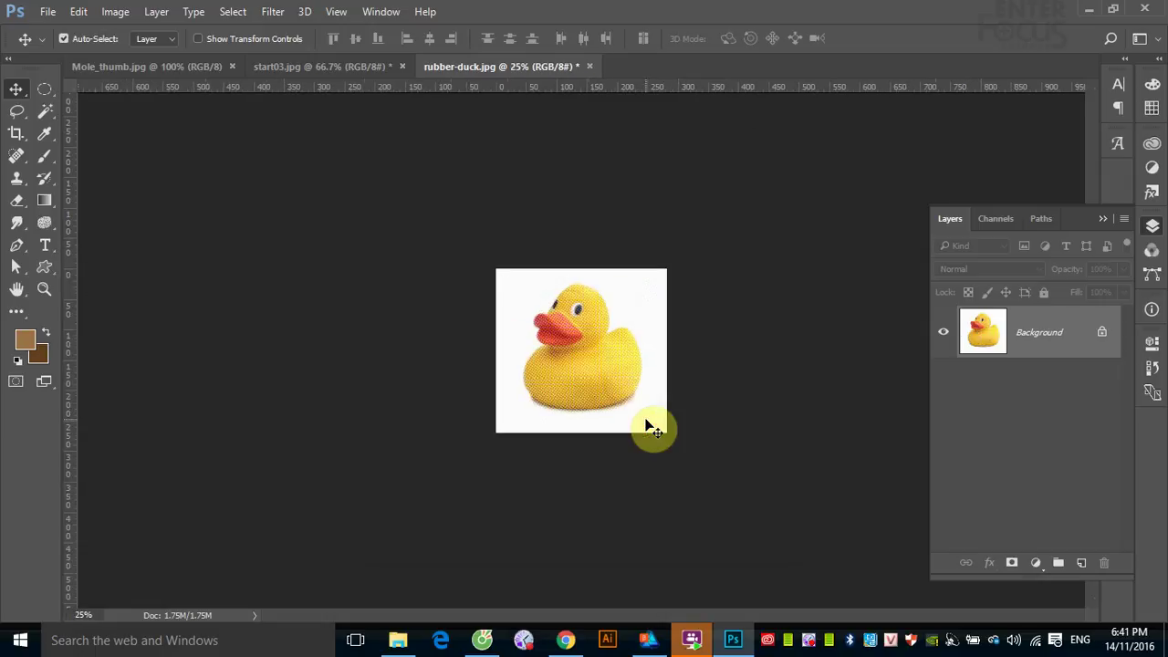
scroll(650, 429, down, 1)
scroll(650, 429, down, 1)
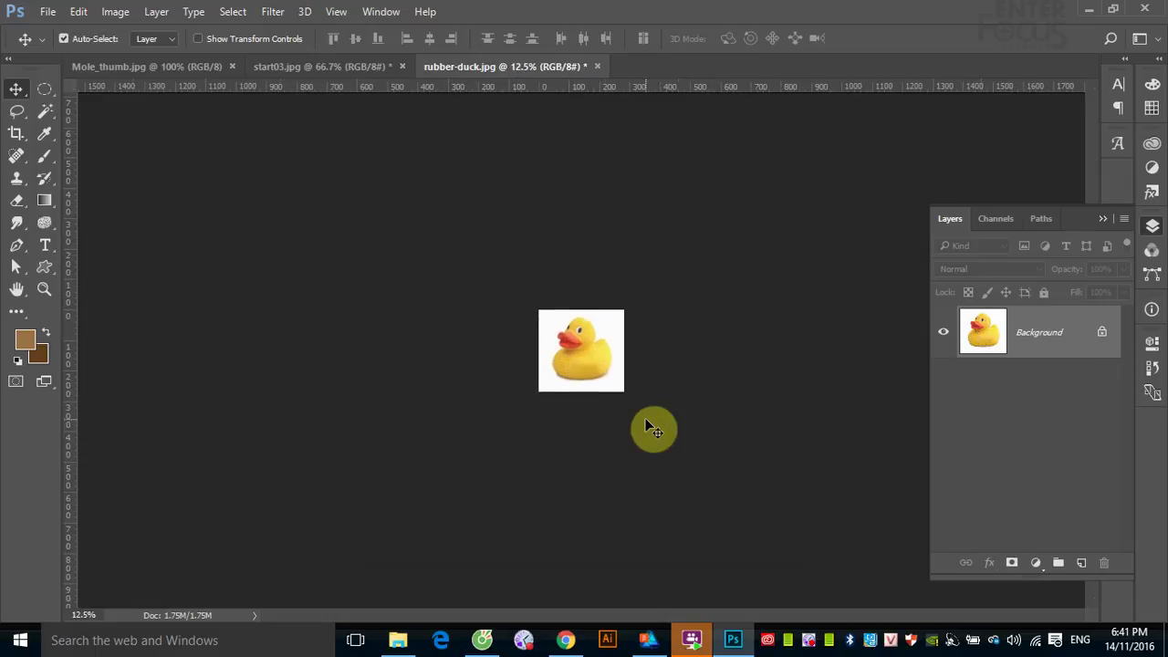
scroll(650, 429, up, 1)
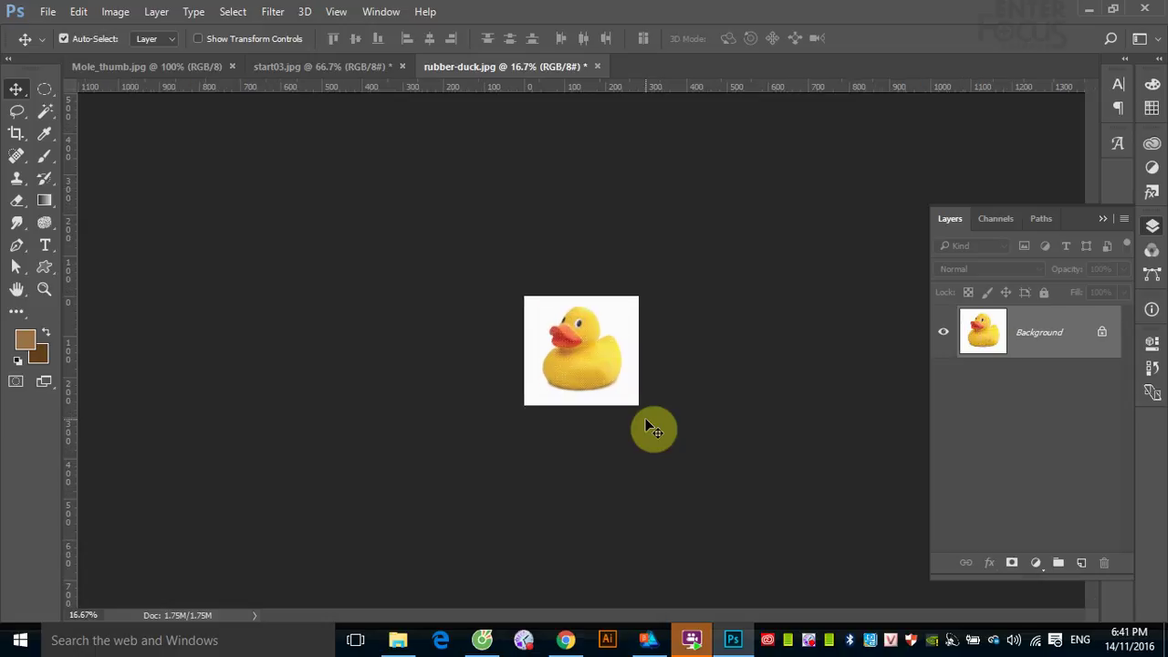
scroll(650, 429, up, 1)
scroll(650, 429, up, 2)
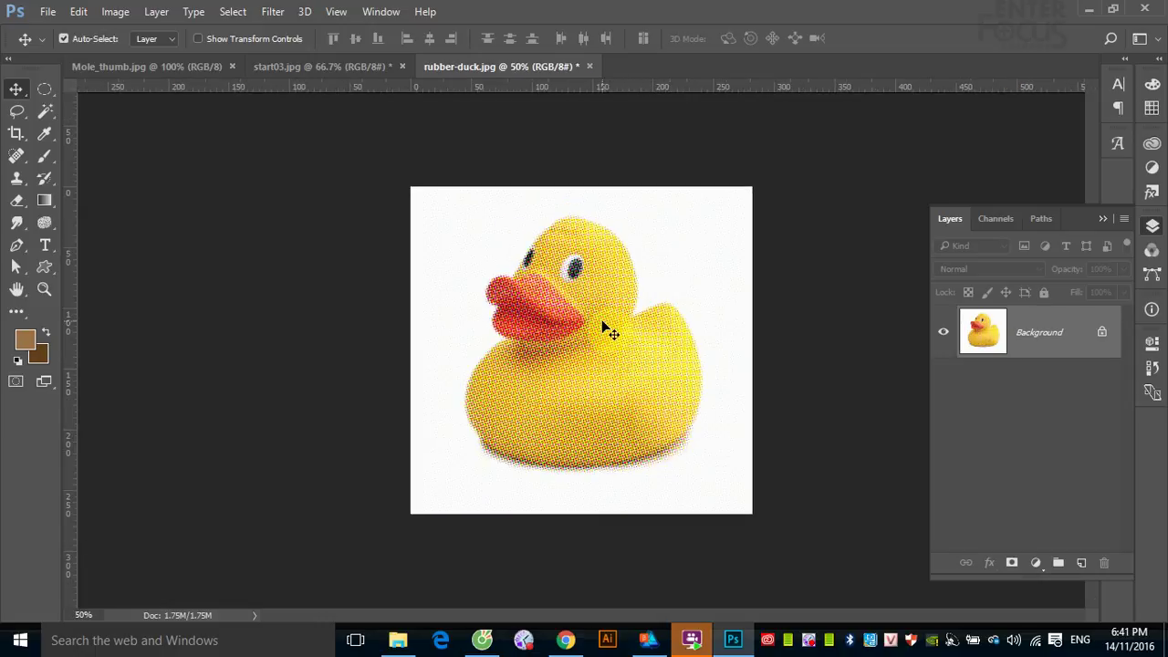
scroll(599, 320, up, 1)
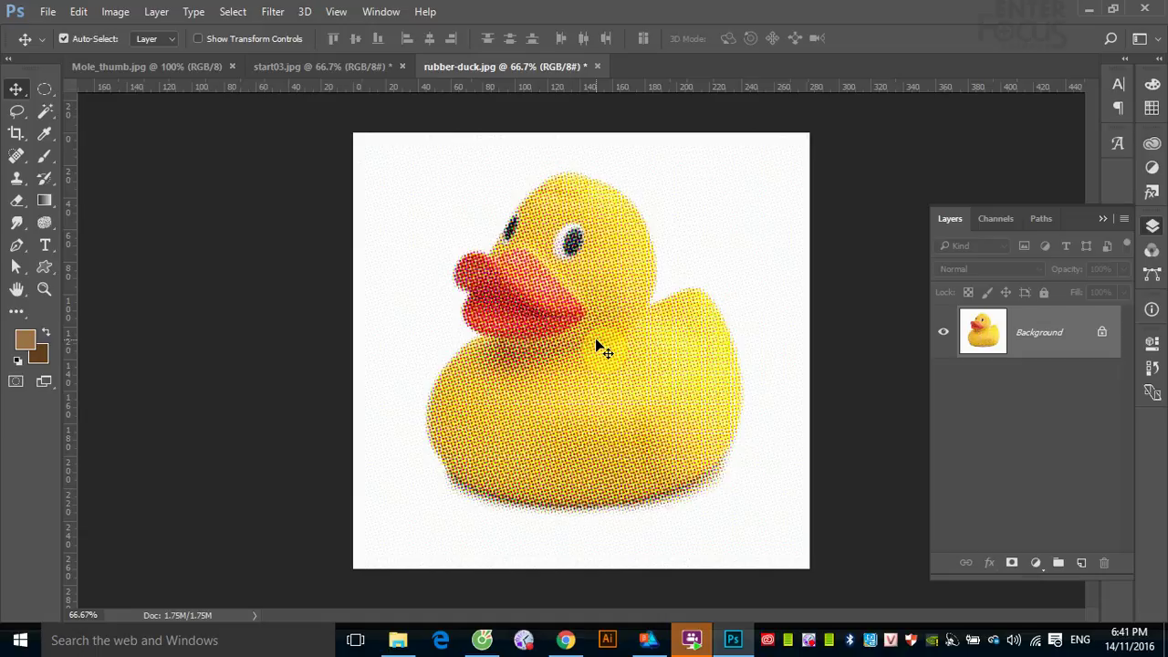
scroll(597, 345, up, 1)
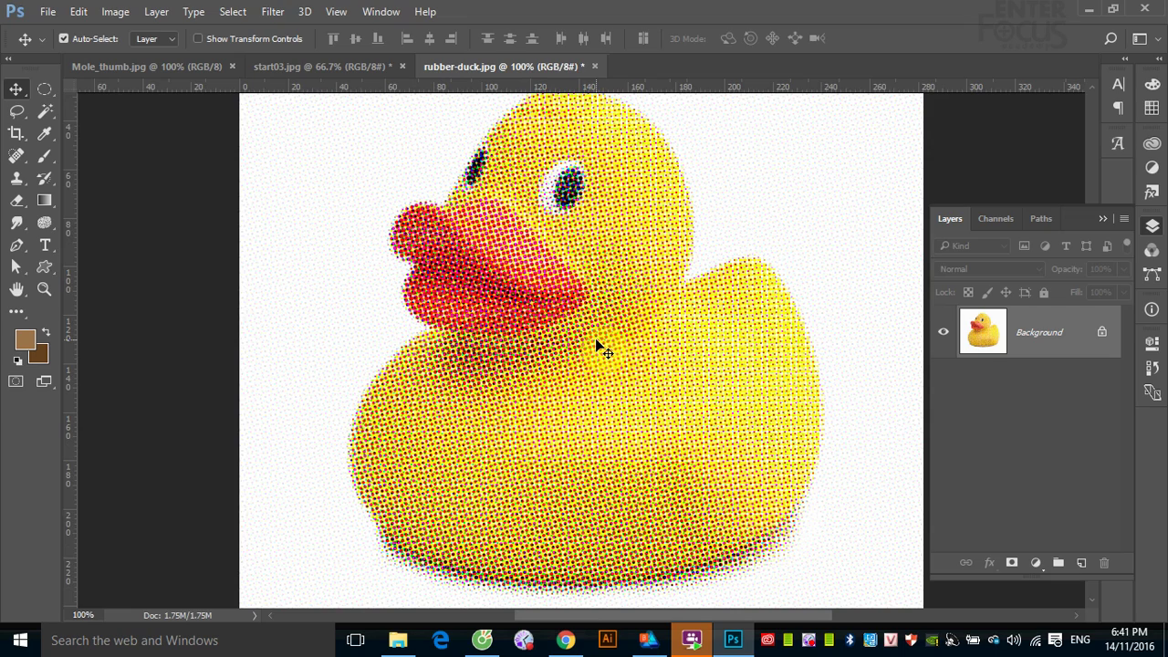
scroll(595, 340, up, 1)
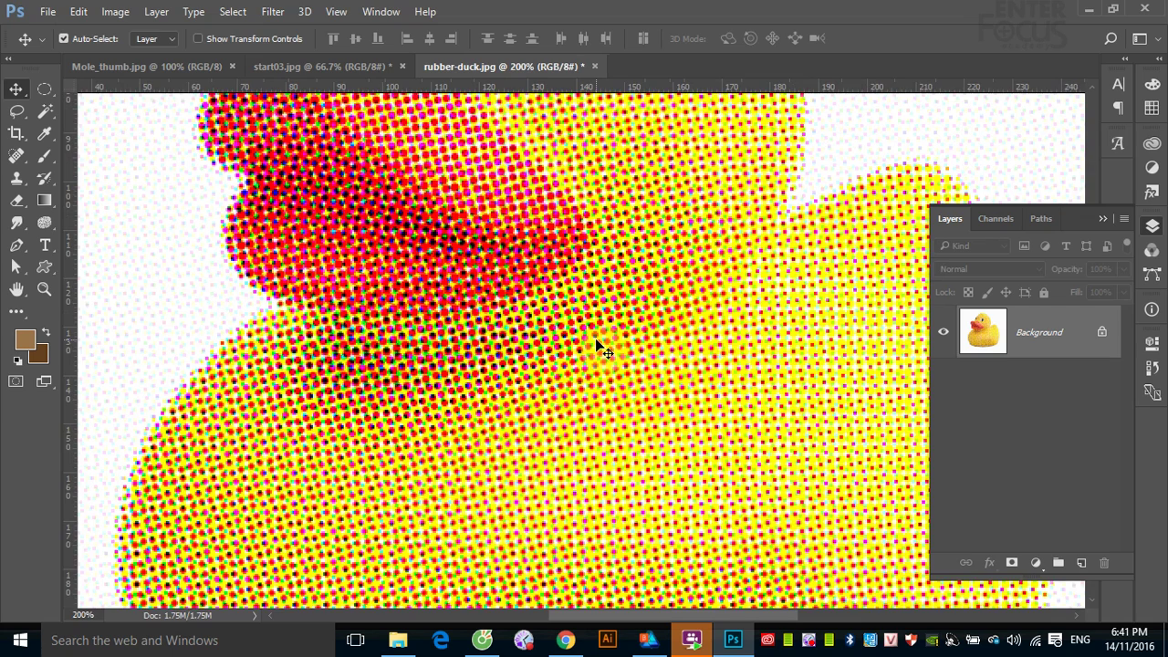
scroll(598, 347, up, 1)
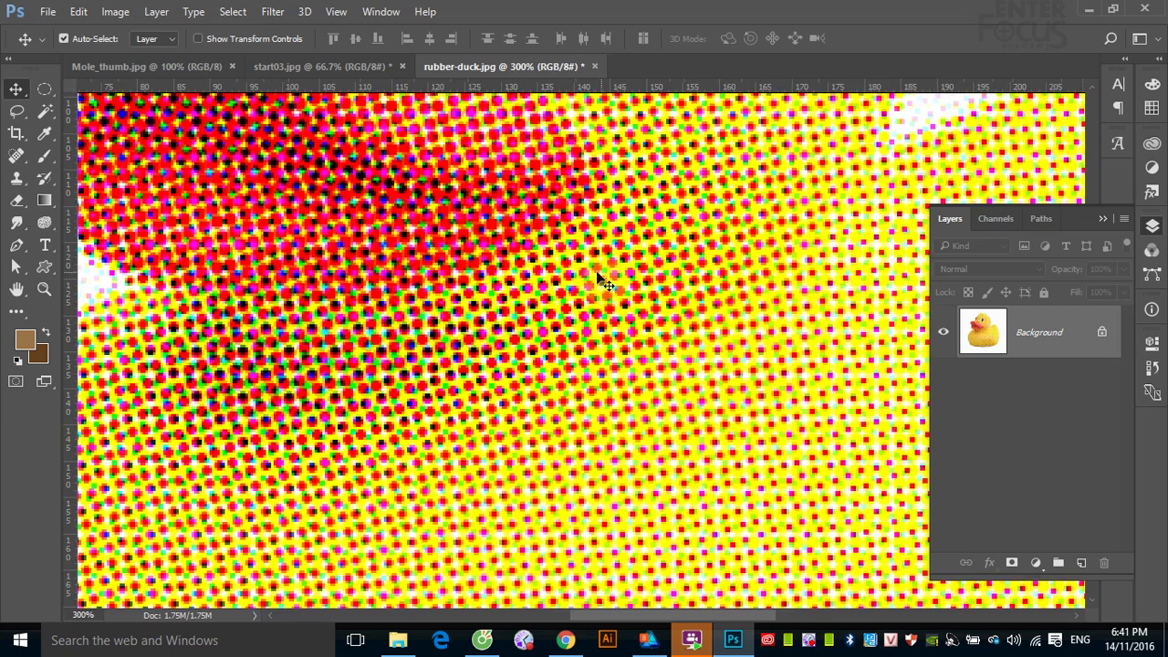
scroll(598, 283, up, 1)
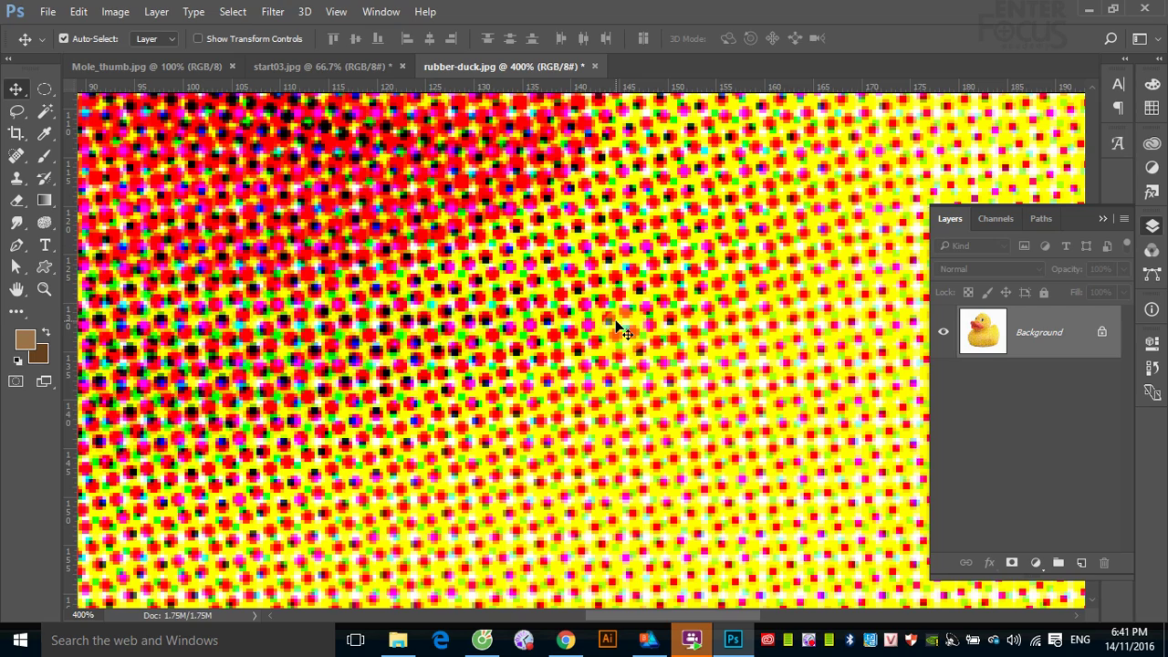
scroll(616, 324, down, 2)
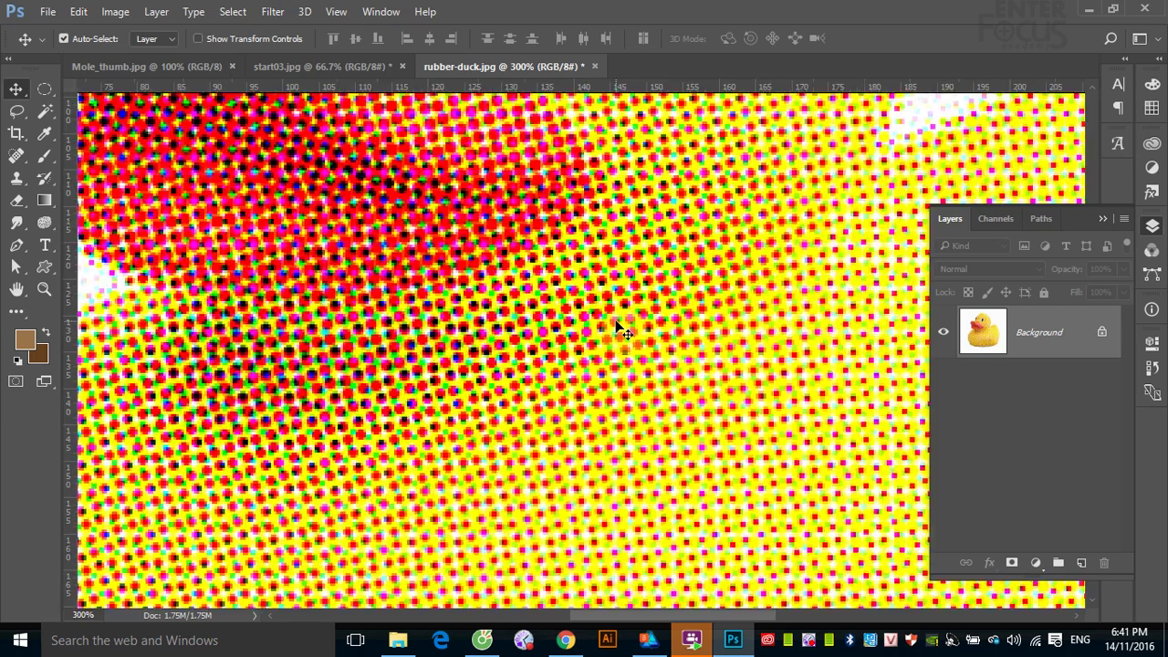
scroll(616, 324, down, 1)
scroll(616, 324, down, 1)
scroll(616, 324, down, 1)
scroll(617, 322, down, 1)
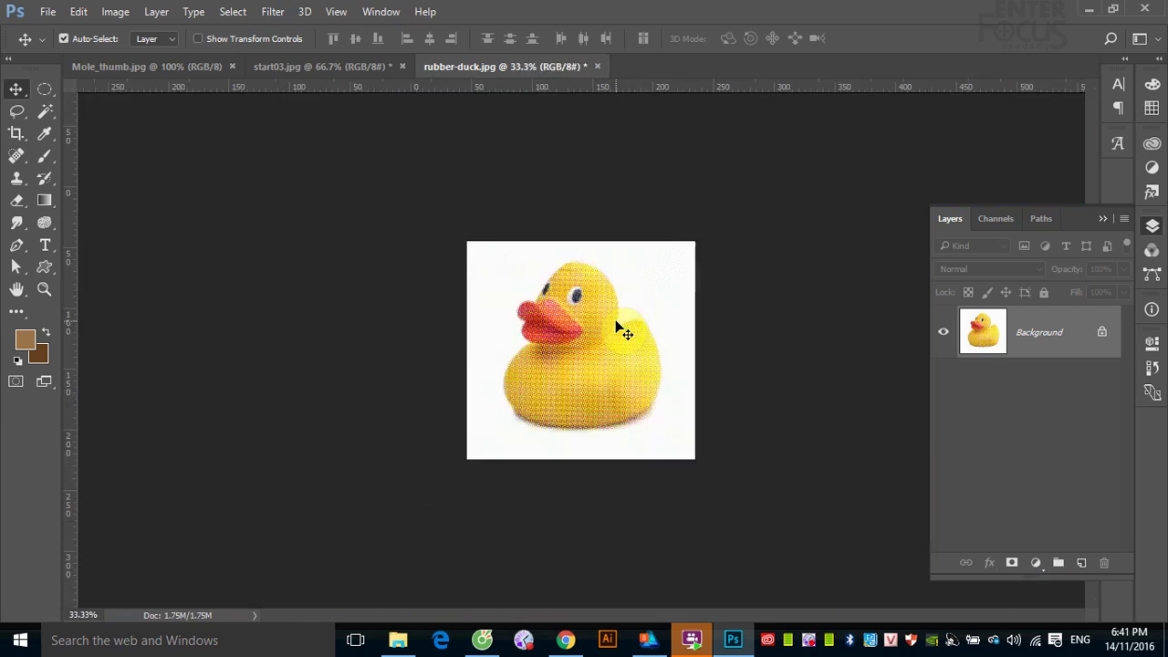
scroll(616, 321, down, 1)
scroll(616, 322, down, 2)
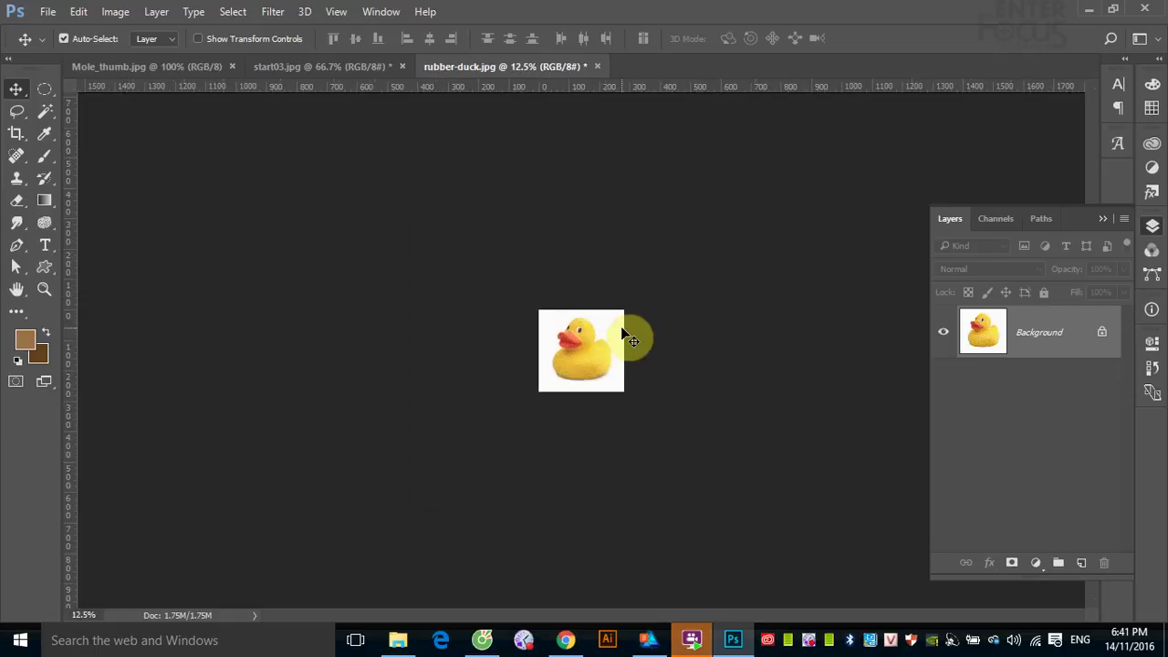
scroll(620, 334, down, 1)
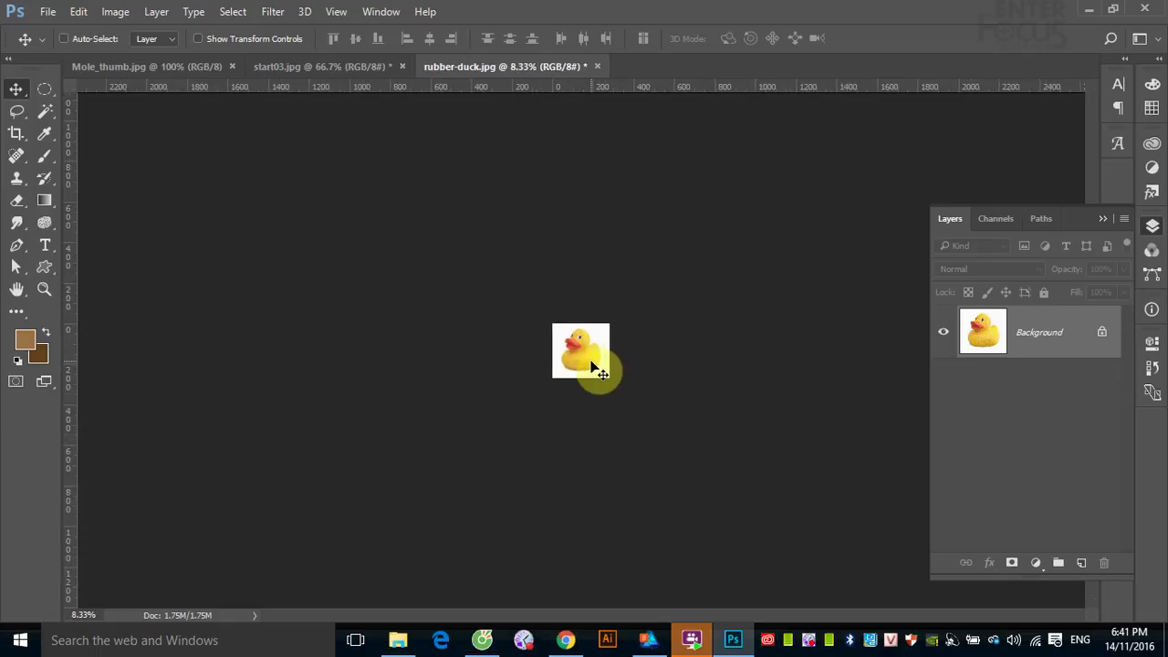
scroll(593, 368, up, 1)
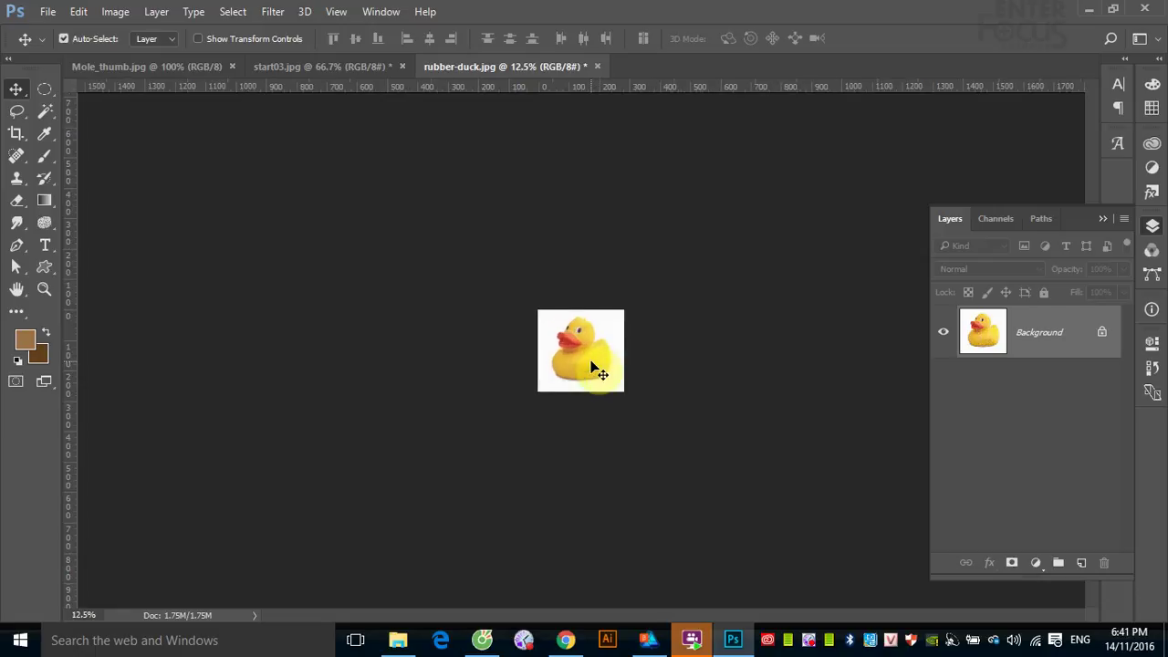
scroll(593, 367, up, 2)
scroll(593, 368, up, 2)
scroll(594, 368, up, 1)
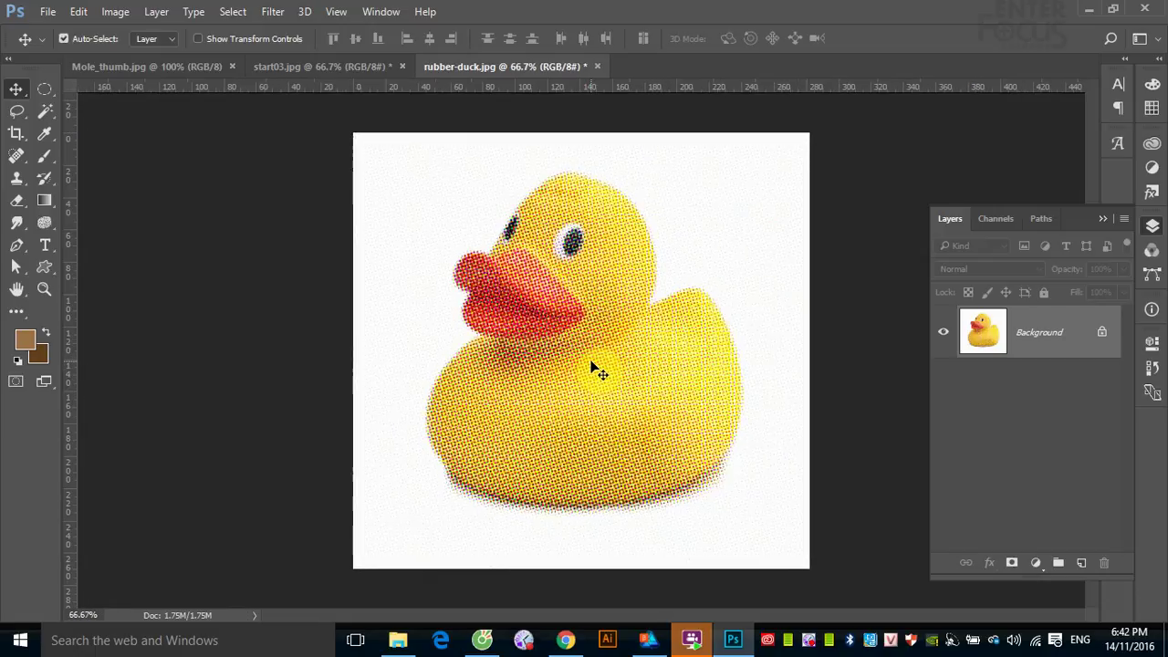
scroll(593, 369, up, 1)
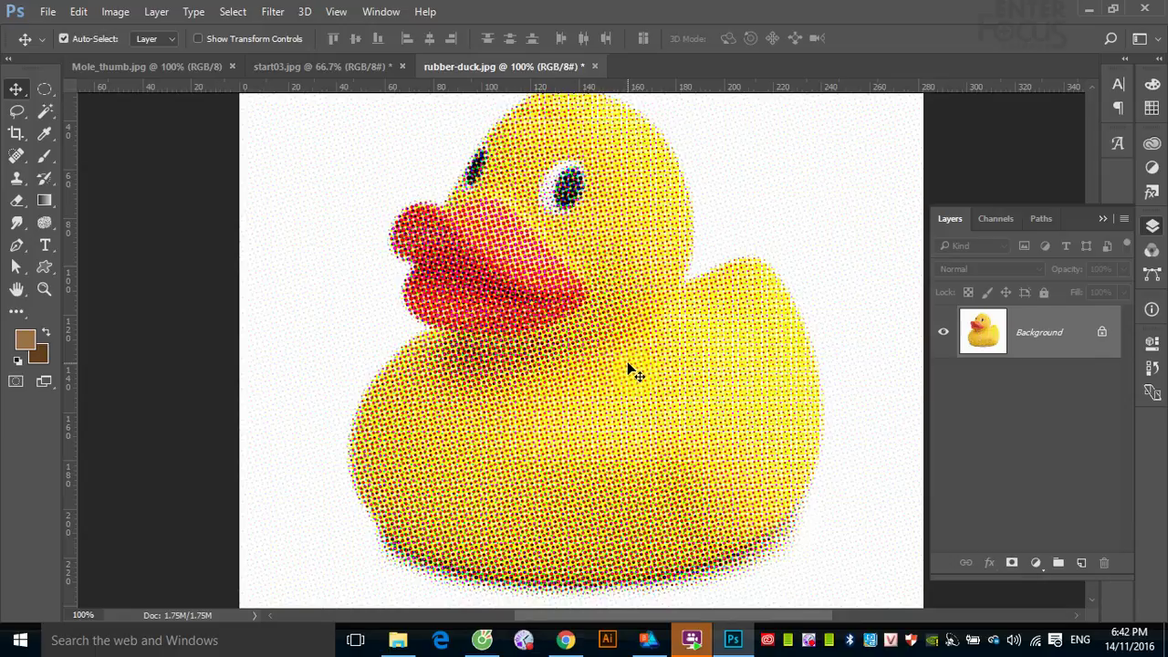
- Undo the Color Halftone effect on the duck
key(ctrl)
key(XF86AudioRaiseVolume)
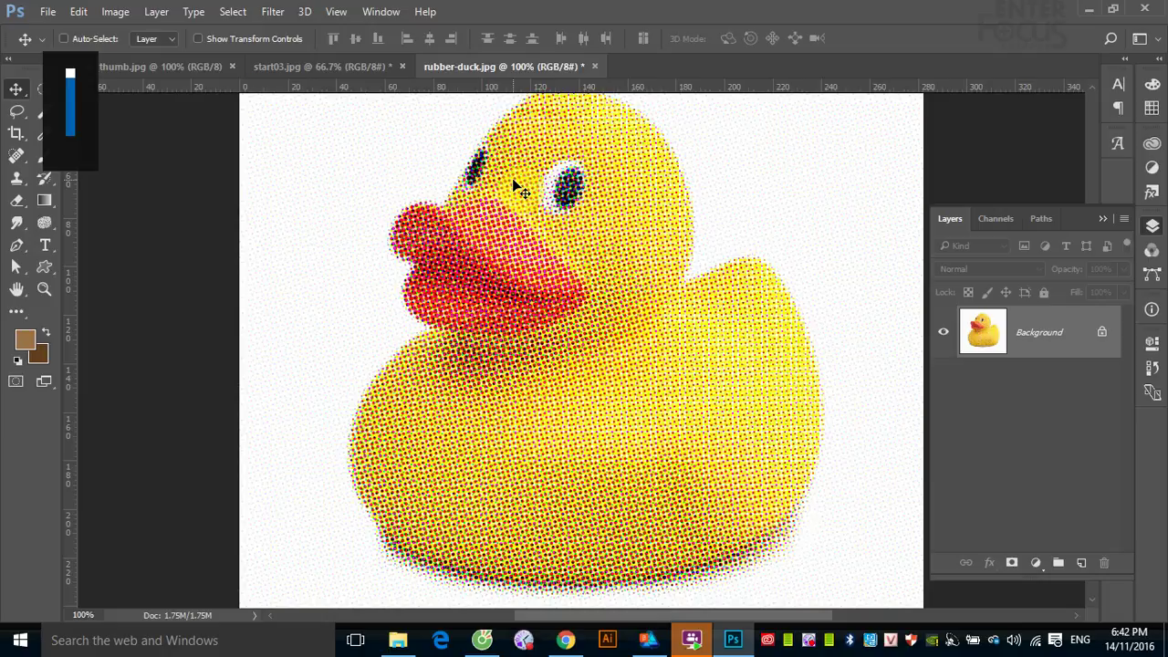
key(ctrl+z)
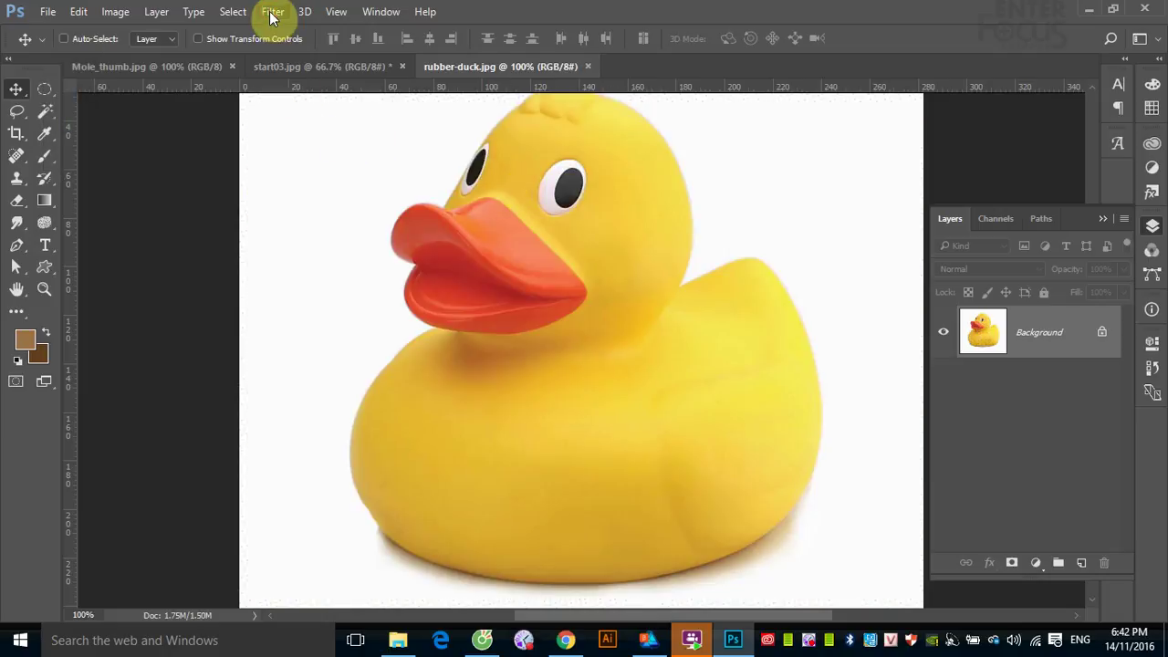
- Apply Crystallize to the duck with a cell size of about 22
click(273, 11)
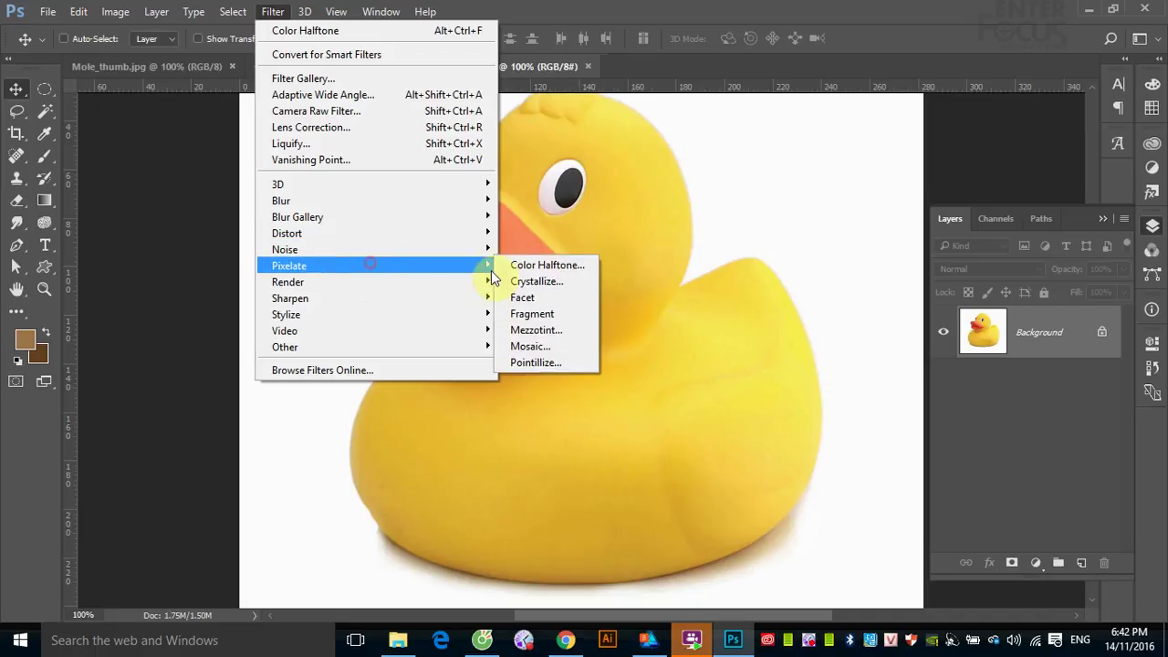
mouse_move(289, 265)
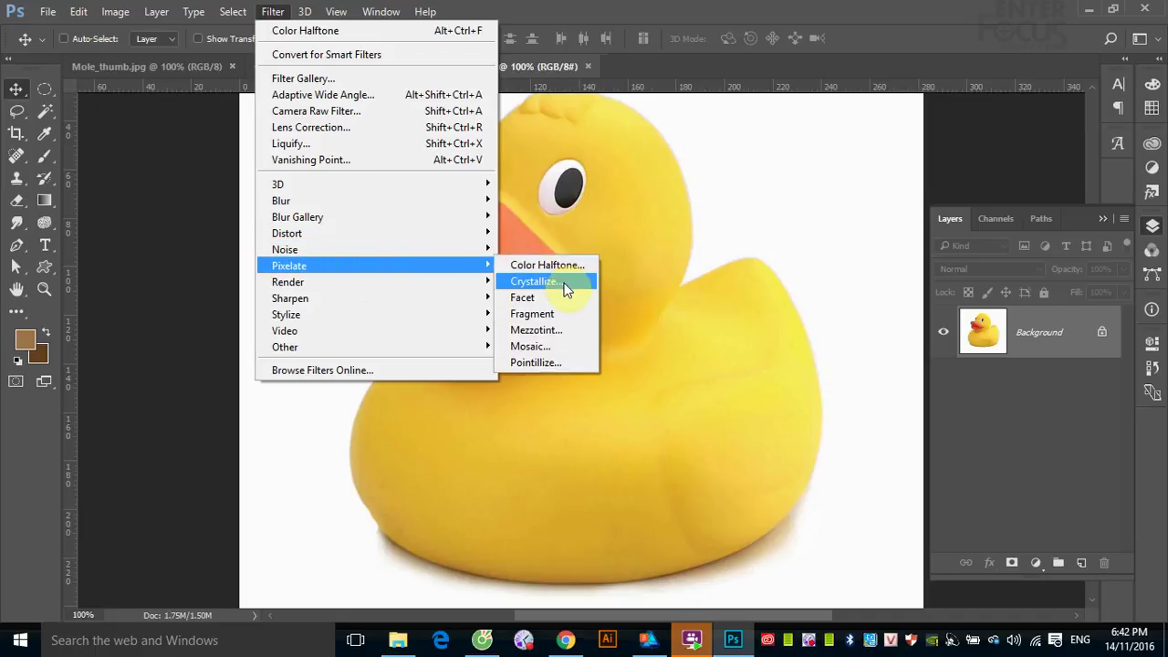
click(564, 286)
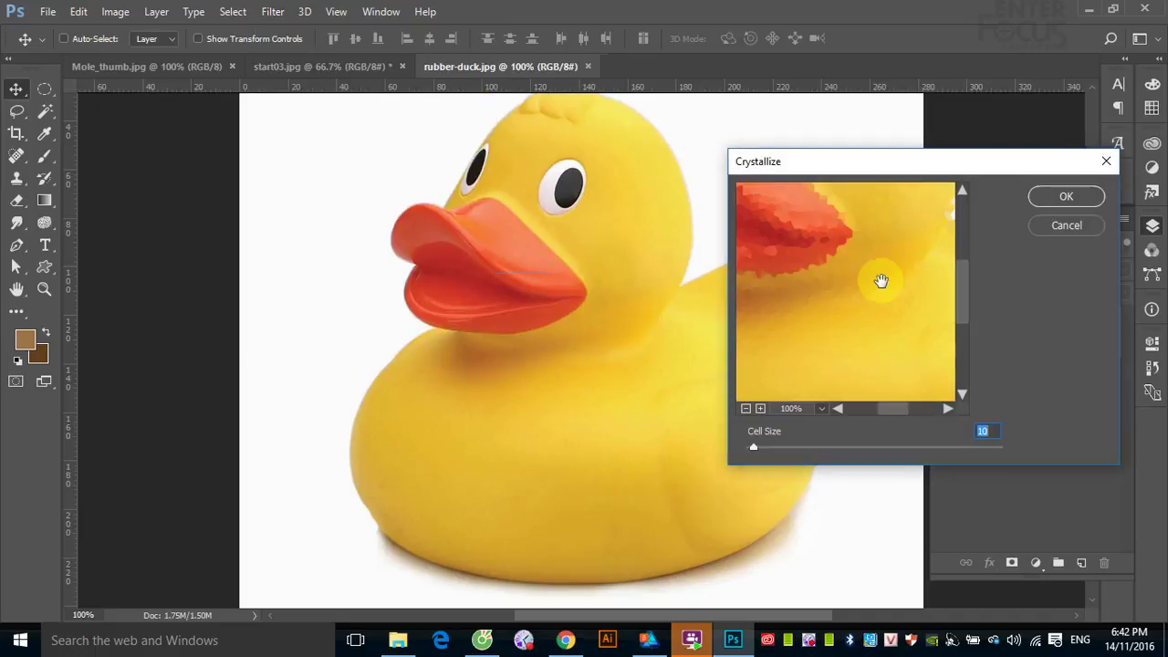
mouse_move(829, 195)
mouse_down()
mouse_move(832, 286)
mouse_move(889, 326)
mouse_move(862, 328)
mouse_up()
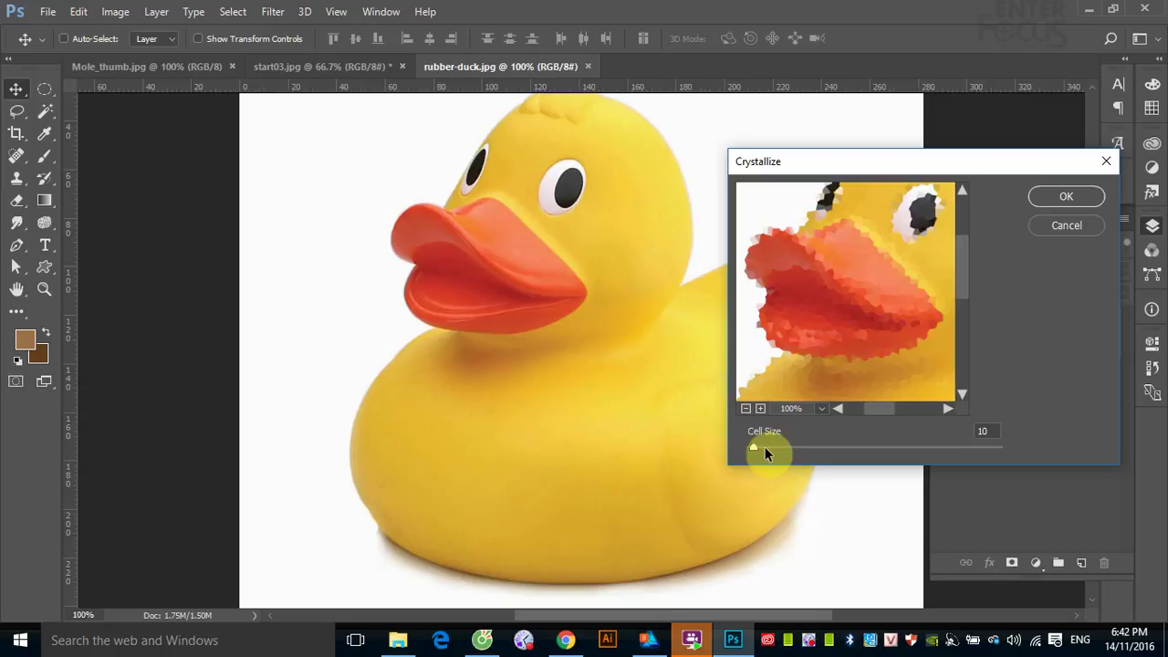
drag(753, 448, 770, 445)
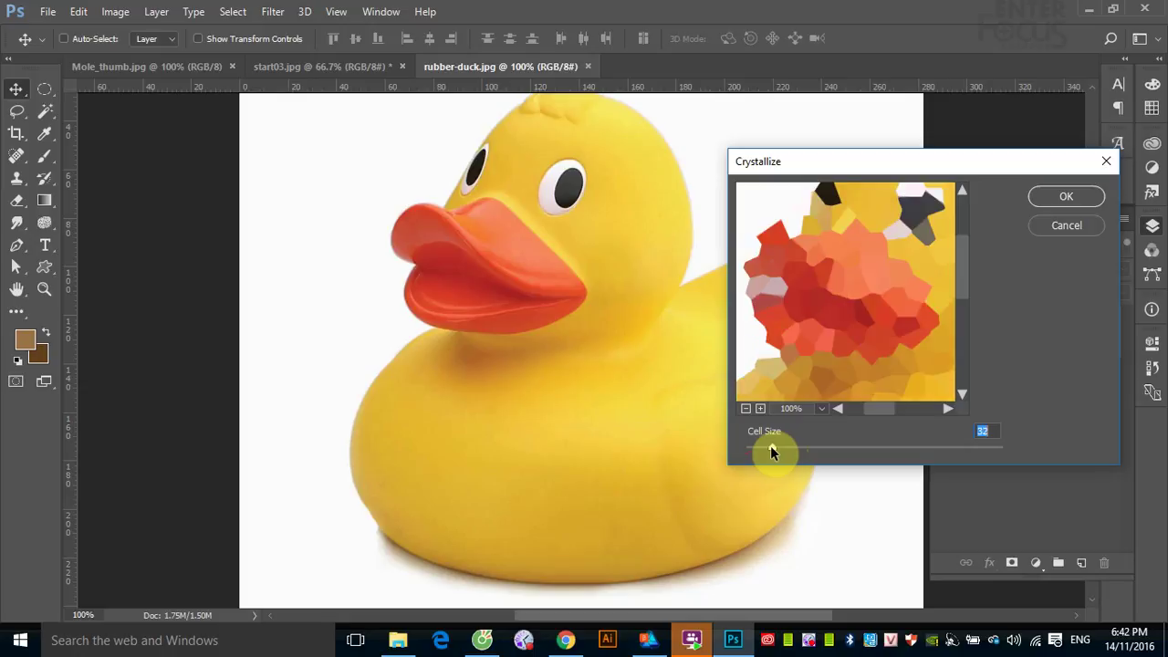
mouse_move(770, 445)
mouse_down()
mouse_move(789, 444)
mouse_move(762, 440)
mouse_up()
click(1066, 197)
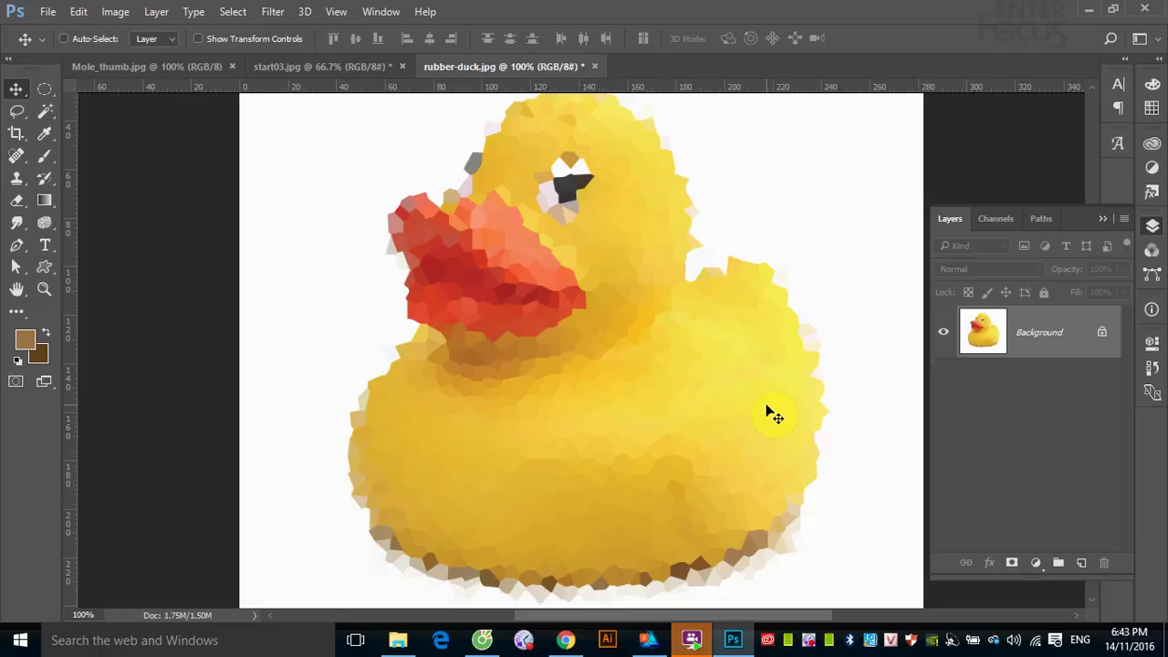
- Undo Crystallize on the rubber duck and apply the Facet pixelate filter, twice over
key(ctrl+z)
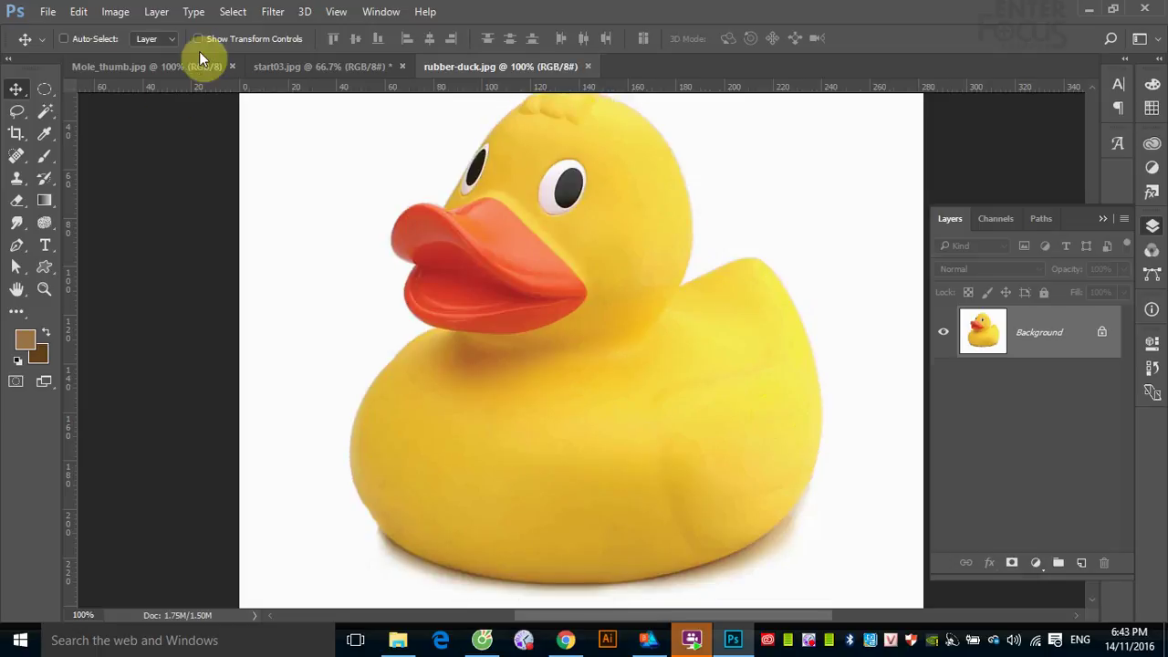
click(273, 11)
mouse_move(302, 266)
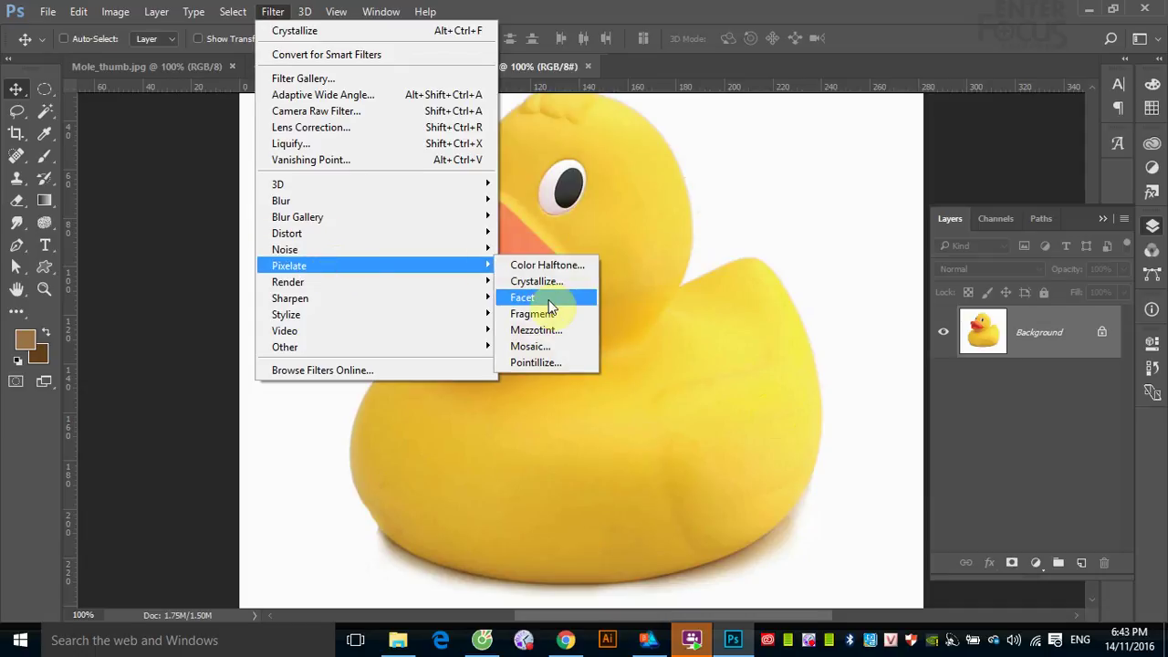
click(548, 298)
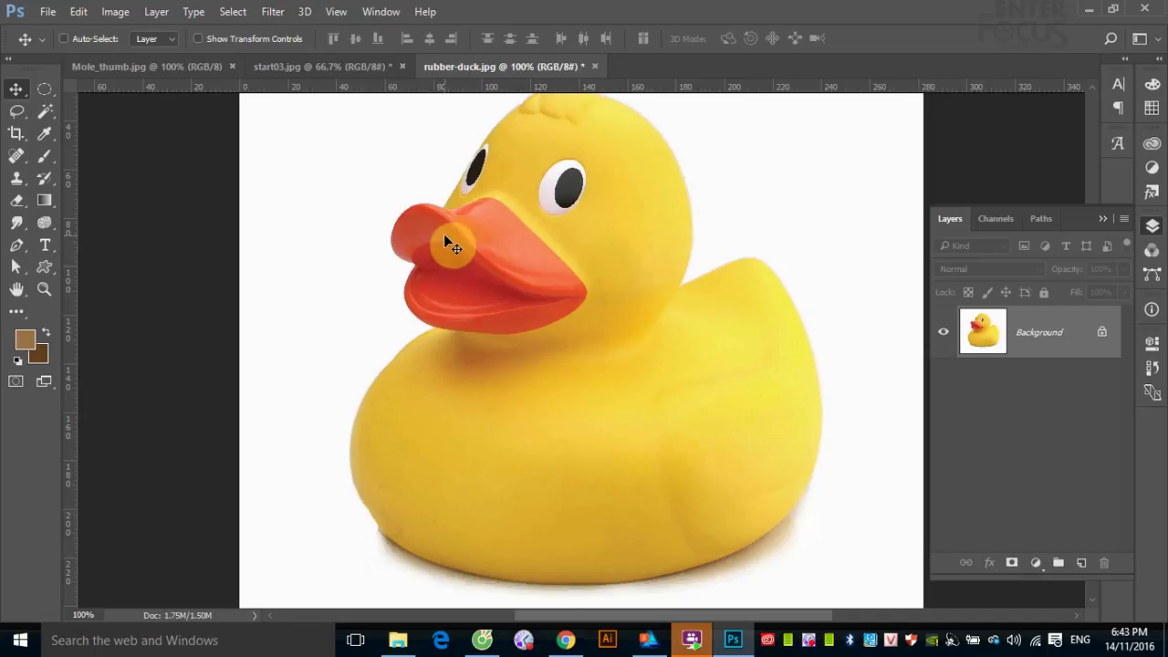
key(ctrl)
click(236, 13)
click(273, 12)
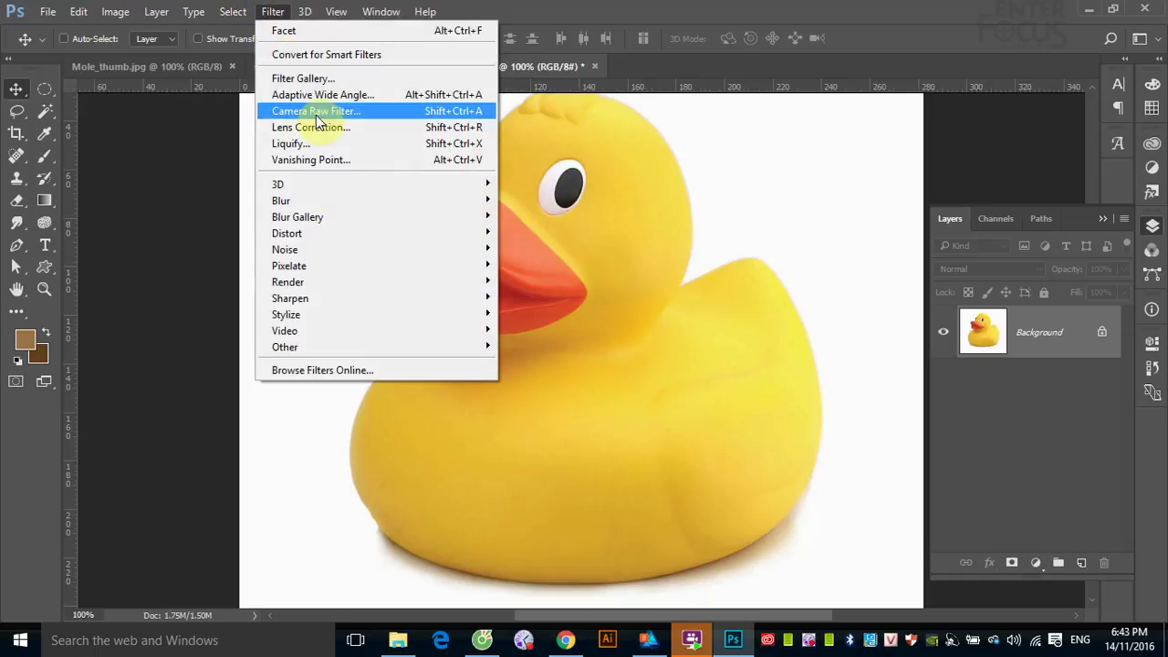
mouse_move(289, 266)
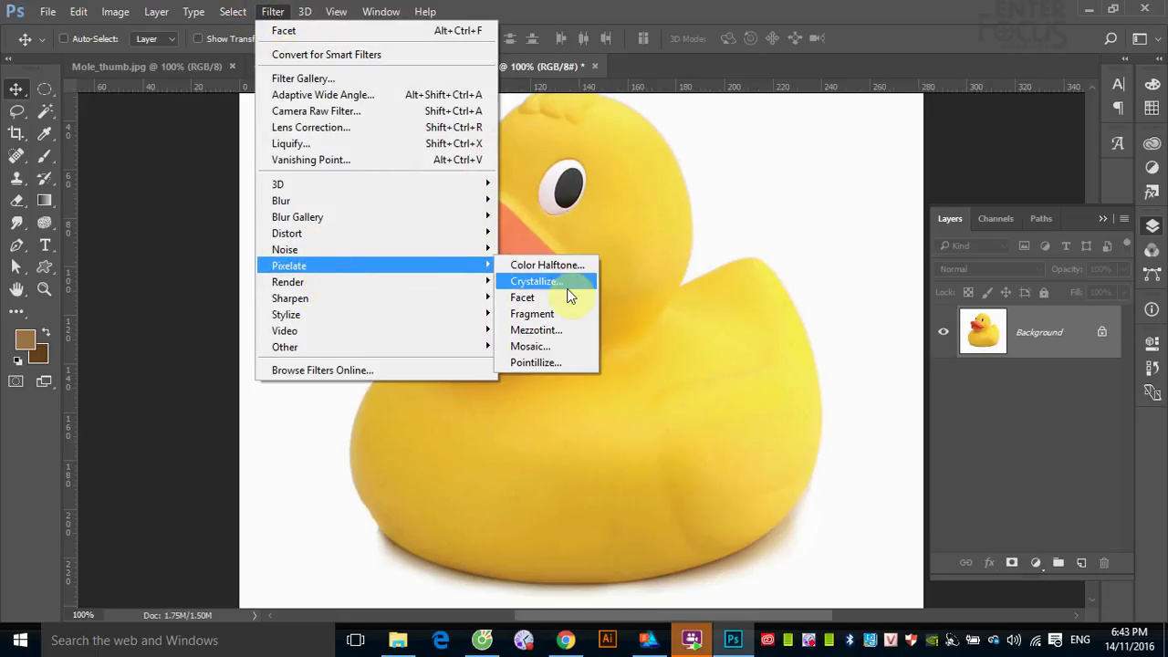
click(543, 304)
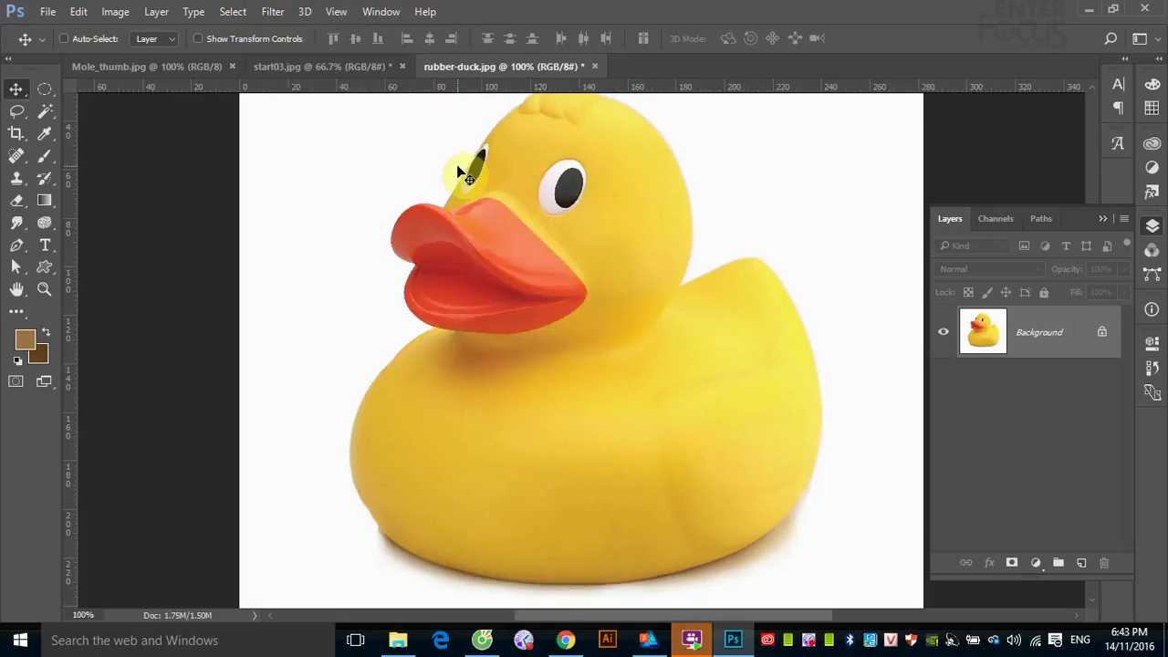
- Preview the Fragment pixelate filter's double-image look on the duck, then undo it
click(270, 12)
mouse_move(290, 265)
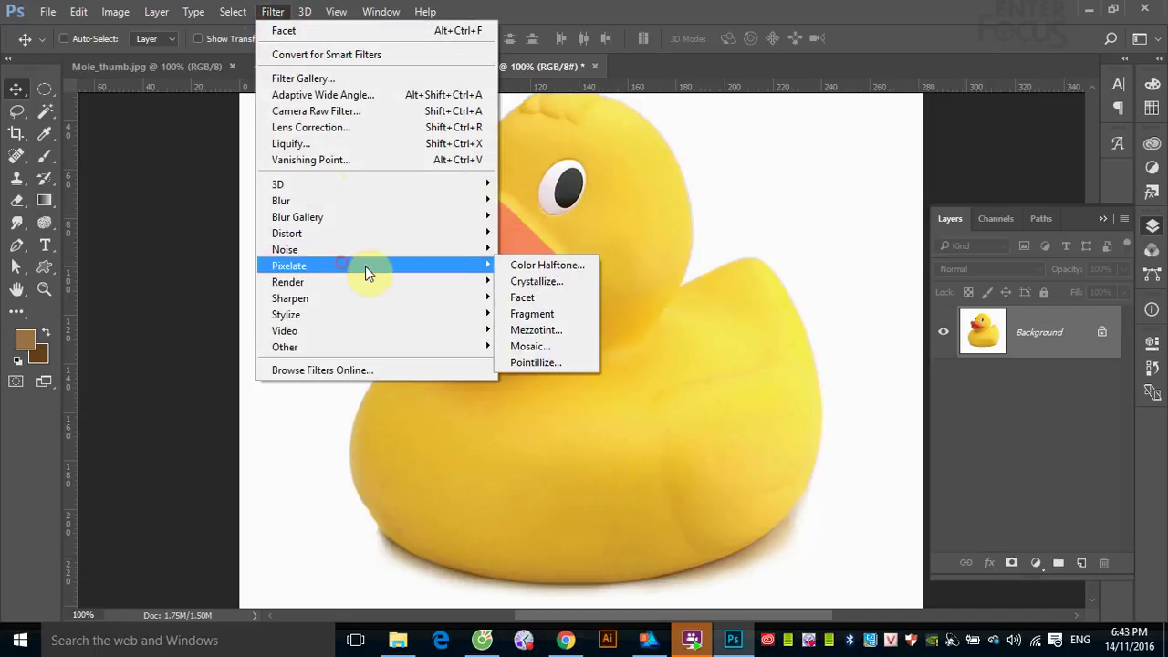
click(563, 315)
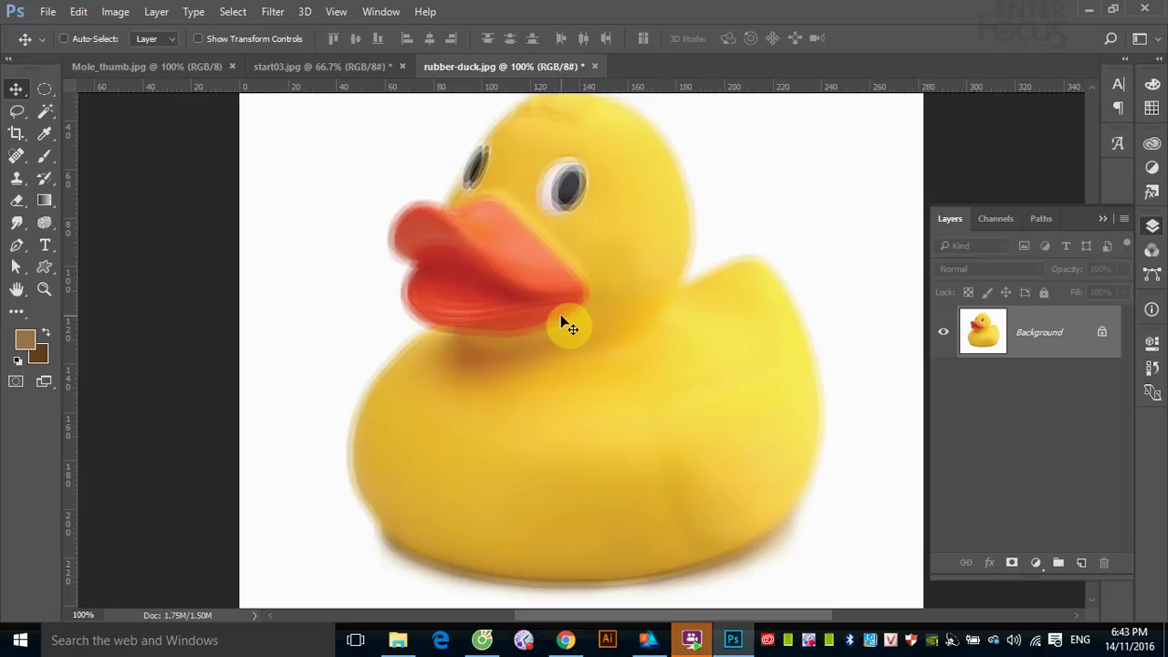
key(ctrl+z)
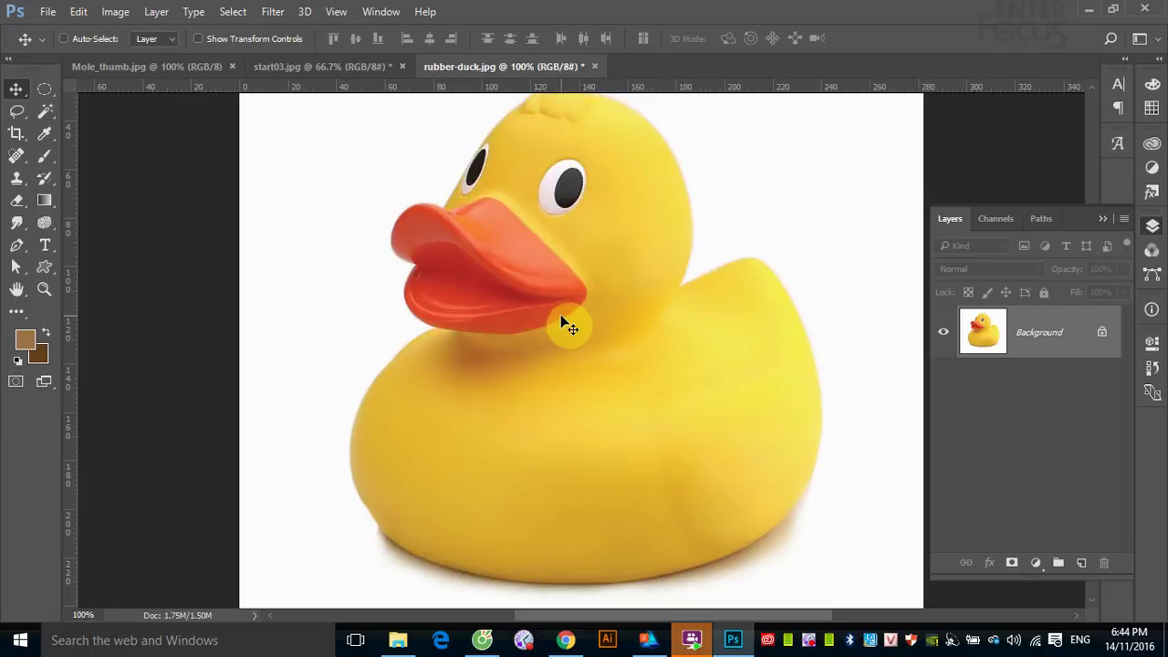
click(273, 11)
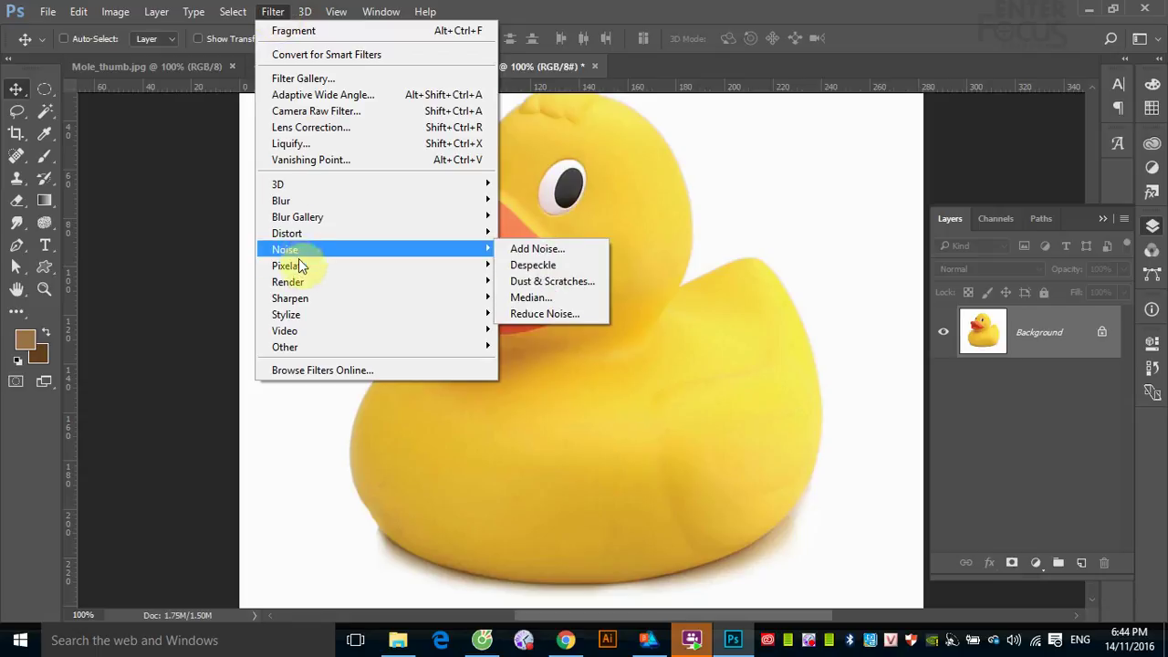
mouse_move(289, 266)
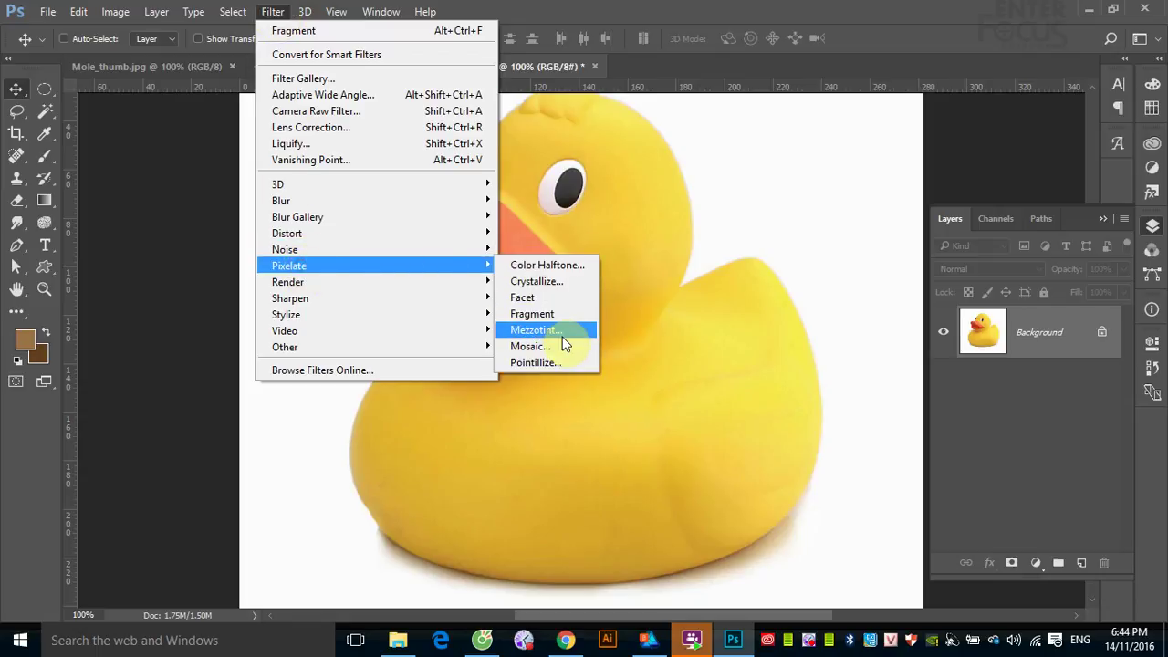
- Preview the duck's beak in Mezzotint with Medium, Grainy and Coarse Dots types
click(558, 333)
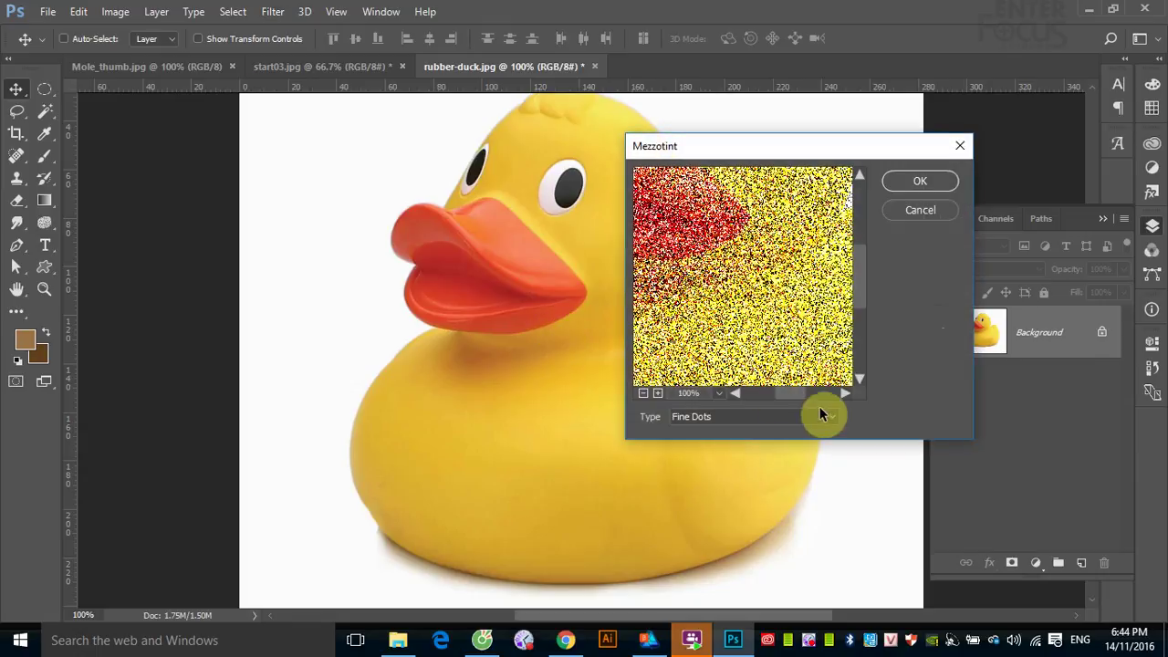
drag(693, 249, 770, 320)
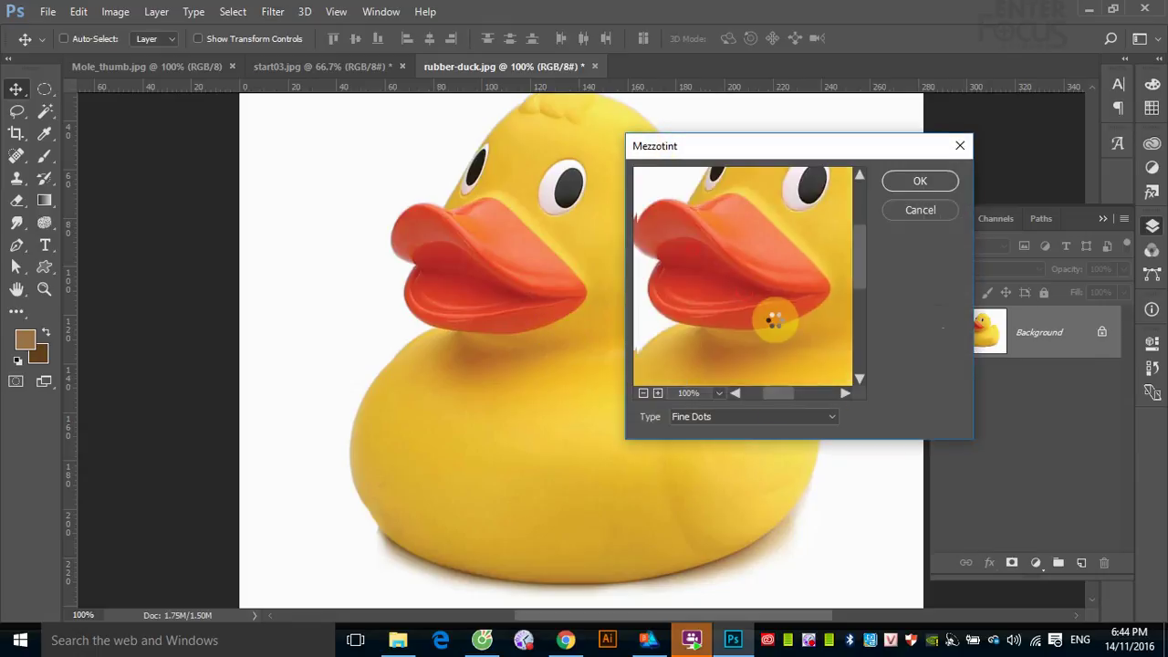
click(835, 421)
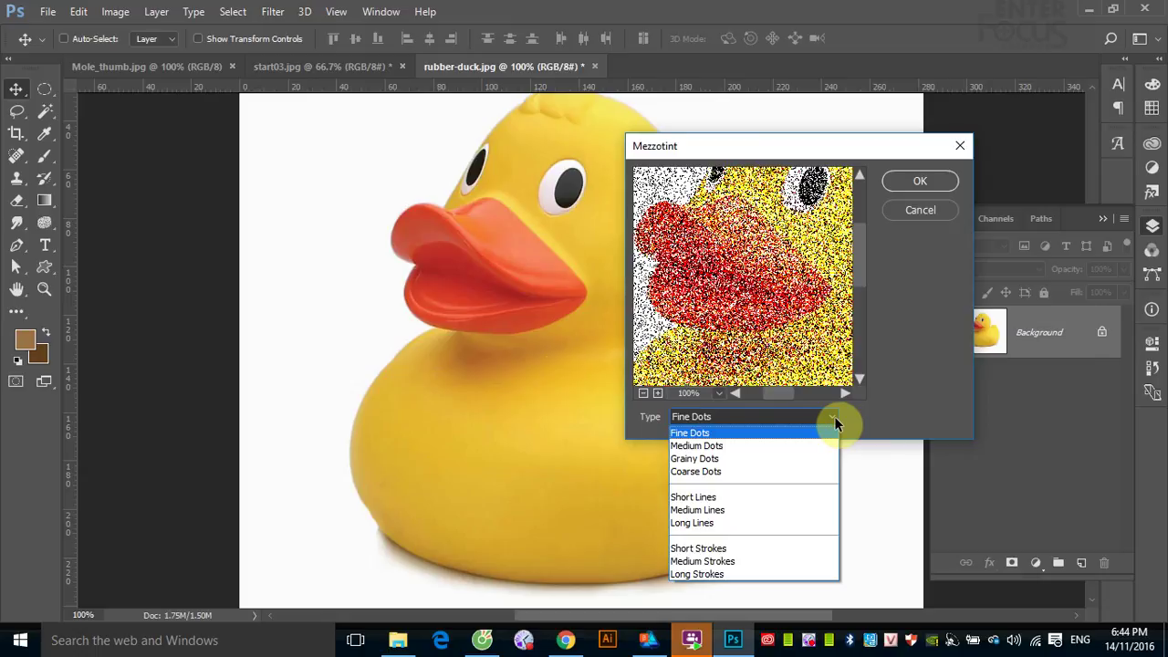
click(812, 445)
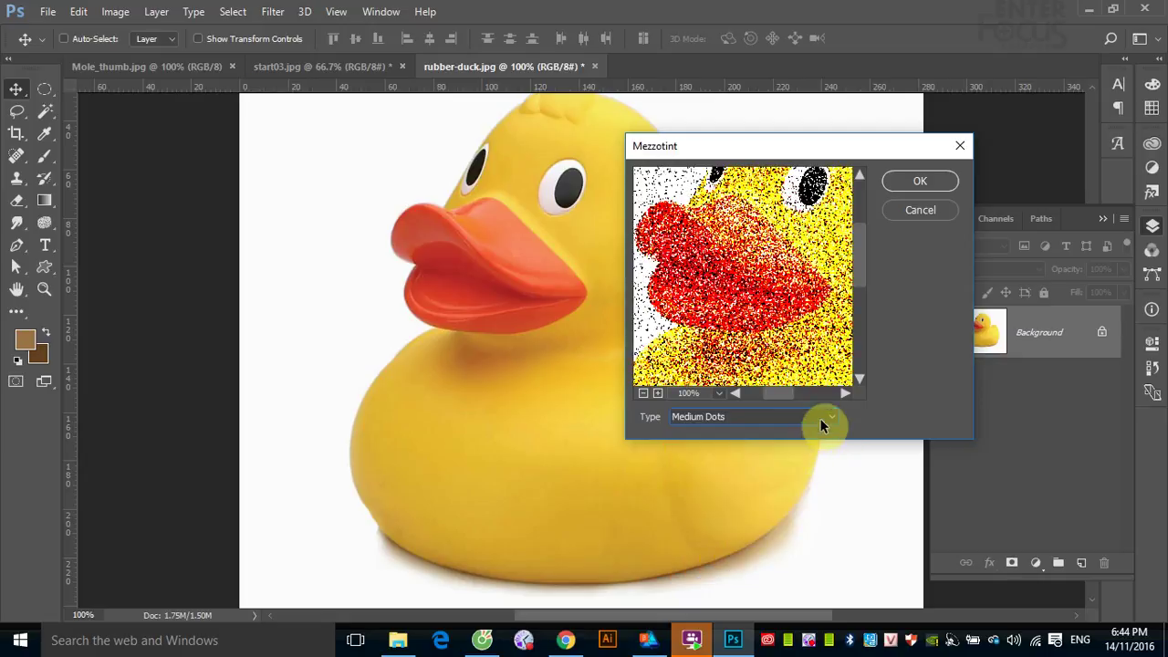
click(829, 416)
click(817, 458)
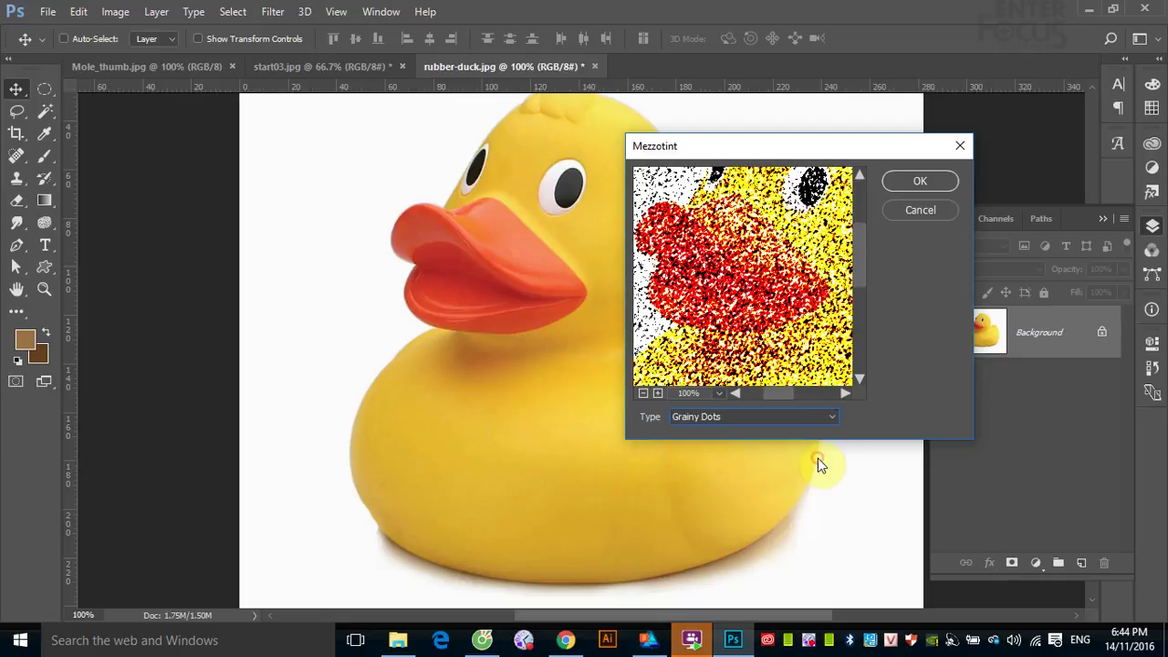
click(835, 420)
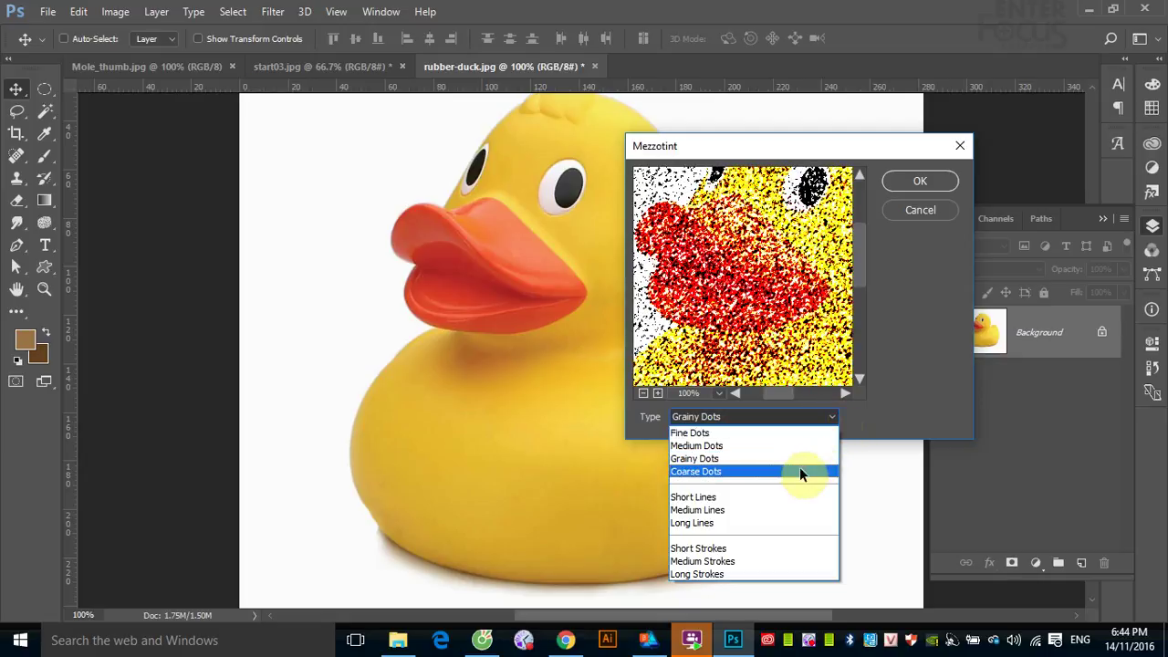
click(800, 469)
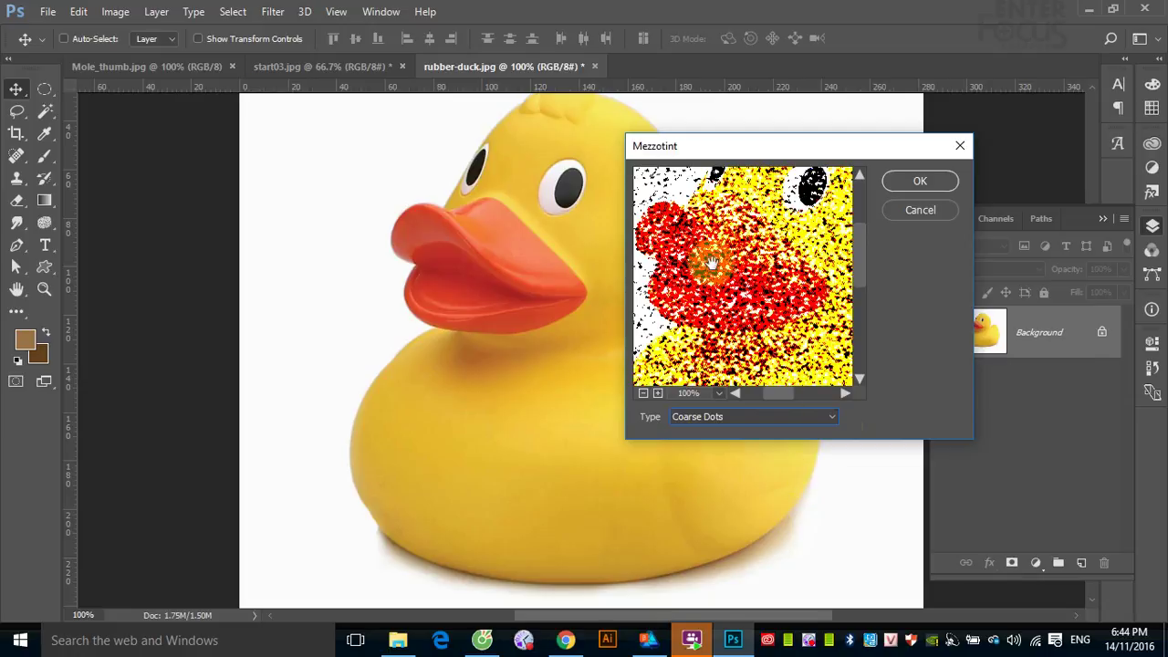
mouse_move(712, 259)
mouse_down()
mouse_move(782, 326)
mouse_move(684, 267)
mouse_up()
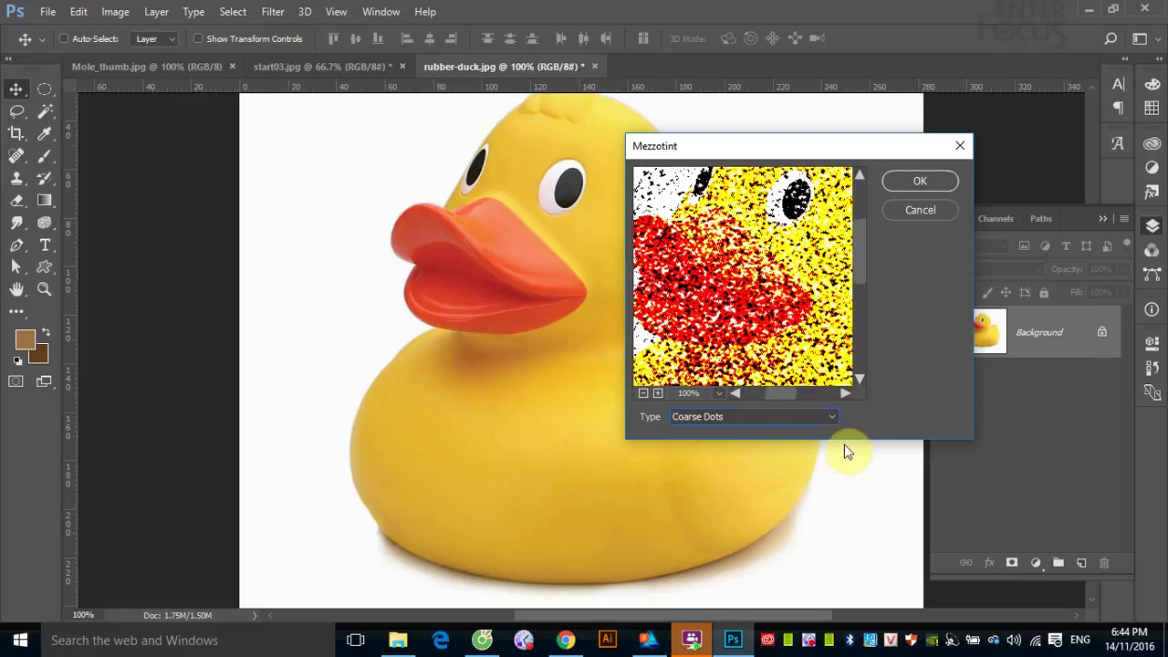
click(833, 418)
- Preview the Mezzotint line types: Short Lines, Medium Lines and Long Lines
click(789, 493)
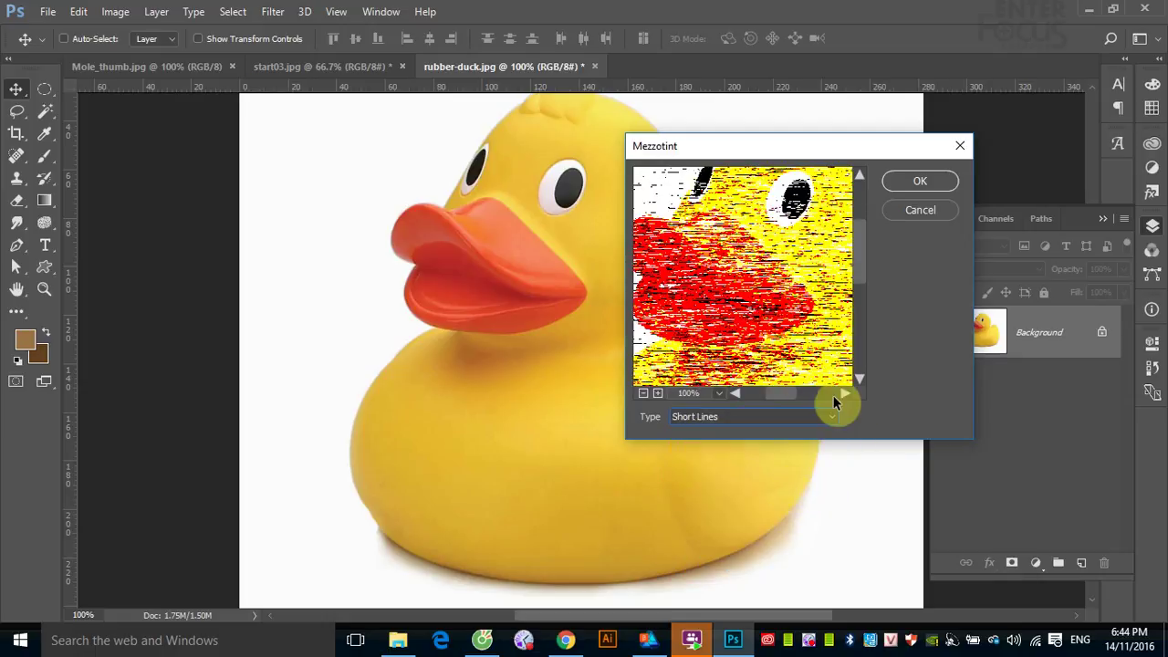
click(832, 418)
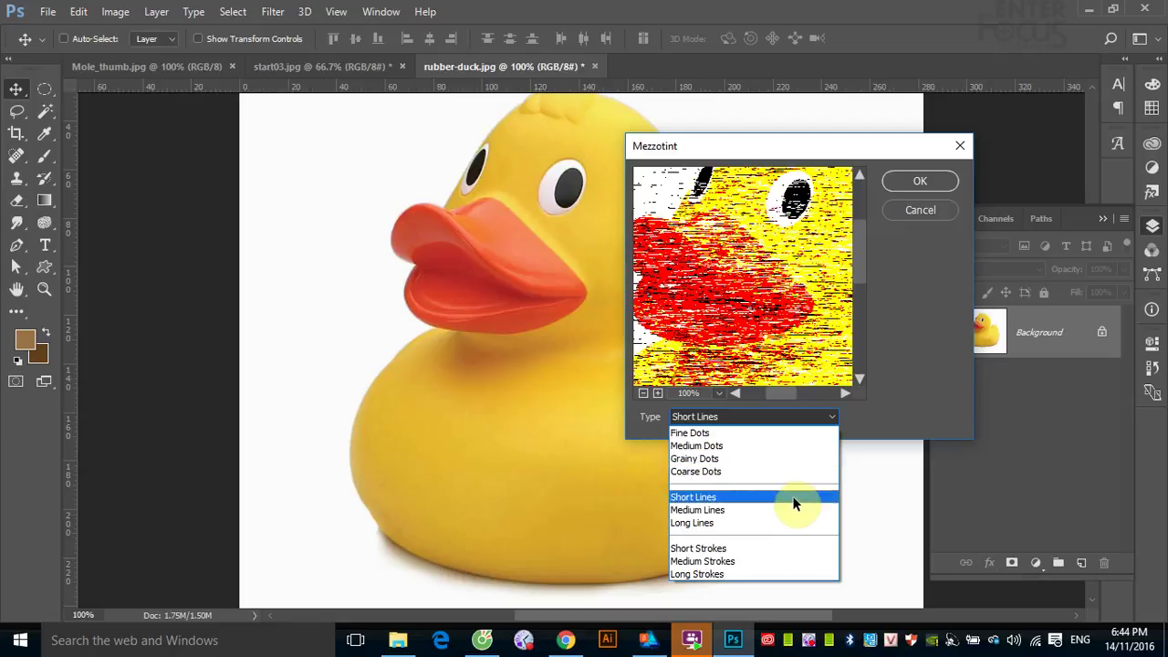
click(783, 510)
click(834, 418)
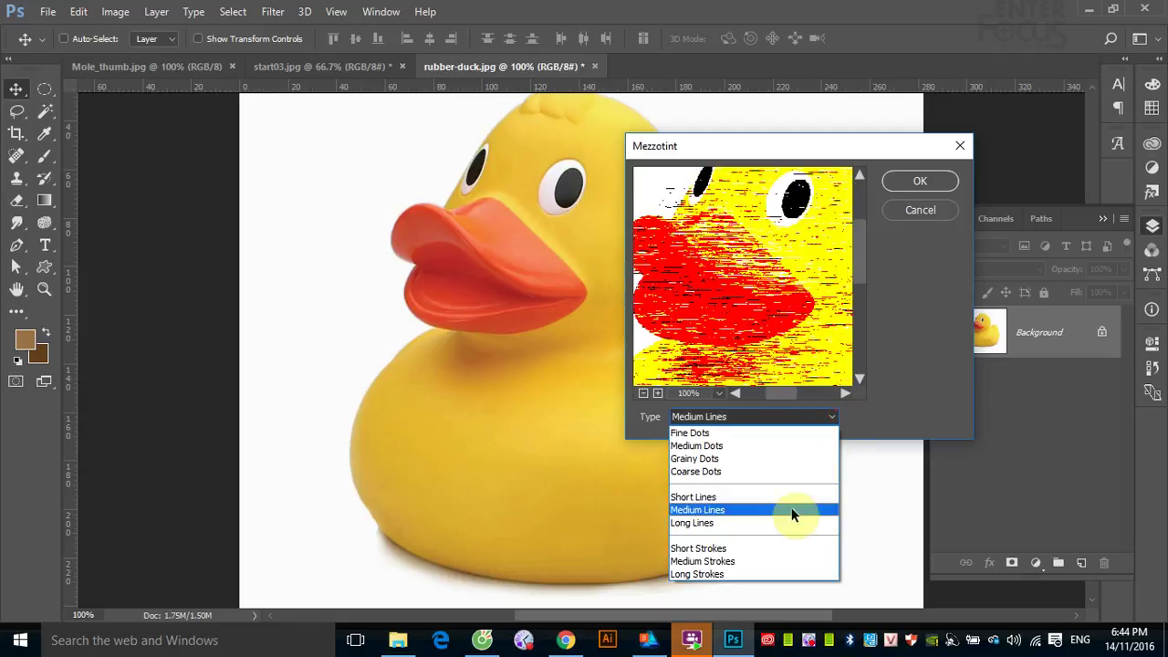
click(781, 522)
click(833, 416)
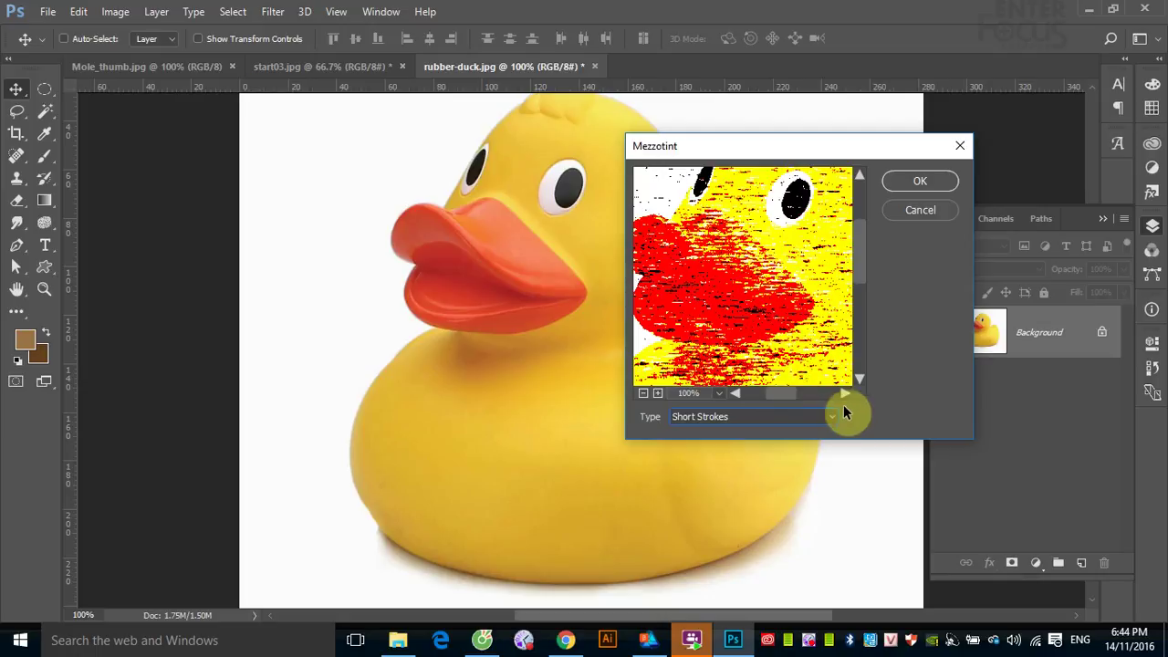
- Apply a Long Strokes mezzotint to the duck, then undo it
click(830, 416)
click(792, 562)
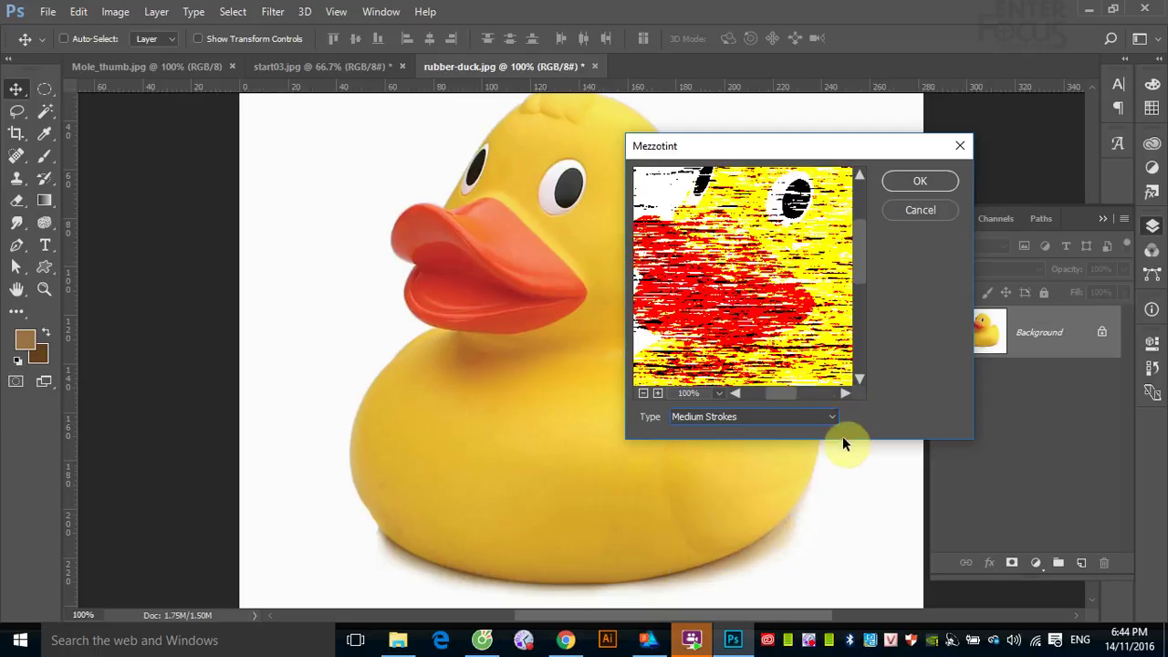
click(835, 416)
click(754, 570)
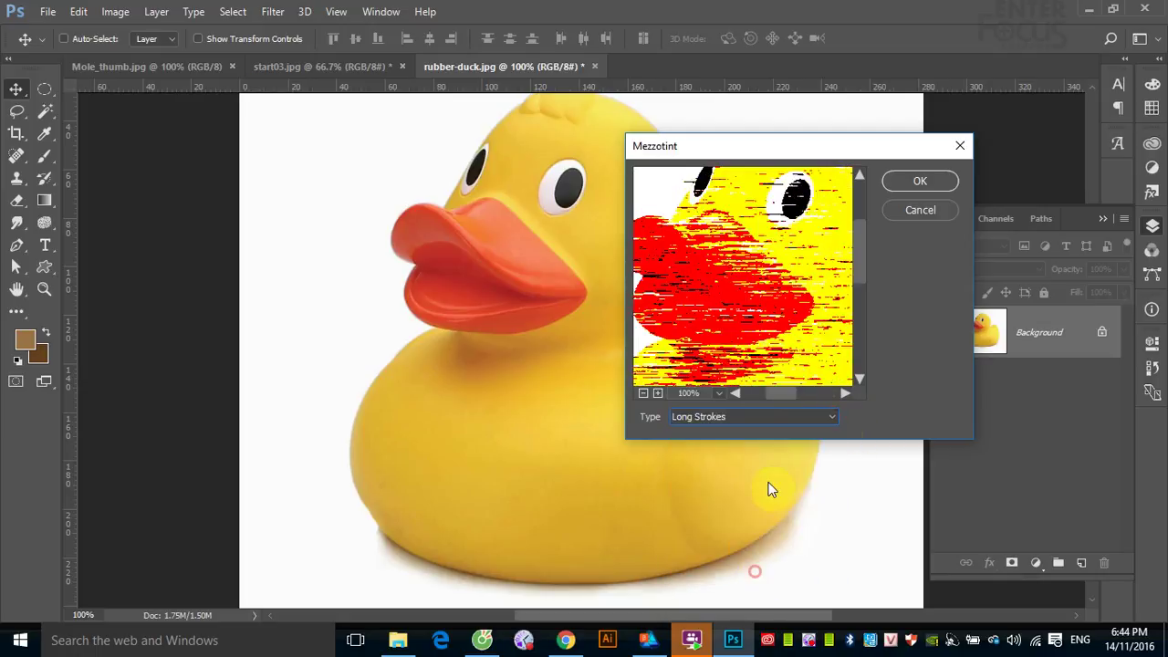
drag(772, 356, 709, 261)
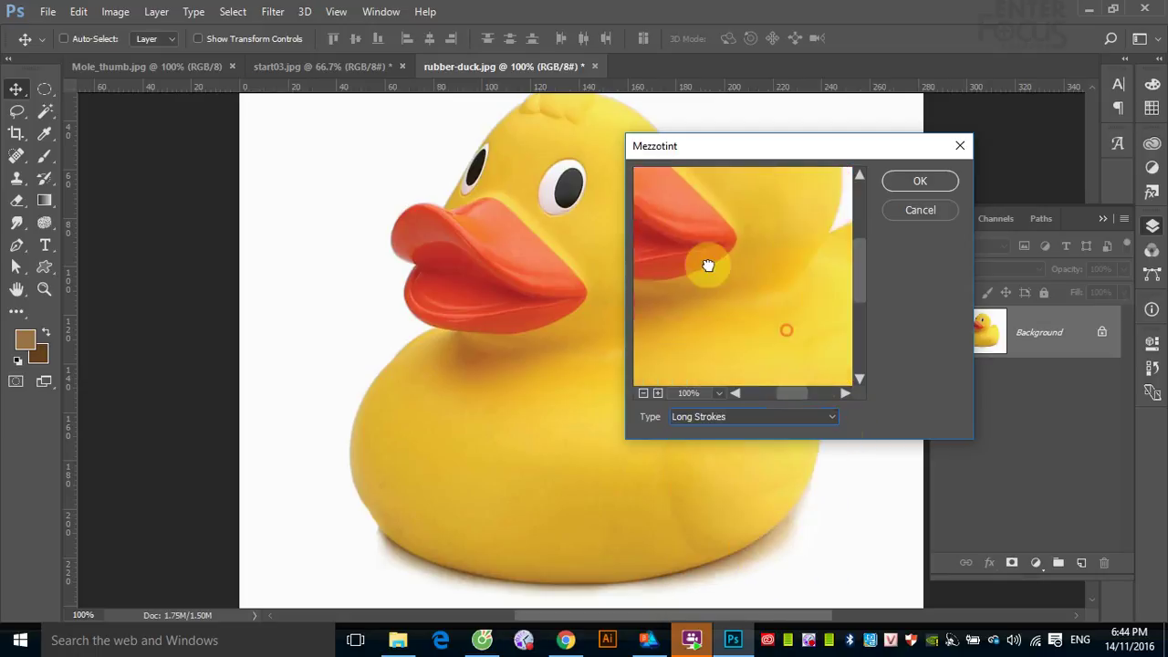
click(920, 179)
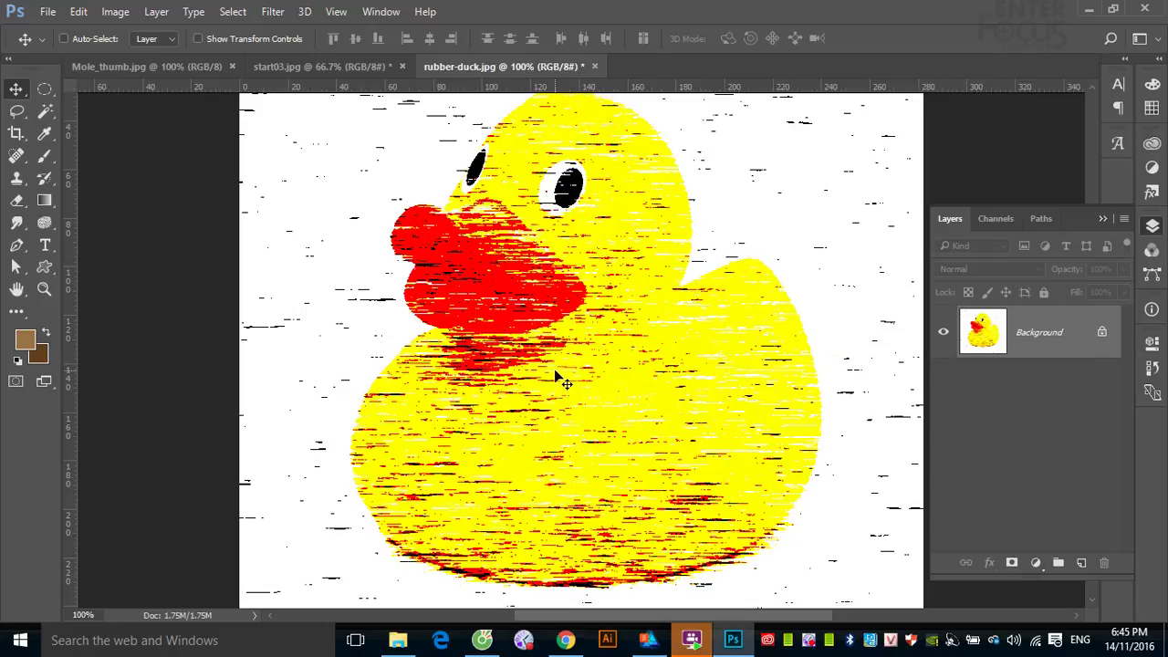
key(ctrl+z)
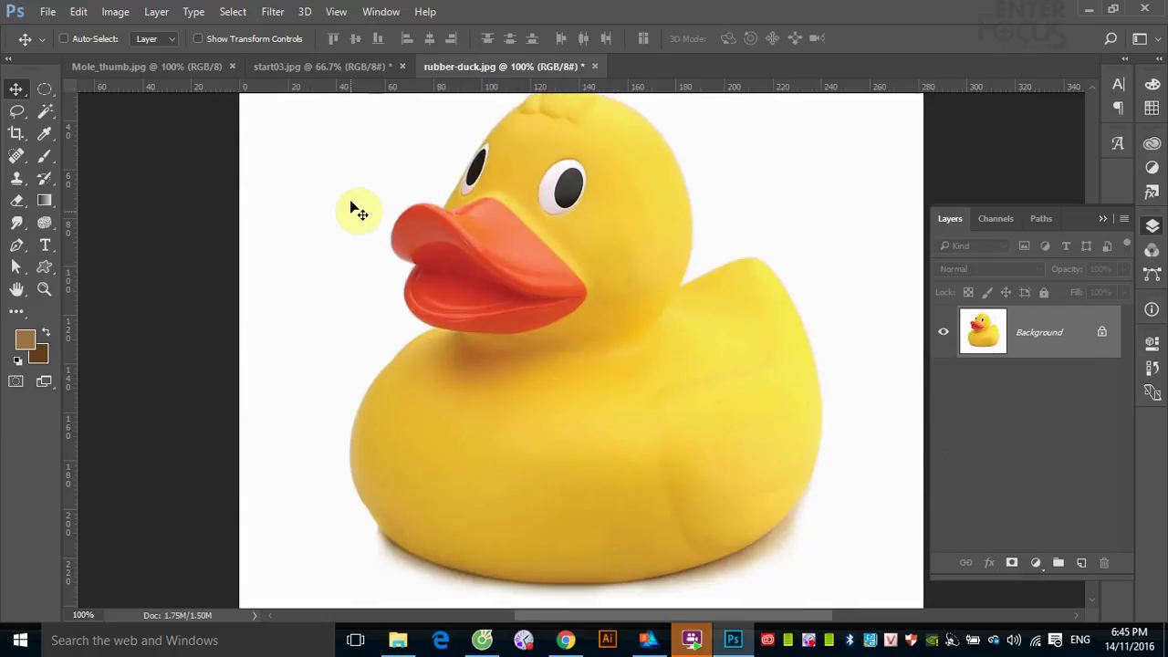
- Preview the Mosaic filter at cell sizes between 2 and 48, then cancel it
click(272, 12)
mouse_move(290, 265)
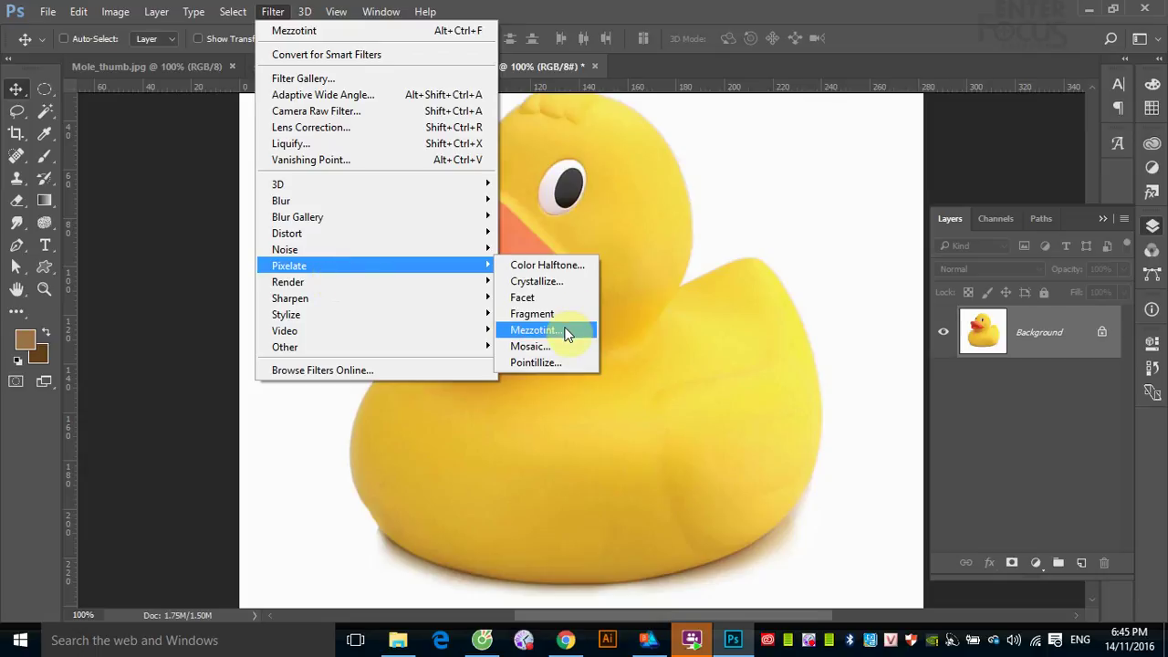
click(548, 347)
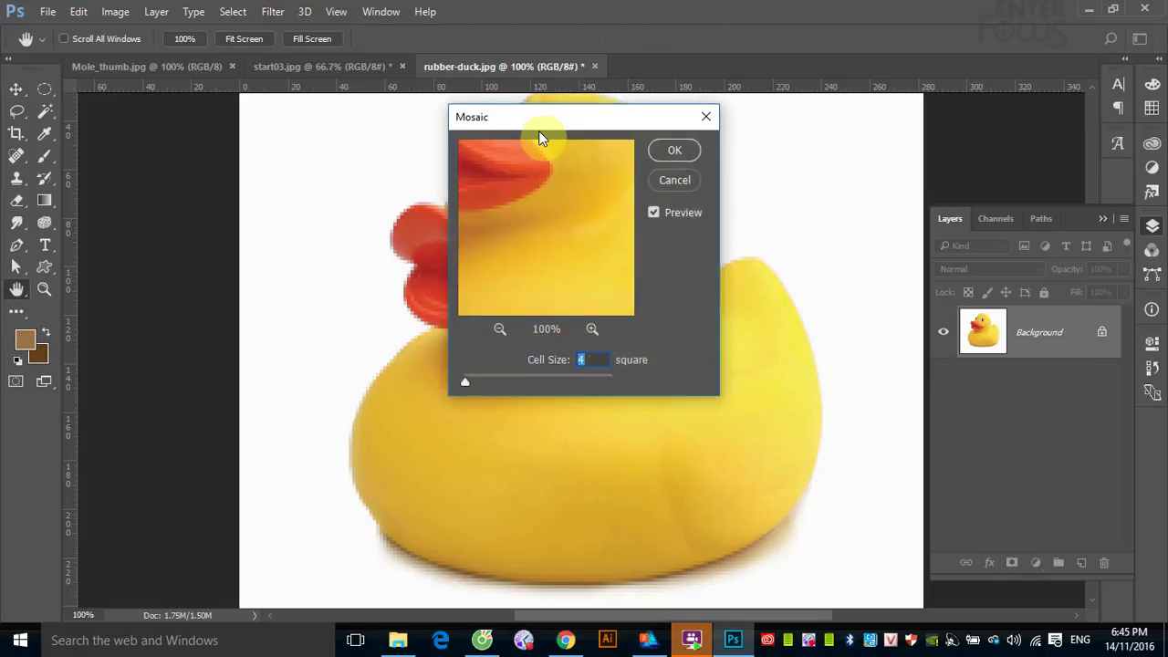
drag(540, 131, 715, 188)
mouse_move(637, 436)
mouse_down()
mouse_move(720, 435)
mouse_move(636, 435)
mouse_move(661, 437)
mouse_up()
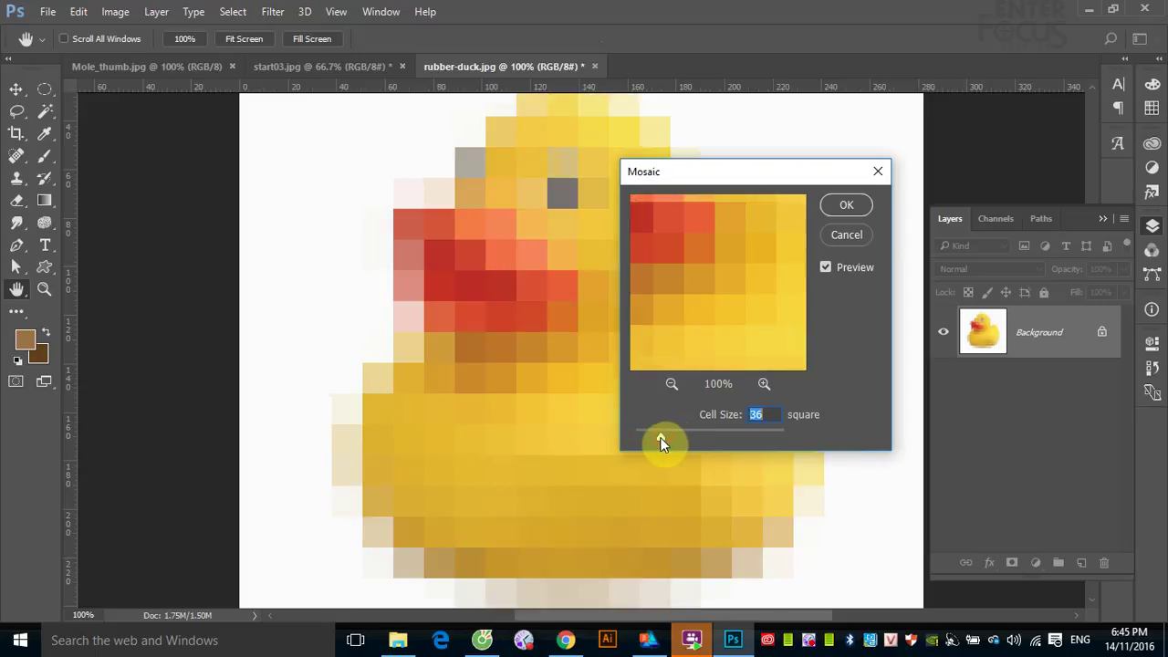
drag(660, 437, 647, 437)
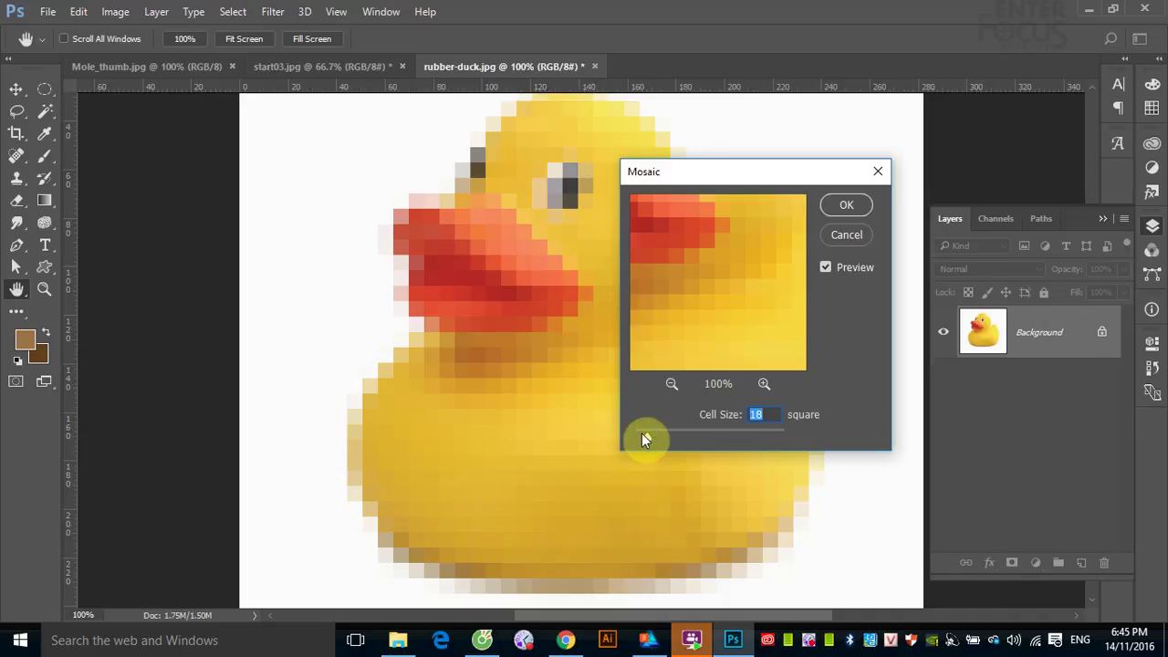
drag(642, 437, 630, 437)
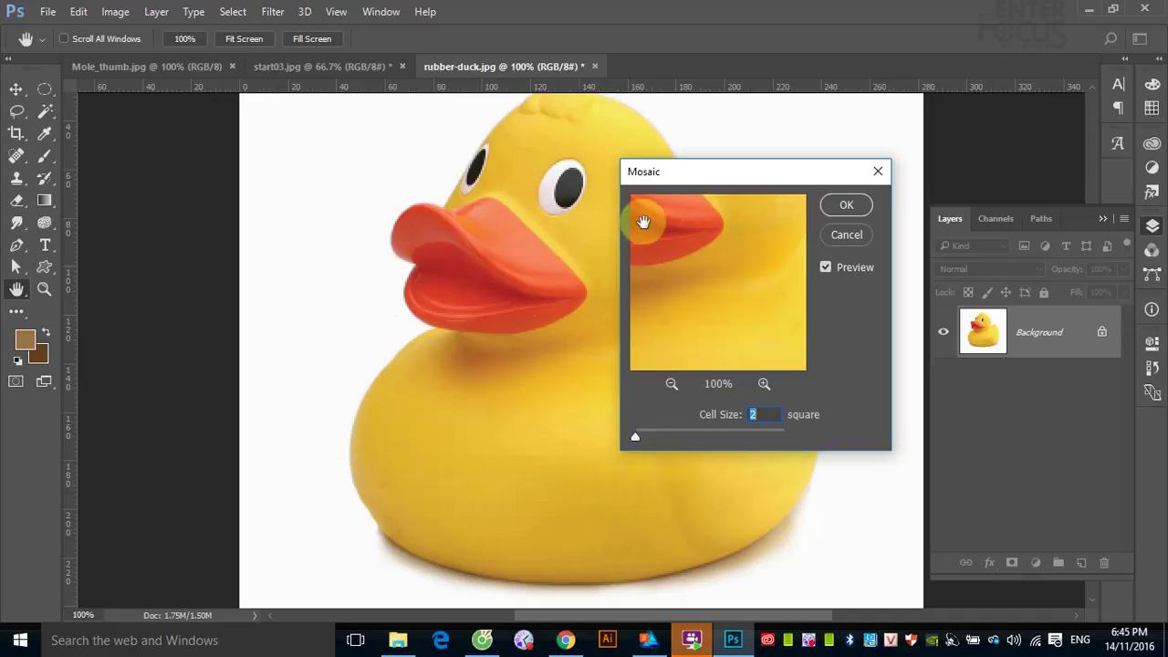
drag(634, 437, 670, 441)
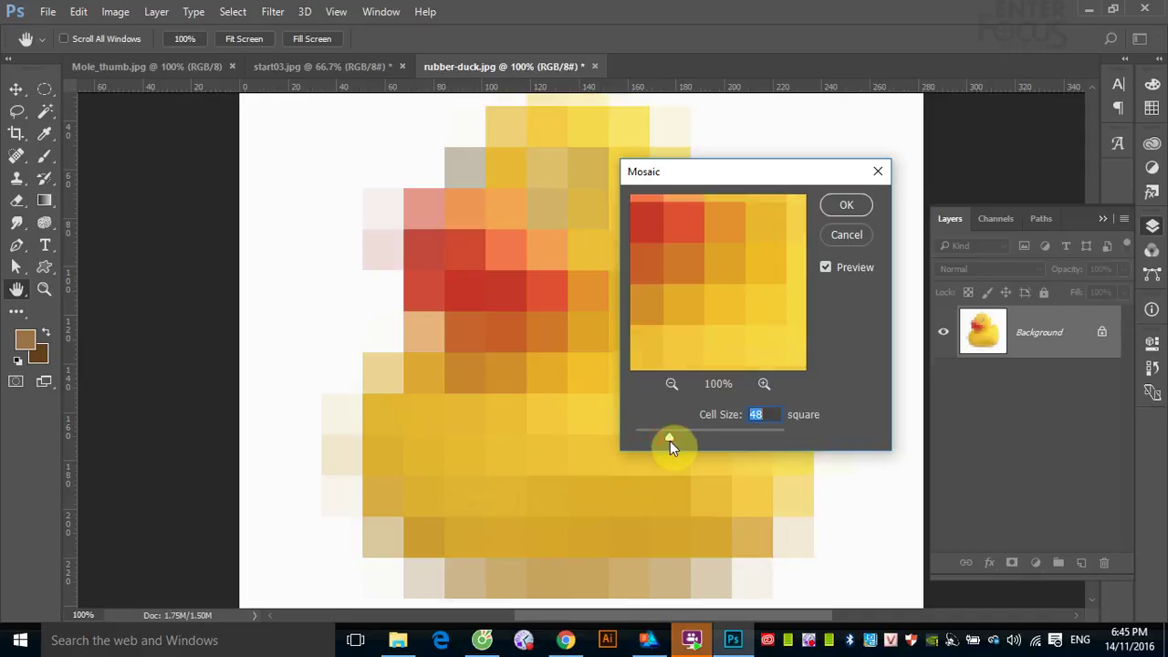
click(845, 235)
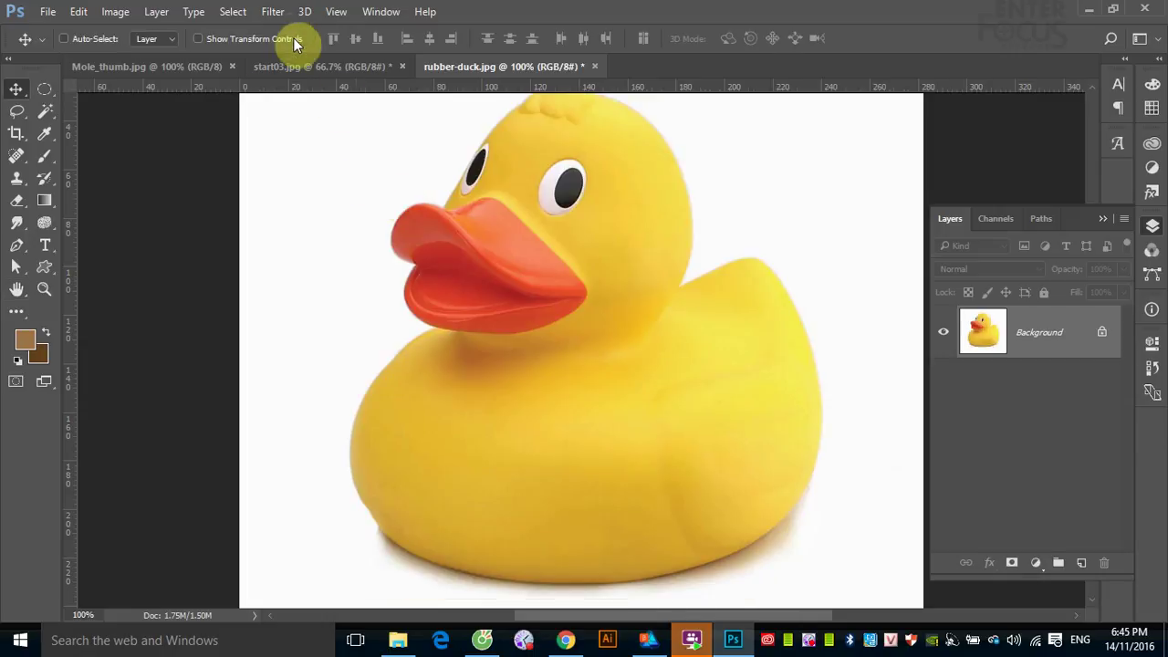
click(273, 12)
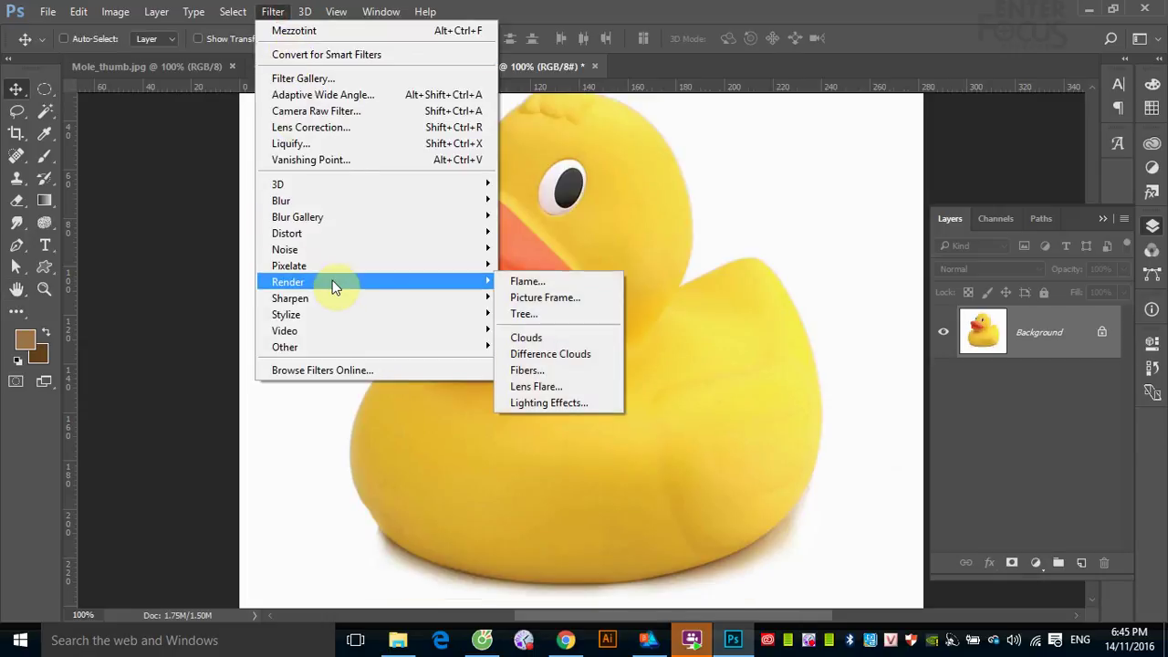
mouse_move(375, 265)
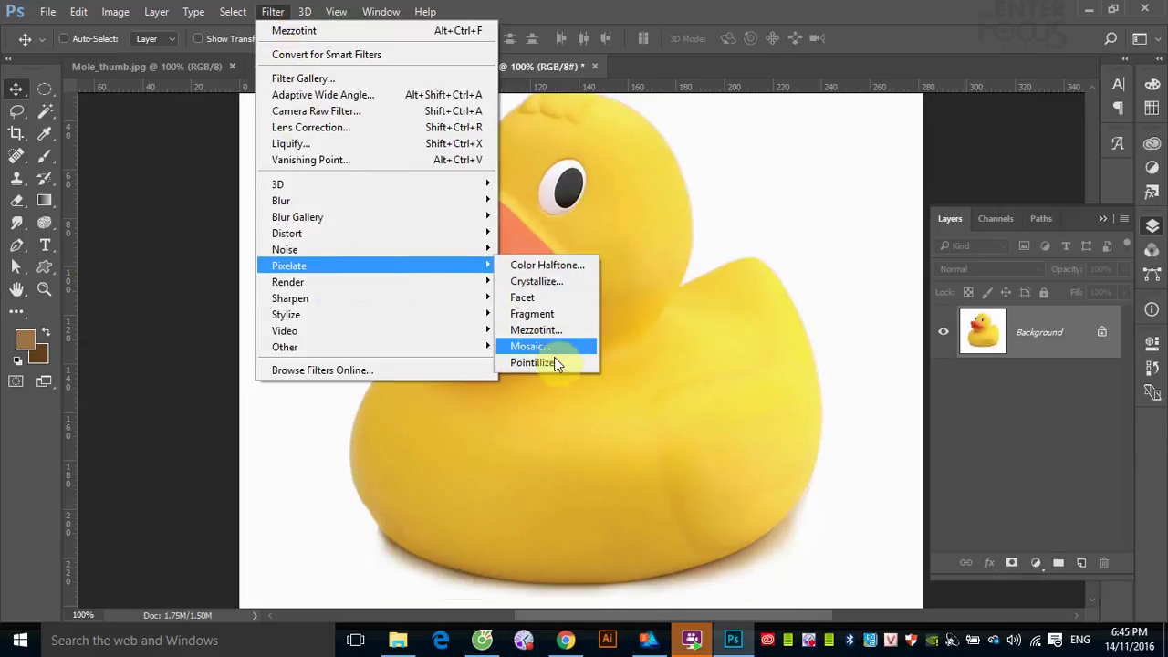
click(543, 365)
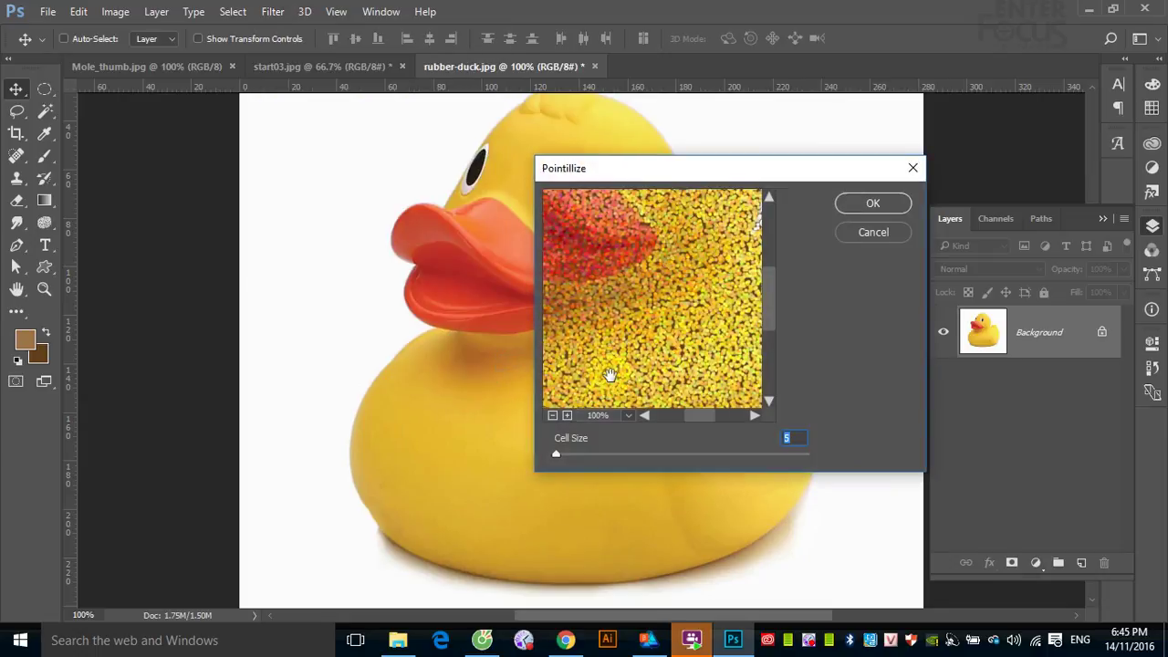
mouse_move(600, 313)
mouse_down()
mouse_move(695, 371)
mouse_move(650, 331)
mouse_move(673, 365)
mouse_up()
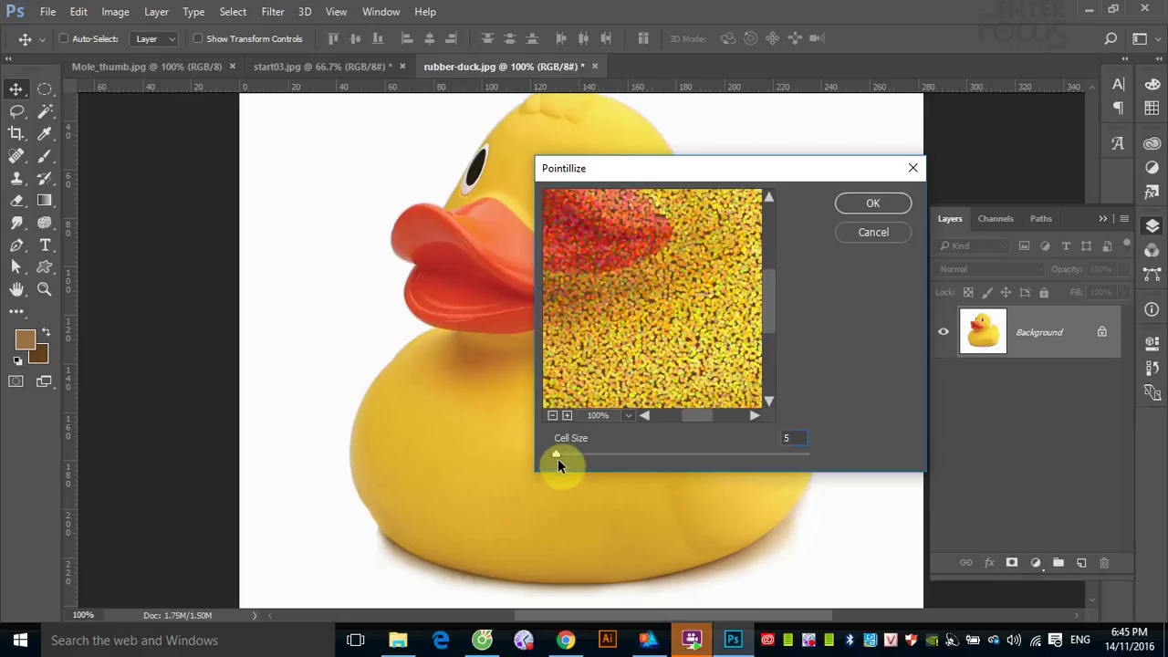
drag(558, 456, 581, 455)
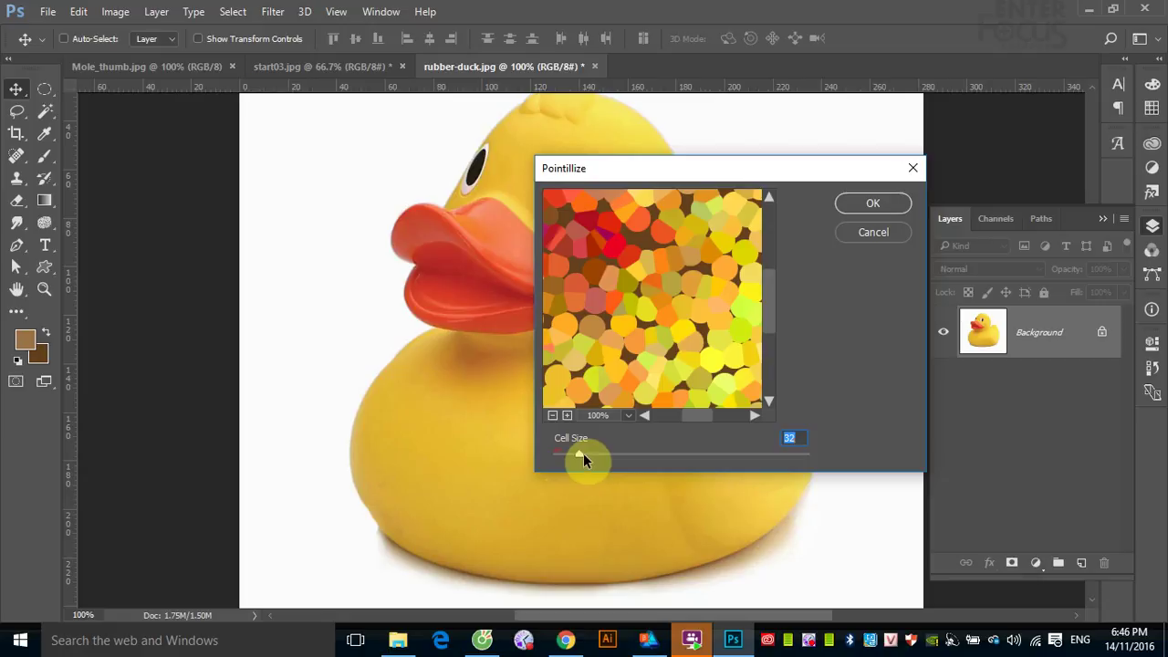
mouse_move(583, 453)
mouse_down()
mouse_move(593, 454)
mouse_move(578, 454)
mouse_up()
click(855, 207)
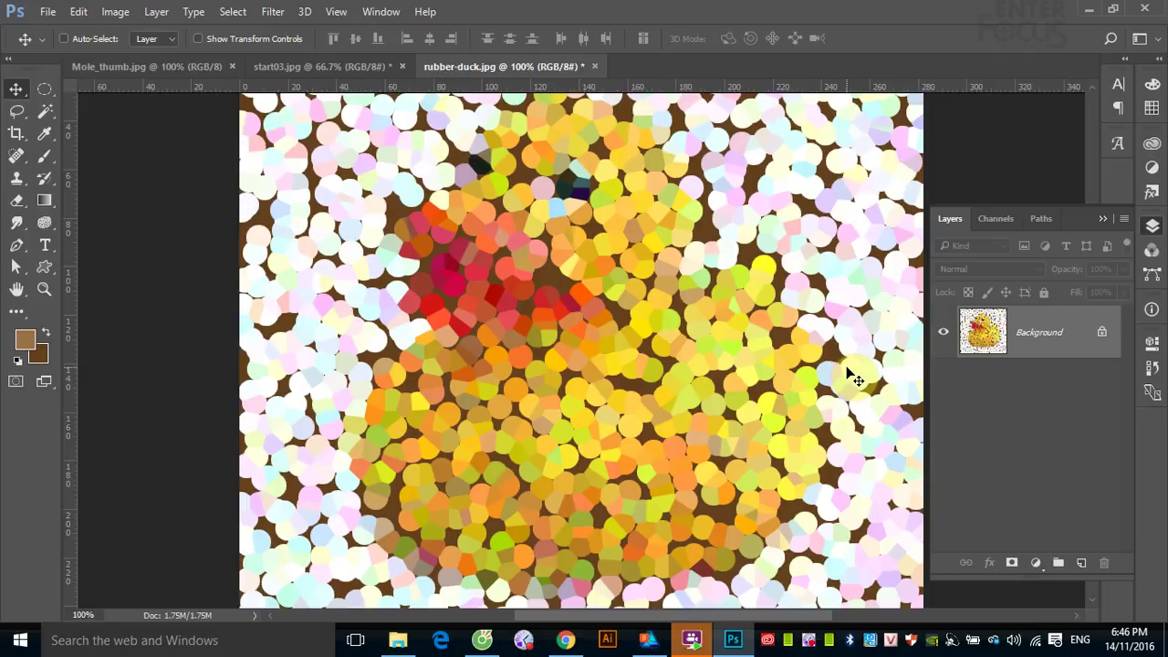
key(ctrl+minus)
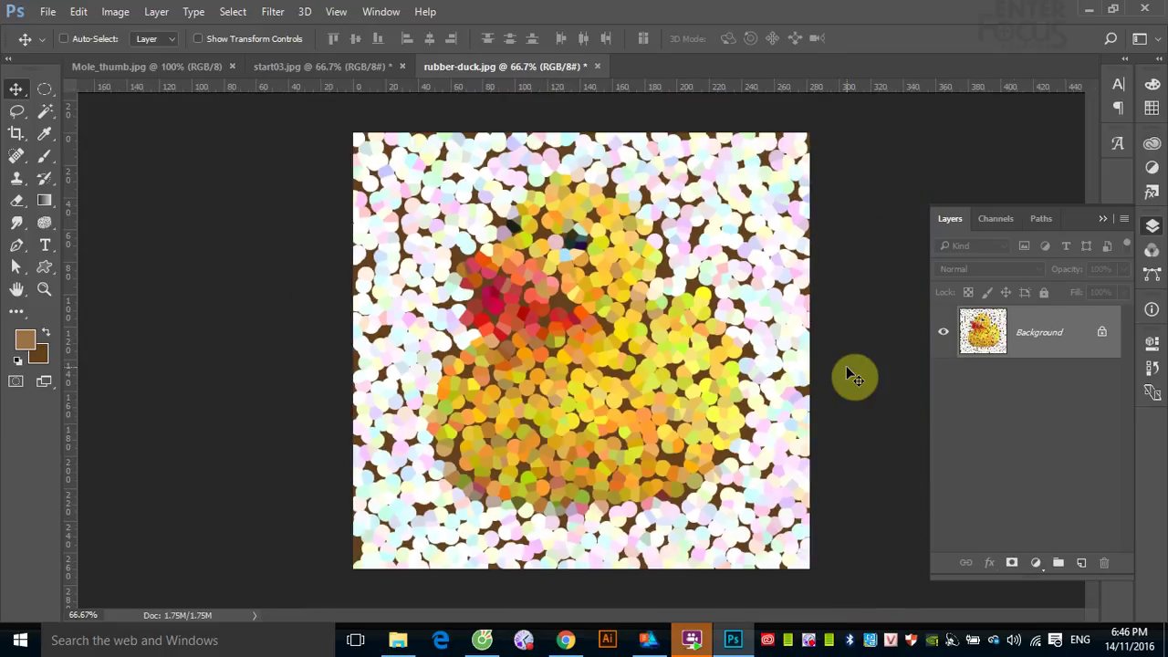
key(ctrl+z)
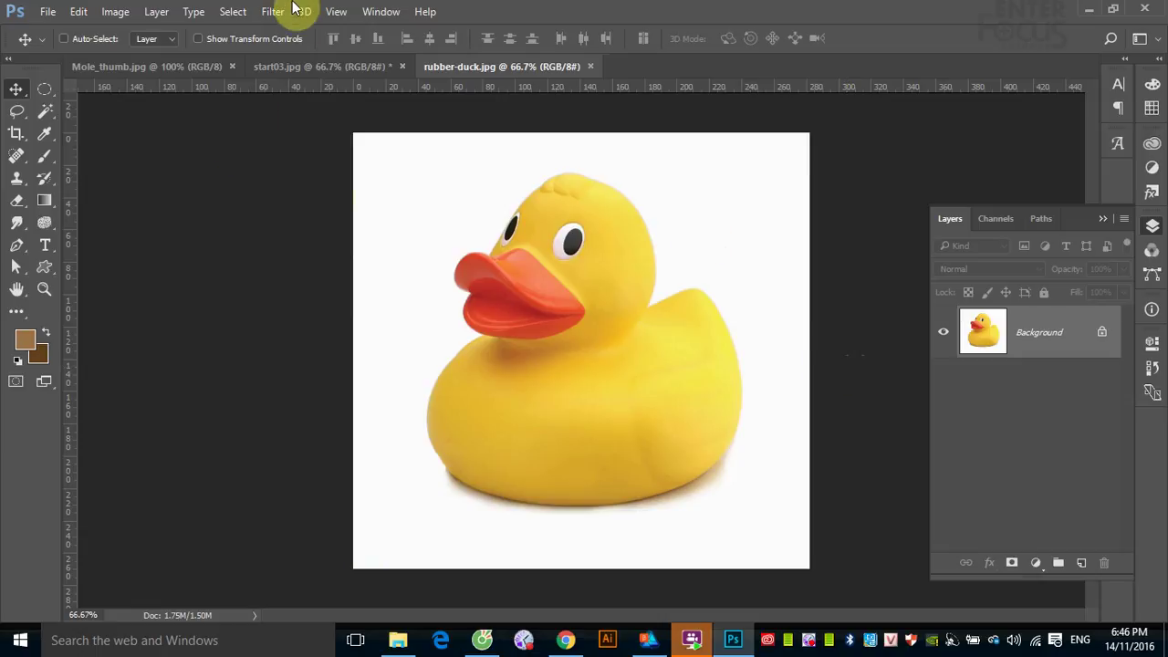
click(273, 11)
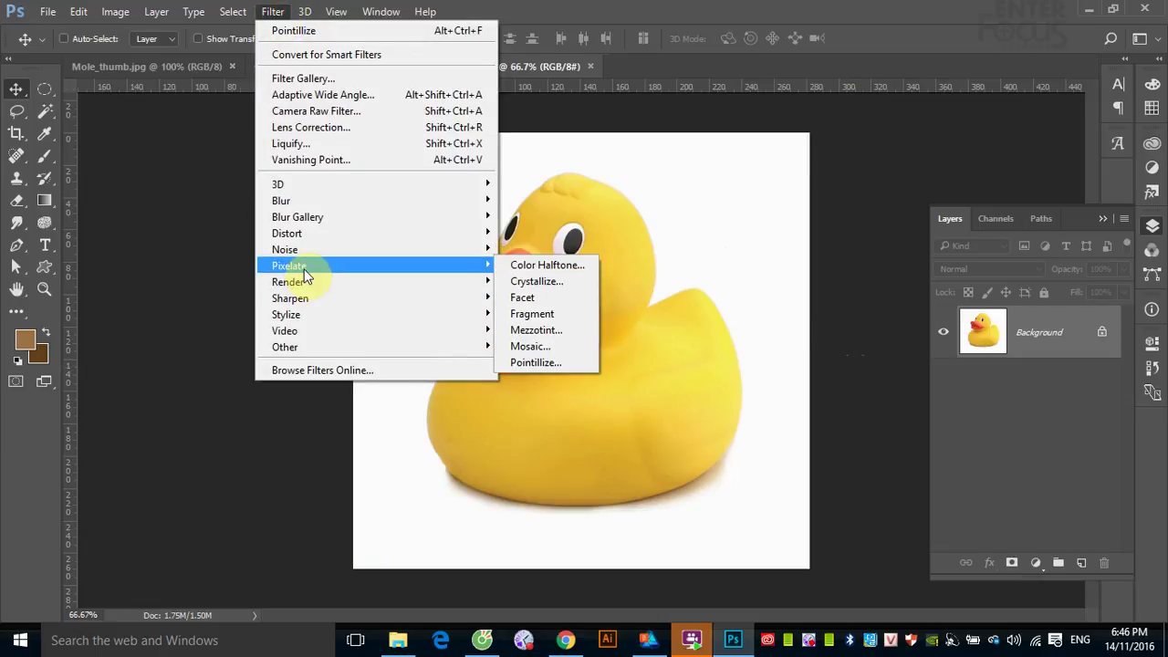
mouse_move(288, 282)
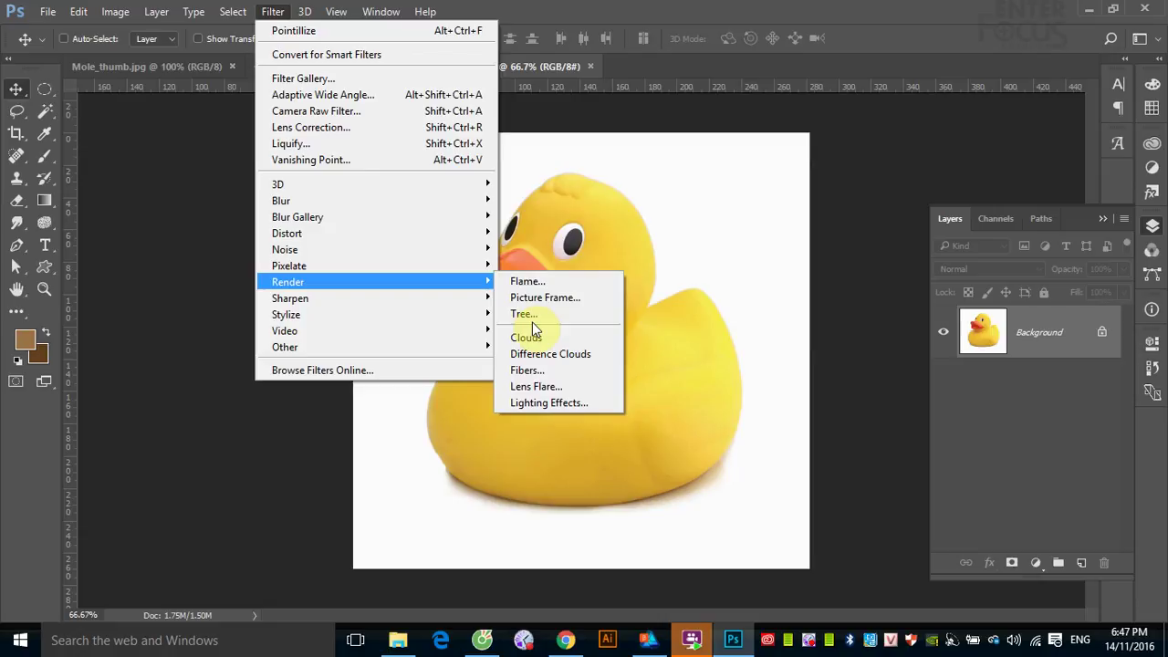
click(530, 337)
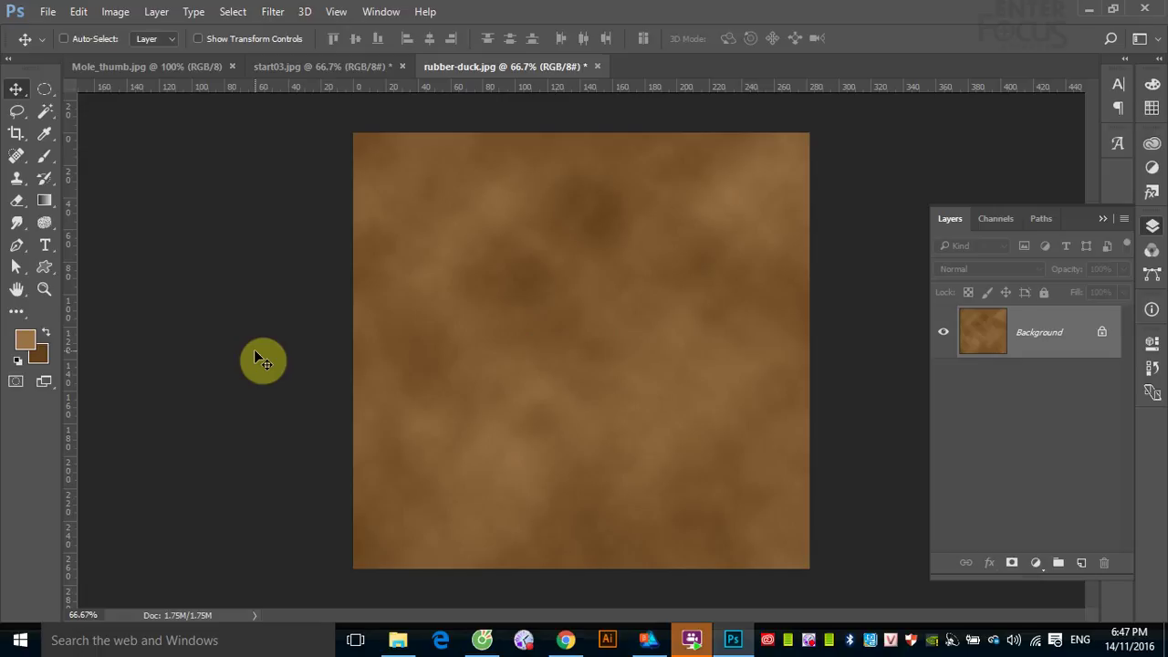
key(ctrl+z)
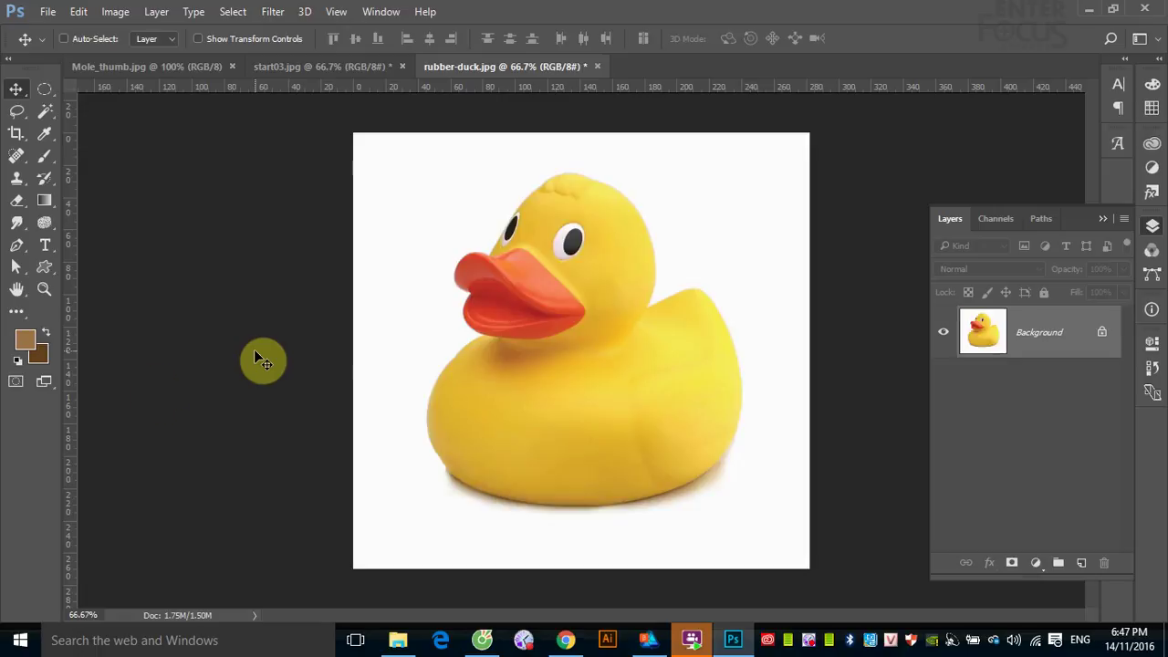
- Set the foreground colour to near-white
click(26, 341)
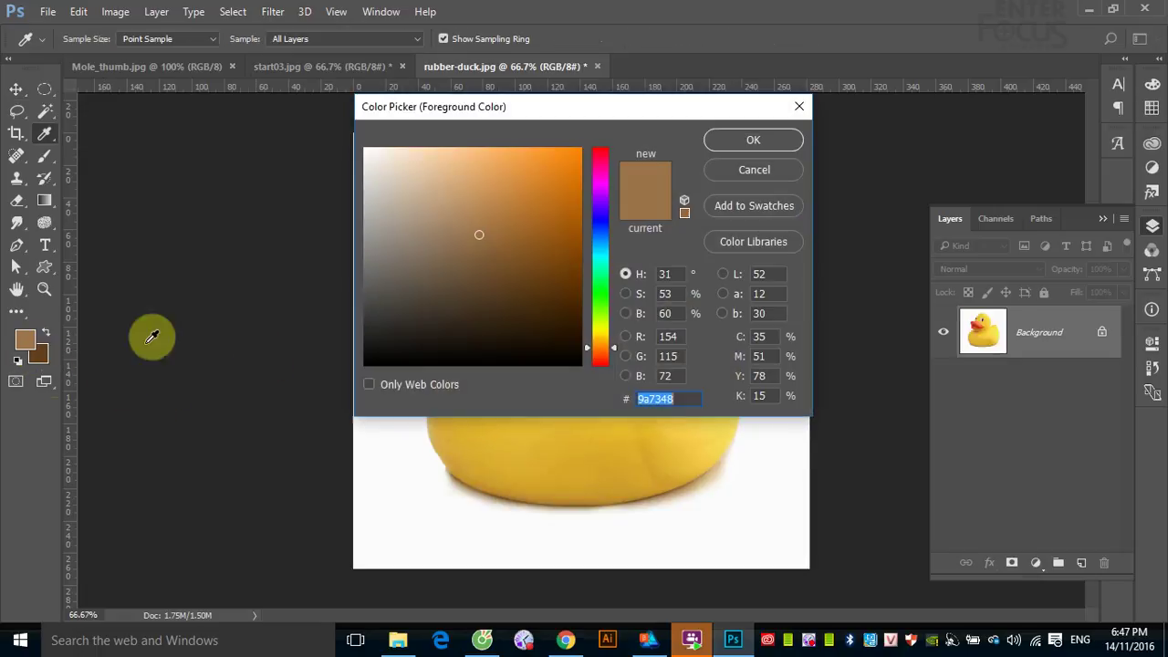
click(366, 151)
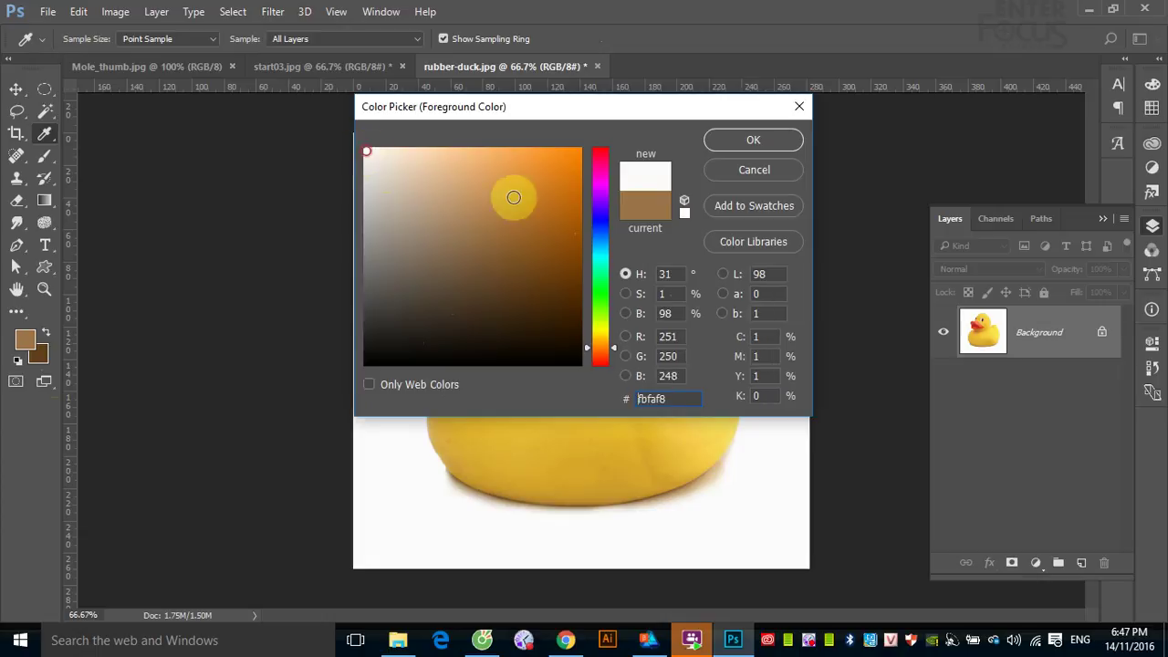
click(752, 142)
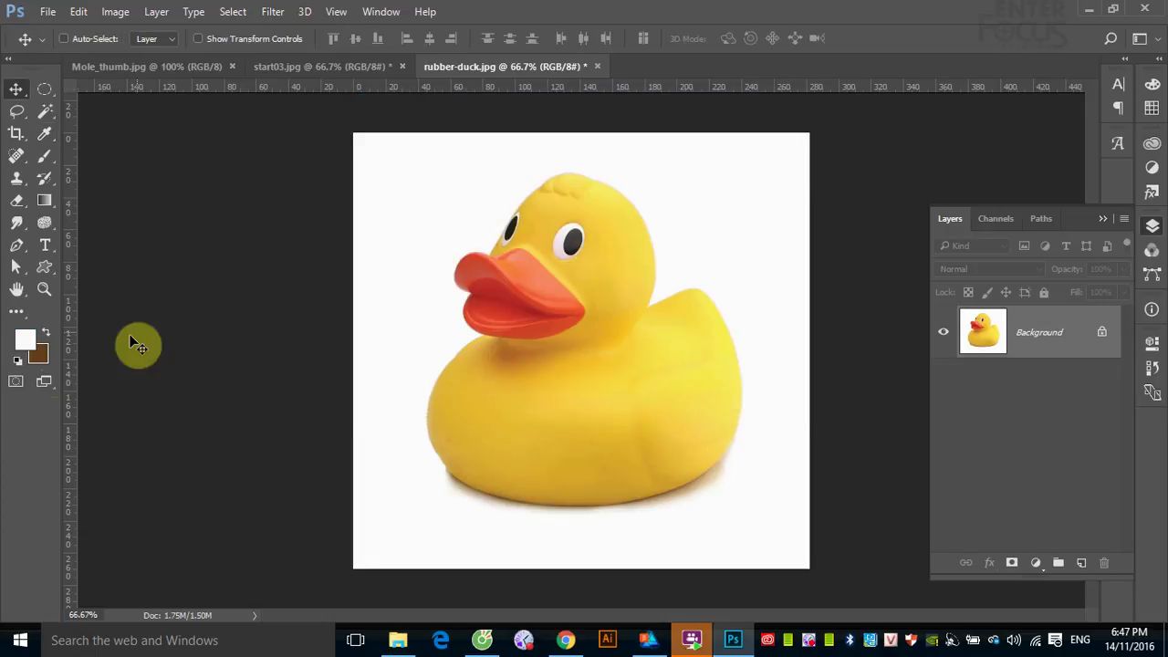
- Set the background colour to a bright saturated blue (1504fc)
click(38, 354)
click(604, 218)
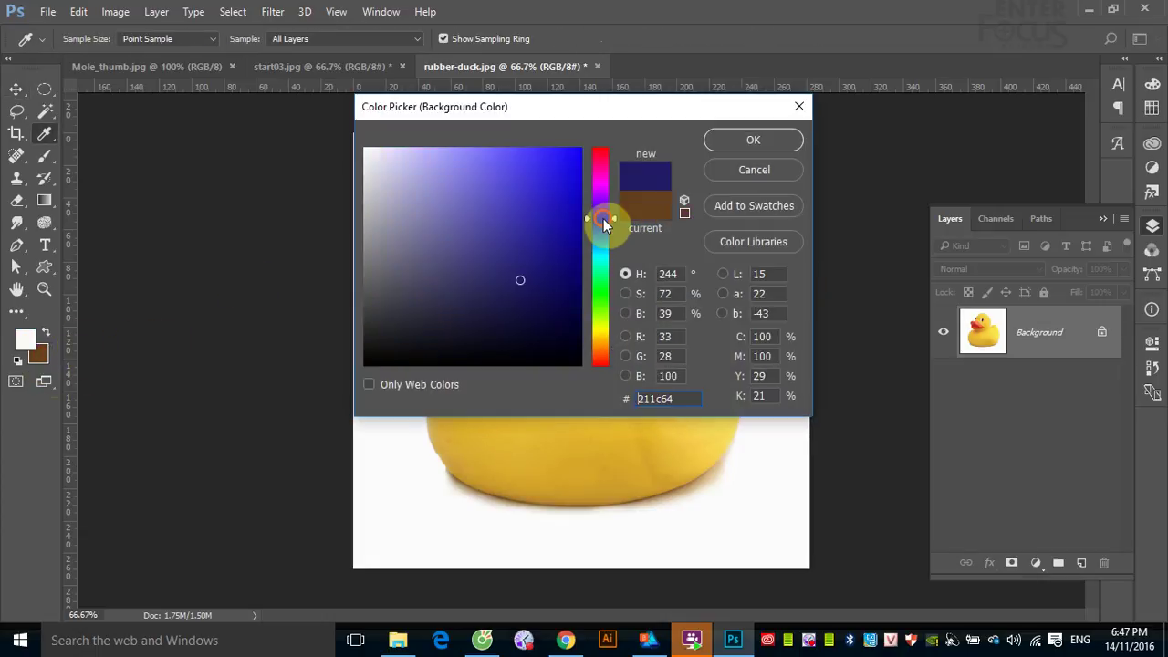
click(578, 150)
click(731, 143)
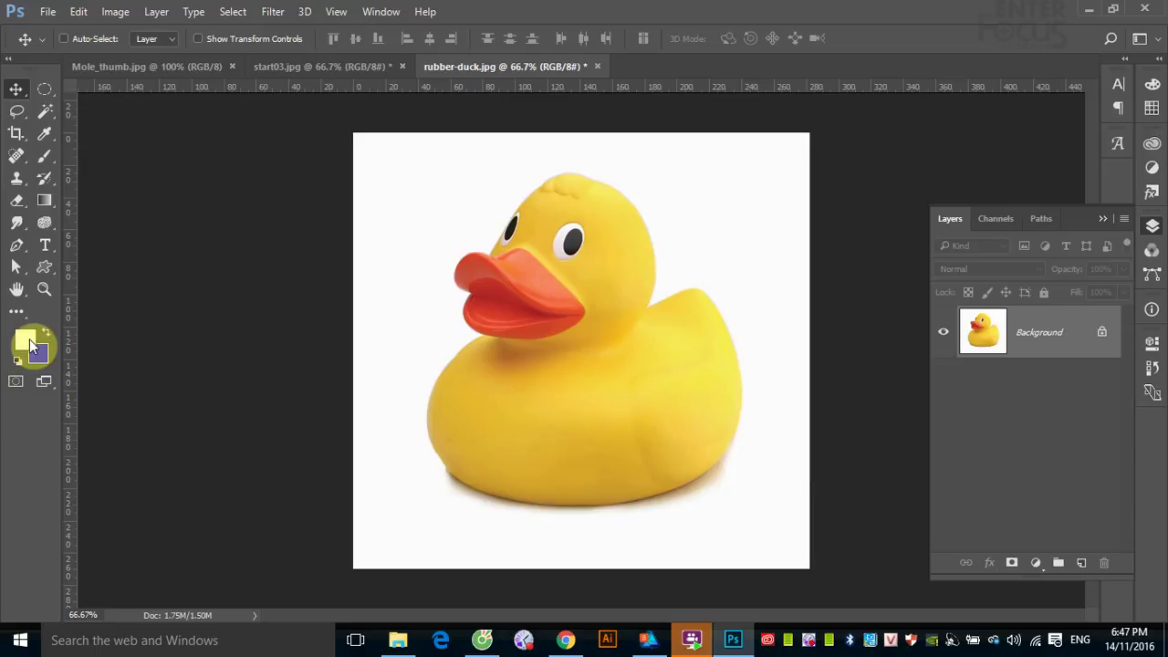
- Render blue-and-white Clouds over the duck canvas and close the accidental Search panel
click(273, 12)
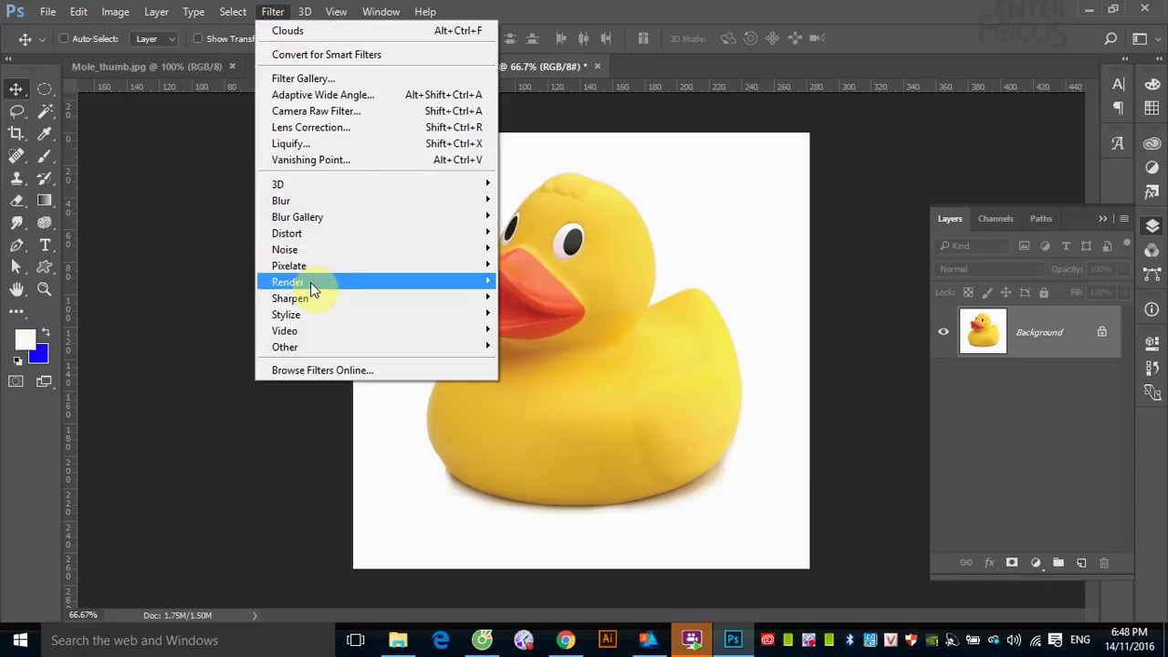
mouse_move(288, 282)
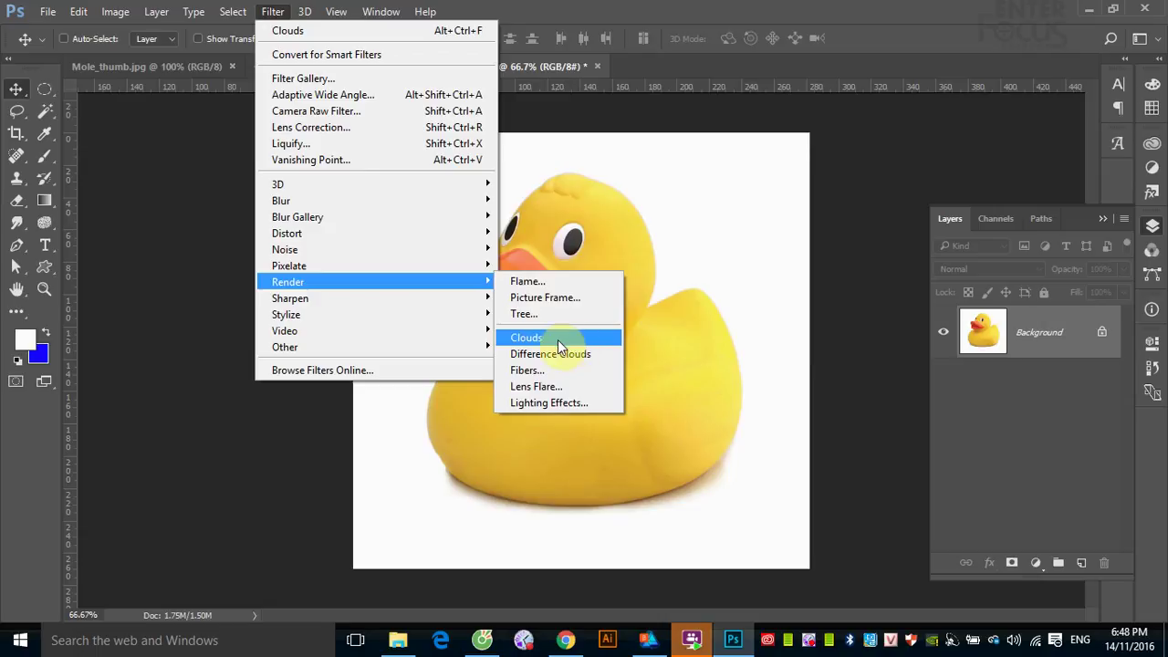
click(558, 338)
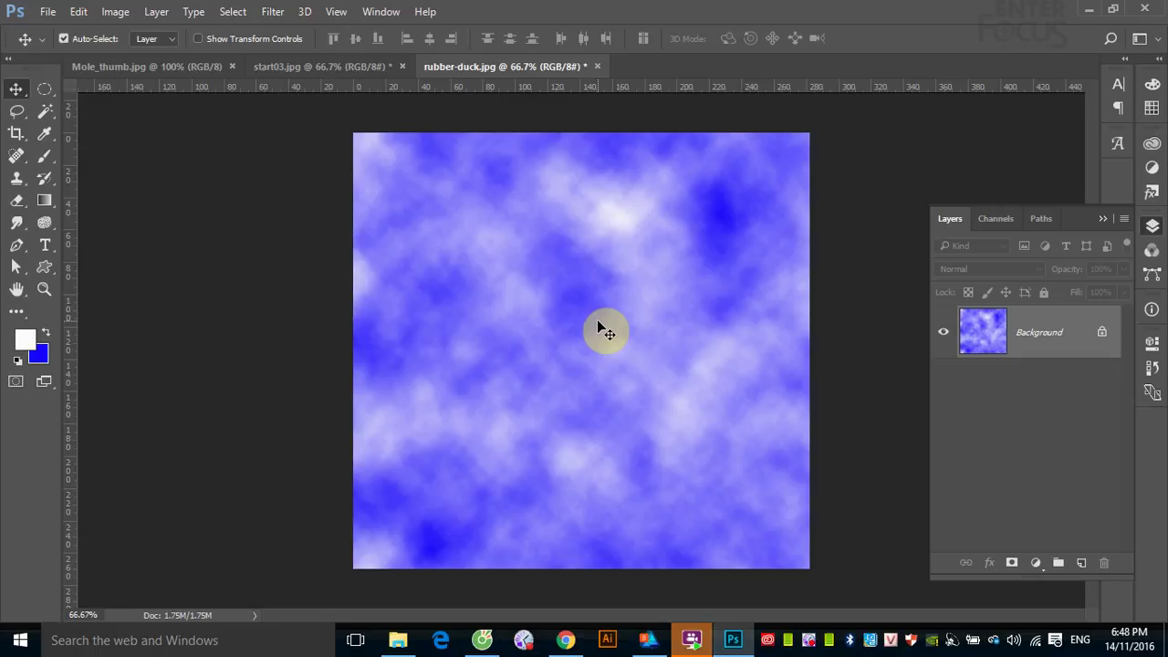
key(ctrl+f)
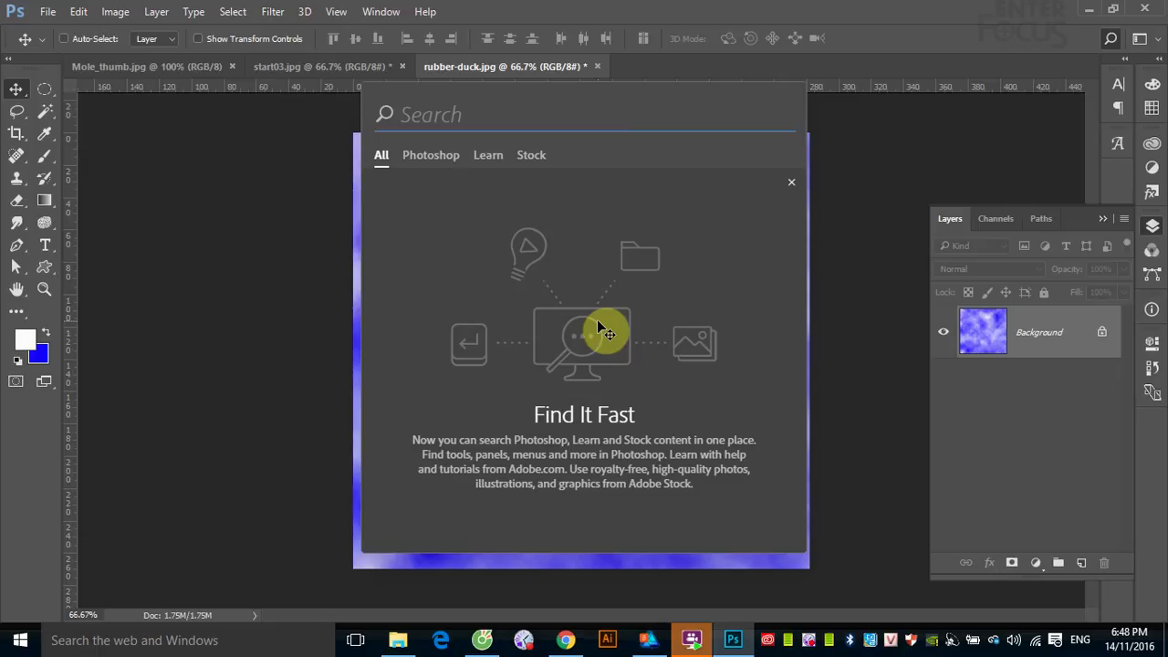
click(791, 182)
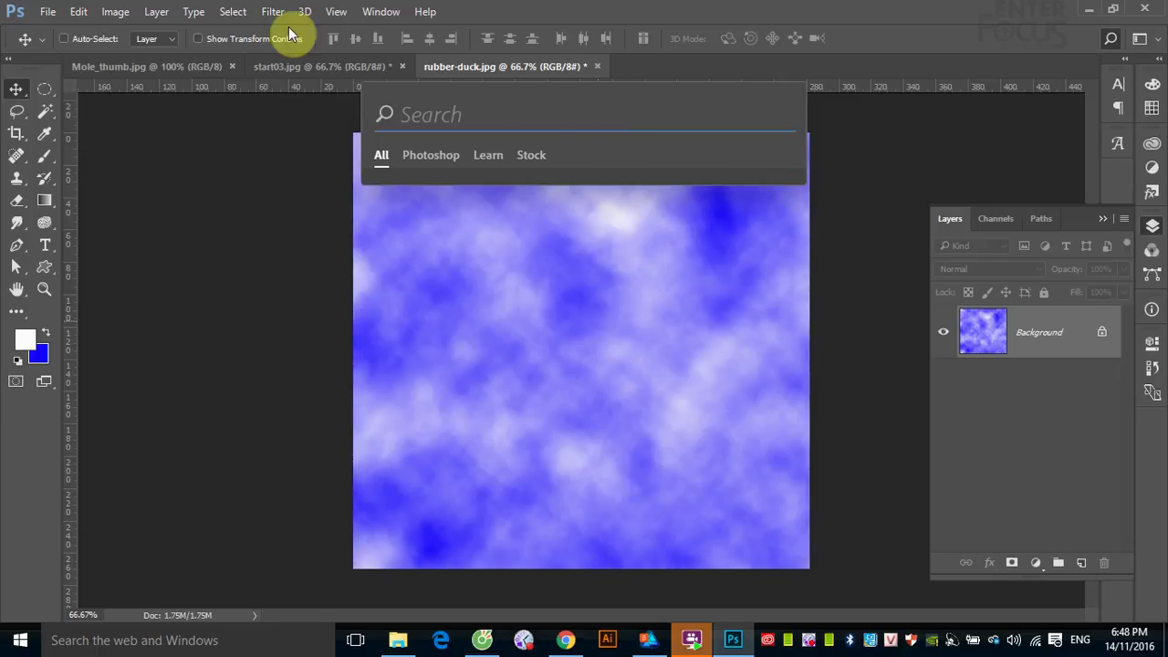
click(274, 192)
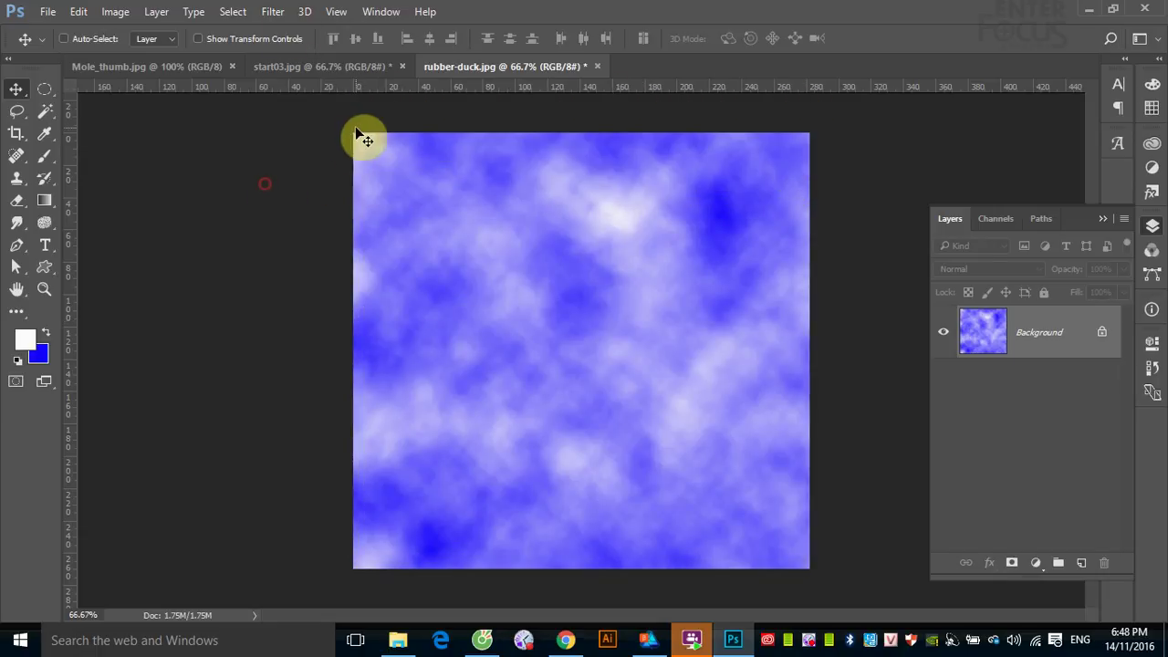
click(274, 12)
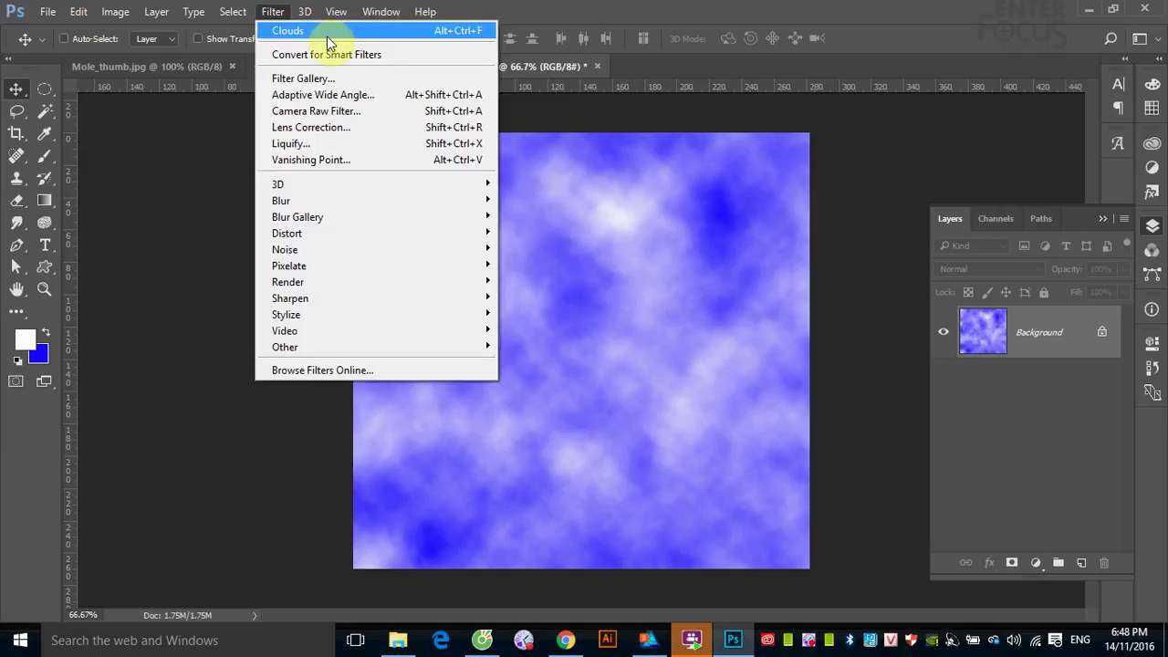
- Reapply Render Clouds repeatedly with Ctrl+F until a fresh blue-and-white pattern appears
click(478, 33)
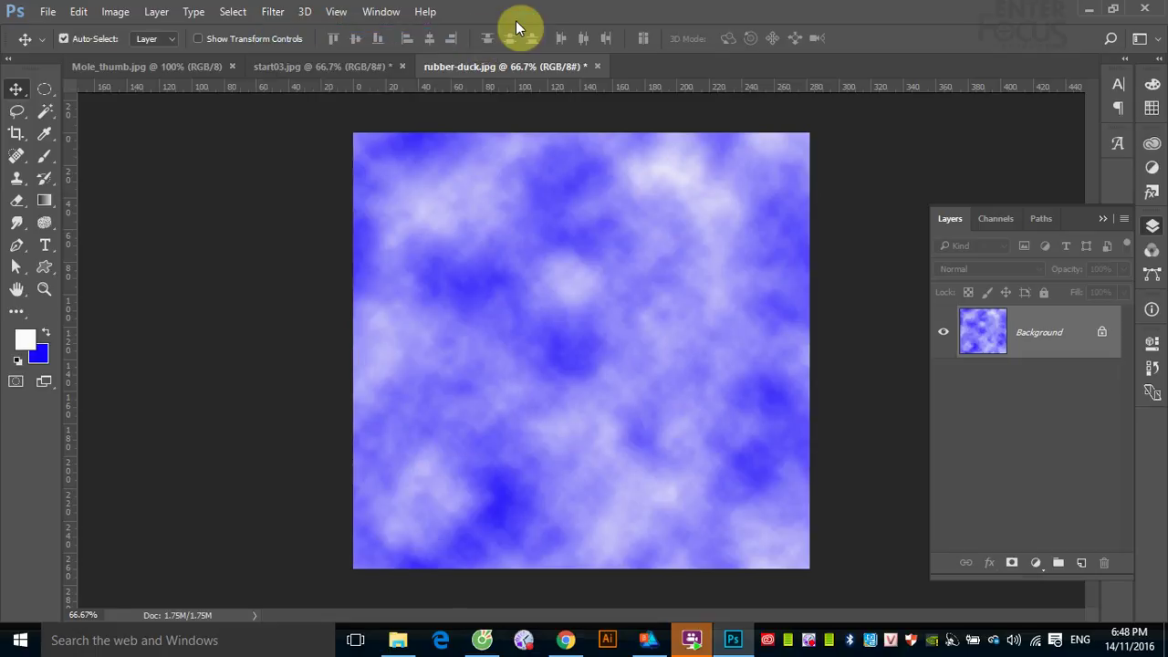
key(ctrl+f)
key(ctrl+f)
key(ctrl+f)
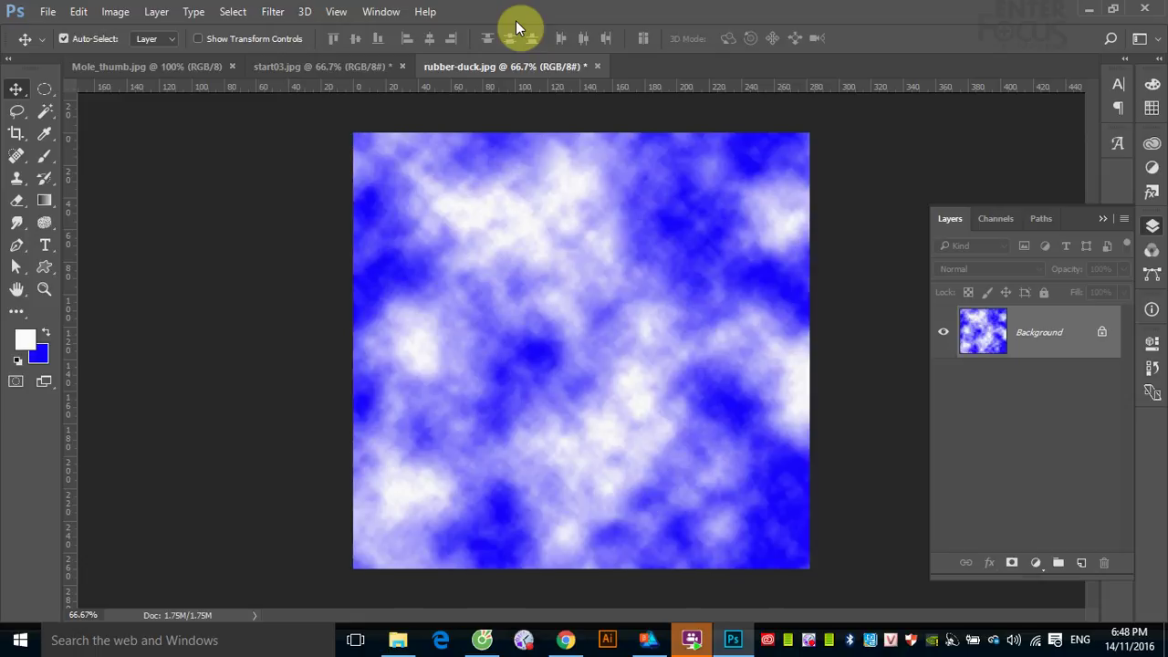
key(ctrl+f)
key(ctrl+f)
key(ctrl+f)
key(ctrl+f)
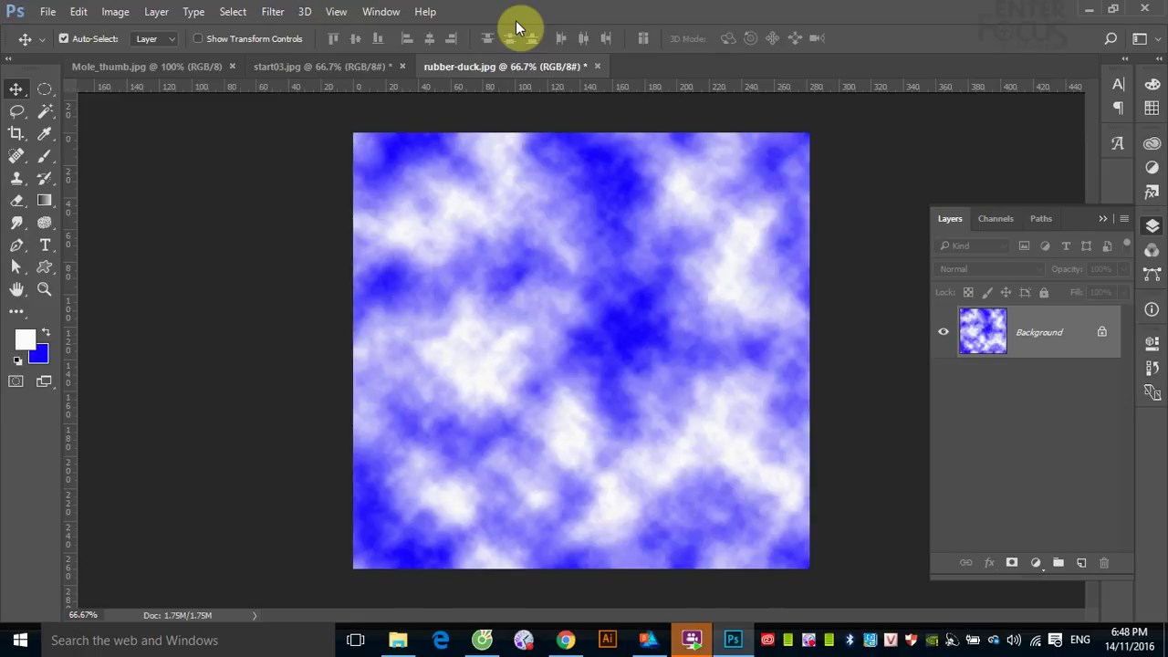
key(ctrl+f)
key(ctrl+f)
key(ctrl+f)
key(ctrl+f)
key(ctrl+f)
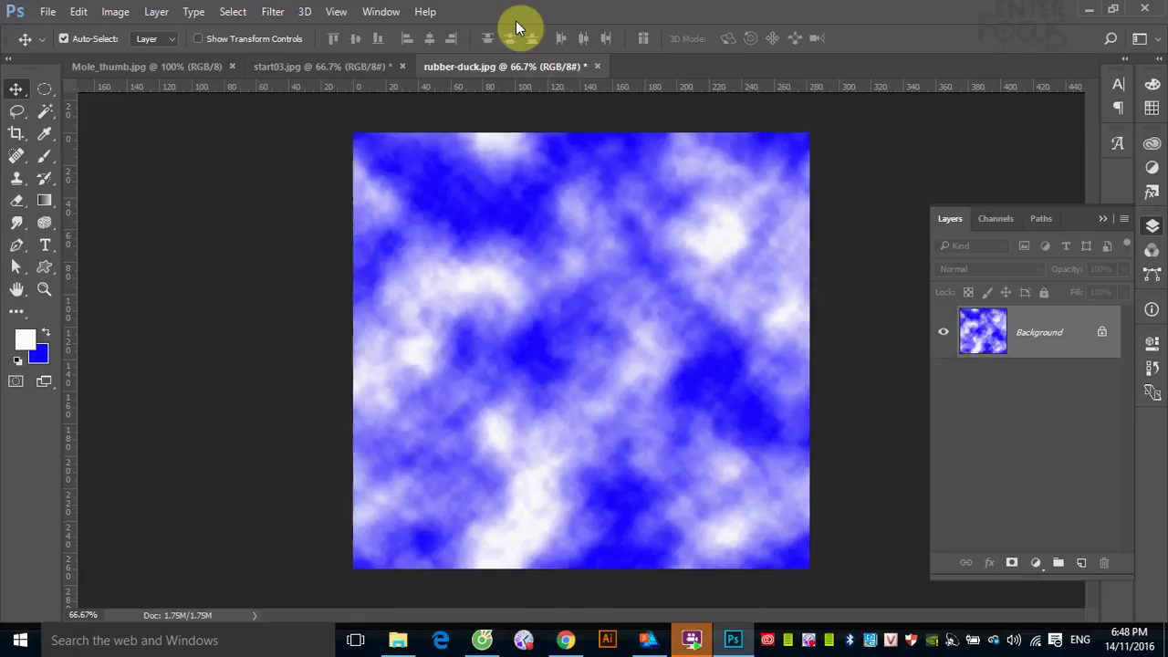
key(ctrl+f)
key(ctrl+f)
key(ctrl+f)
key(ctrl+f)
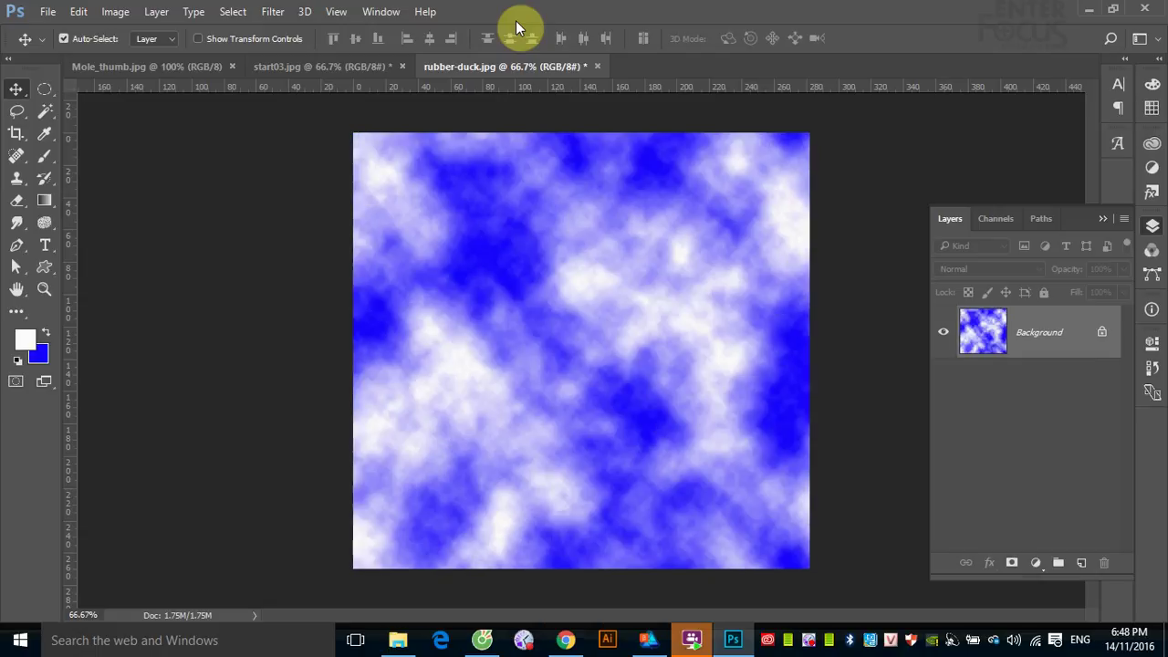
key(ctrl+f)
key(ctrl+f)
key(ctrl+f)
key(ctrl+f)
key(ctrl+f)
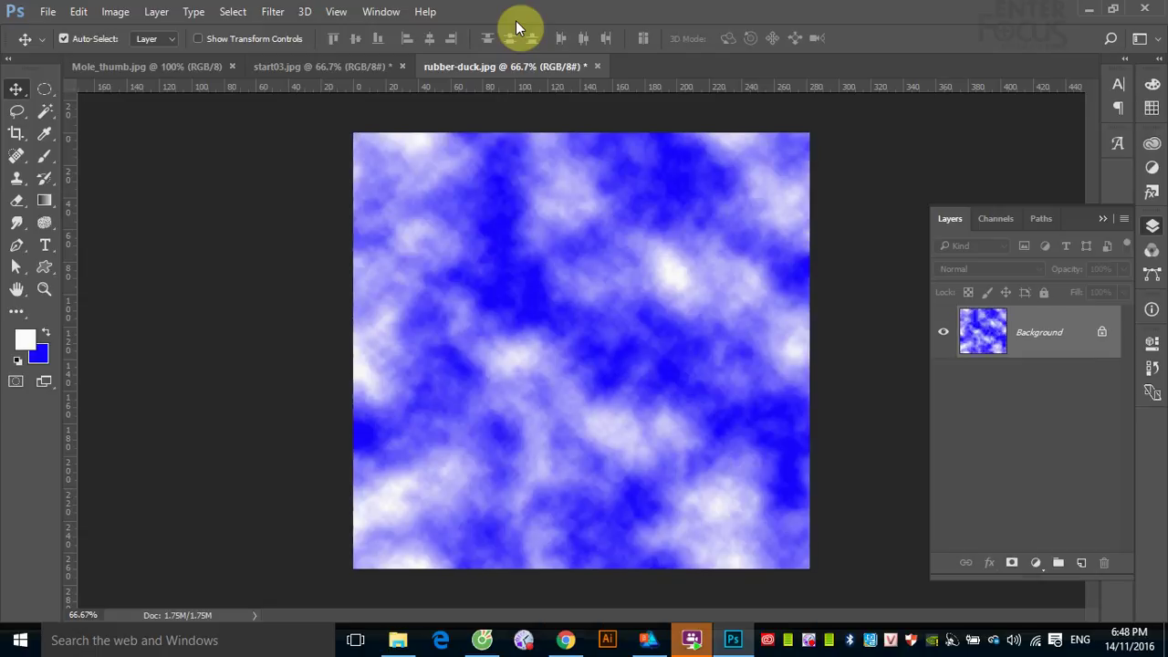
key(ctrl+f)
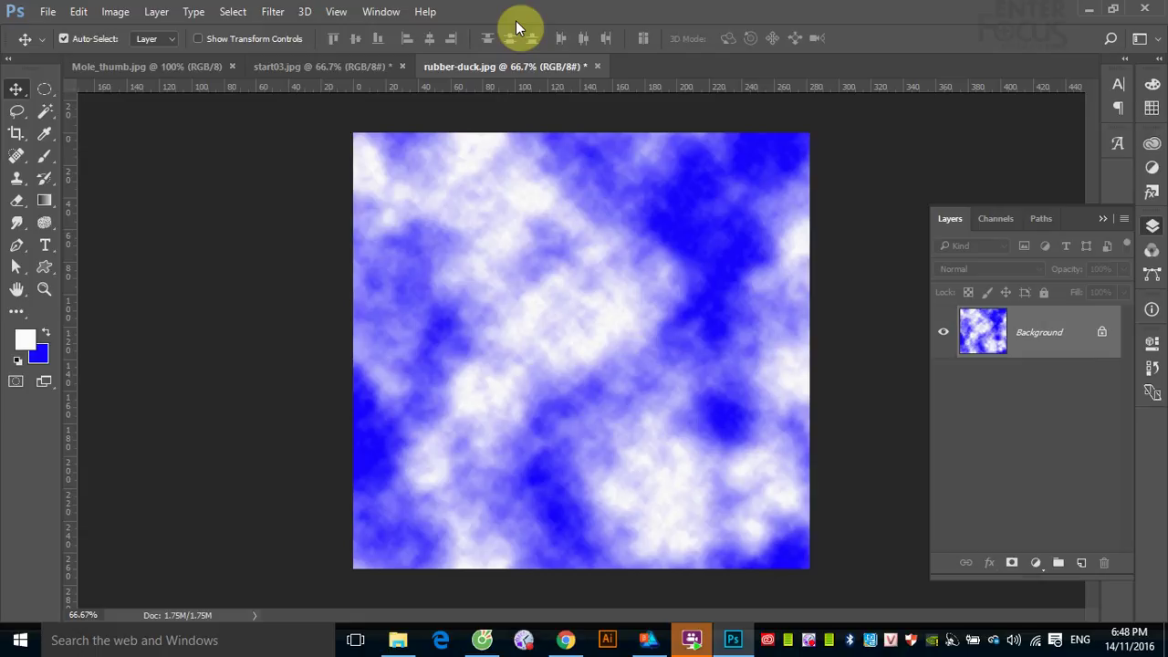
key(ctrl+f)
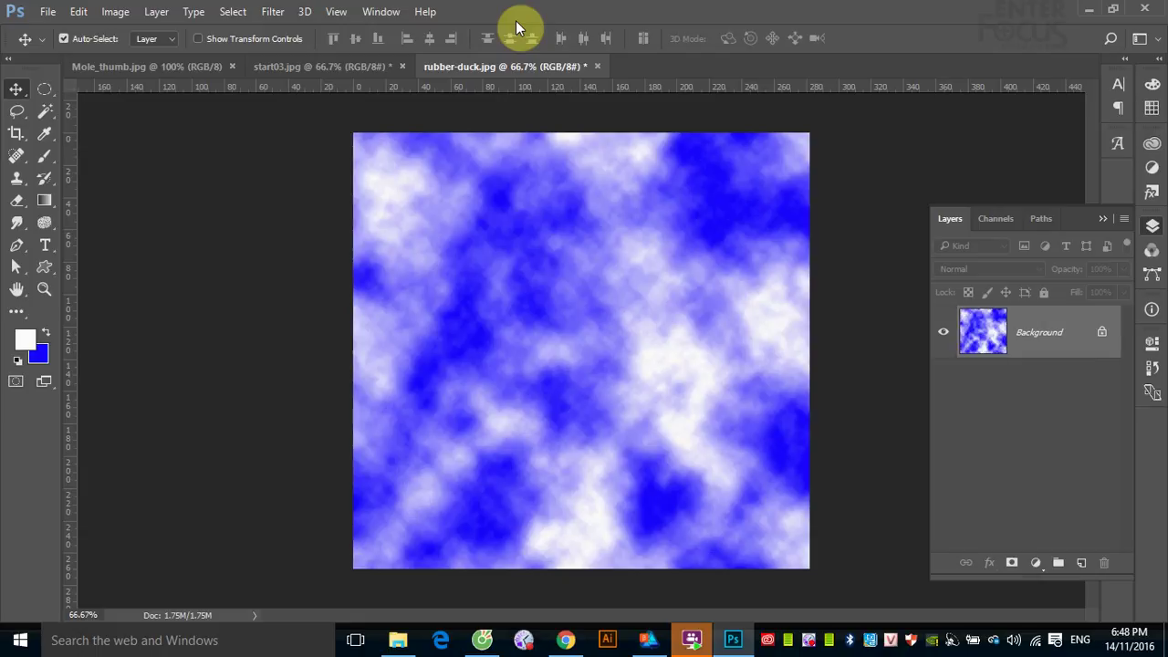
key(ctrl)
- Apply Render > Difference Clouds, turning the clouds into a yellow-and-black marbled texture
click(270, 13)
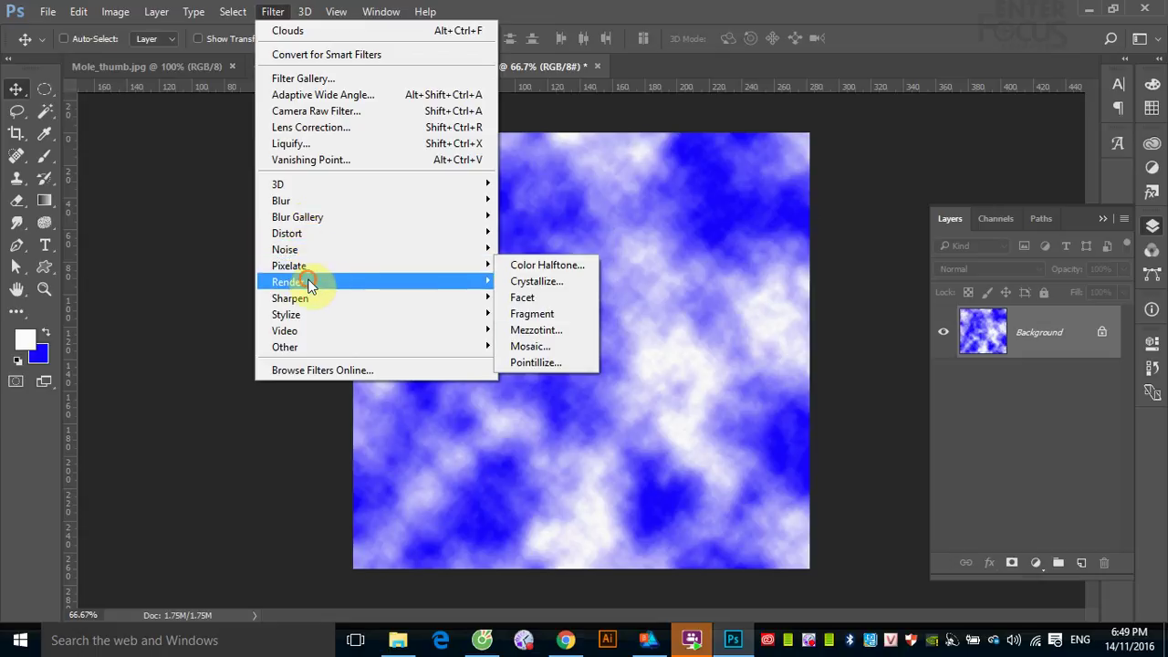
mouse_move(288, 282)
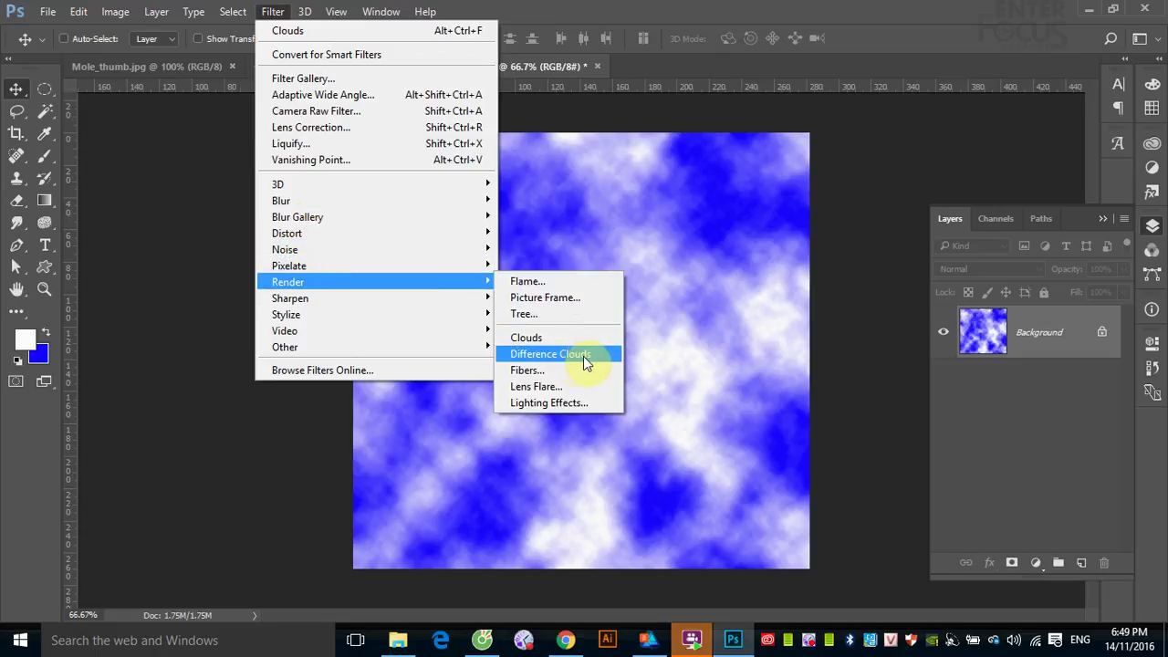
click(586, 362)
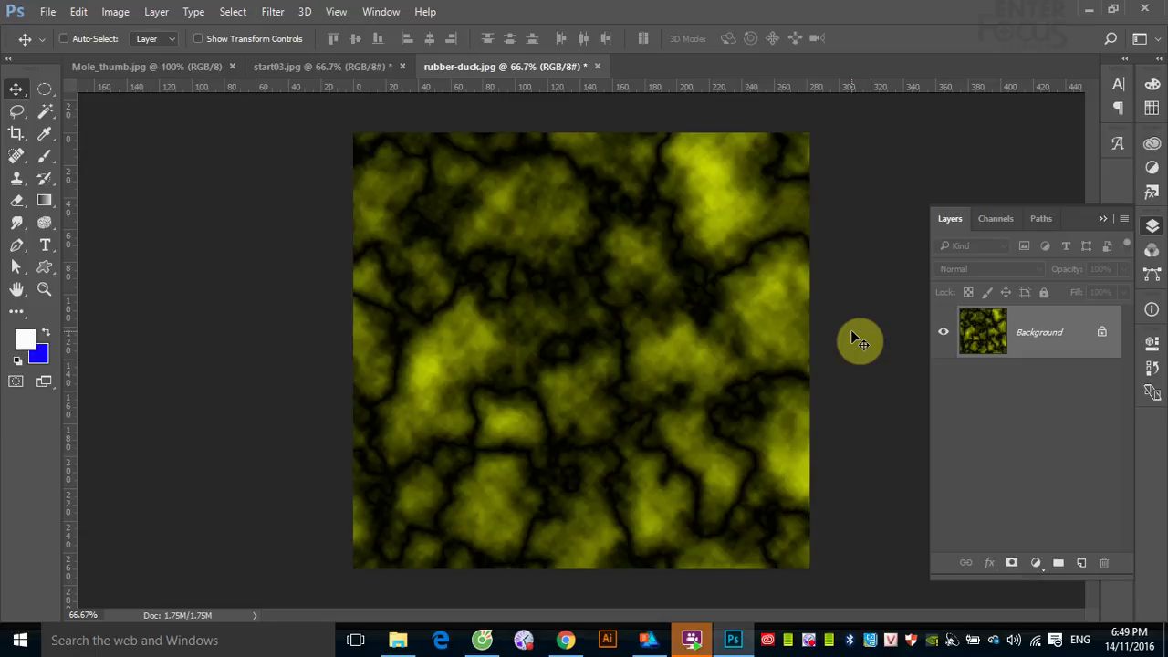
- Switch to the Mole_thumb.jpg photo and add a new empty layer
click(279, 68)
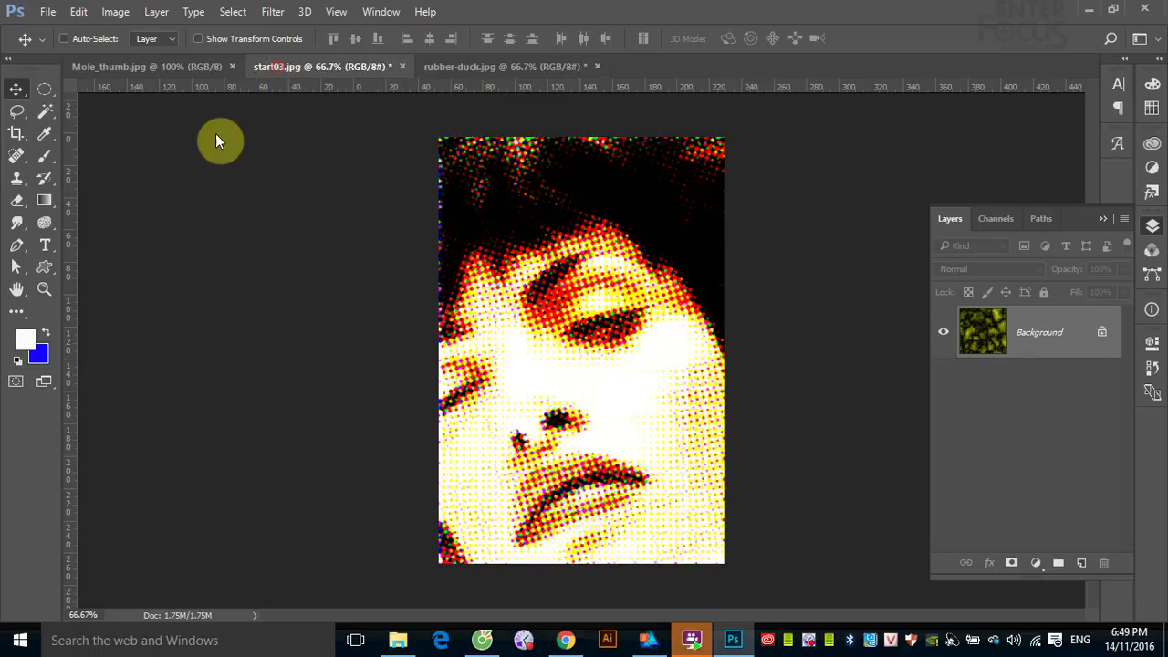
click(125, 66)
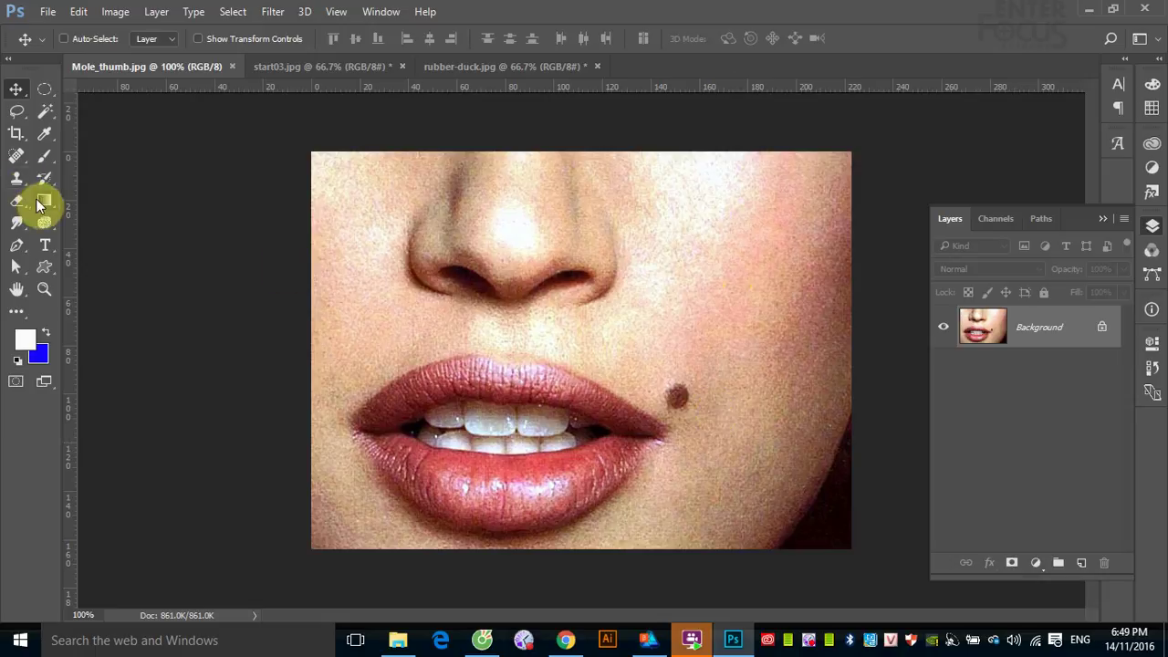
click(1083, 563)
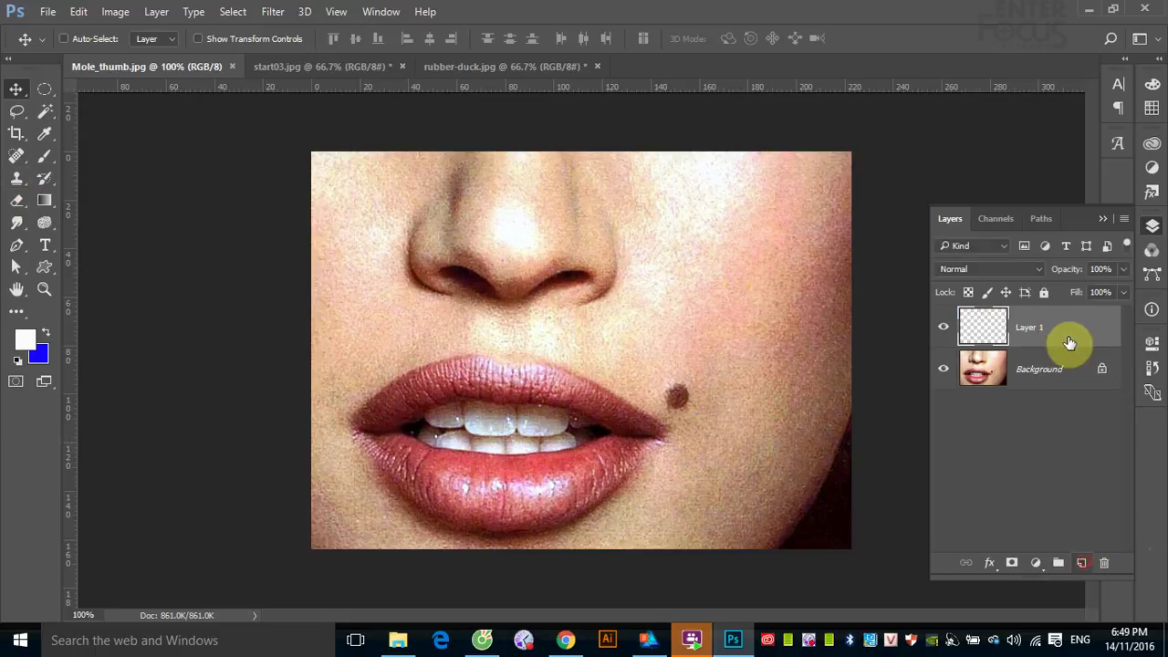
- Fill a large circular selection with the blue colour, covering nearly the whole face
click(45, 88)
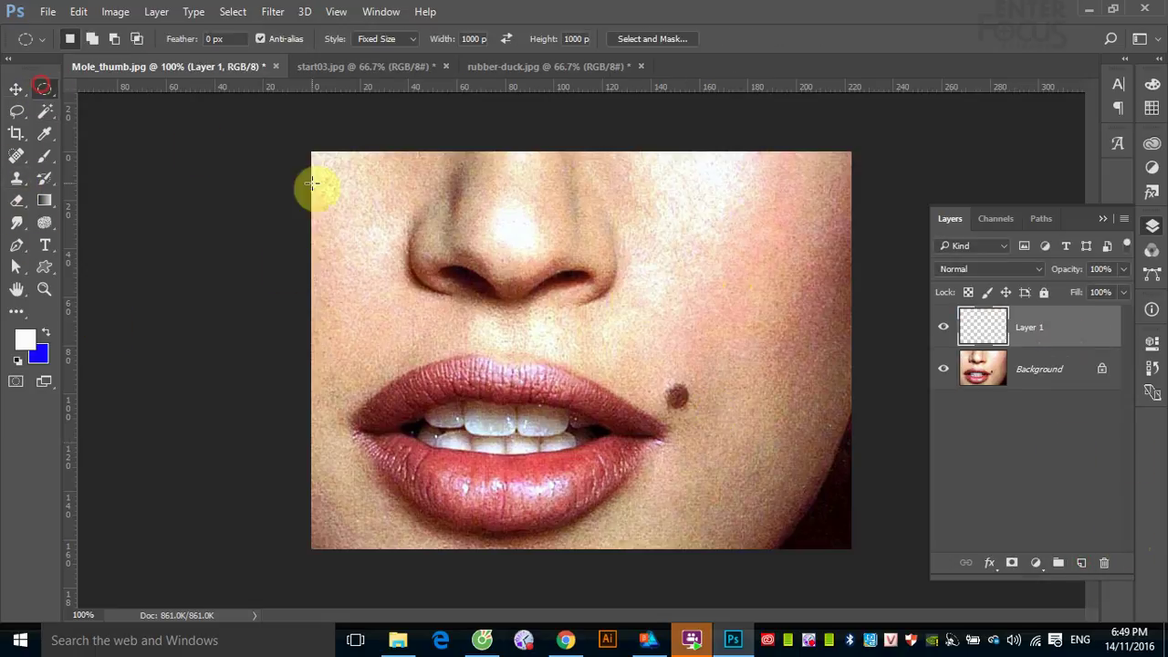
mouse_move(374, 243)
mouse_down()
mouse_move(379, 262)
mouse_move(484, 246)
mouse_up()
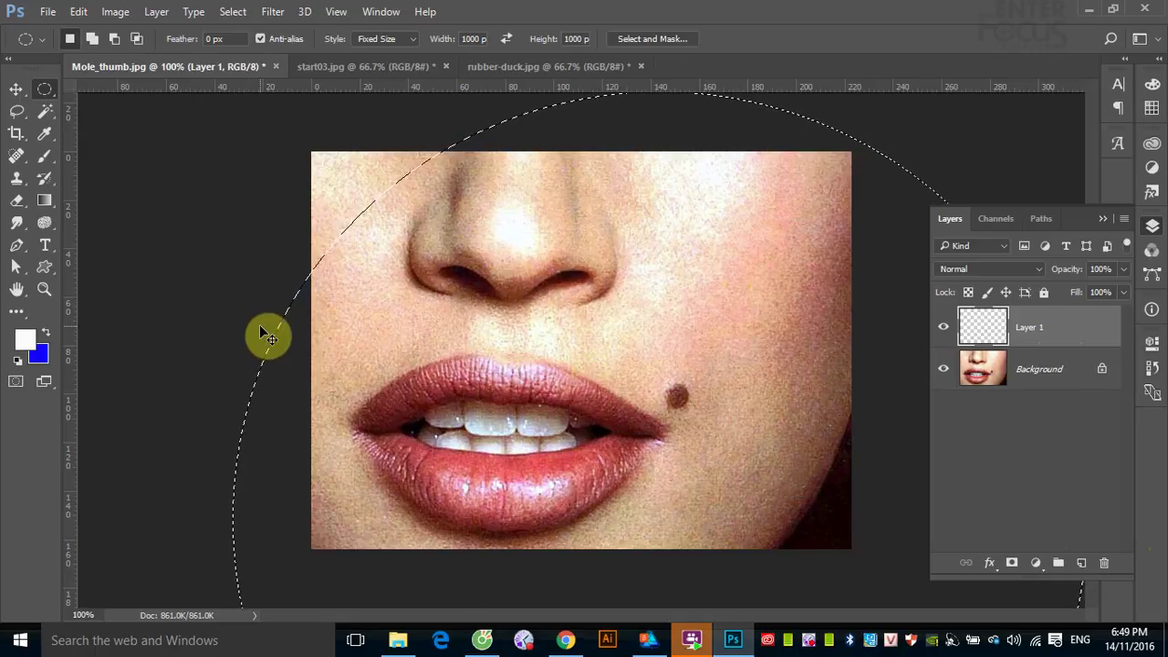
key(alt+BackSpace)
key(ctrl+d)
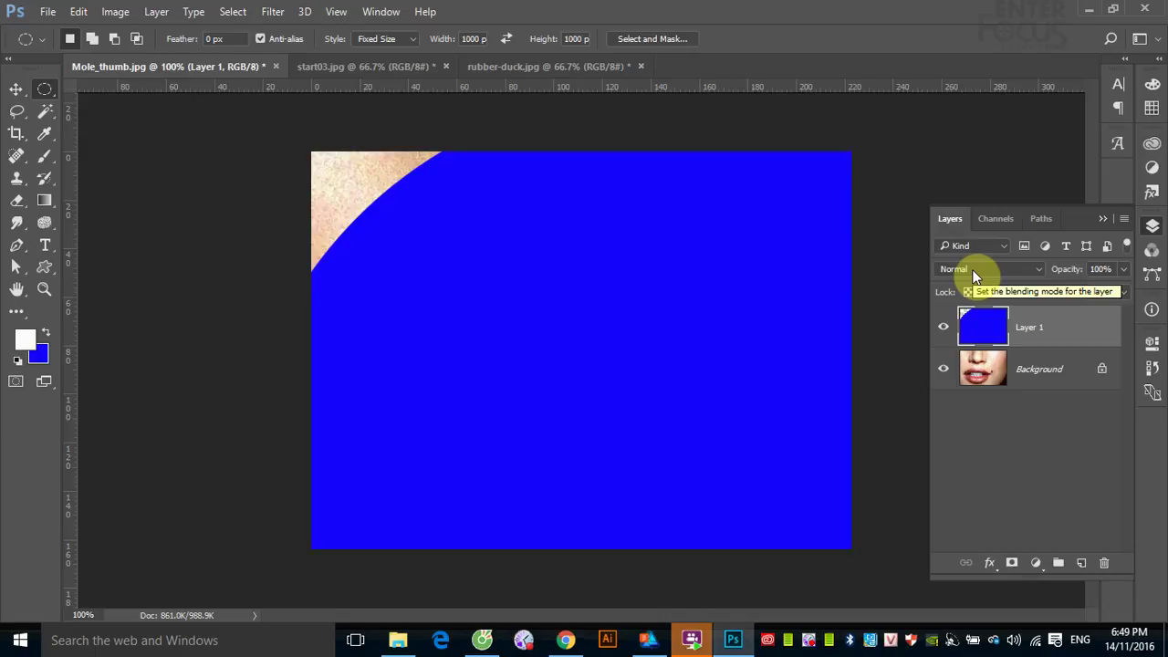
- Try Darken blending on the blue layer, then switch it to Screen
click(1041, 271)
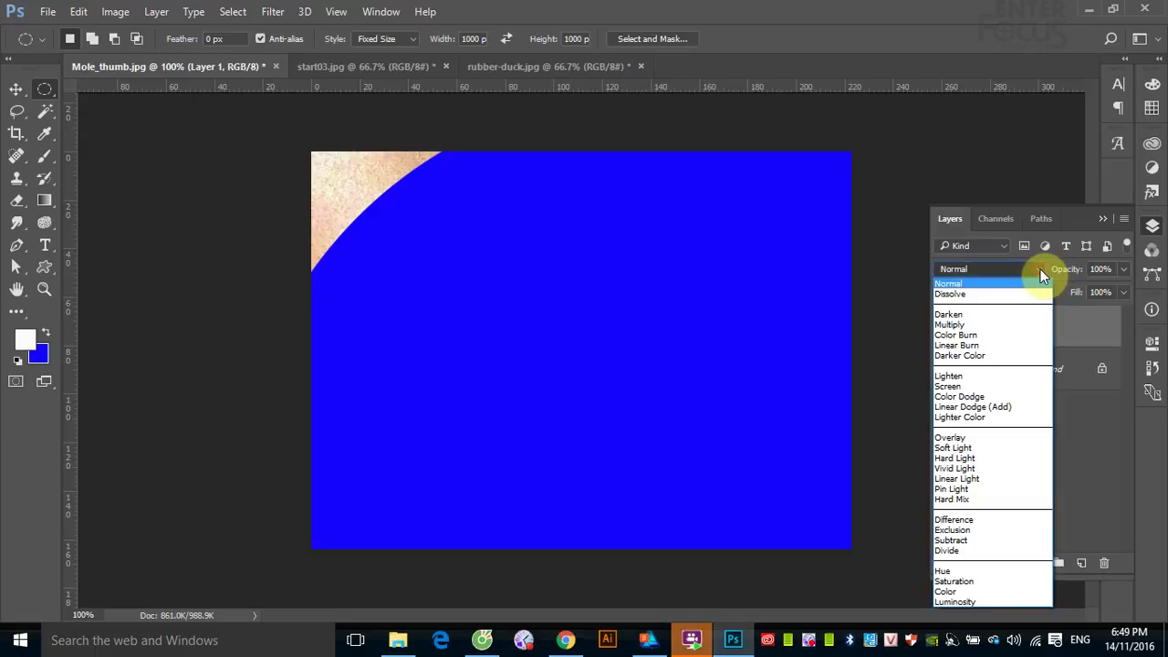
click(970, 315)
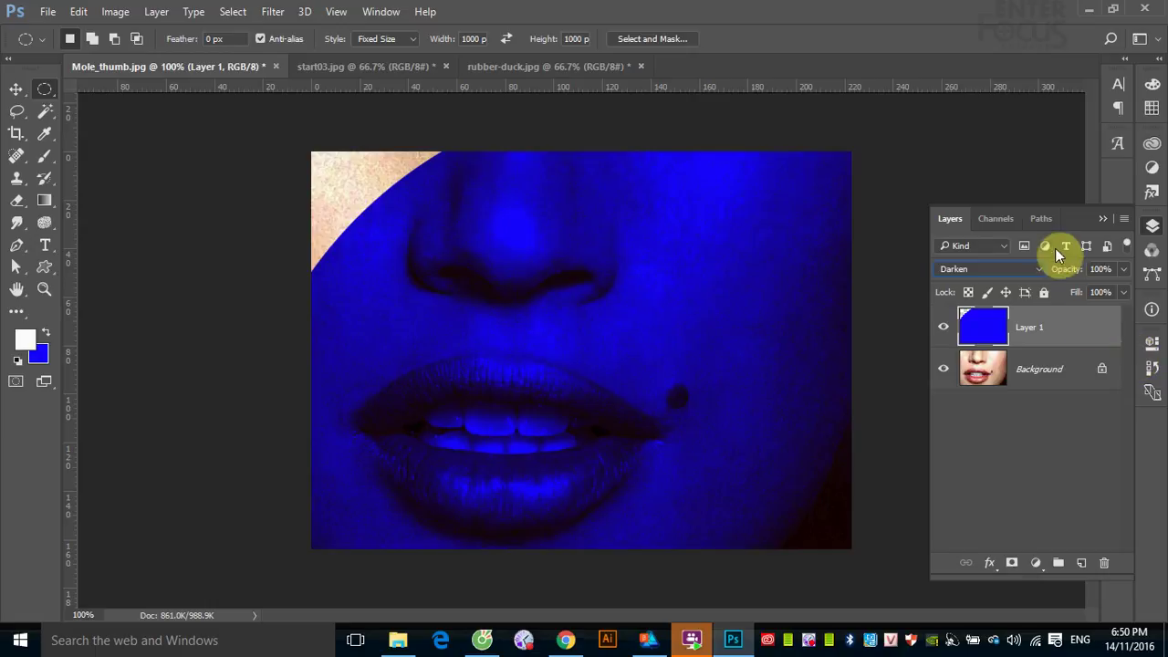
click(1036, 267)
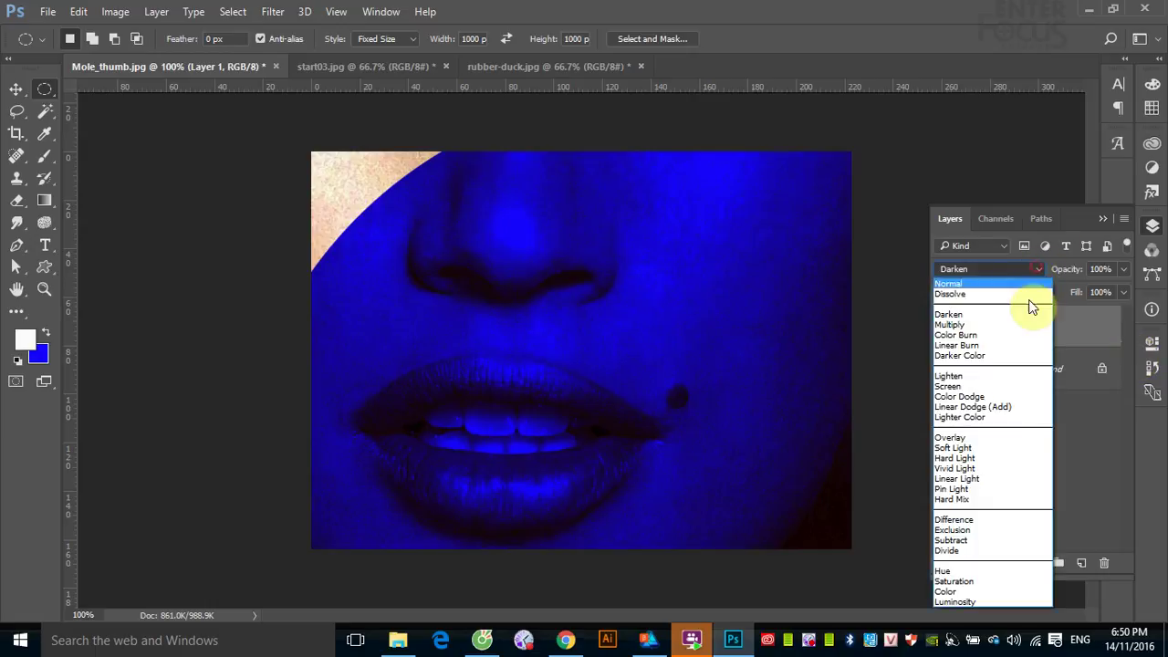
click(1002, 396)
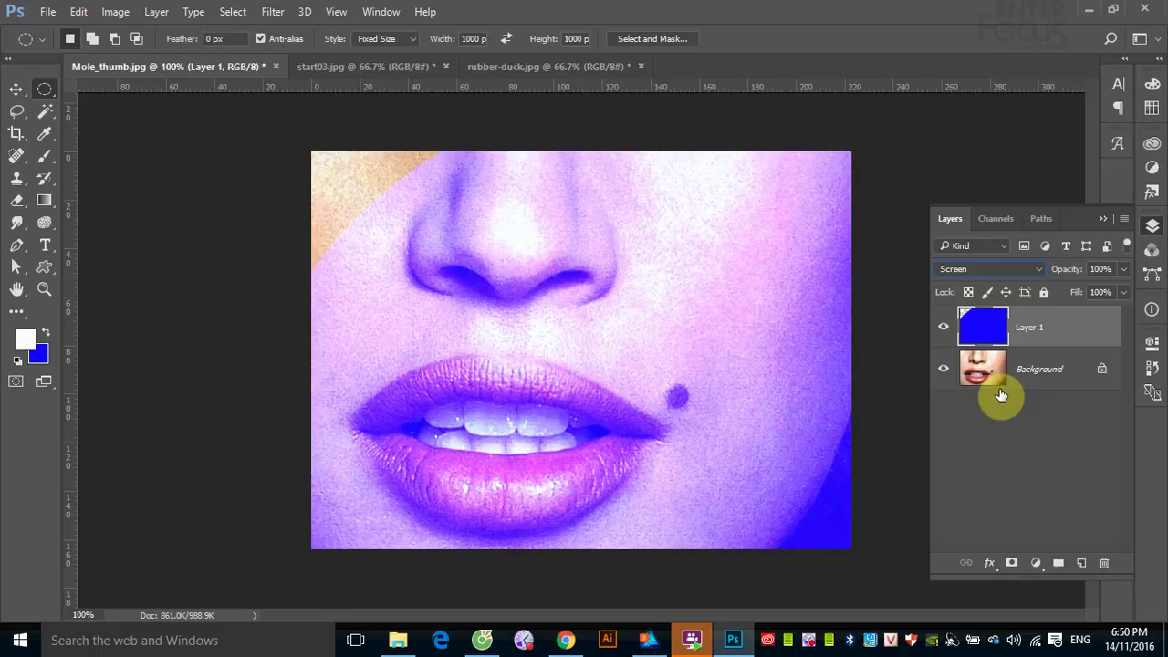
- Set the blue layer's blend mode to Difference, then return to rubber-duck.jpg
click(1038, 270)
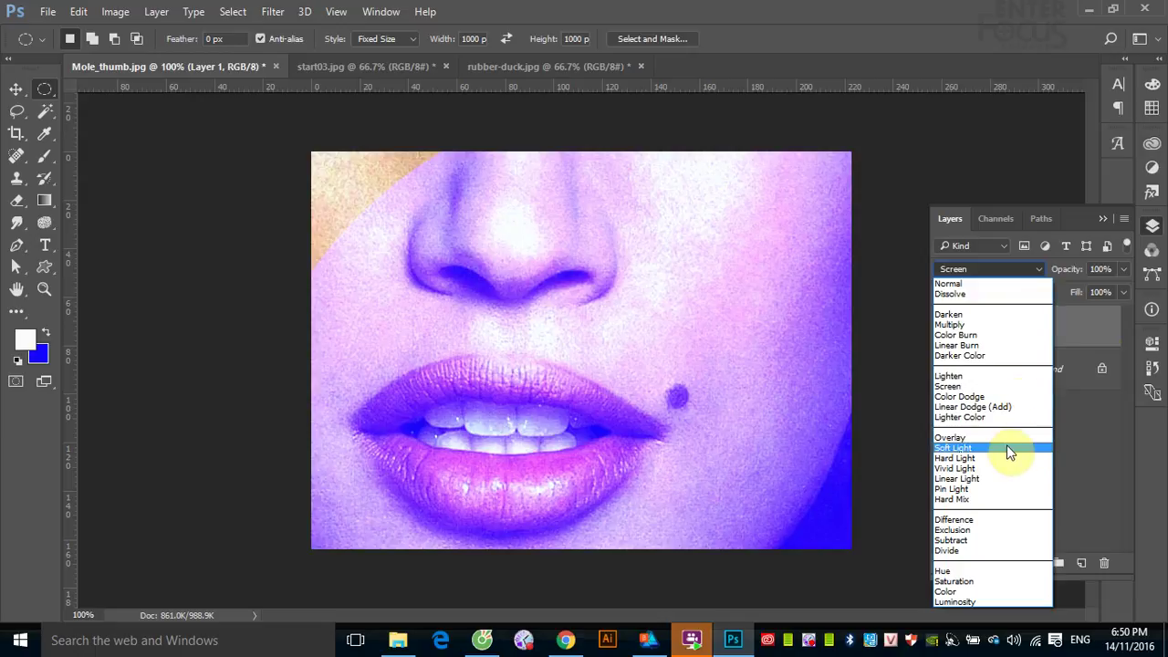
click(983, 520)
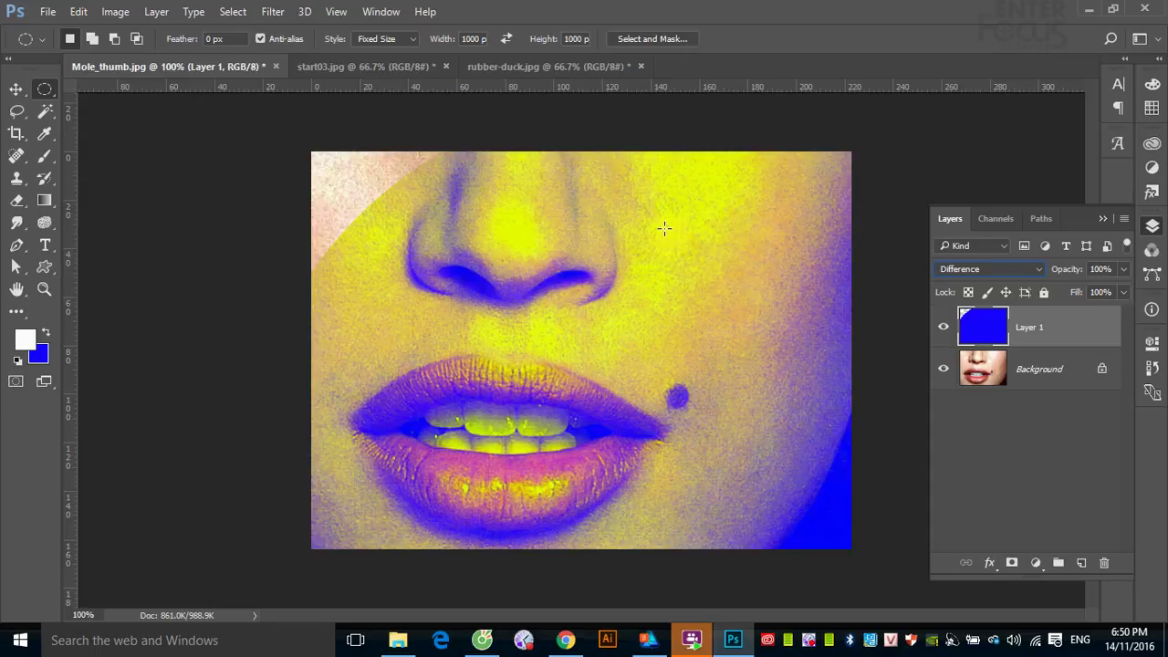
click(540, 66)
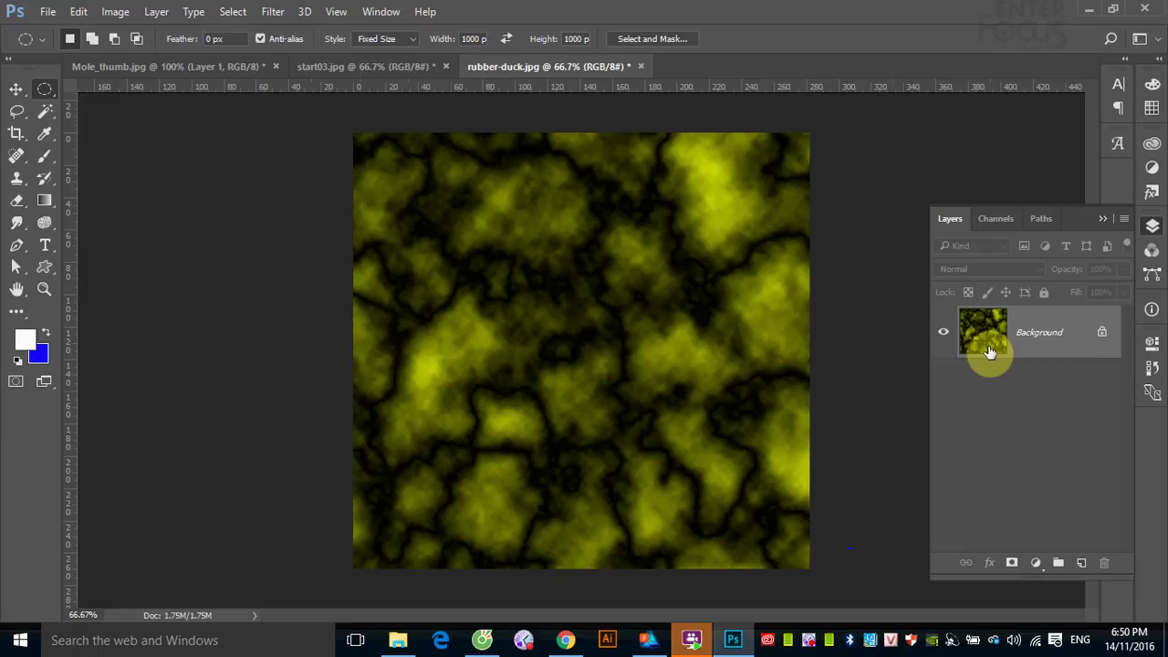
- Apply Difference Clouds two more times to the rubber-duck texture
click(273, 10)
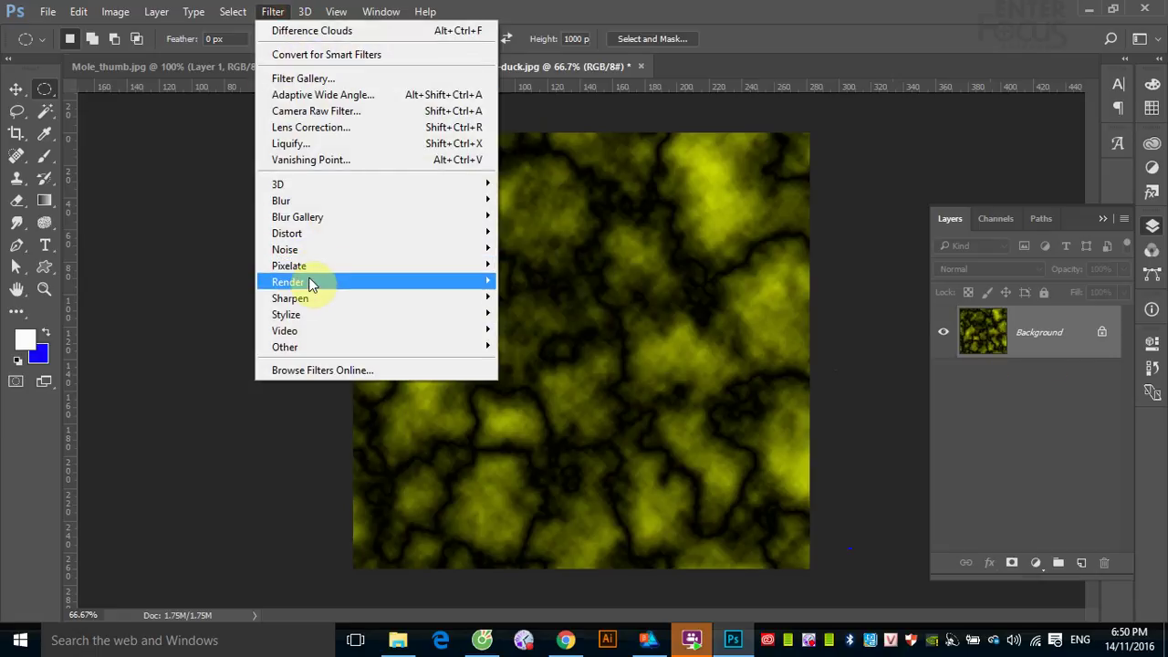
mouse_move(376, 282)
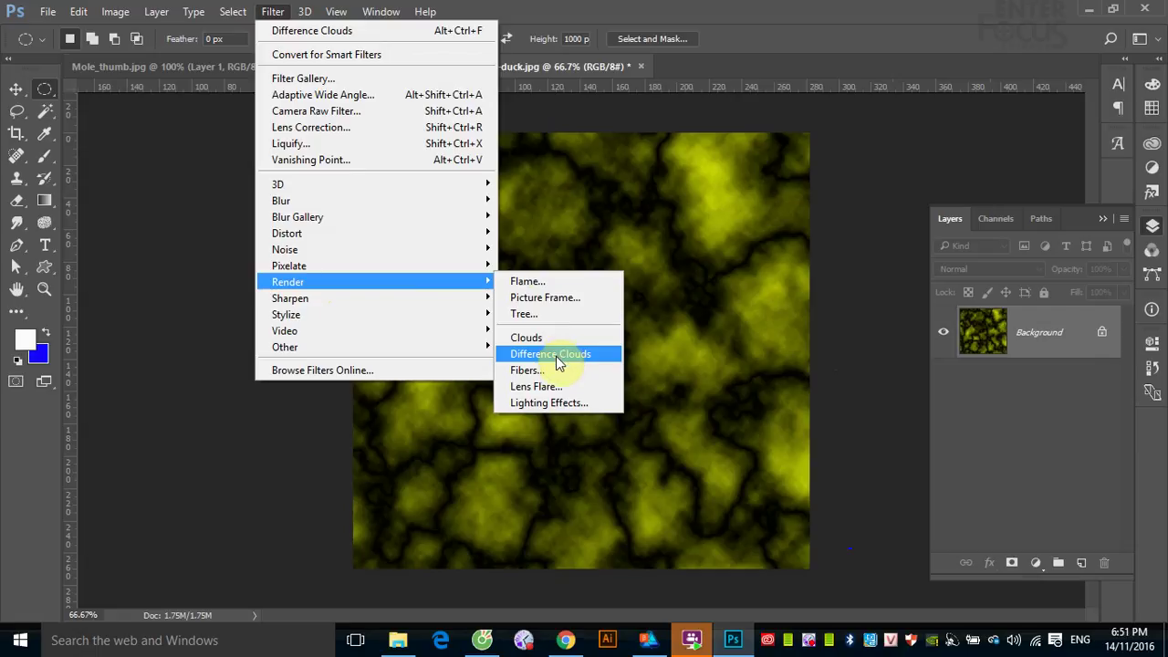
click(556, 355)
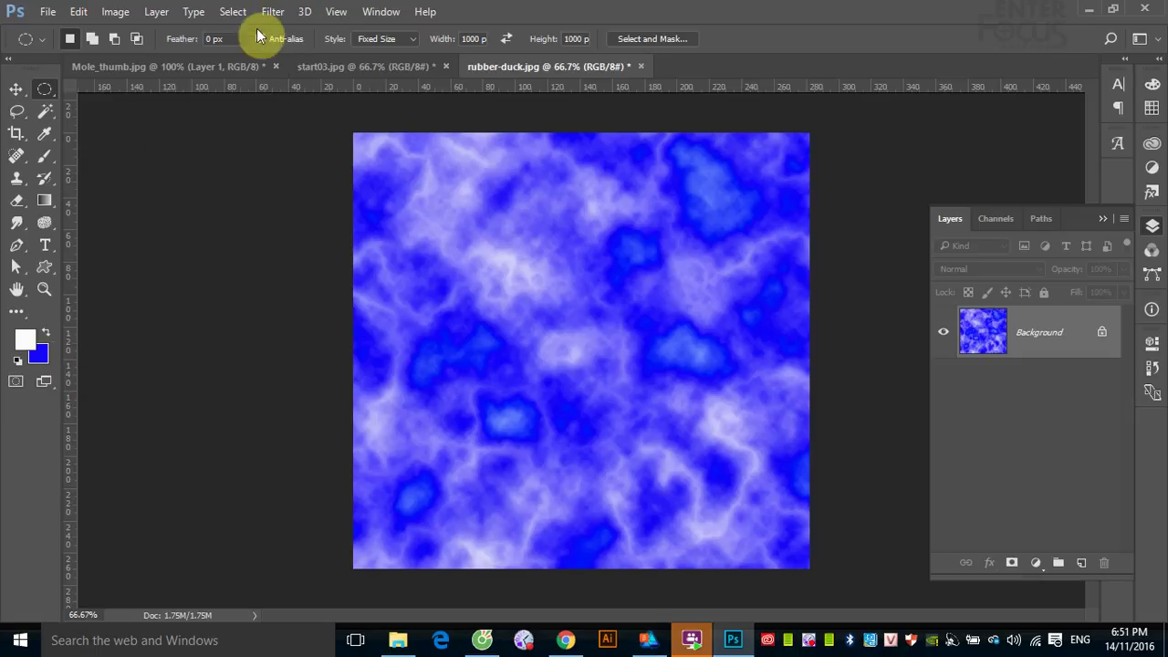
click(273, 12)
mouse_move(288, 282)
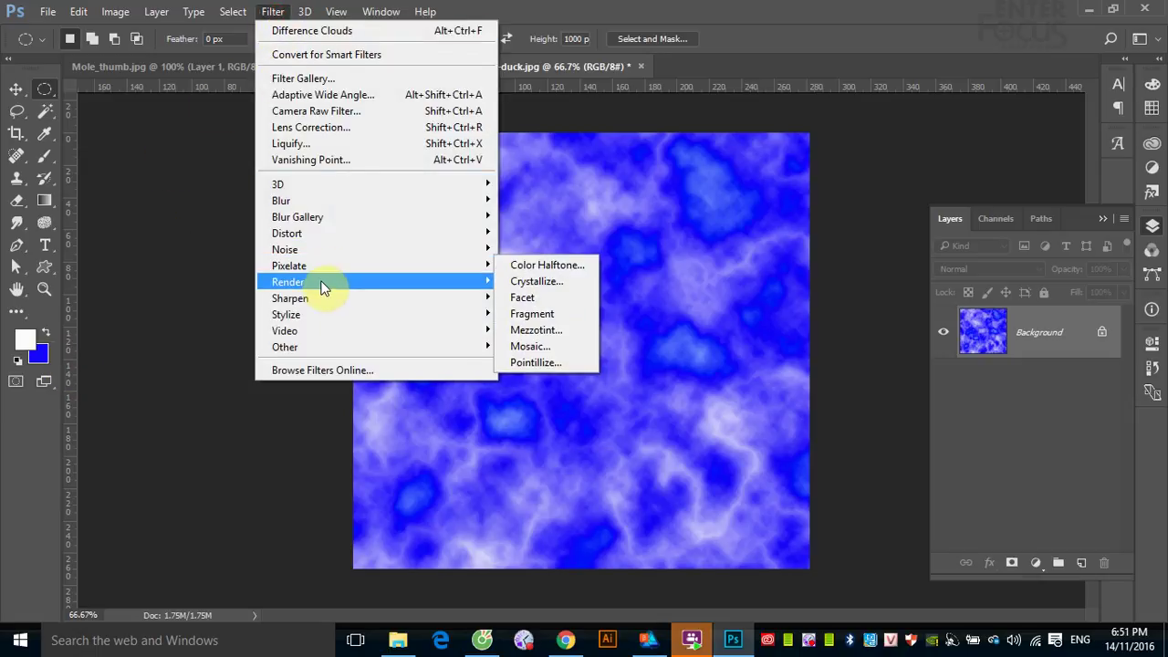
click(552, 353)
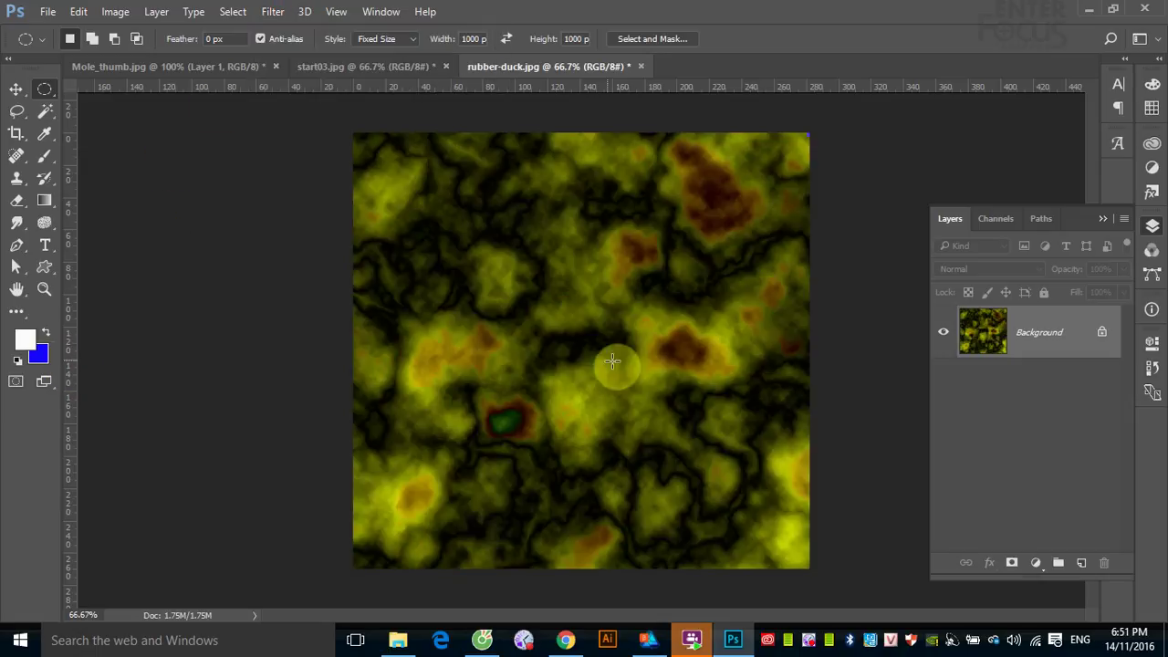
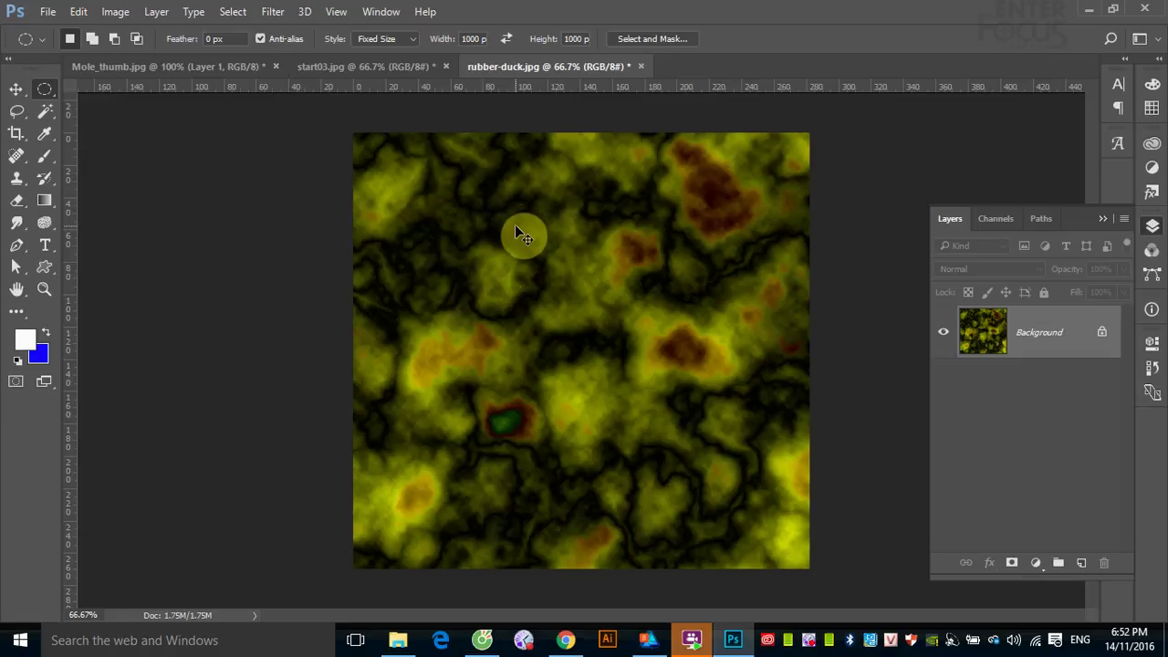
- Try Levels adjustments on the cloud texture, then cancel them to restore the colours
key(ctrl+l)
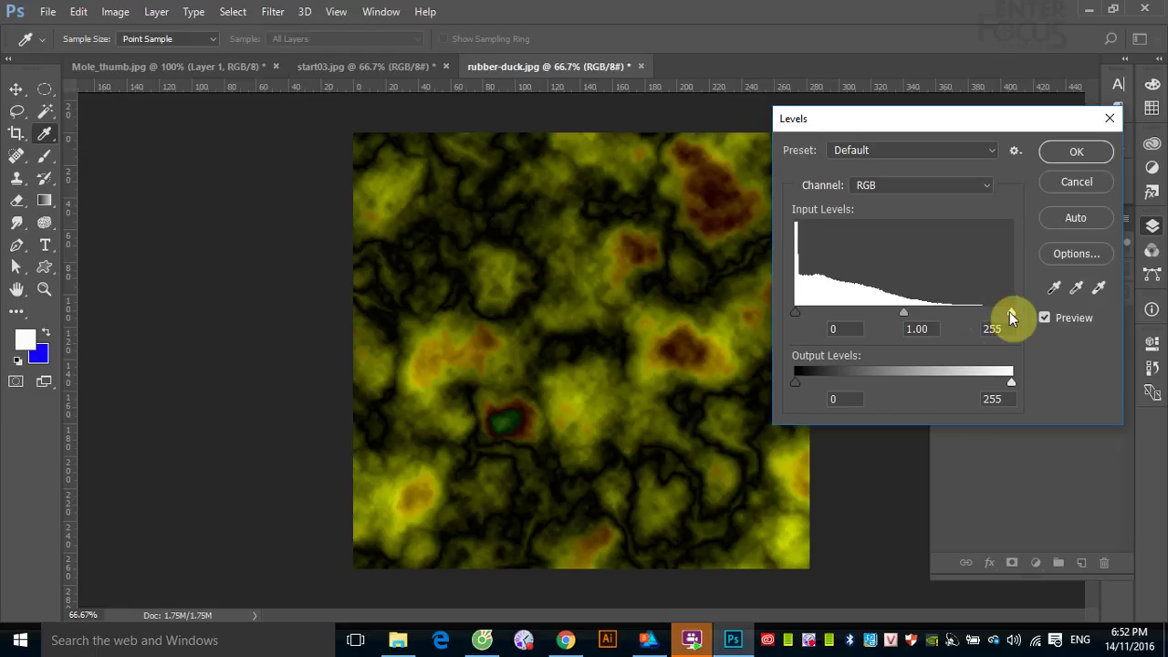
drag(1009, 311, 958, 315)
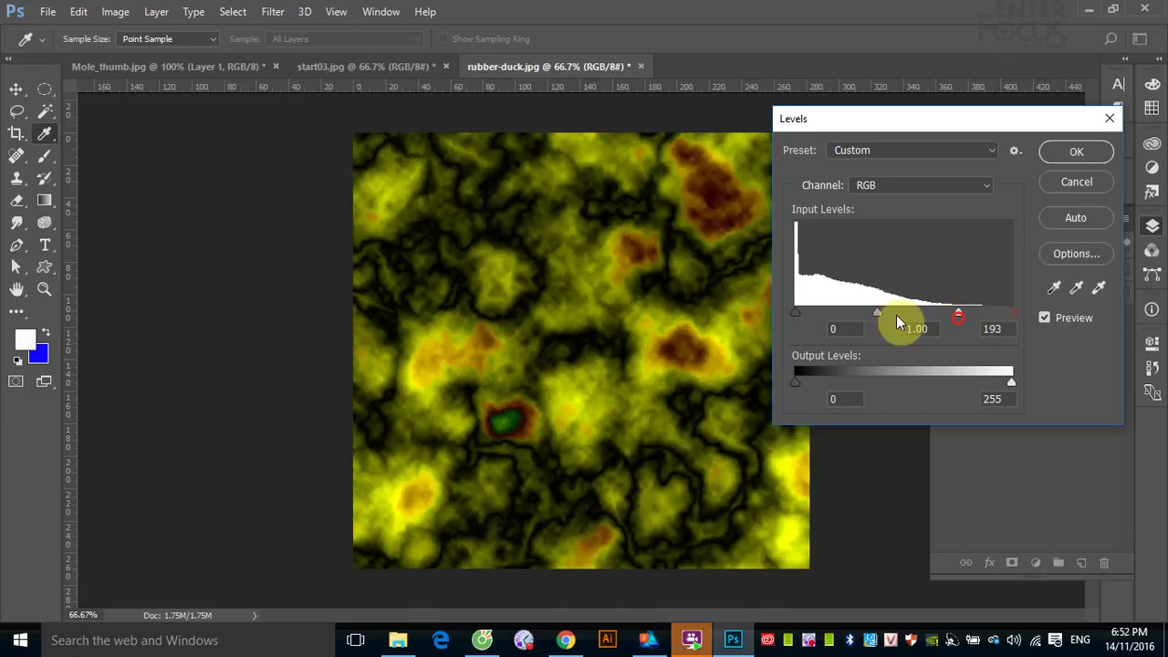
mouse_move(795, 313)
mouse_down()
mouse_move(840, 311)
mouse_move(768, 306)
mouse_up()
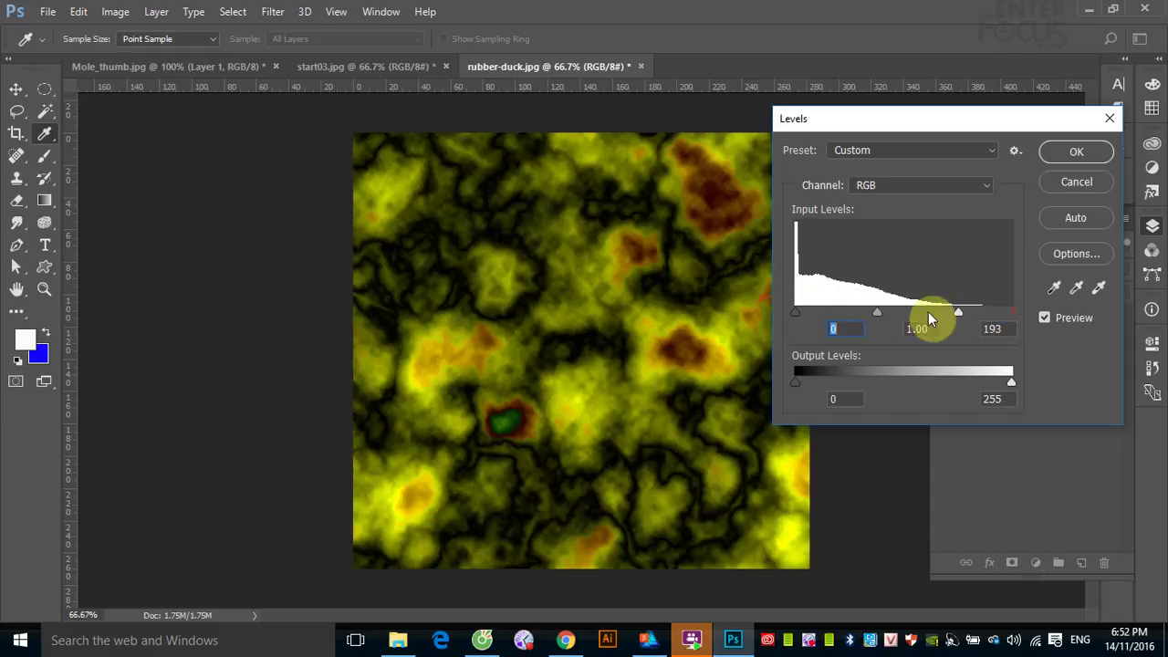
drag(958, 312, 805, 319)
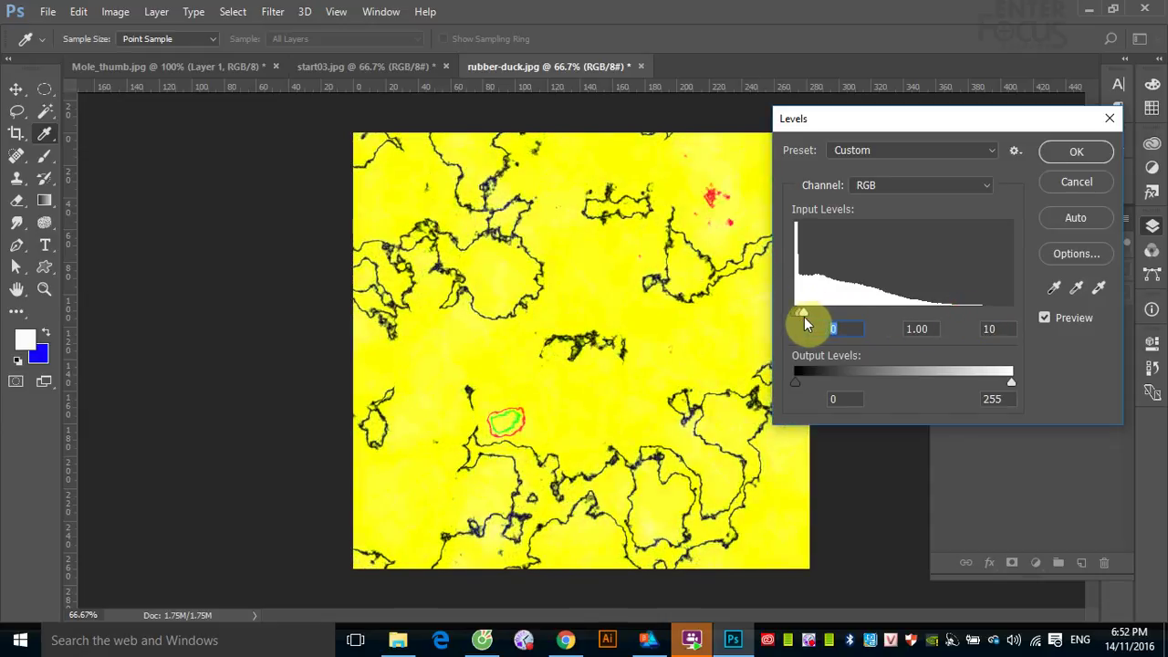
drag(804, 322, 776, 314)
click(514, 134)
click(771, 174)
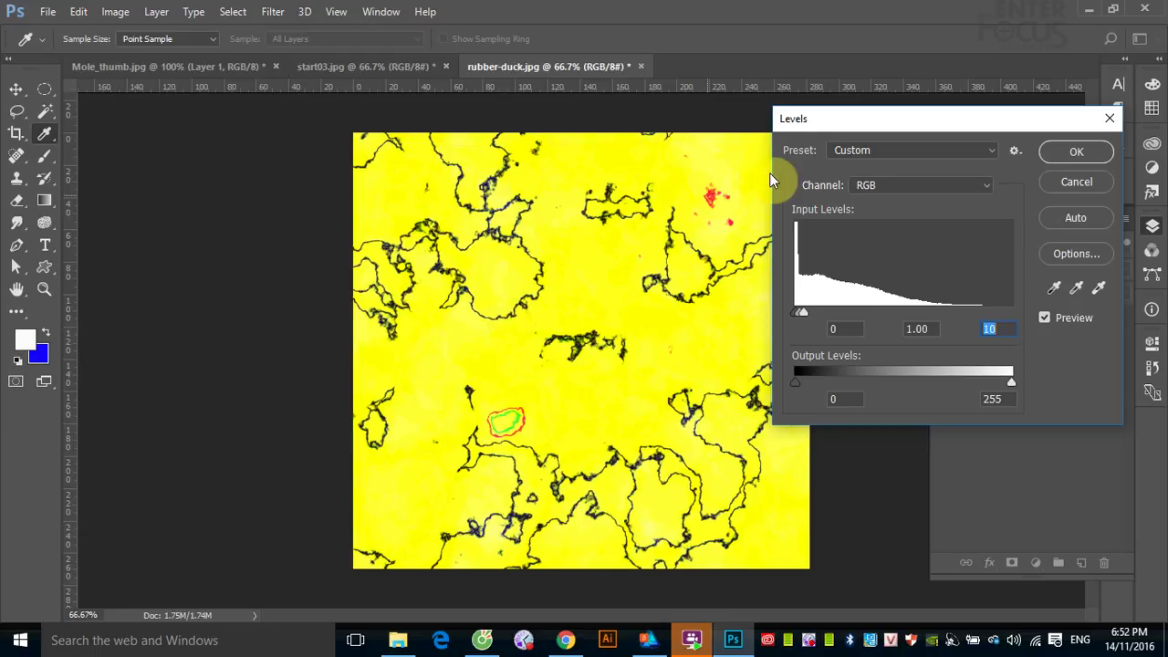
click(1074, 198)
key(m)
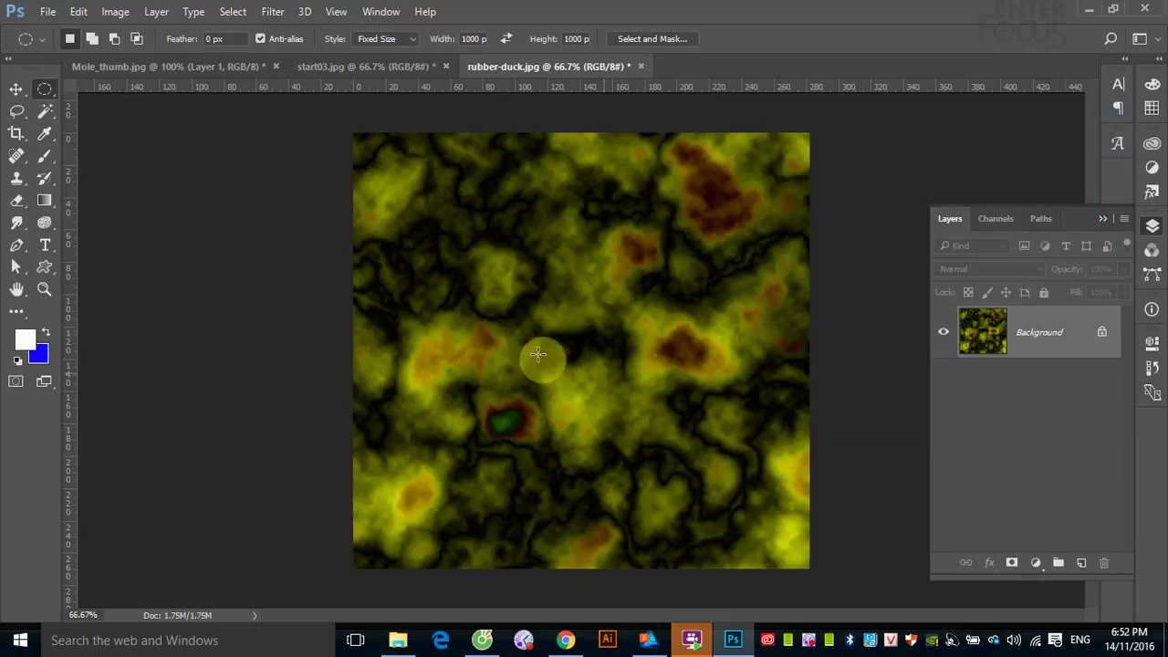
- Browse the Render filters without applying any, then switch to the start03.jpg document
click(272, 11)
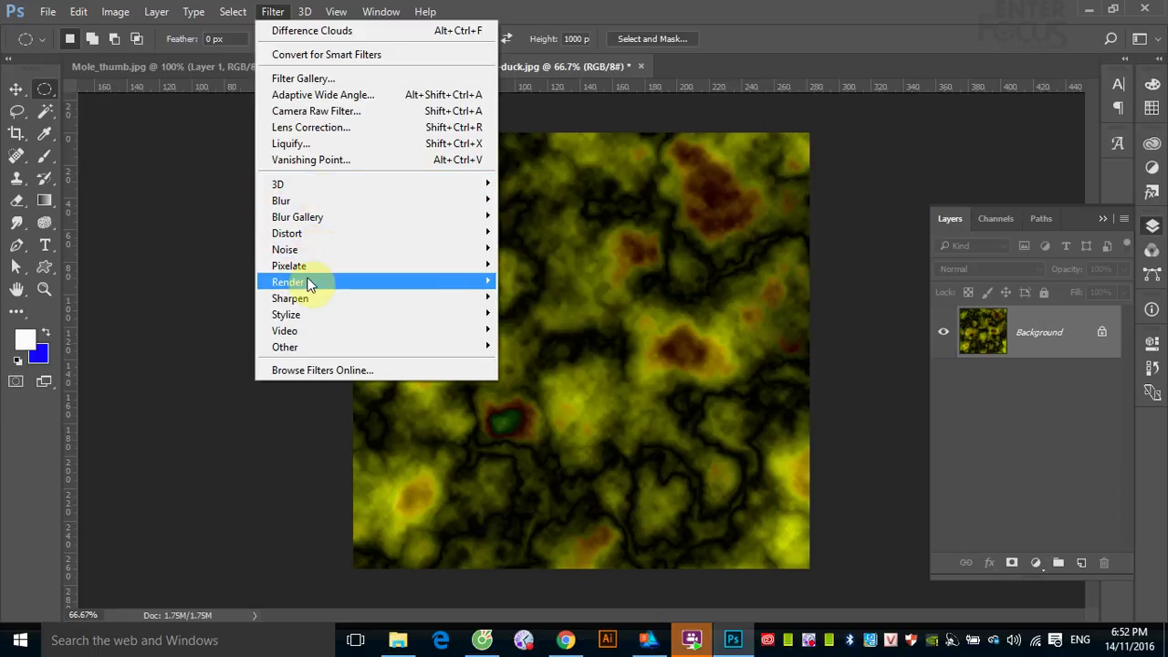
mouse_move(288, 282)
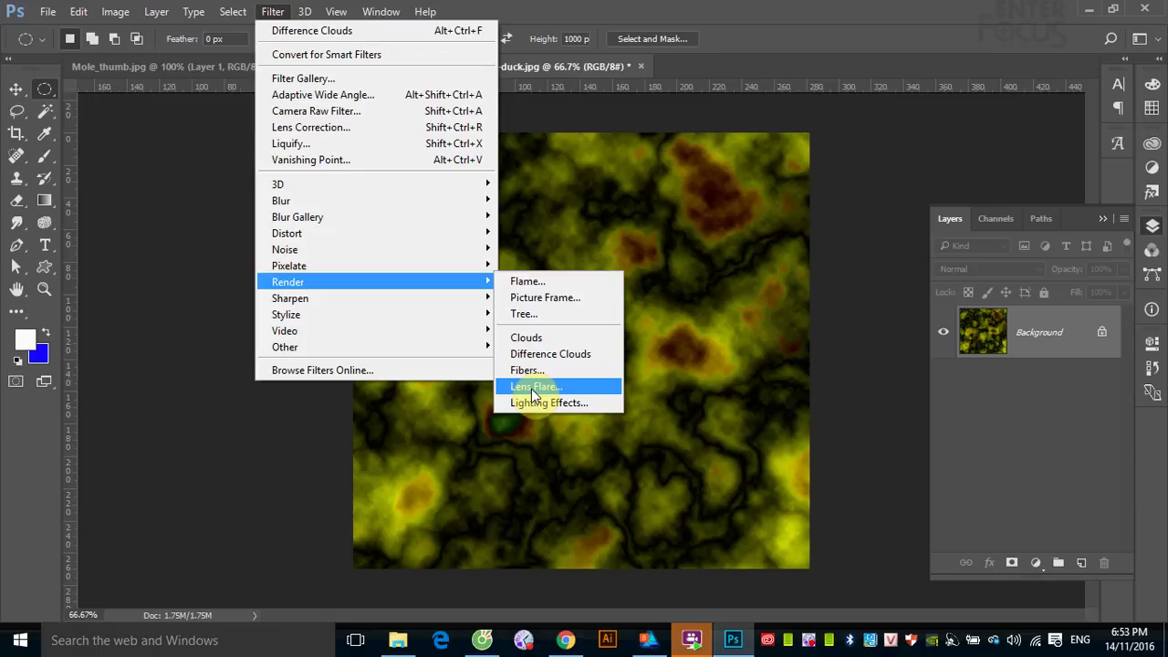
click(901, 211)
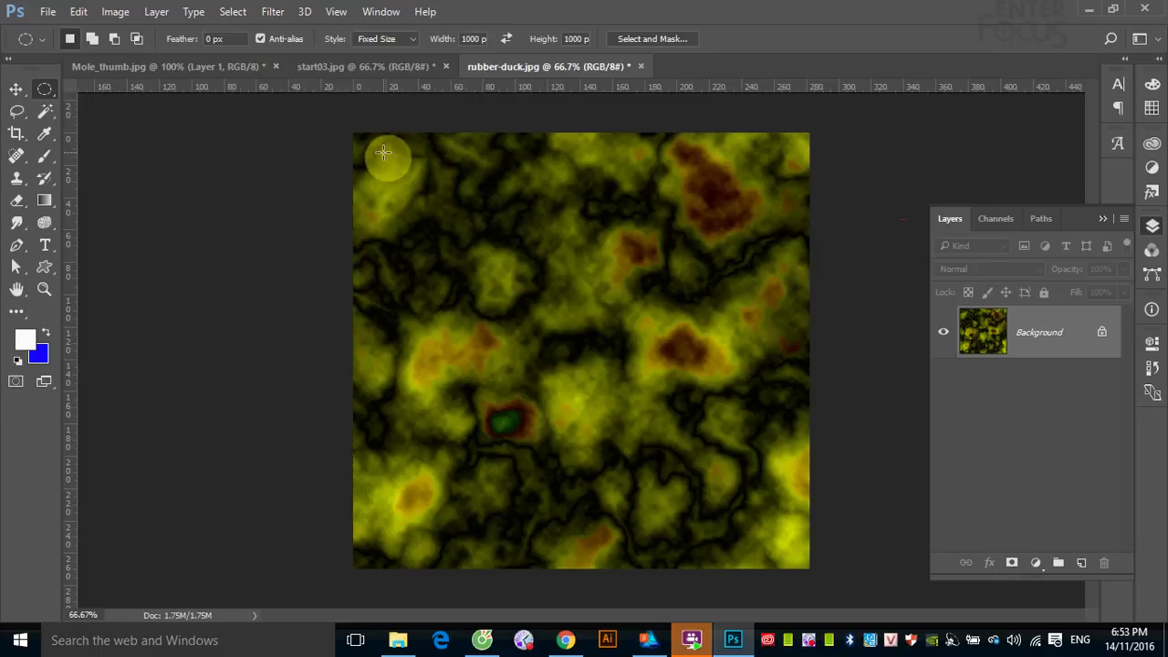
click(334, 69)
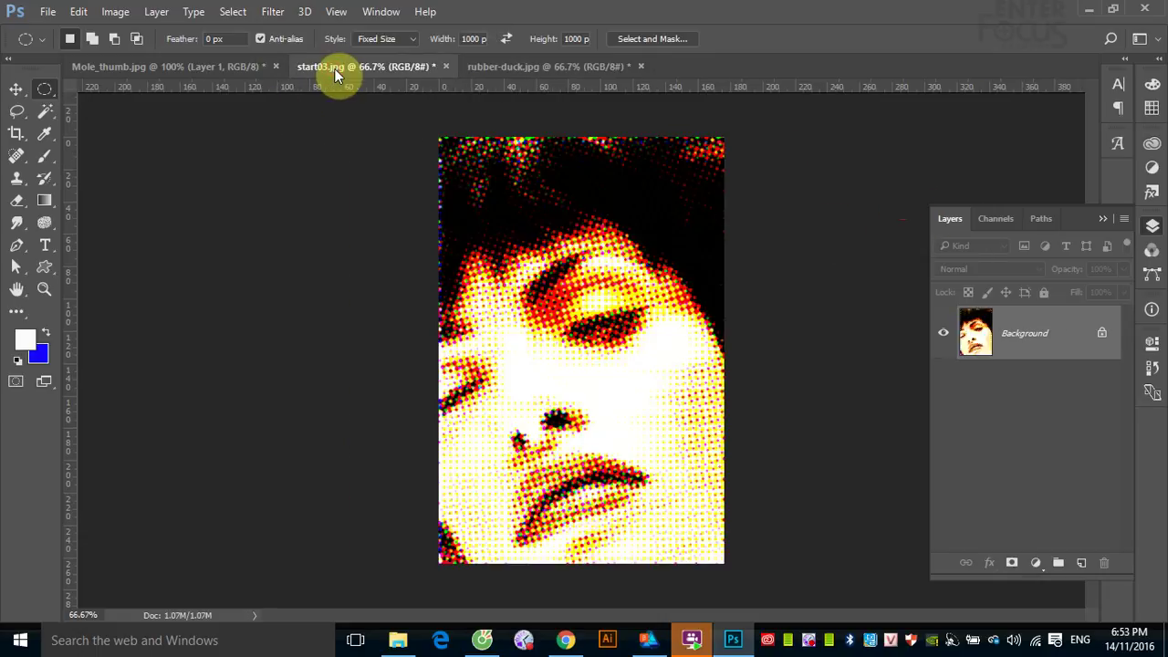
click(52, 13)
- Open the palm-tree beach photo and 10-beach-sea-photography.jpg, and collapse the Layers panel
click(68, 49)
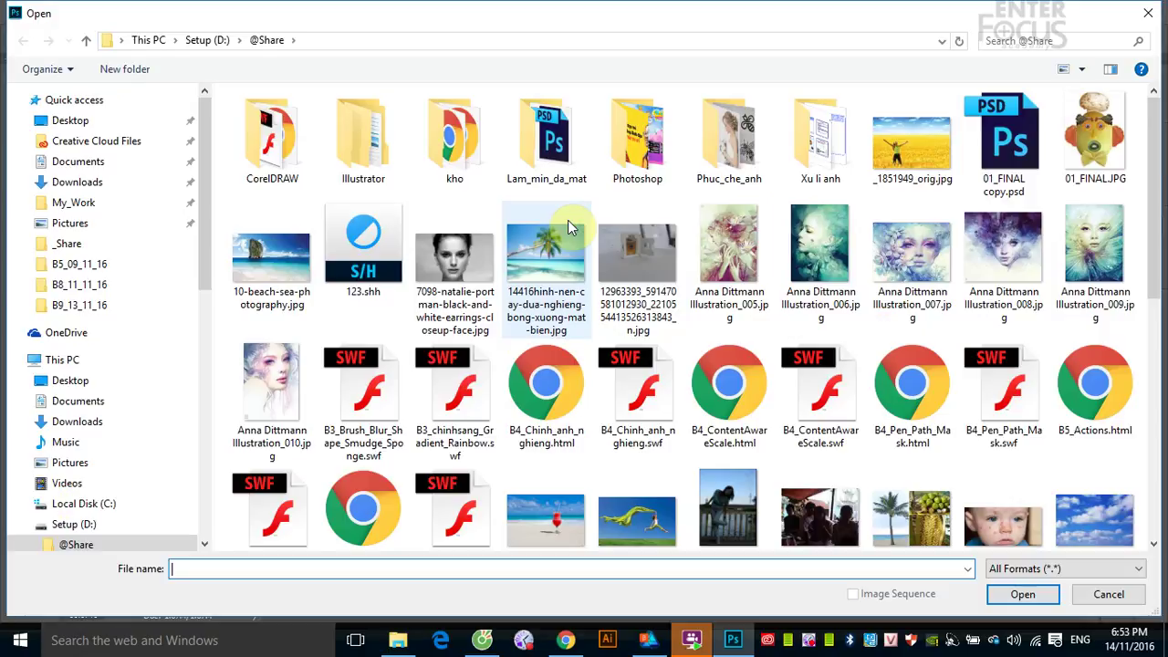
double_click(545, 254)
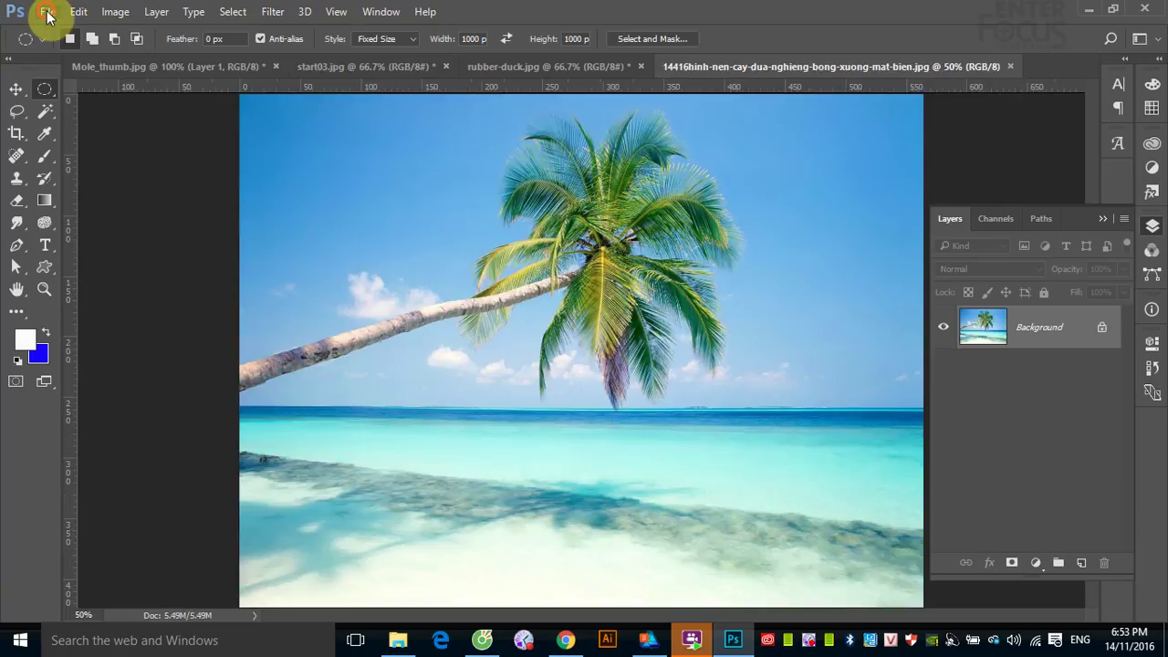
click(48, 12)
click(60, 49)
double_click(274, 224)
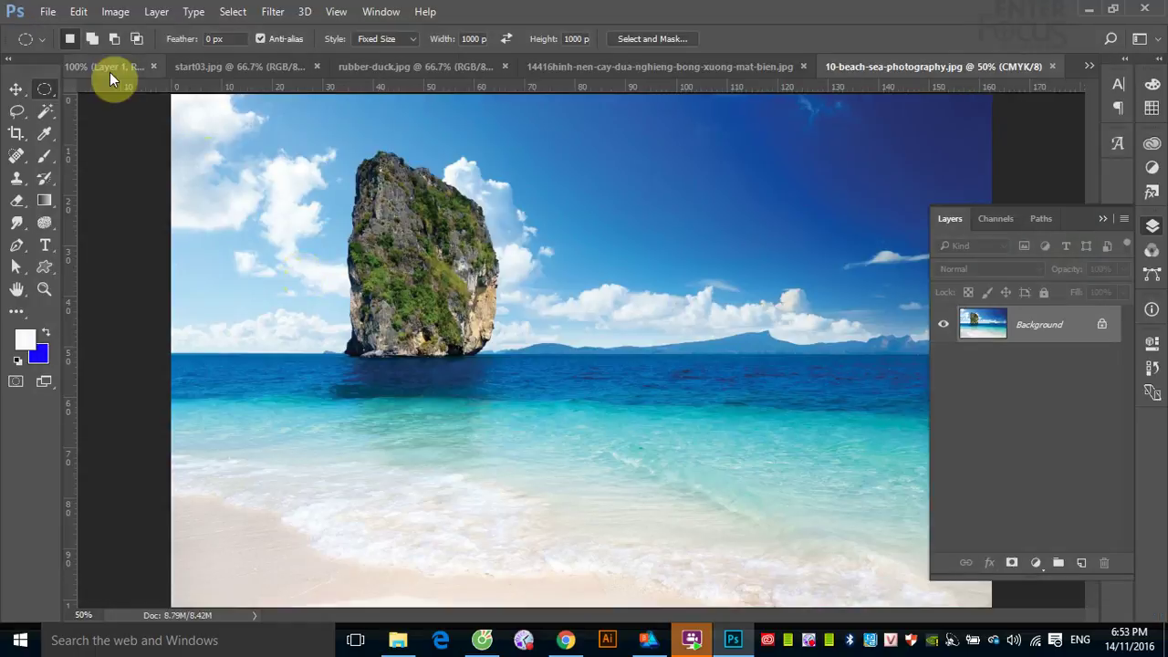
click(1101, 220)
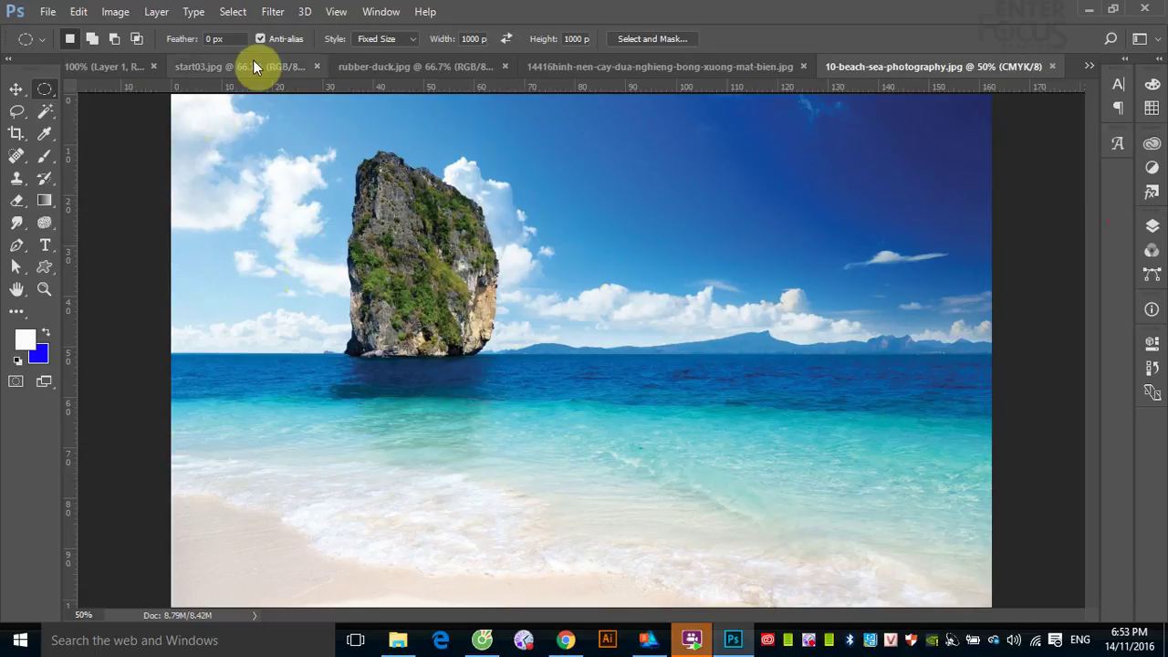
click(273, 11)
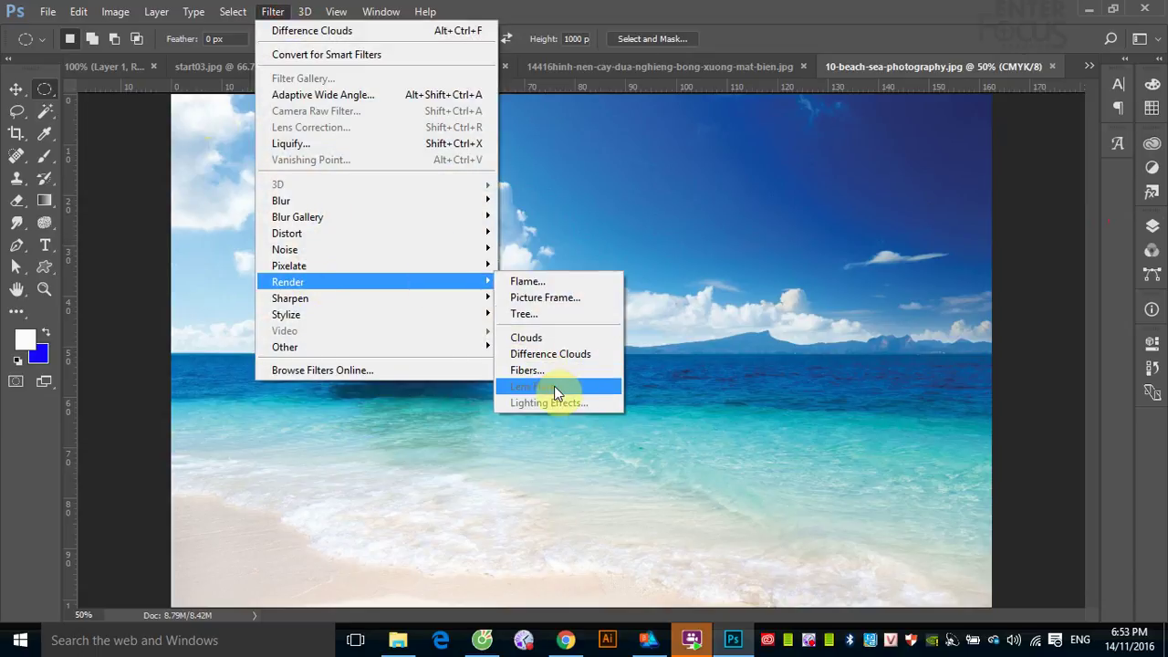
- Find Lens Flare greyed out, then switch 10-beach-sea-photography.jpg from CMYK to RGB Color
click(1034, 264)
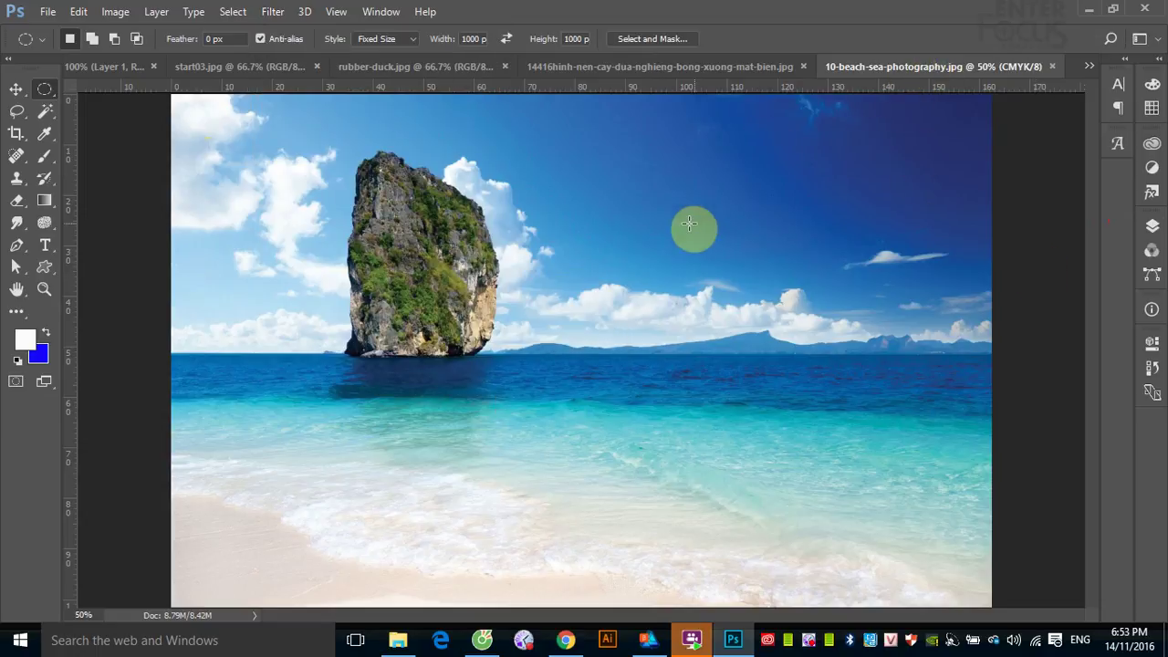
click(273, 11)
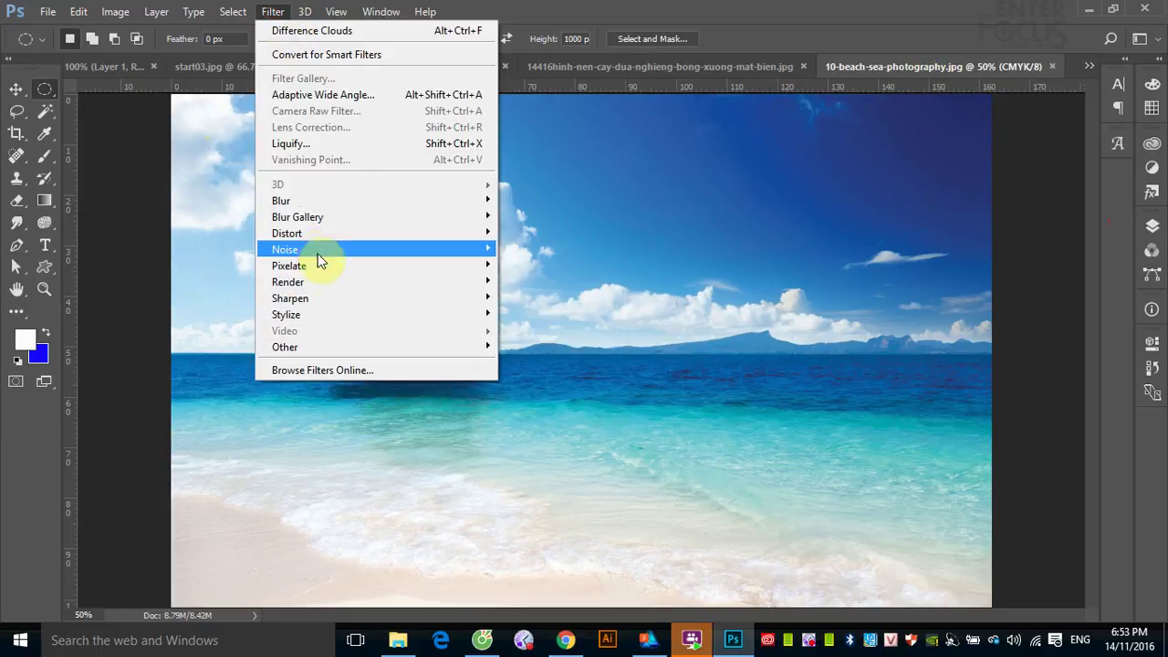
mouse_move(288, 282)
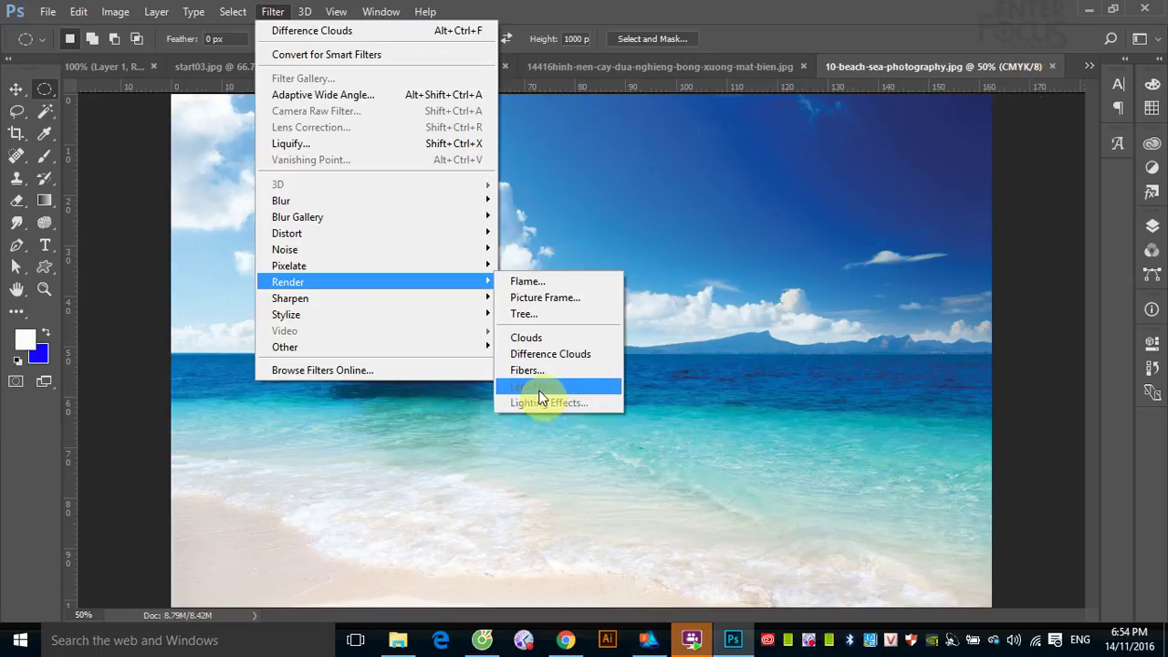
click(993, 379)
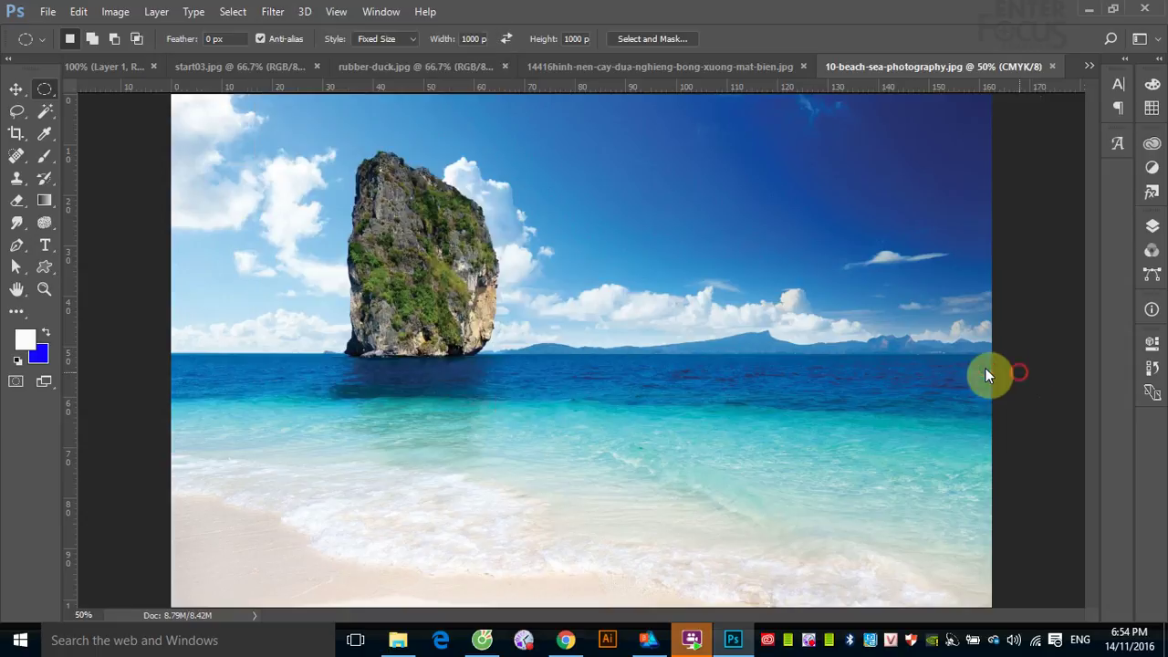
click(113, 11)
mouse_move(125, 31)
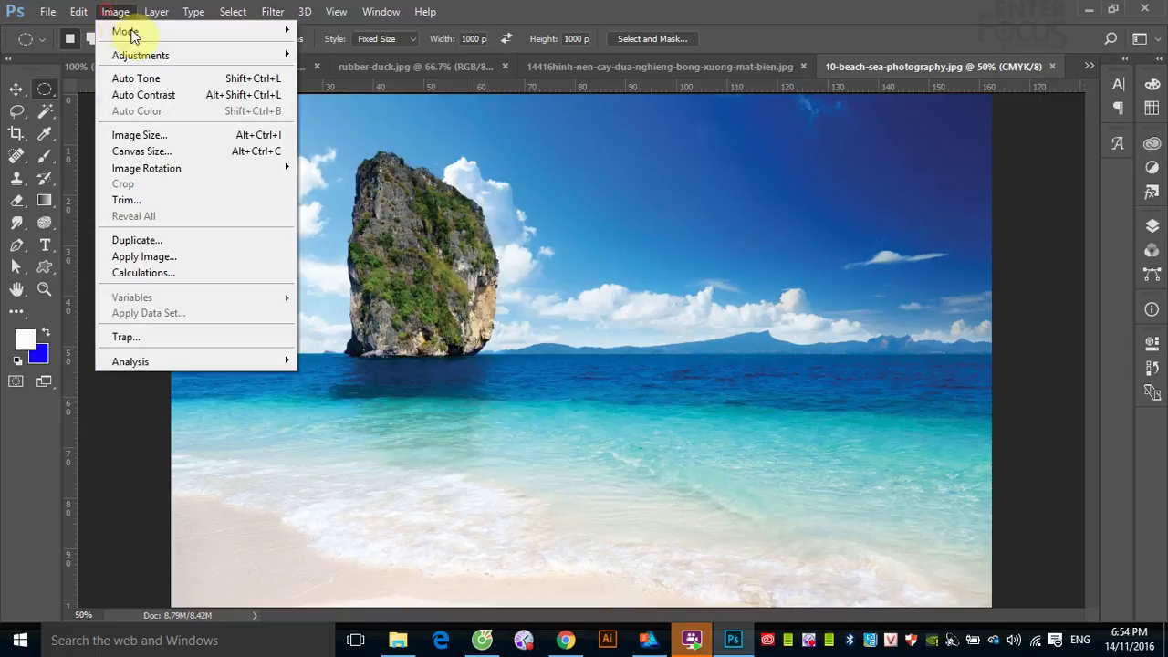
click(183, 13)
click(115, 11)
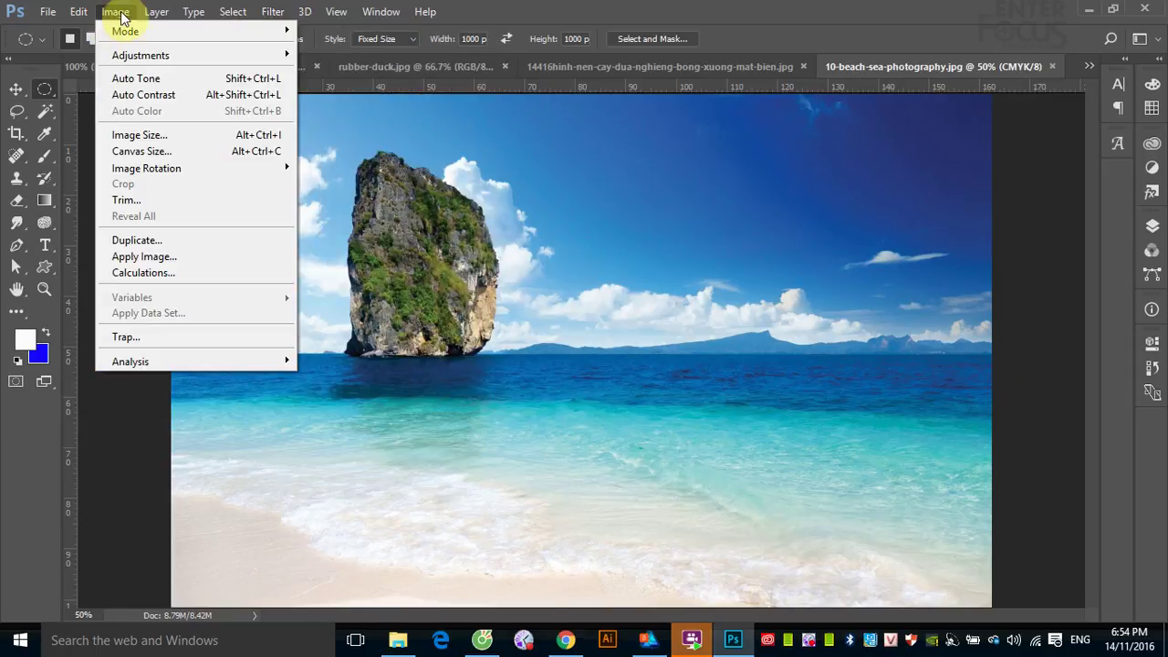
click(329, 95)
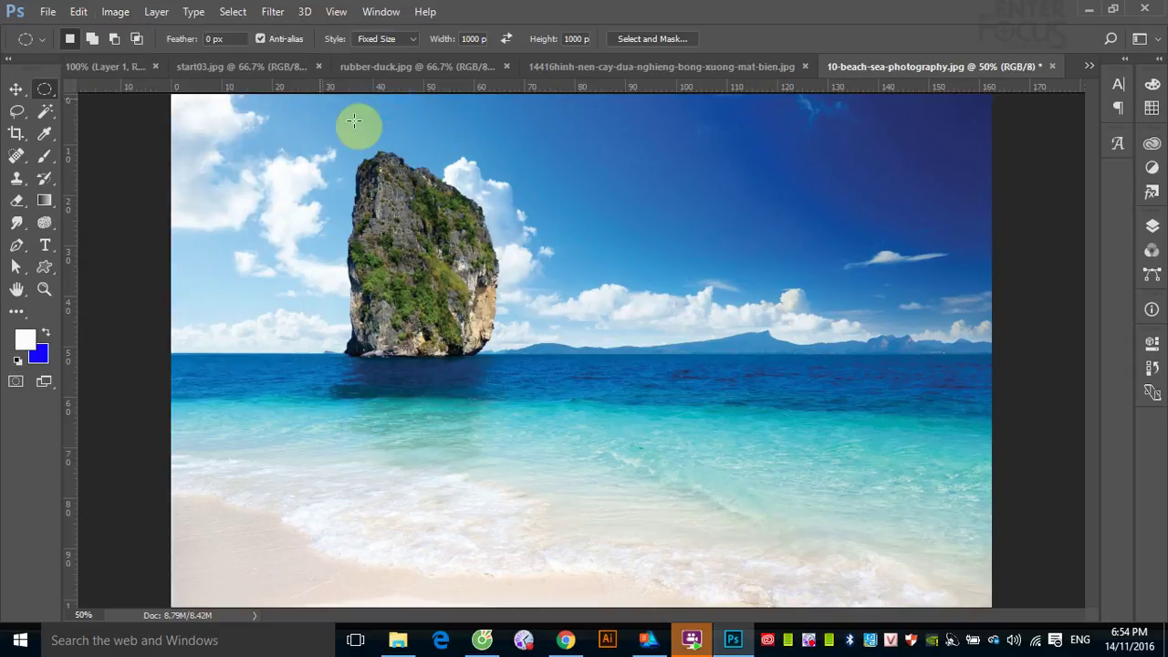
click(274, 11)
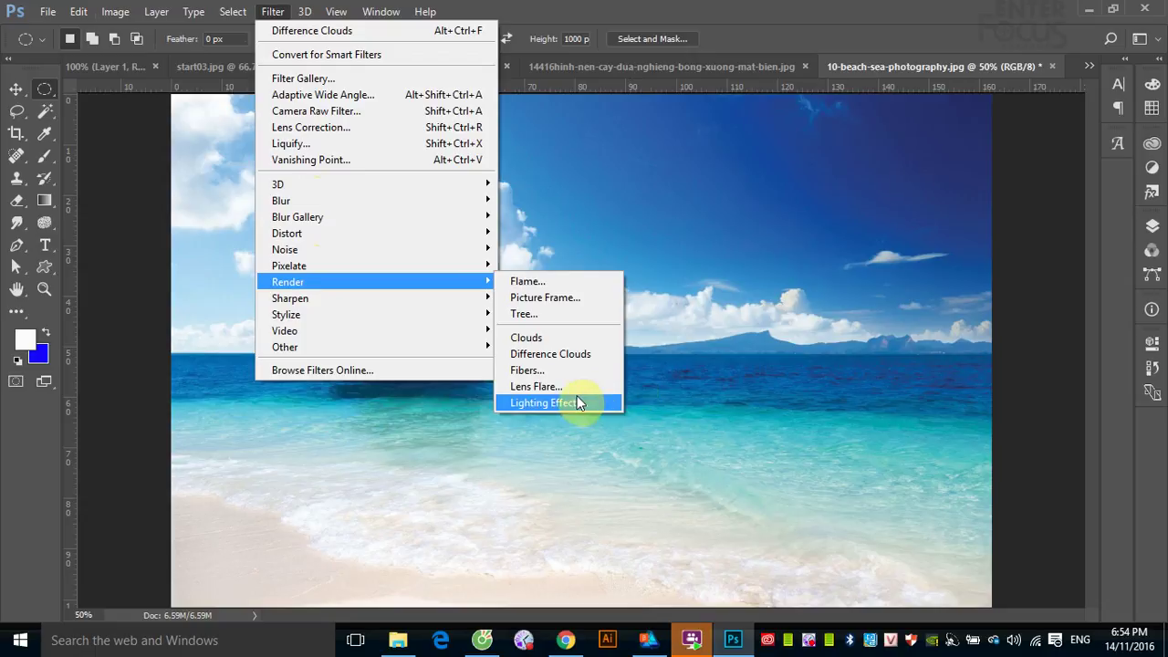
- In the Lens Flare dialog, place the flare centre on the top of the rock
click(537, 387)
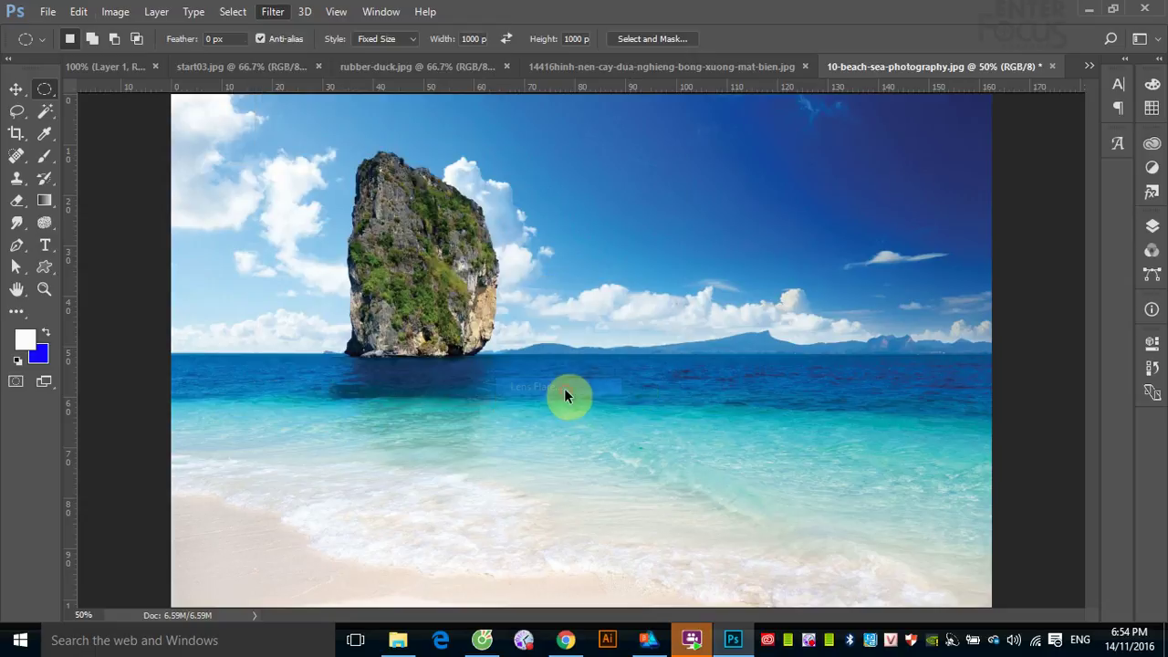
drag(497, 159, 771, 167)
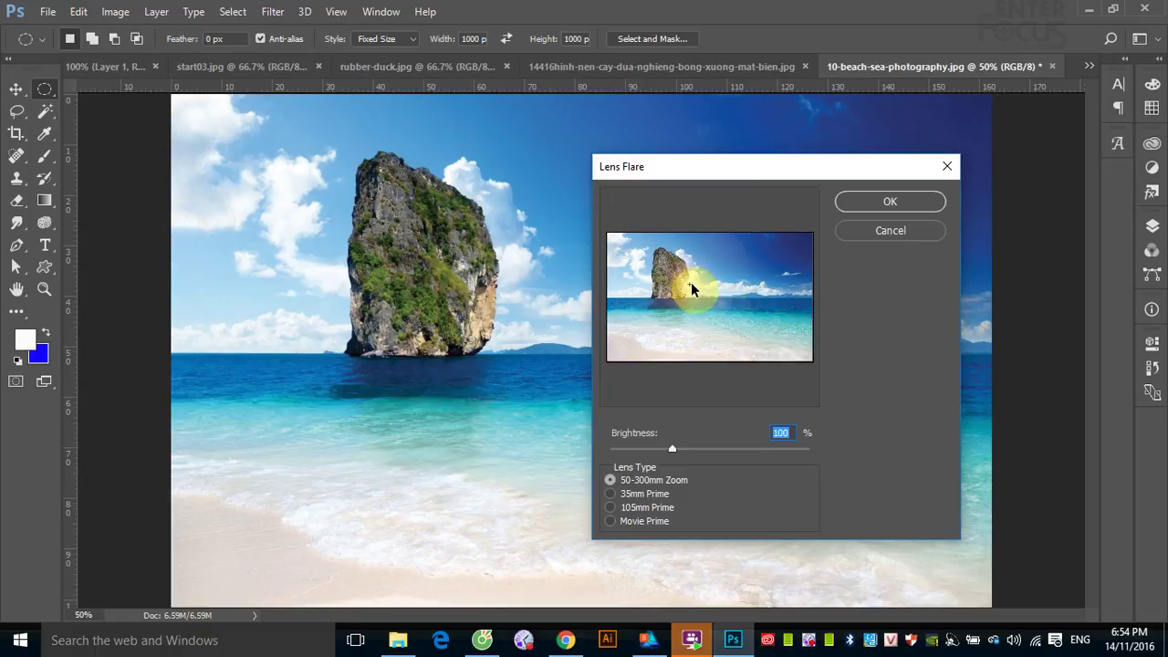
mouse_move(690, 282)
mouse_down()
mouse_move(703, 263)
mouse_move(688, 263)
mouse_up()
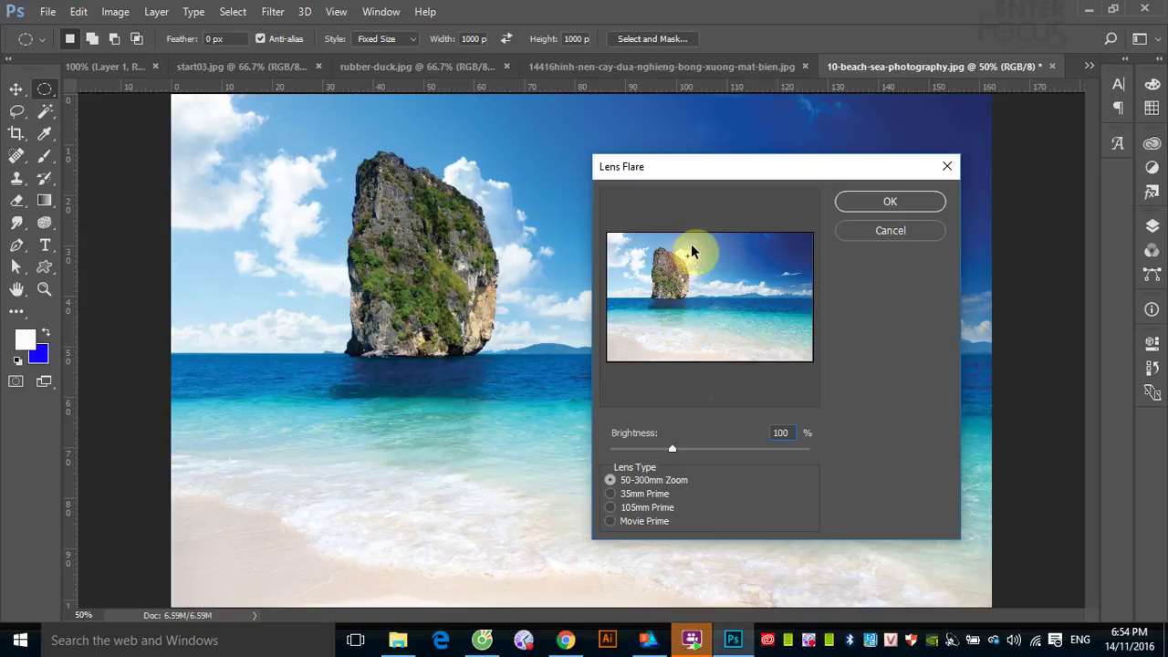
mouse_move(670, 264)
mouse_down()
mouse_move(631, 255)
mouse_move(699, 267)
mouse_up()
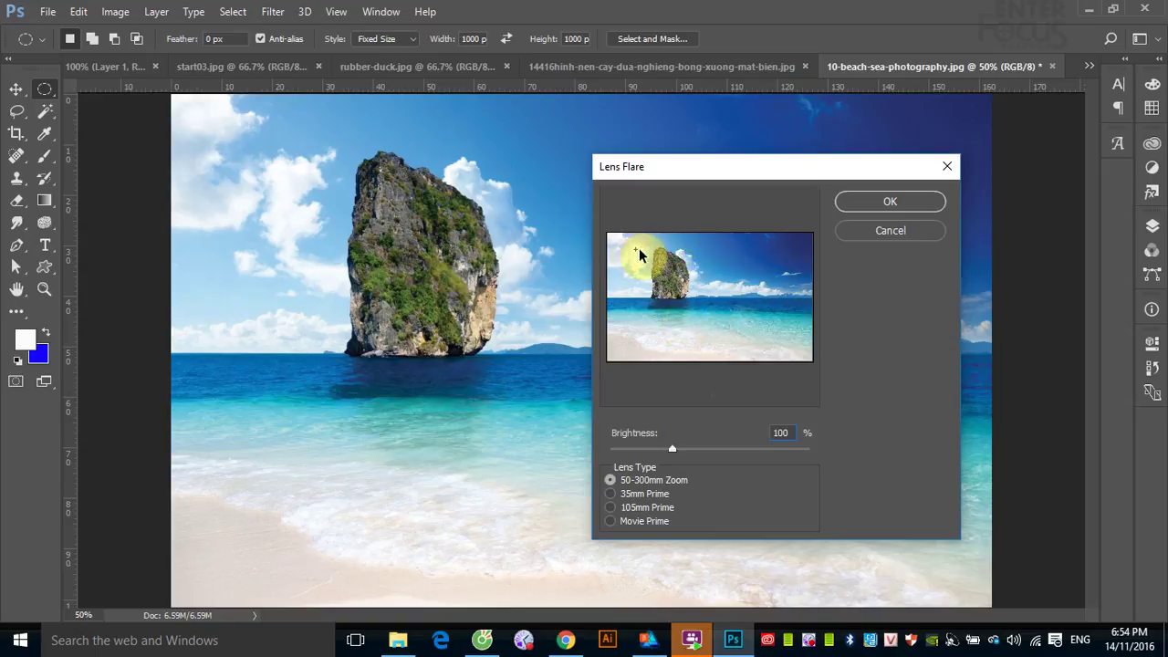
click(686, 257)
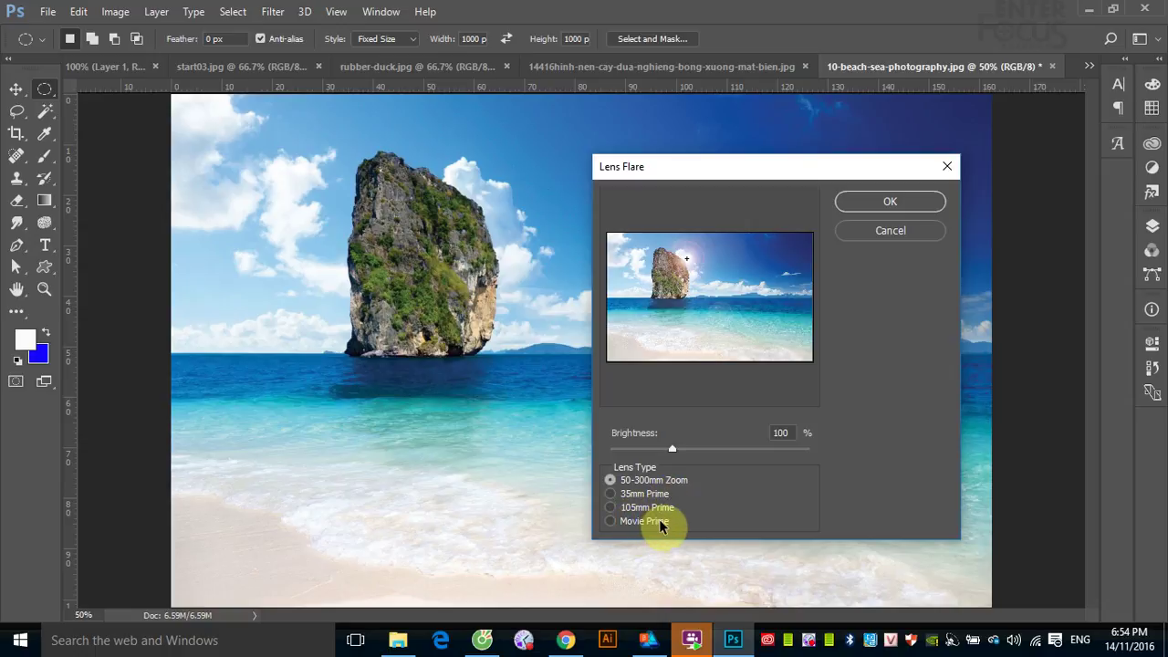
- Compare lens types, settle on 35mm Prime at about 148% brightness, and apply the flare
click(611, 508)
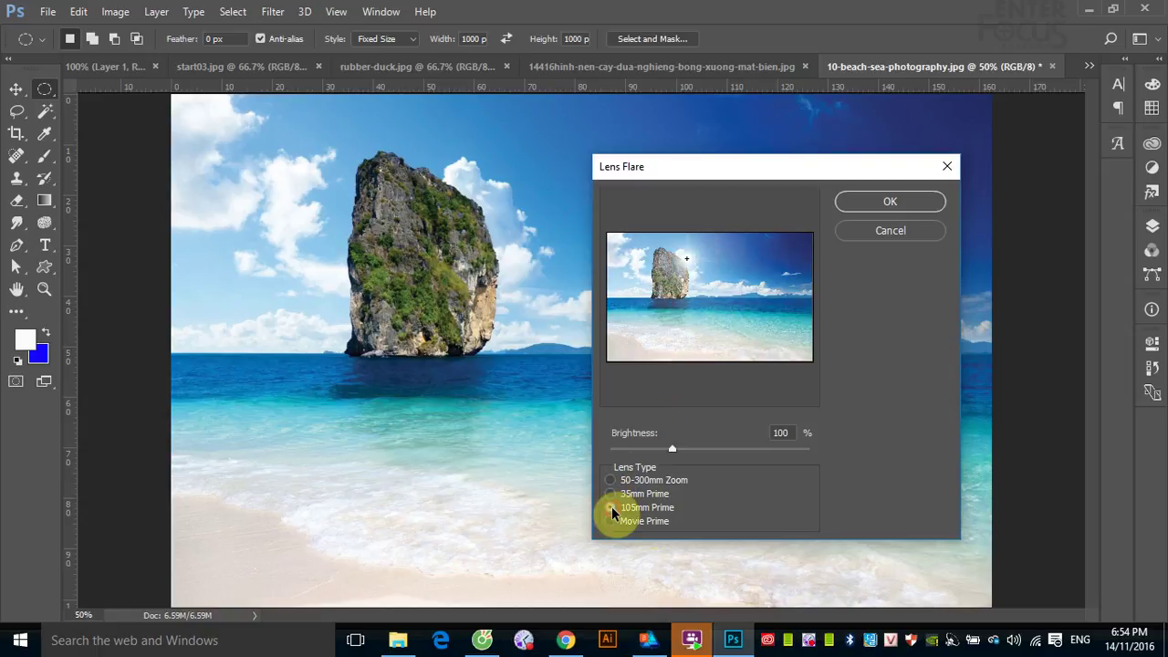
click(611, 521)
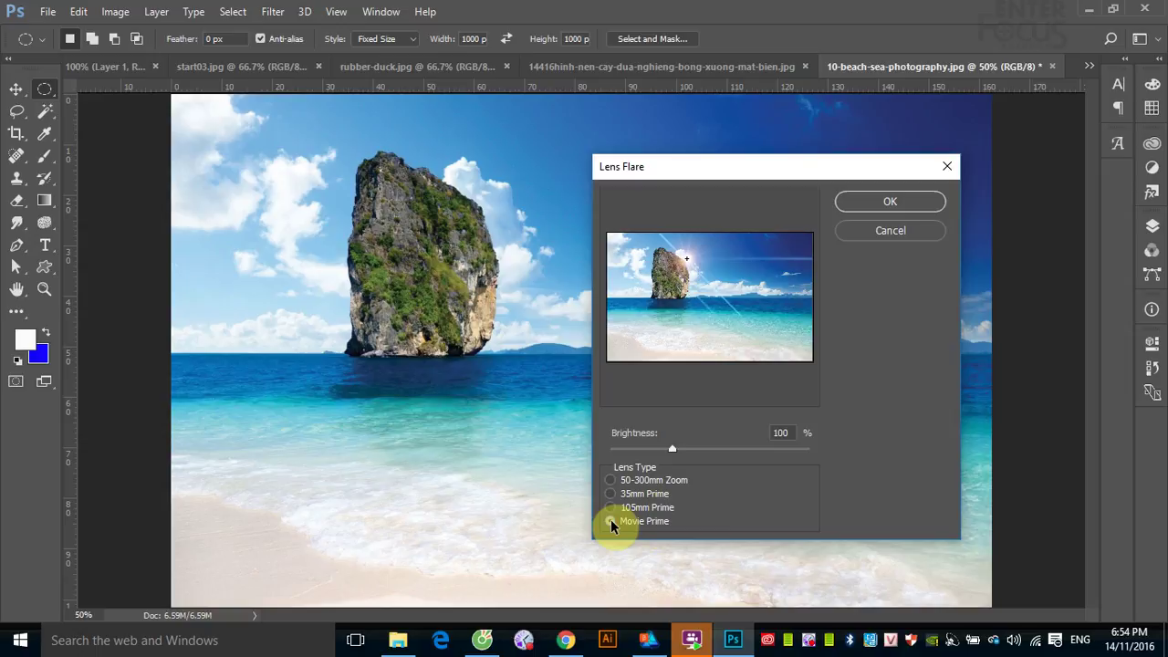
click(612, 507)
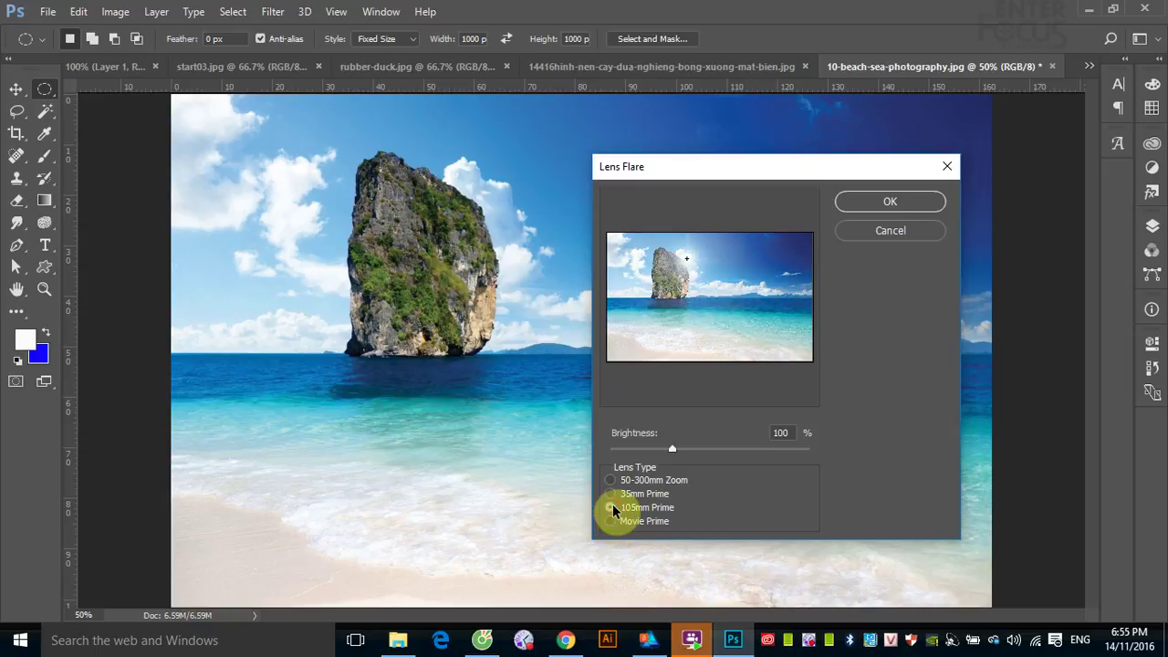
click(611, 493)
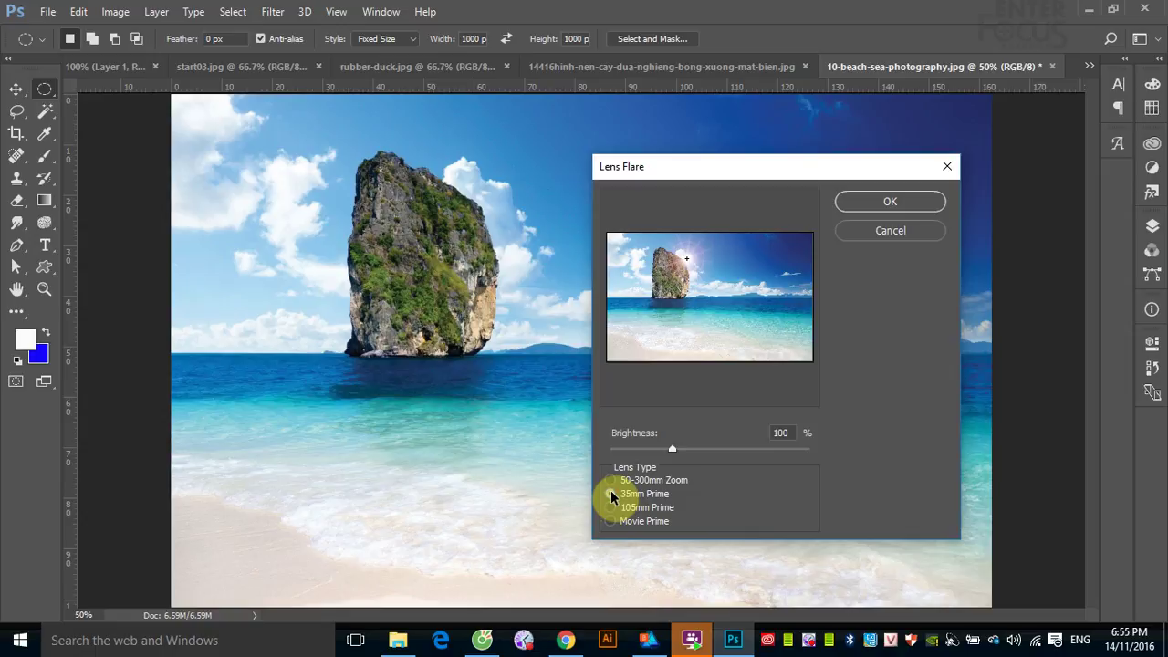
mouse_move(673, 449)
mouse_down()
mouse_move(636, 449)
mouse_move(715, 453)
mouse_move(702, 453)
mouse_up()
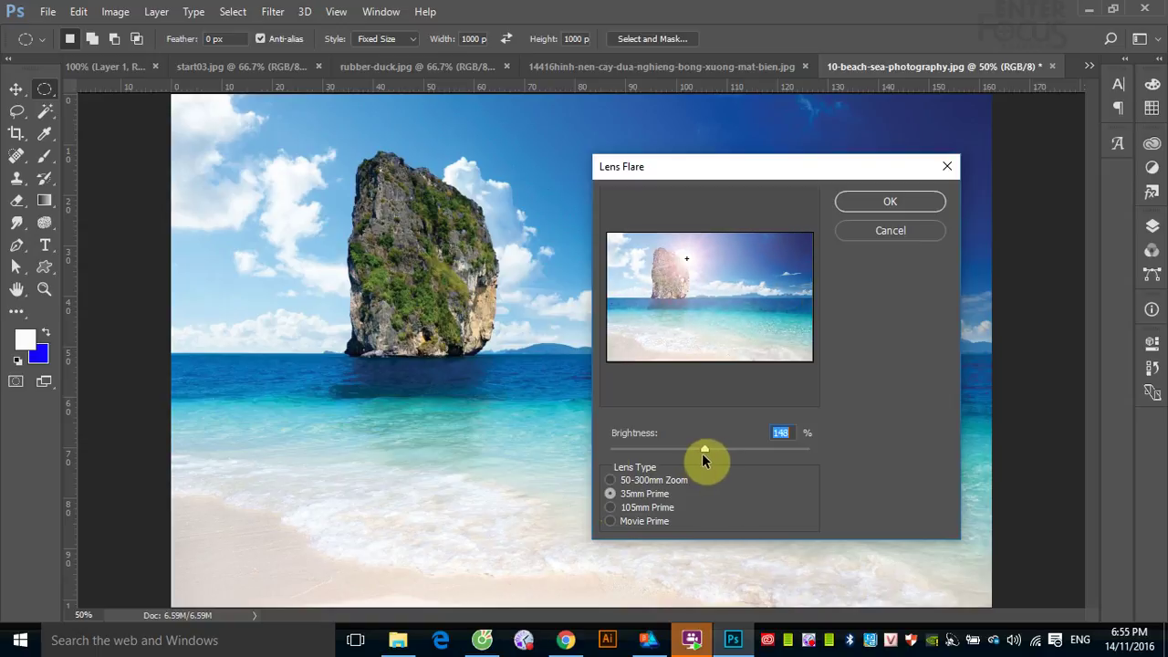
click(889, 201)
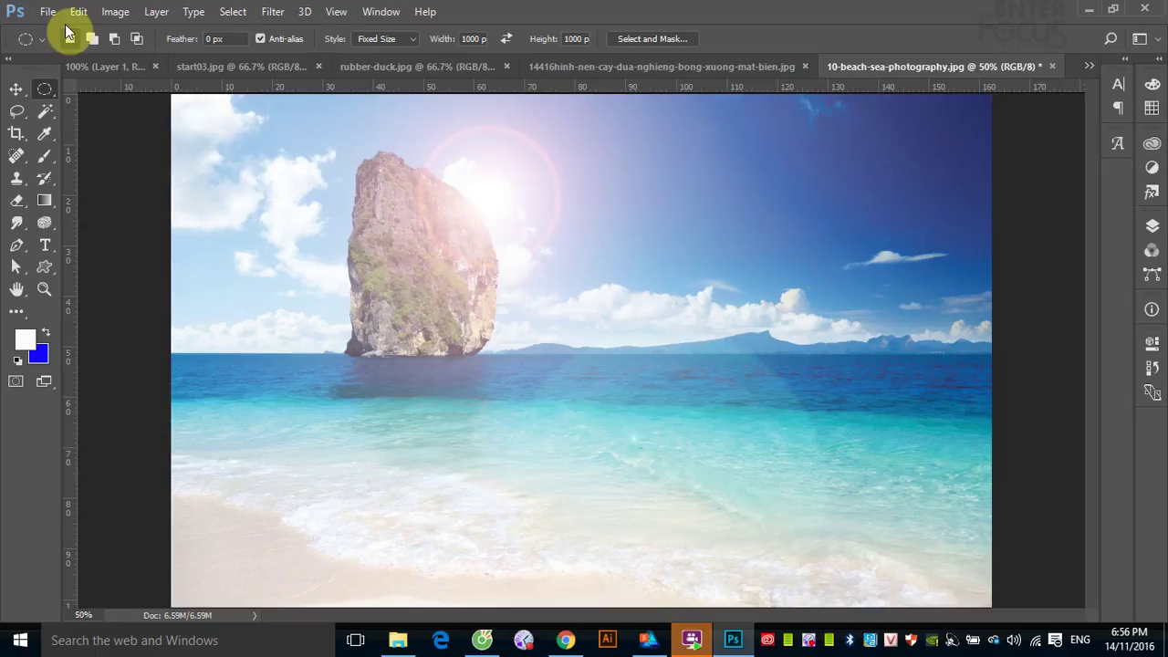
- Open the File menu to start loading another image
click(46, 11)
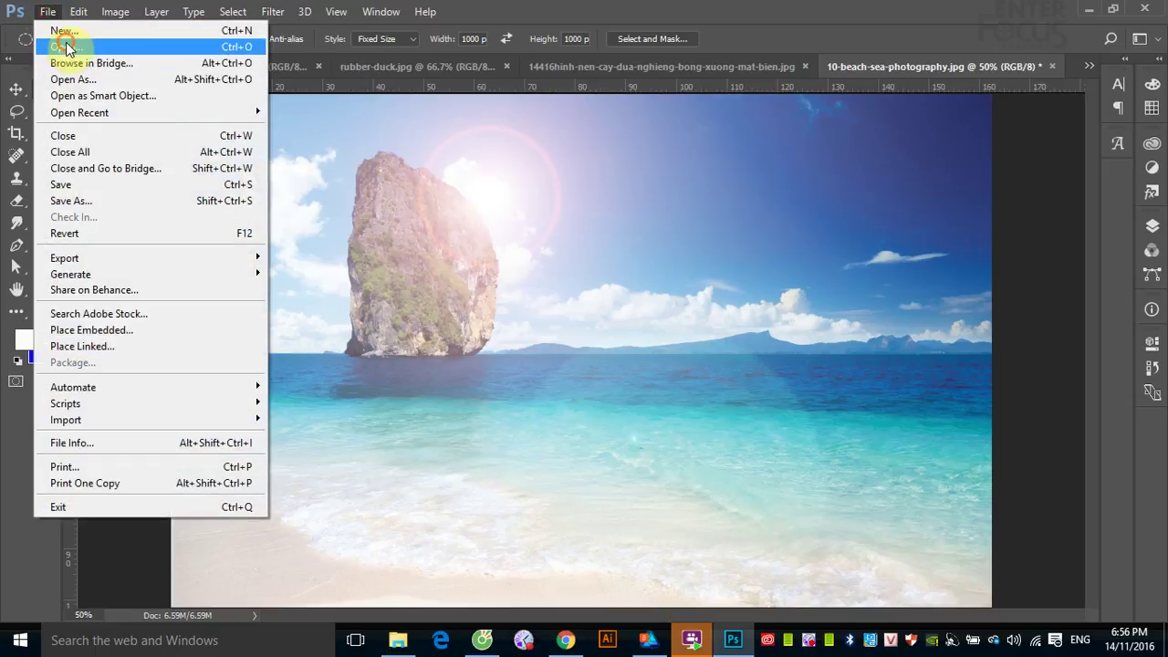
- In the Open dialog, browse to the _Hoc_lieu folder on the Data (E:) drive
click(66, 47)
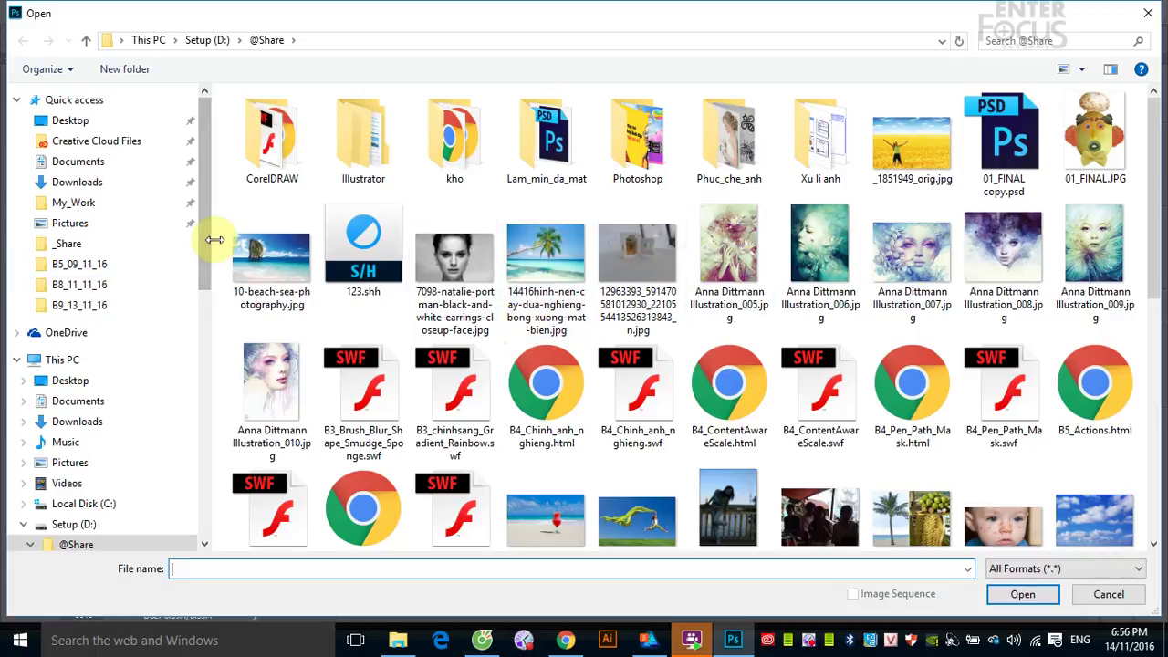
drag(202, 257, 205, 361)
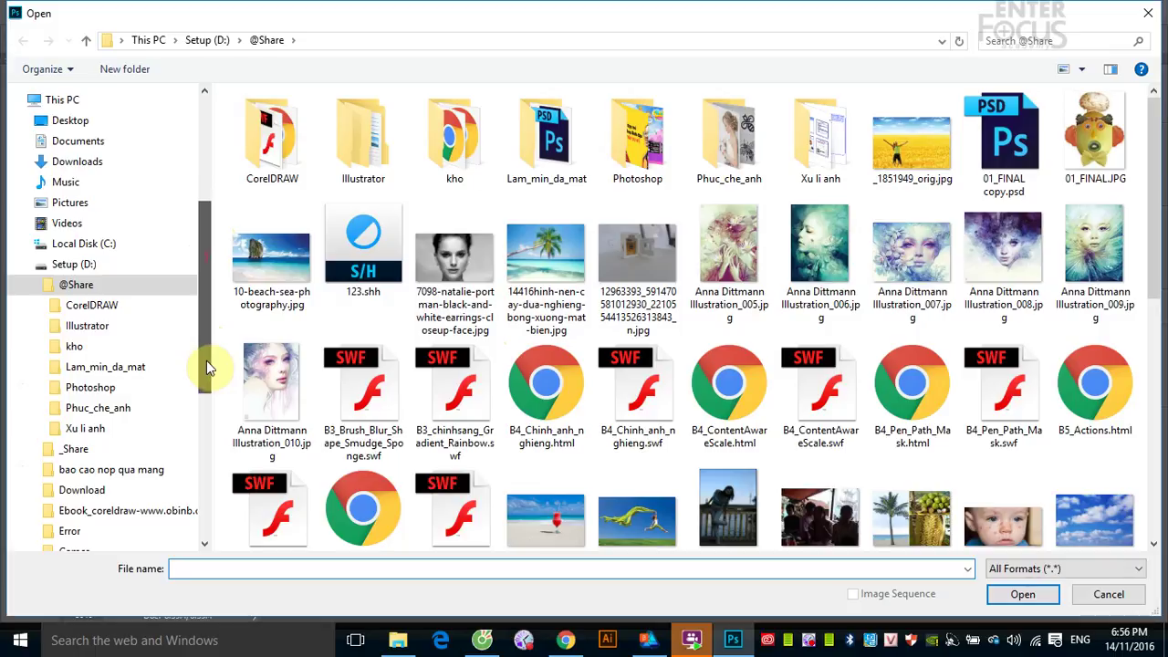
drag(206, 361, 200, 496)
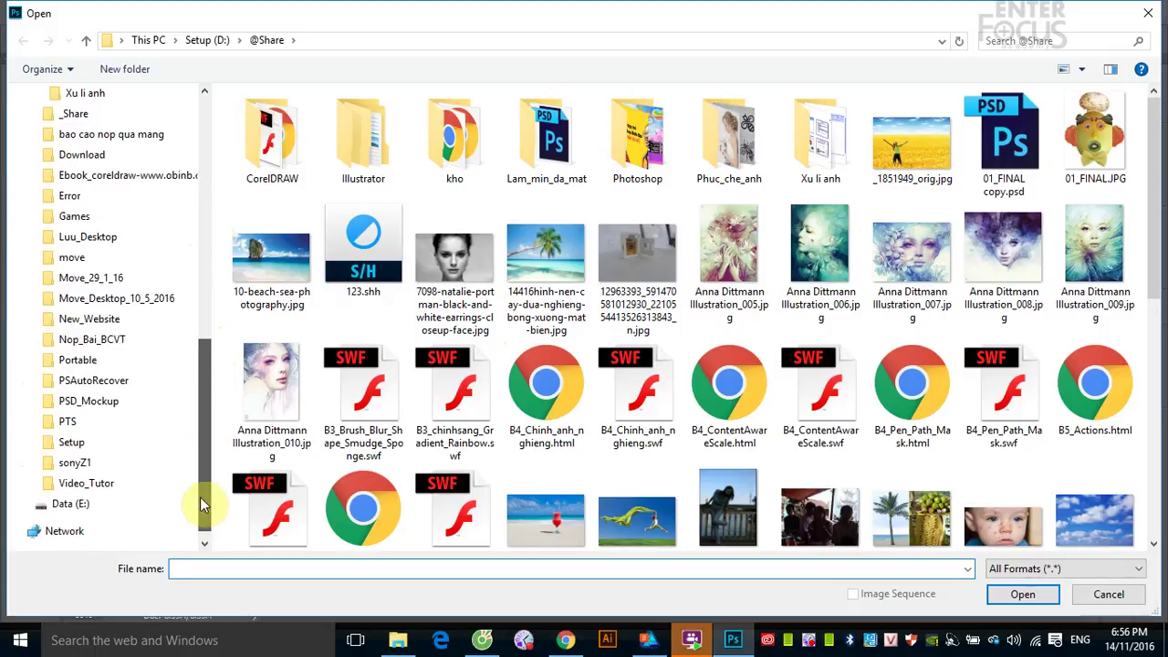
click(70, 504)
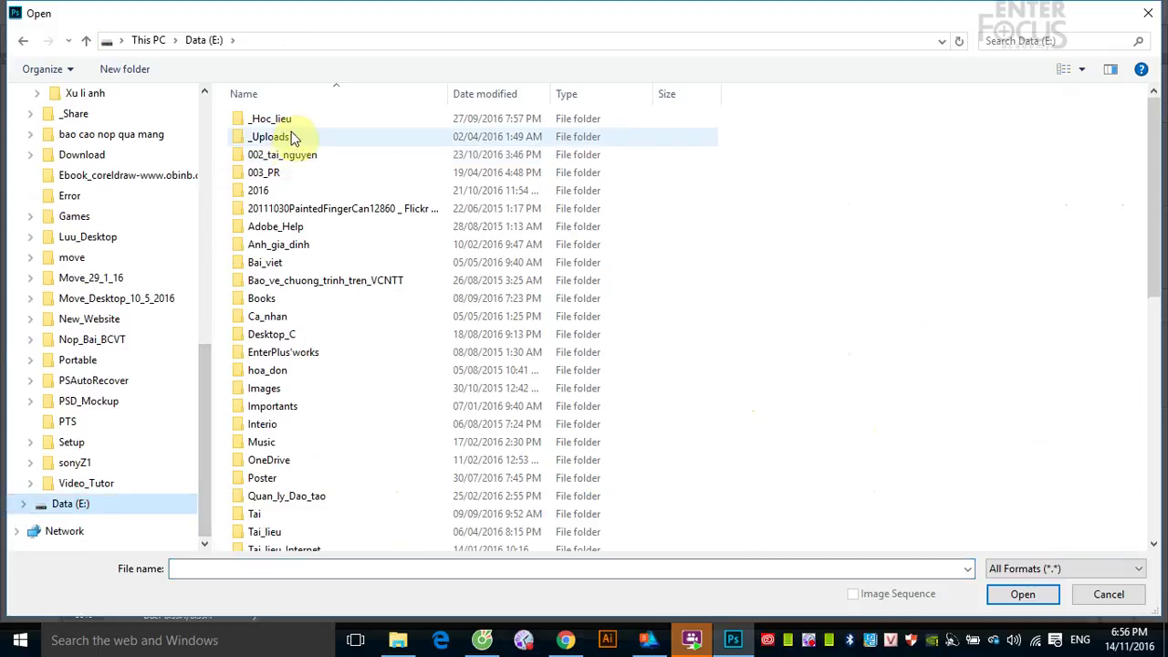
double_click(274, 118)
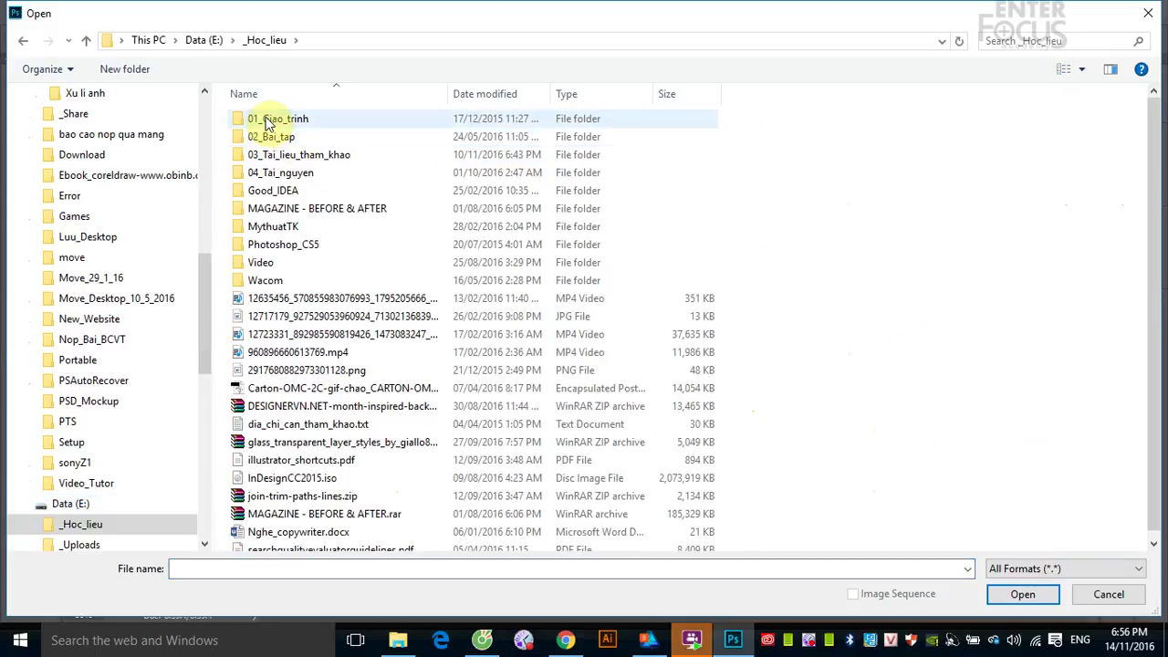
double_click(267, 123)
click(22, 40)
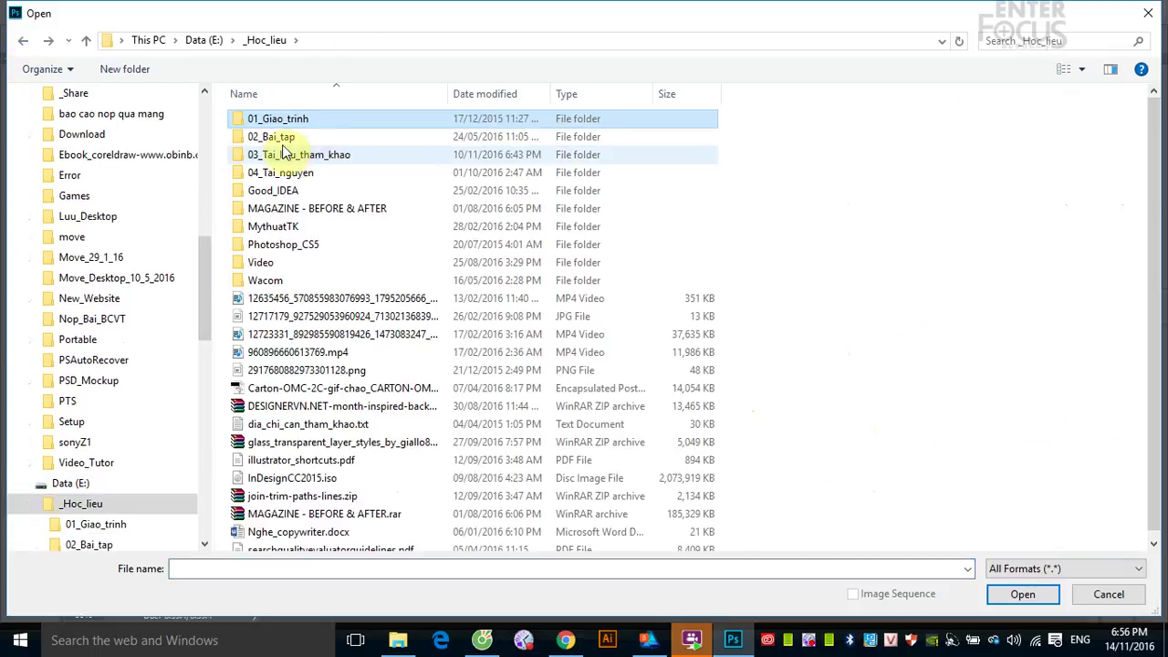
- Go into 02_Bai_tap > 2D > BT_Photoshop > Lesson_011 and open BEGIN.JPG
double_click(271, 137)
double_click(260, 119)
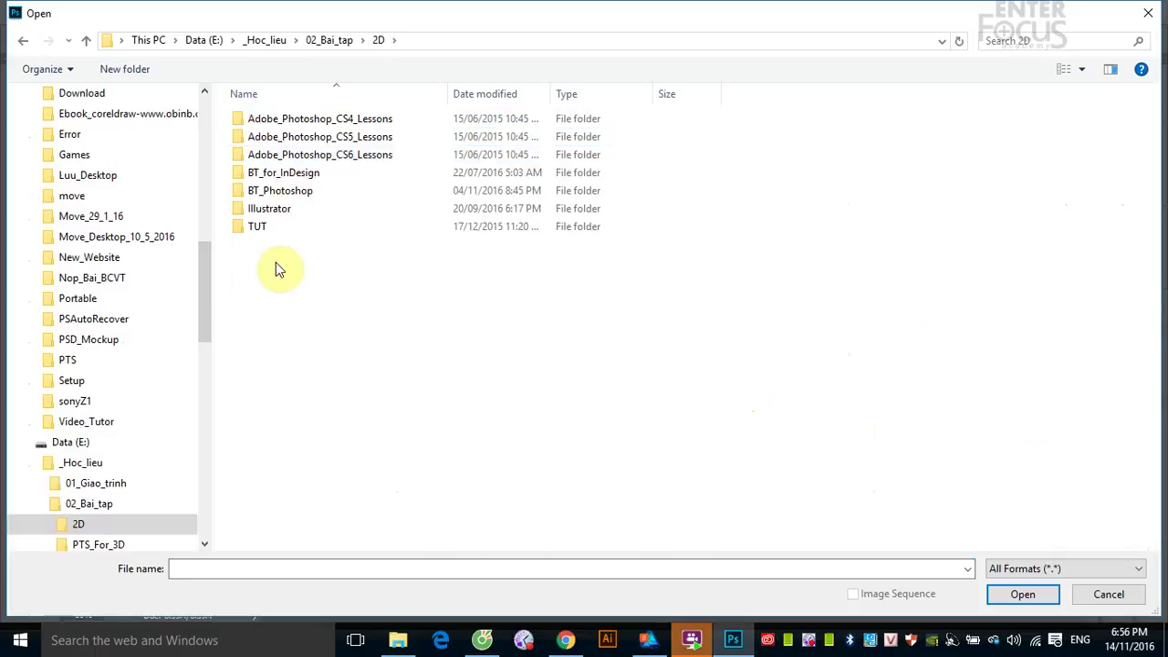
double_click(281, 191)
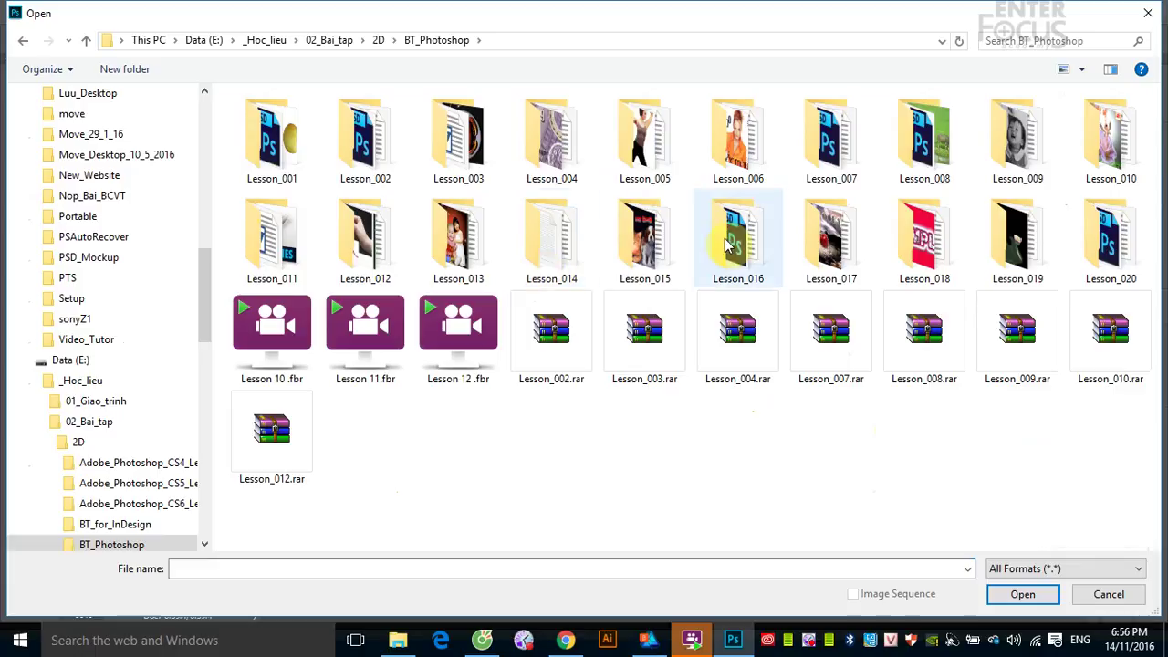
double_click(290, 252)
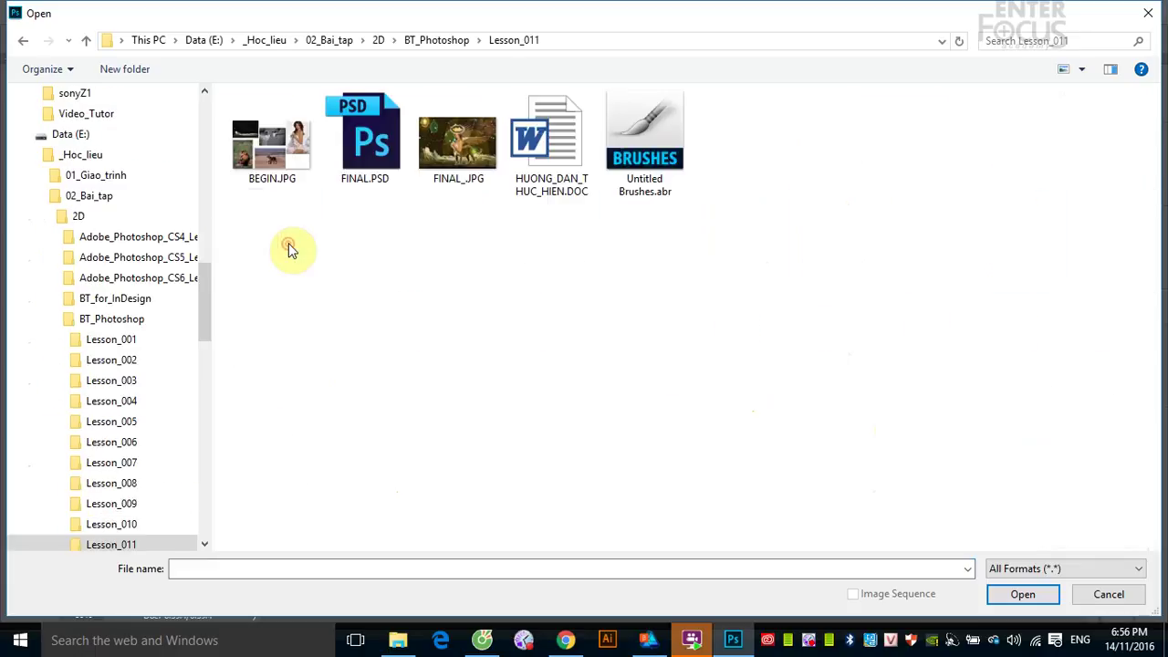
click(274, 151)
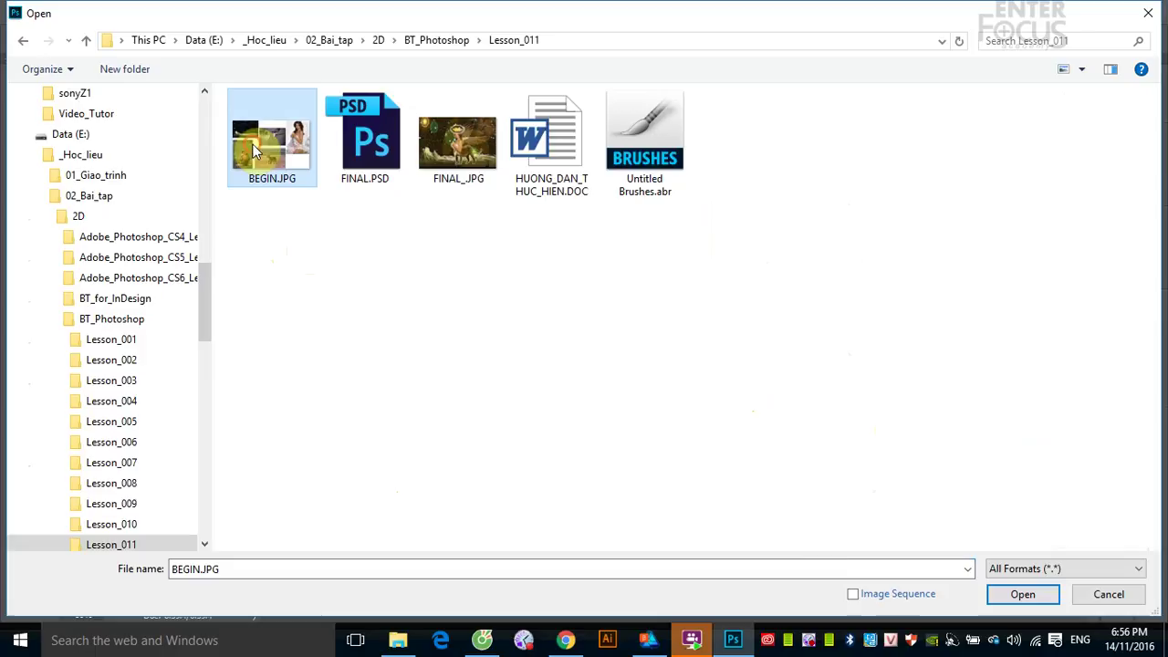
click(1020, 599)
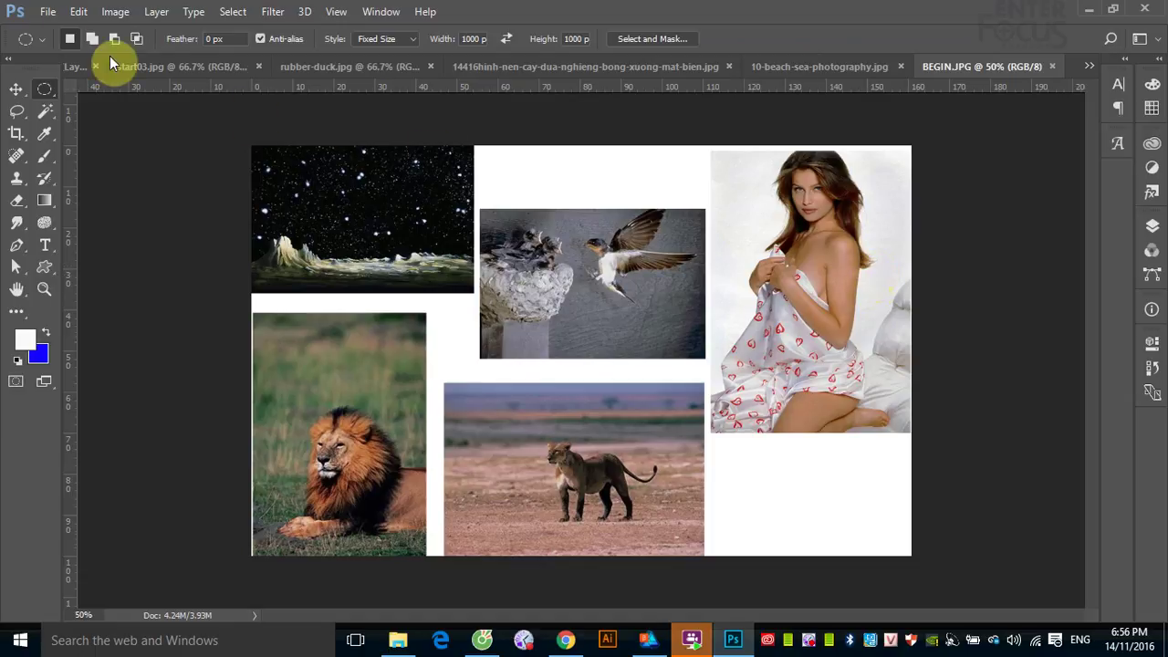
- Open FINAL_.JPG from the same Lesson_011 folder
click(48, 11)
click(64, 48)
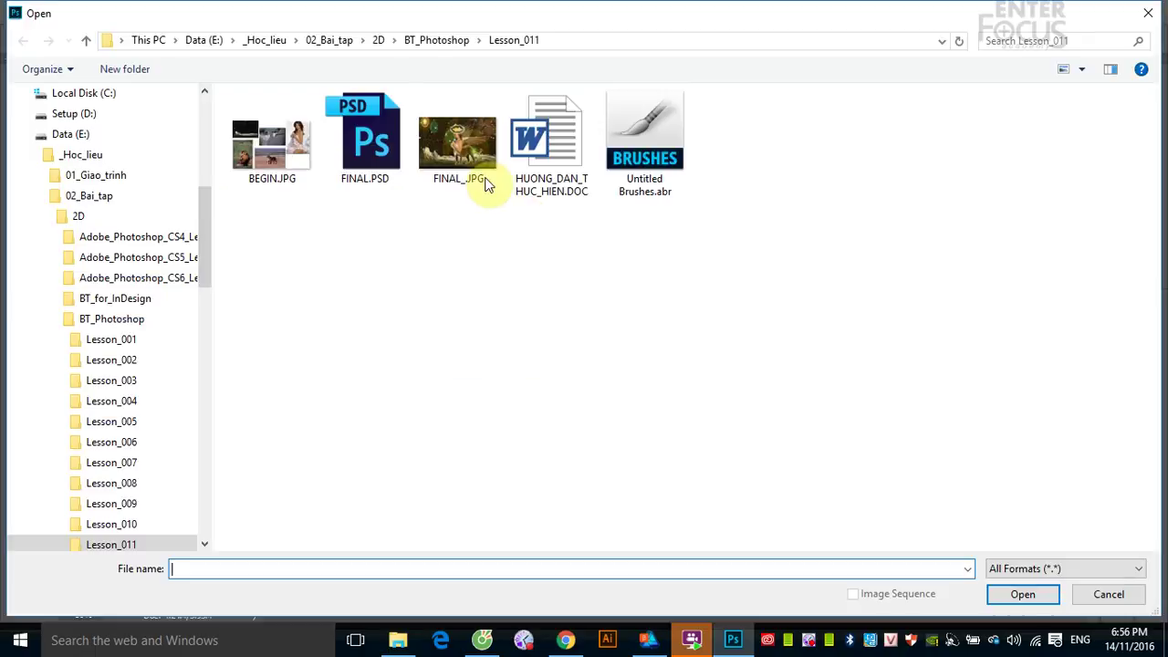
click(458, 142)
click(1010, 602)
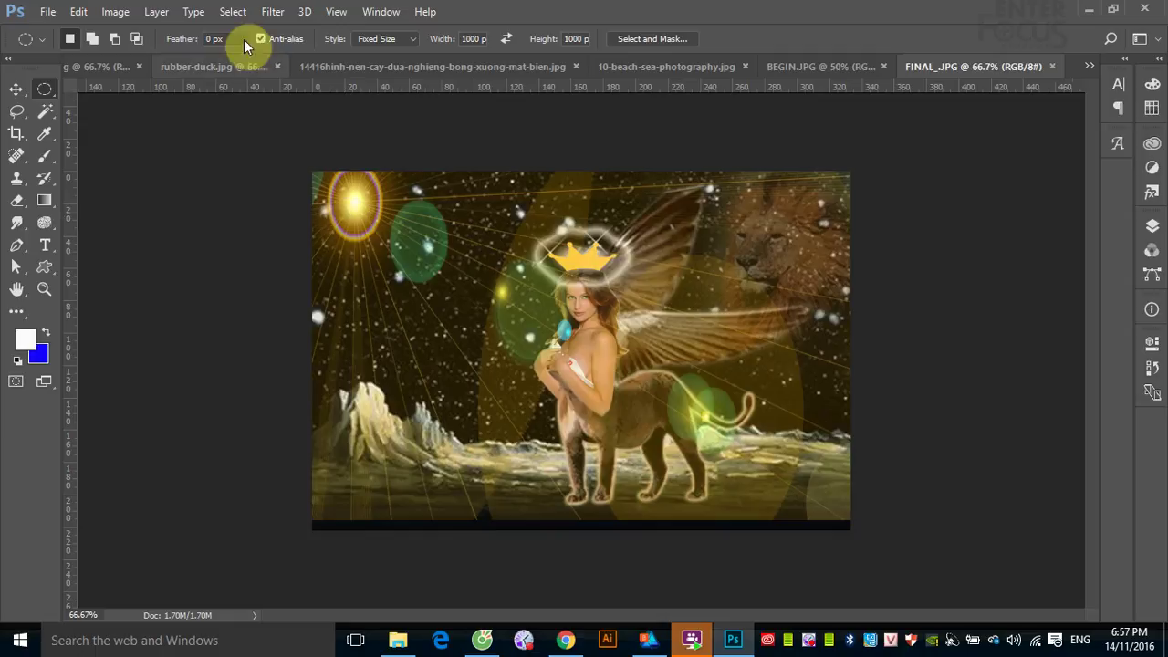
- In BEGIN.JPG, zoom in on the starry-sky image and add a new empty layer
click(845, 68)
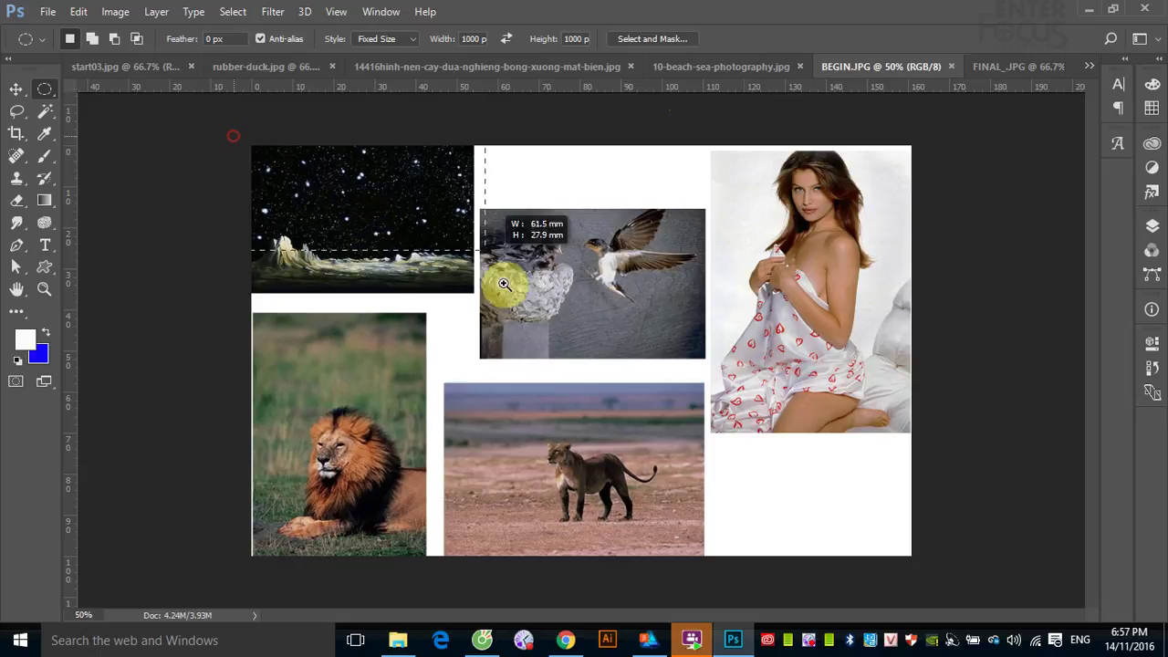
drag(249, 149, 483, 324)
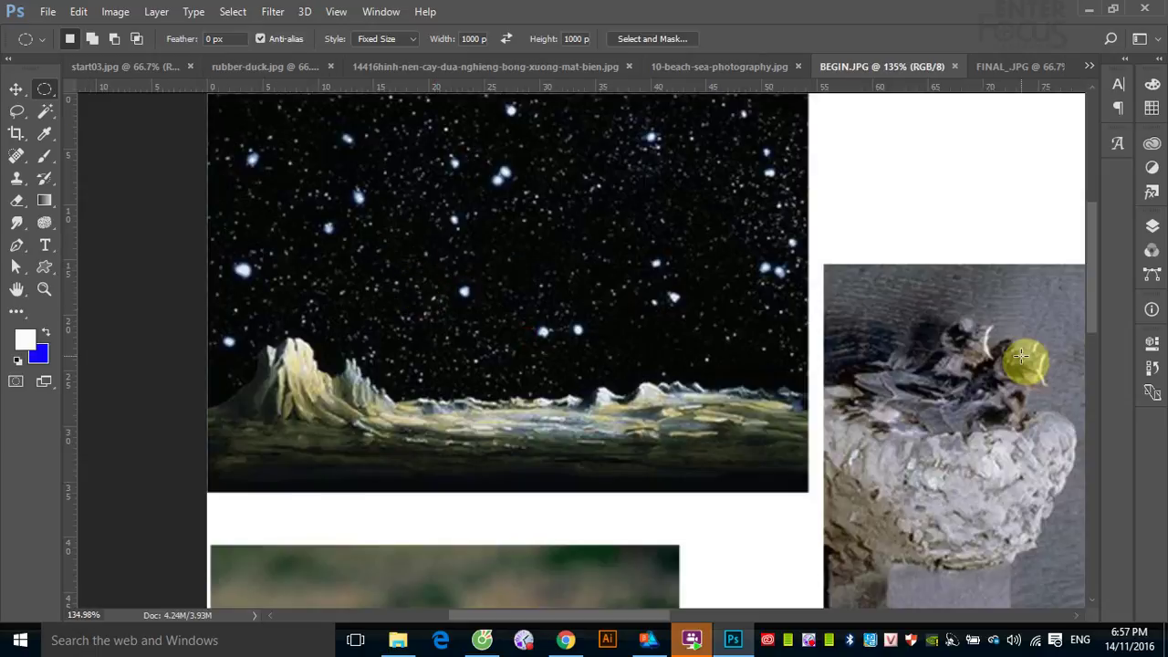
click(1152, 226)
click(1081, 562)
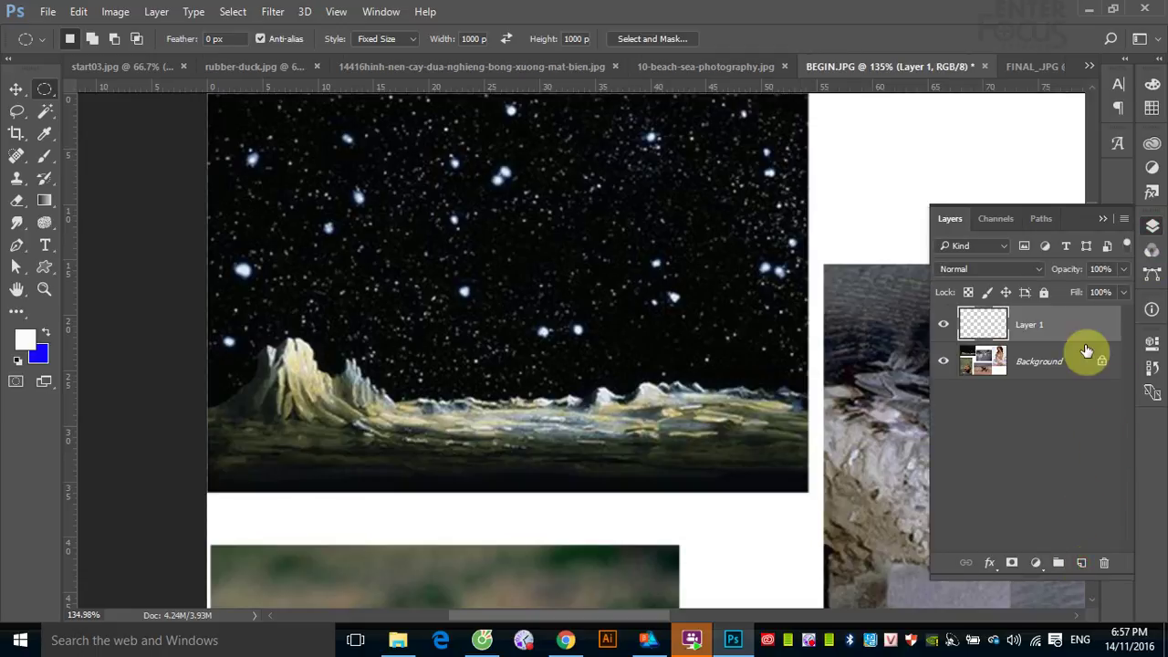
drag(657, 384, 649, 393)
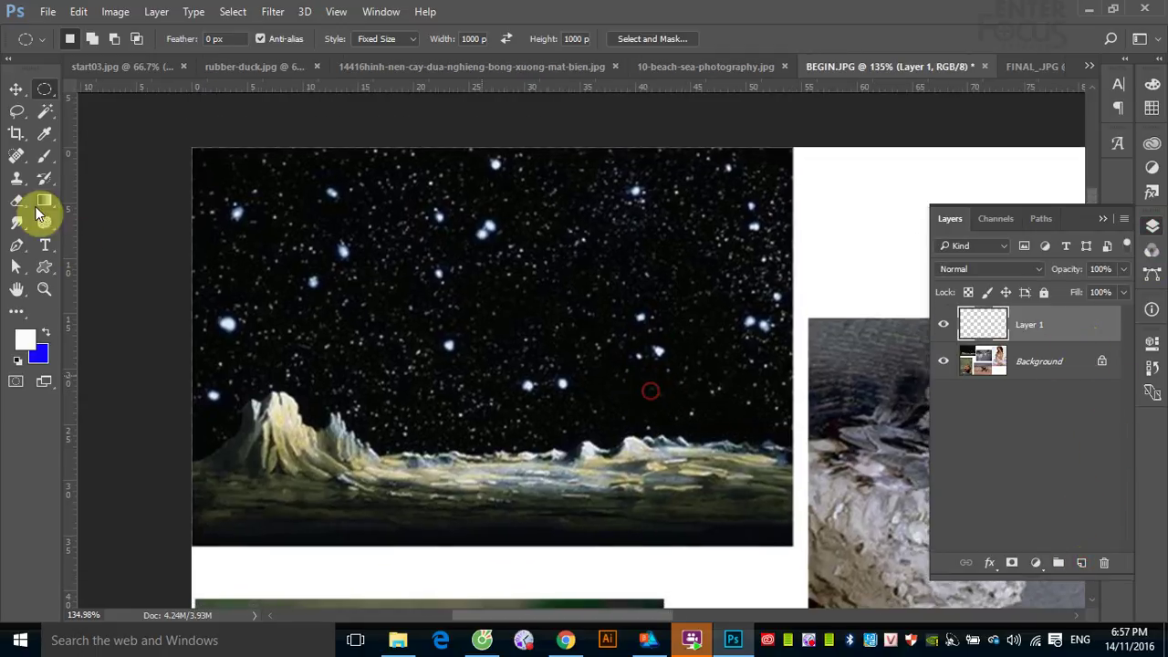
- Select a rectangle over the starry image and fill it with default black
right_click(43, 90)
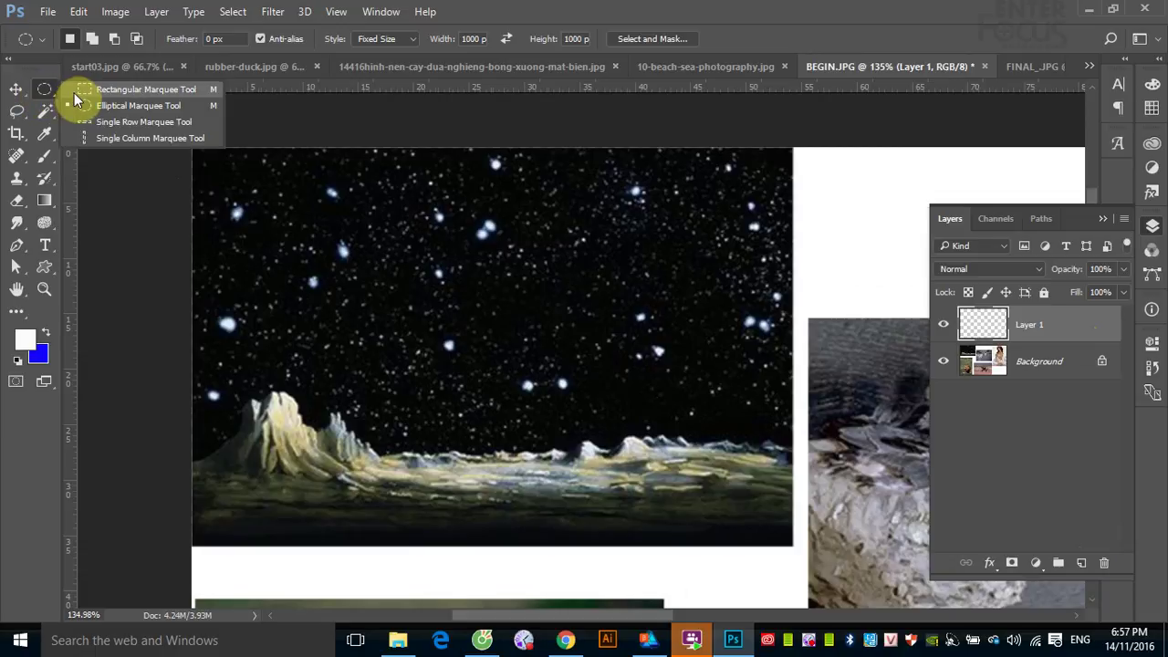
click(91, 93)
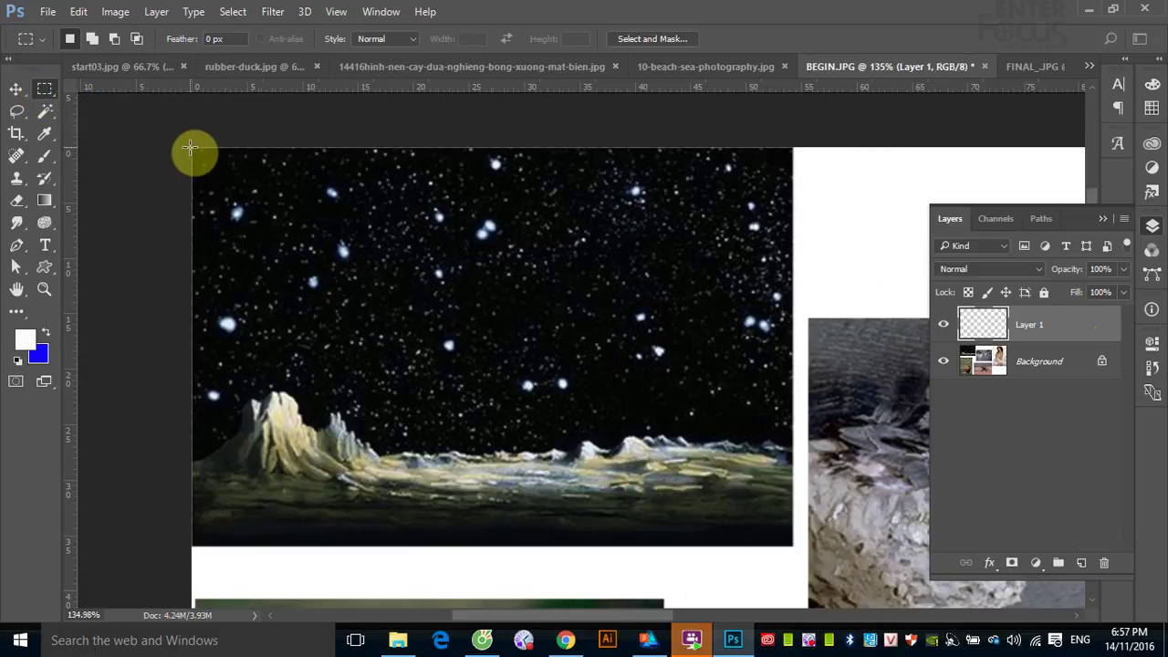
mouse_move(192, 146)
mouse_down()
mouse_move(554, 446)
mouse_move(741, 559)
mouse_move(792, 544)
mouse_up()
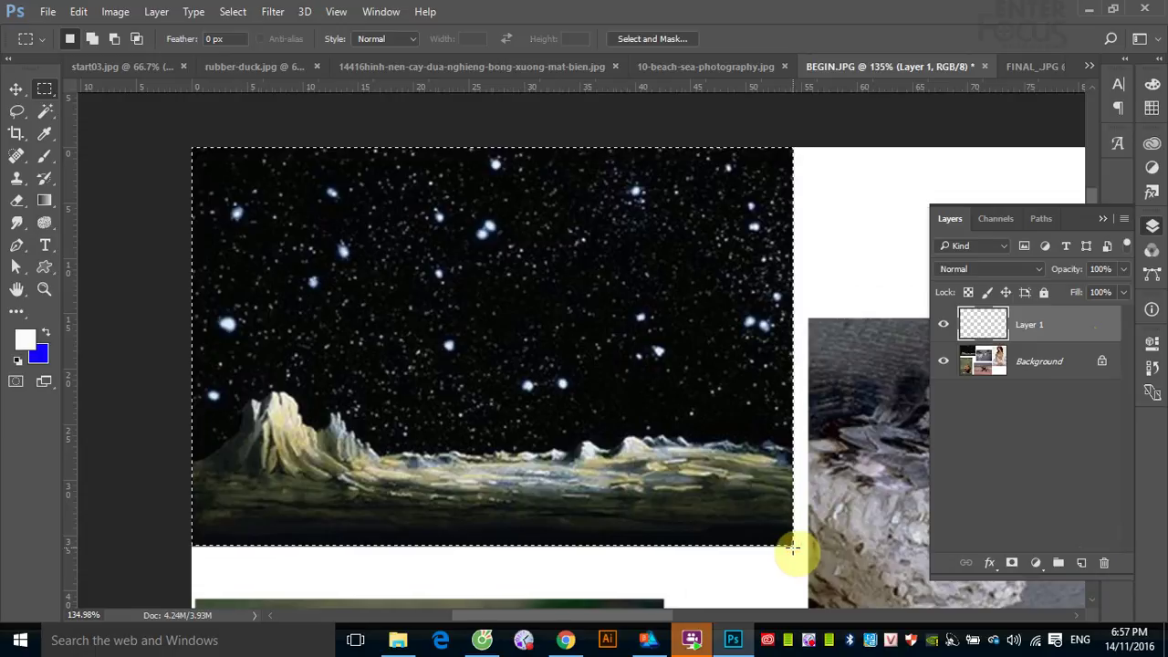
key(d)
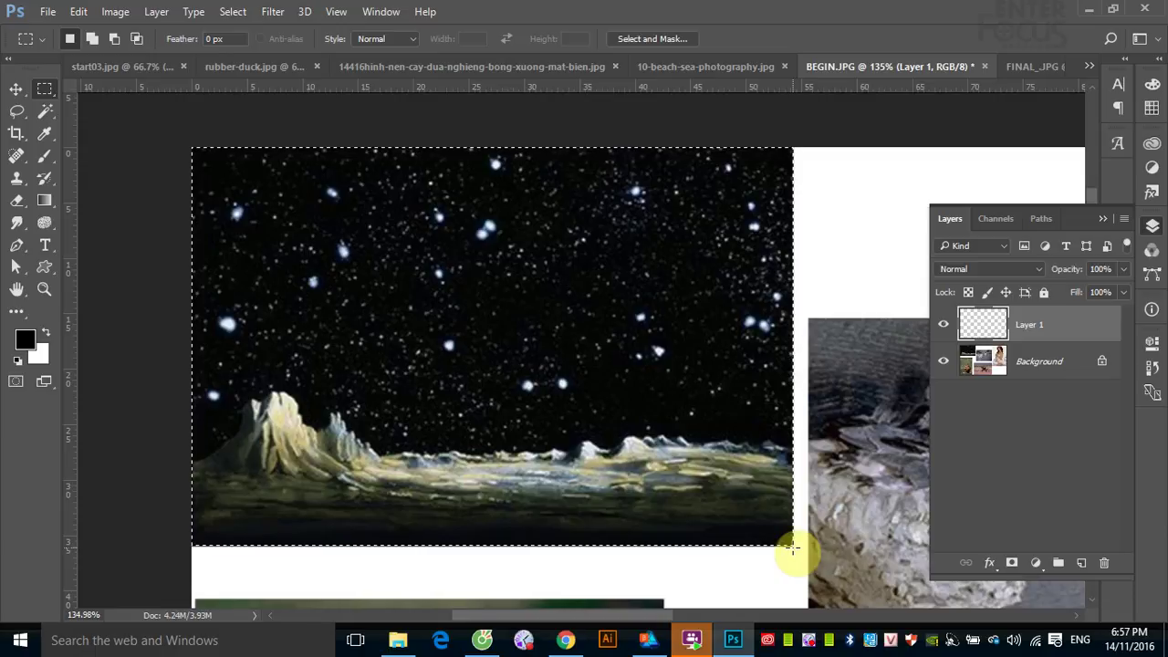
key(alt+Delete)
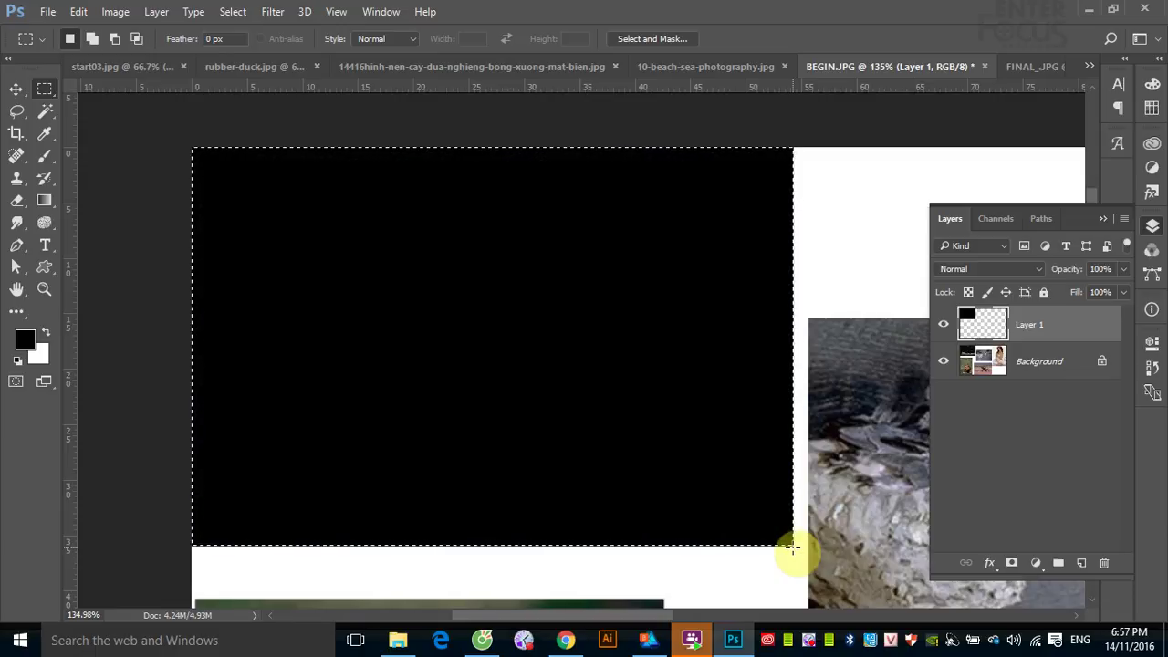
- Start a Lens Flare with the 50-300mm Zoom lens, trying flare positions and brightness
click(278, 11)
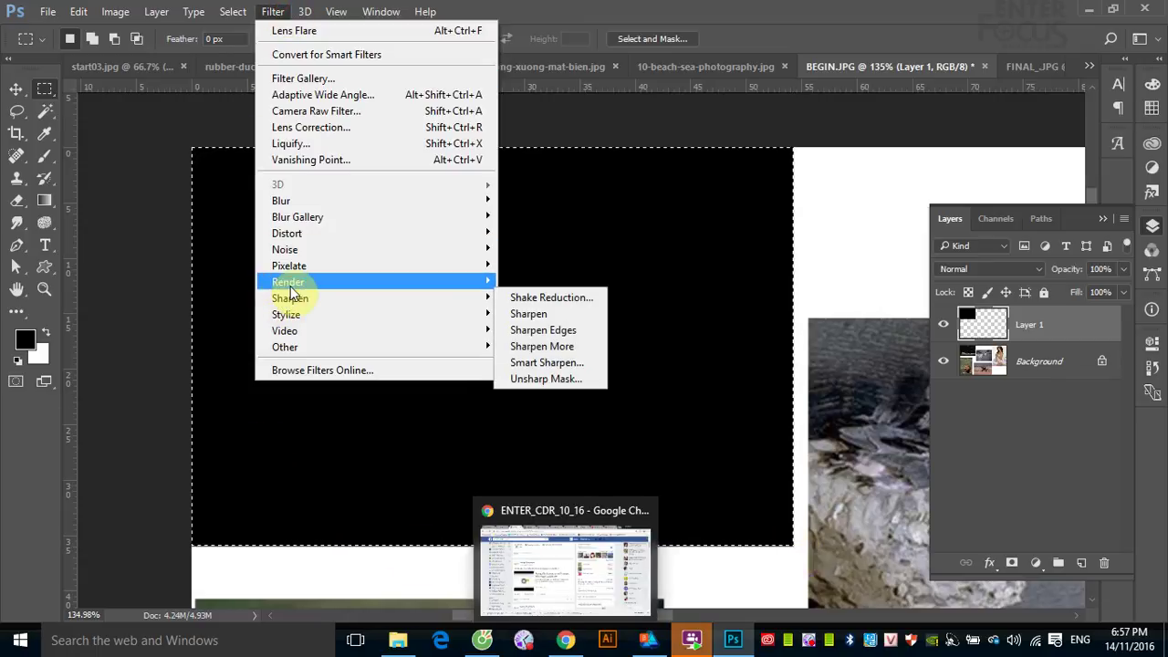
mouse_move(287, 282)
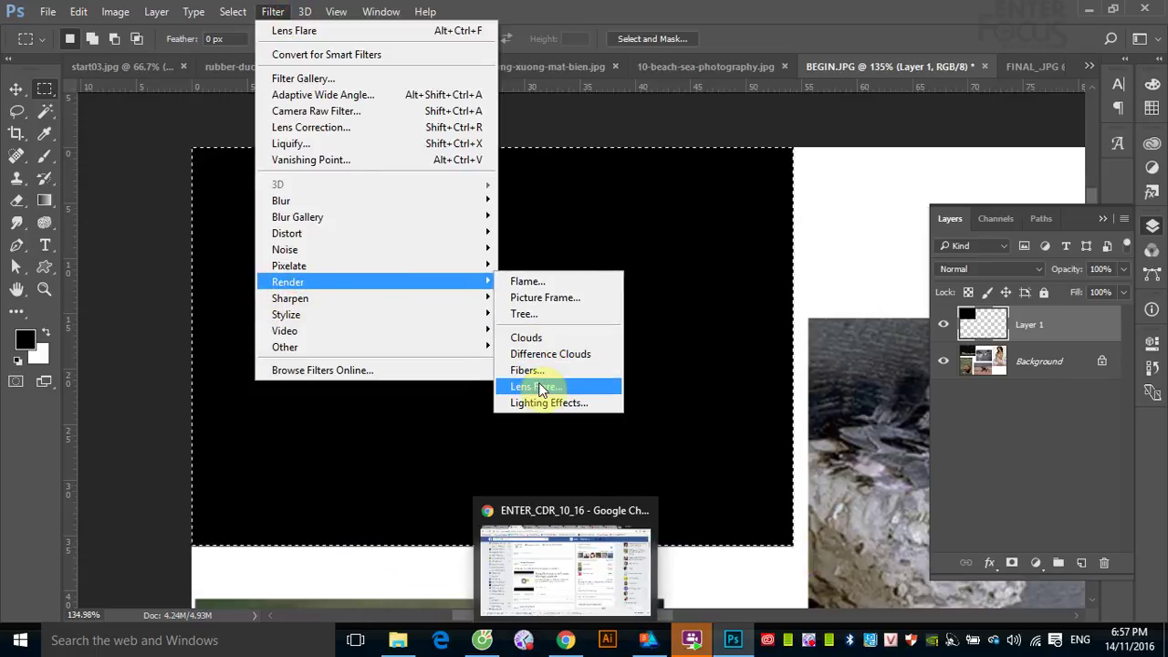
click(532, 387)
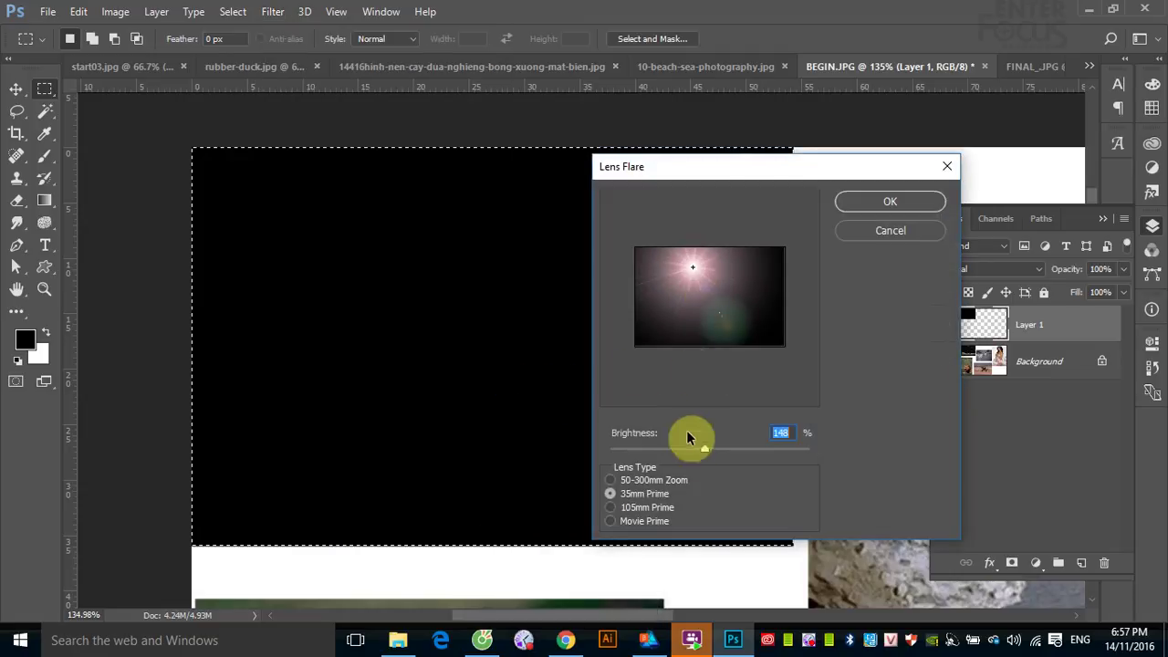
click(610, 480)
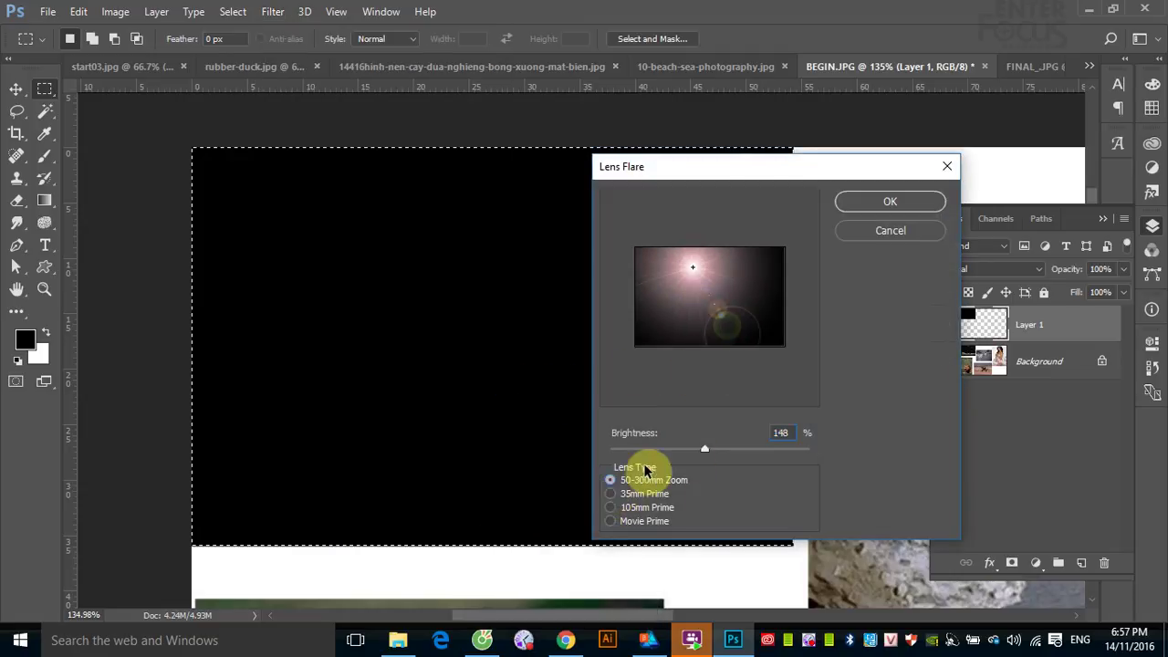
drag(704, 449, 663, 449)
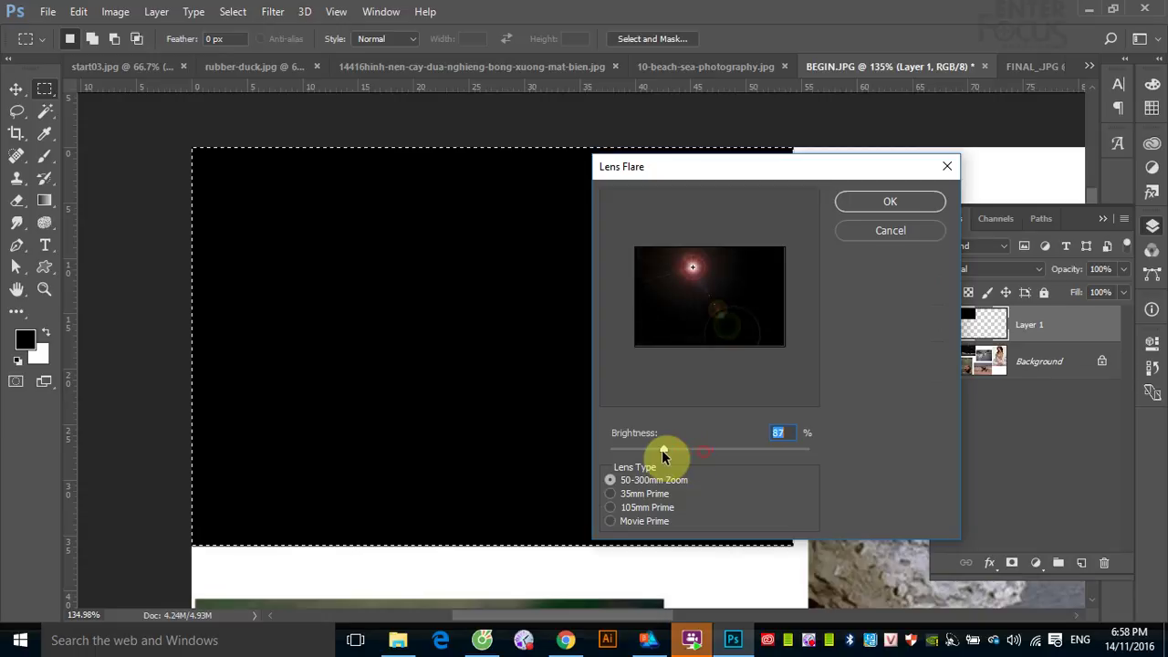
drag(695, 267, 667, 271)
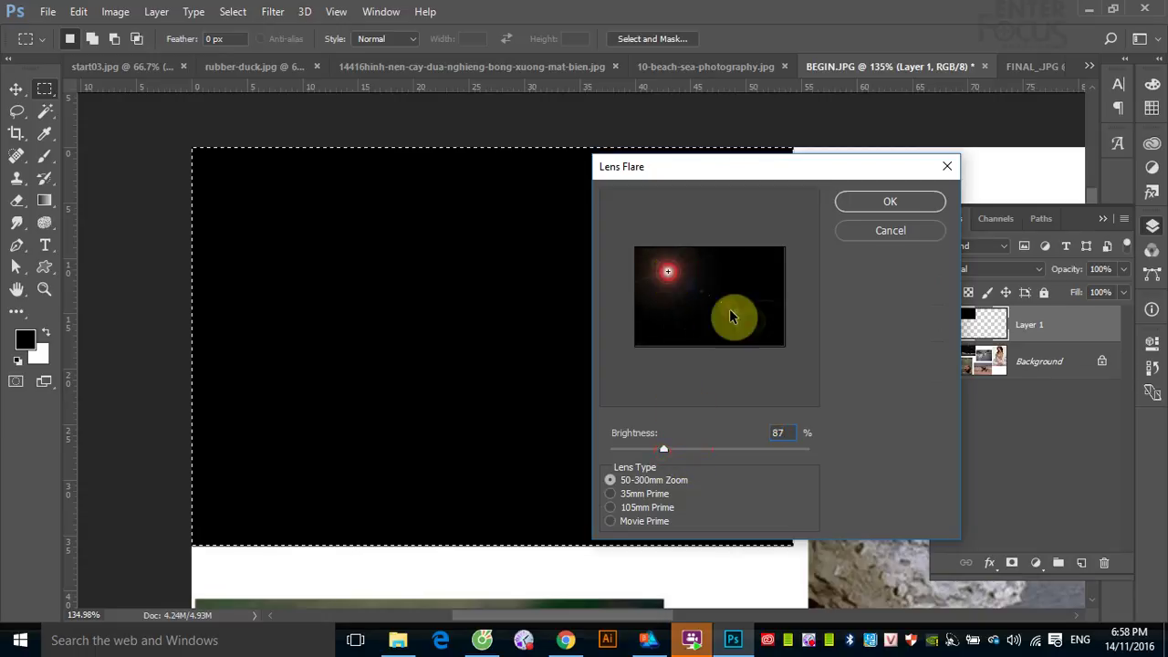
click(748, 324)
drag(748, 324, 748, 318)
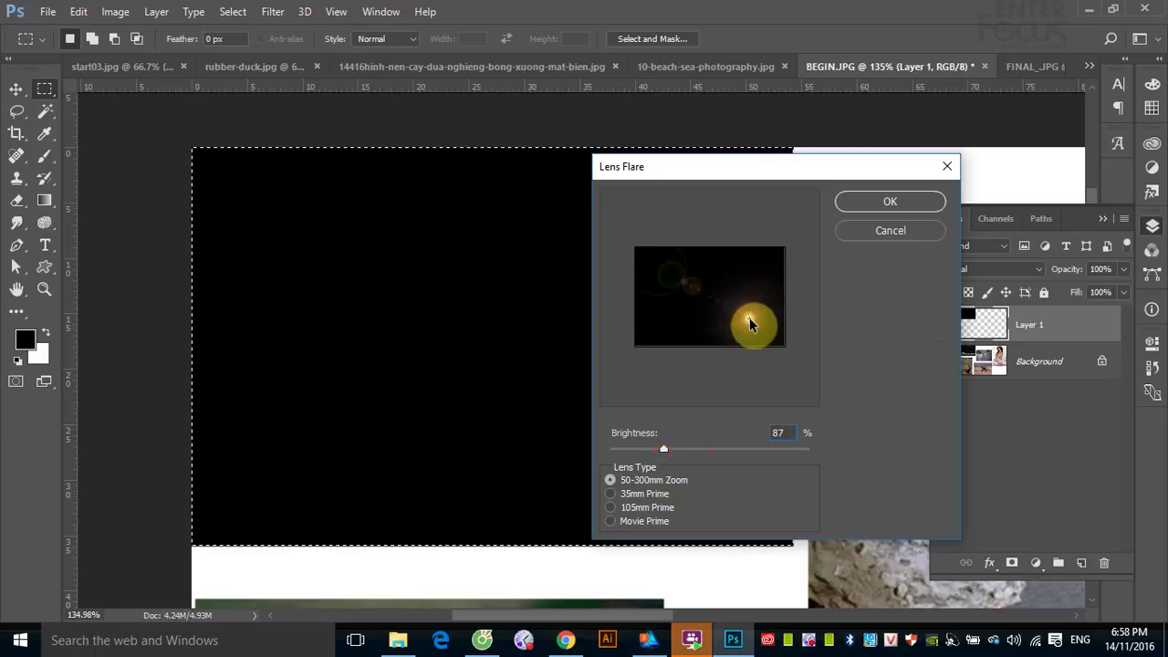
- Move the flare centre to the upper left, raise brightness to about 123%, and apply
mouse_move(661, 446)
mouse_down()
mouse_move(649, 447)
mouse_move(672, 446)
mouse_up()
mouse_move(743, 323)
mouse_down()
mouse_move(722, 280)
mouse_move(660, 268)
mouse_move(669, 272)
mouse_up()
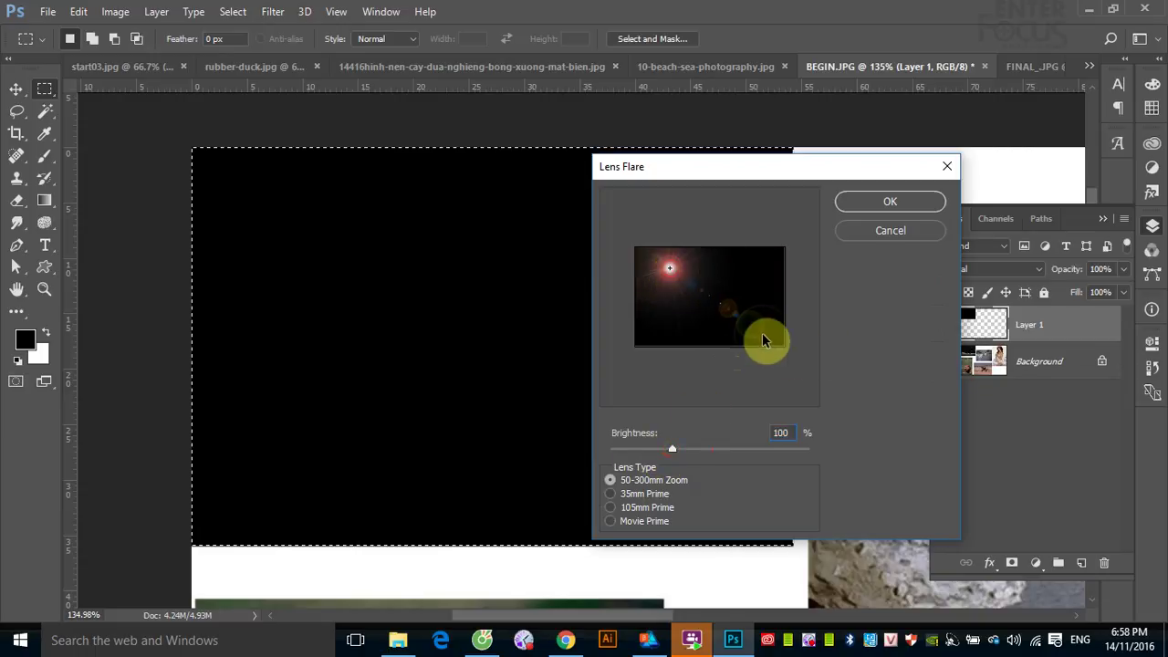
mouse_move(754, 328)
mouse_down()
mouse_move(694, 334)
mouse_move(637, 301)
mouse_move(696, 253)
mouse_move(660, 269)
mouse_move(696, 266)
mouse_move(736, 351)
mouse_move(671, 266)
mouse_up()
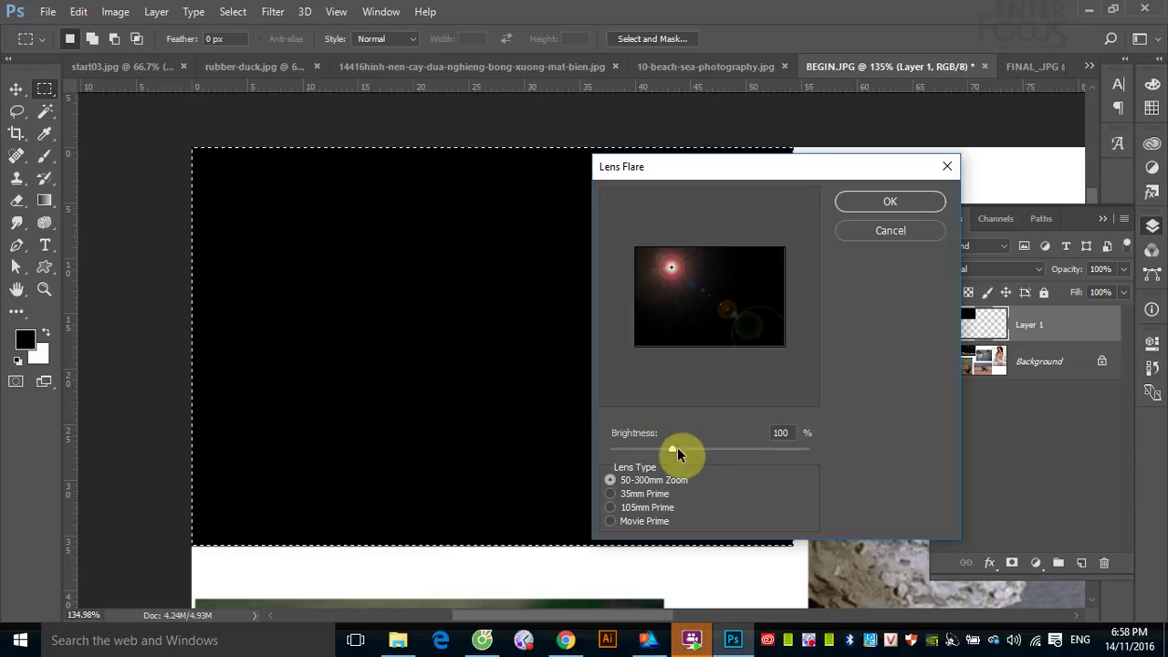
drag(677, 448, 691, 445)
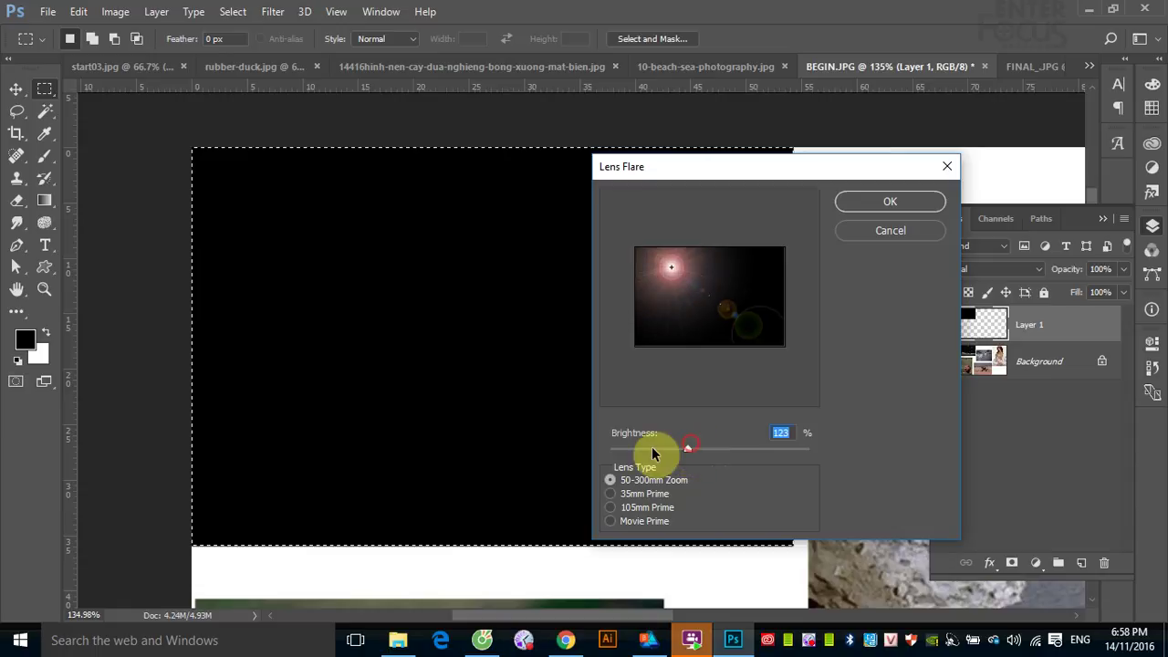
click(884, 199)
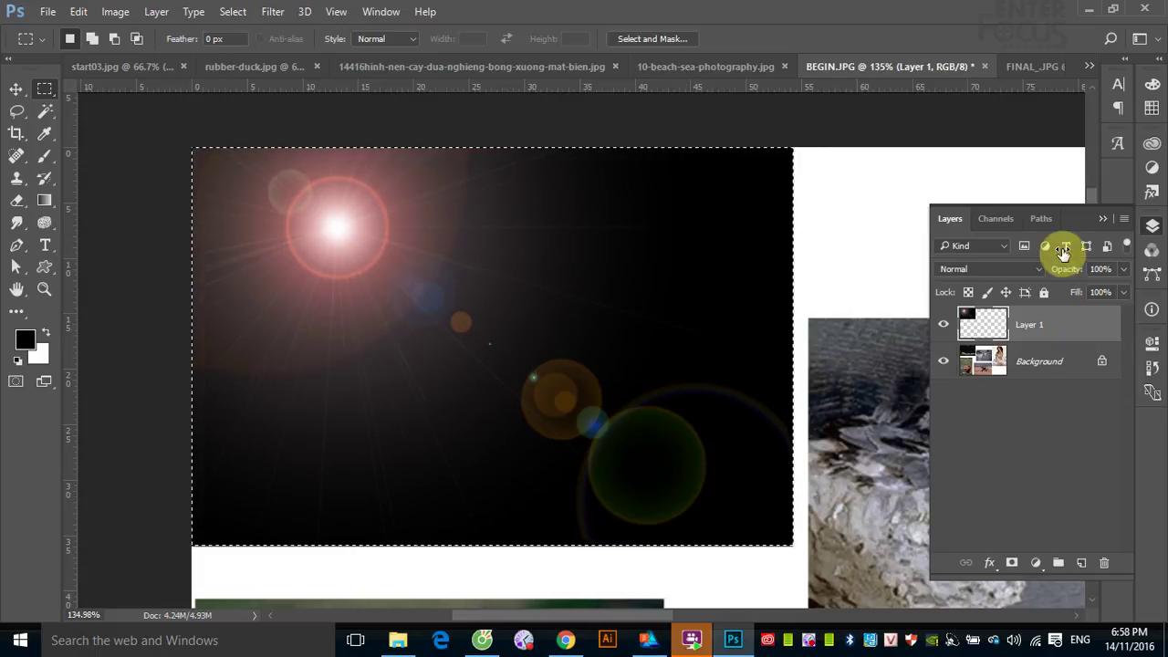
- Set the flare layer's blend mode to Screen and duplicate it twice with Ctrl+J
click(1042, 270)
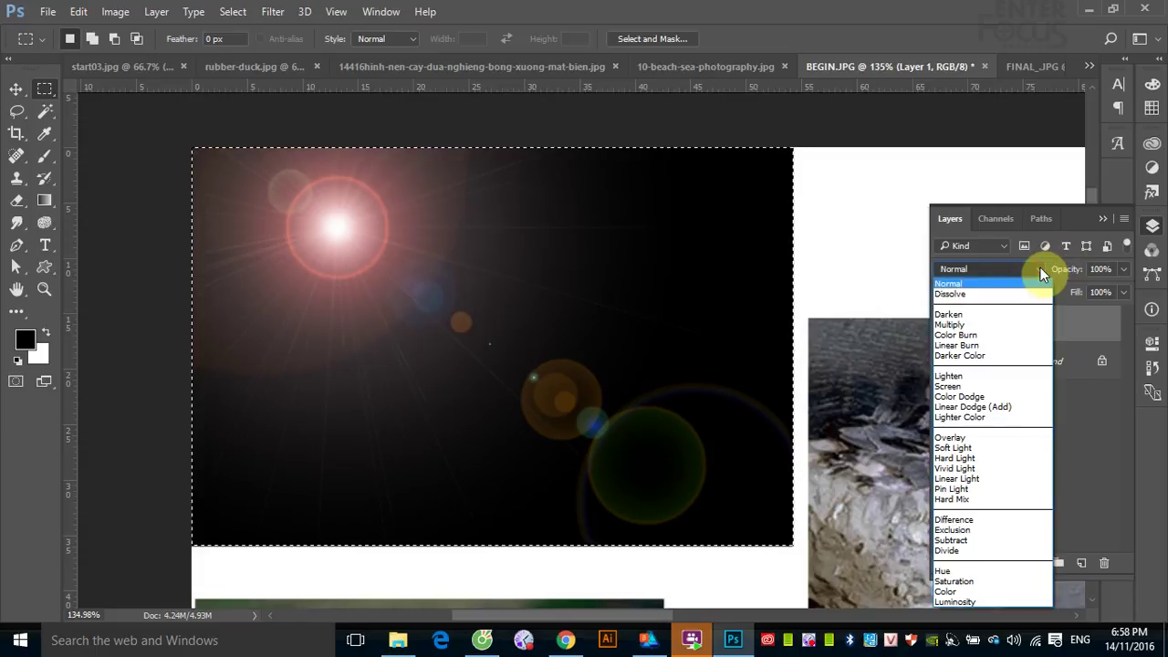
click(988, 391)
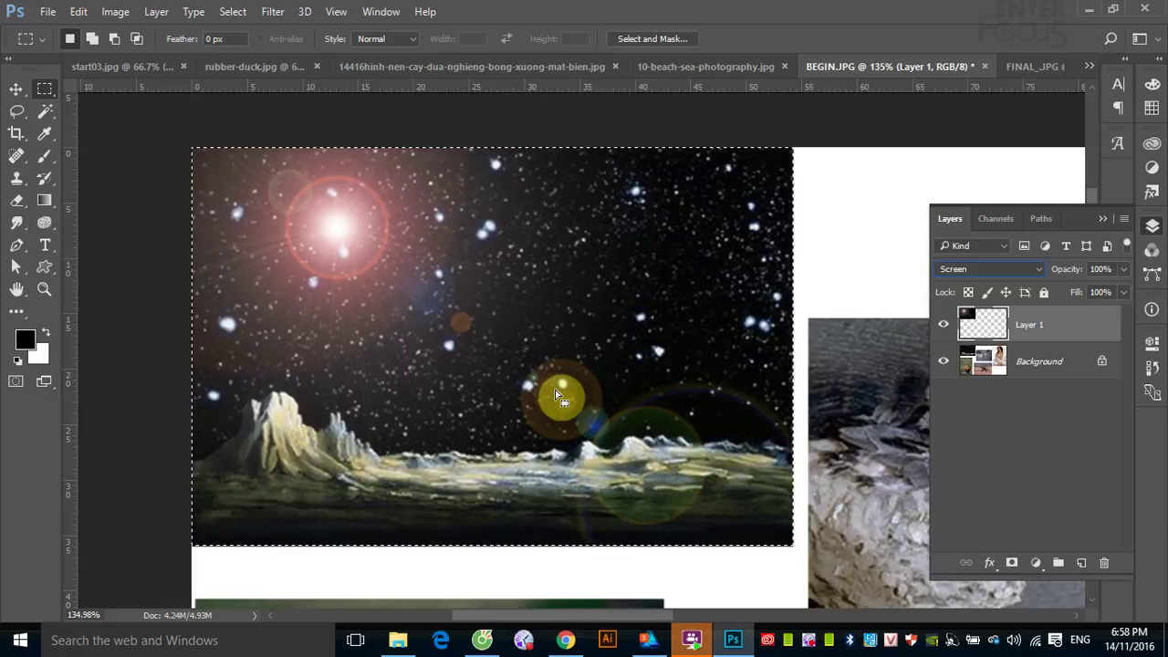
key(ctrl+j)
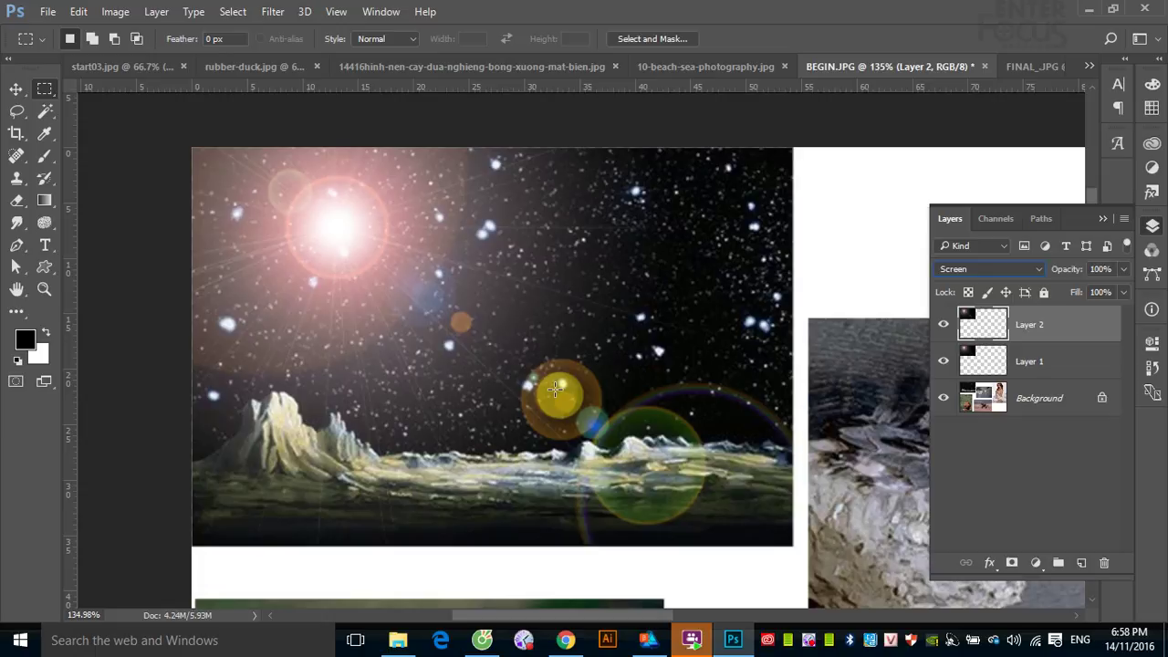
key(ctrl+j)
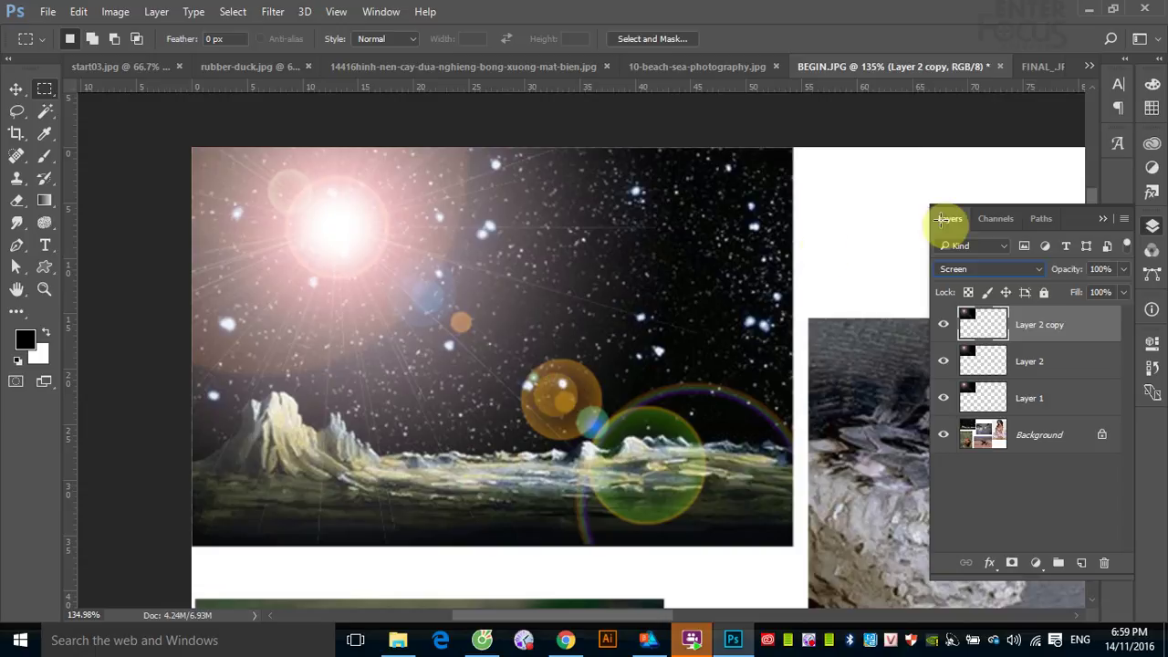
- Hide Layer 2 copy and Layer 2, make Layer 1 active, and bring up Filter > Render
click(943, 324)
click(944, 367)
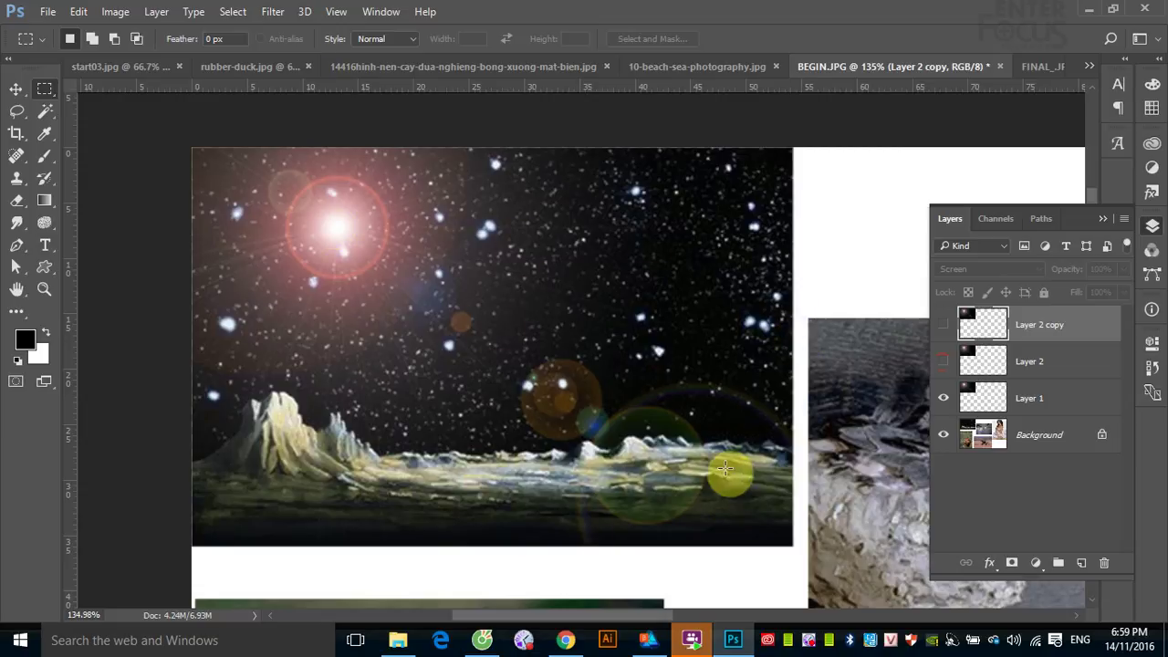
click(1022, 396)
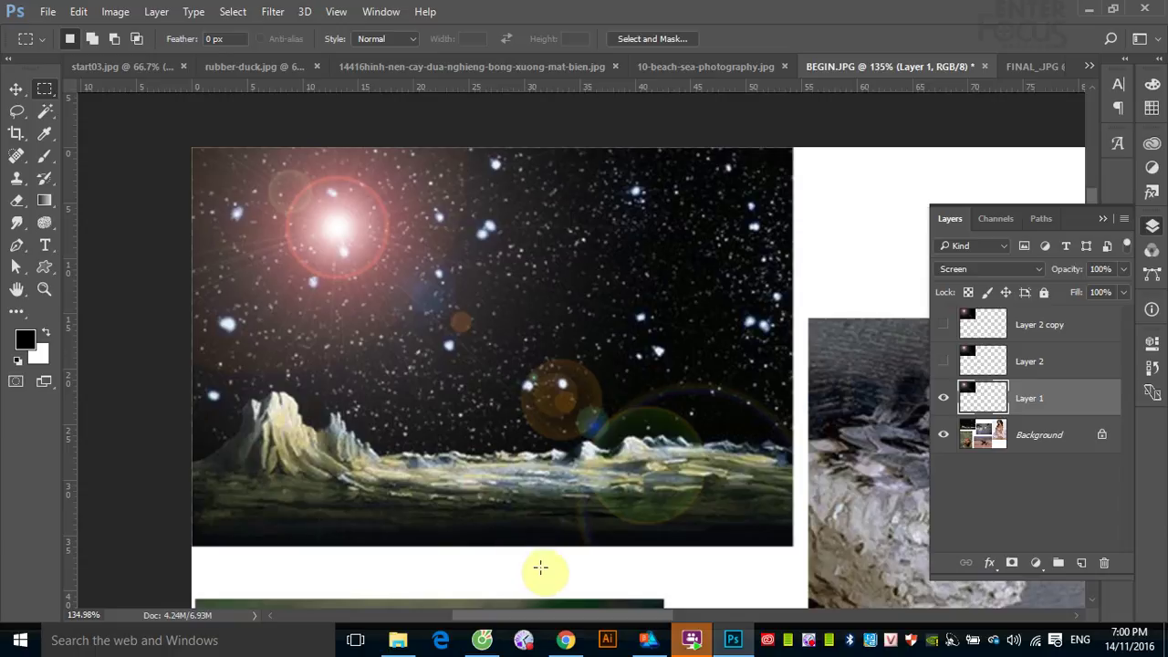
click(272, 13)
mouse_move(289, 282)
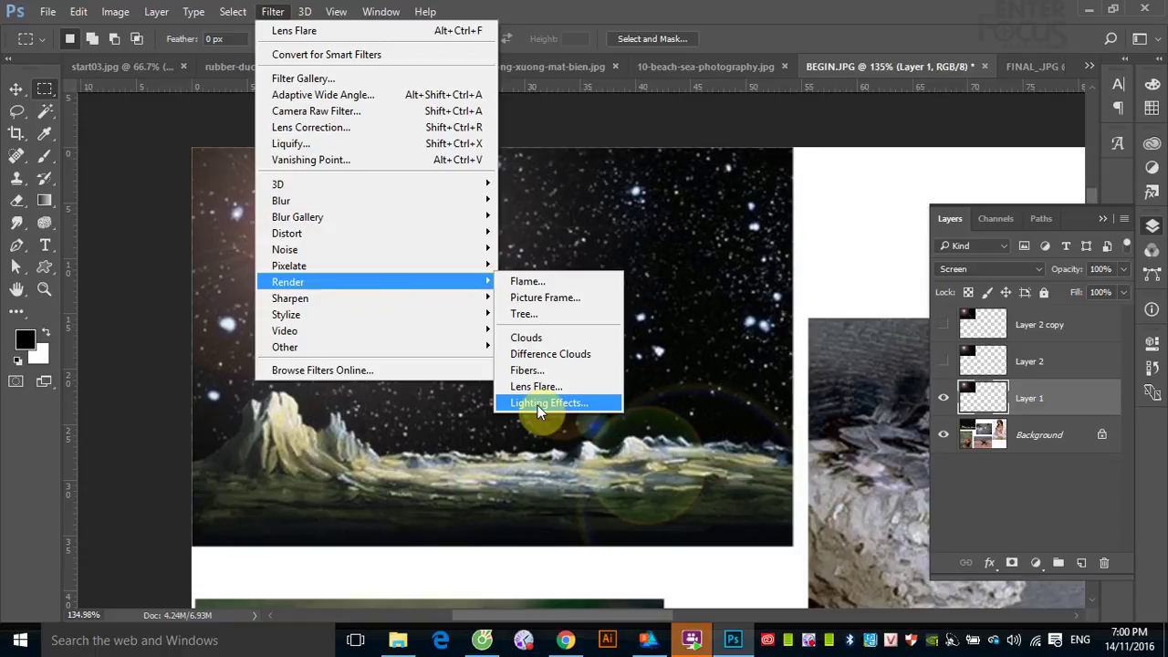
click(537, 405)
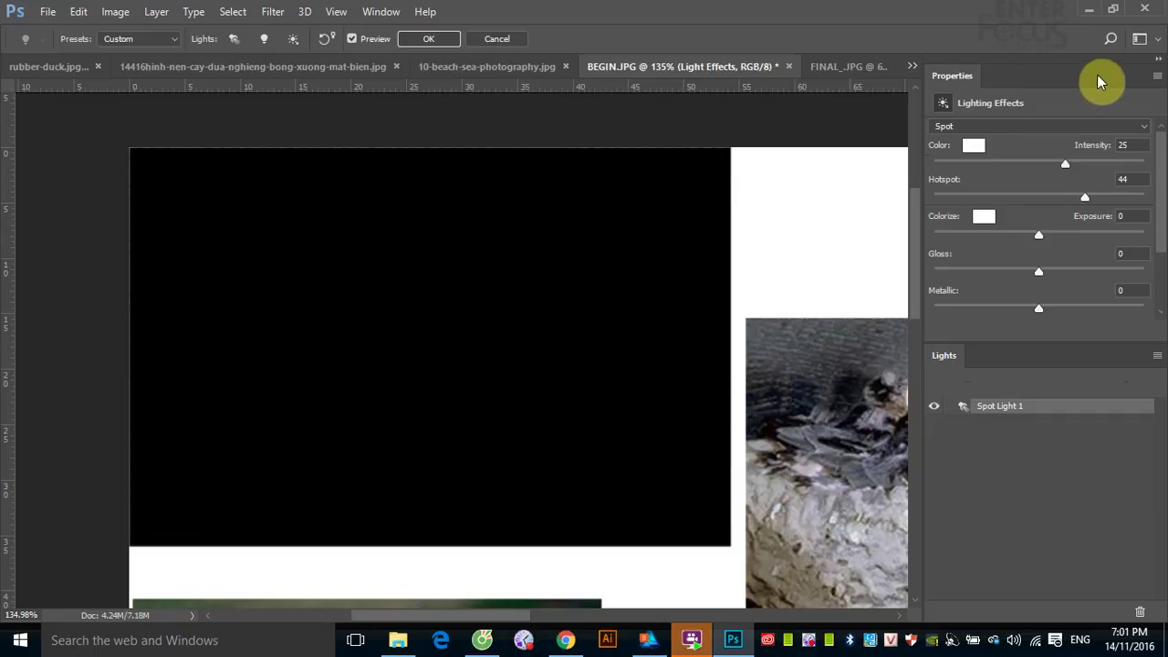
click(495, 41)
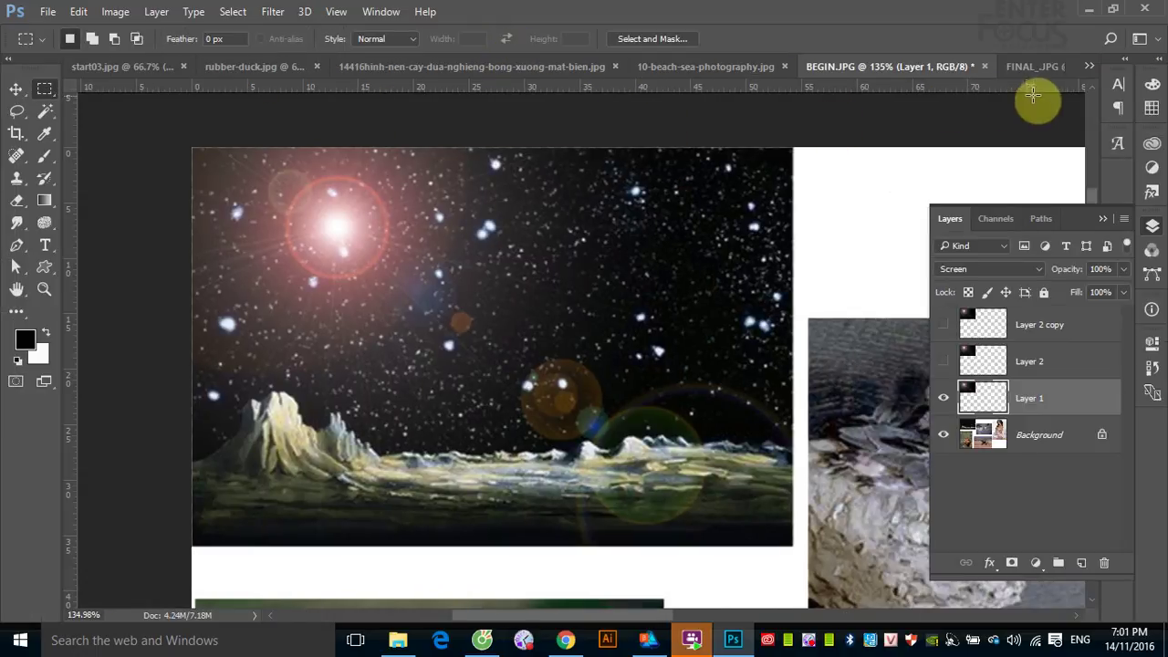
- Close BEGIN.JPG without saving and close FINAL_.JPG, then revert the beach photo with F12
click(985, 66)
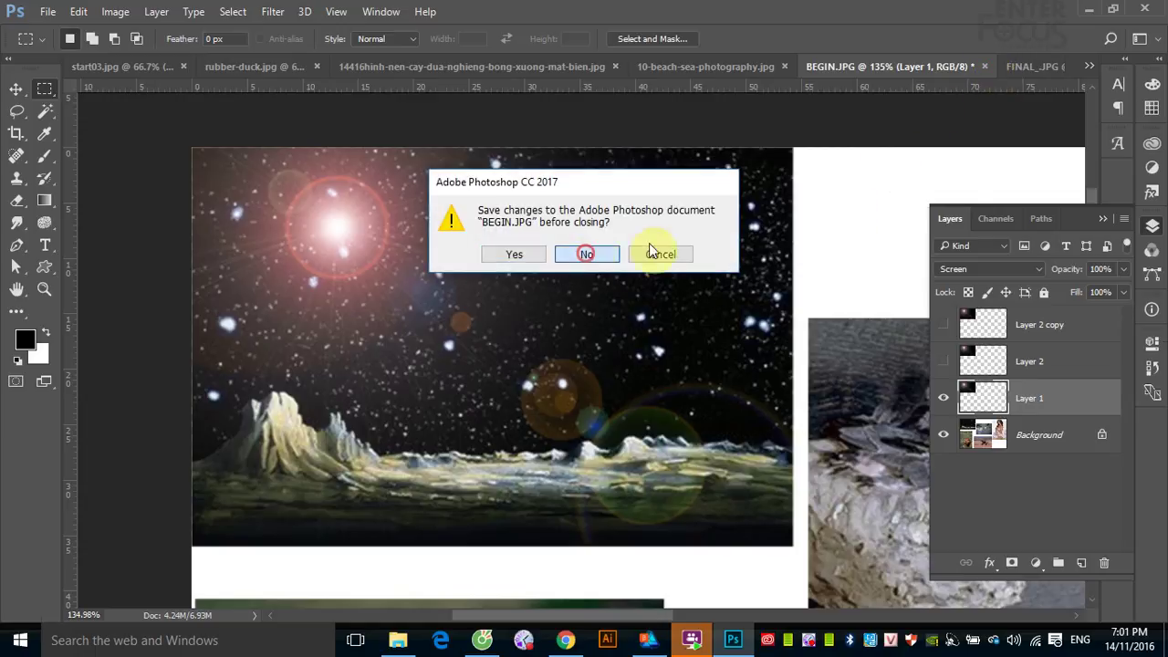
click(589, 253)
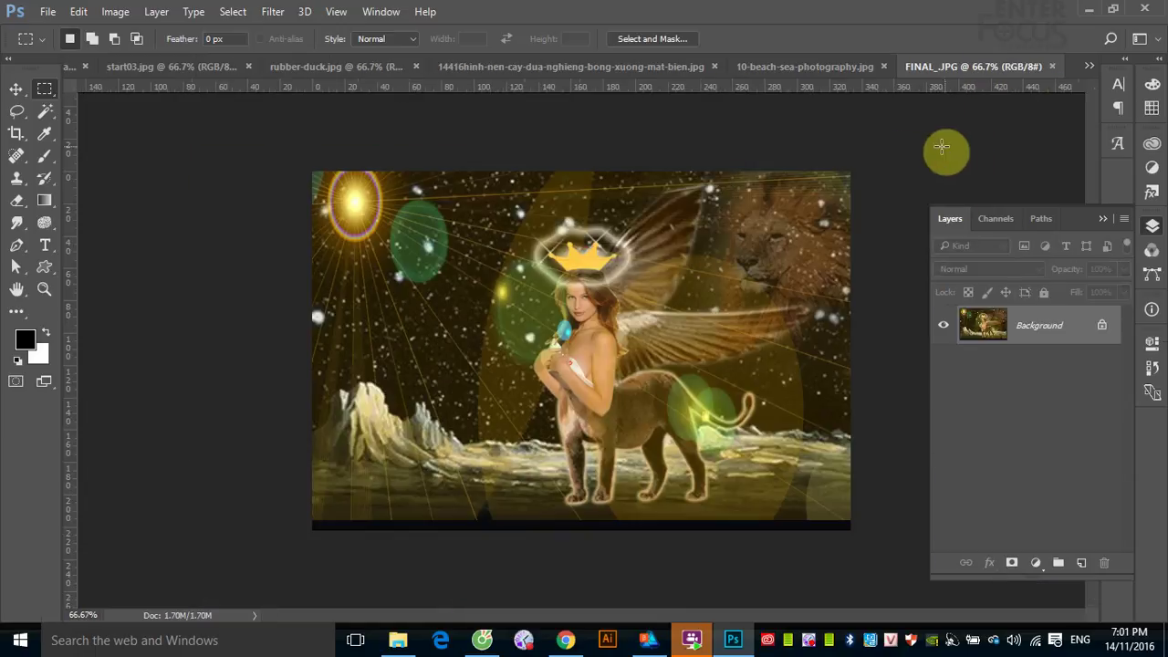
click(1053, 67)
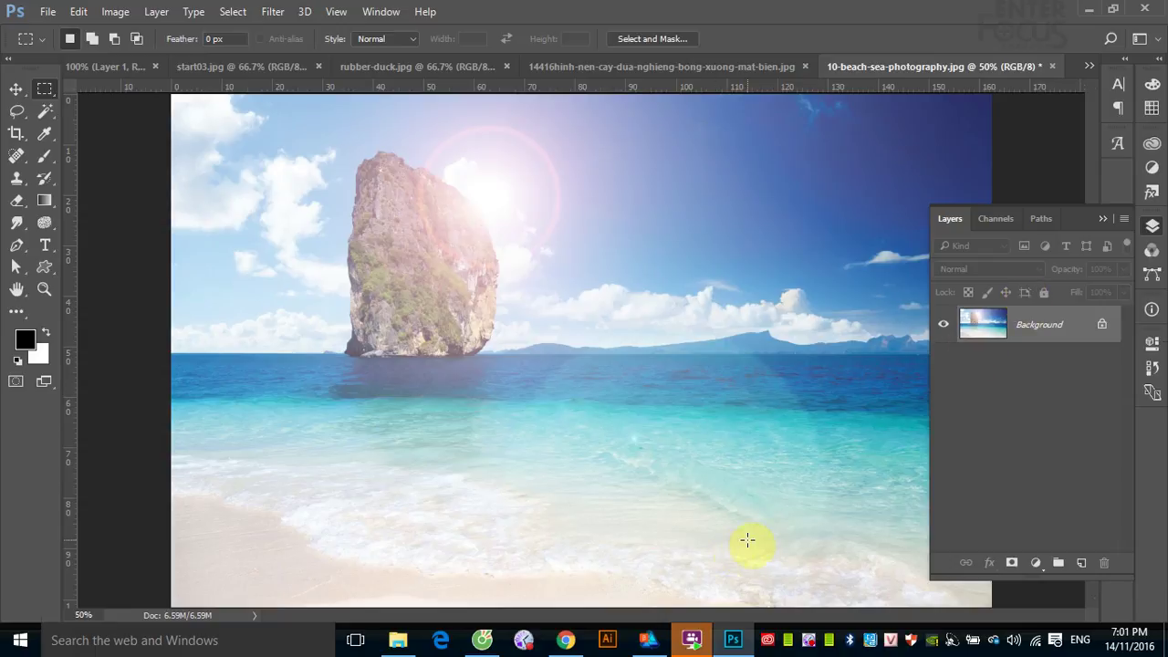
key(F12)
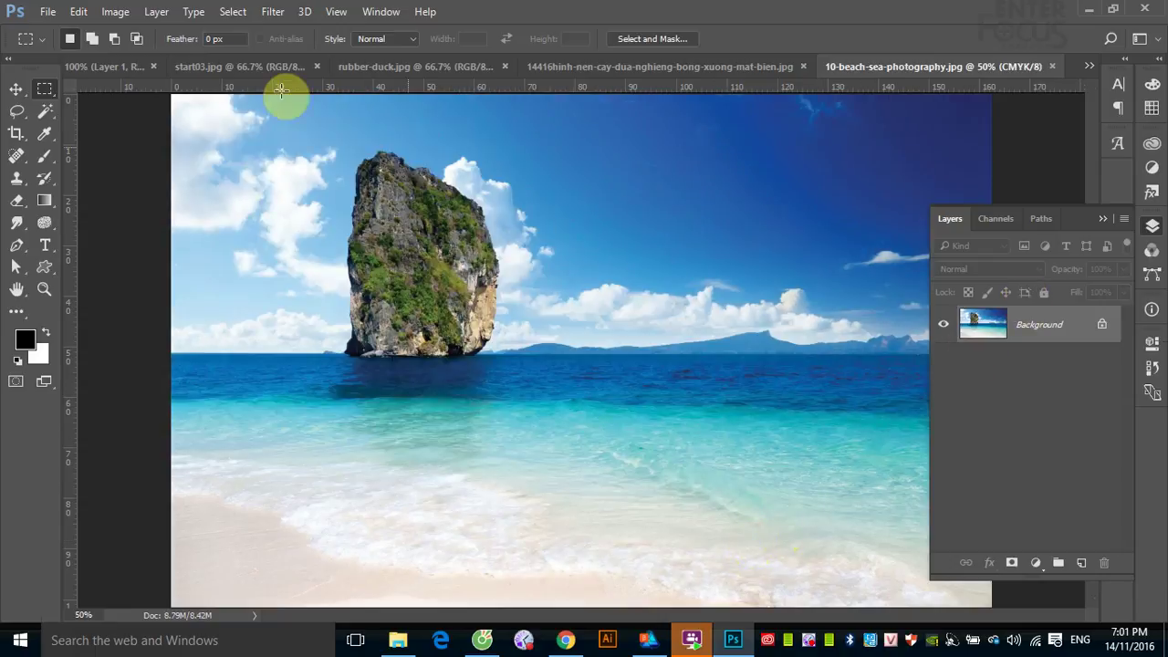
- Switch the beach photo from CMYK to RGB Color so the Render filters are usable
click(273, 11)
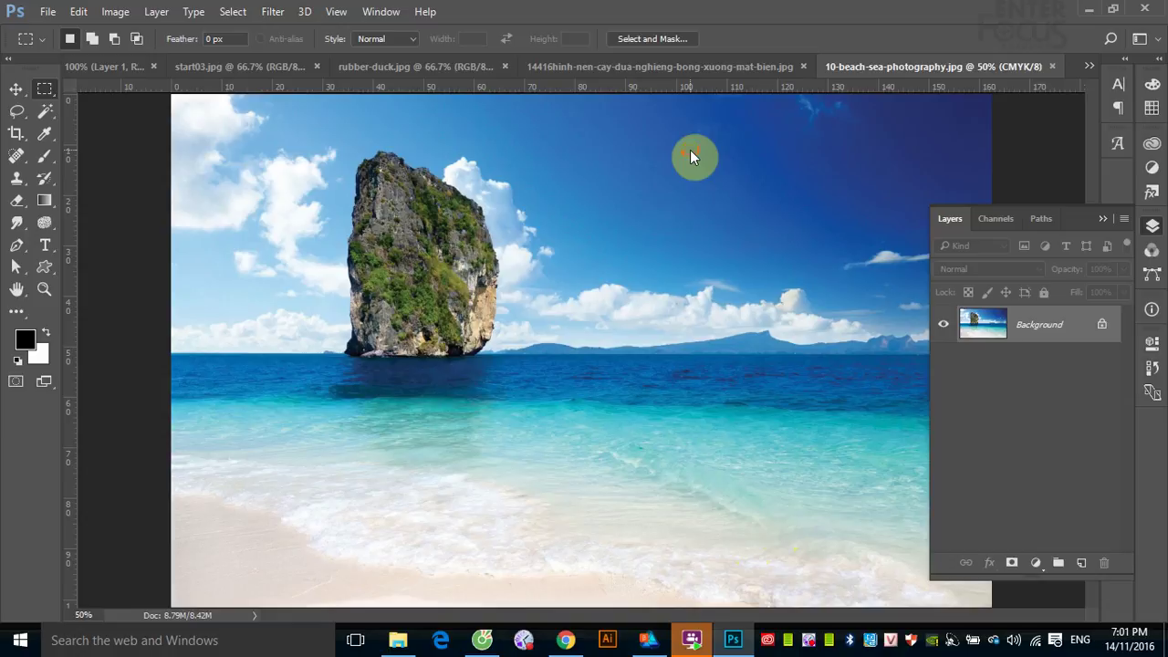
click(115, 11)
mouse_move(146, 31)
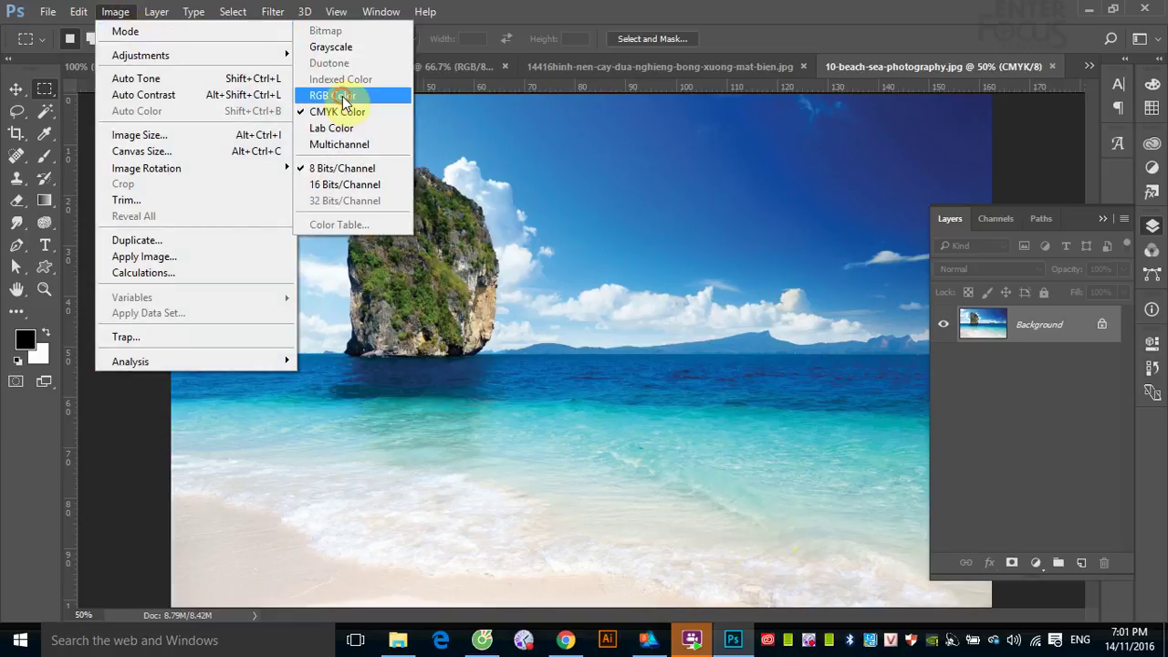
click(334, 95)
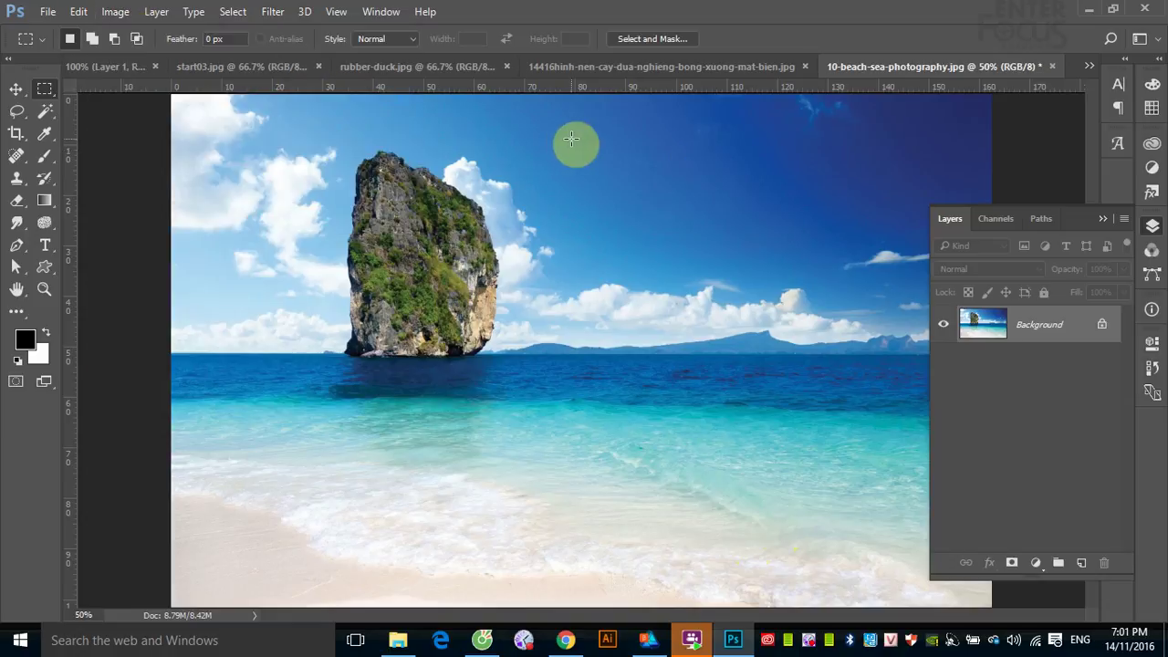
click(269, 12)
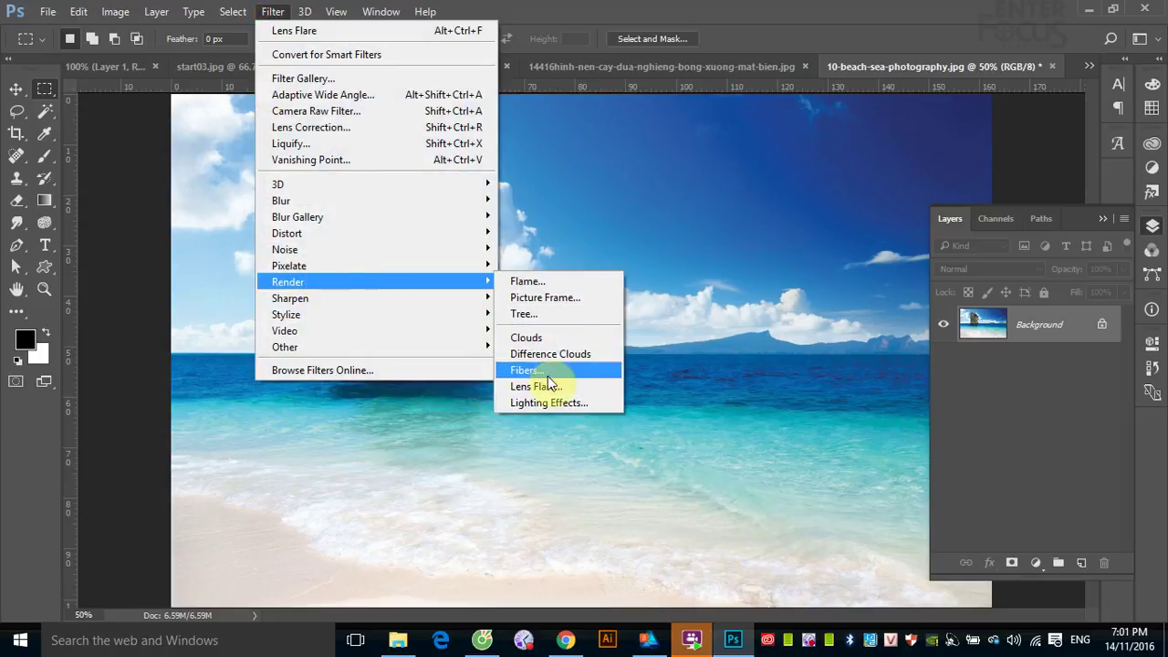
- Start Lighting Effects on the beach photo and set the light type to Point
click(524, 399)
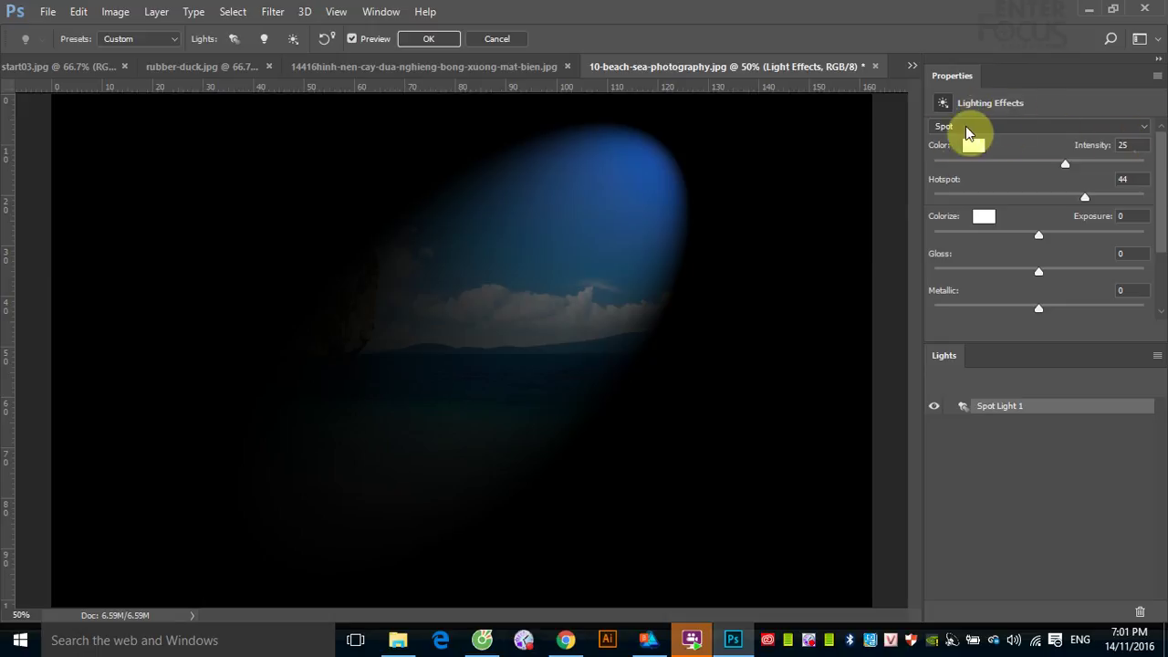
click(1146, 128)
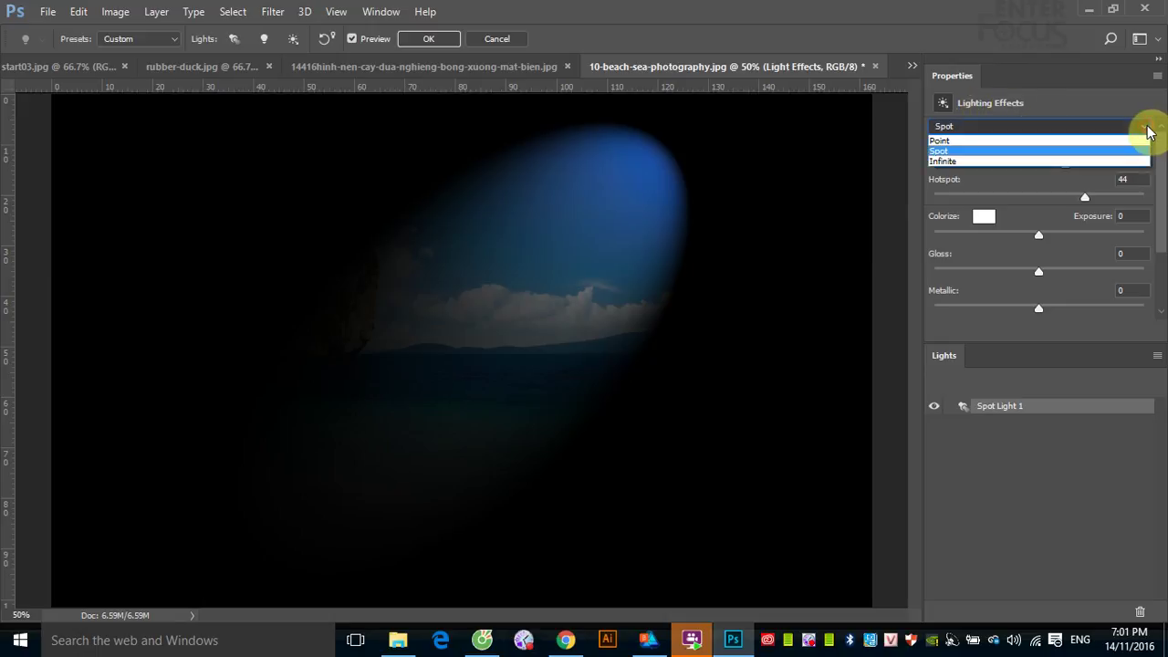
click(1010, 140)
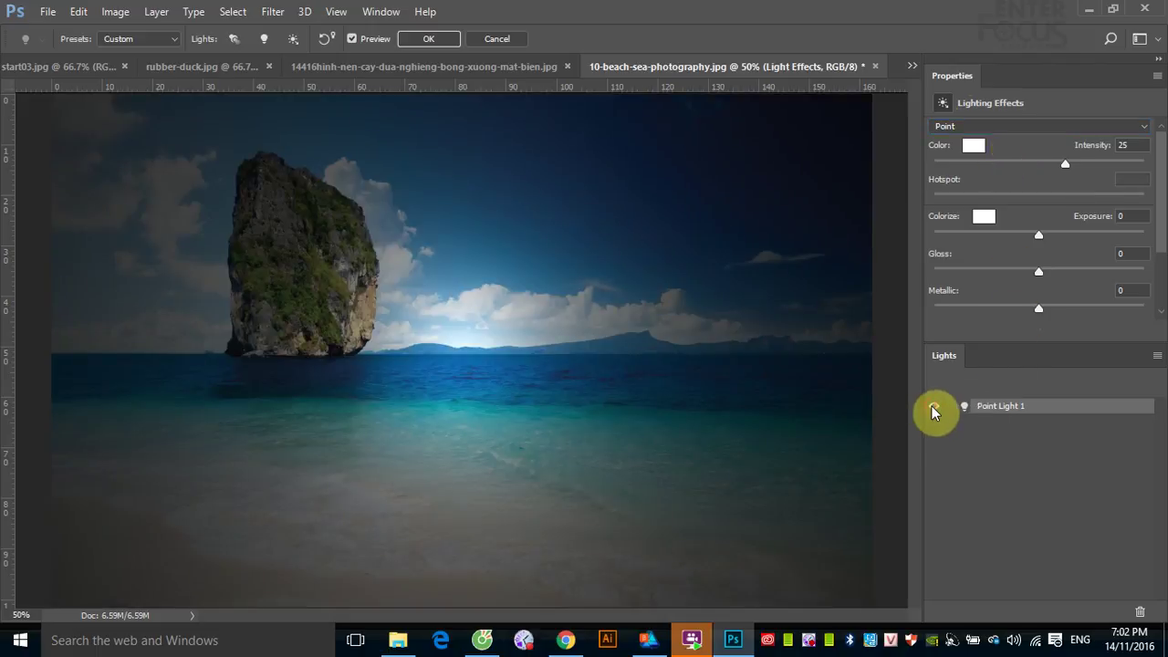
double_click(932, 406)
click(1140, 128)
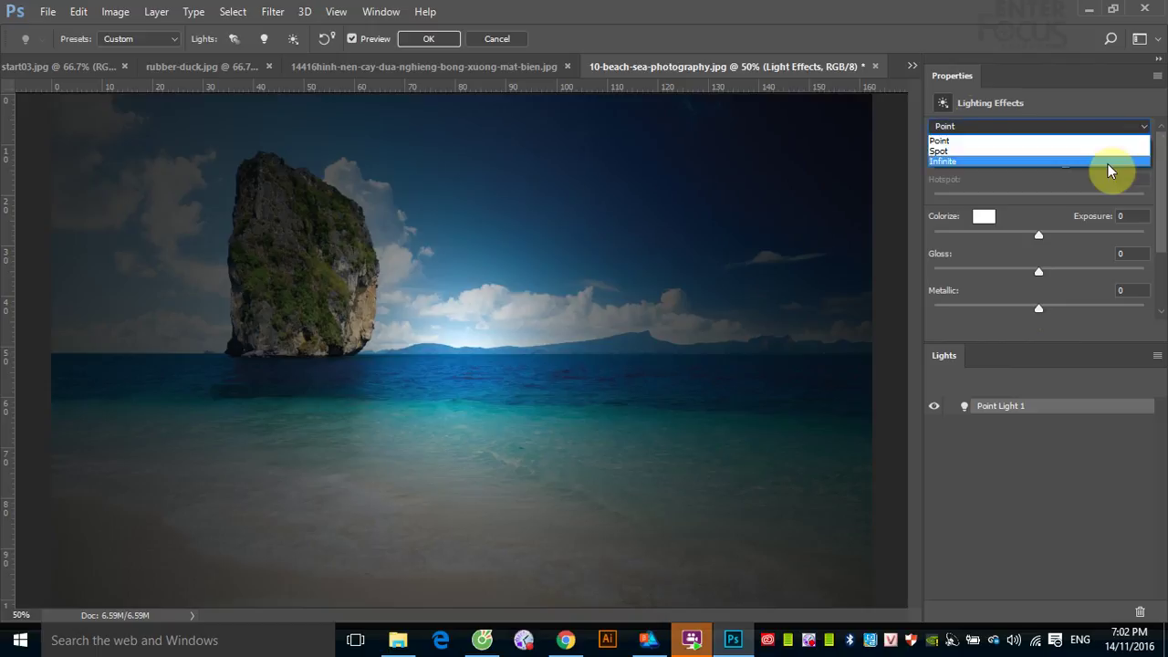
click(1108, 162)
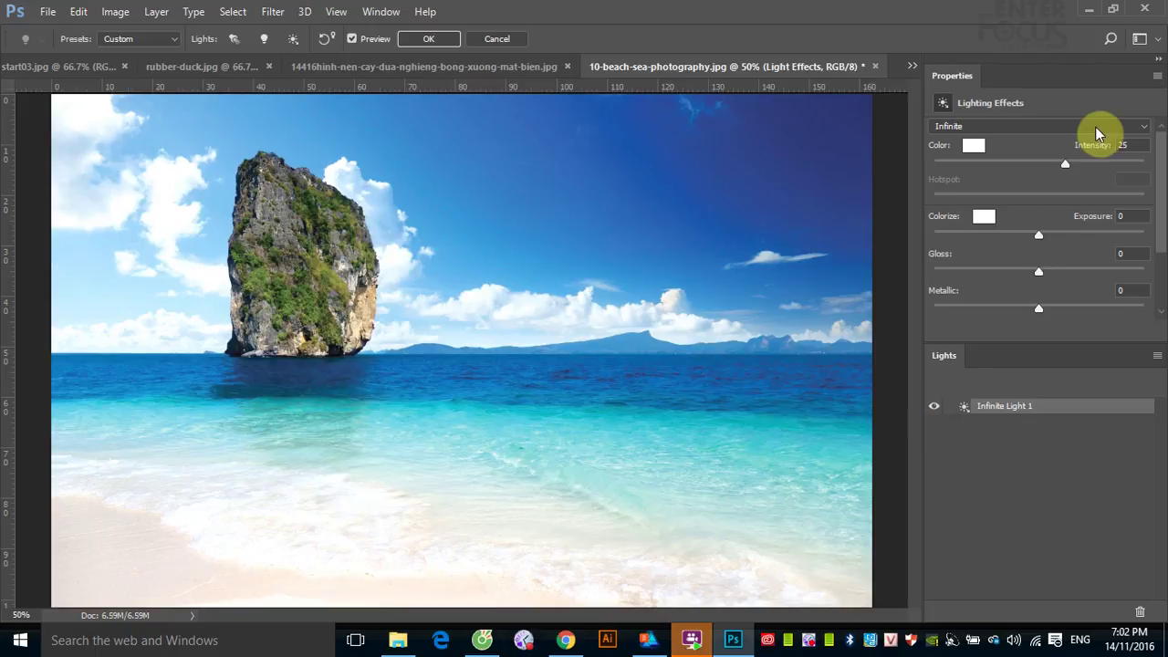
click(1138, 128)
click(1104, 140)
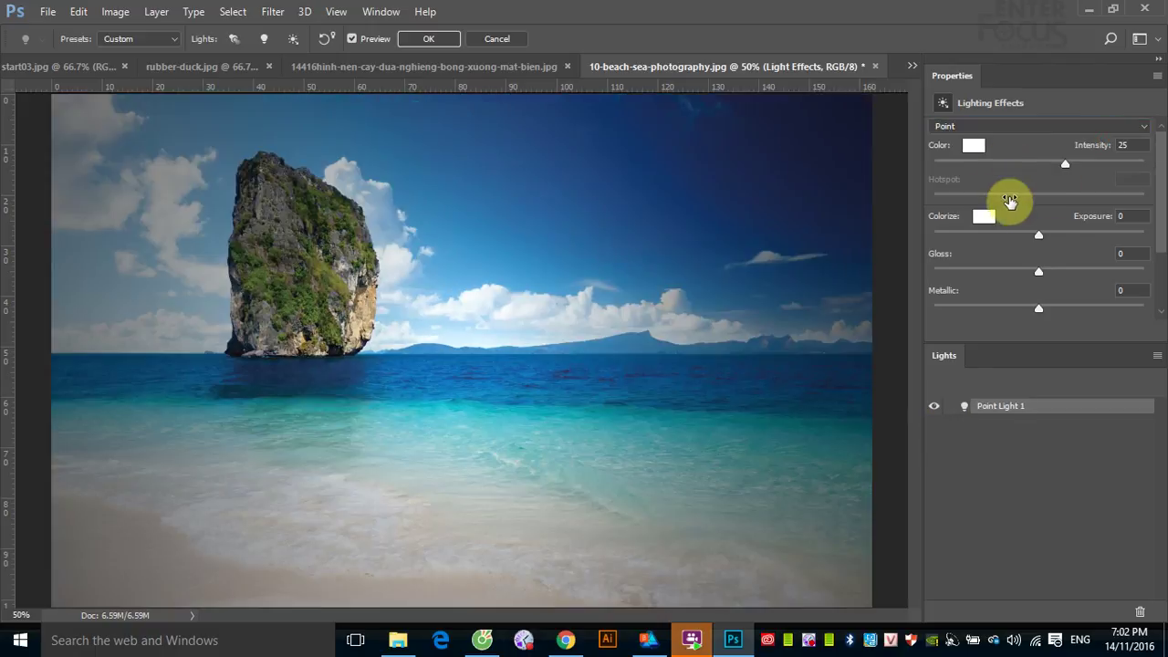
- Set the point light's Intensity to 29 and Gloss to 63, toggling its visibility to compare
drag(1065, 165, 1028, 164)
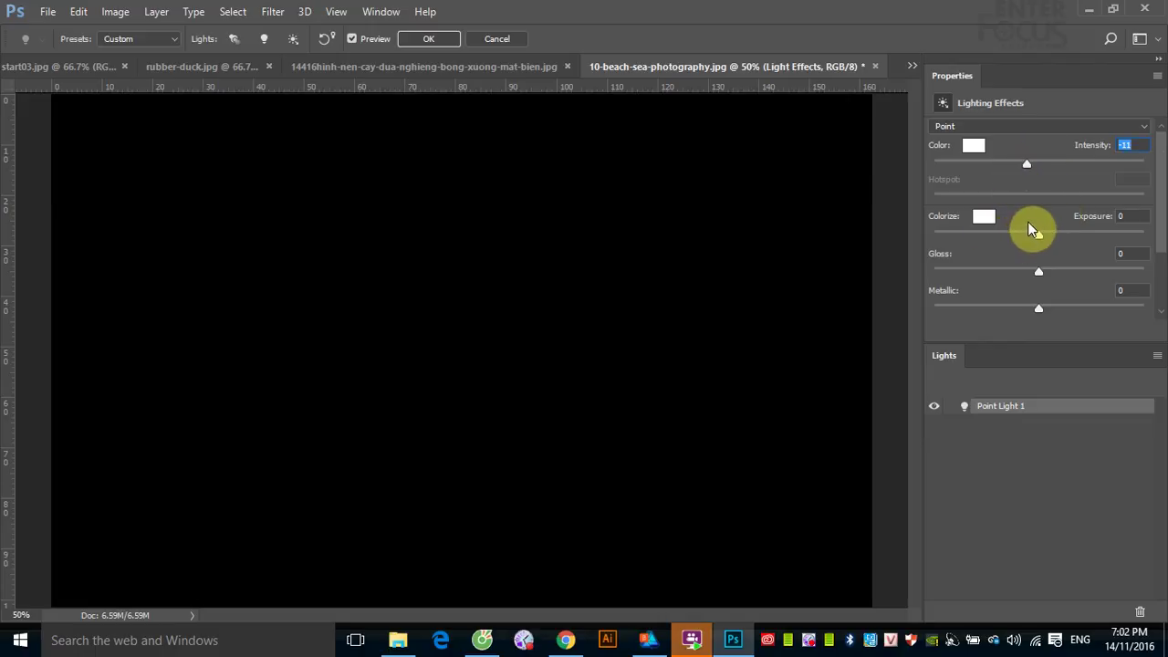
drag(1025, 165, 1069, 165)
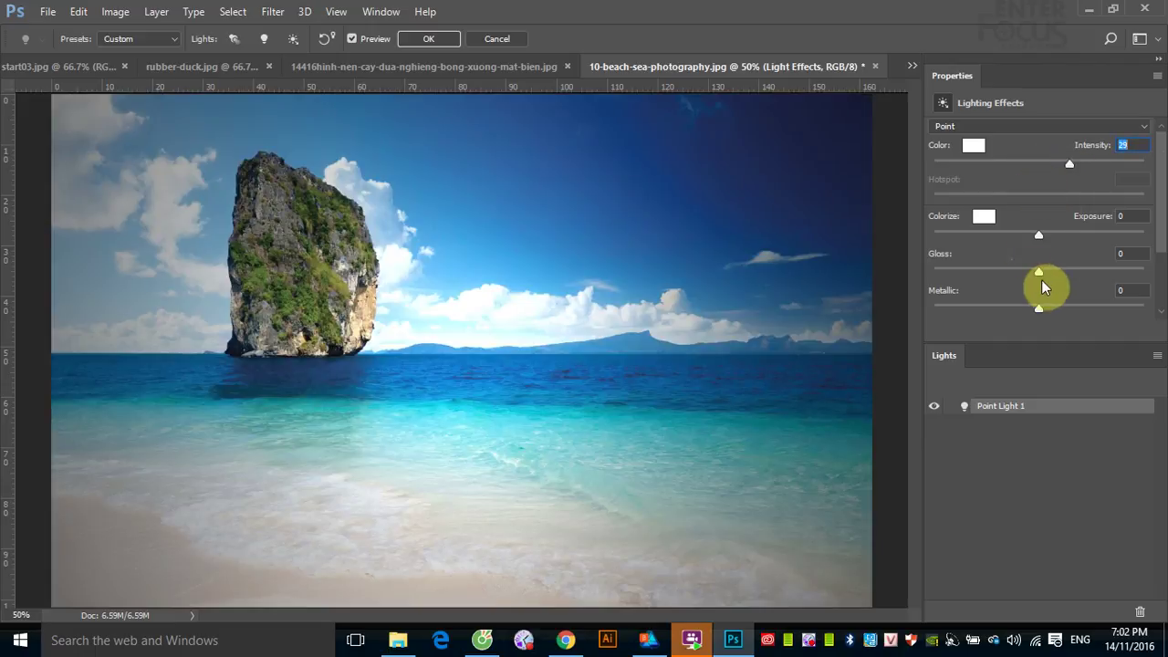
drag(1039, 272, 1106, 272)
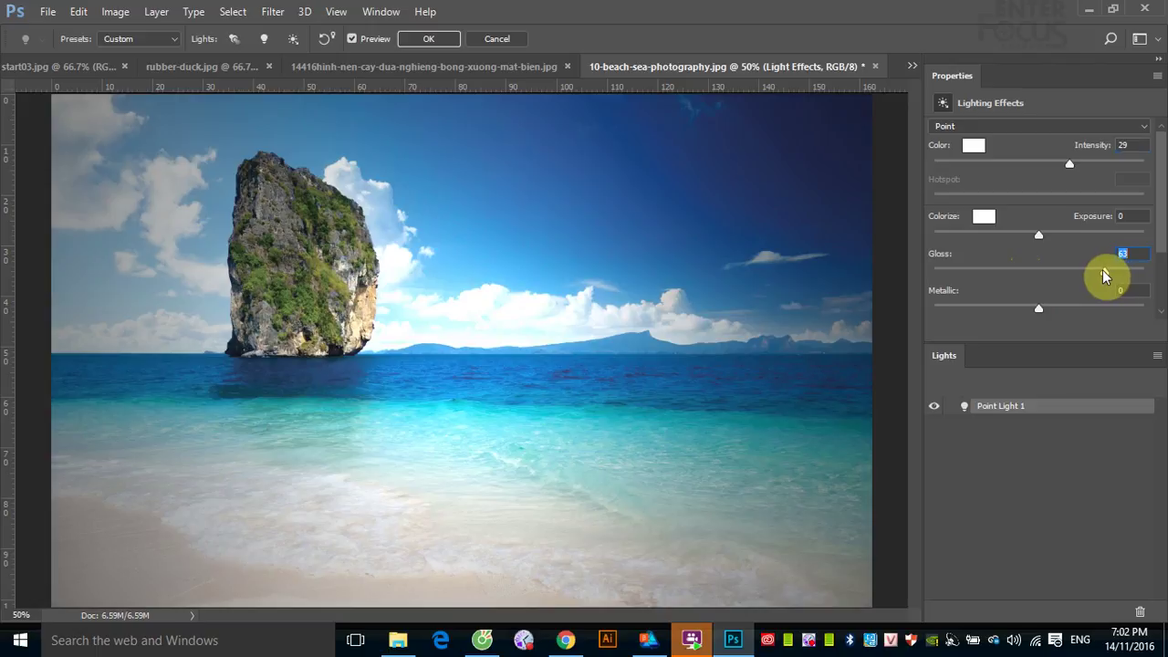
click(935, 407)
click(934, 407)
click(935, 407)
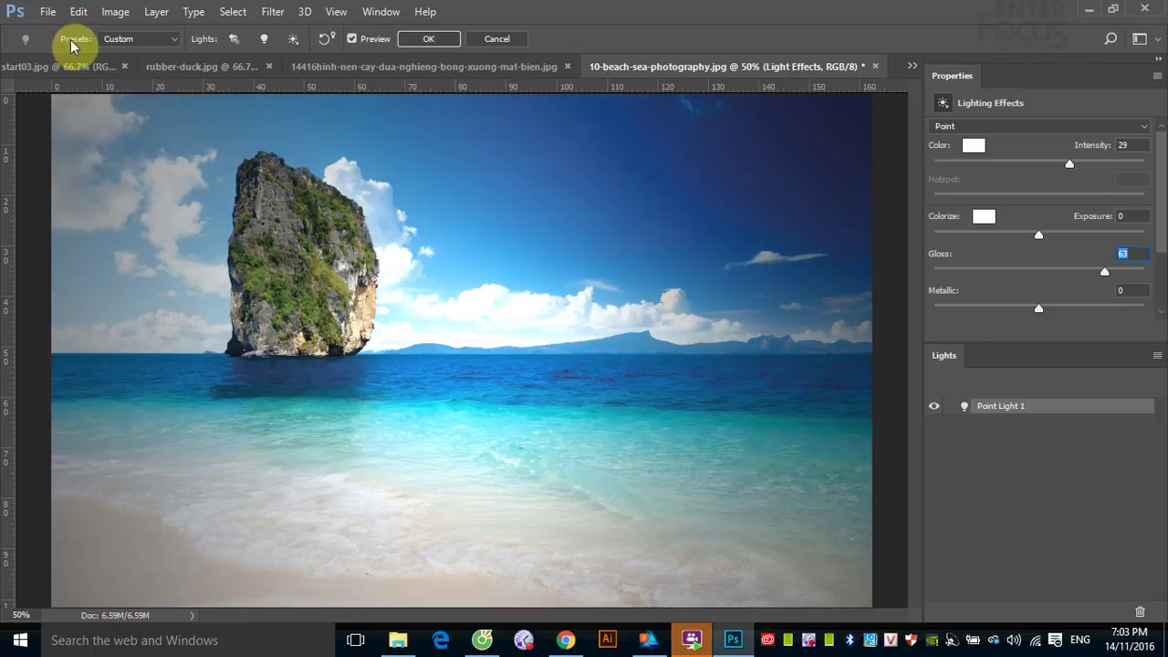
- Apply the 2 O'clock Spotlight preset, then add extra infinite and point lights
click(176, 41)
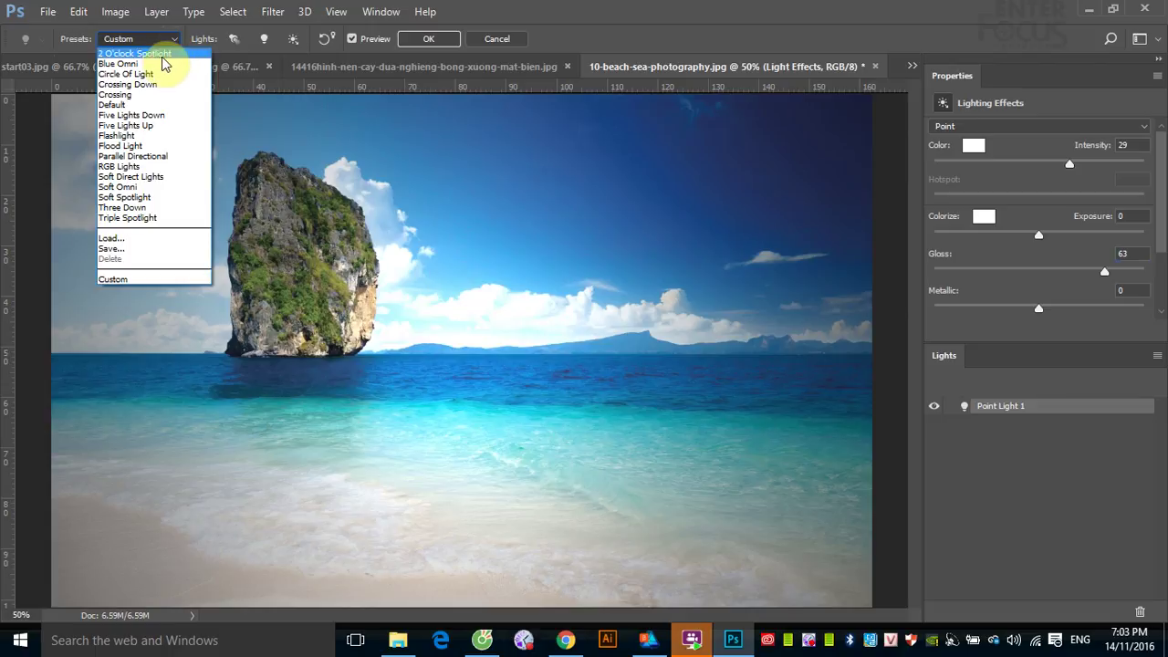
click(162, 57)
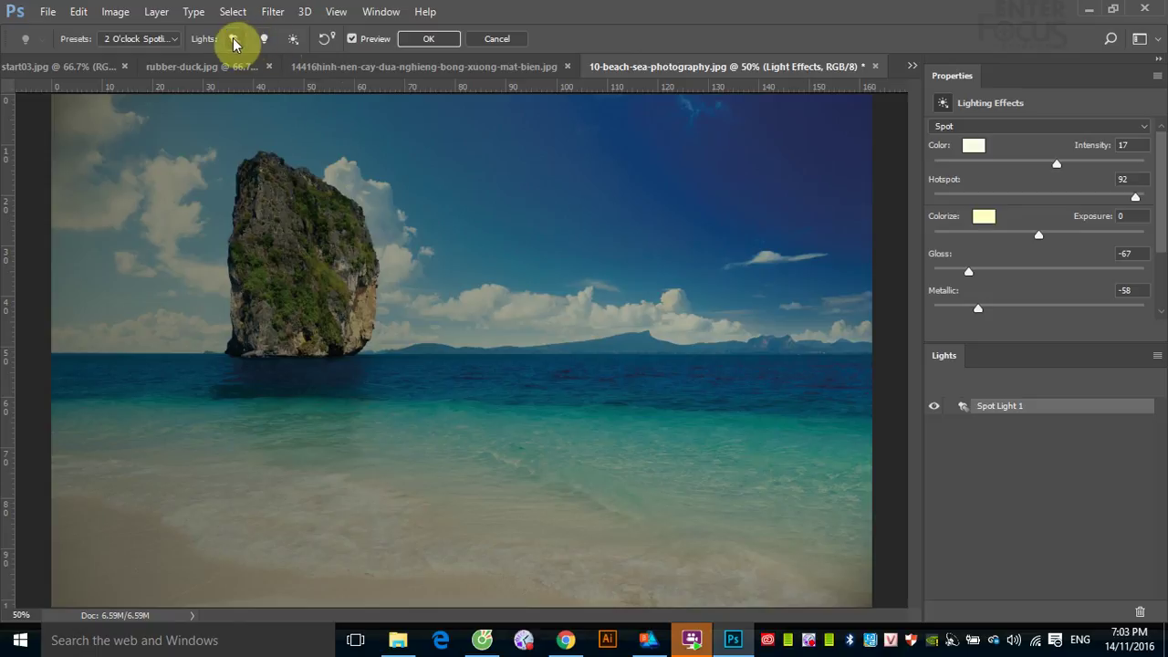
click(293, 39)
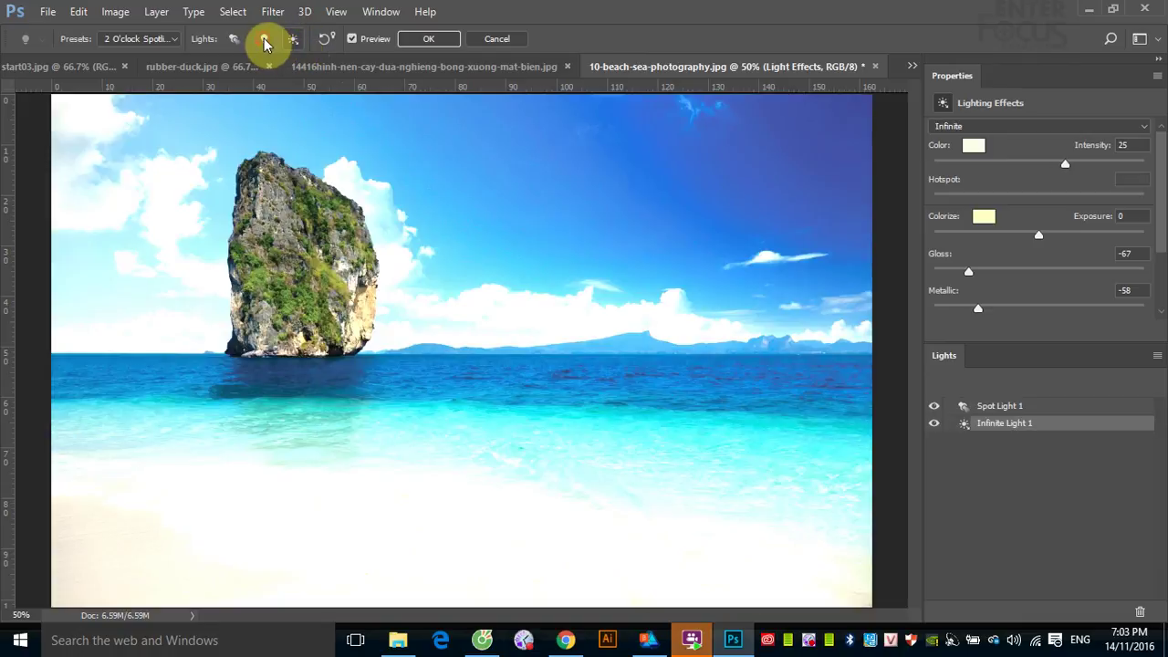
drag(263, 39, 509, 216)
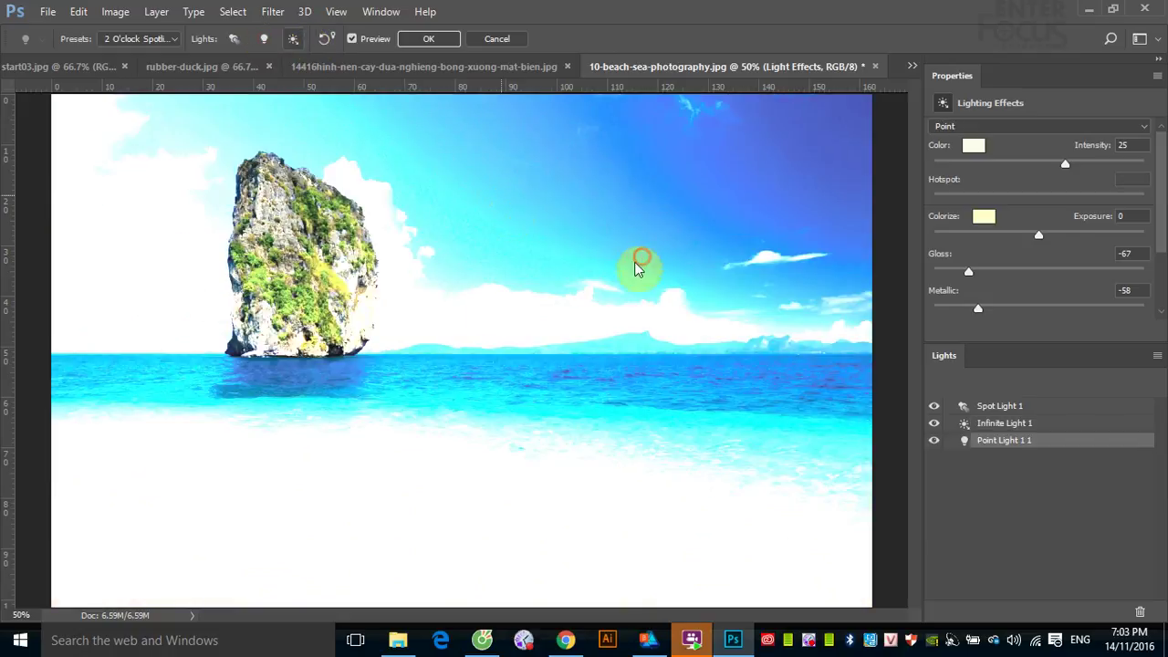
click(293, 39)
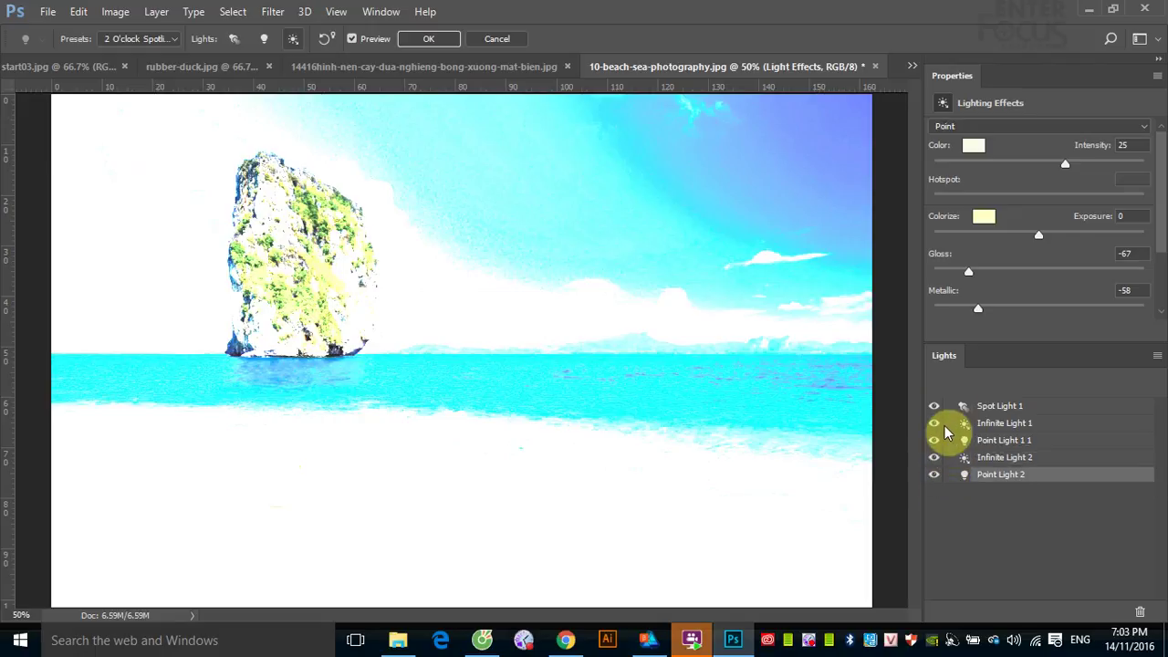
click(326, 38)
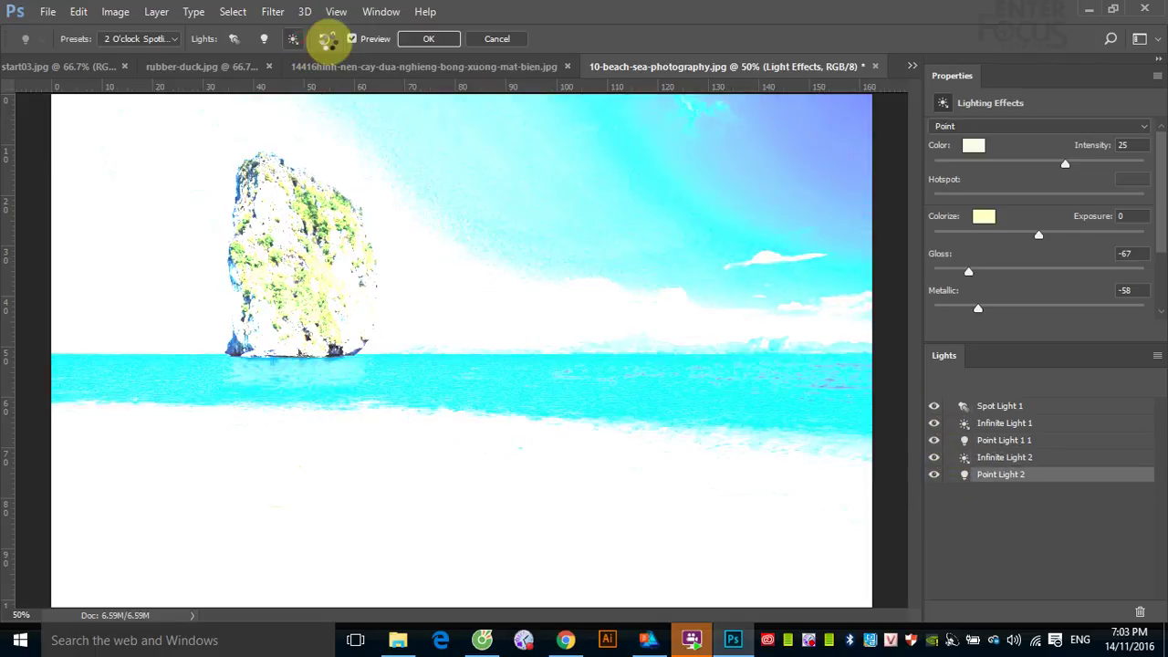
key(ctrl+minus)
key(ctrl+minus)
key(ctrl+minus)
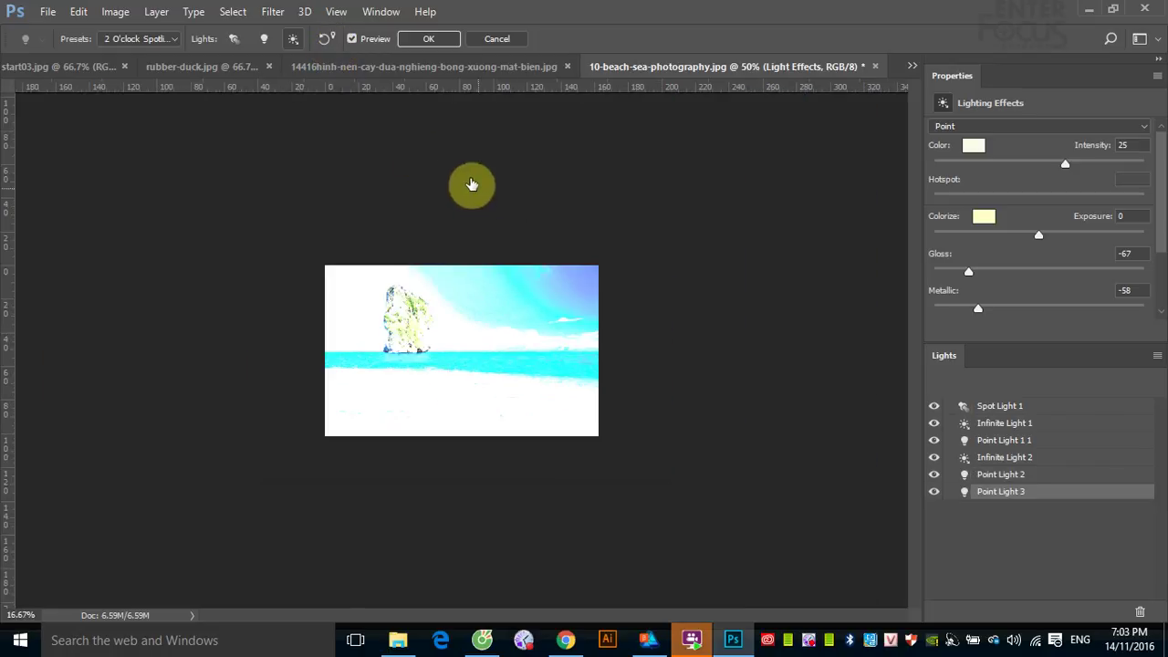
- Toggle Point Light 2 and Preview to compare, reselect a spotlight preset, then cancel Lighting Effects
click(324, 41)
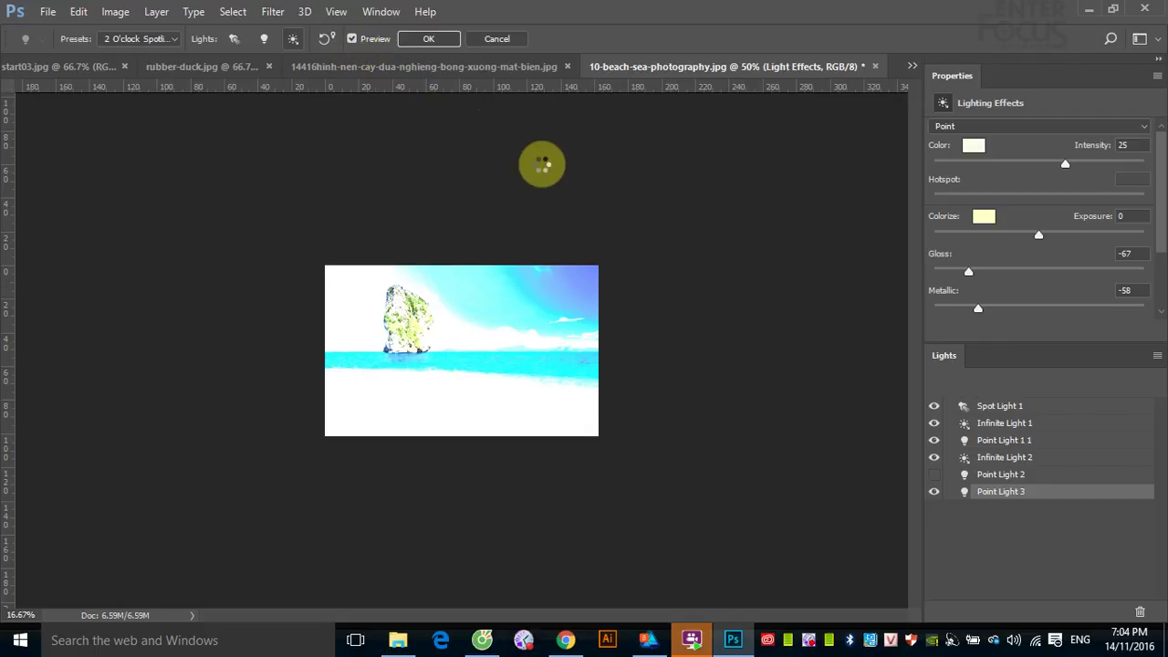
key(ctrl+minus)
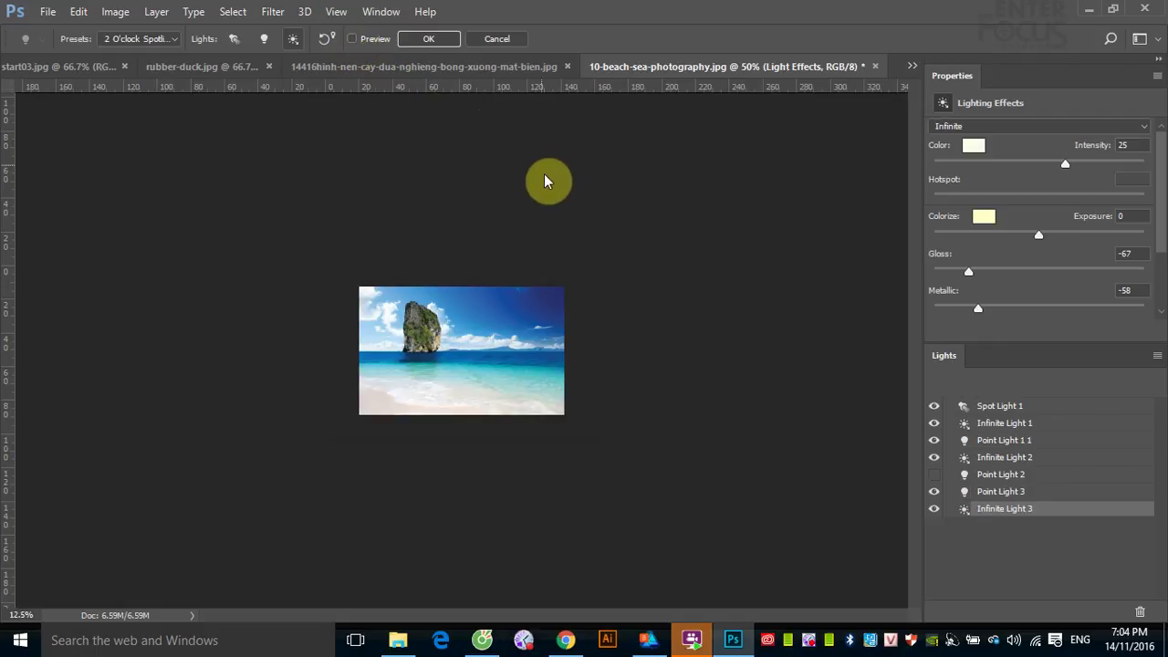
key(p)
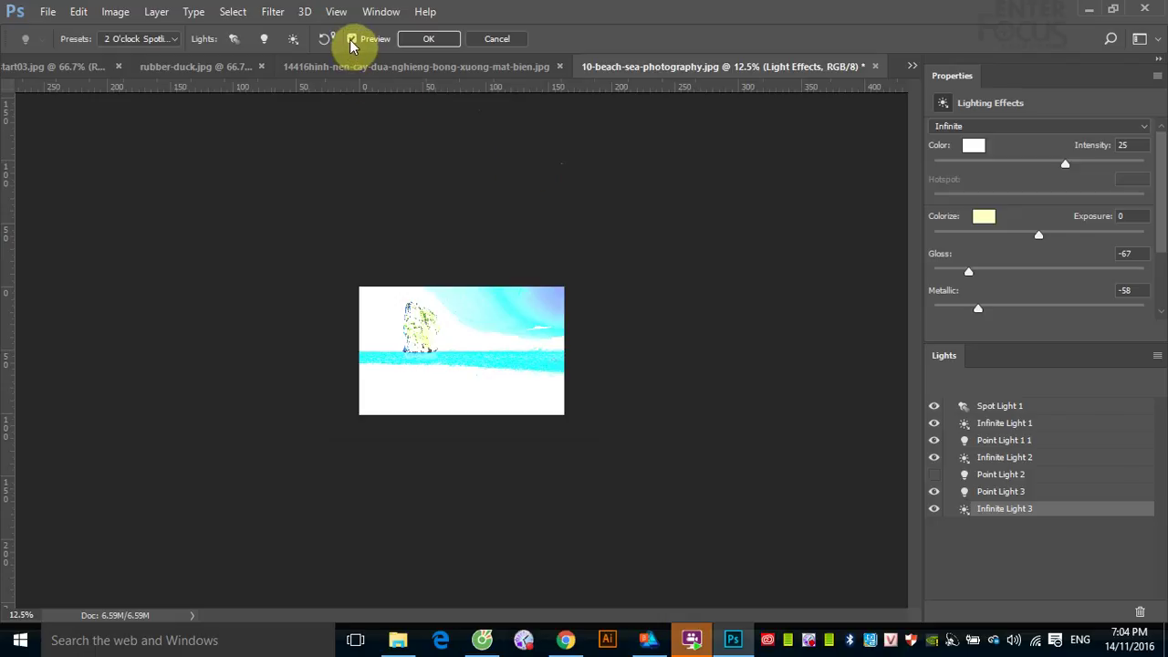
click(349, 40)
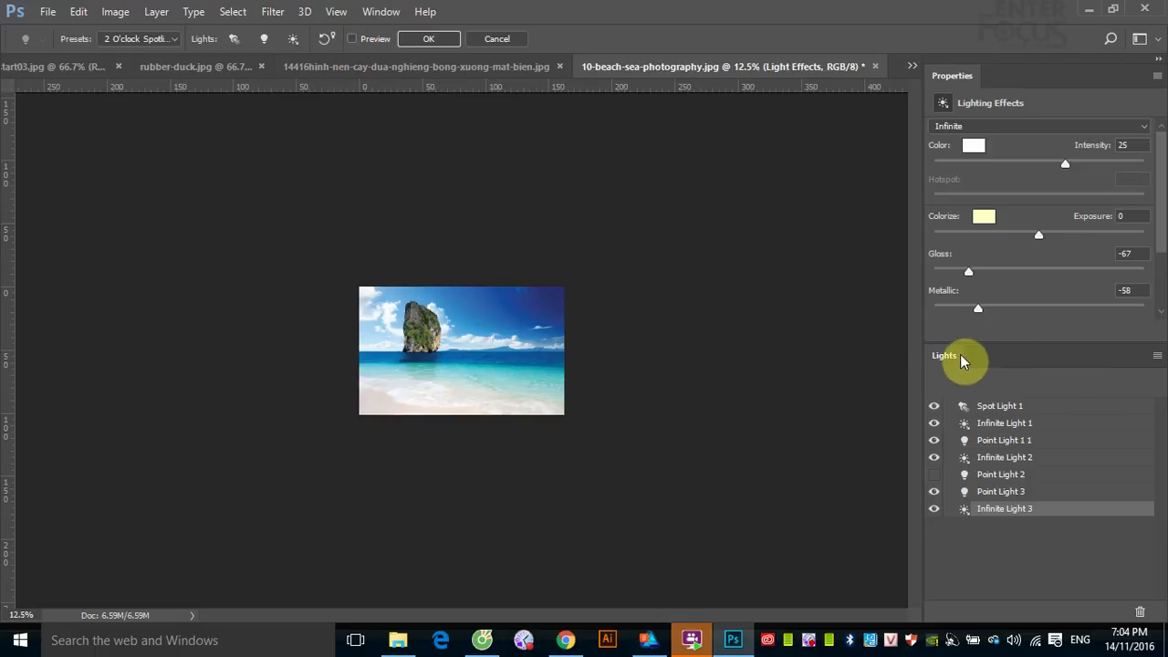
click(175, 42)
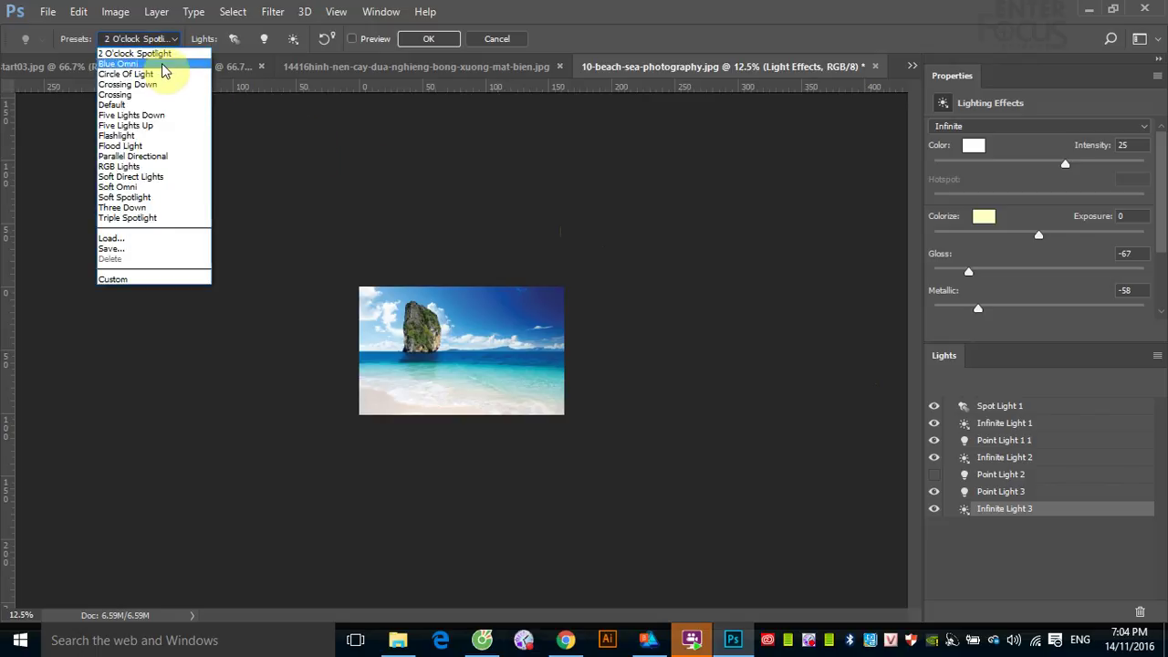
click(466, 48)
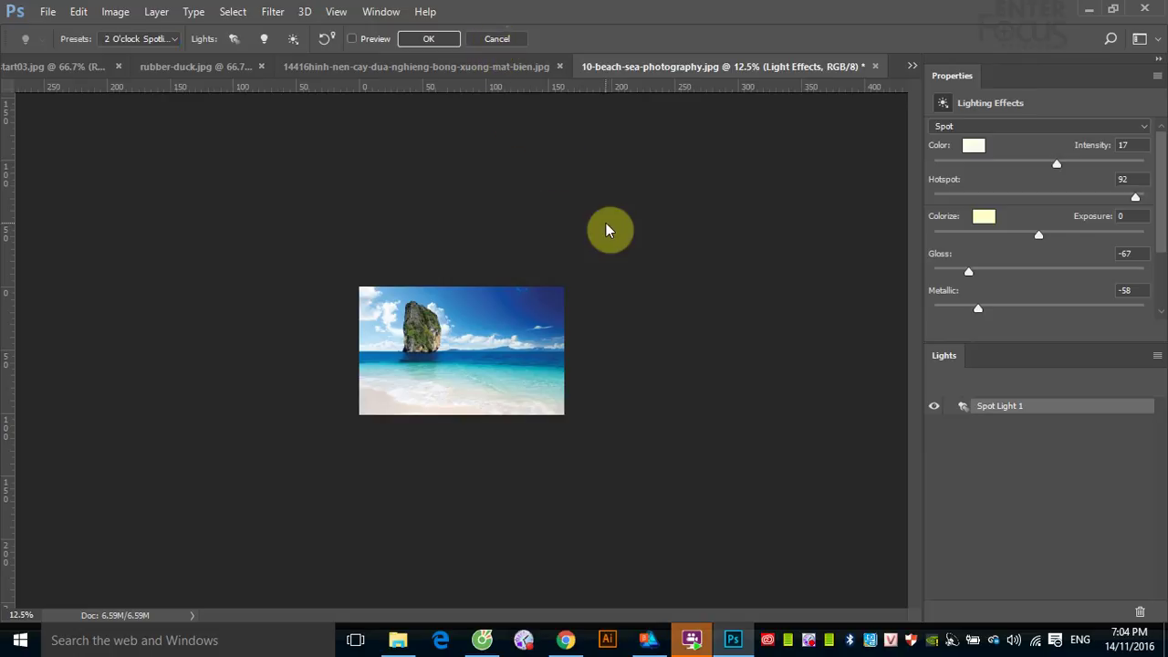
click(487, 38)
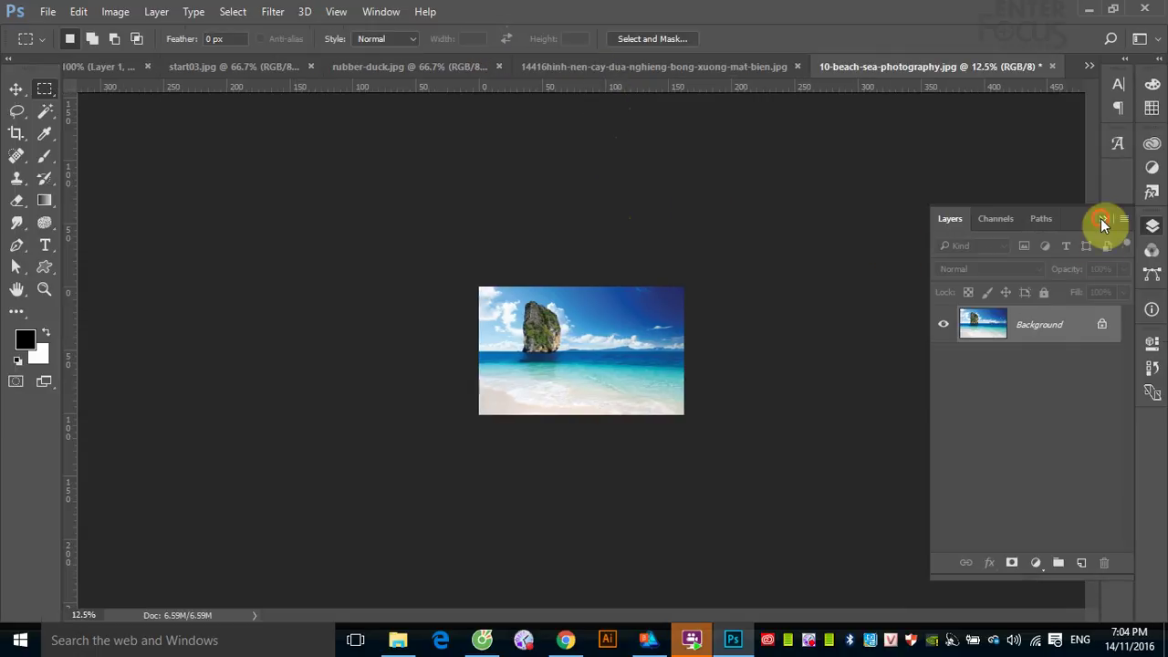
- Close the Layers panel and reopen Lighting Effects zoomed to 25%
click(1103, 219)
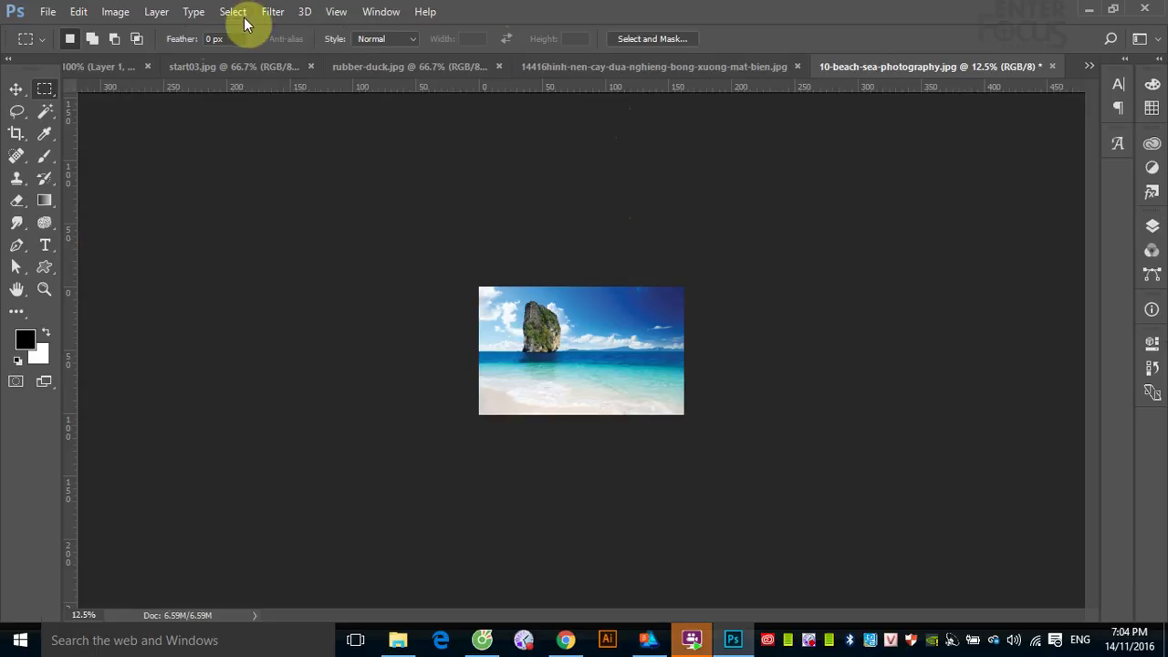
click(277, 14)
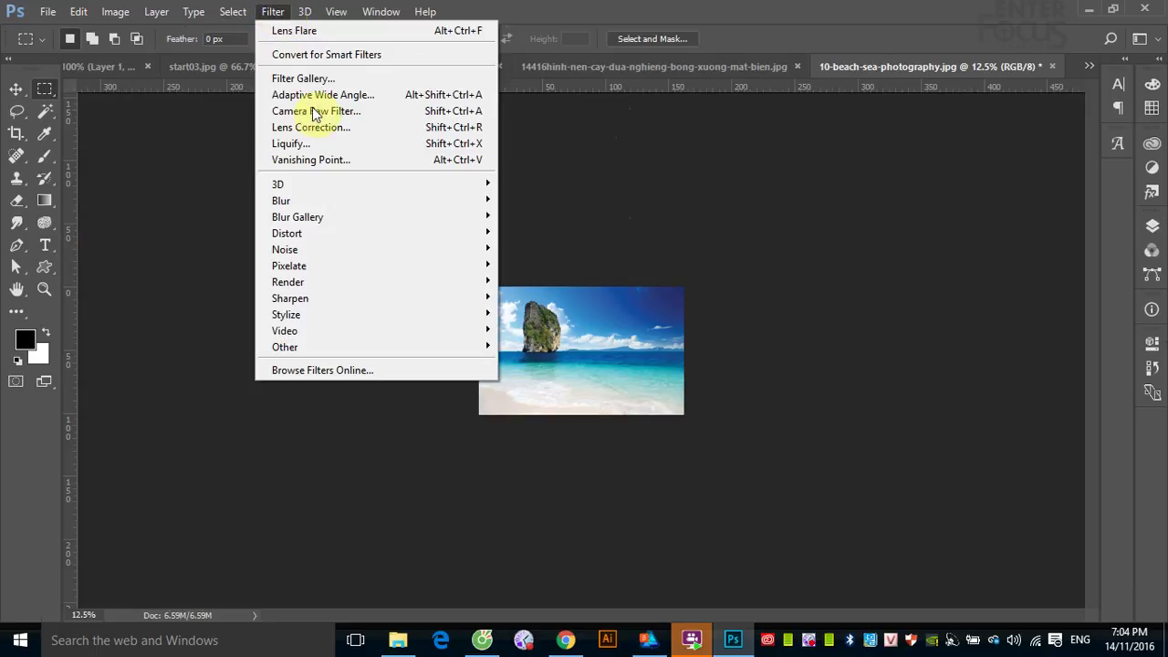
mouse_move(288, 282)
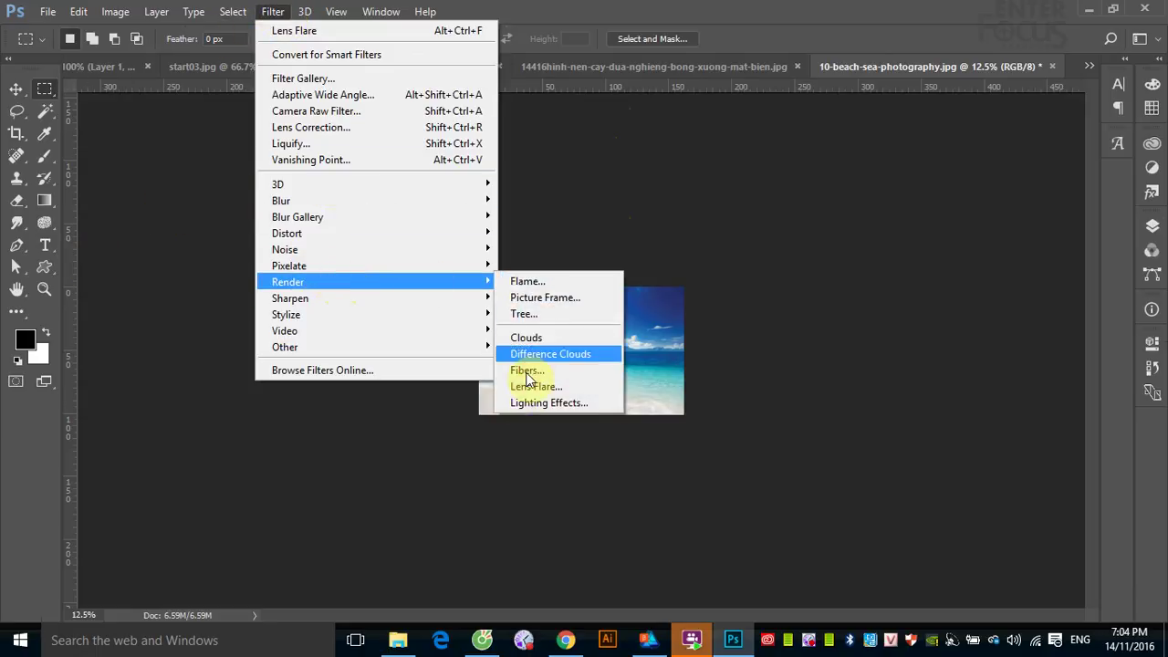
click(534, 402)
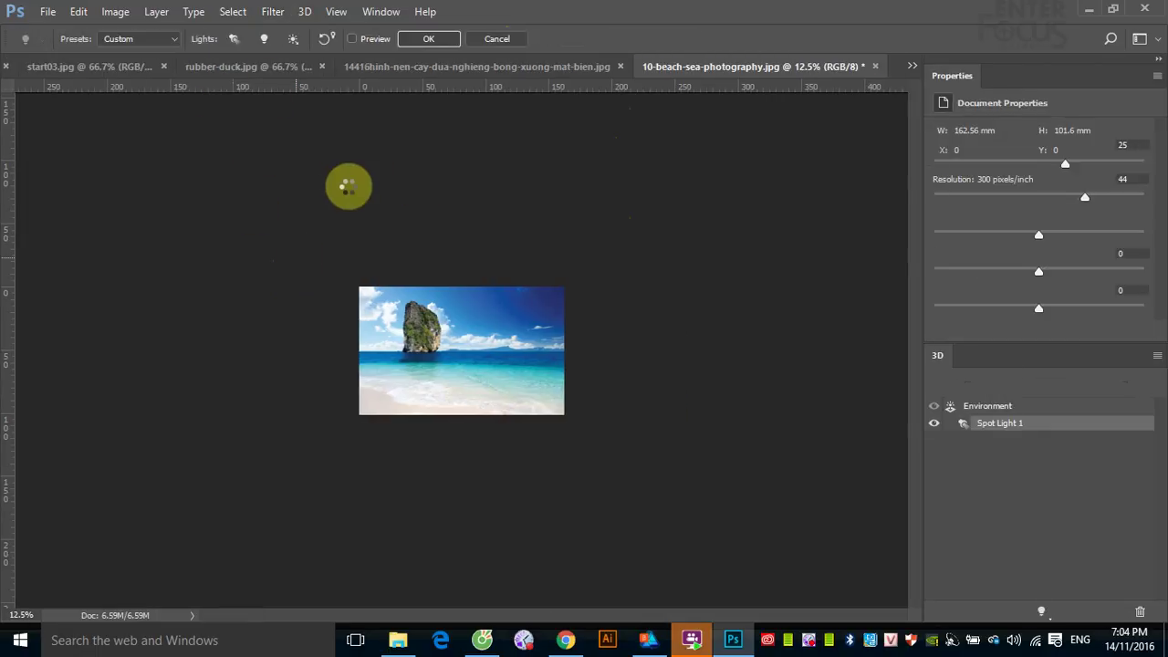
key(ctrl+plus)
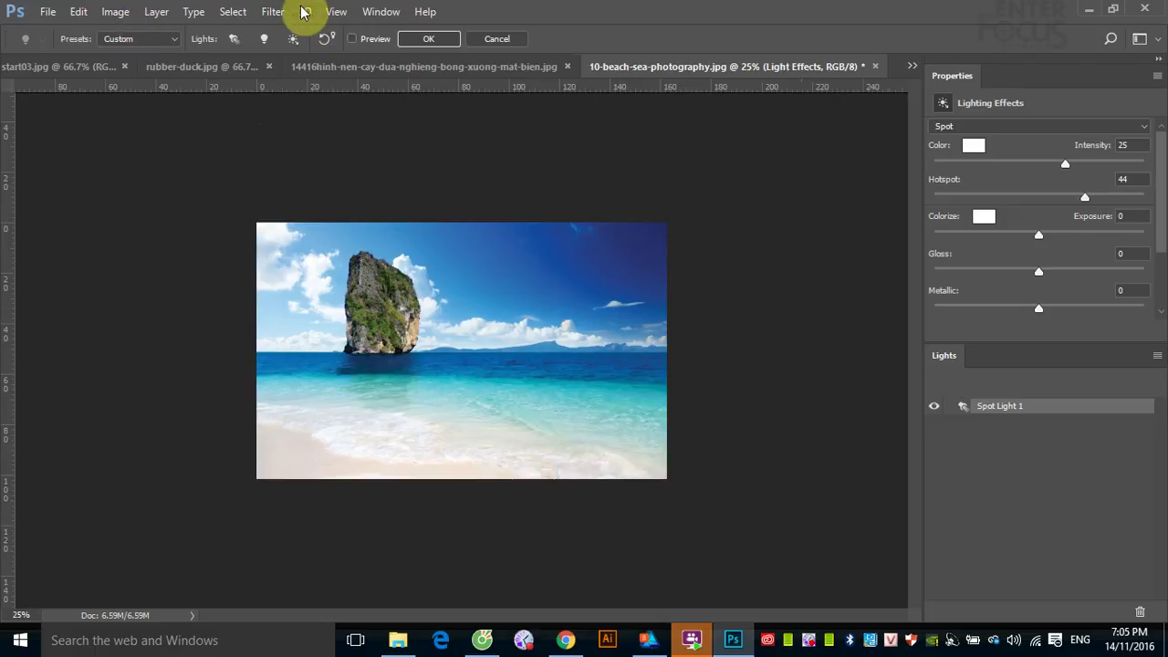
click(273, 11)
click(601, 17)
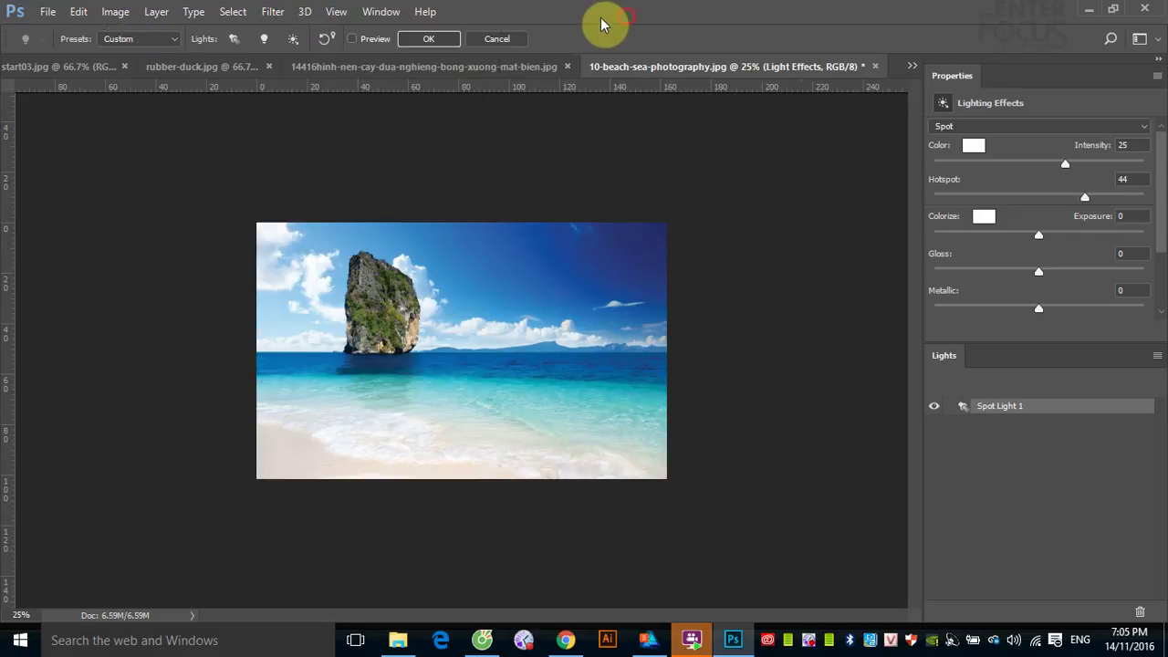
- Apply the Five Lights Down preset and turn on the Preview
click(175, 39)
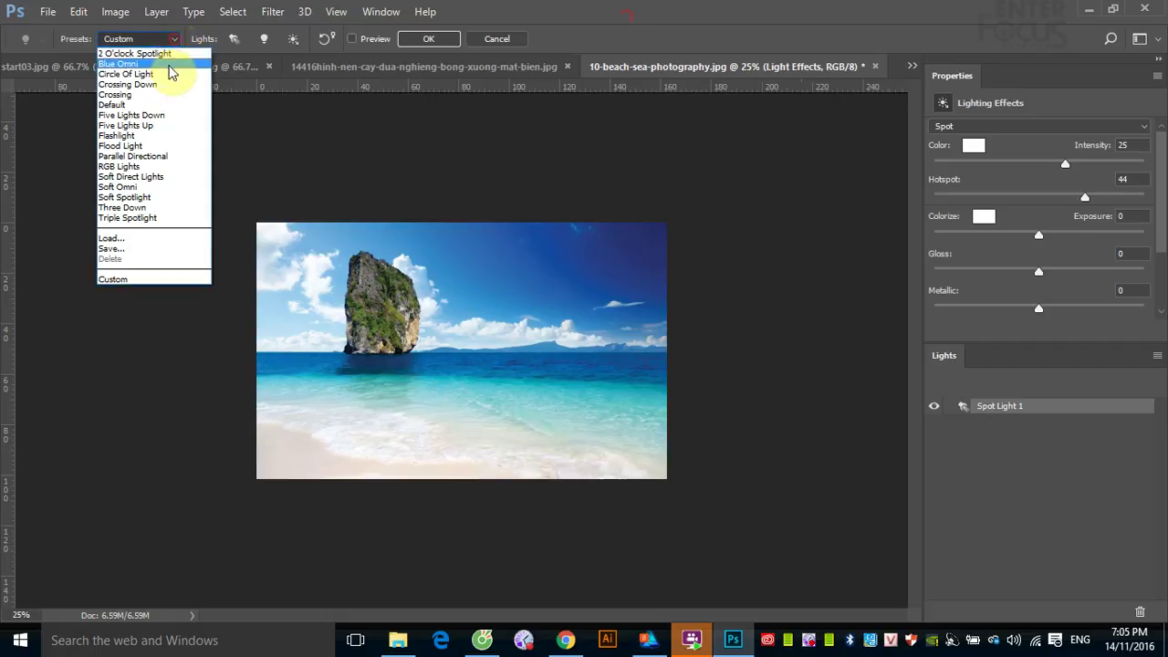
click(149, 115)
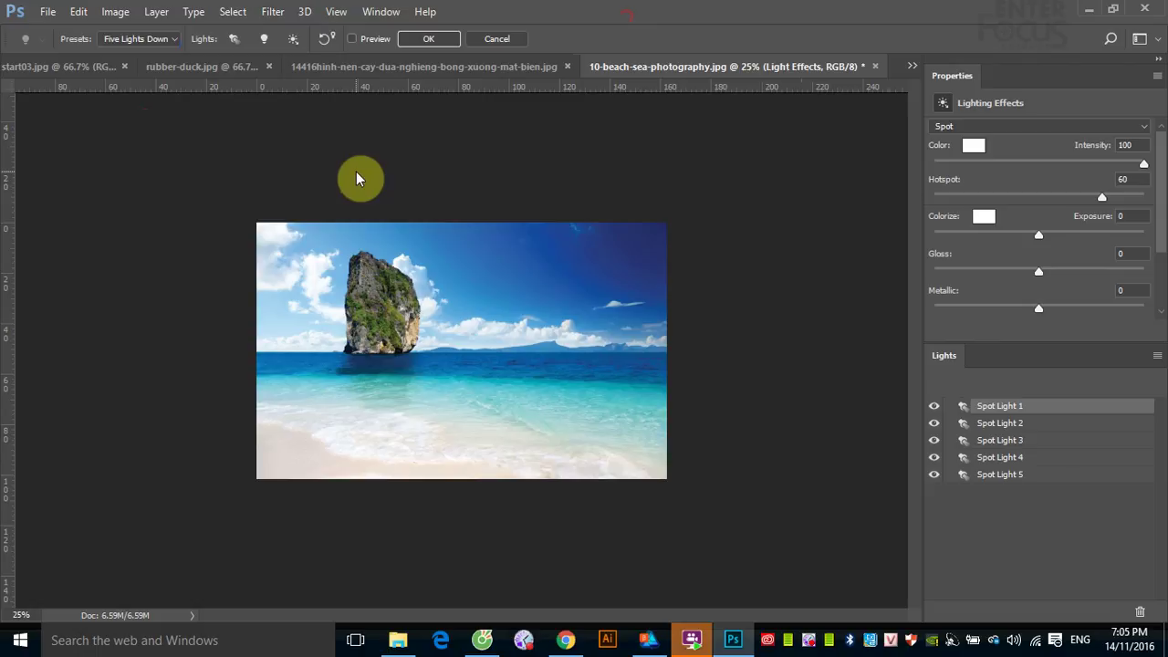
click(435, 287)
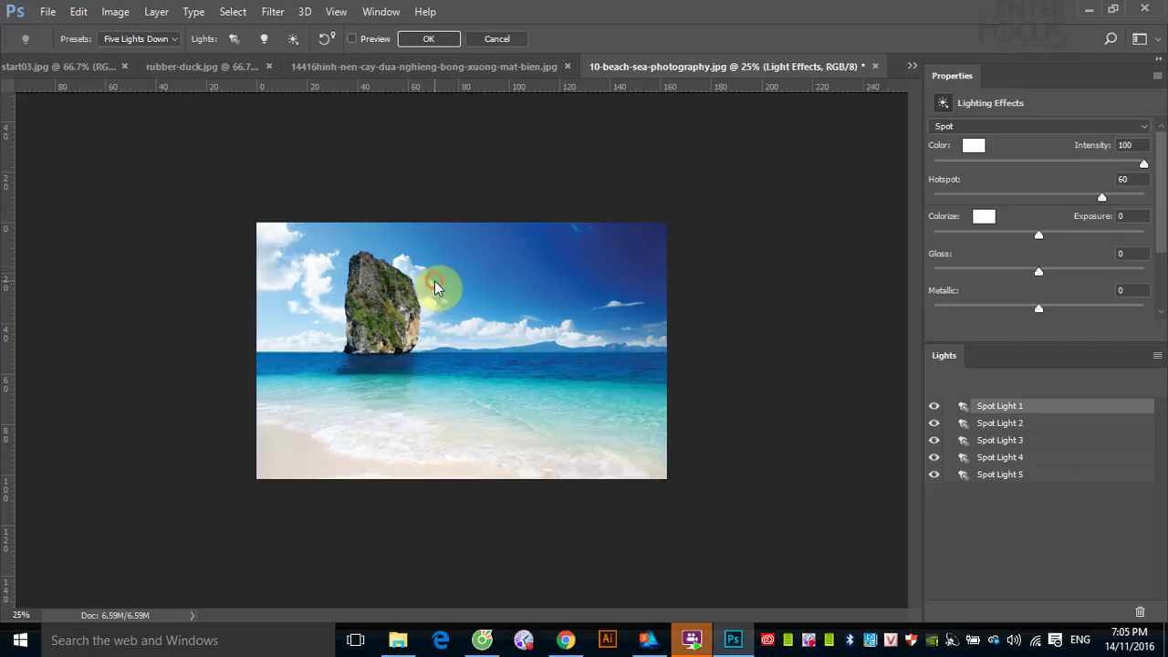
click(350, 40)
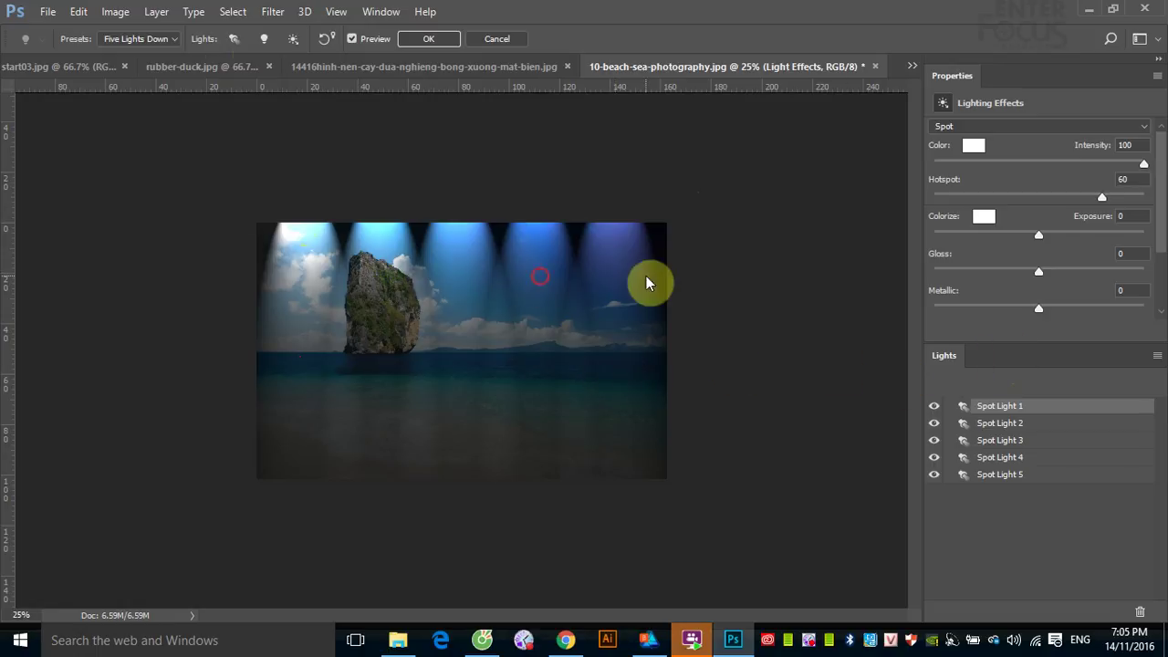
- Set the lights' Colorize colour to red
click(983, 217)
click(569, 357)
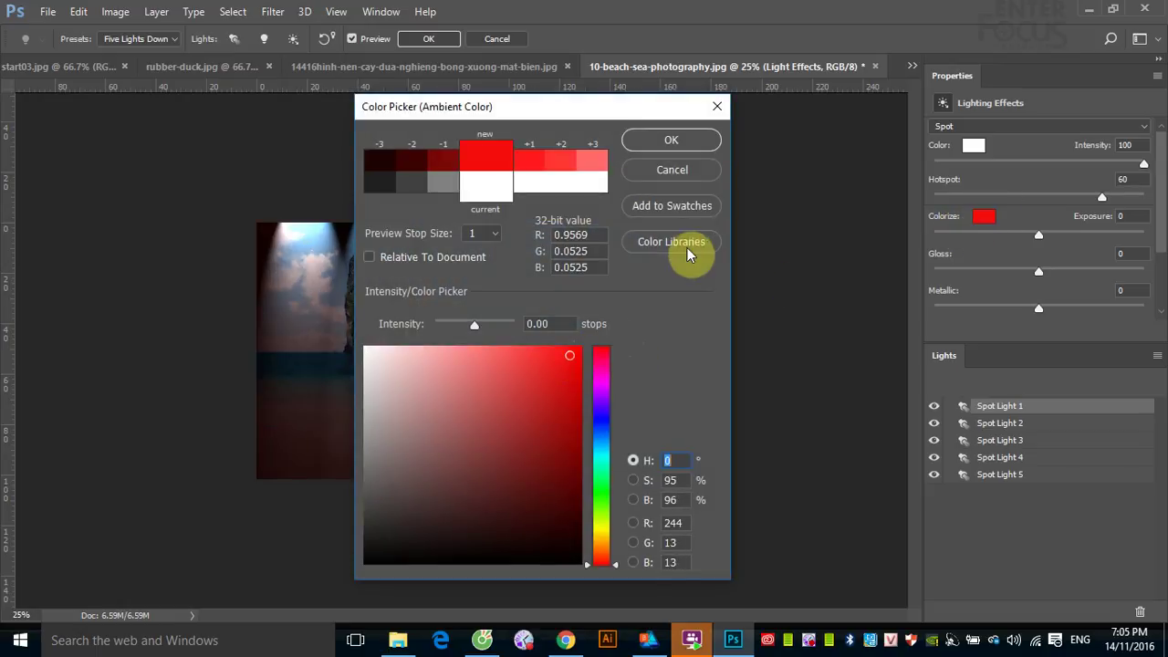
click(671, 139)
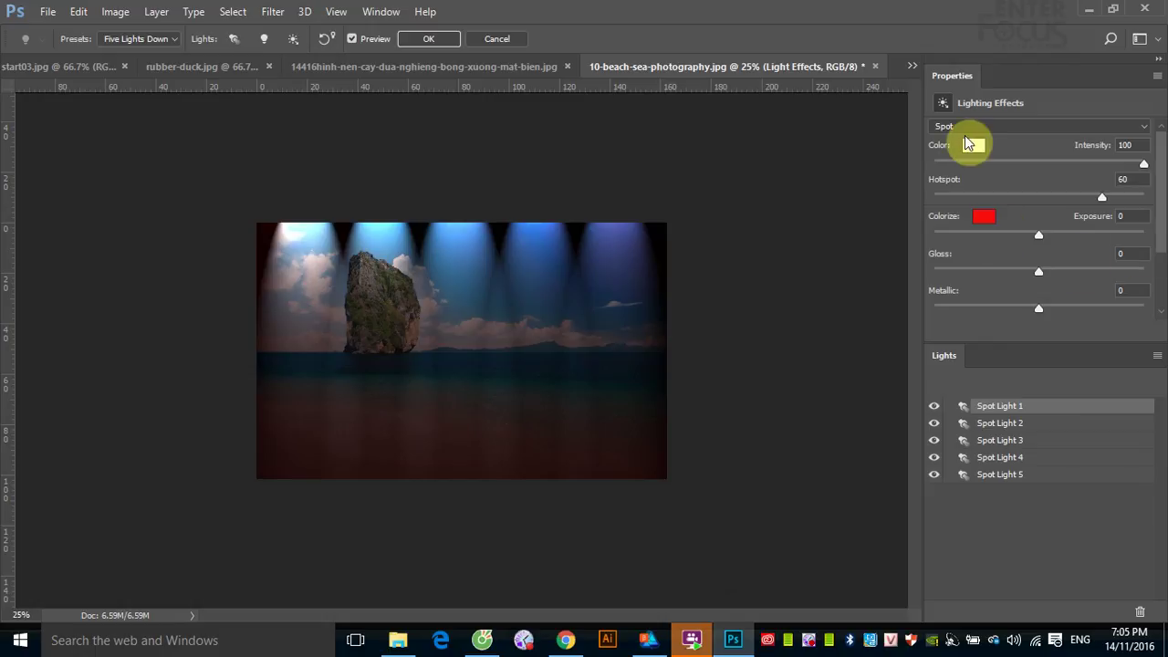
- Change the first spotlight's colour to a bright saturated green
click(974, 144)
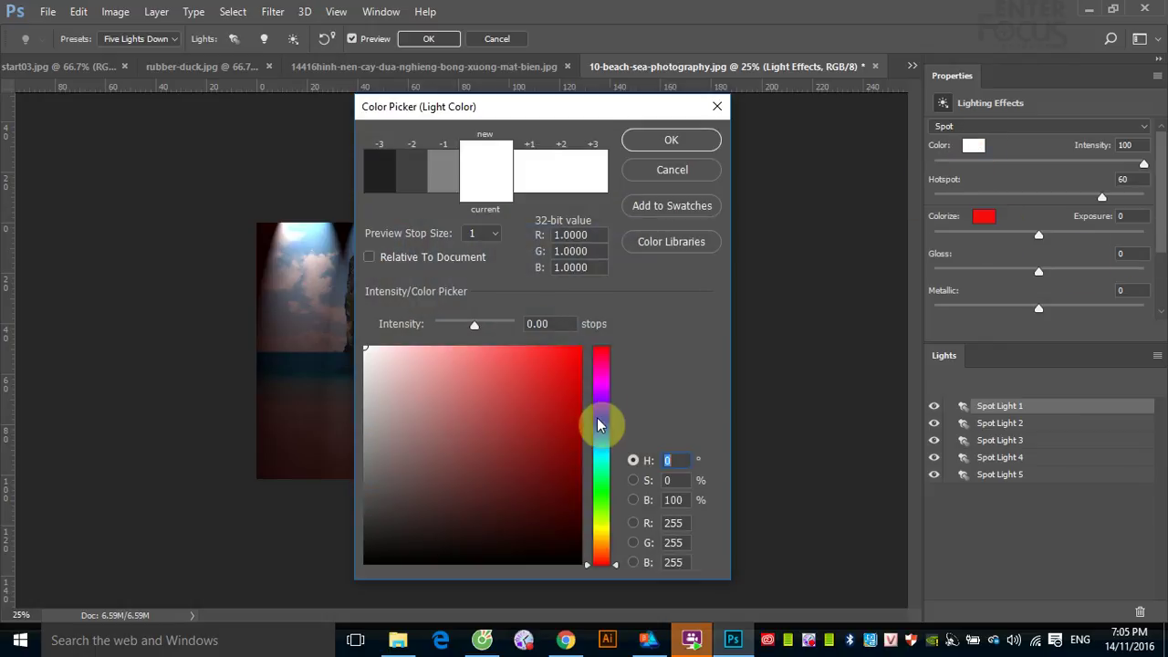
click(600, 457)
click(601, 491)
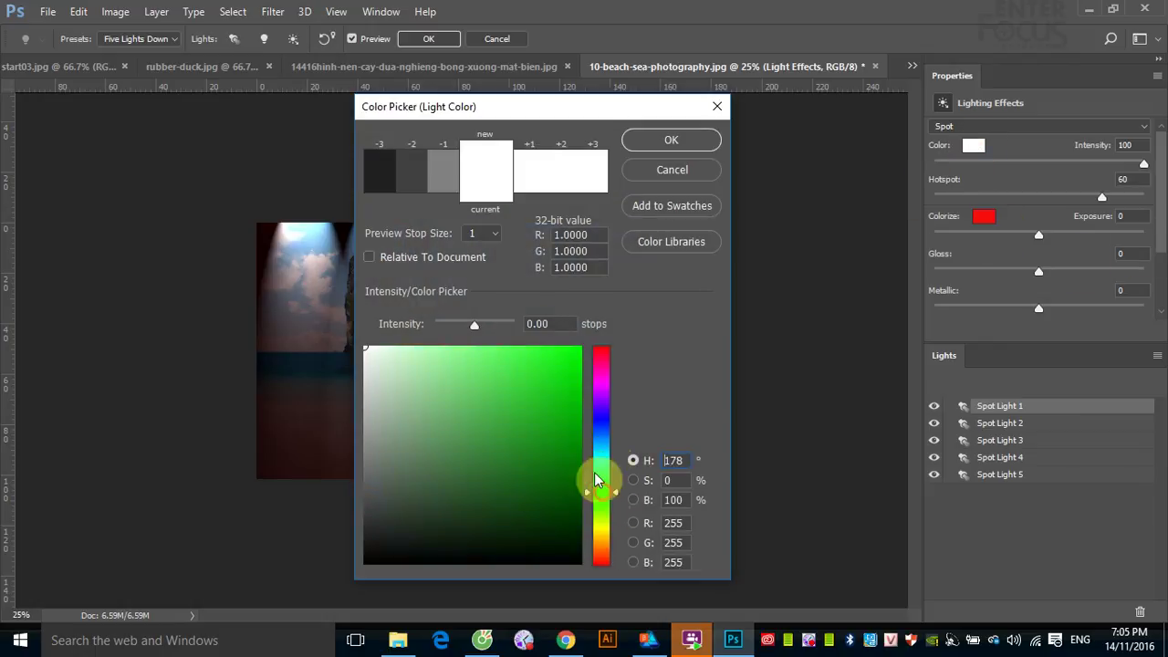
click(574, 353)
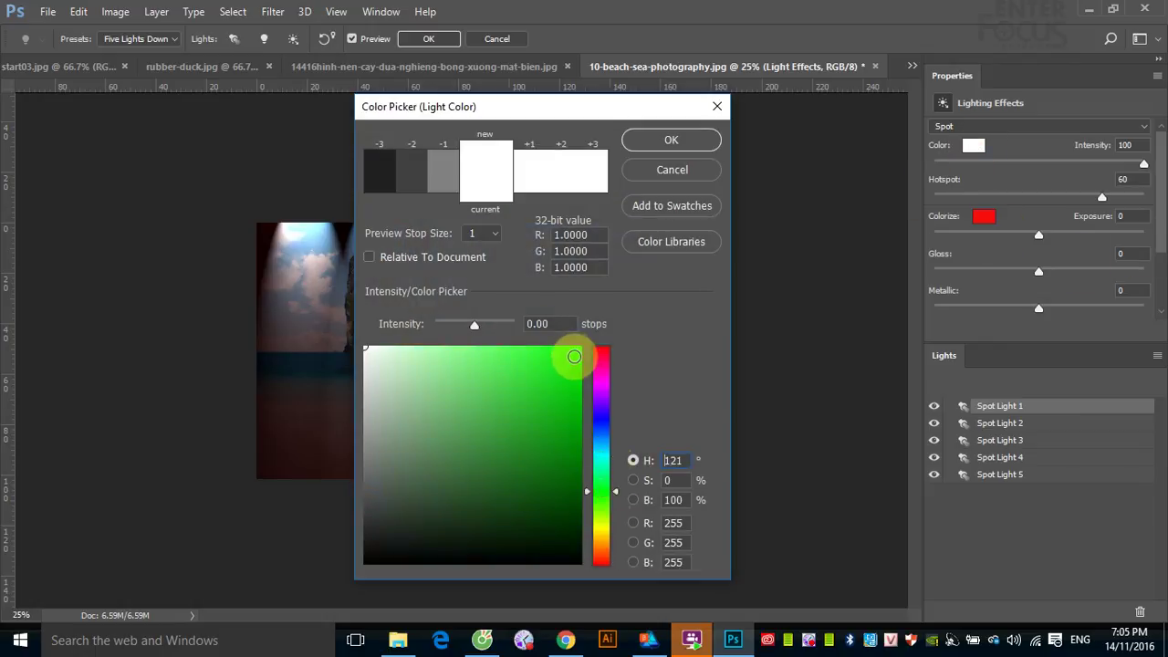
click(673, 143)
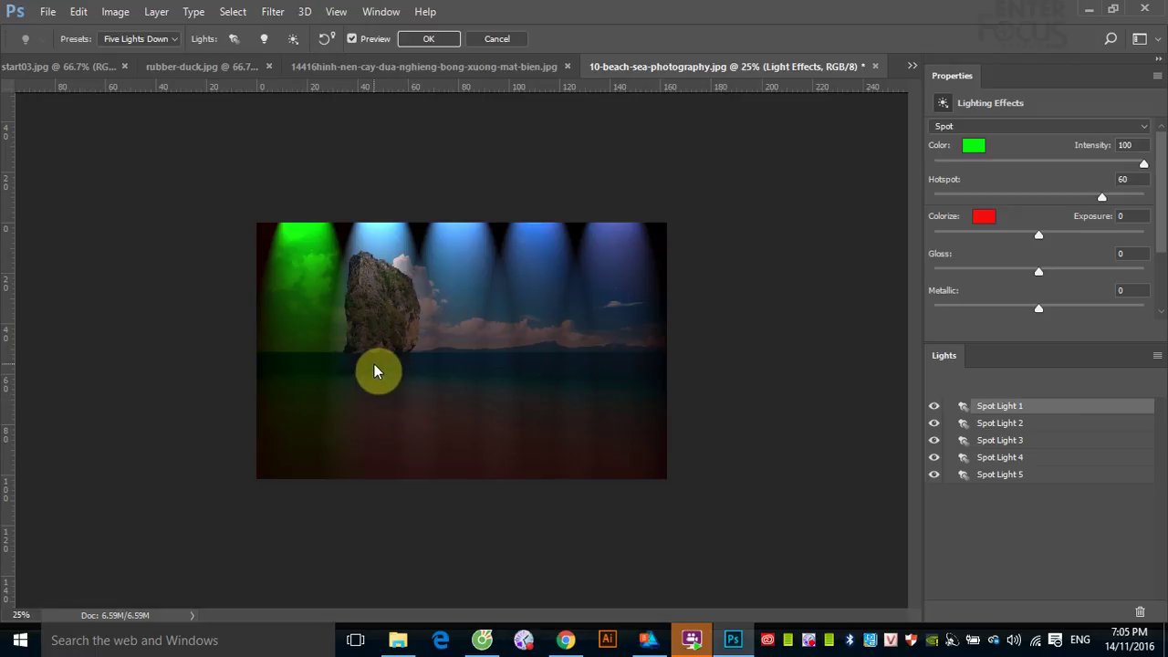
click(464, 371)
- Cancel Lighting Effects so nothing is applied to the rock-and-sea photo
click(633, 366)
click(502, 38)
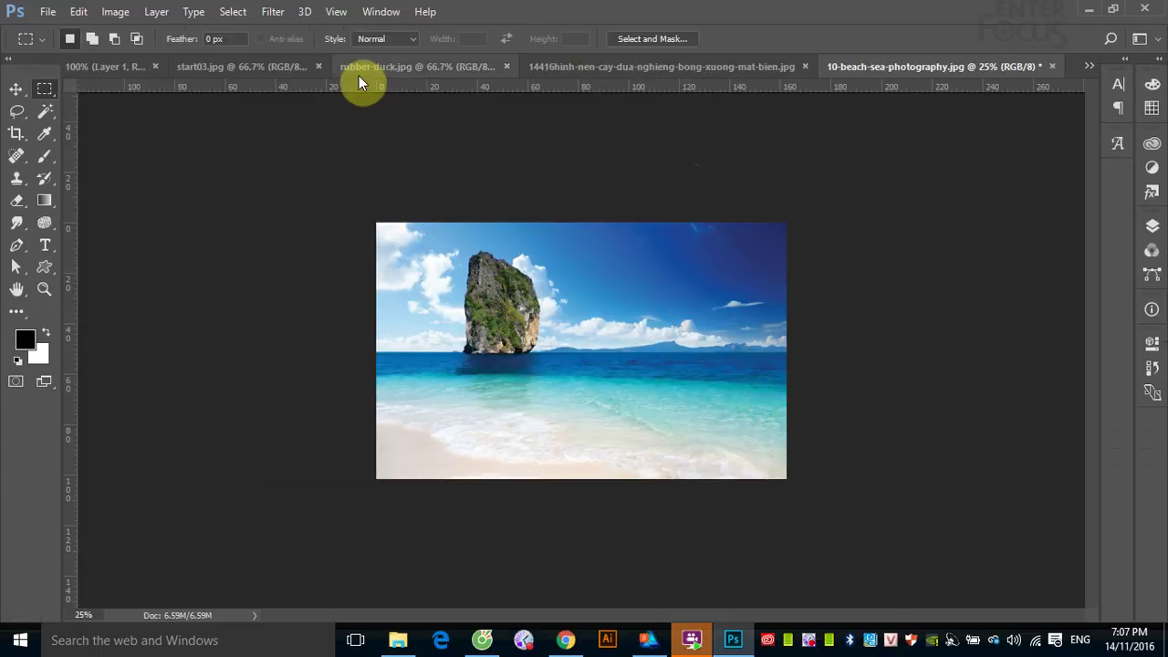
- Reopen Filter > Render > Lighting Effects and browse the lighting presets list
click(280, 10)
mouse_move(288, 282)
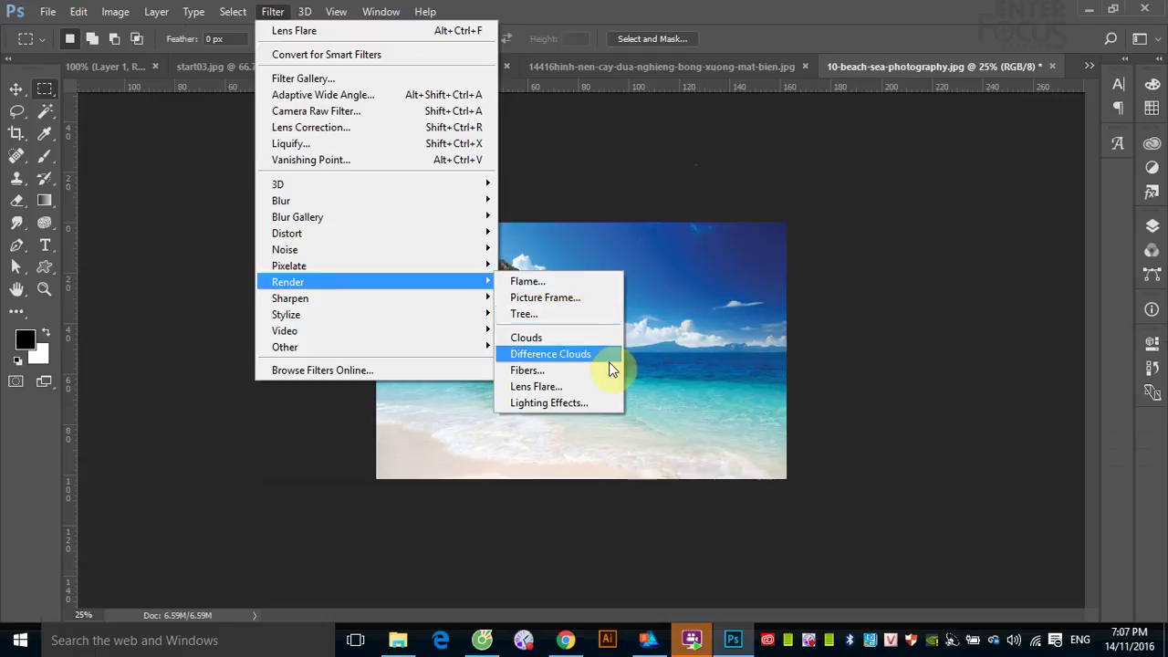
click(585, 403)
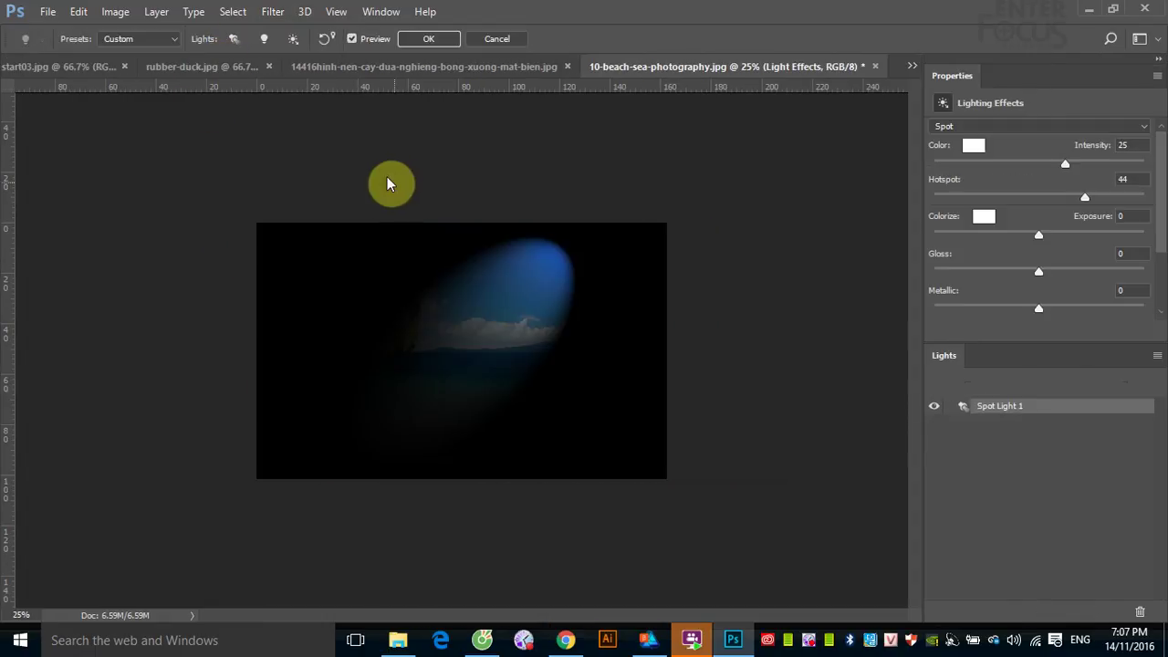
click(177, 38)
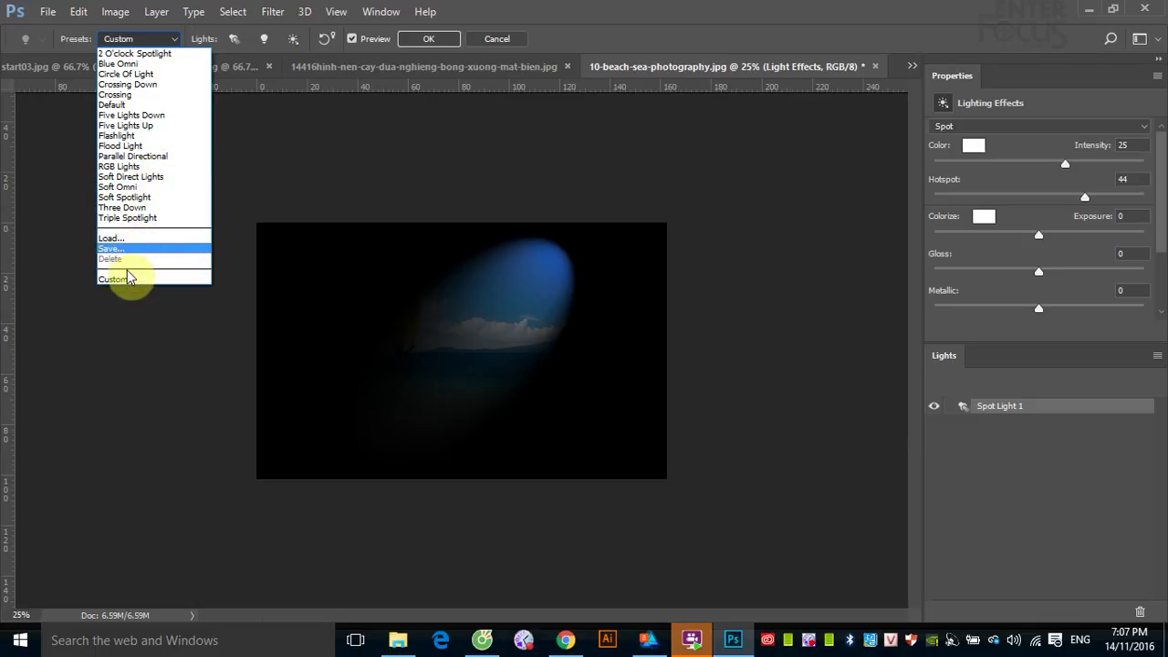
click(123, 282)
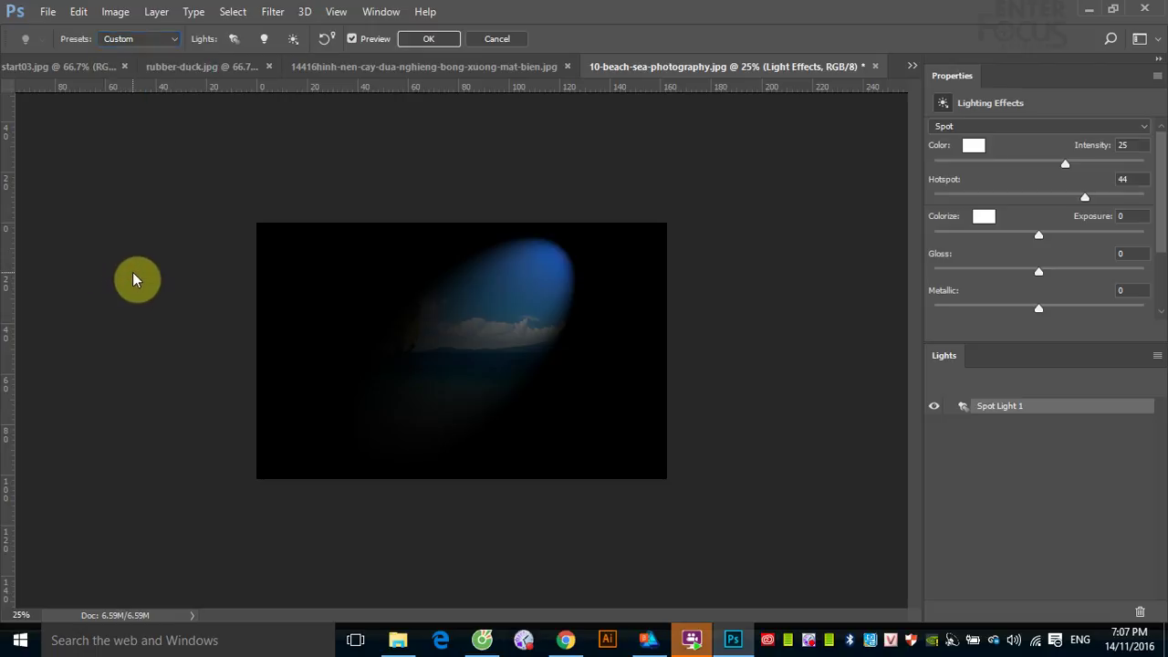
click(176, 42)
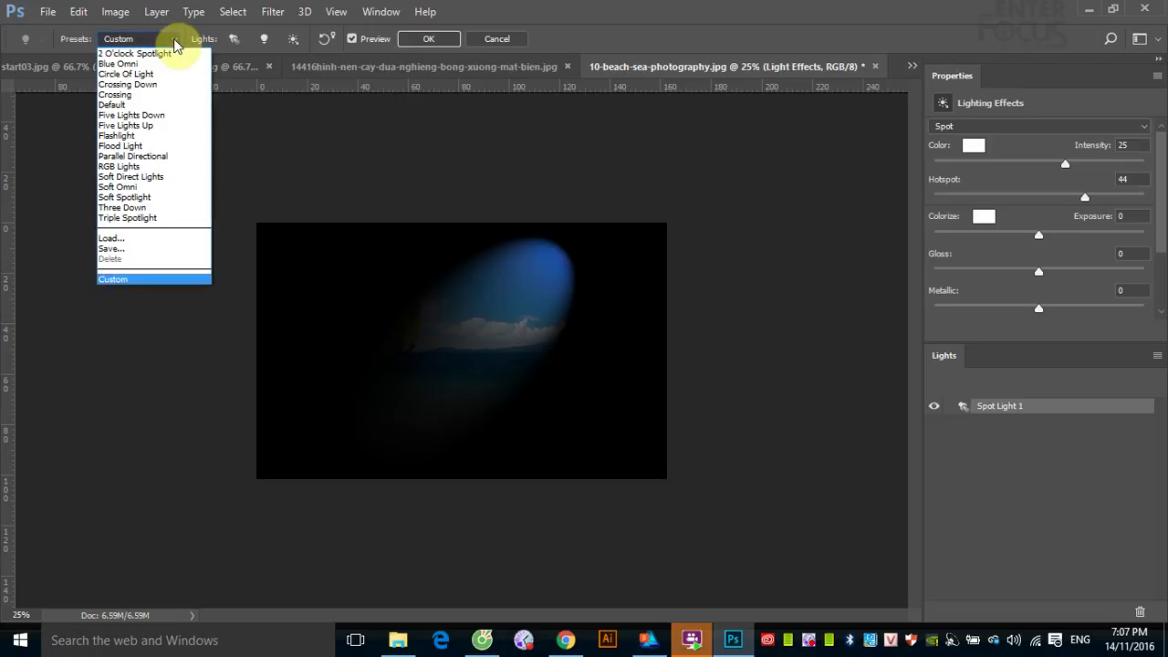
- Preview the RGB Lights preset, select the blue and green spotlights, then cancel
click(150, 168)
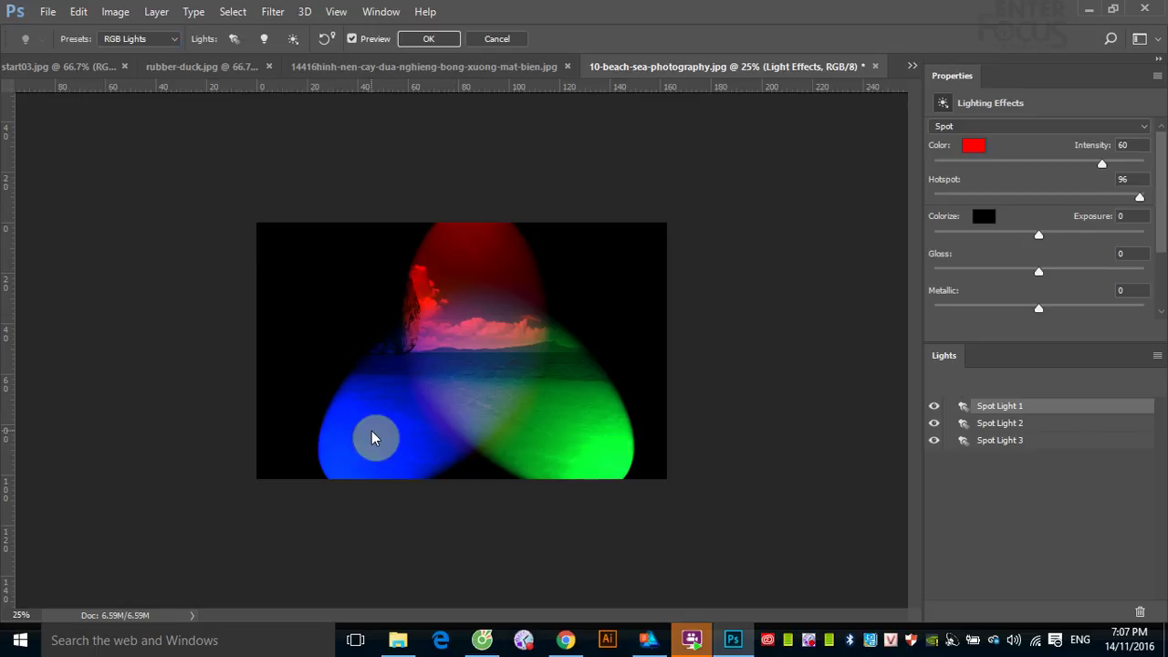
click(586, 445)
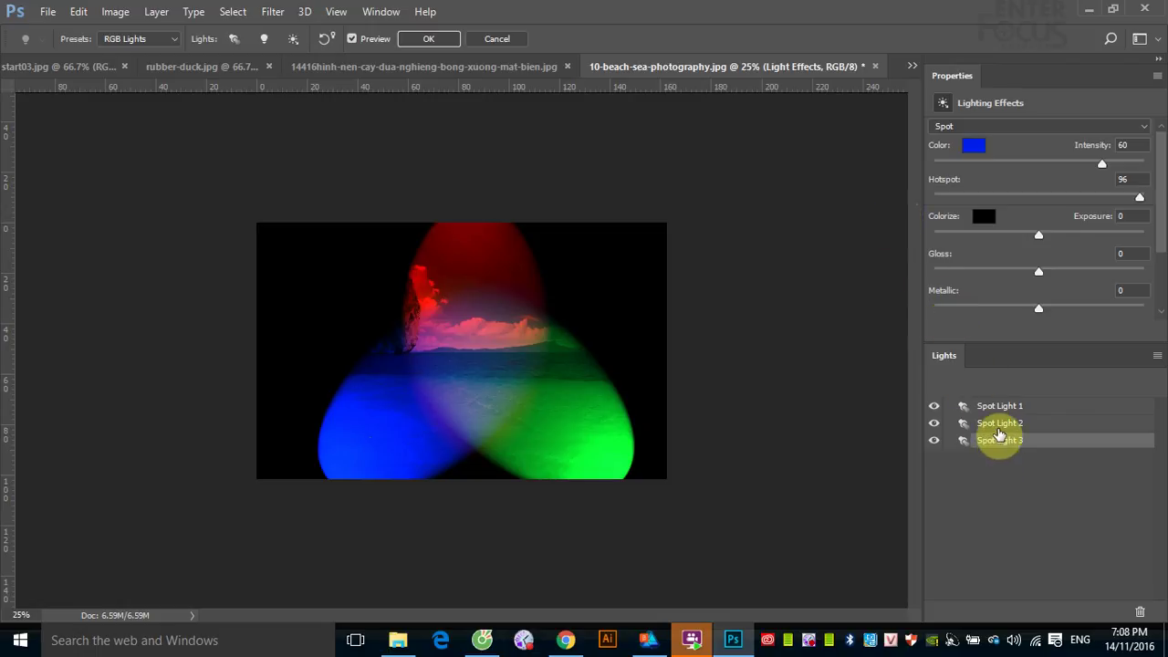
click(999, 425)
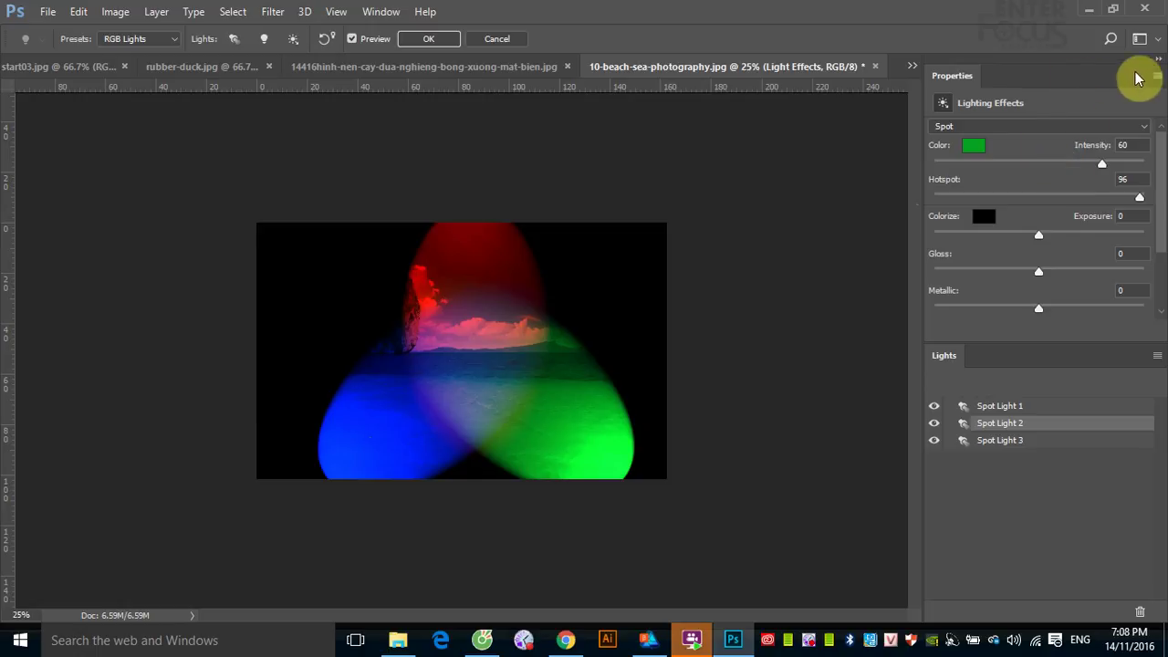
click(493, 42)
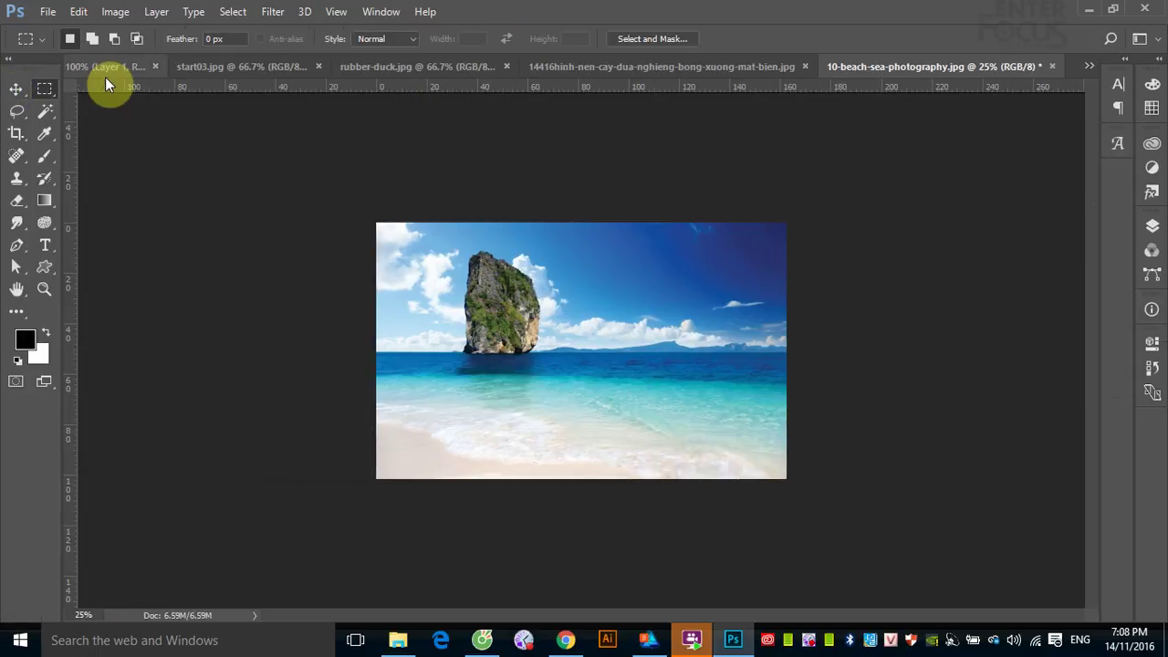
- Preview a dark magenta Inverse Rounded Corners picture frame with margin 28 and size 13
click(271, 13)
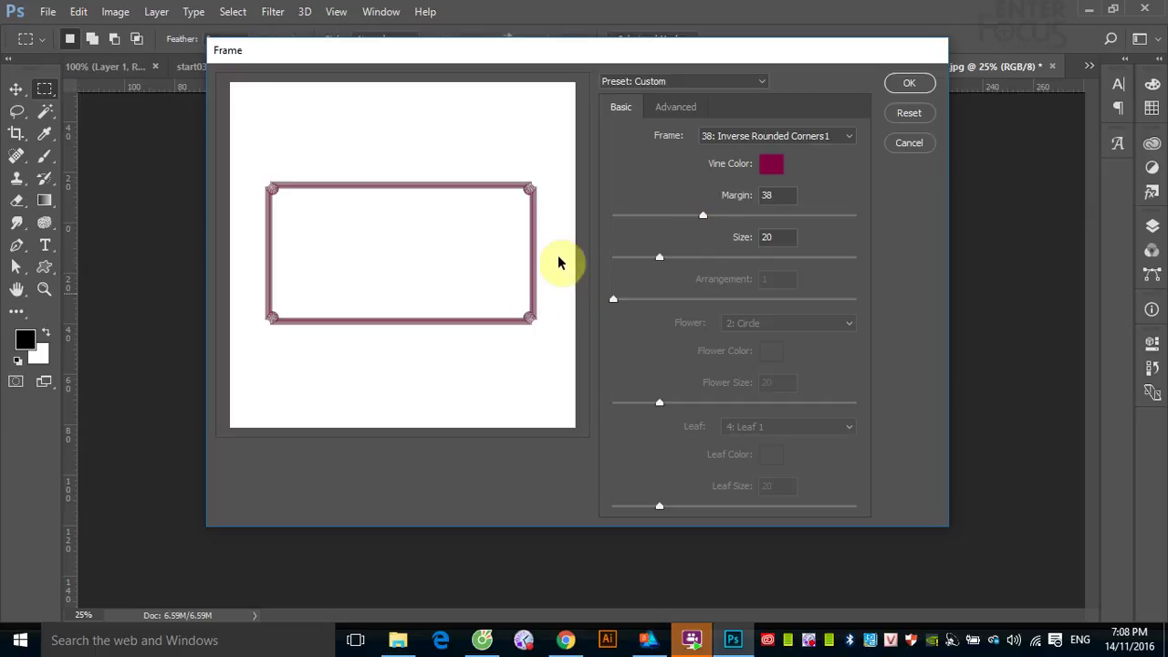
mouse_move(705, 219)
mouse_down()
mouse_move(767, 217)
mouse_move(679, 227)
mouse_move(727, 261)
mouse_move(632, 259)
mouse_move(642, 261)
mouse_up()
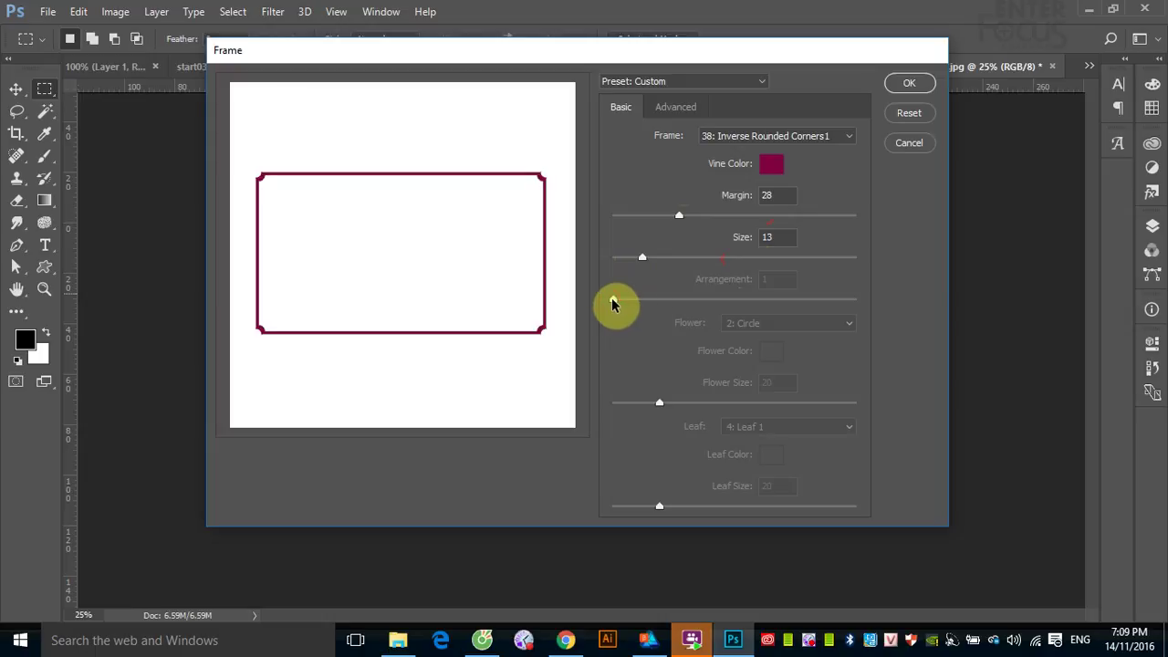
- Try the Bush, Party and Chainmail frame designs, then settle on 20: Snakes
click(849, 135)
click(810, 155)
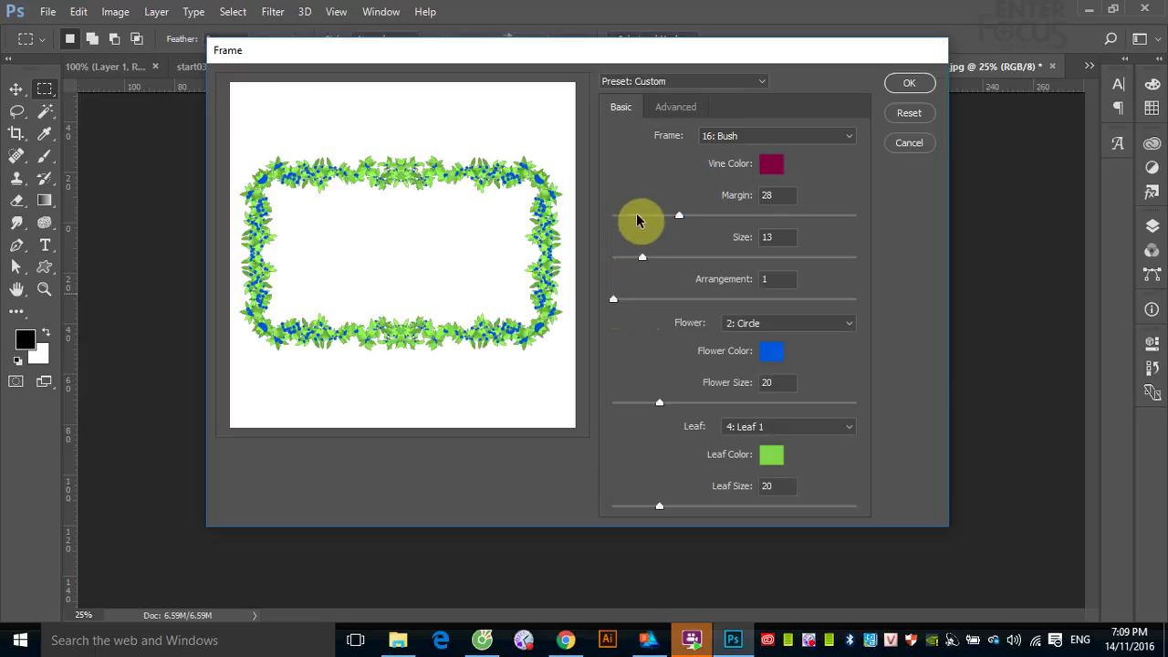
click(848, 139)
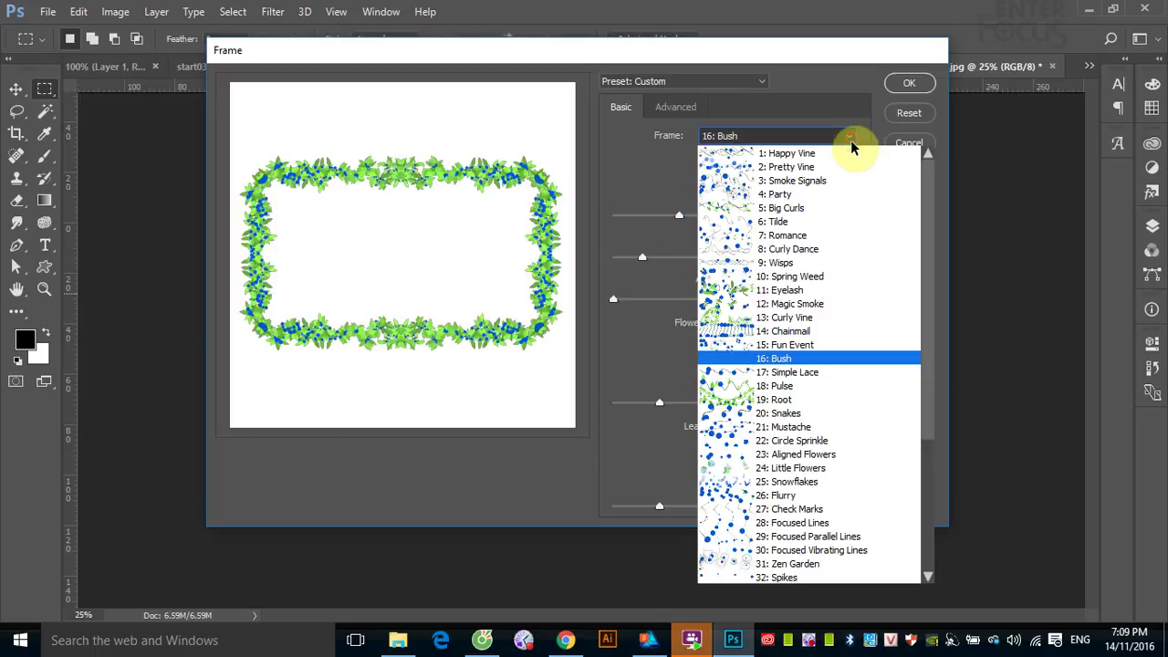
click(831, 195)
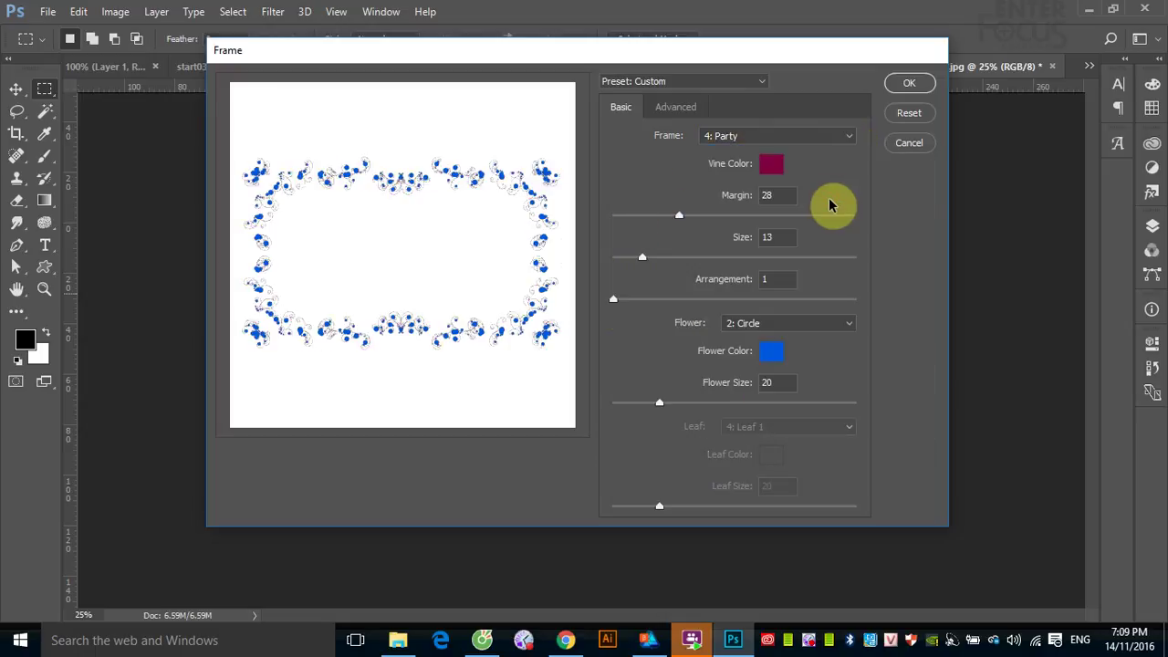
click(853, 136)
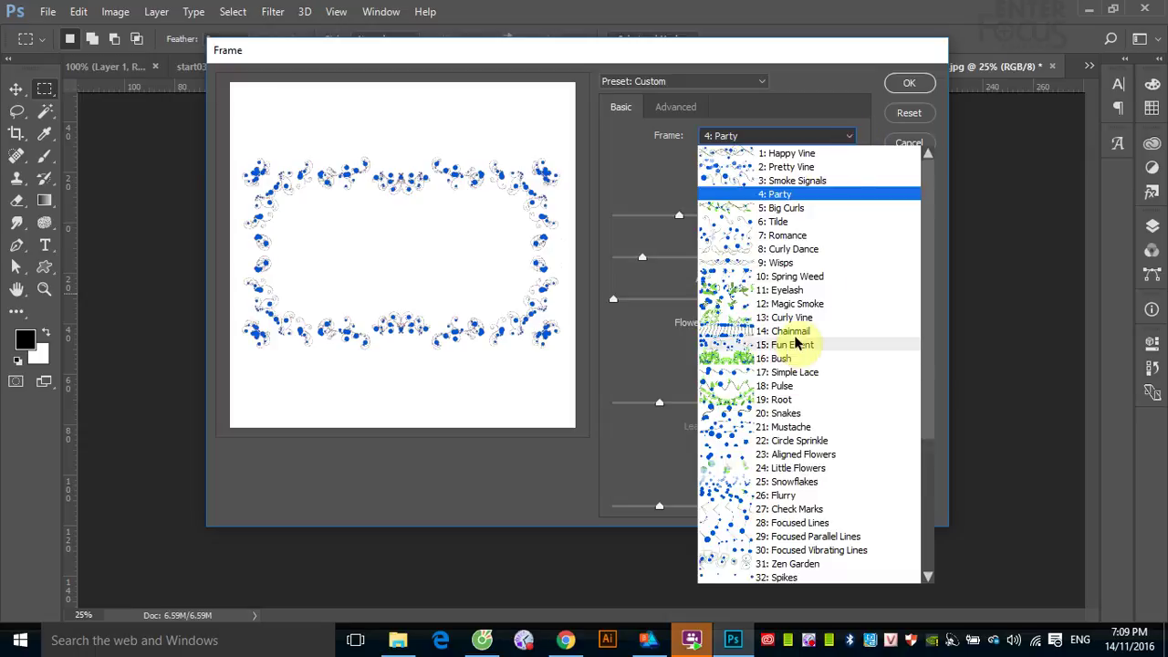
click(792, 331)
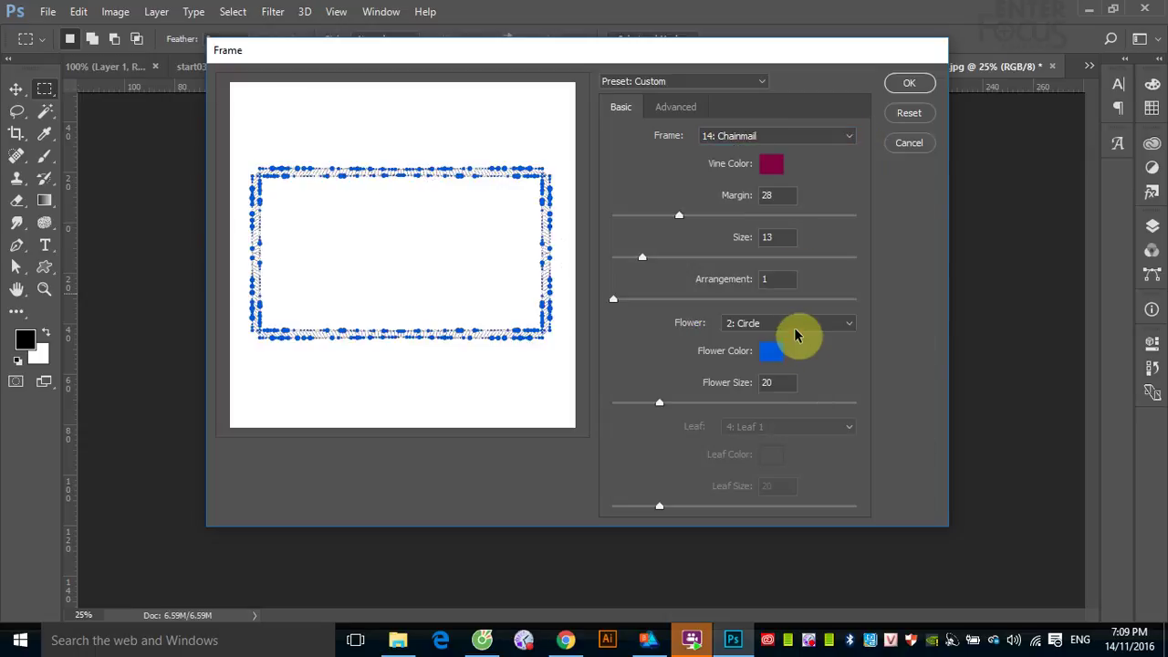
click(853, 137)
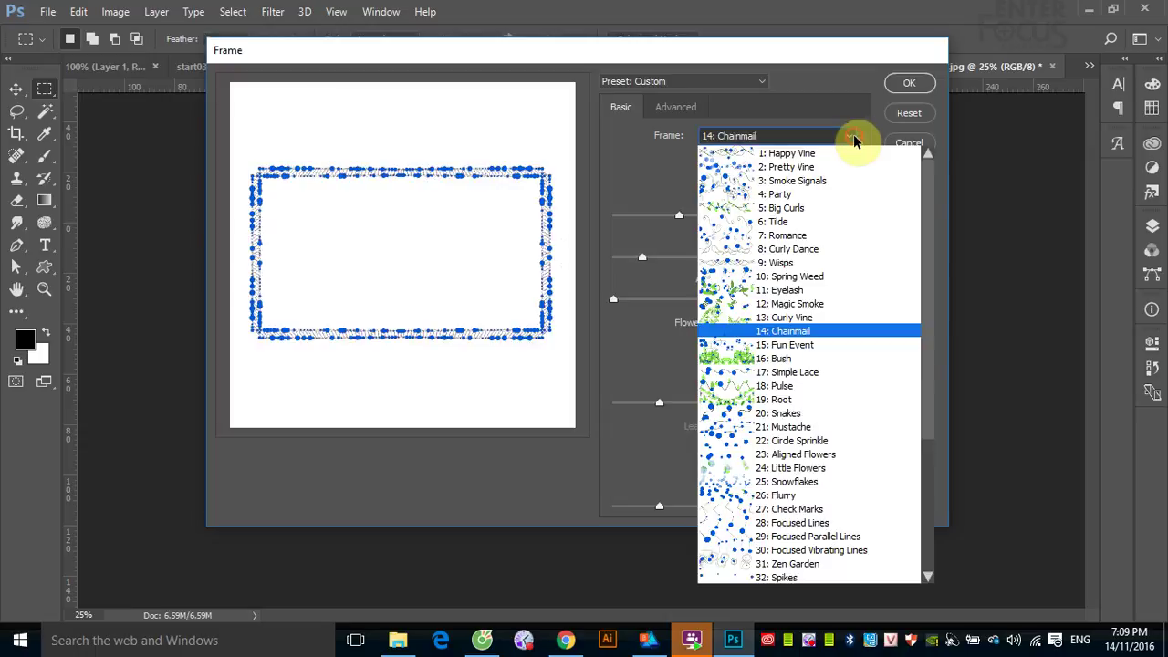
click(782, 415)
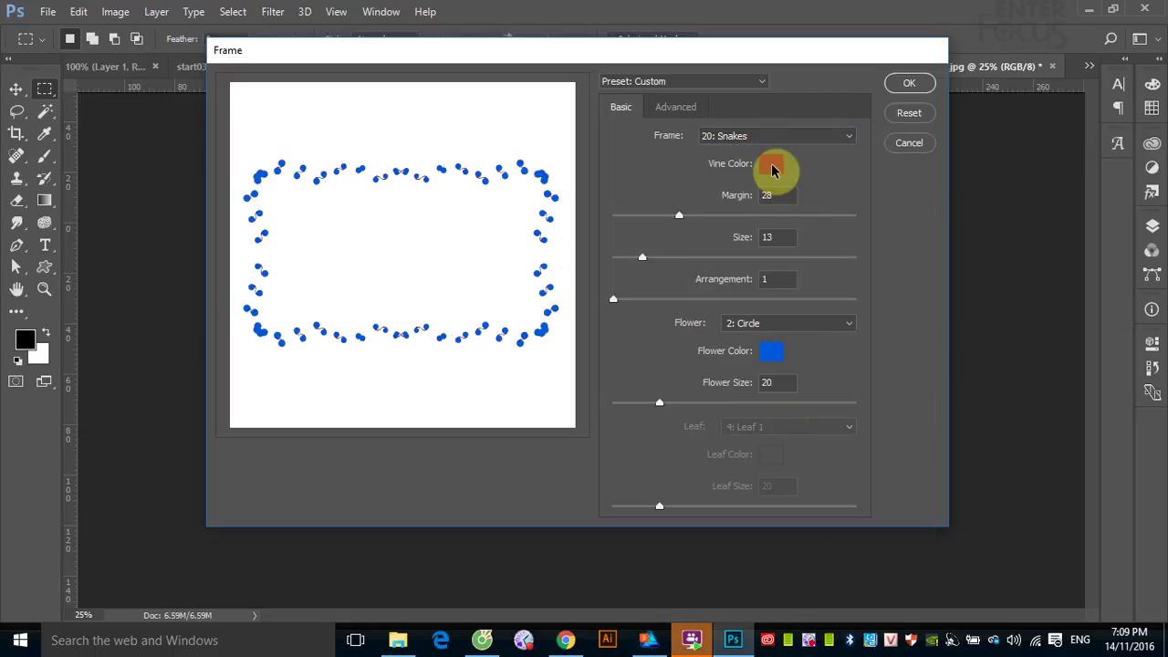
- Review the Snakes frame's Advanced settings, then return to the Basic settings
click(672, 108)
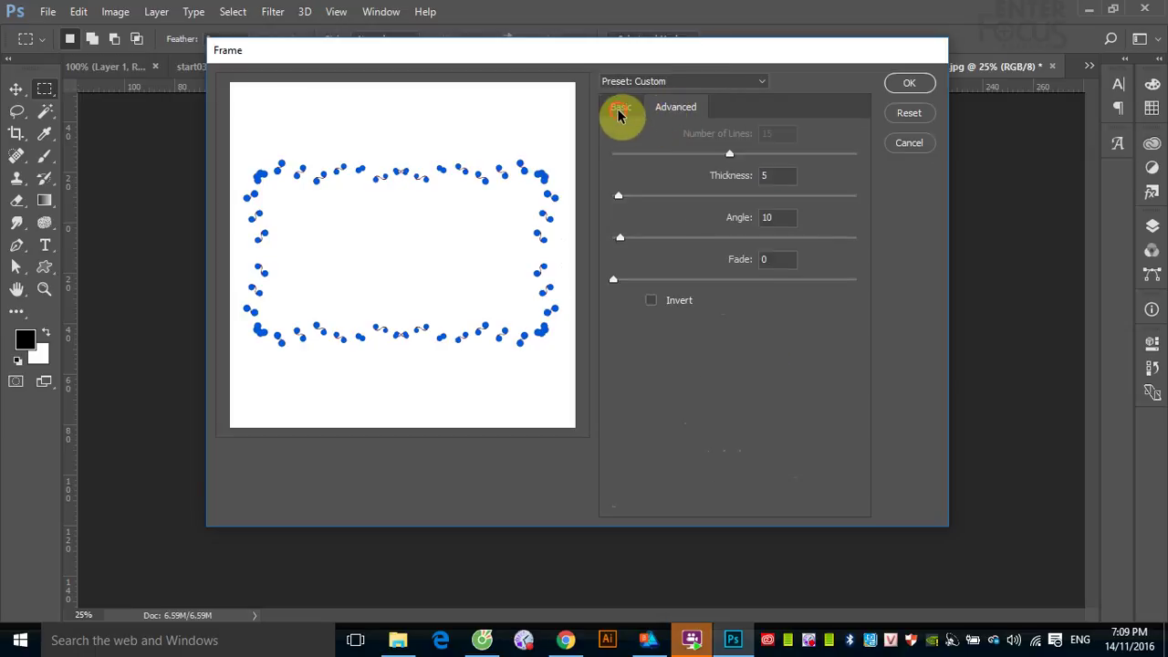
click(620, 109)
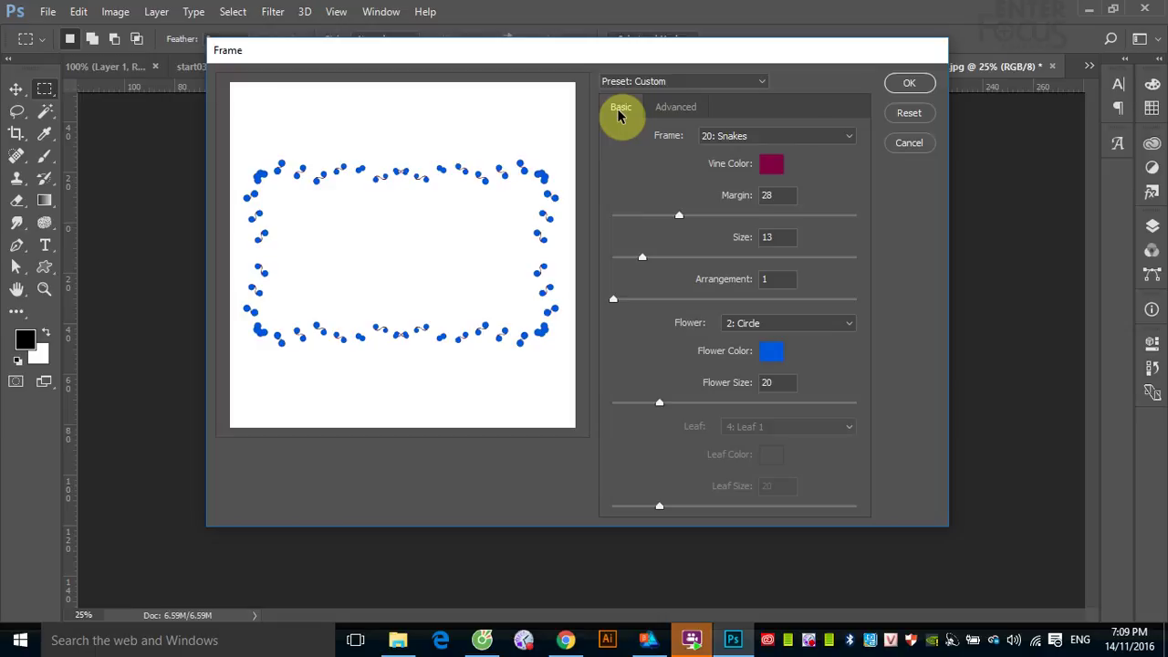
click(677, 110)
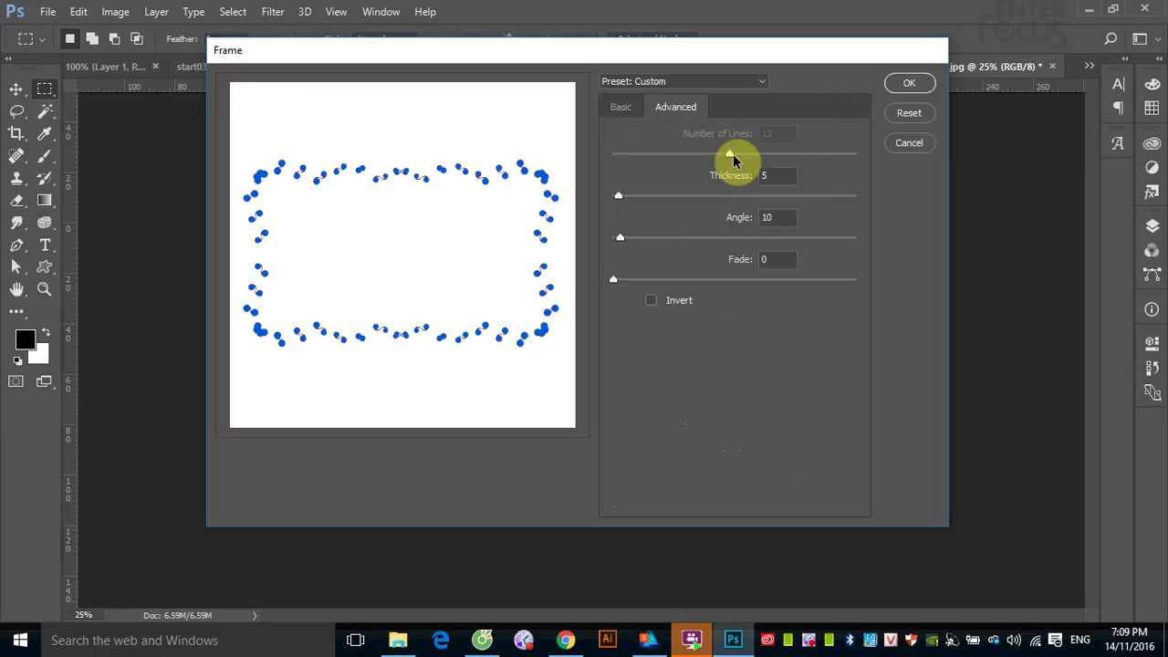
click(624, 111)
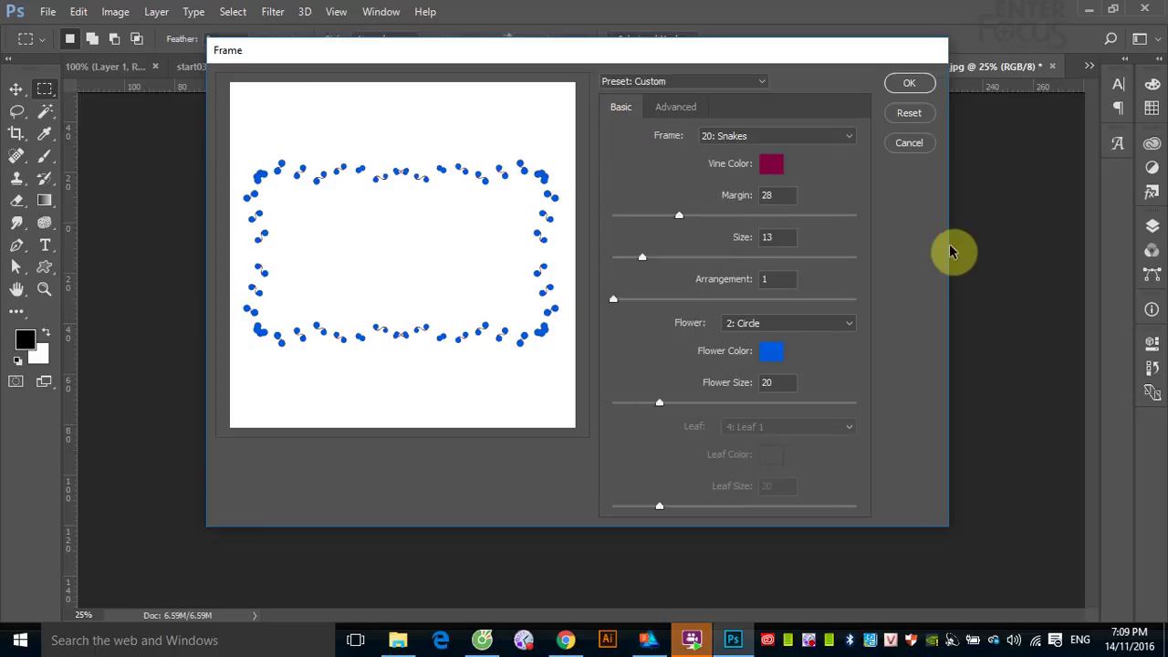
- Render the Snakes frame onto the beach photo, then remove it to restore the plain image
click(908, 85)
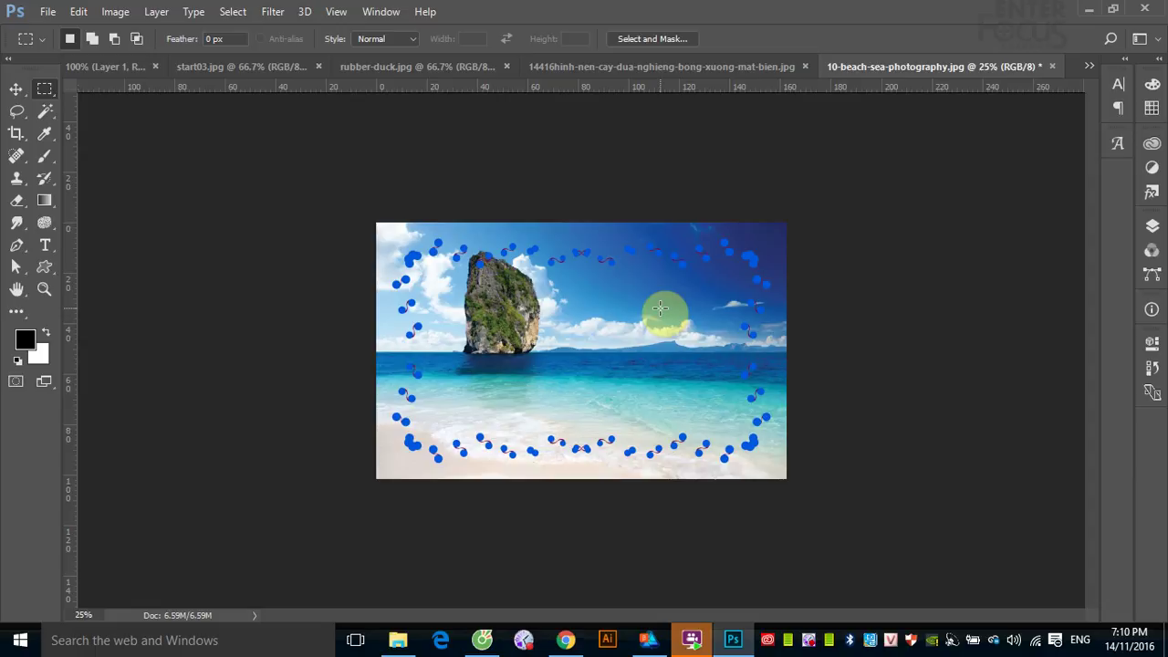
click(661, 309)
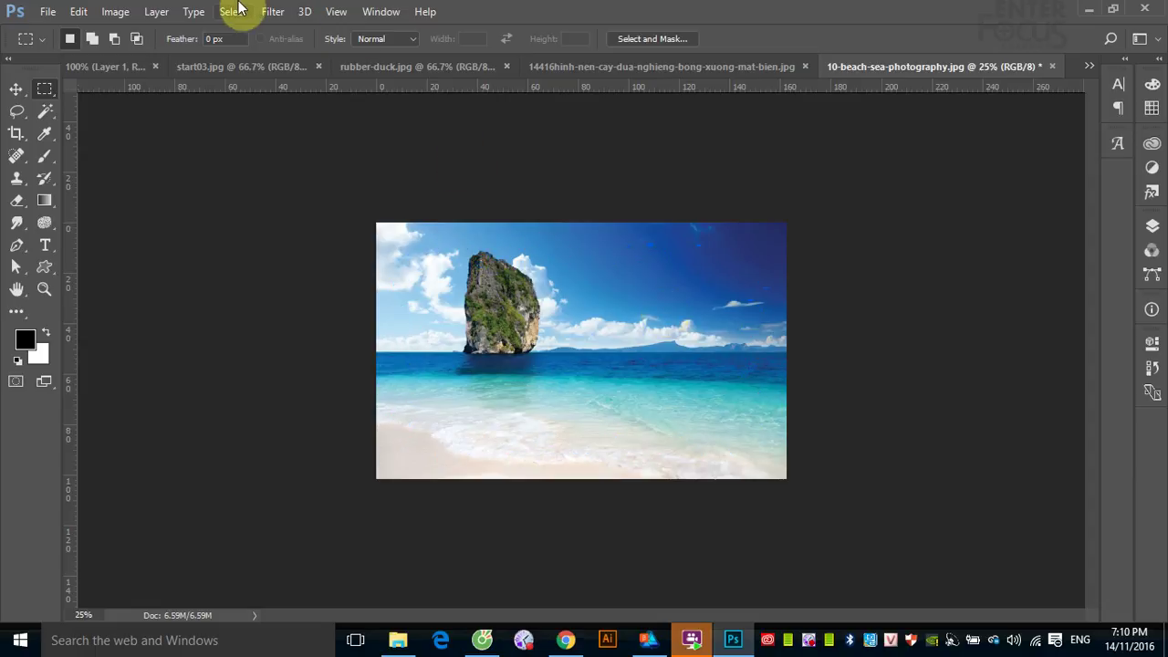
- Open the Tree render filter with light direction 37 and base tree type 3: Ginko Tree
click(273, 12)
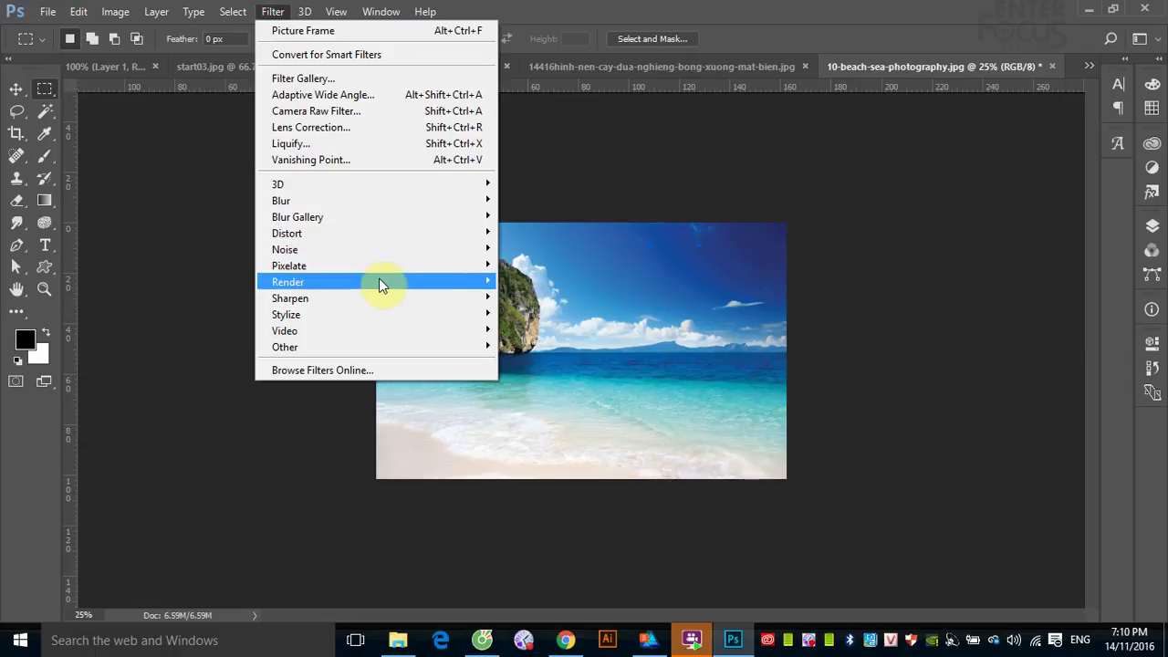
mouse_move(289, 282)
click(547, 315)
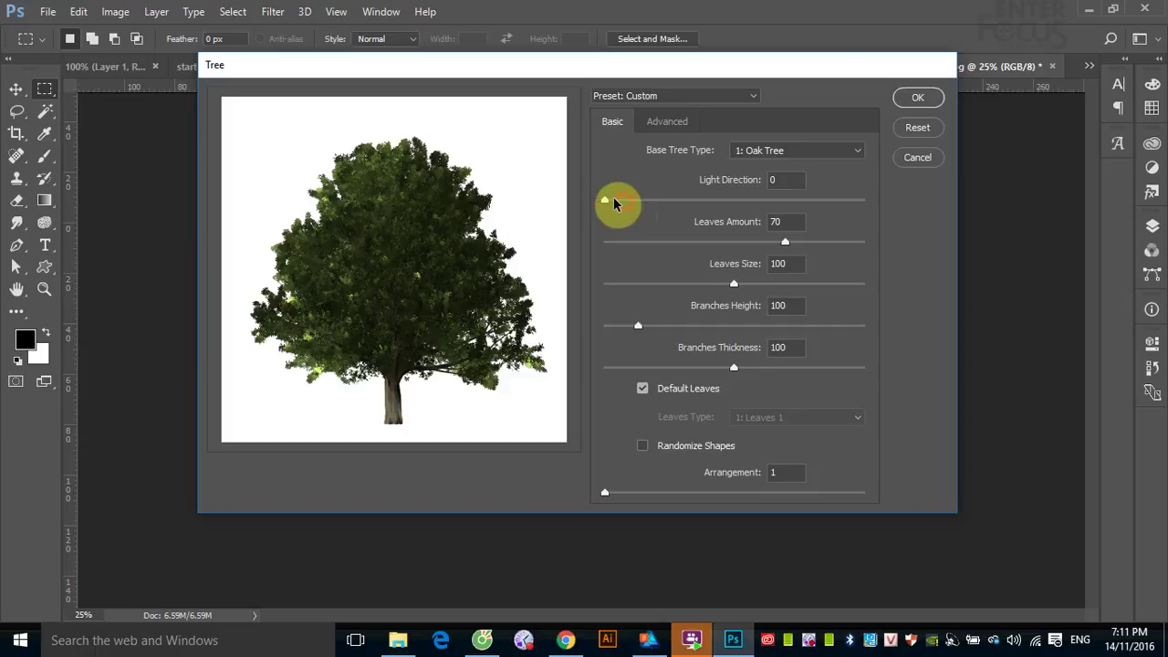
drag(607, 201, 657, 199)
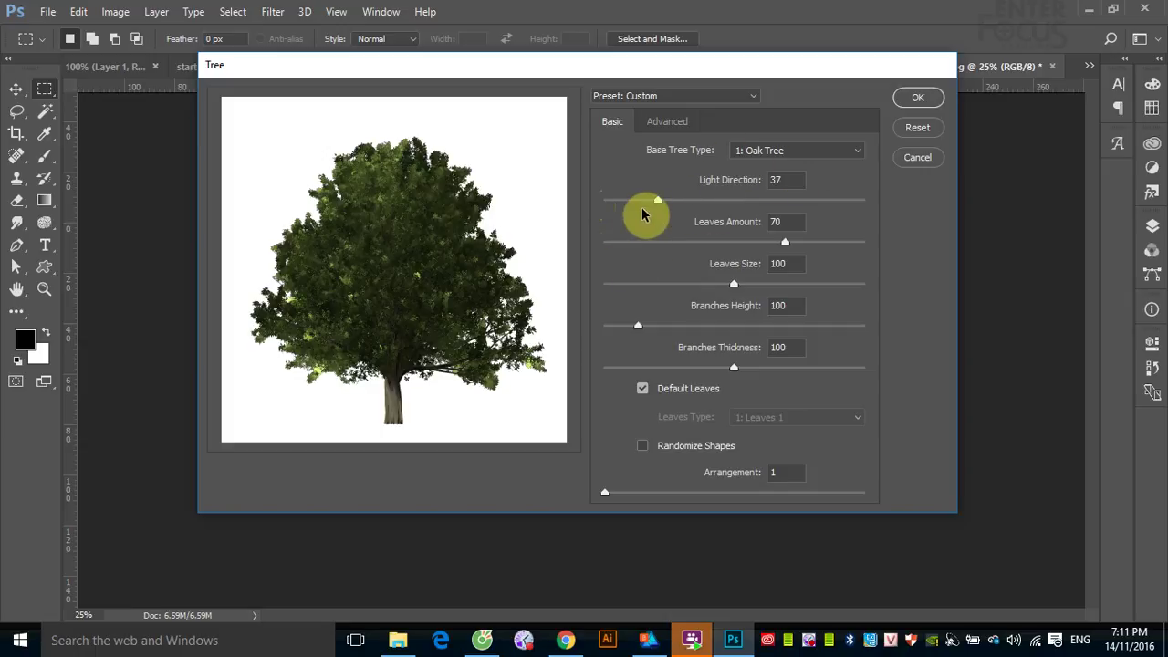
click(858, 152)
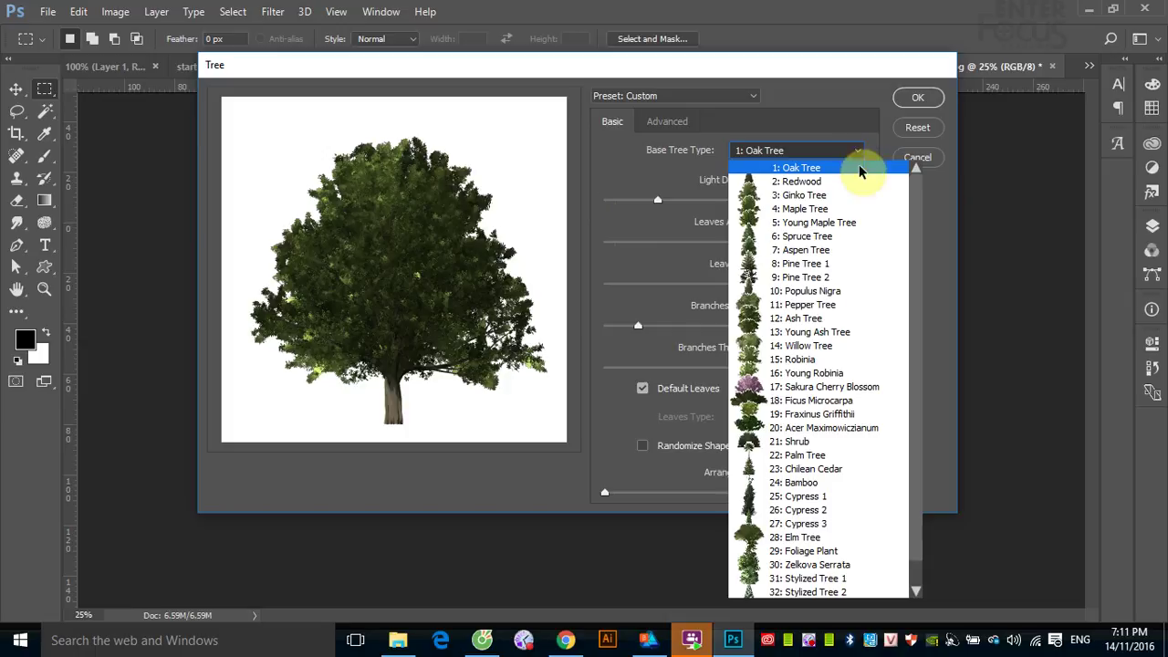
scroll(916, 492, down, 1)
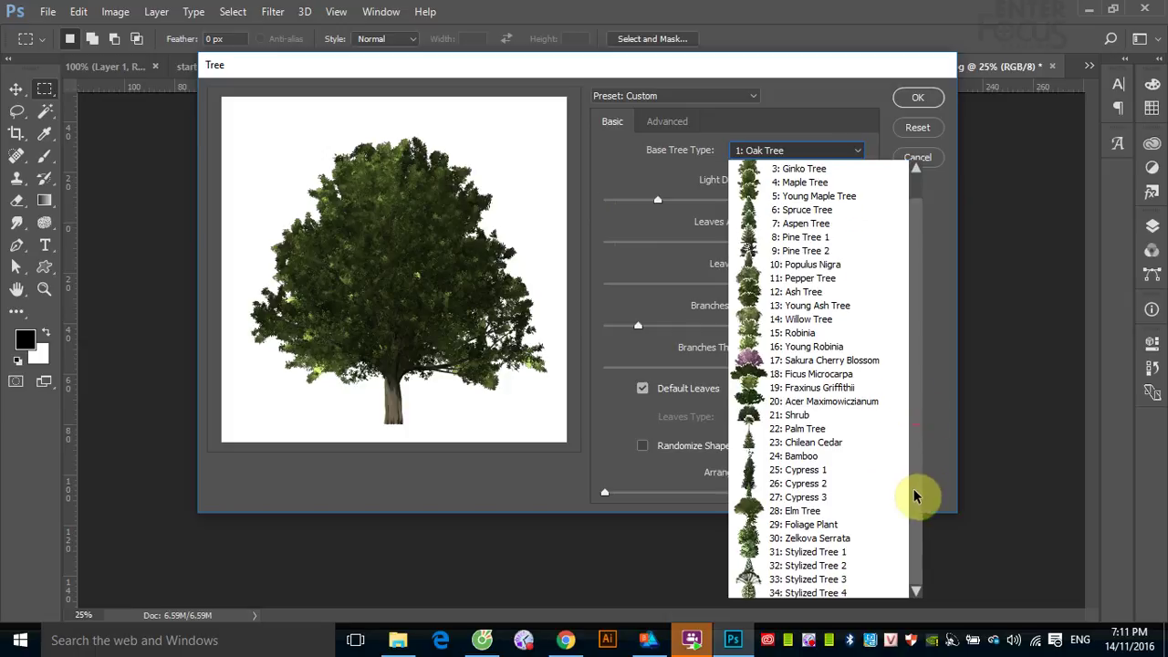
scroll(916, 495, up, 1)
click(803, 192)
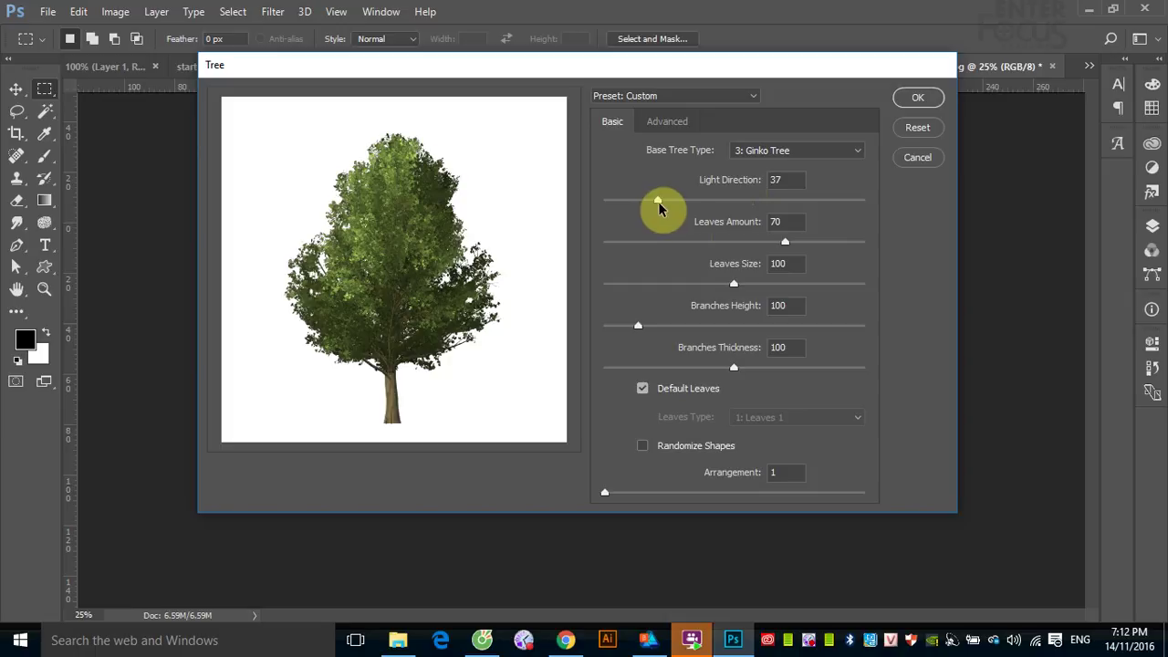
- Lower the tree's light direction to 12 and set Leaves Size to 87
drag(658, 205, 623, 203)
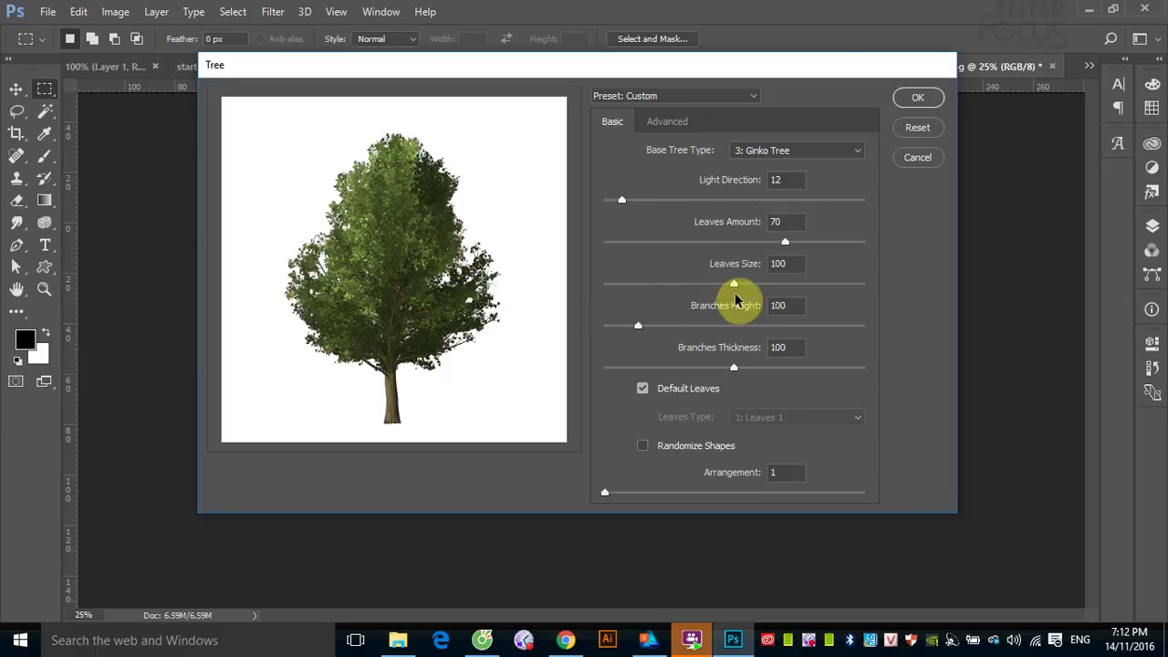
drag(733, 290, 787, 285)
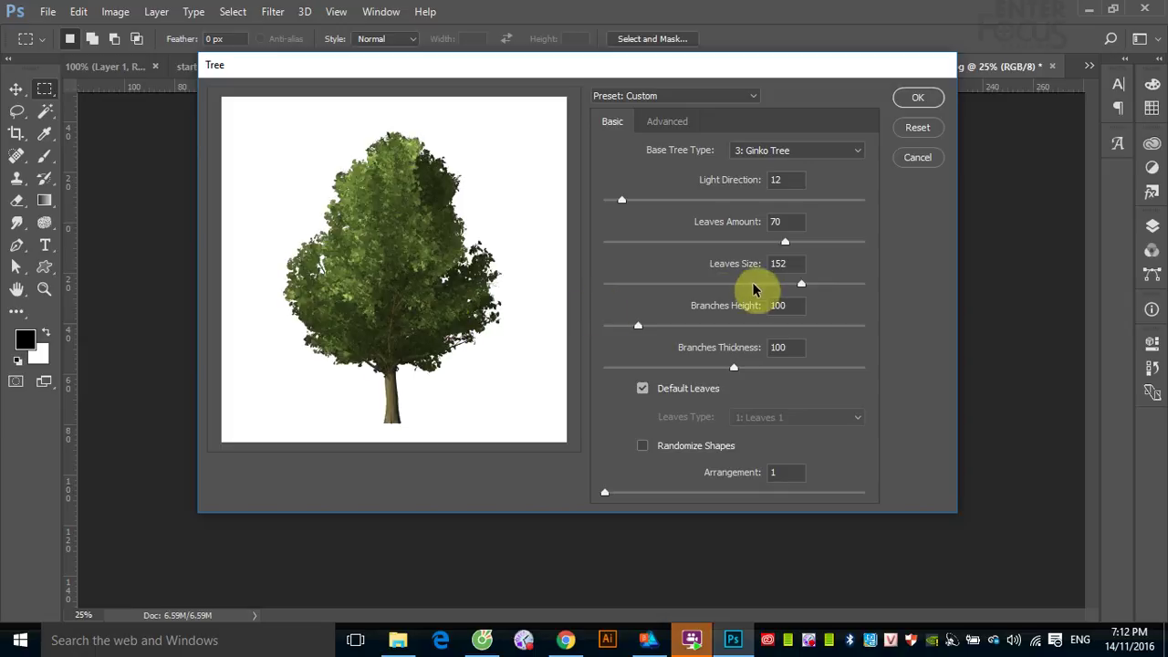
drag(800, 284, 865, 285)
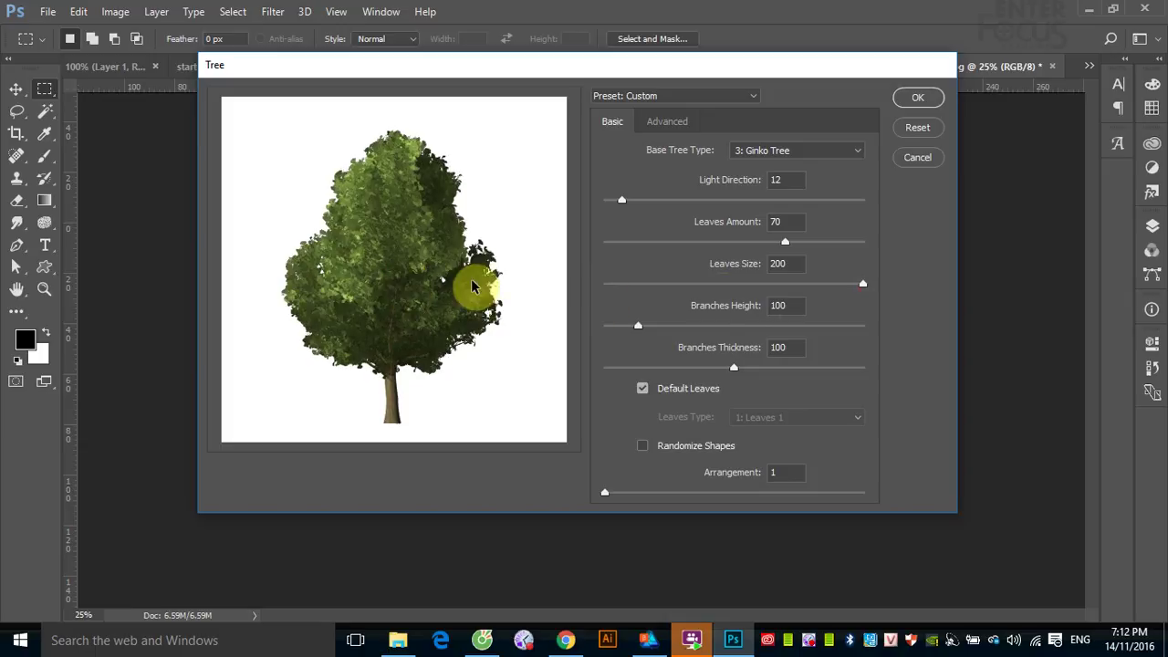
drag(862, 285, 632, 307)
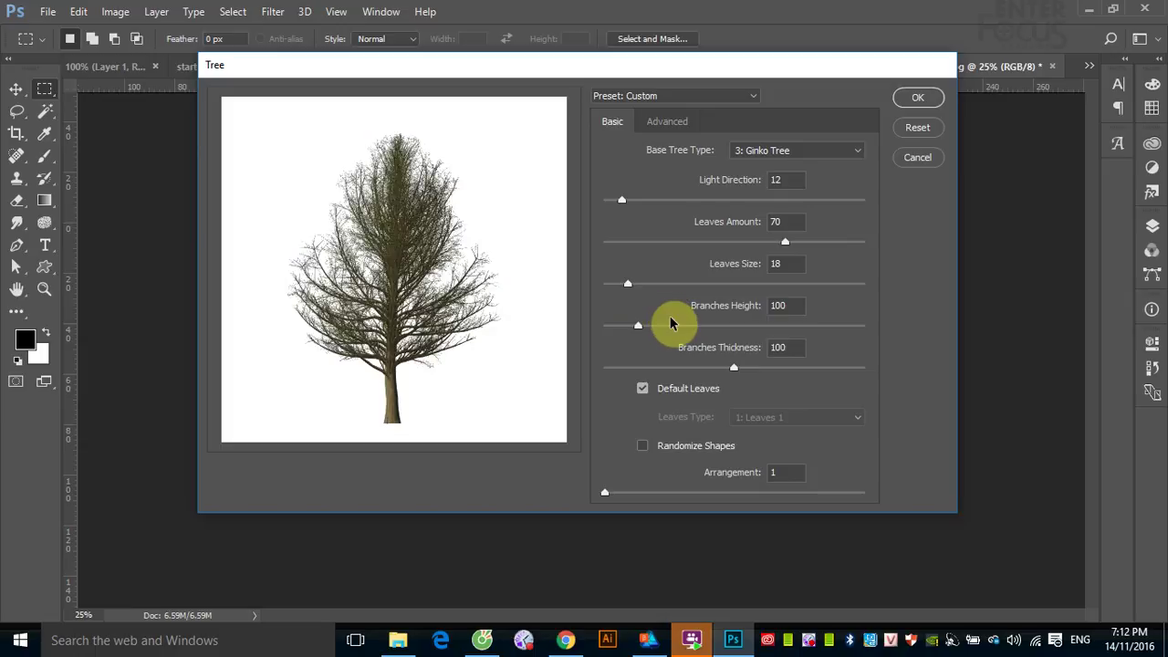
drag(628, 285, 608, 286)
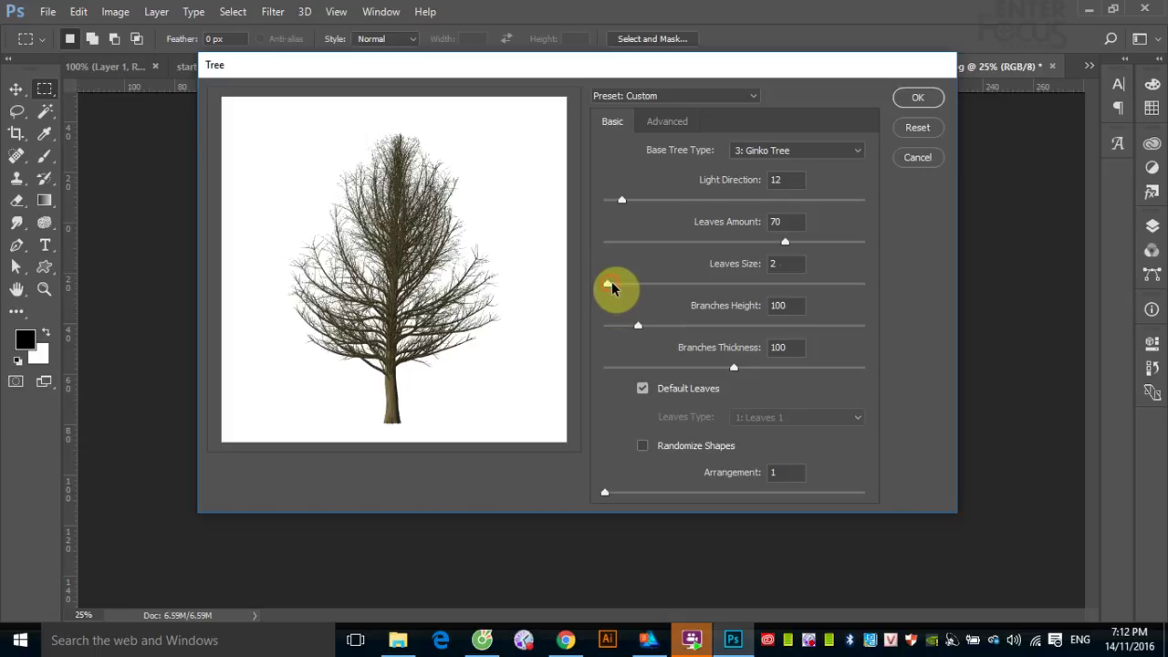
drag(610, 284, 636, 284)
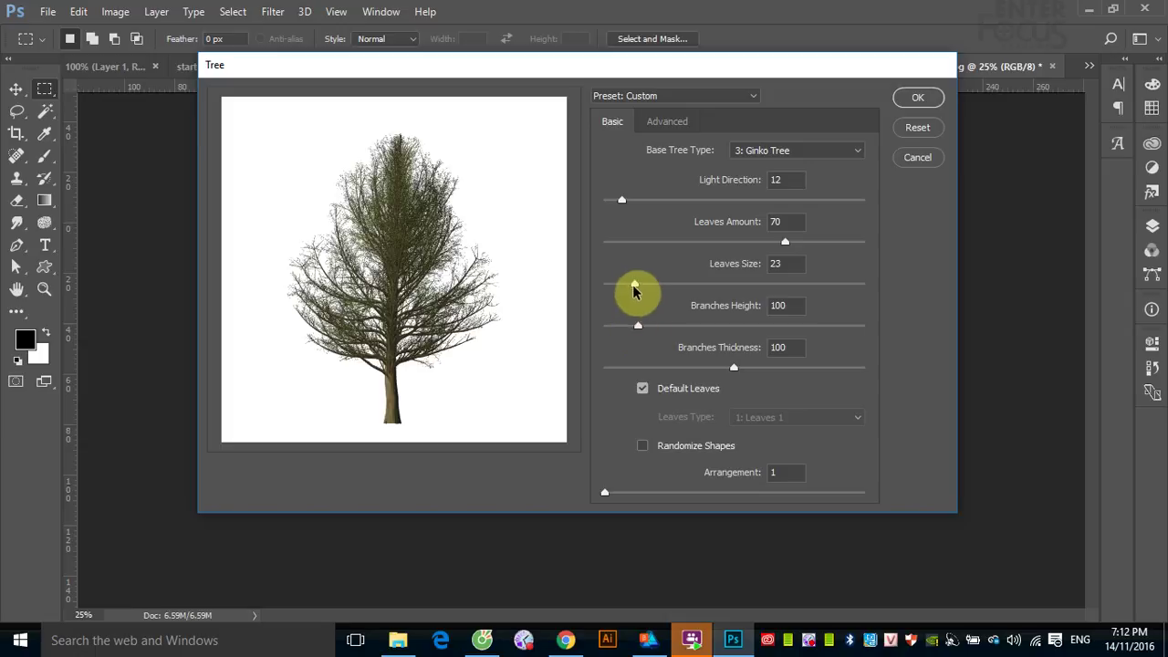
drag(635, 284, 717, 284)
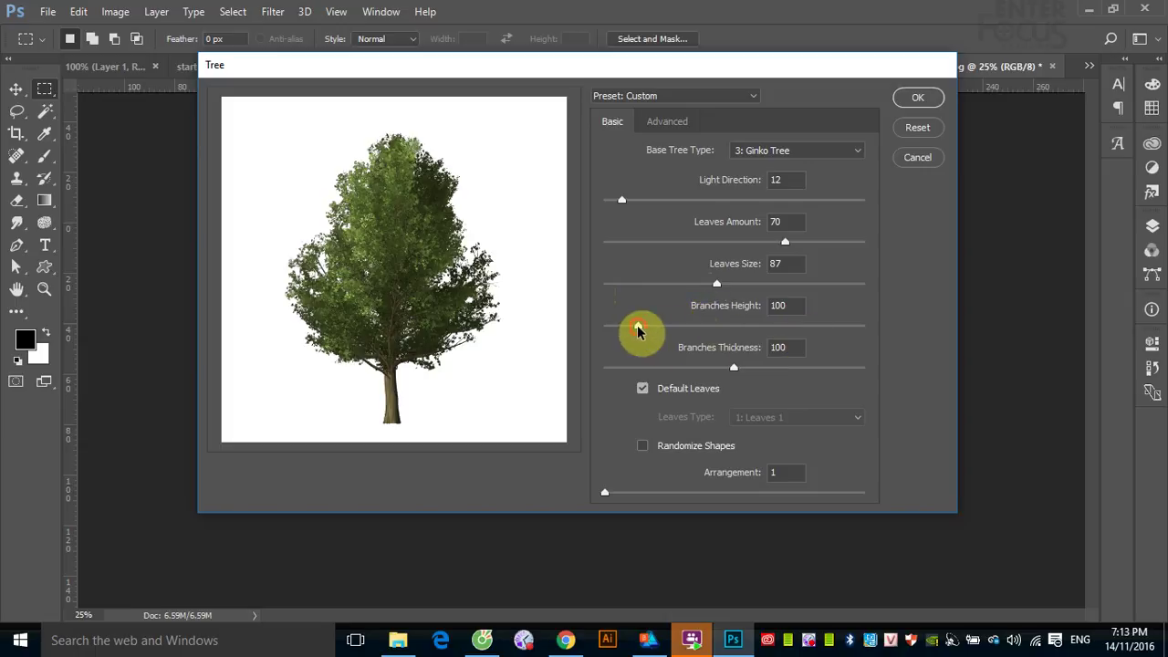
- Raise Branches Height to 139 and settle Branches Thickness at 112 after trying 33, 6 and 48
drag(638, 325, 699, 325)
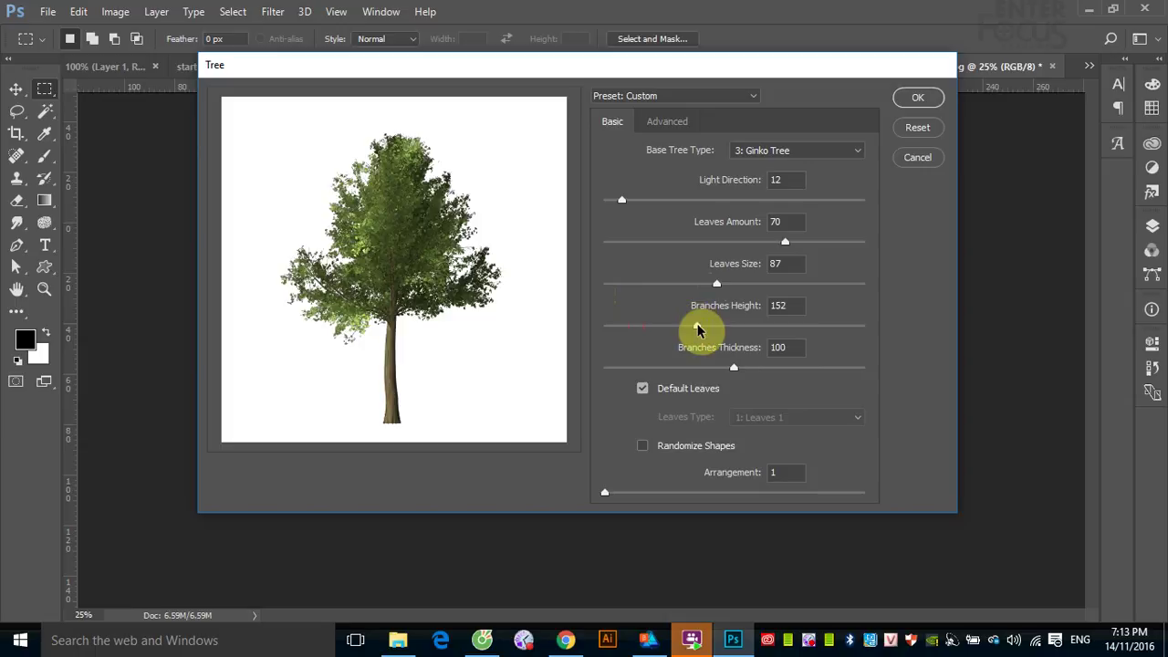
mouse_move(698, 326)
mouse_down()
mouse_move(798, 327)
mouse_move(684, 340)
mouse_up()
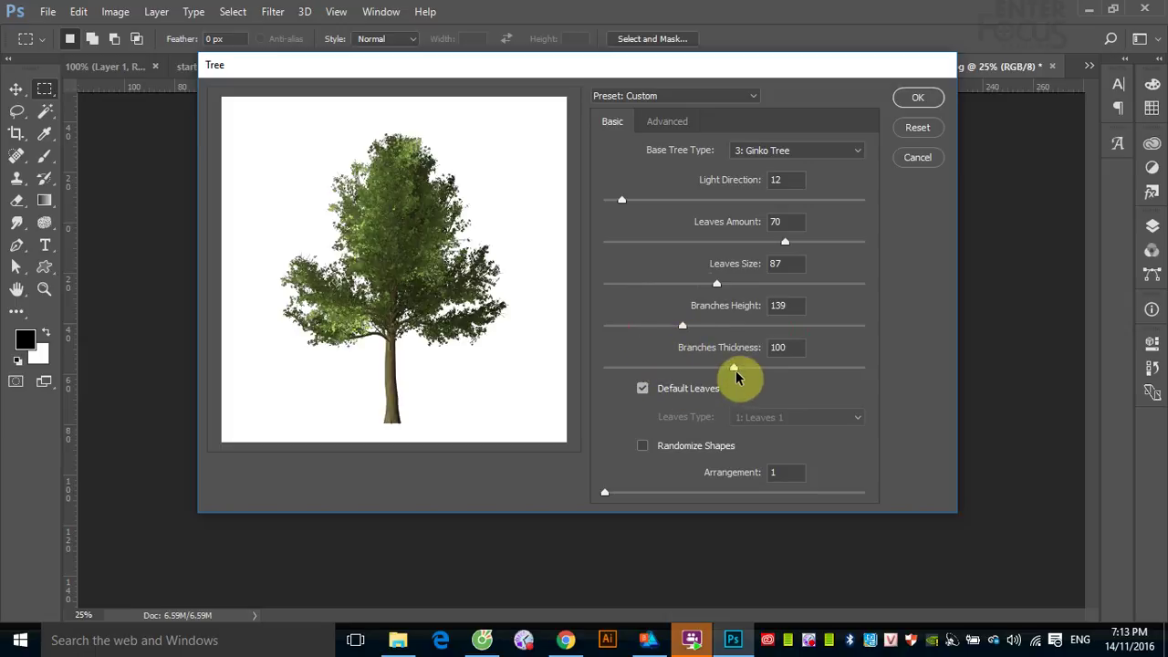
drag(733, 368, 647, 368)
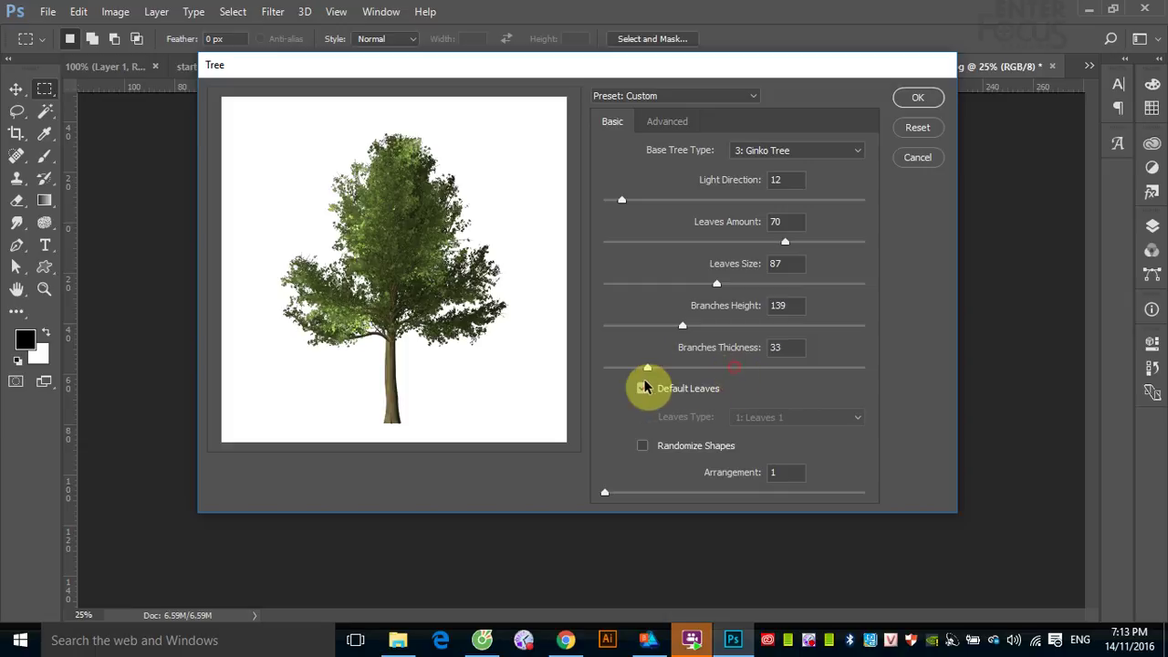
click(643, 387)
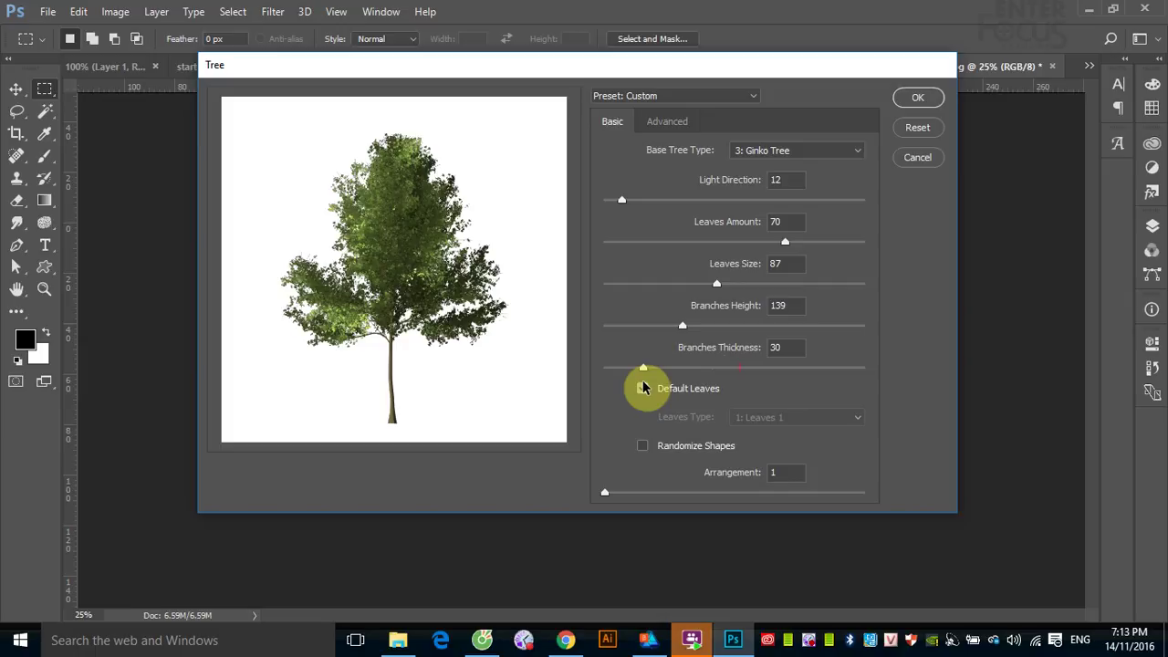
drag(644, 368, 611, 368)
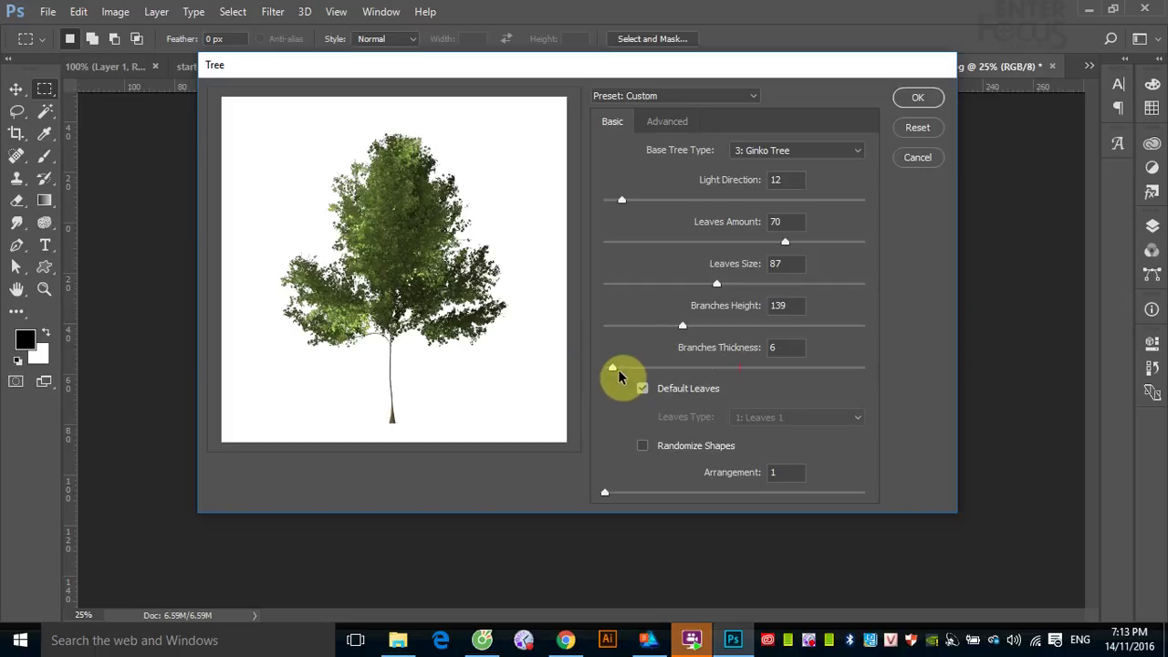
drag(633, 369, 665, 369)
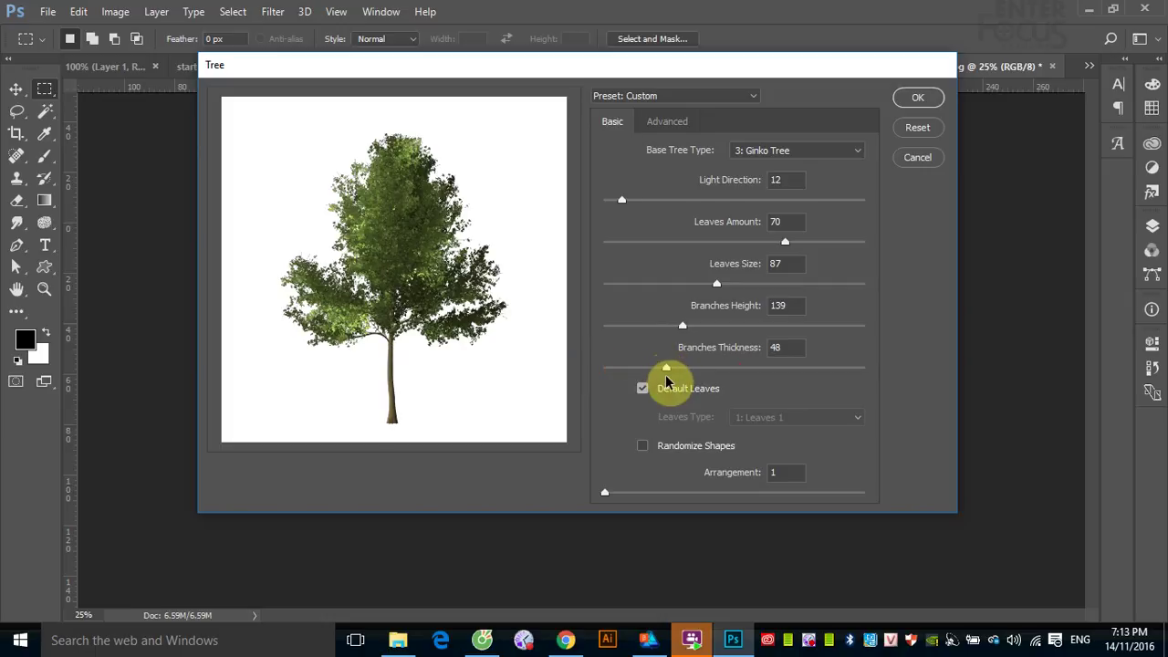
drag(666, 369, 748, 368)
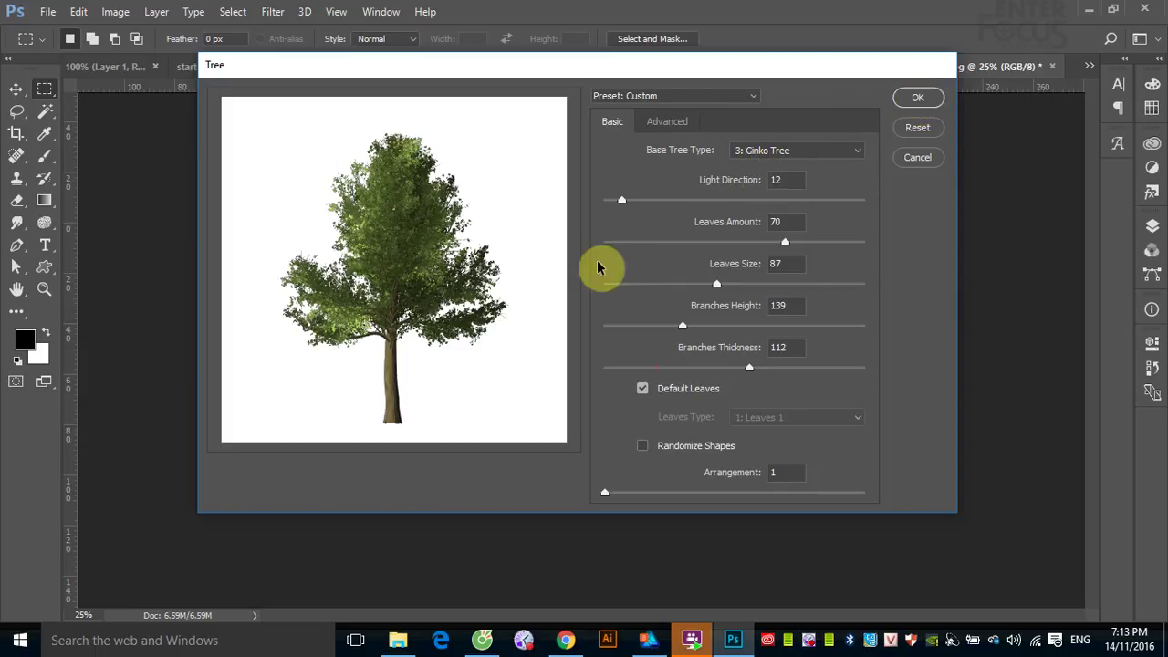
- Render the Ginko tree onto the beach photo and show the Layers panel
click(916, 101)
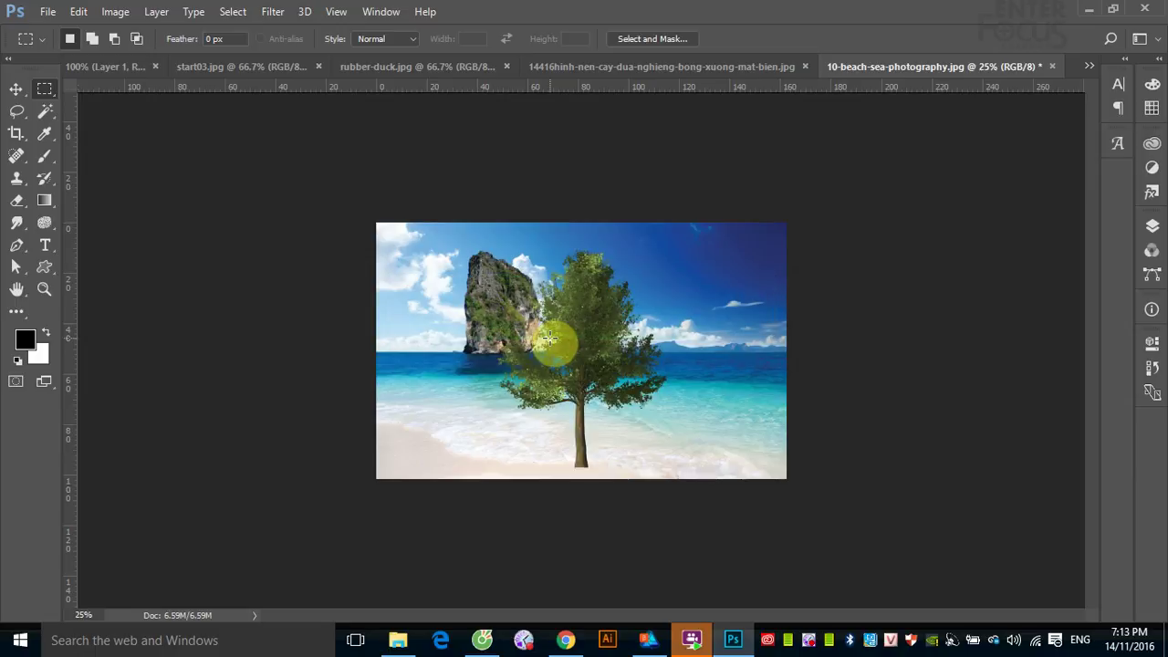
click(1152, 226)
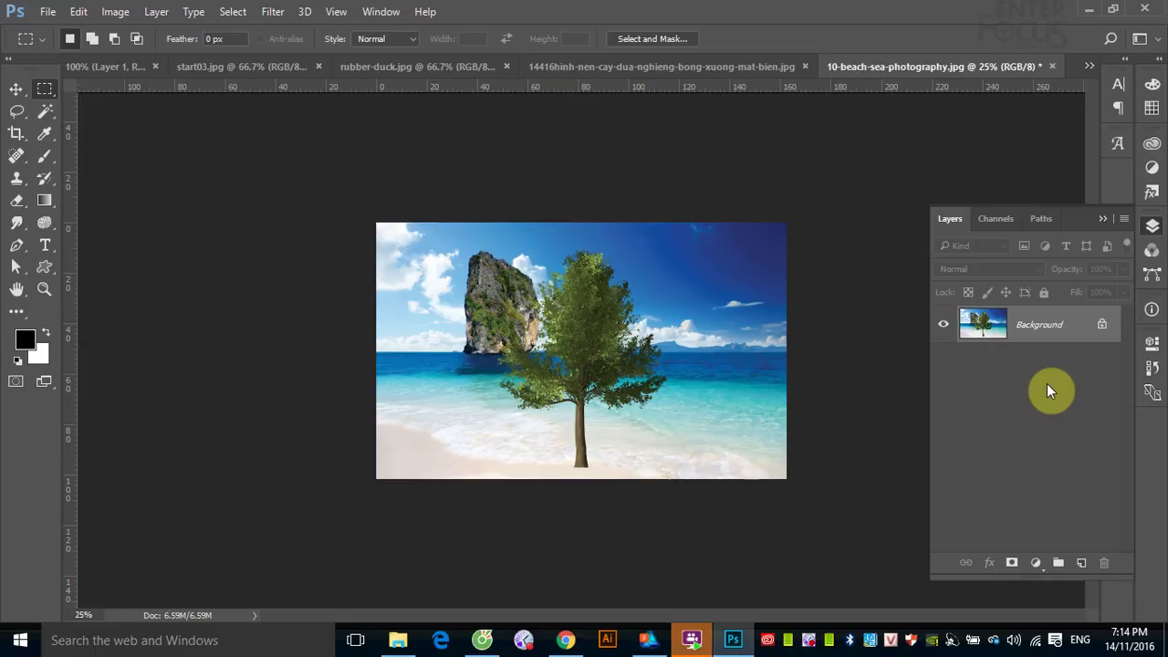
- Undo the rendered tree and open Stylize > Diffuse, moving its dialog aside
key(ctrl+z)
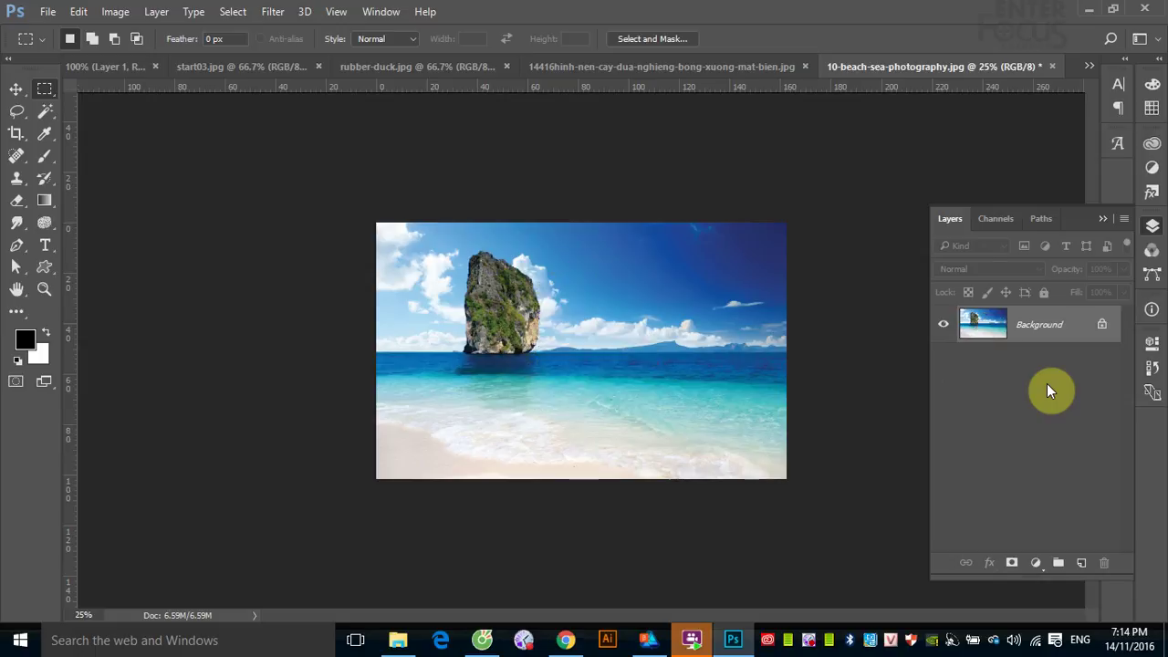
click(270, 12)
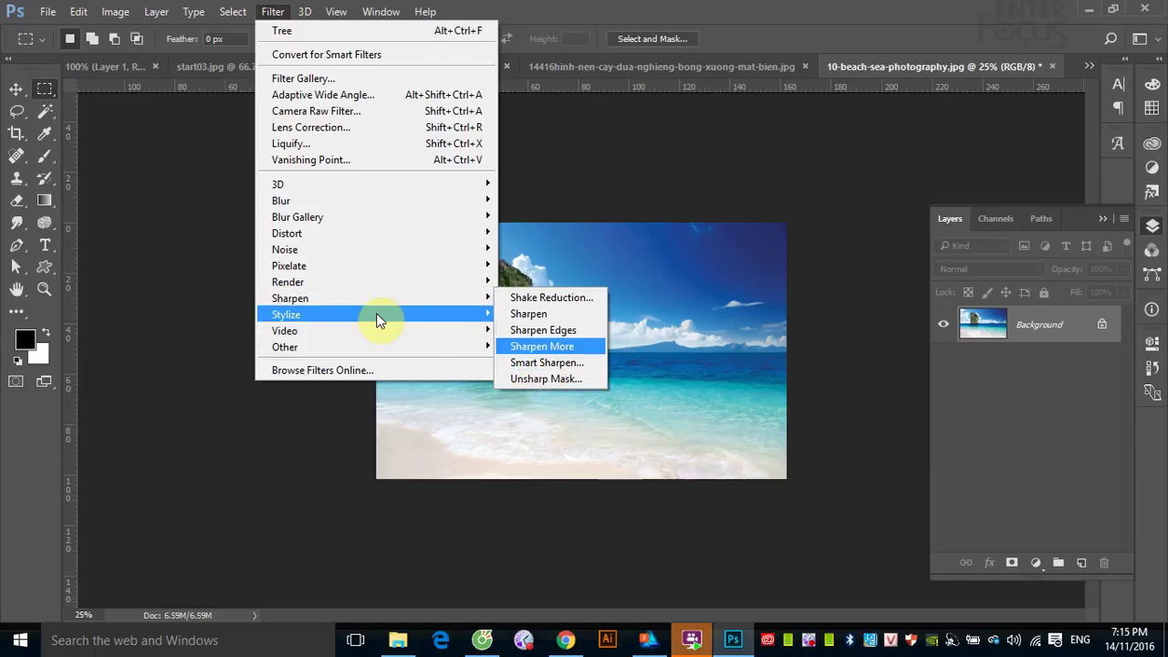
mouse_move(347, 314)
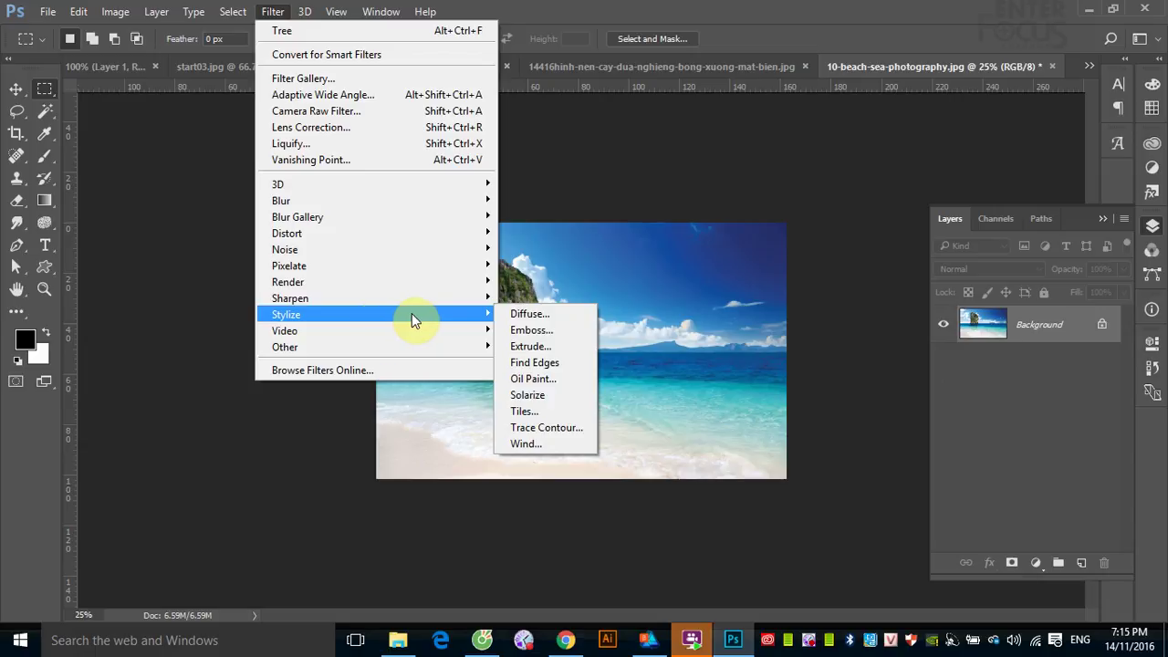
click(544, 319)
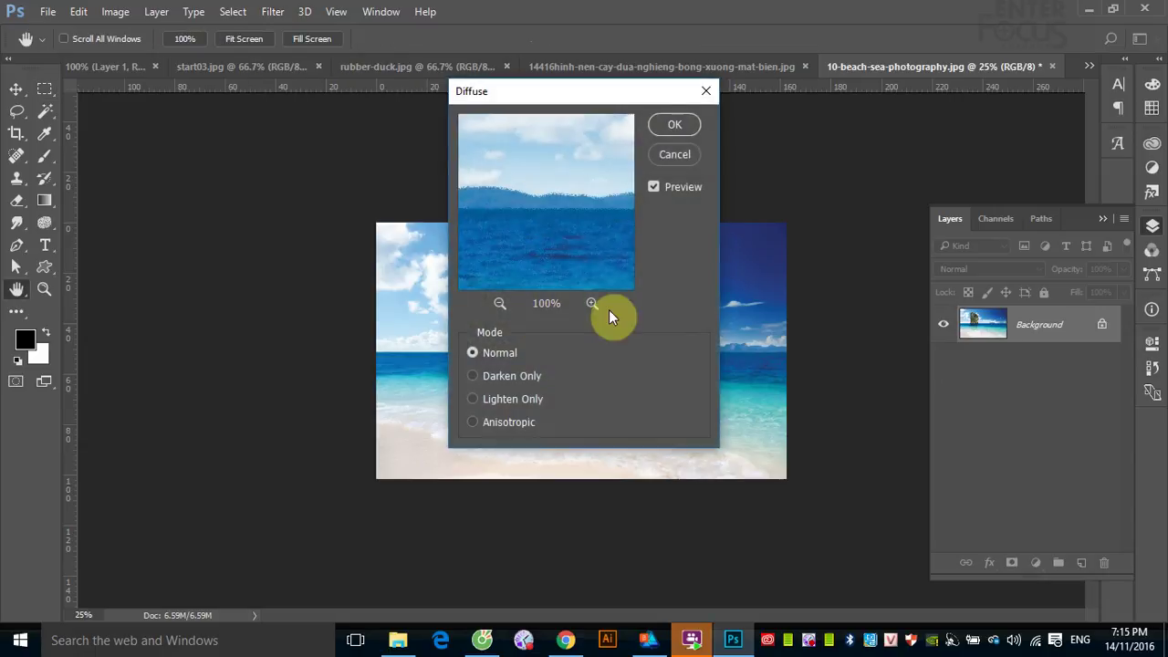
drag(610, 97, 759, 132)
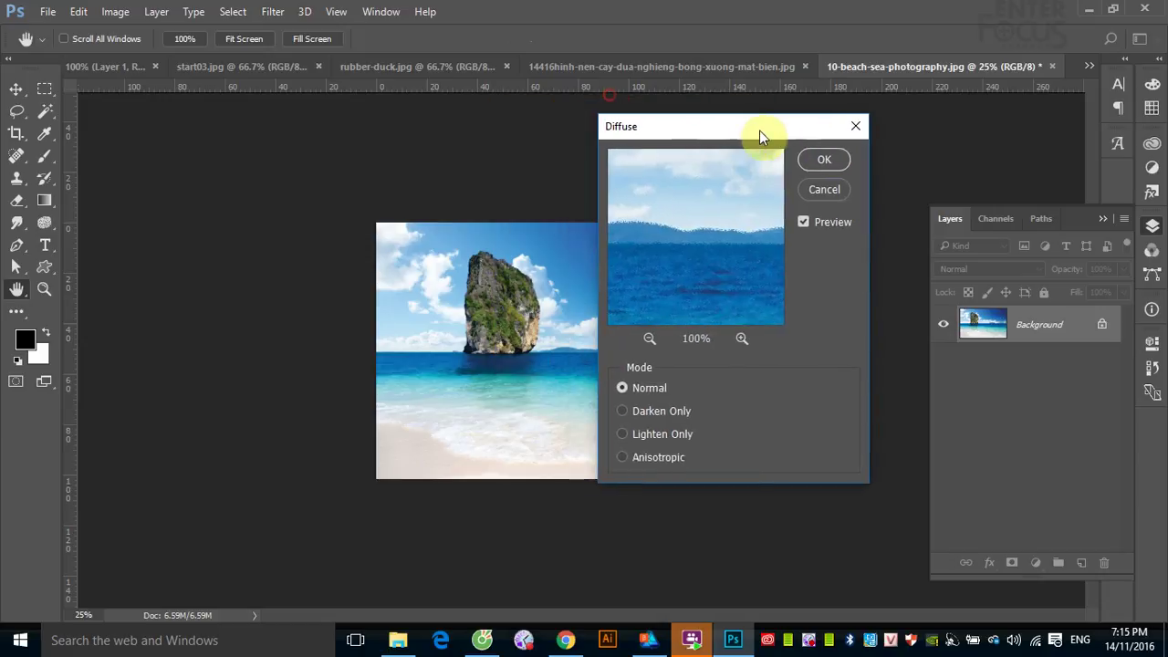
- Compare Normal, Darken Only, Lighten Only and Anisotropic, then apply Diffuse in Lighten Only
click(624, 411)
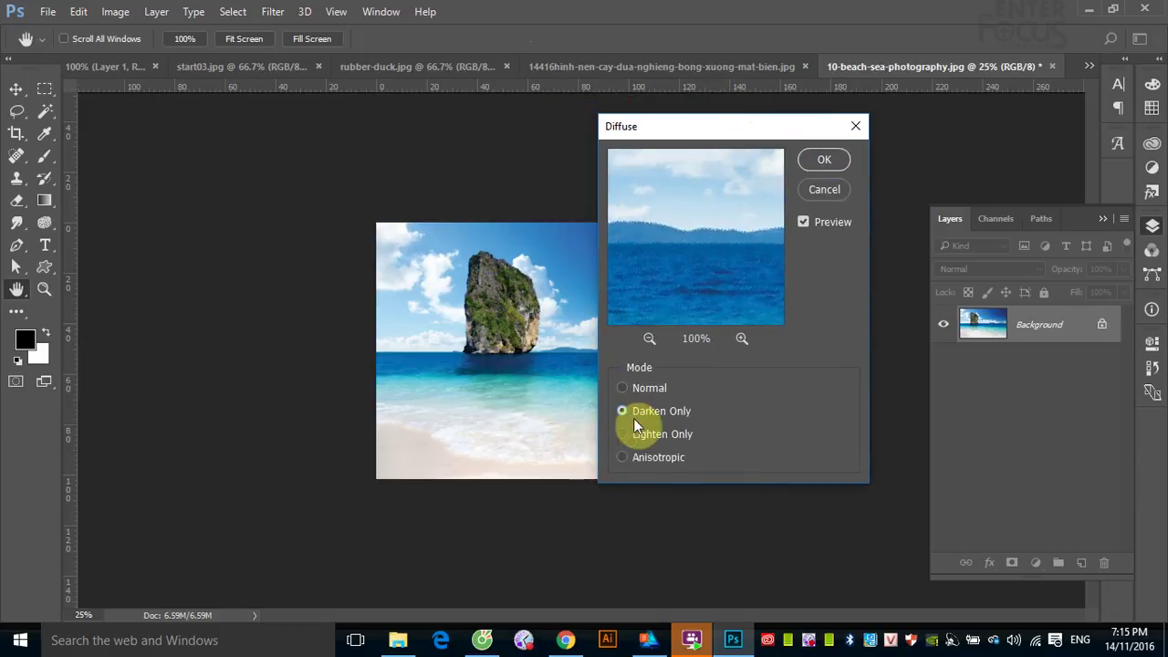
click(628, 437)
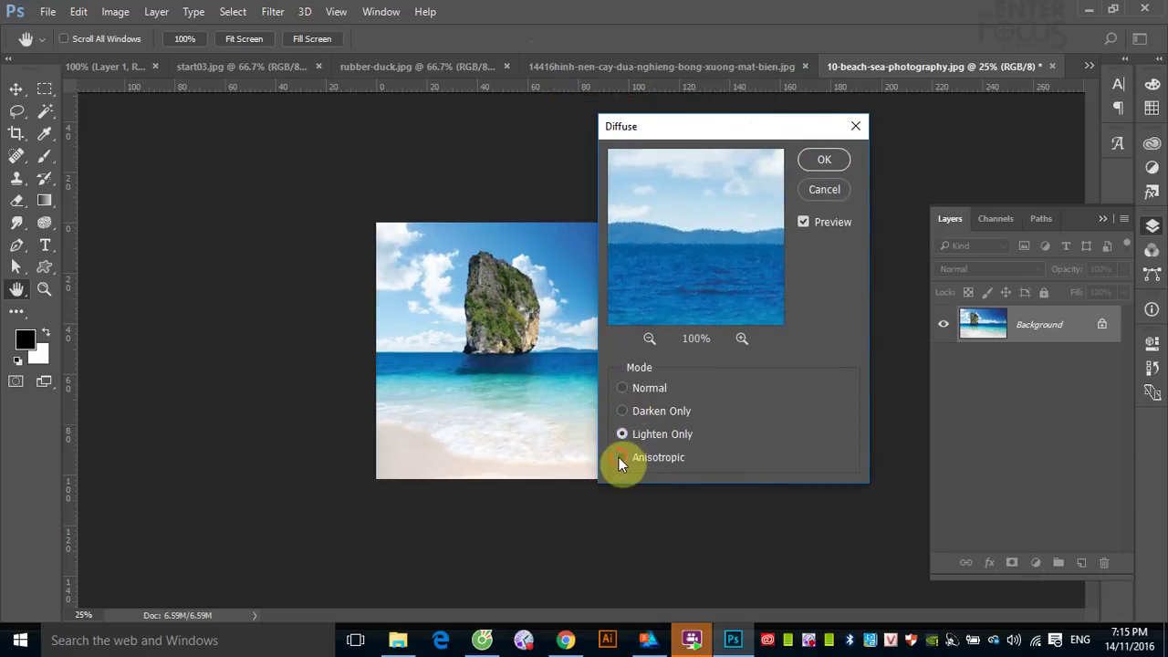
click(620, 457)
click(624, 389)
click(622, 412)
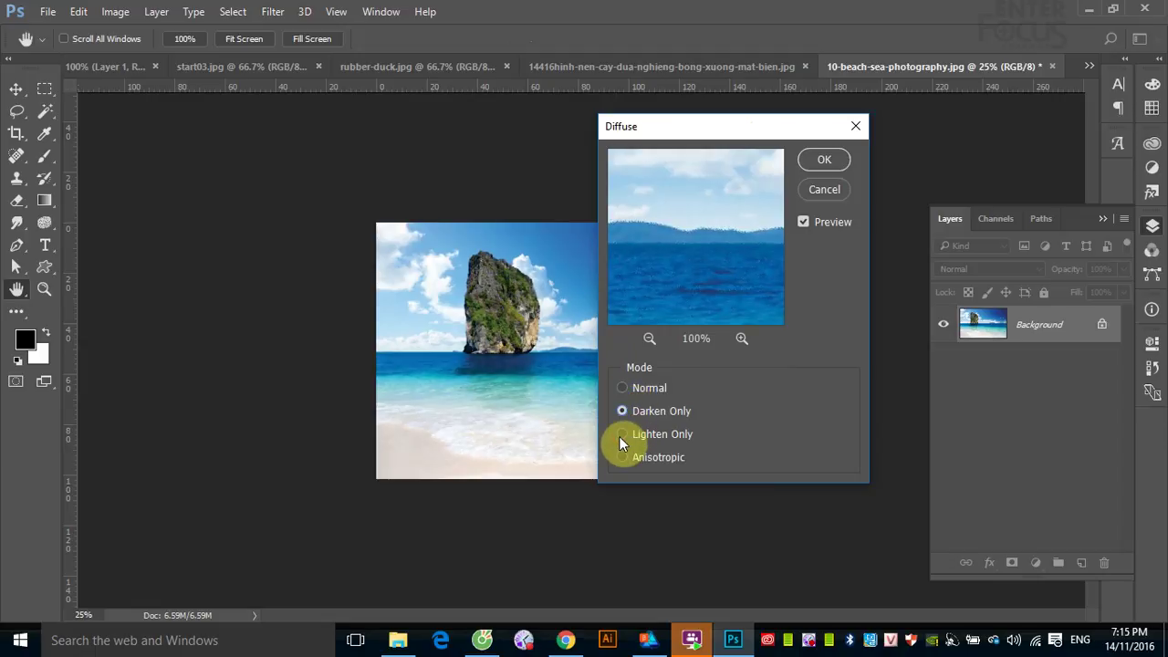
click(620, 388)
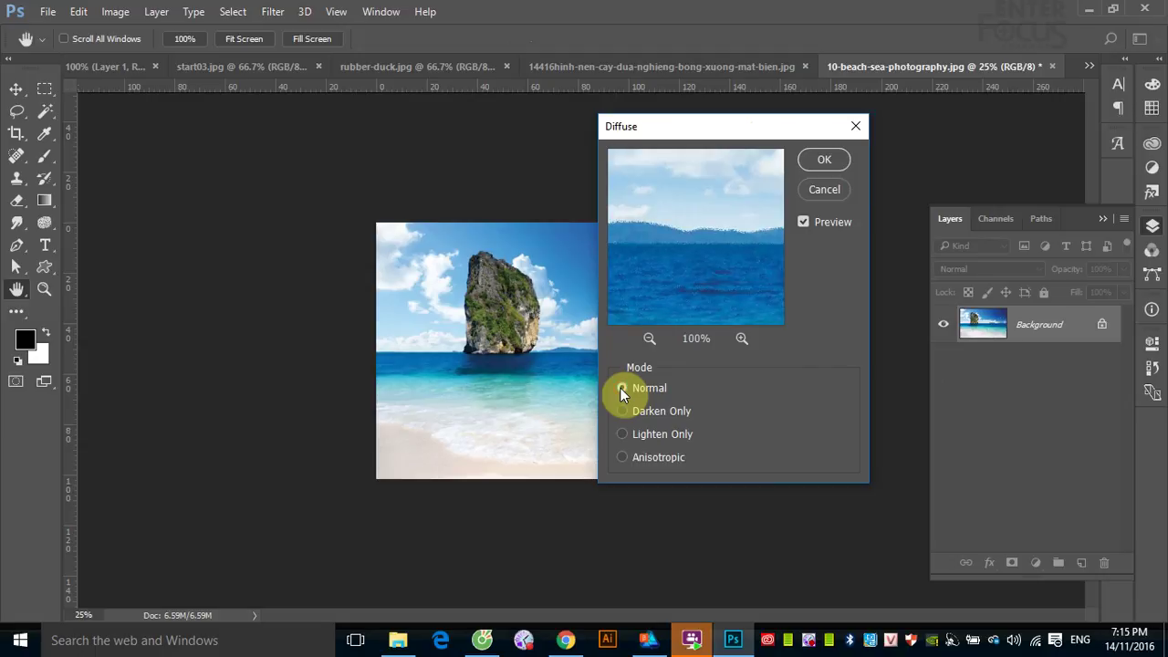
click(625, 411)
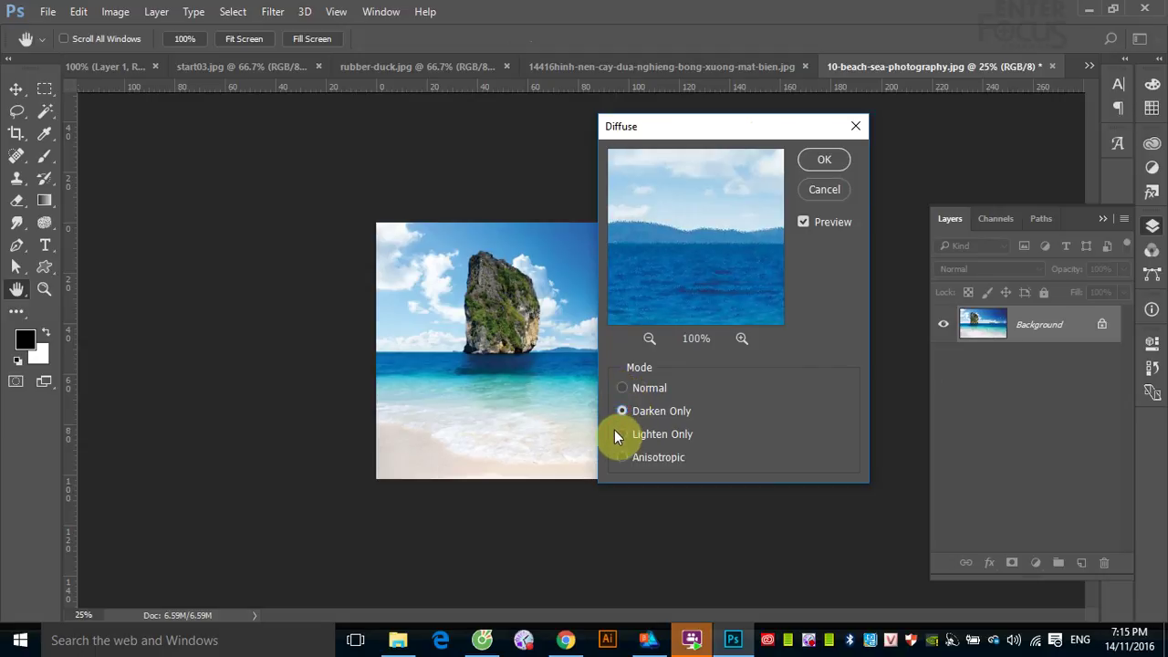
click(623, 434)
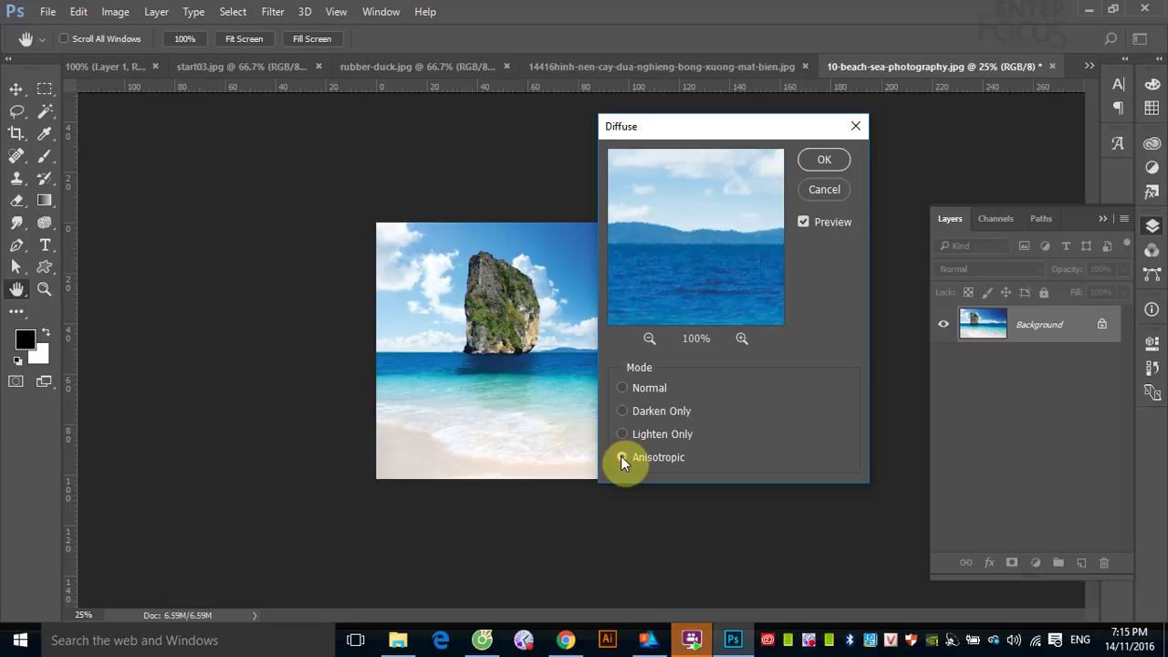
click(620, 456)
click(638, 435)
click(823, 158)
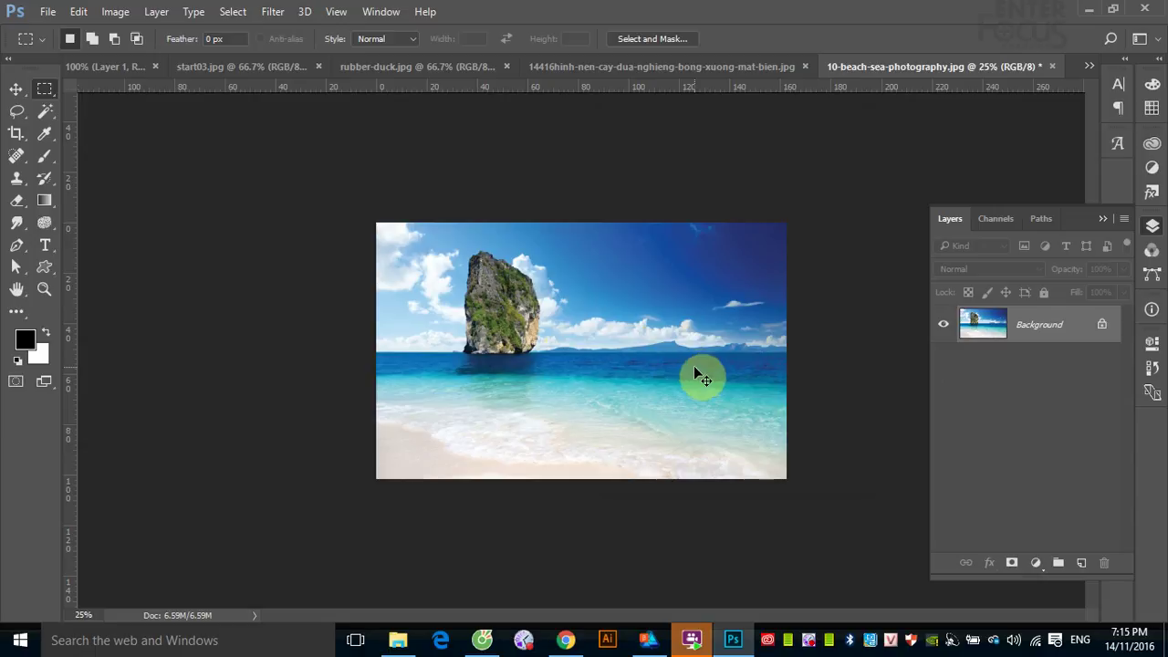
key(ctrl+minus)
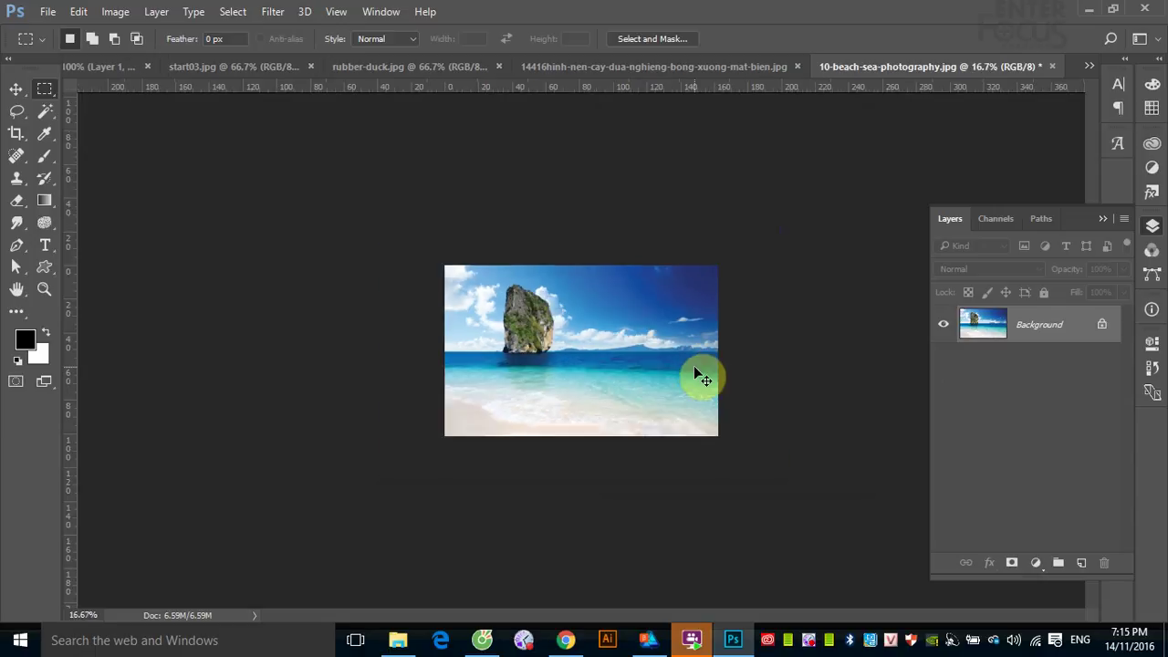
key(ctrl+plus)
key(ctrl+plus)
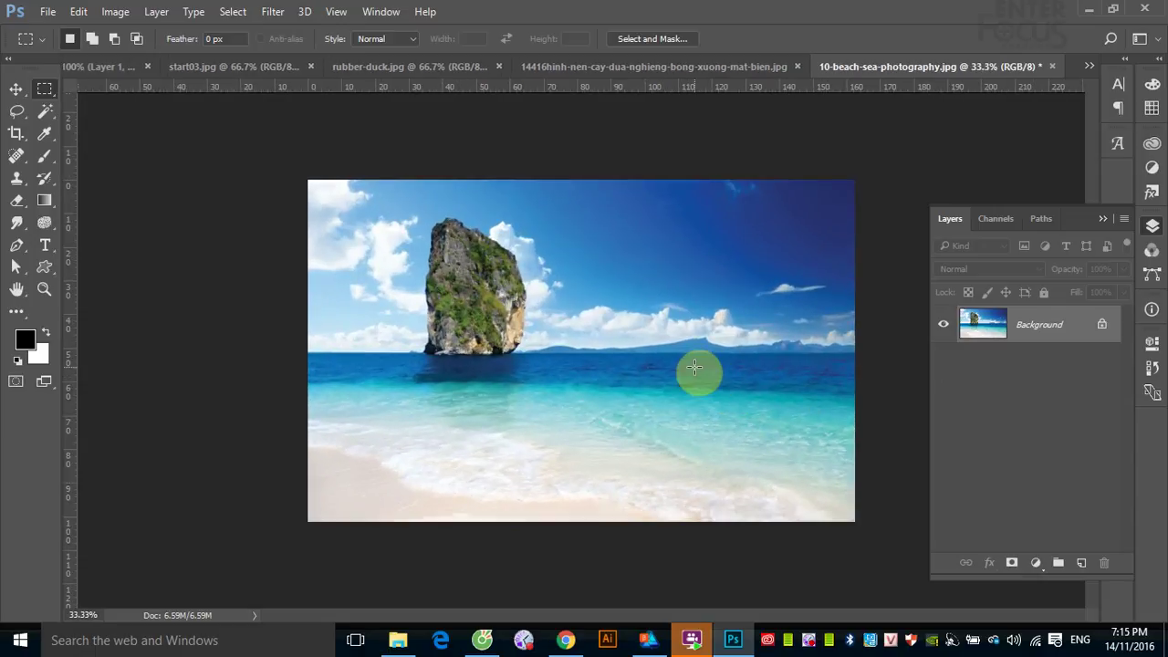
click(272, 13)
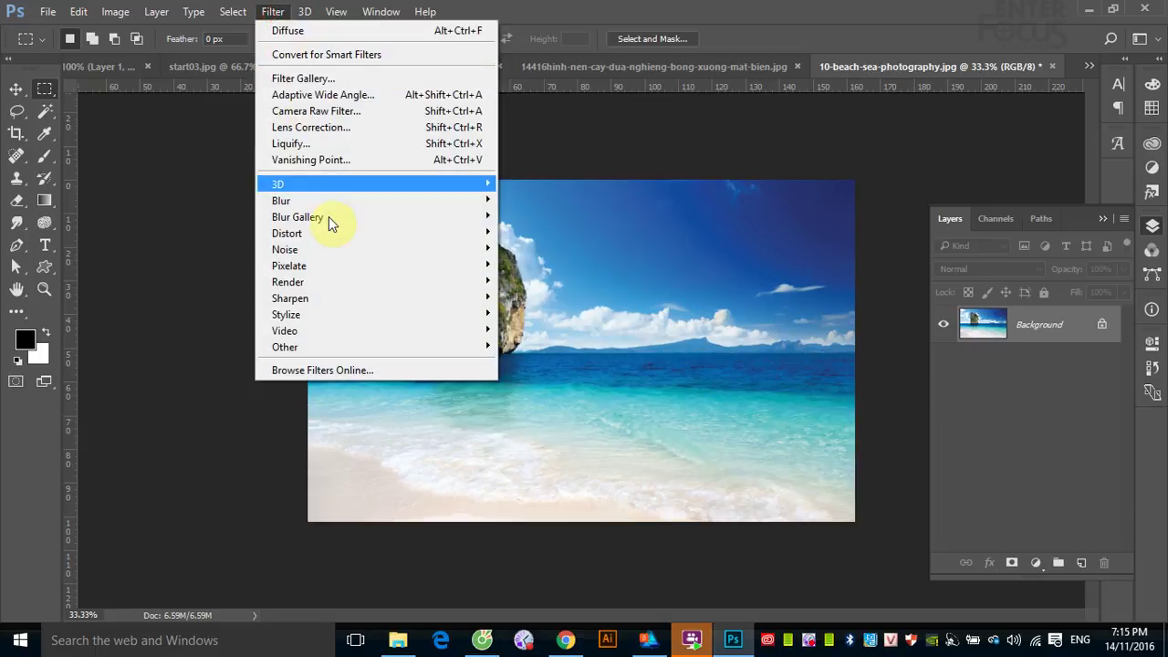
click(321, 314)
click(575, 330)
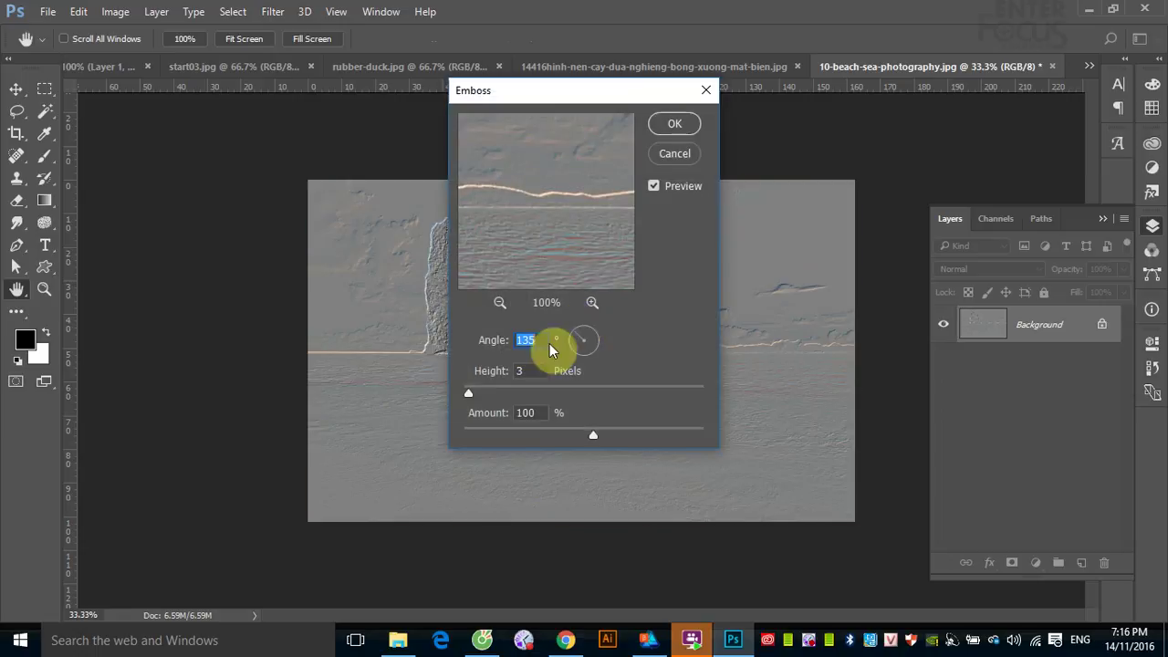
drag(643, 96, 907, 145)
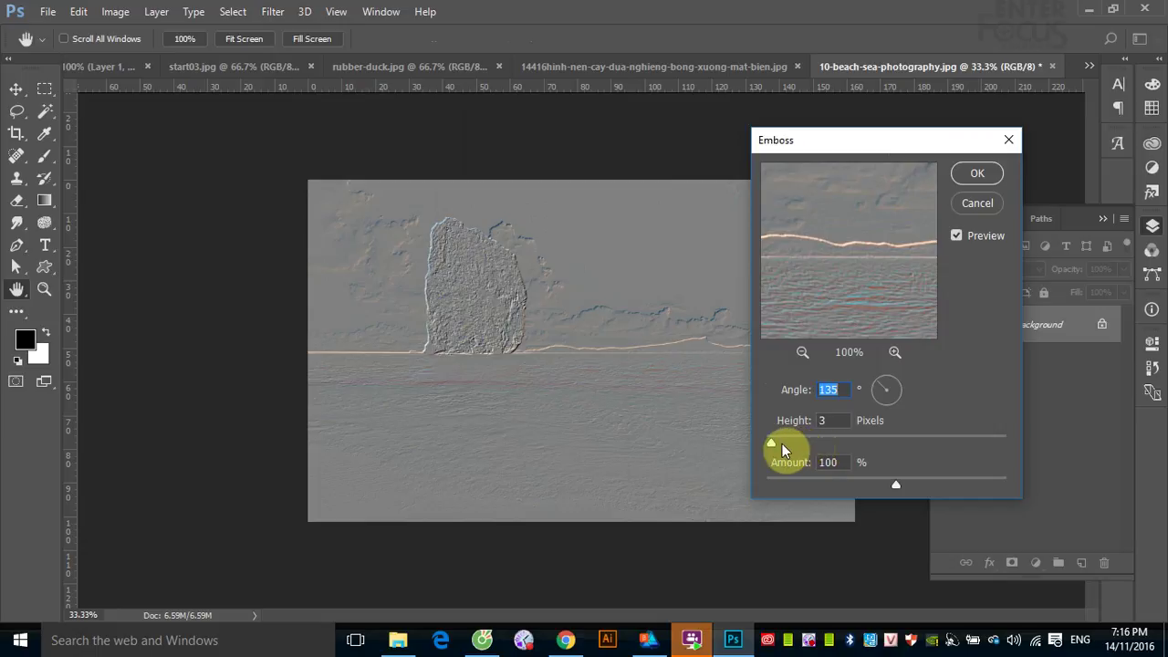
drag(774, 444, 928, 451)
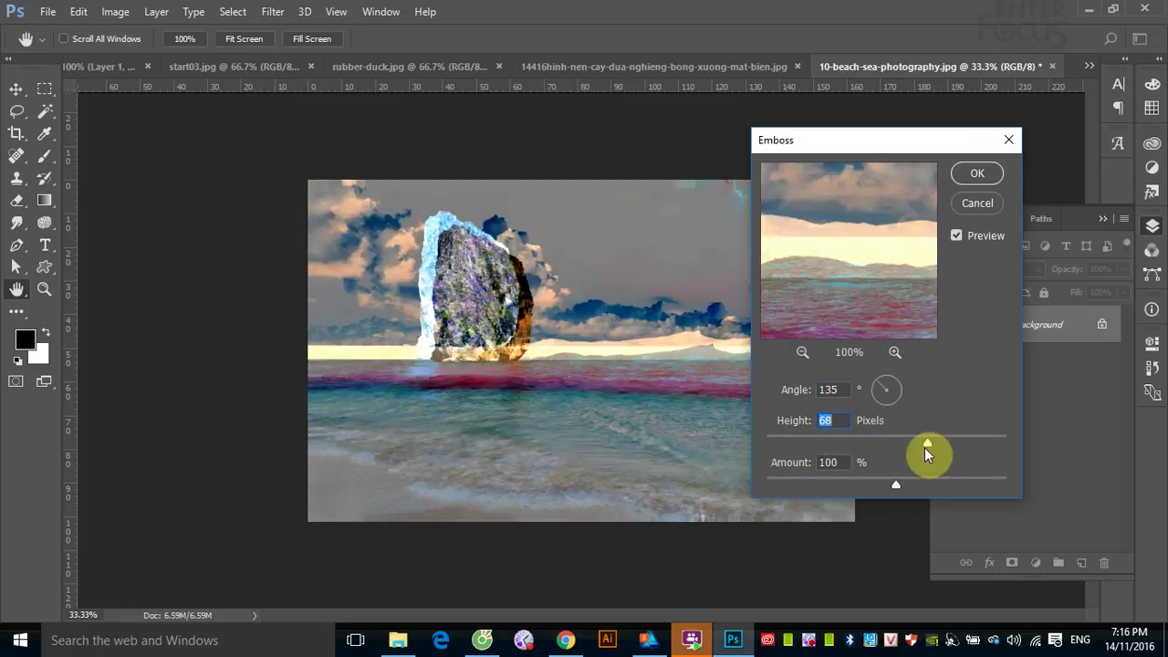
drag(922, 439, 796, 437)
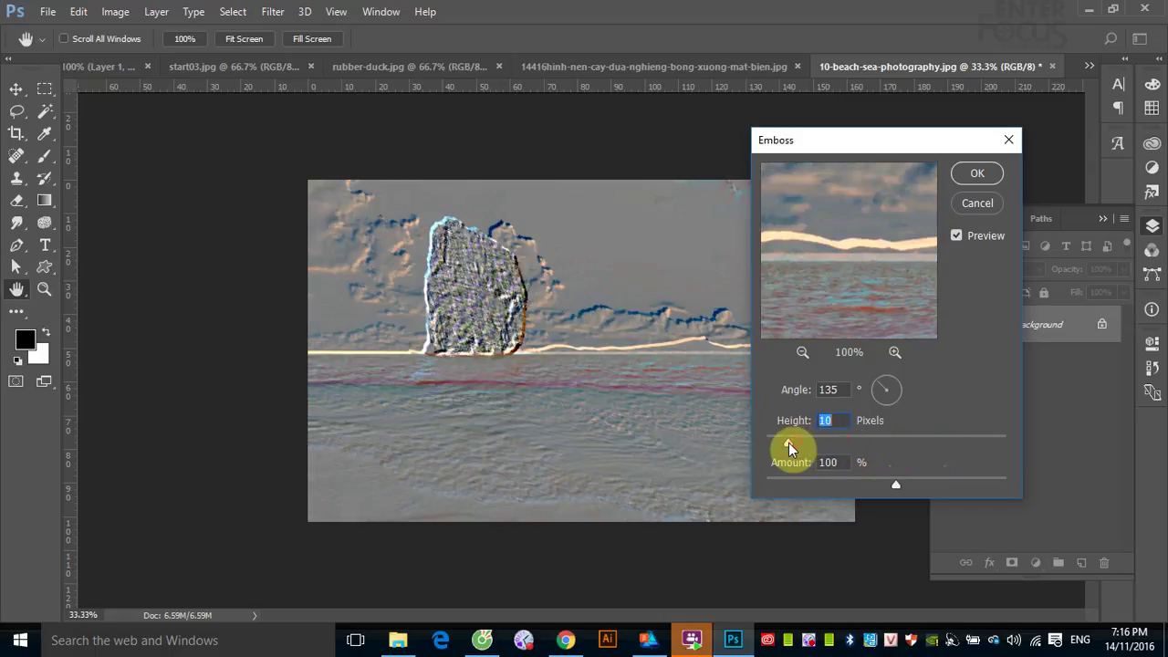
mouse_move(893, 487)
mouse_down()
mouse_move(779, 484)
mouse_move(955, 490)
mouse_up()
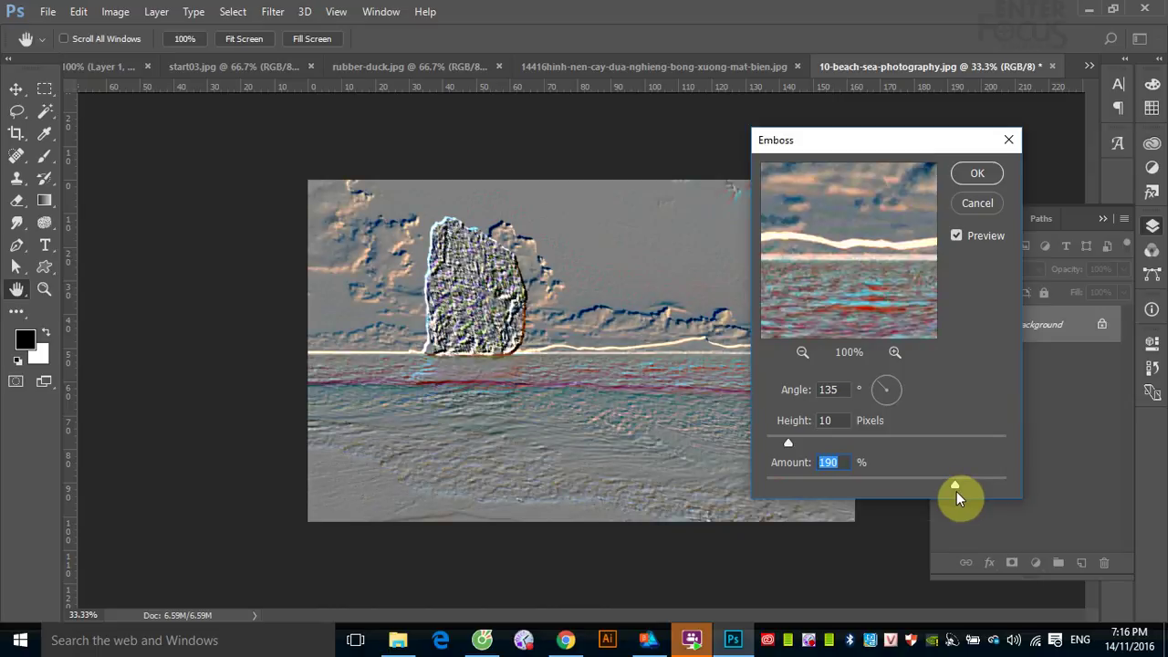
click(973, 174)
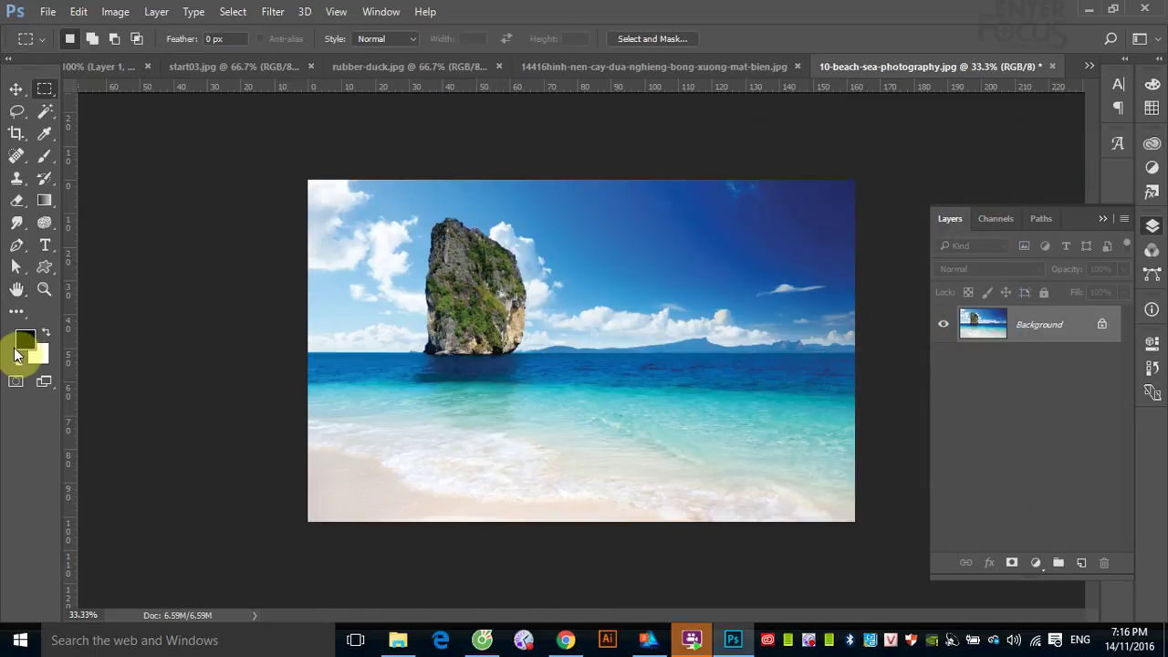
- Set the foreground colour to bright red
click(22, 343)
click(578, 153)
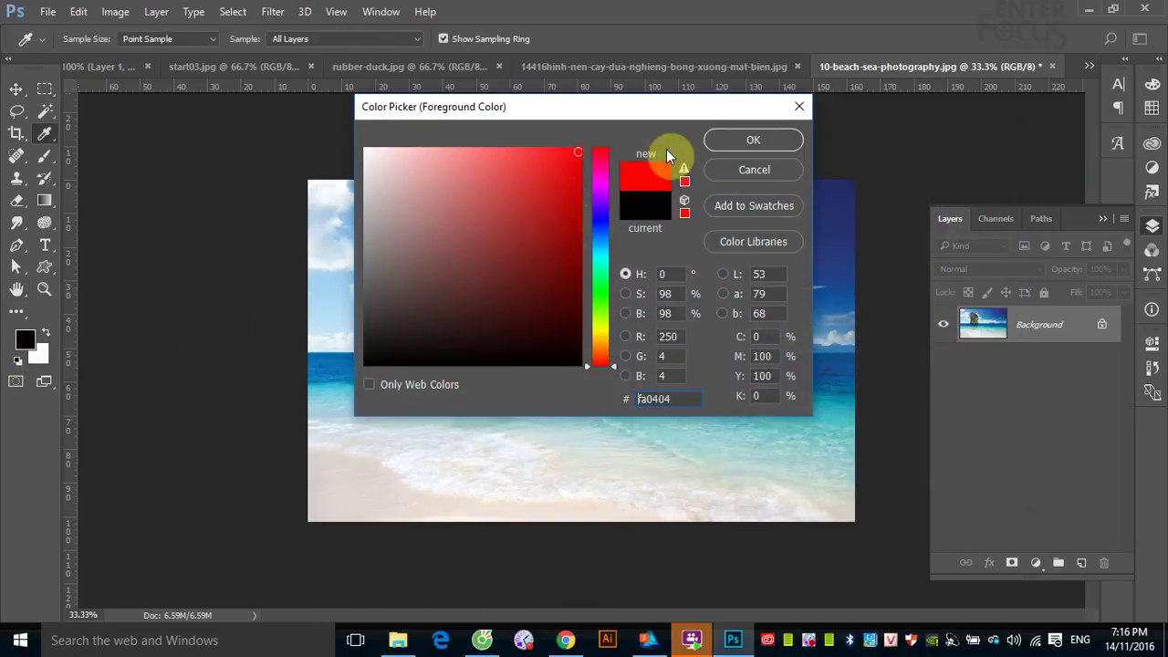
click(730, 139)
- Preview Emboss at Angle 72, Height 12 and Amount 65% without applying it
click(274, 12)
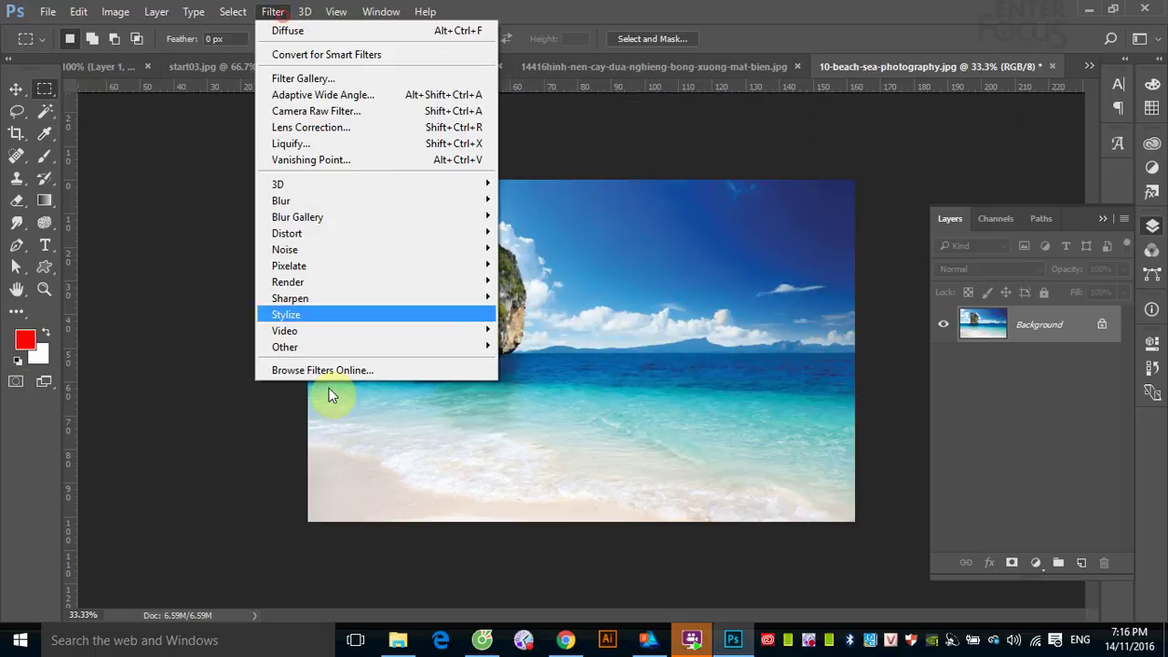
mouse_move(286, 314)
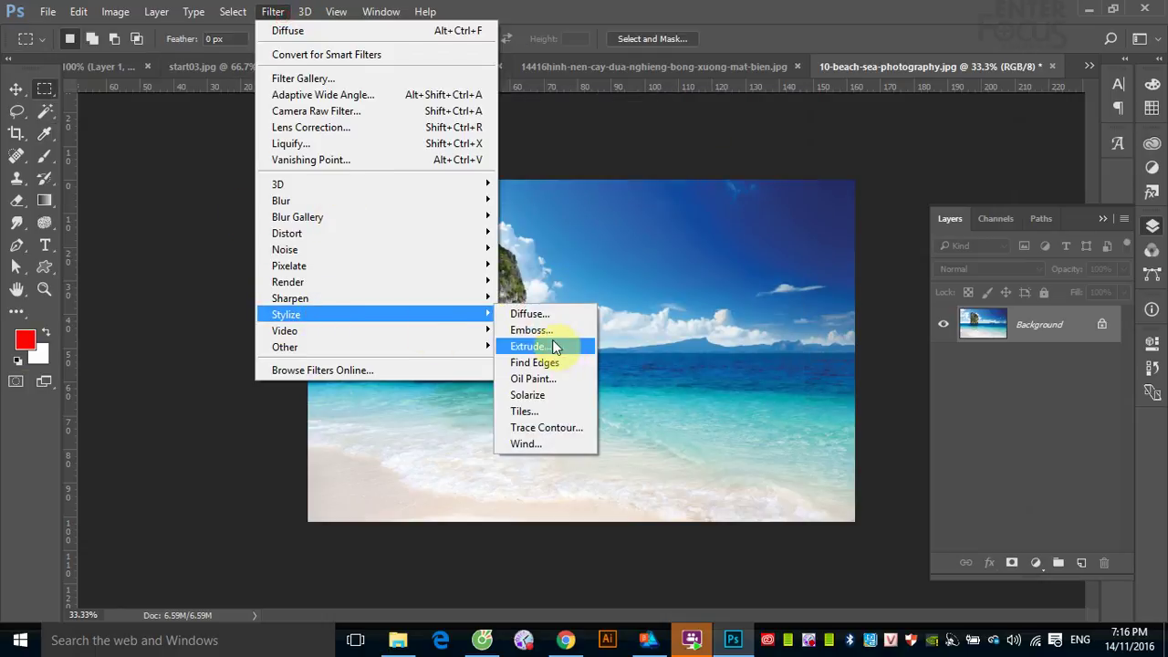
click(548, 332)
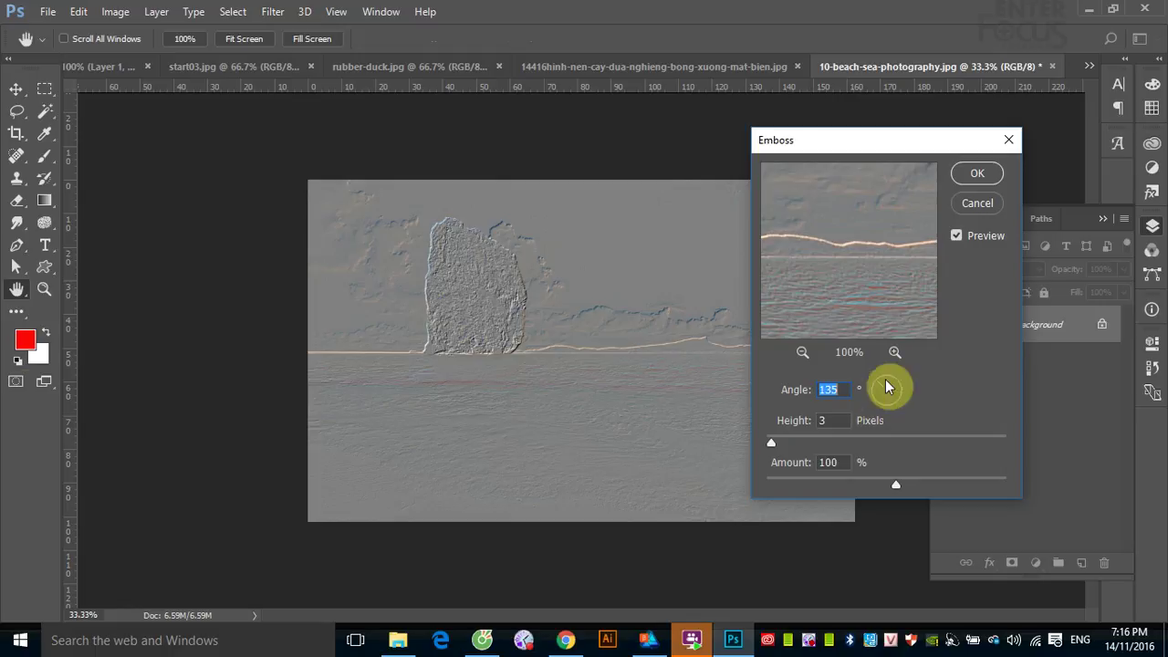
click(781, 440)
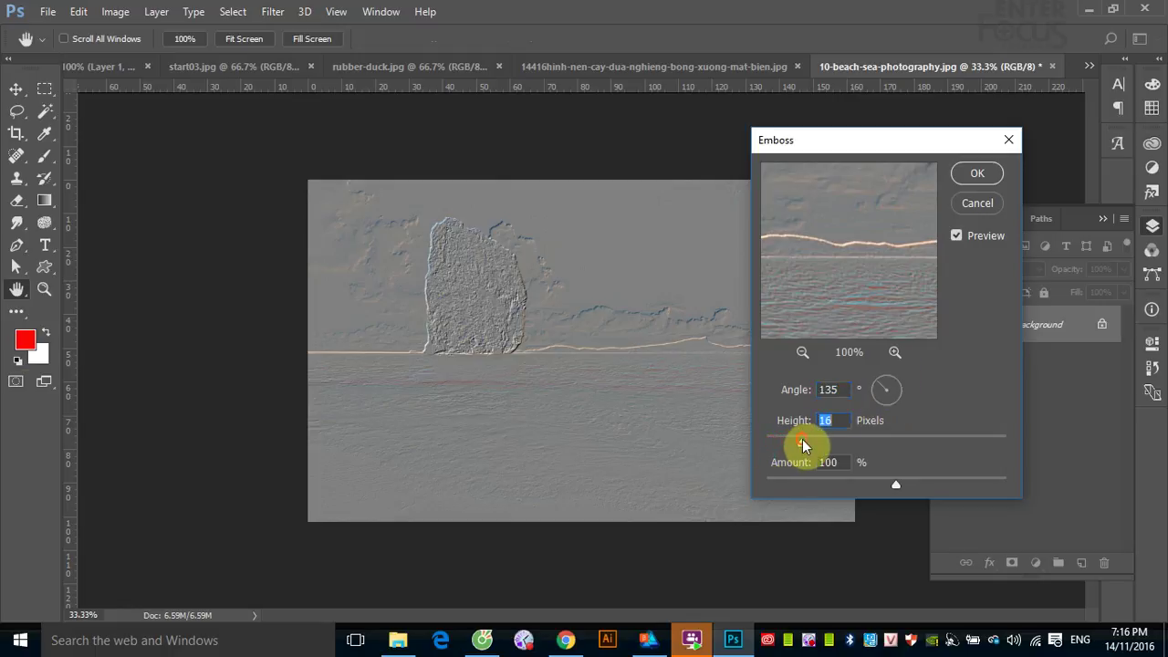
drag(781, 440, 772, 441)
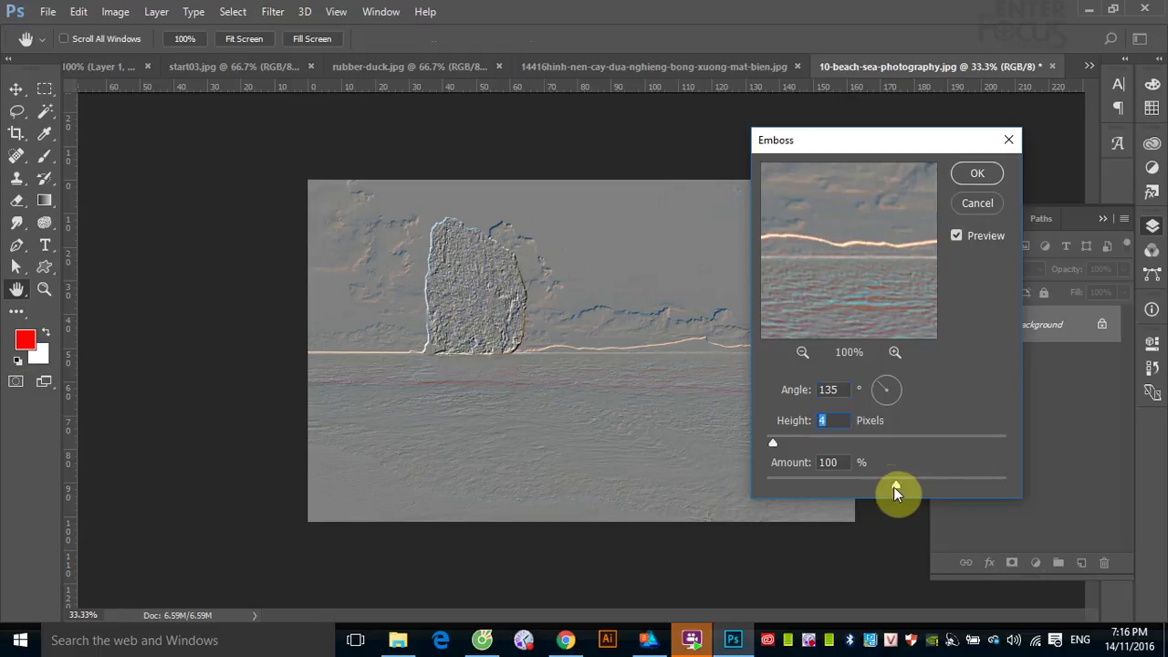
drag(894, 487, 819, 484)
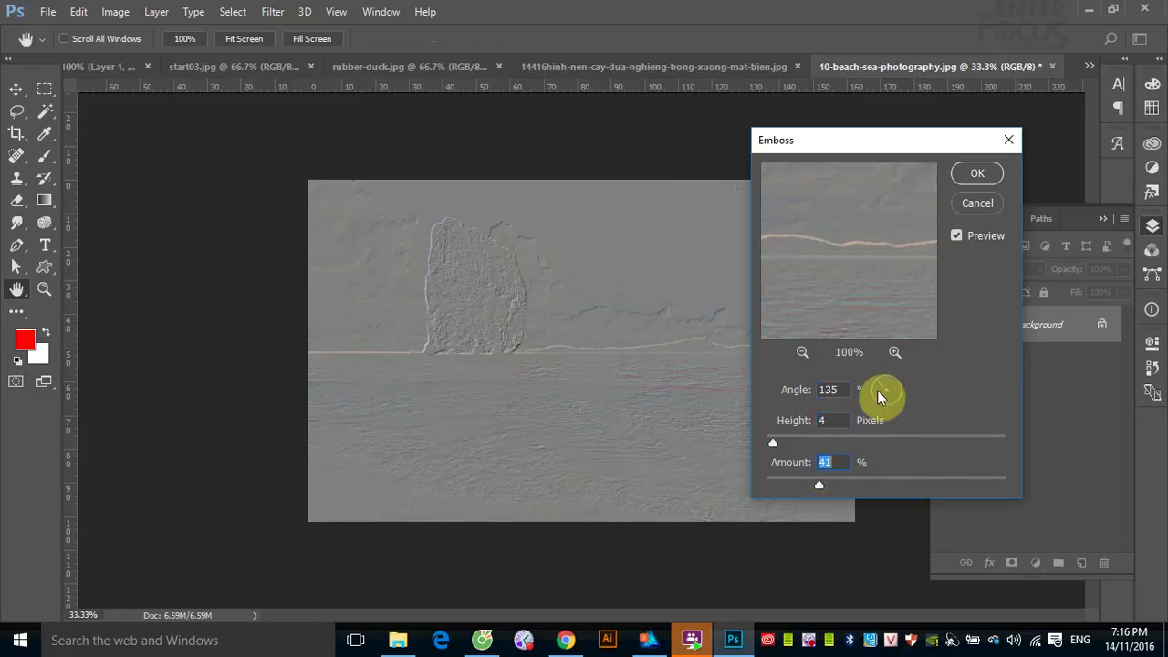
drag(886, 391, 892, 388)
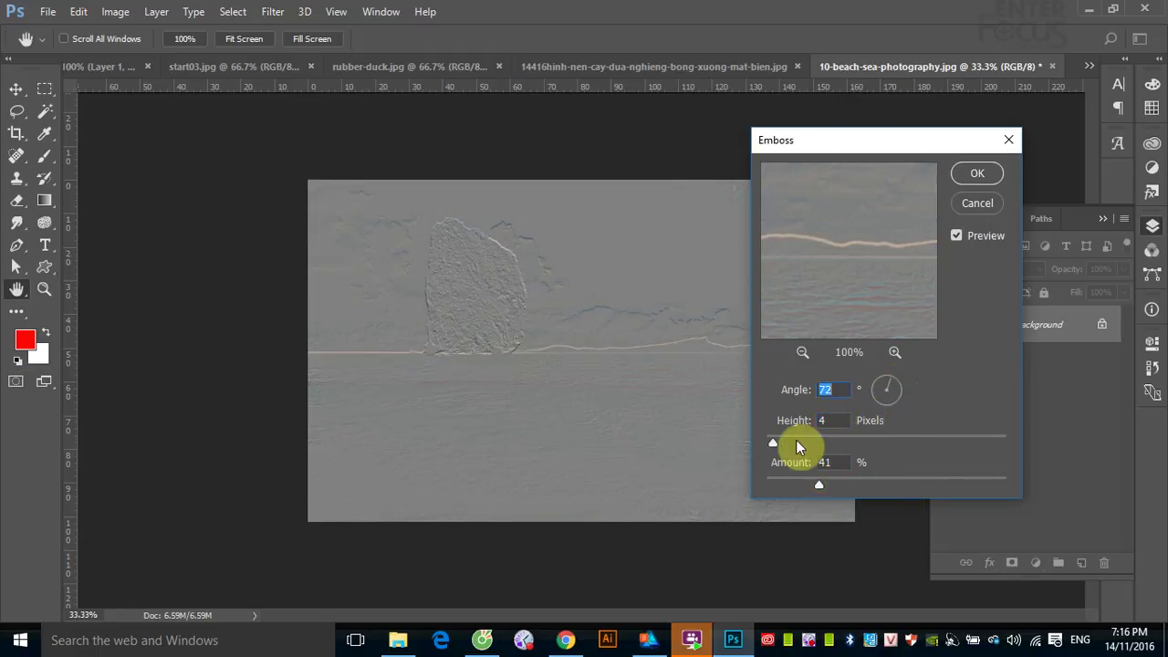
drag(776, 441, 793, 441)
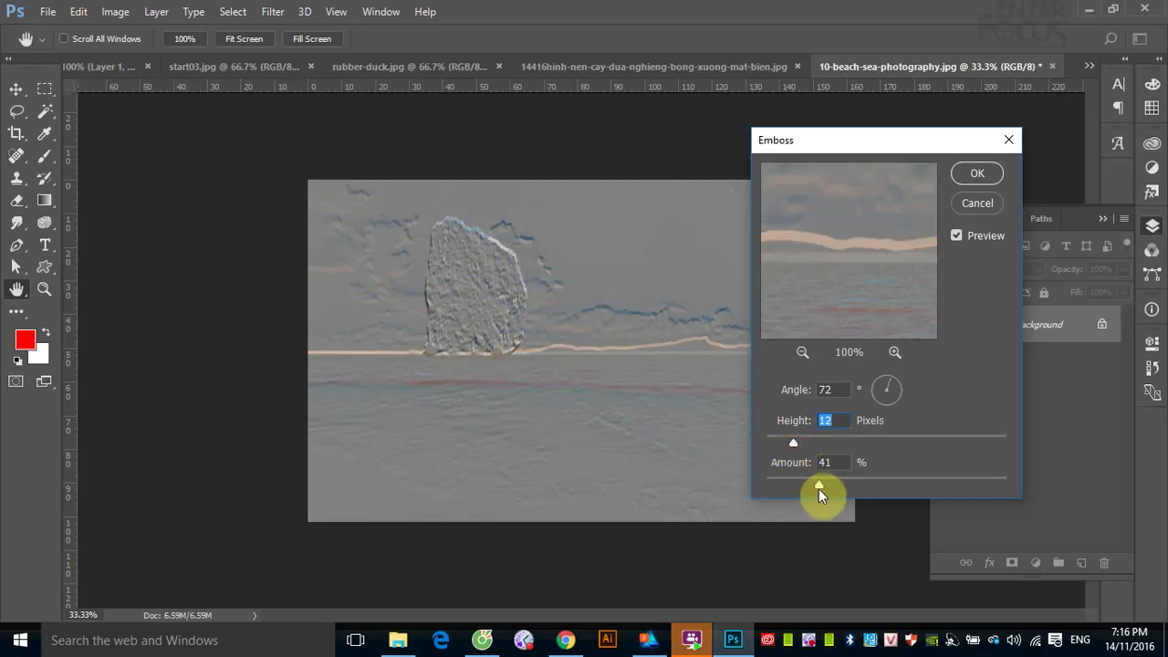
drag(818, 486, 851, 483)
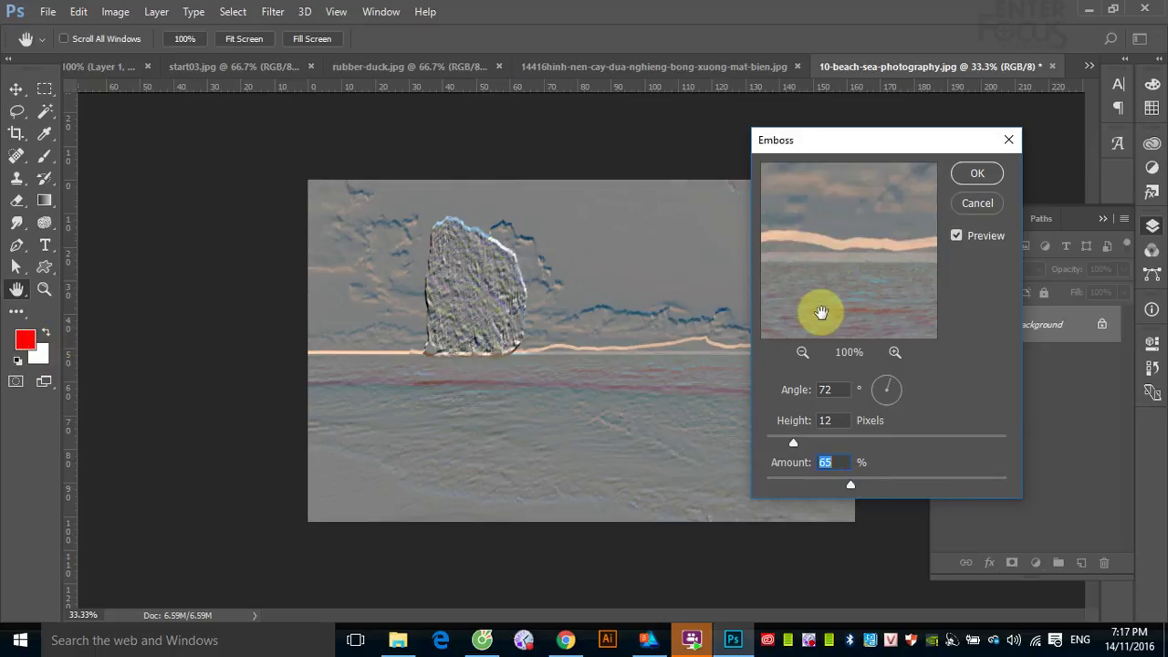
drag(826, 262, 816, 320)
click(975, 204)
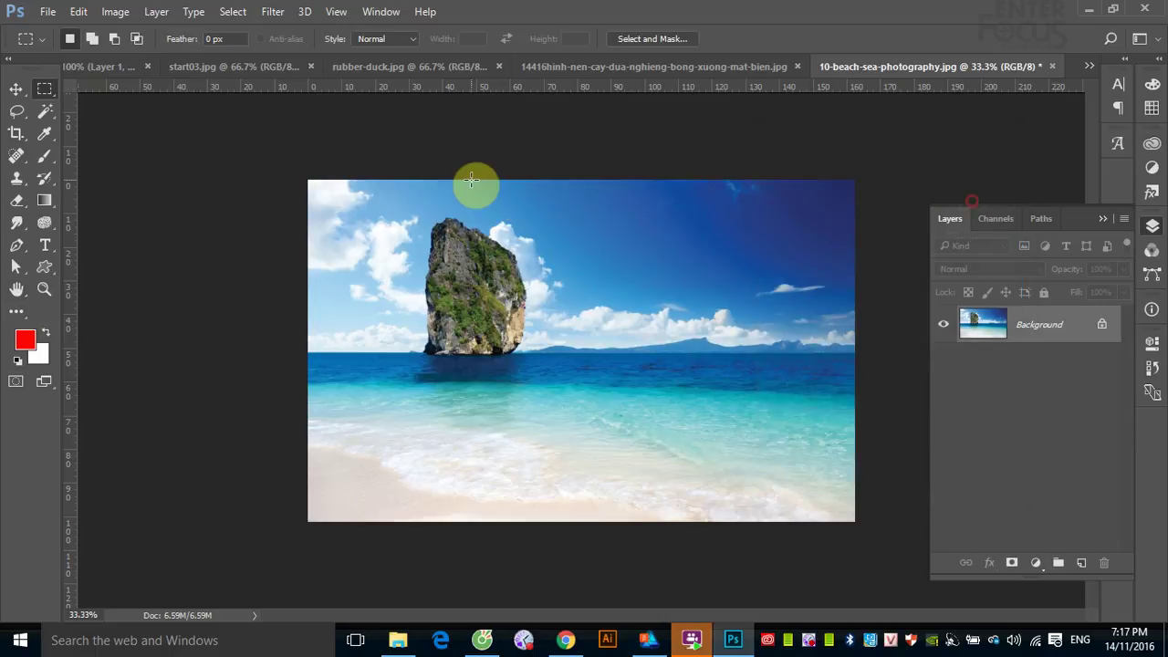
click(273, 11)
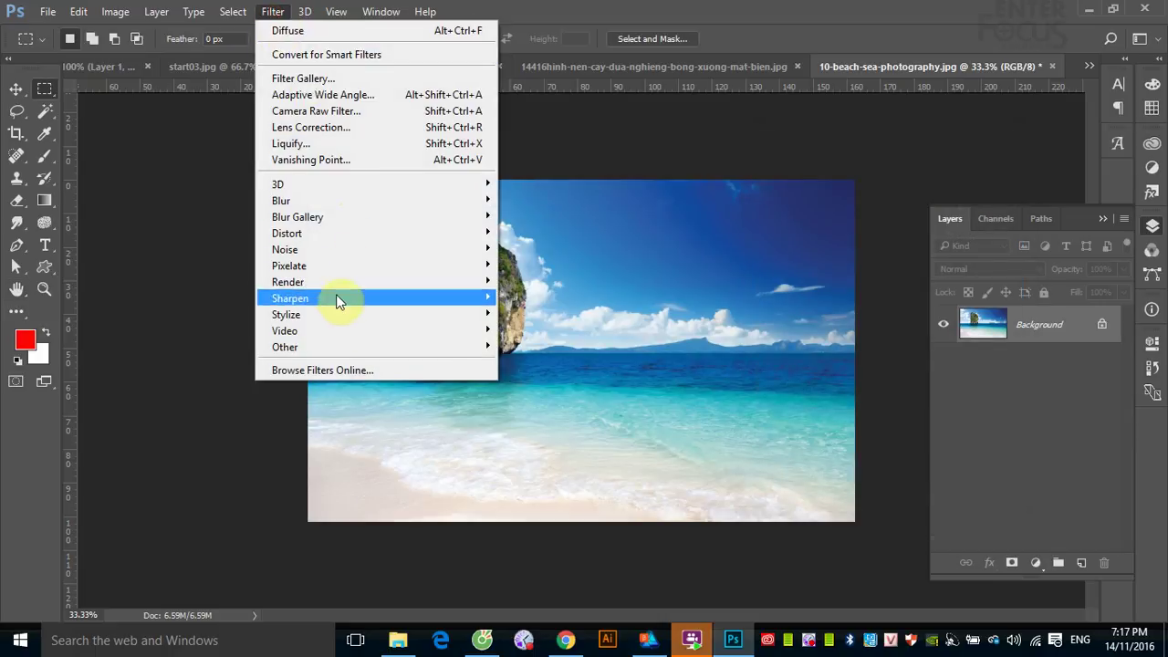
mouse_move(286, 314)
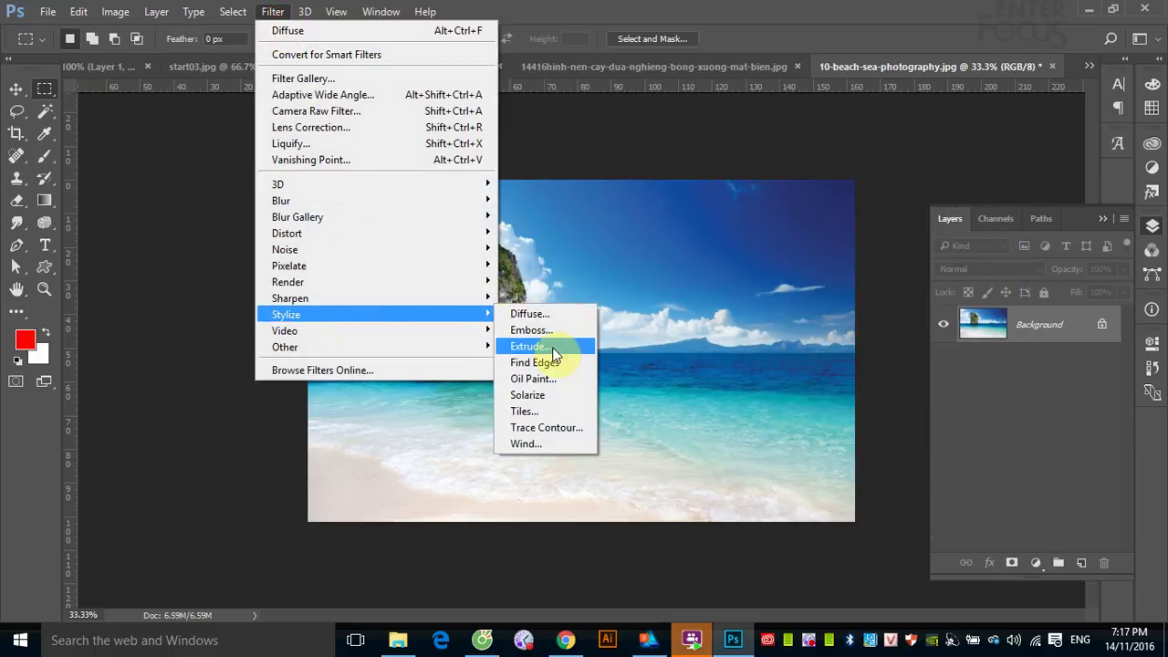
click(533, 346)
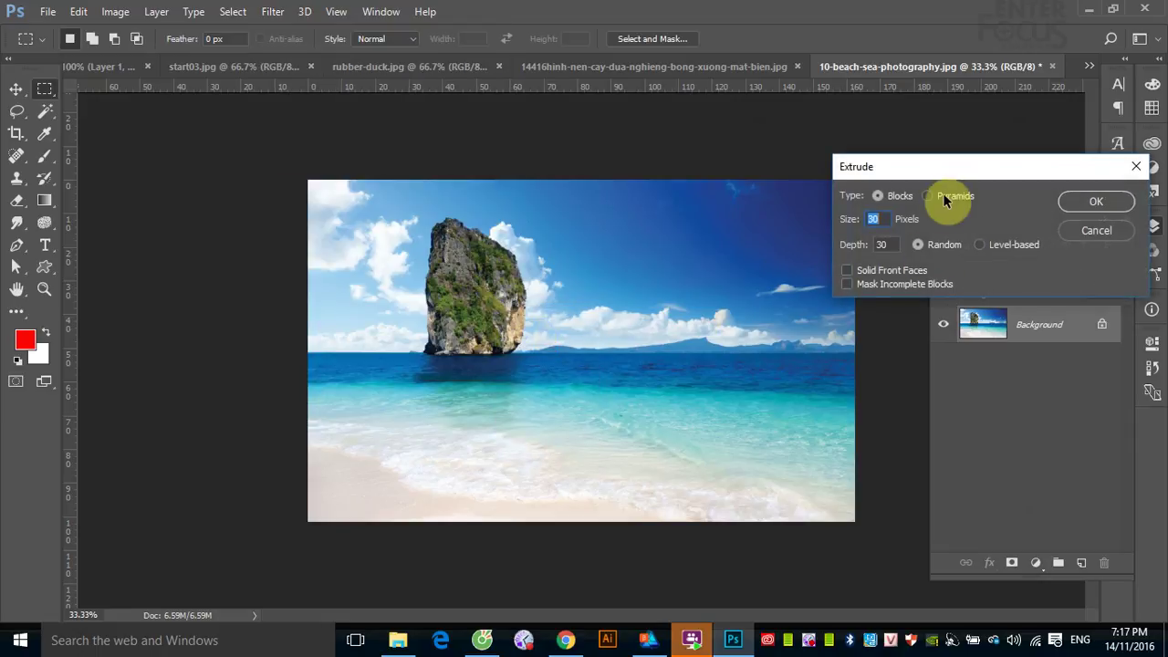
drag(944, 170, 774, 244)
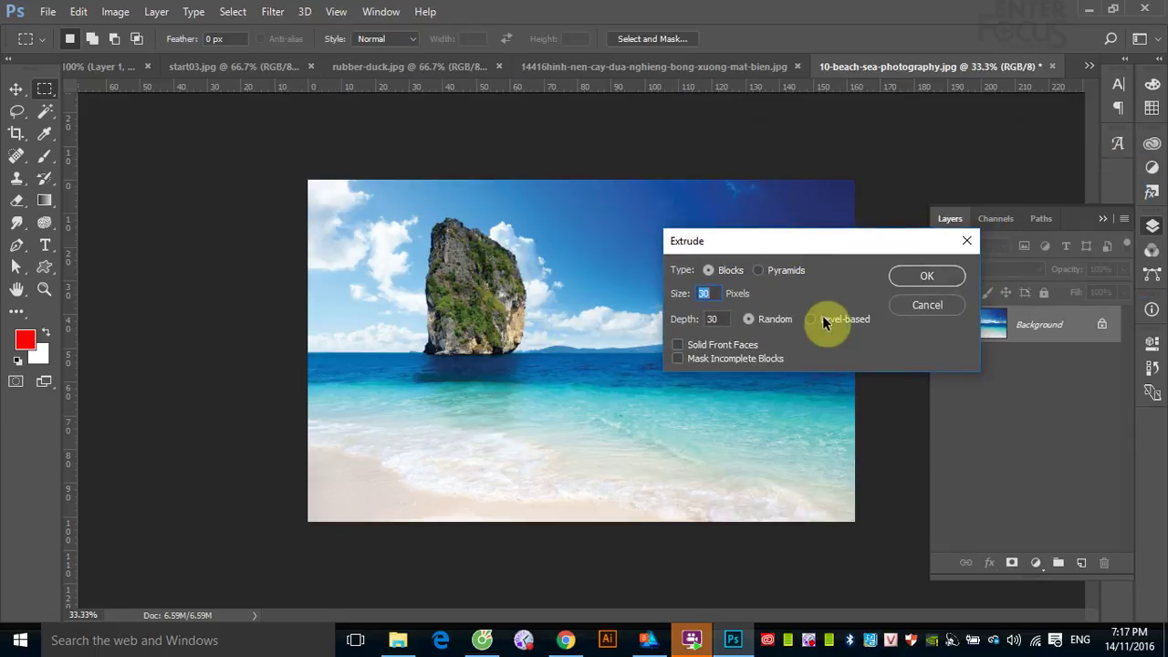
click(927, 305)
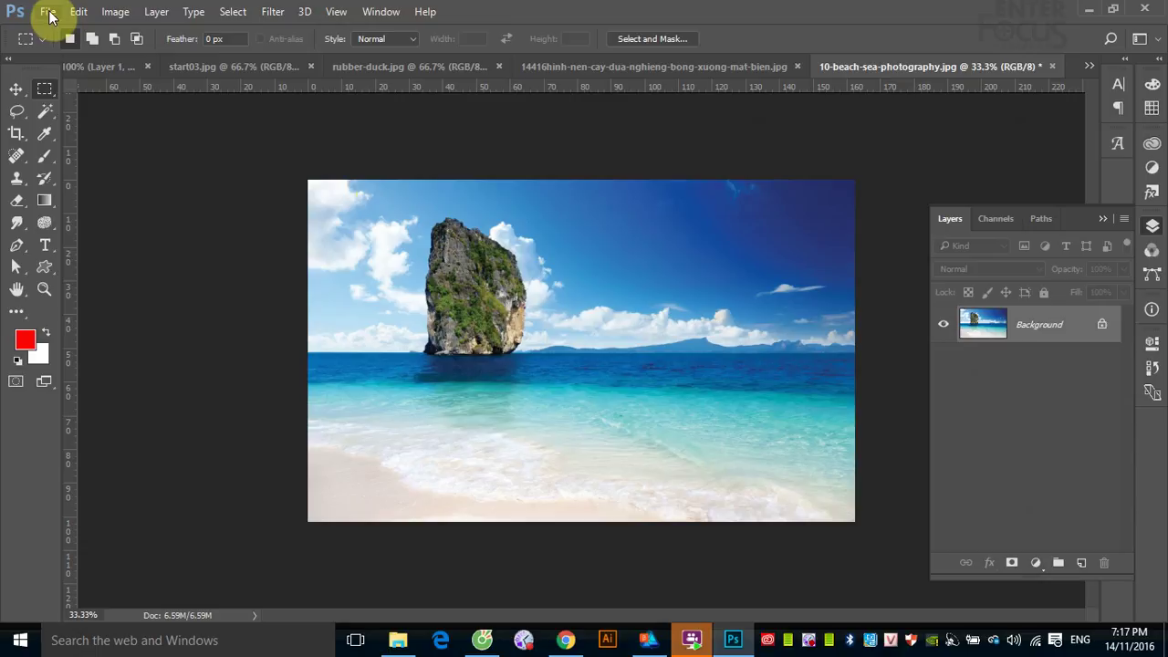
click(48, 12)
click(52, 46)
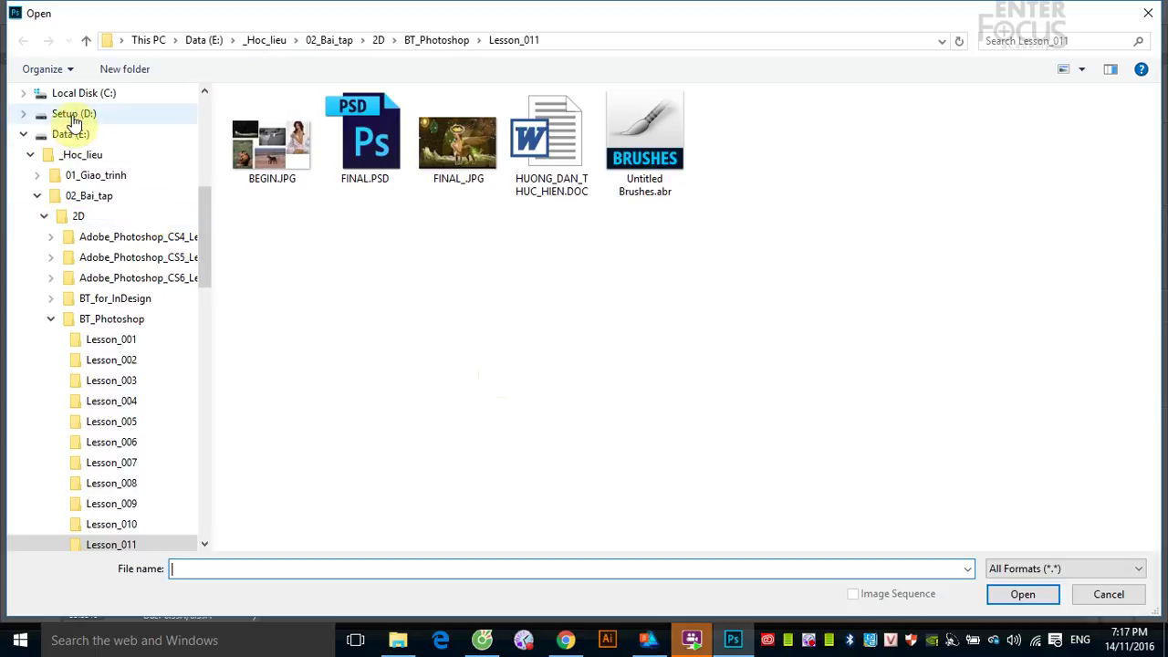
click(66, 113)
double_click(263, 119)
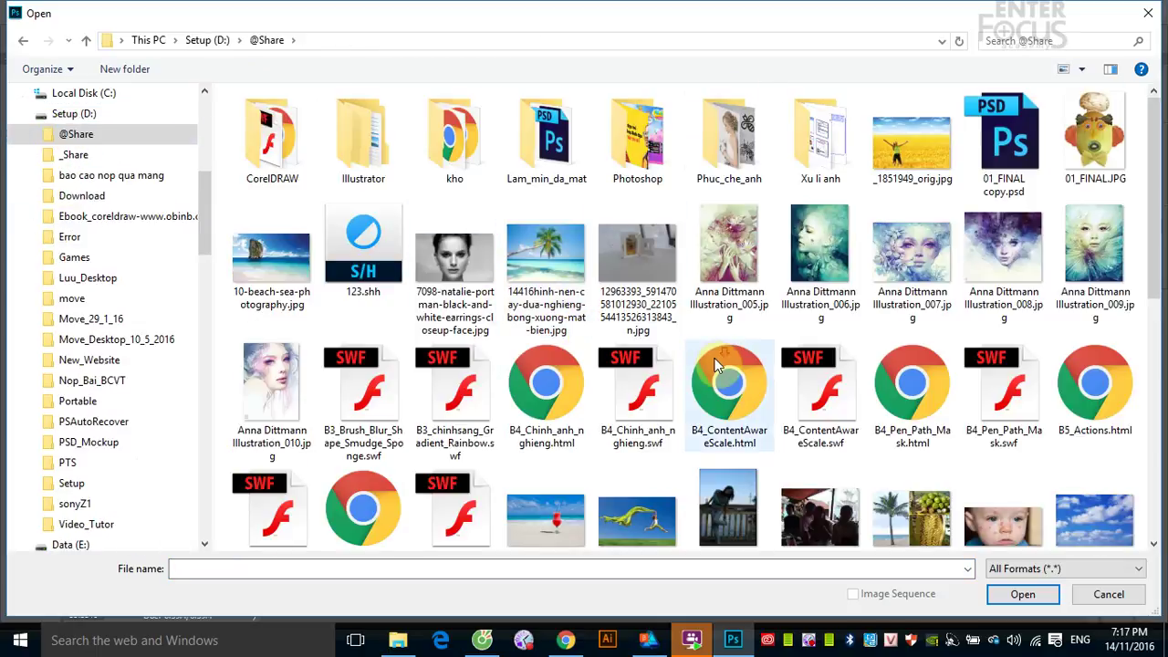
scroll(716, 365, down, 5)
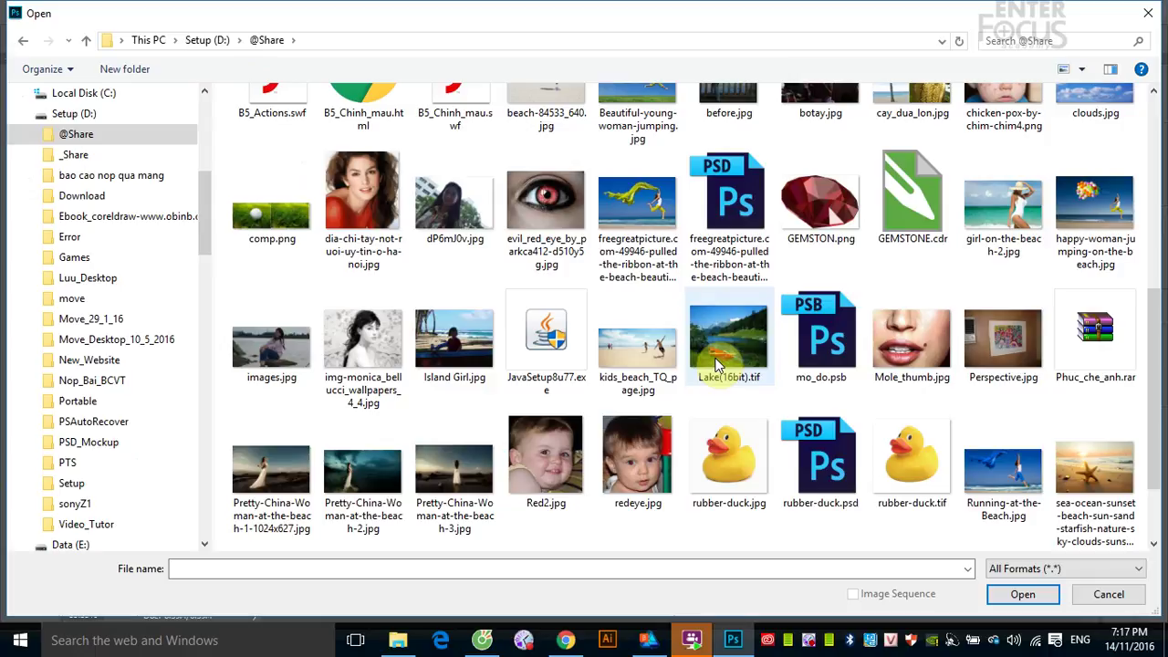
scroll(716, 363, up, 3)
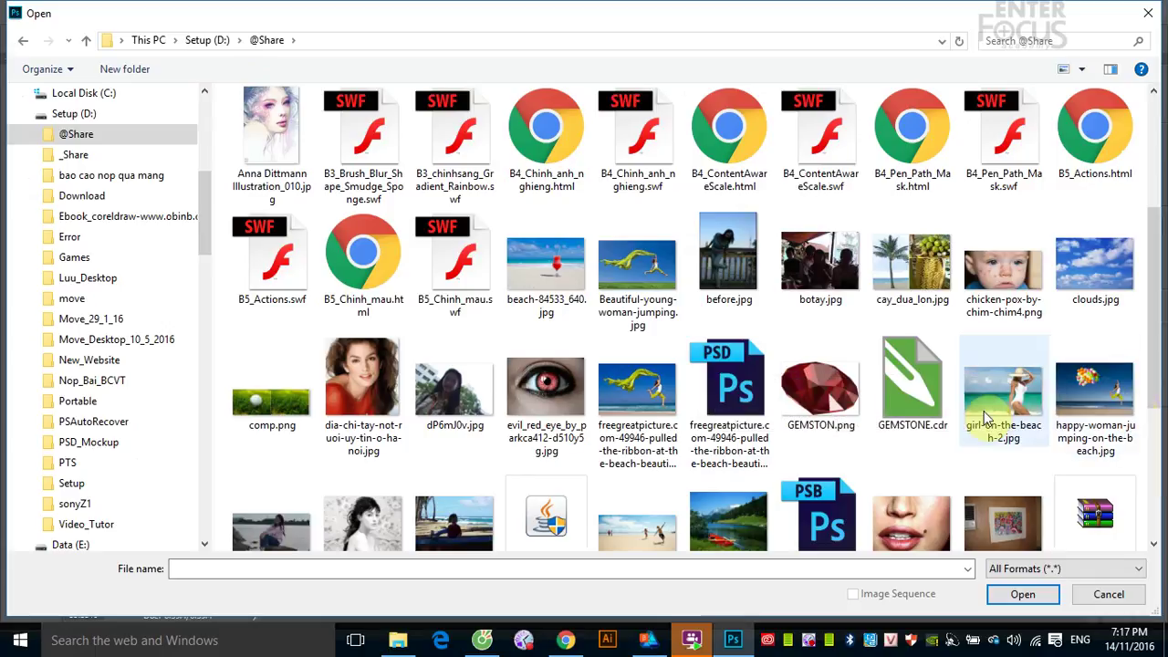
double_click(988, 399)
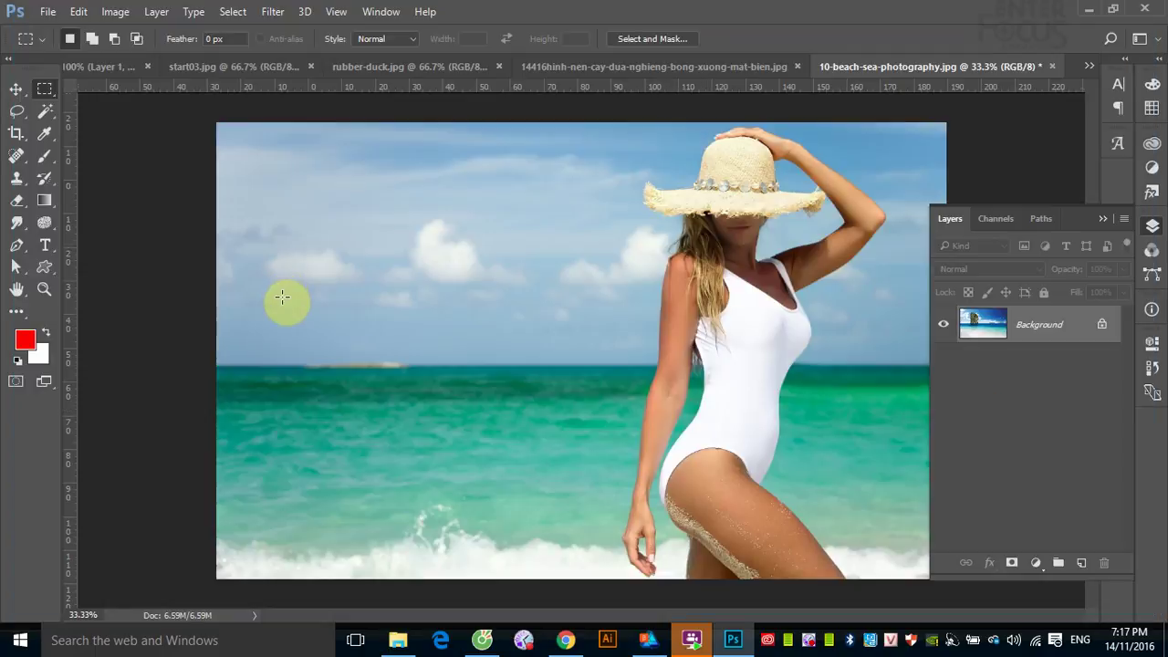
- Hide the Layers panel, apply a default Blocks 30/30 Extrude, then undo it
click(1100, 220)
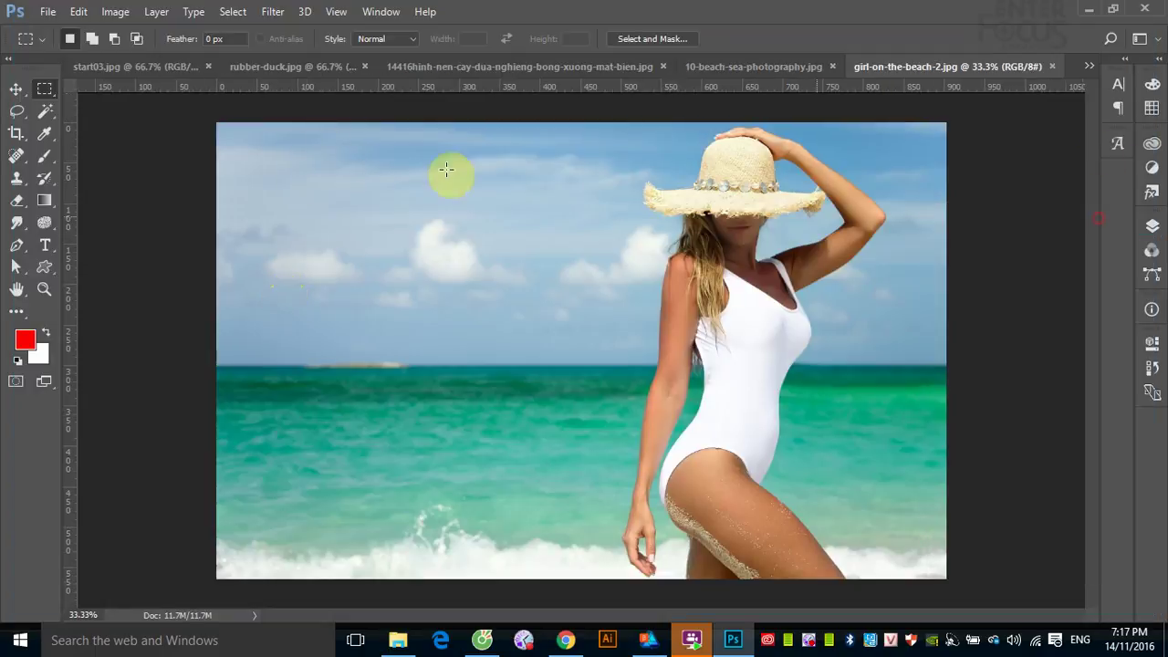
click(272, 14)
mouse_move(286, 313)
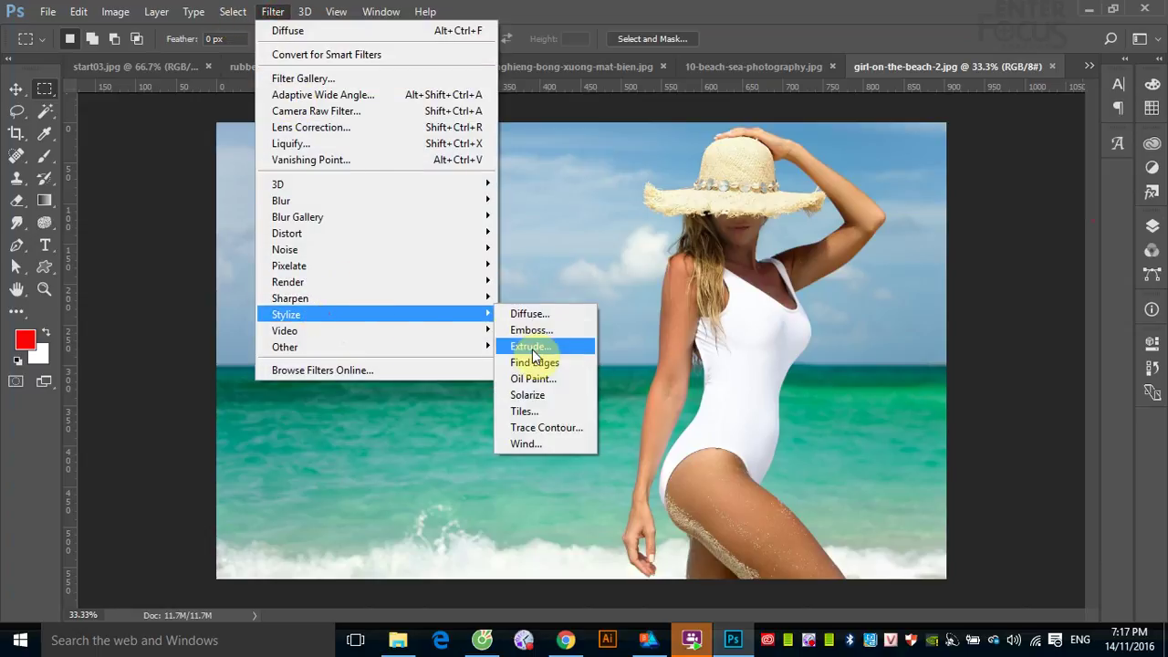
click(524, 346)
drag(734, 244, 211, 163)
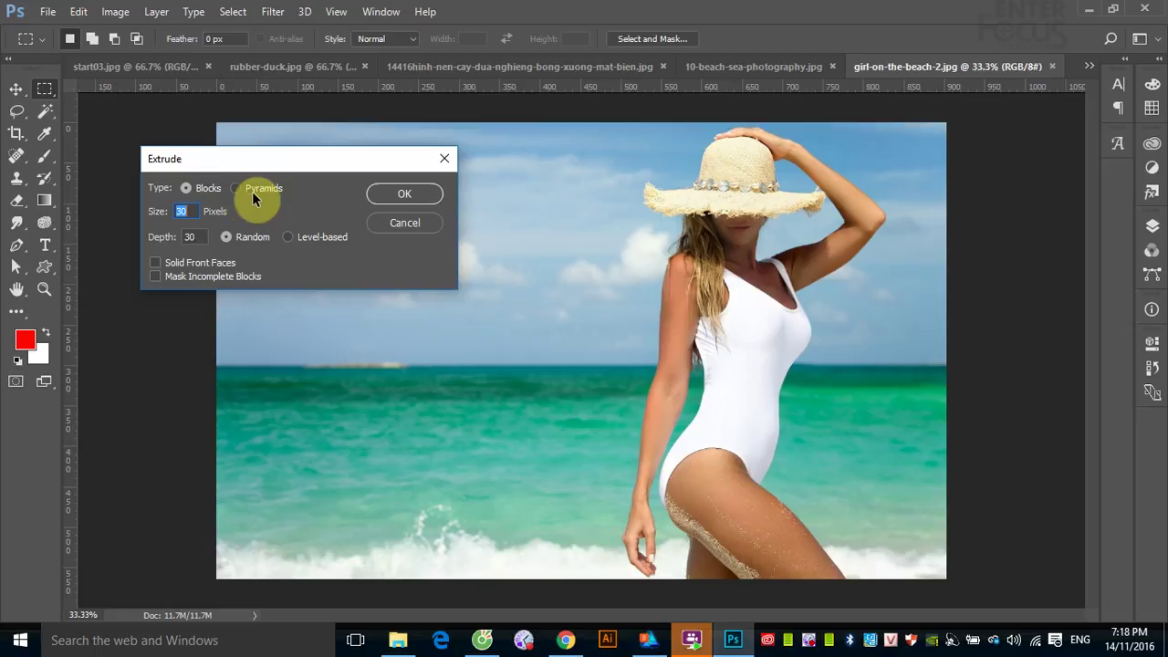
click(392, 194)
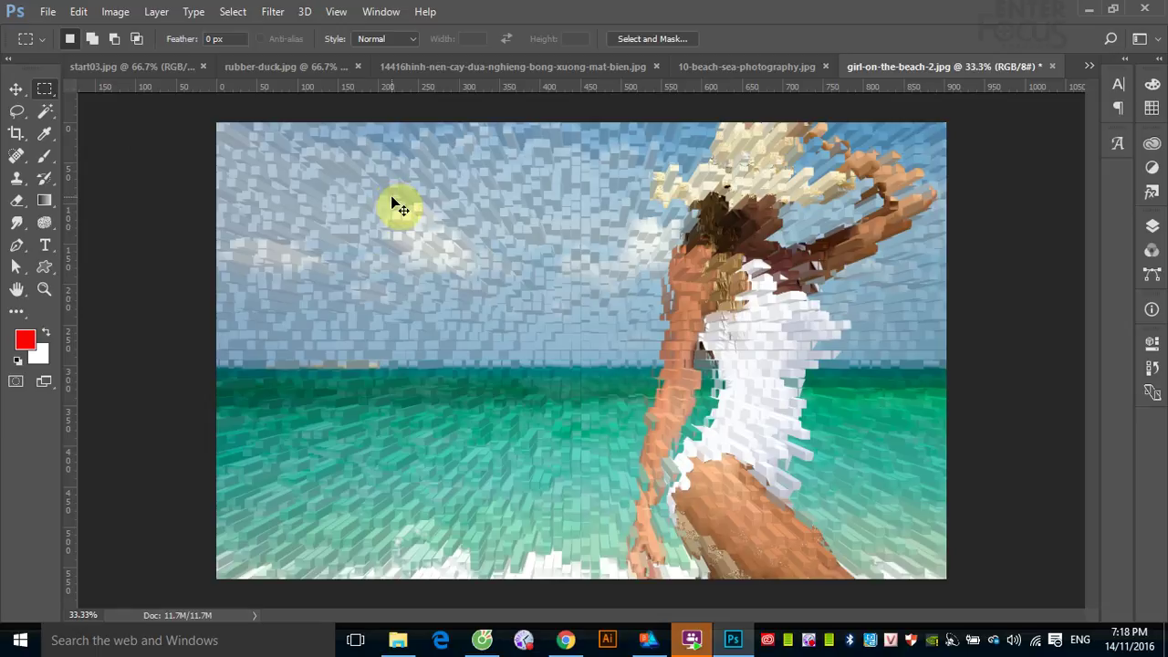
key(ctrl+z)
click(272, 11)
mouse_move(286, 314)
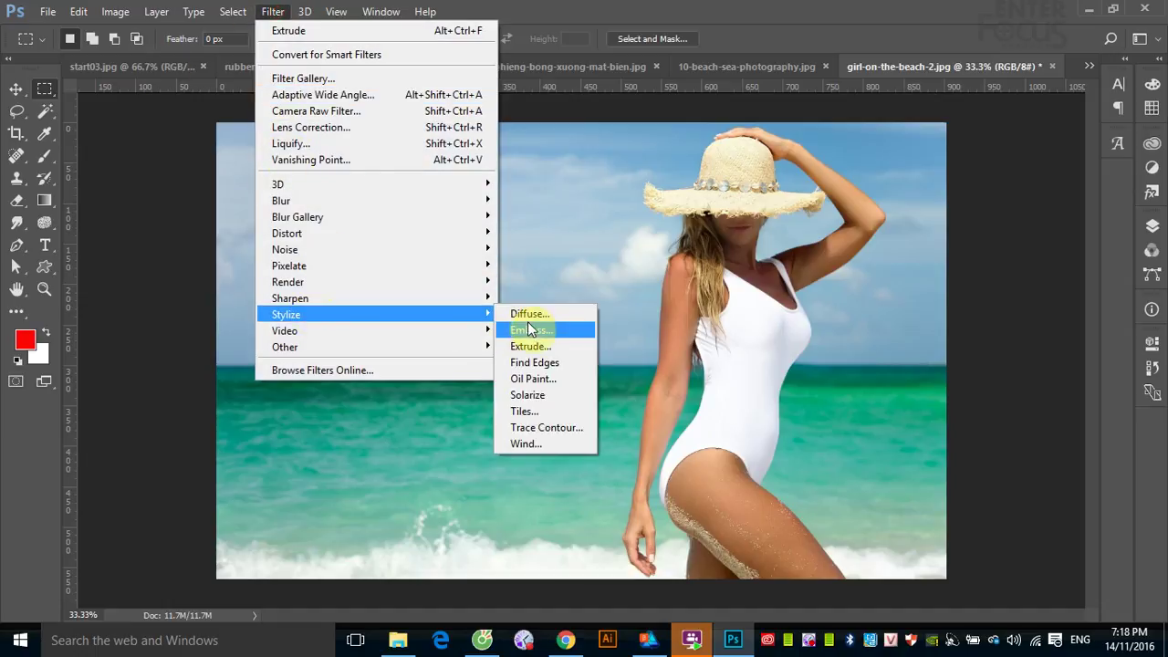
click(530, 346)
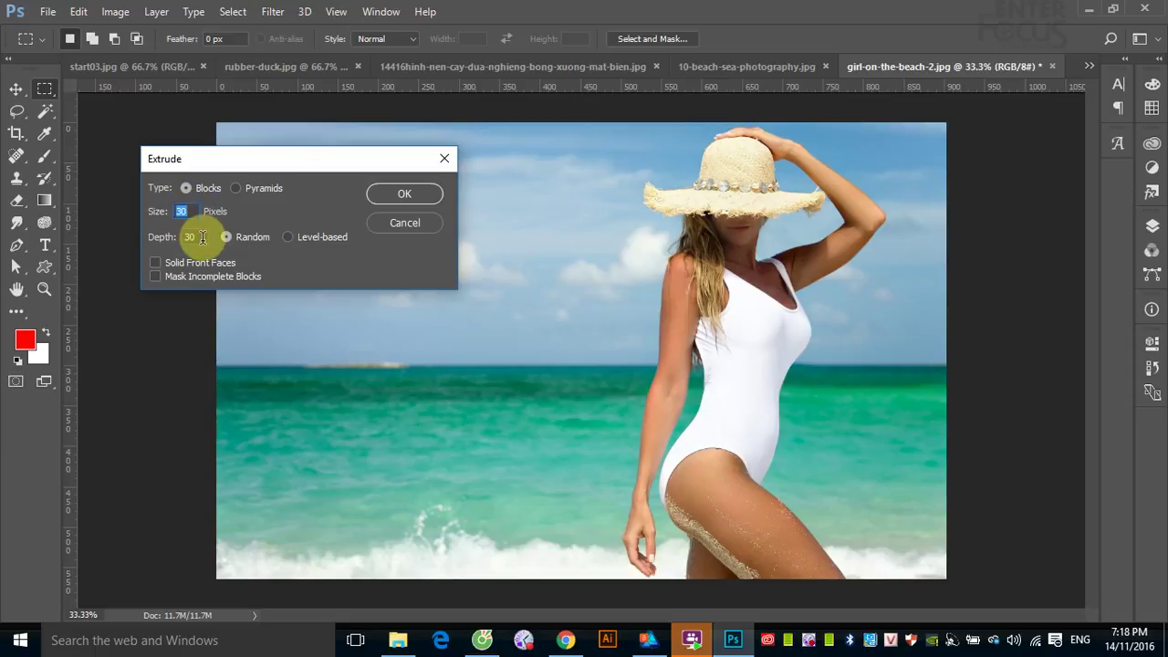
double_click(187, 236)
text(50)
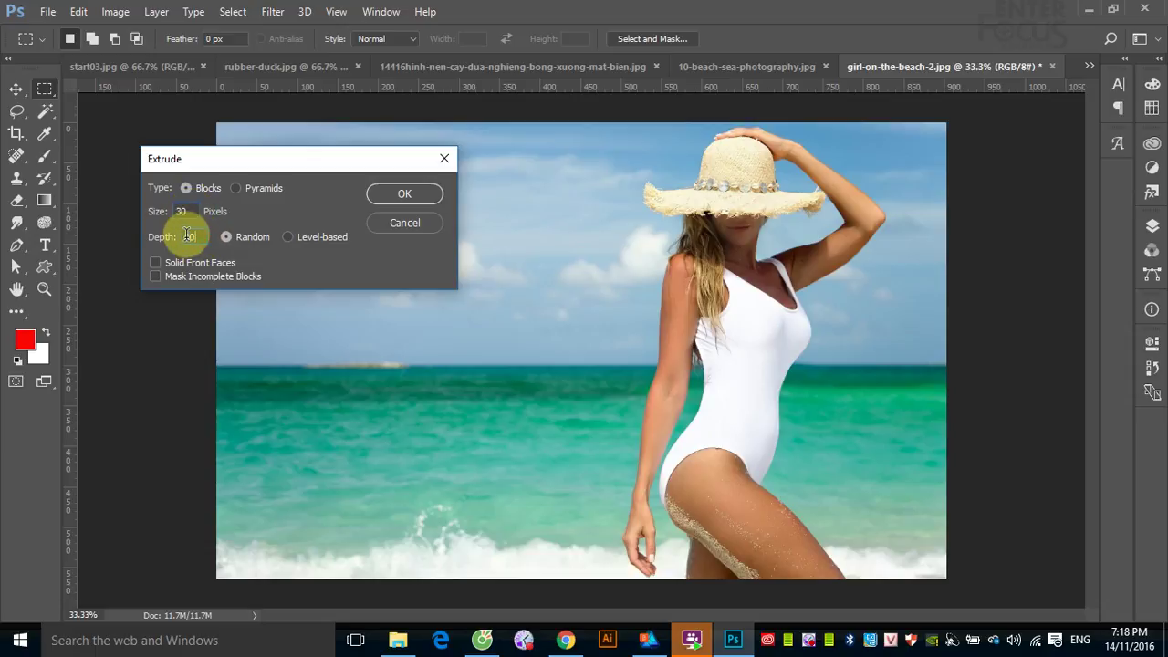
click(423, 193)
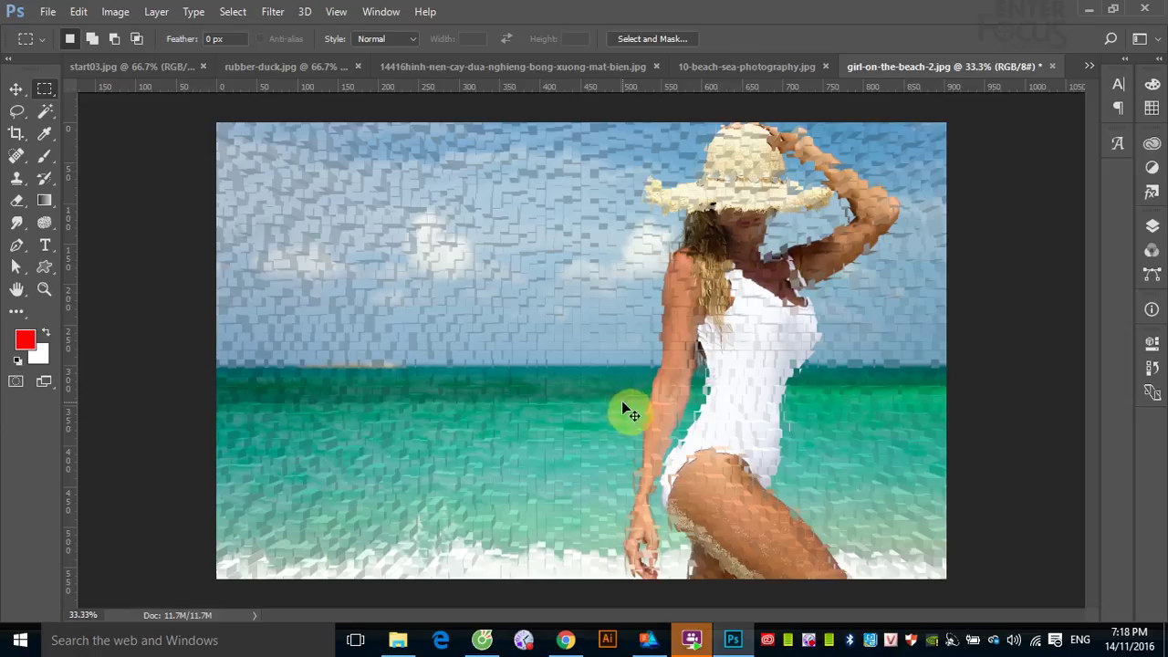
key(ctrl+z)
click(273, 11)
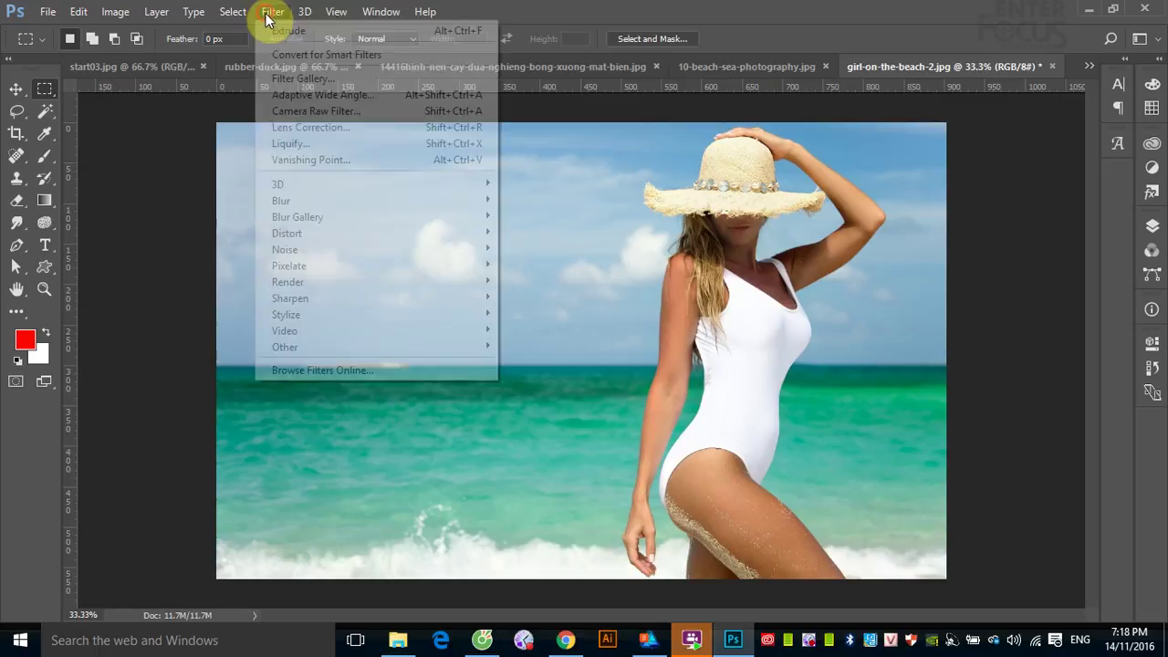
mouse_move(285, 314)
click(529, 346)
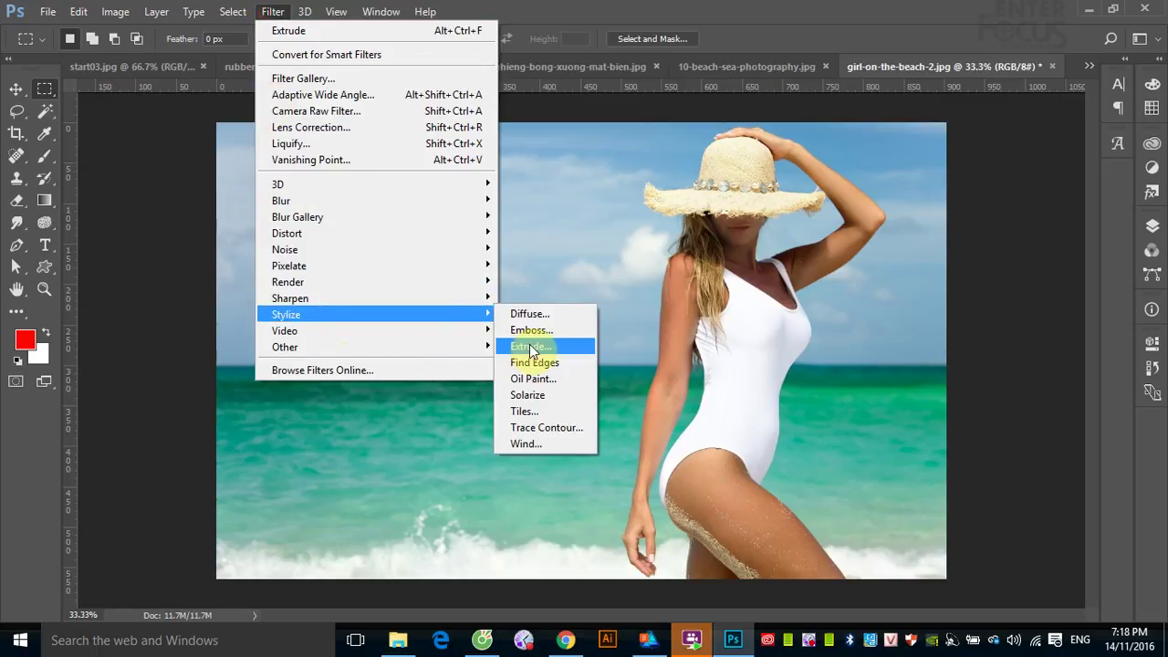
click(192, 237)
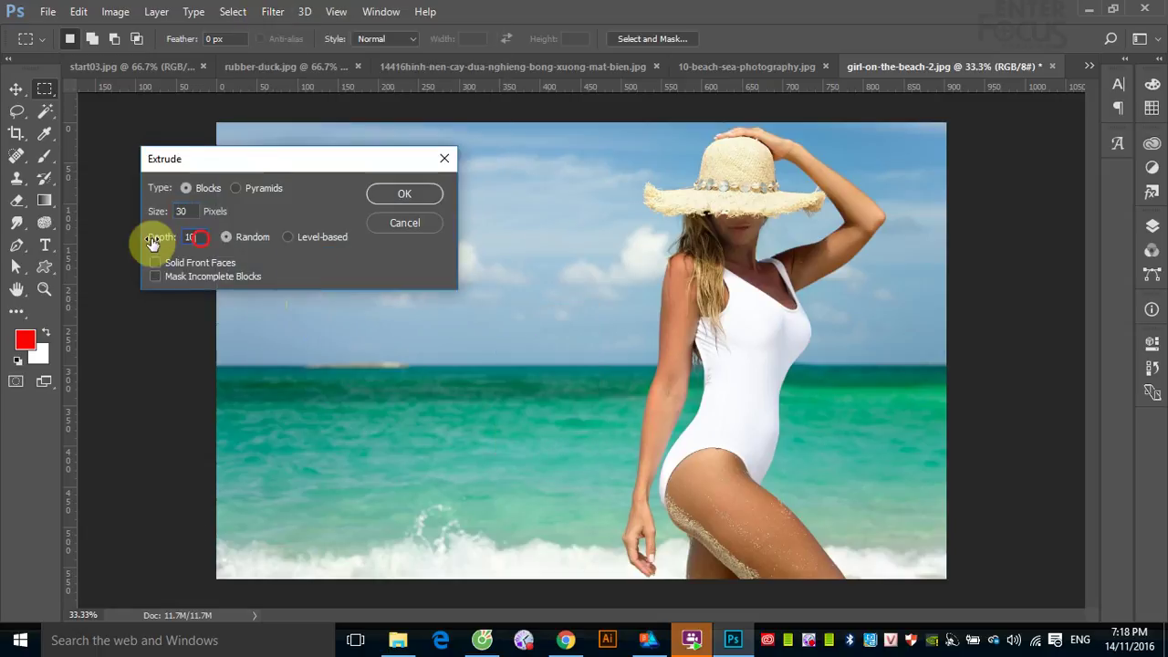
text(30)
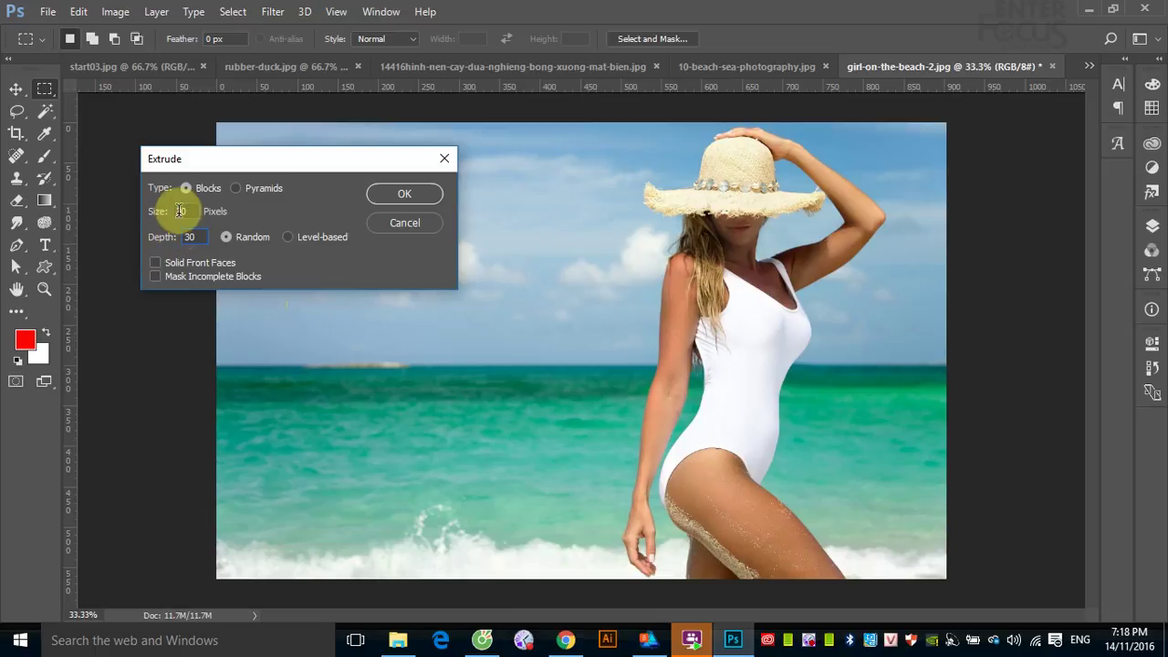
double_click(183, 212)
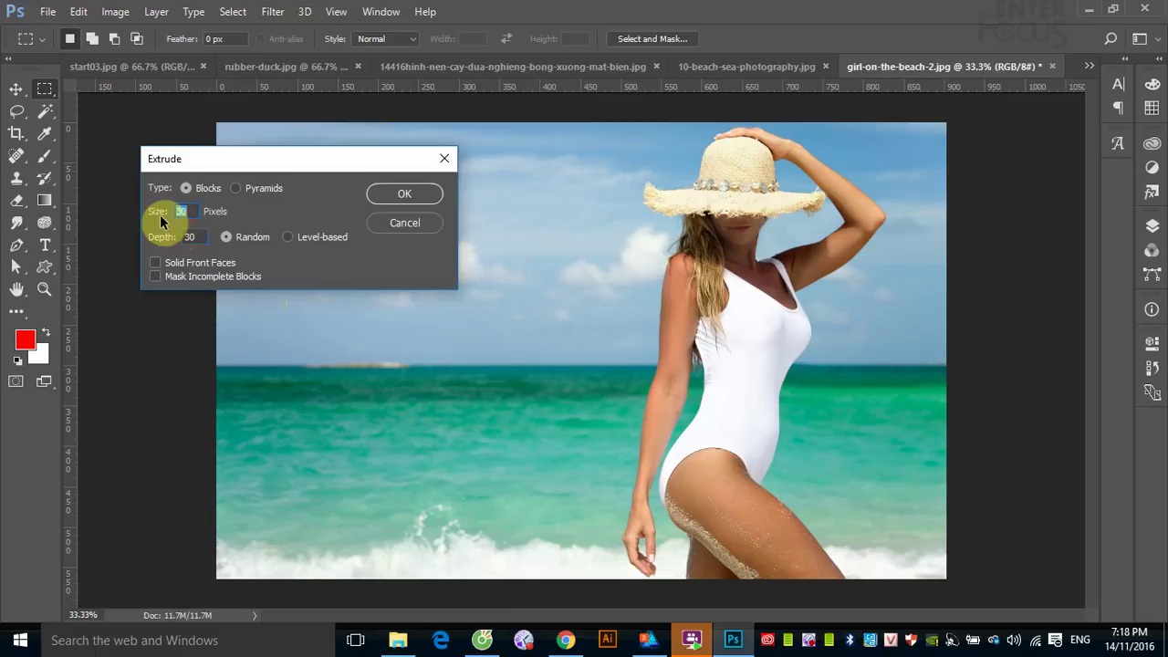
text(60)
click(432, 202)
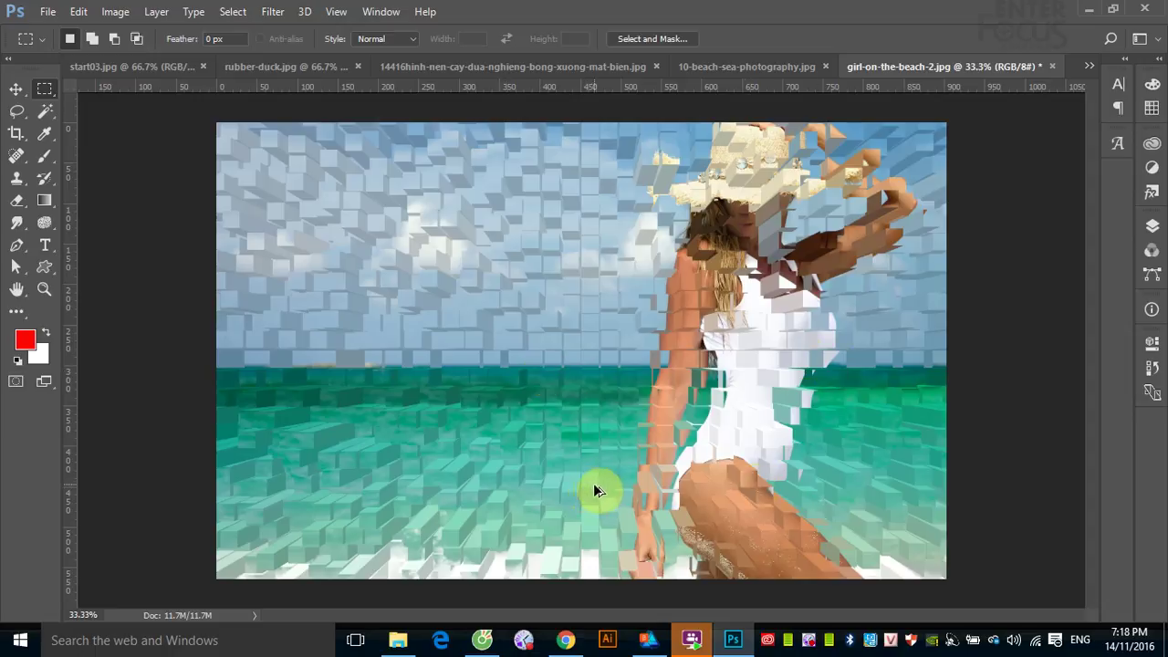
key(ctrl+z)
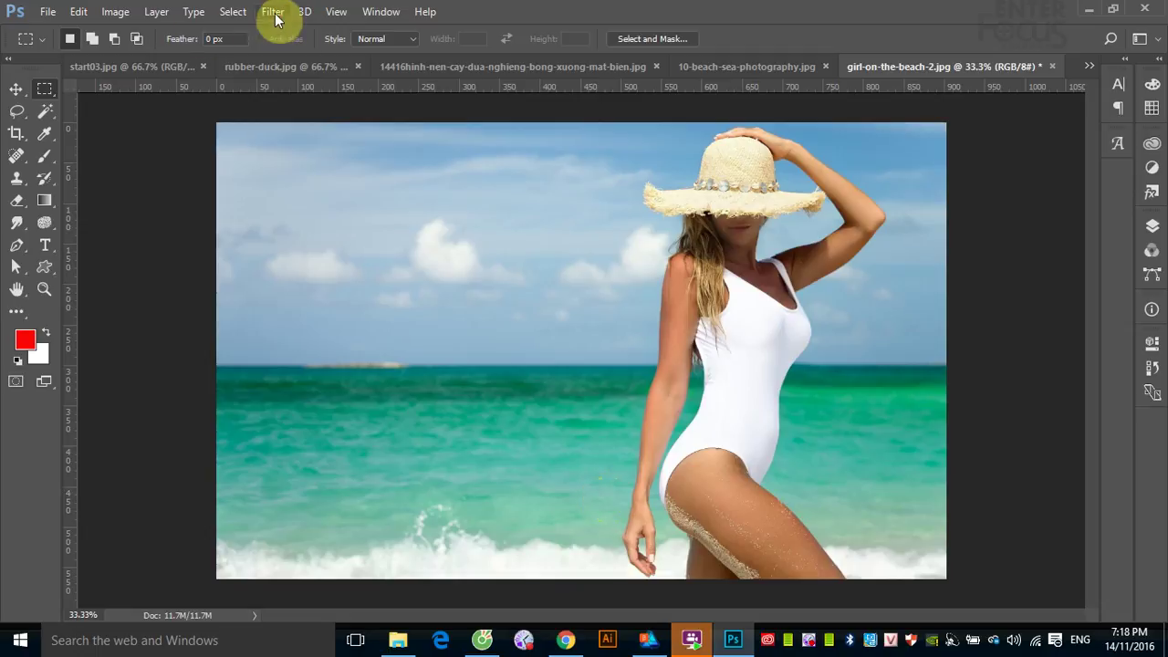
- Apply Extrude in Pyramids mode to girl-on-the-beach-2.jpg, then apply the Stylize Find Edges filter
click(273, 12)
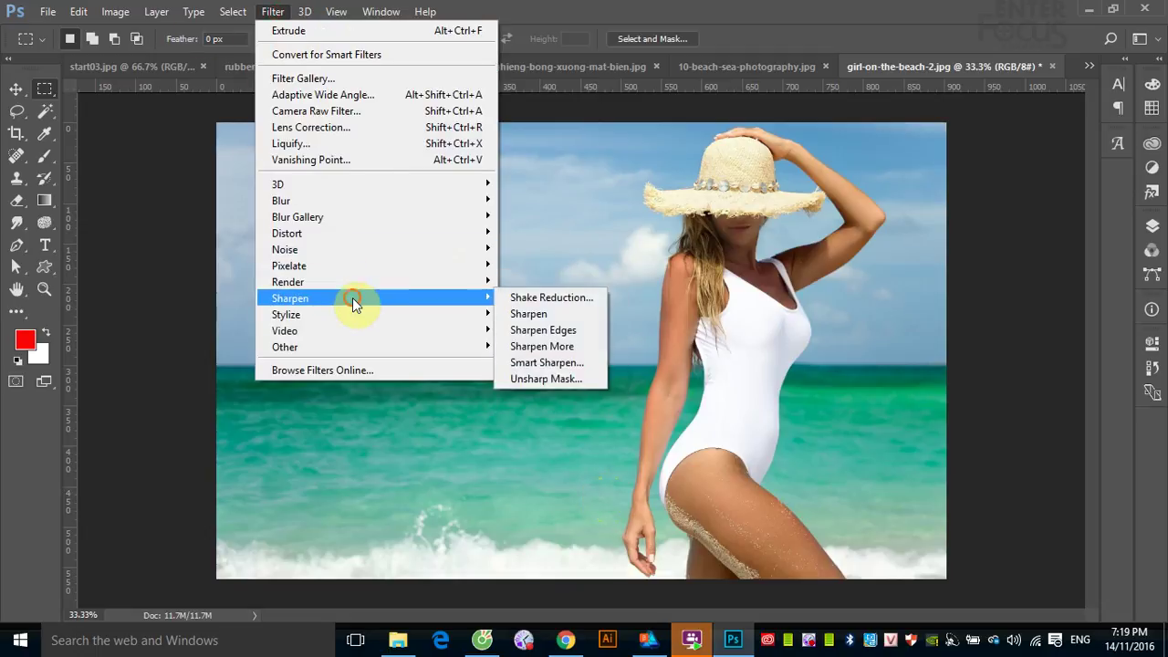
mouse_move(286, 313)
click(537, 344)
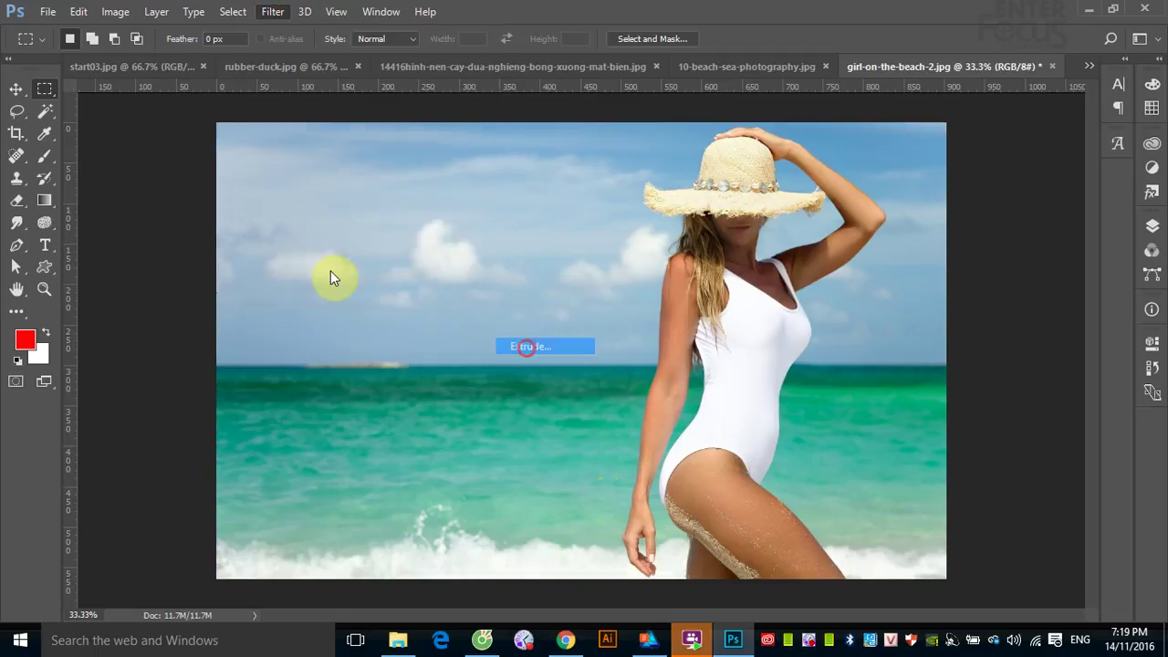
click(237, 188)
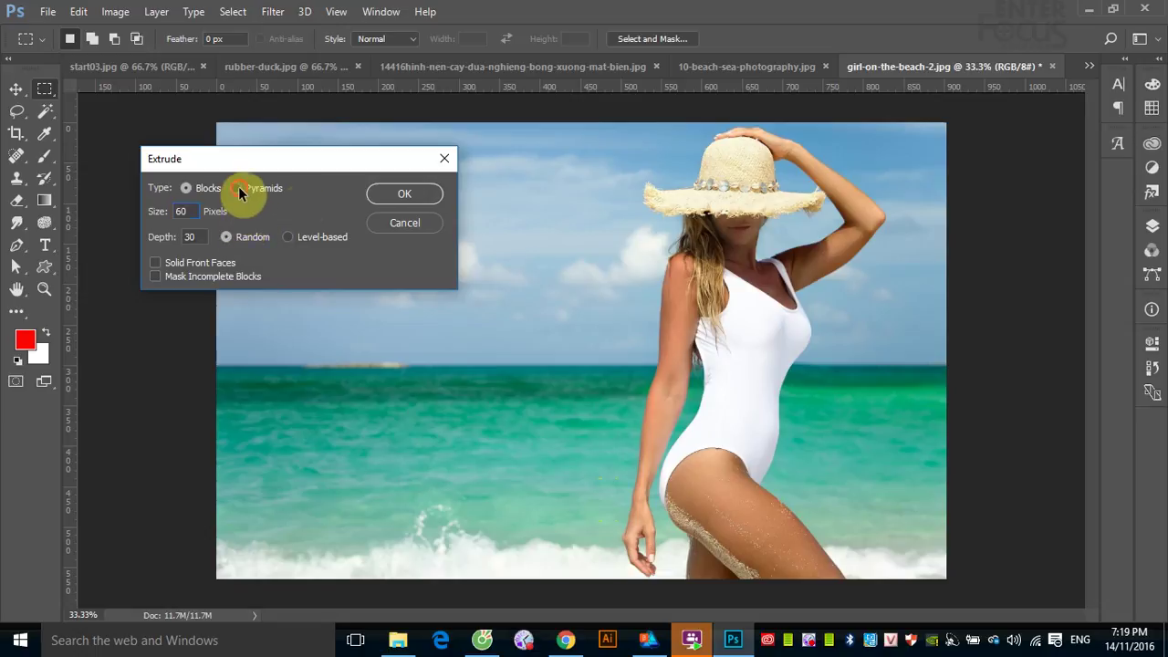
click(406, 195)
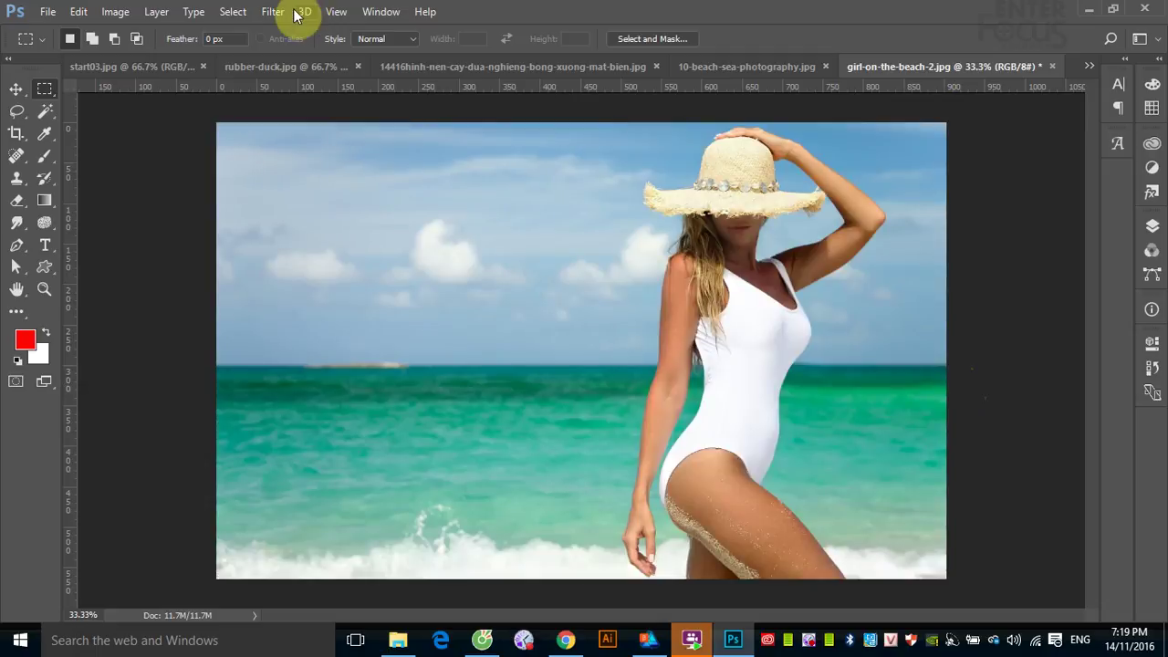
click(276, 11)
mouse_move(453, 314)
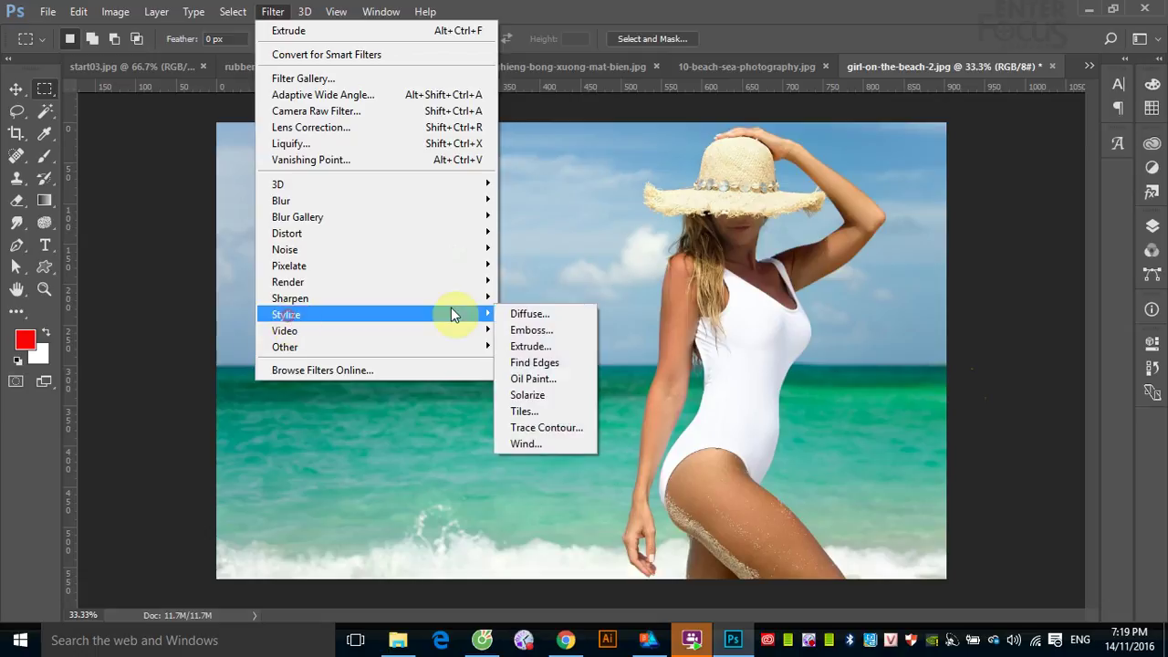
click(531, 363)
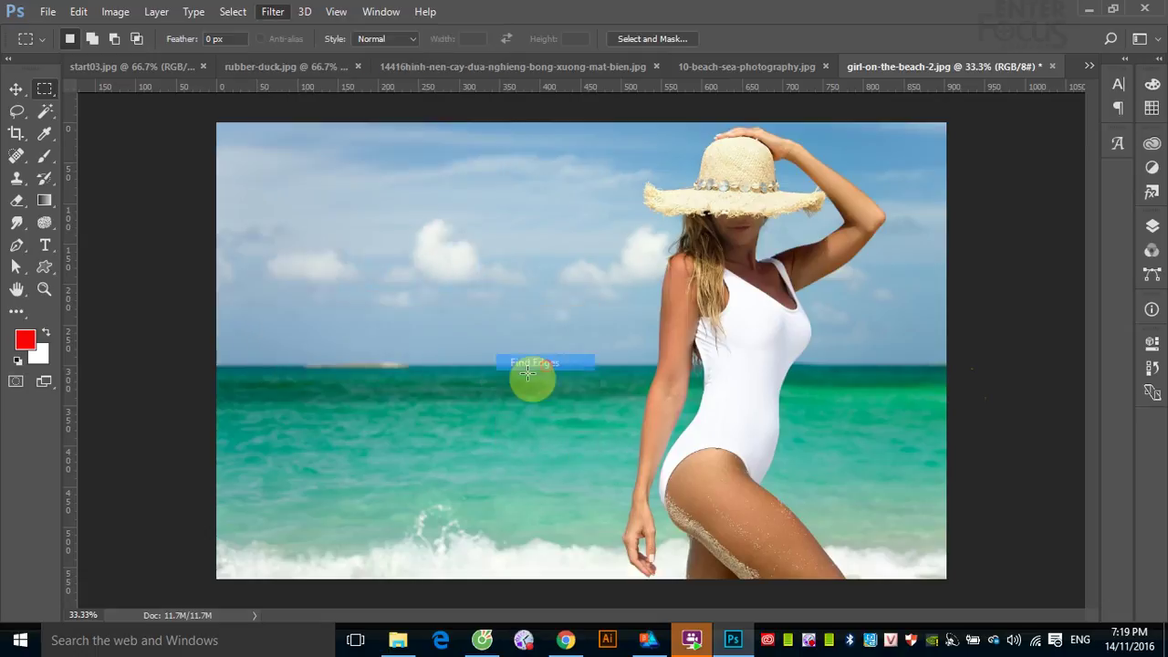
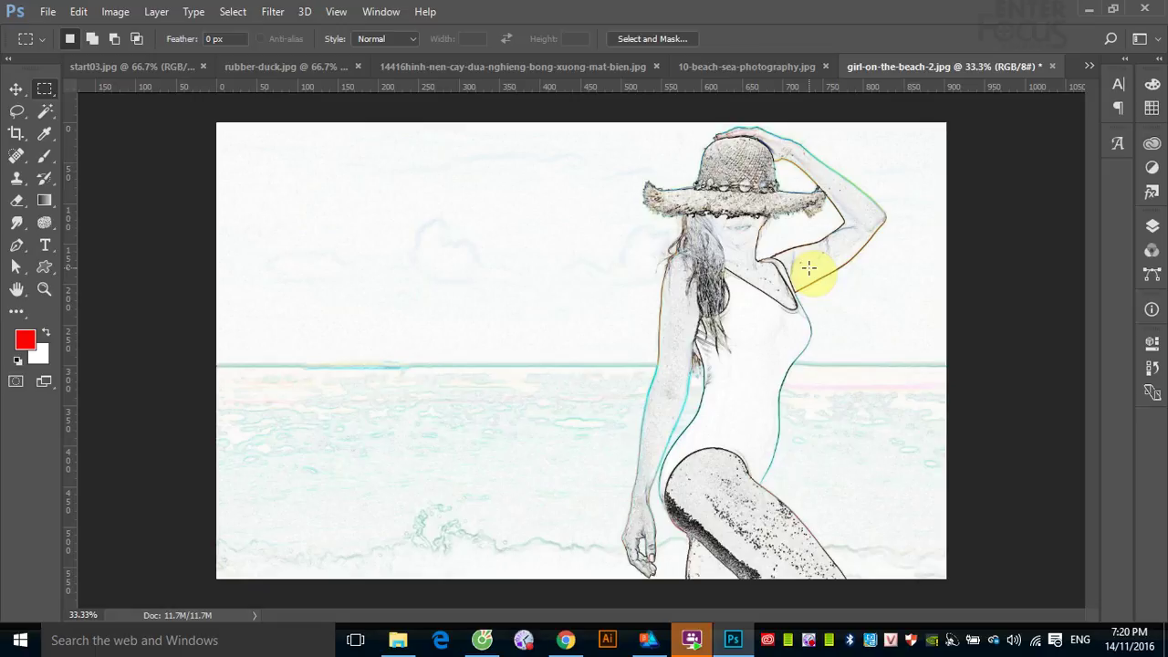
- Open the Filter Gallery and set its preview zoom to 25%
click(273, 12)
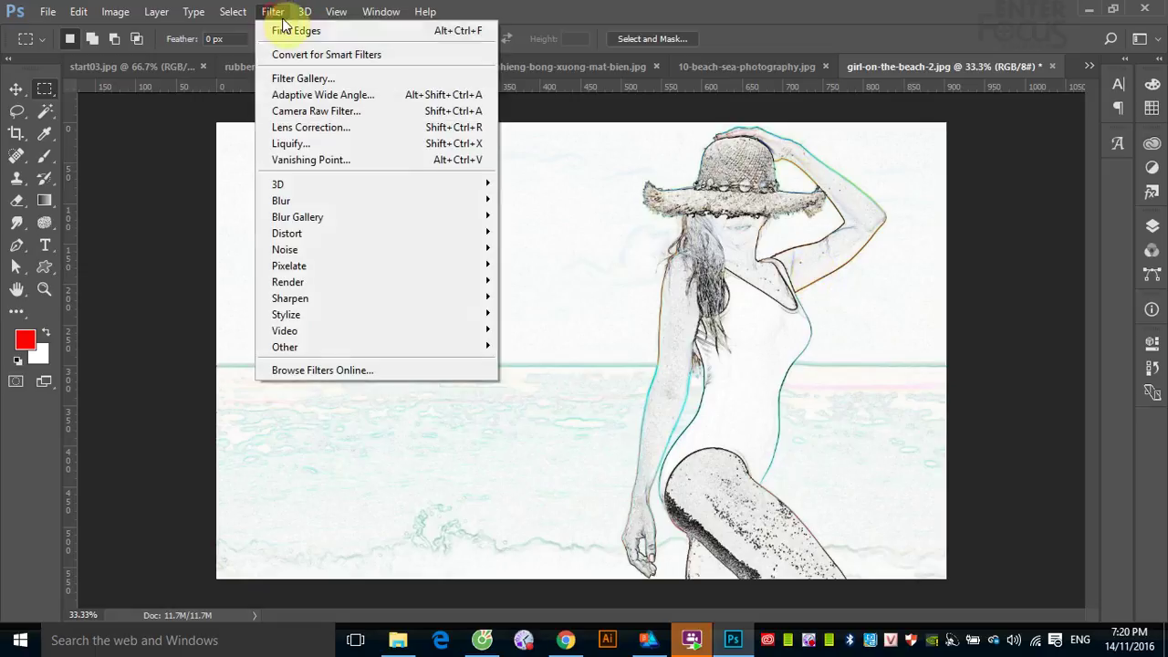
click(597, 202)
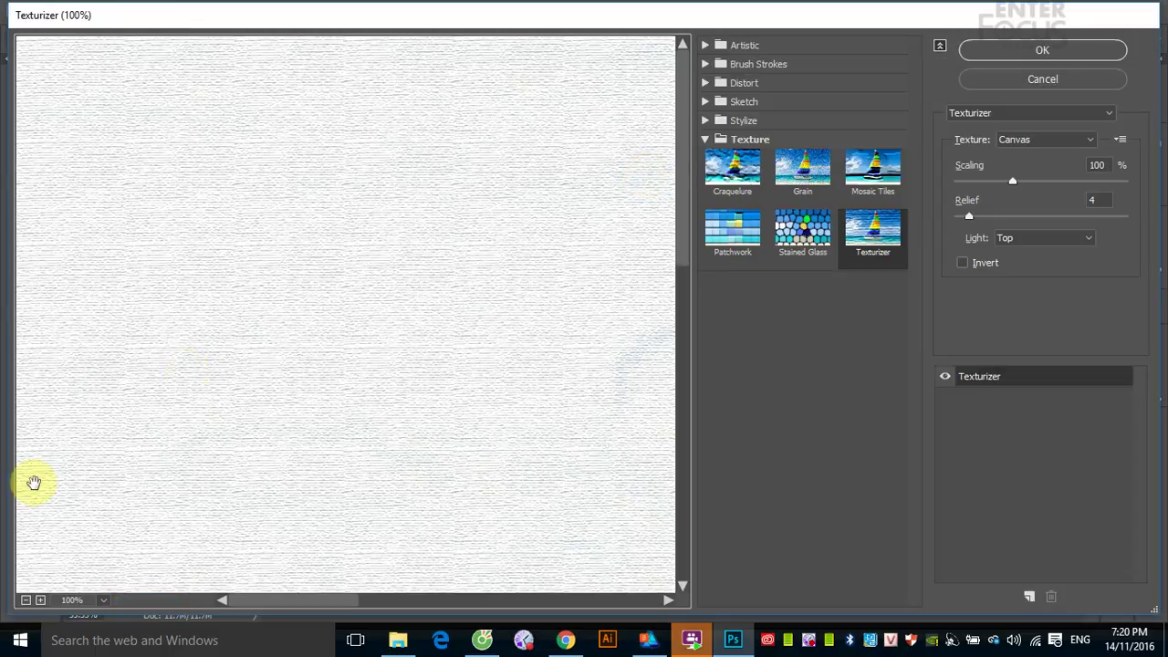
click(26, 601)
click(25, 600)
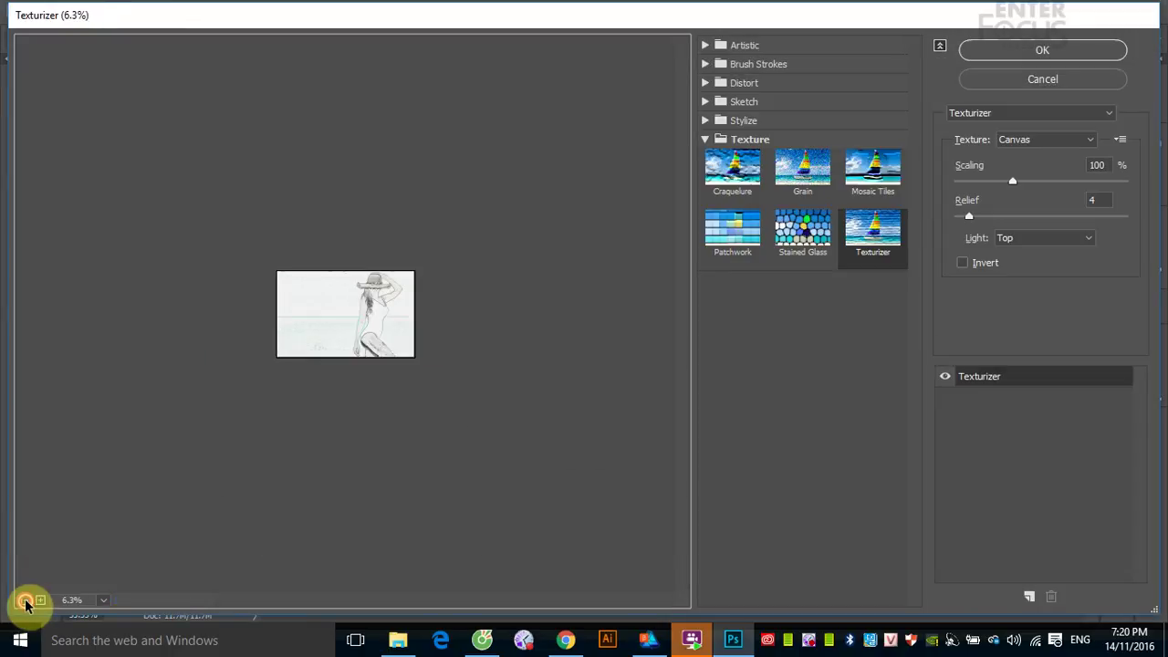
click(40, 600)
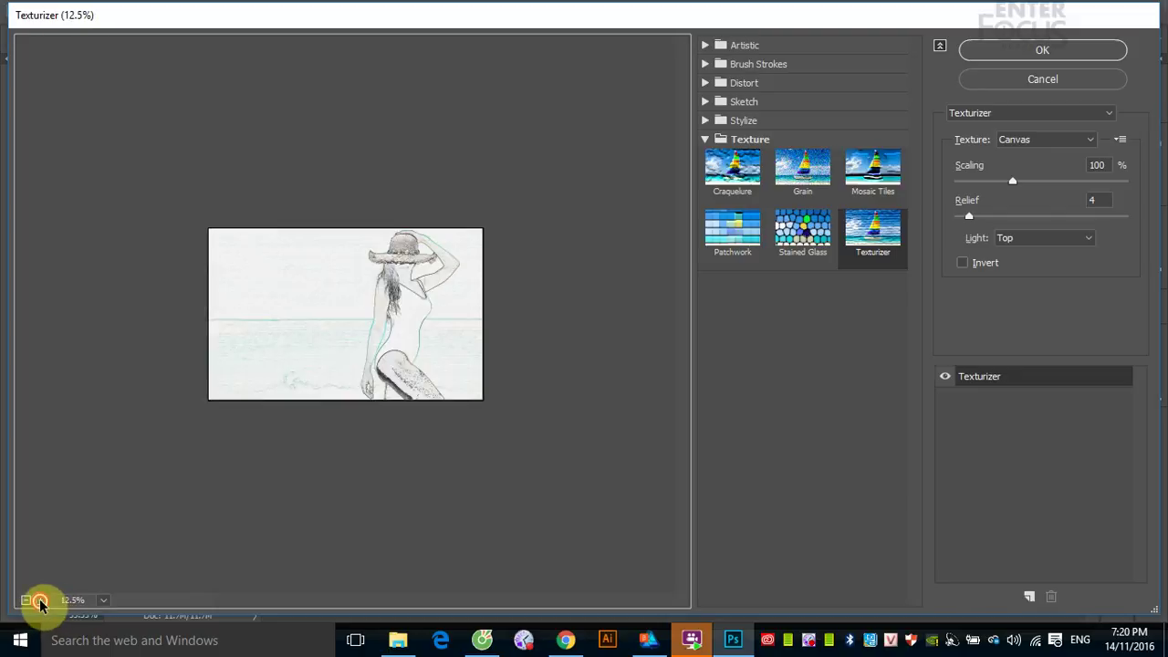
click(40, 600)
- Preview Colored Pencil at width 17, pressure 6, brightness 45, then discard it
click(741, 45)
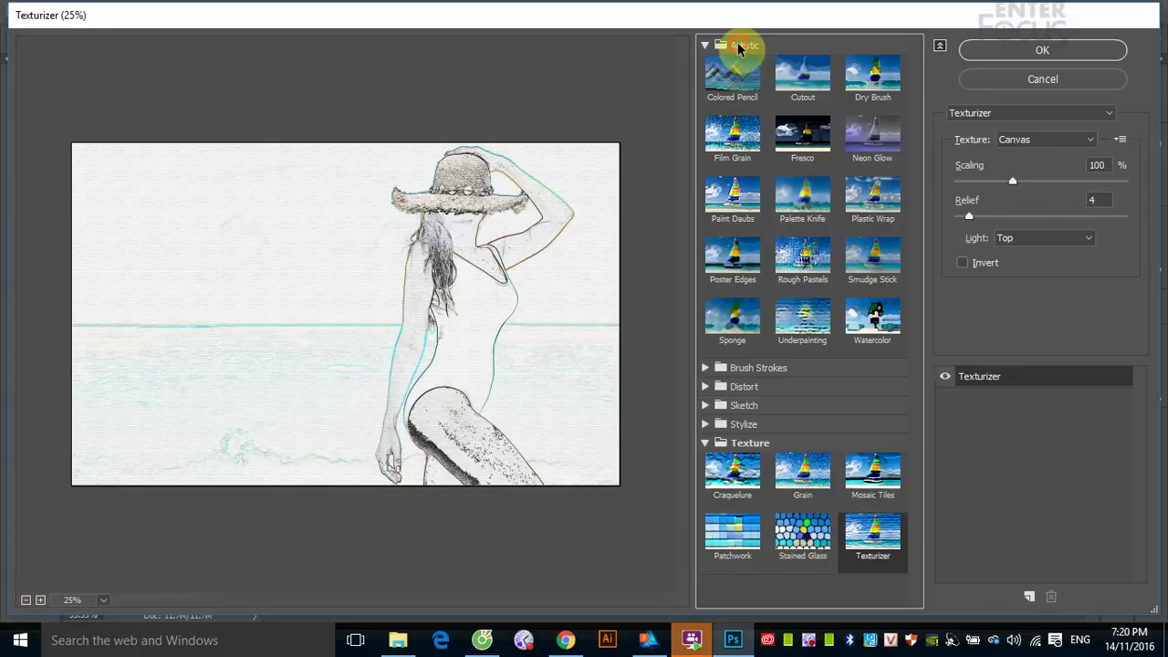
click(730, 74)
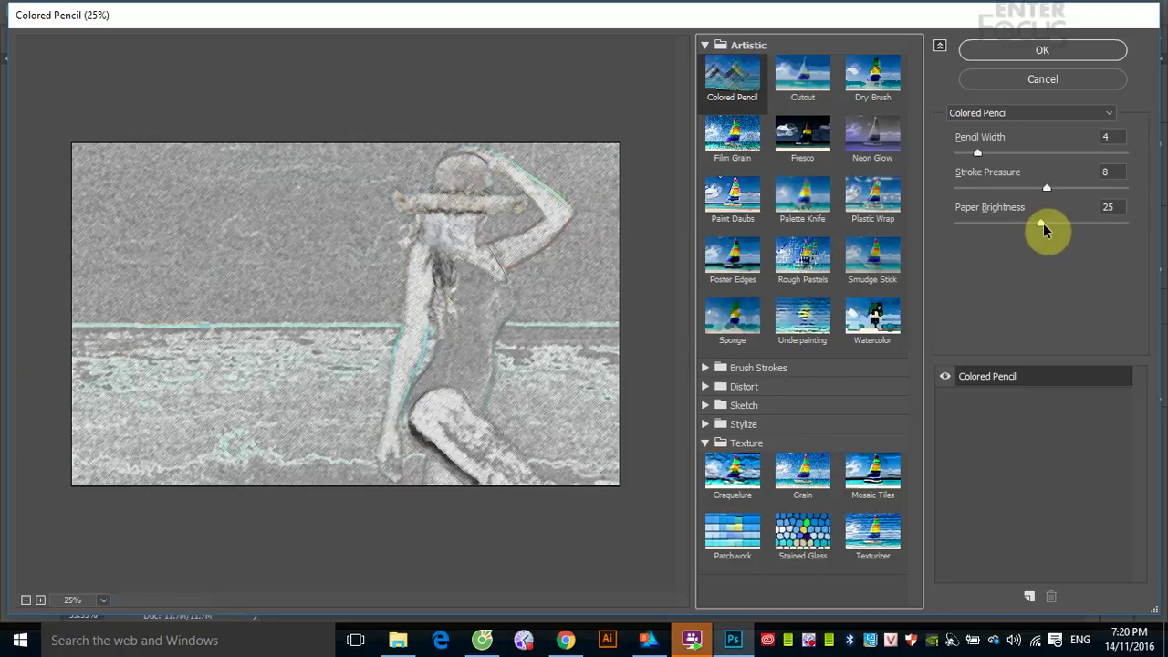
drag(1043, 225, 1121, 225)
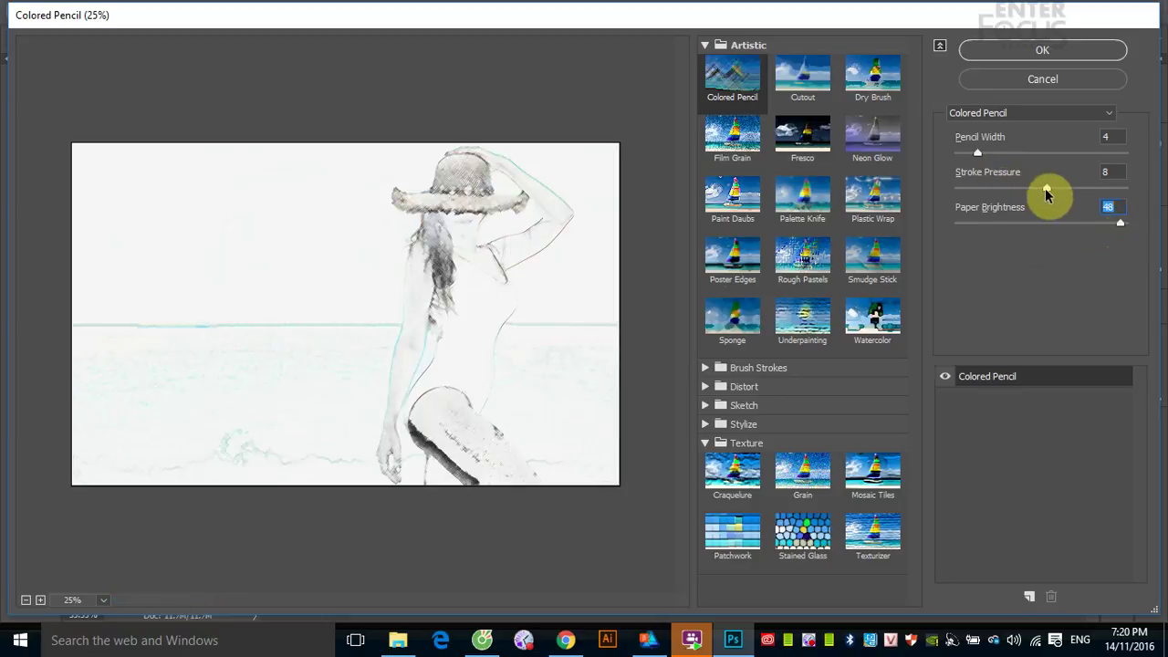
mouse_move(1046, 191)
mouse_down()
mouse_move(1105, 195)
mouse_move(1023, 190)
mouse_up()
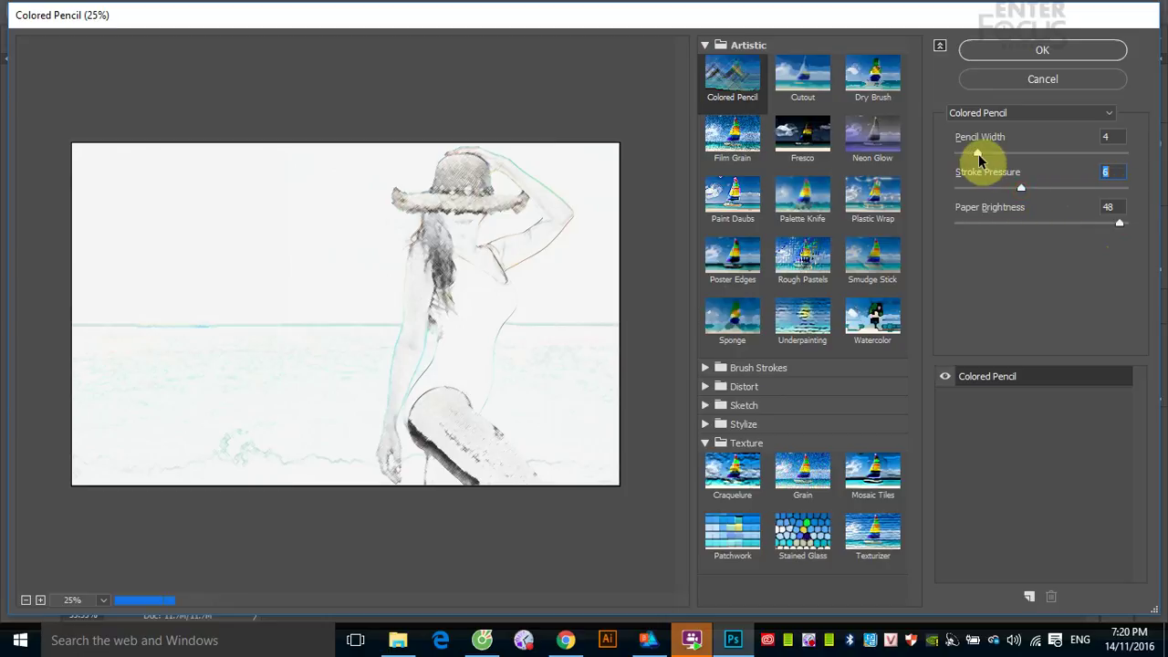
click(978, 153)
drag(978, 153, 1074, 153)
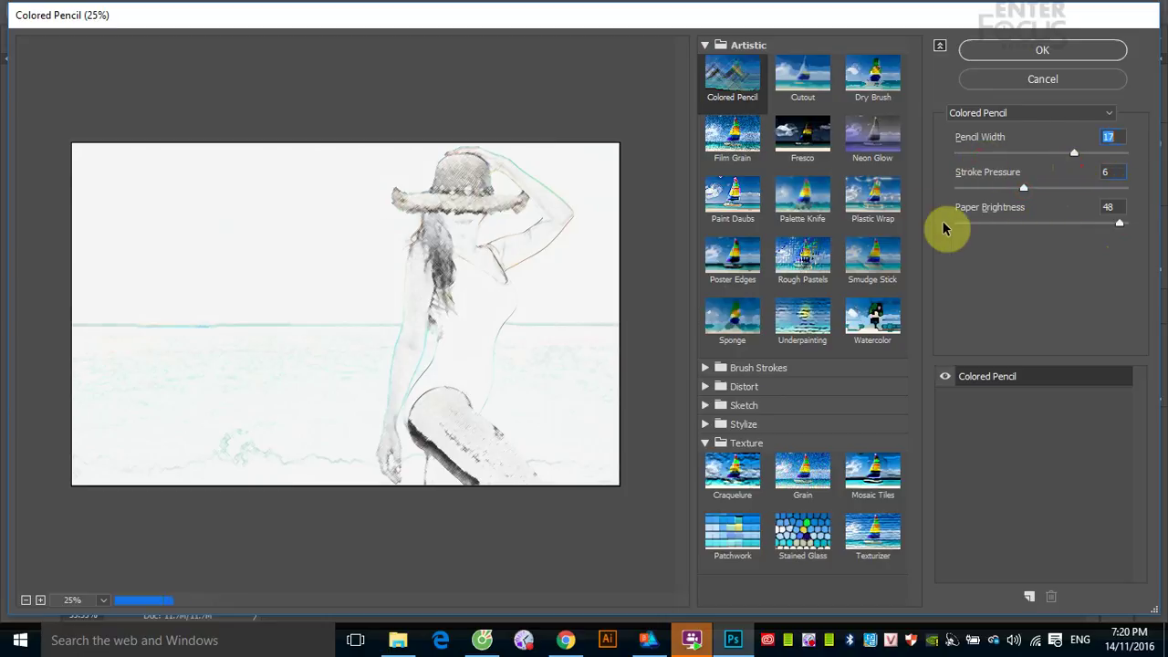
drag(1120, 223, 1093, 228)
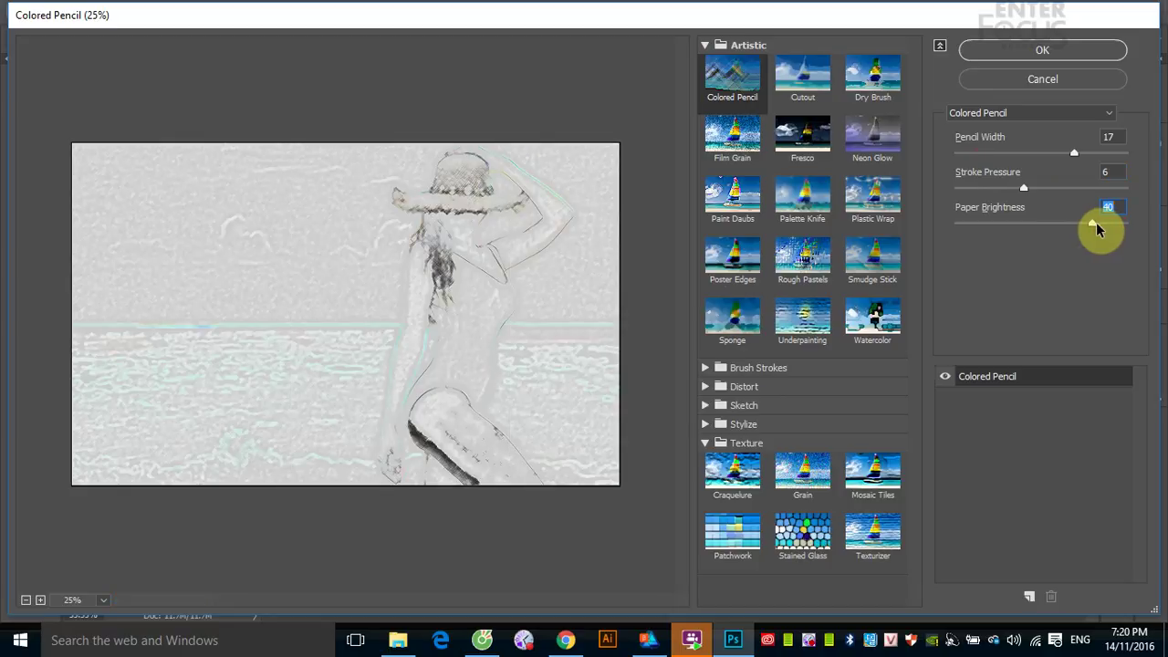
drag(1095, 223, 1110, 231)
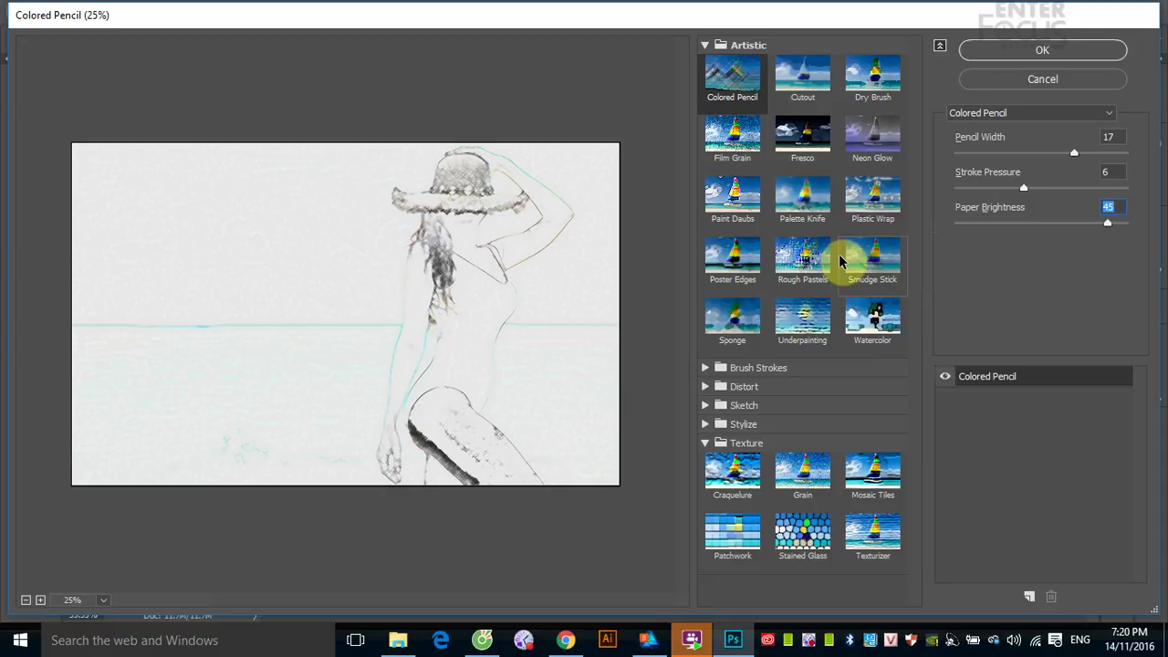
click(1043, 80)
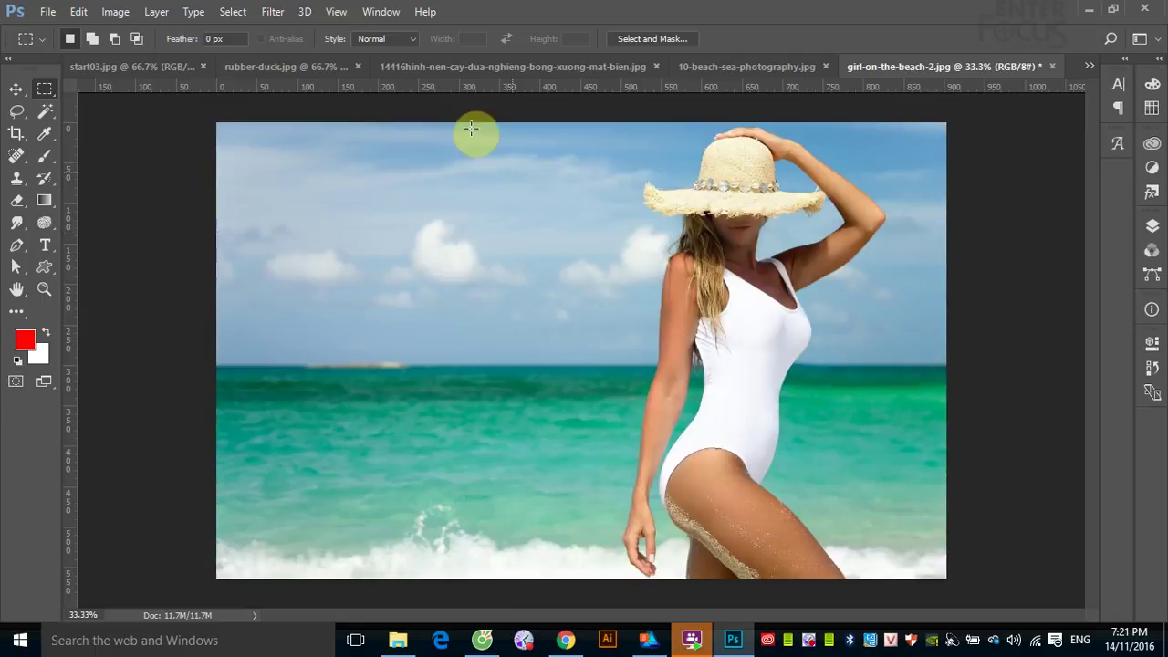
- Apply Oil Paint at stylization 2.3, cleanliness 2.3, scale 0.8, bristle detail 10
click(276, 13)
mouse_move(285, 314)
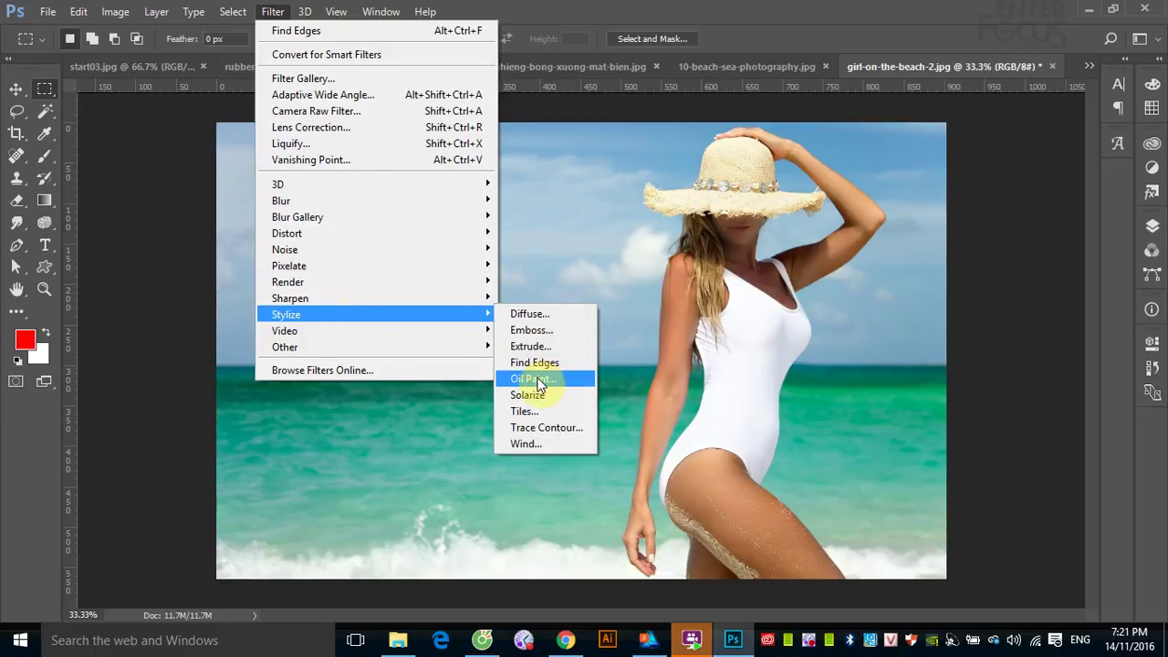
click(537, 379)
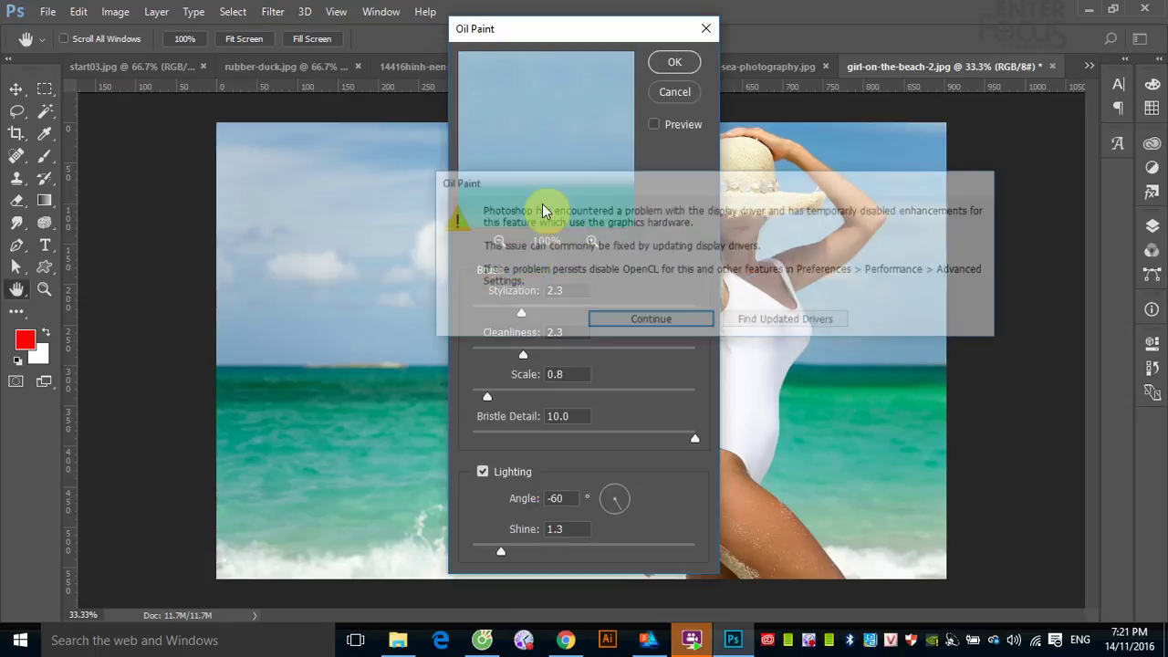
click(666, 332)
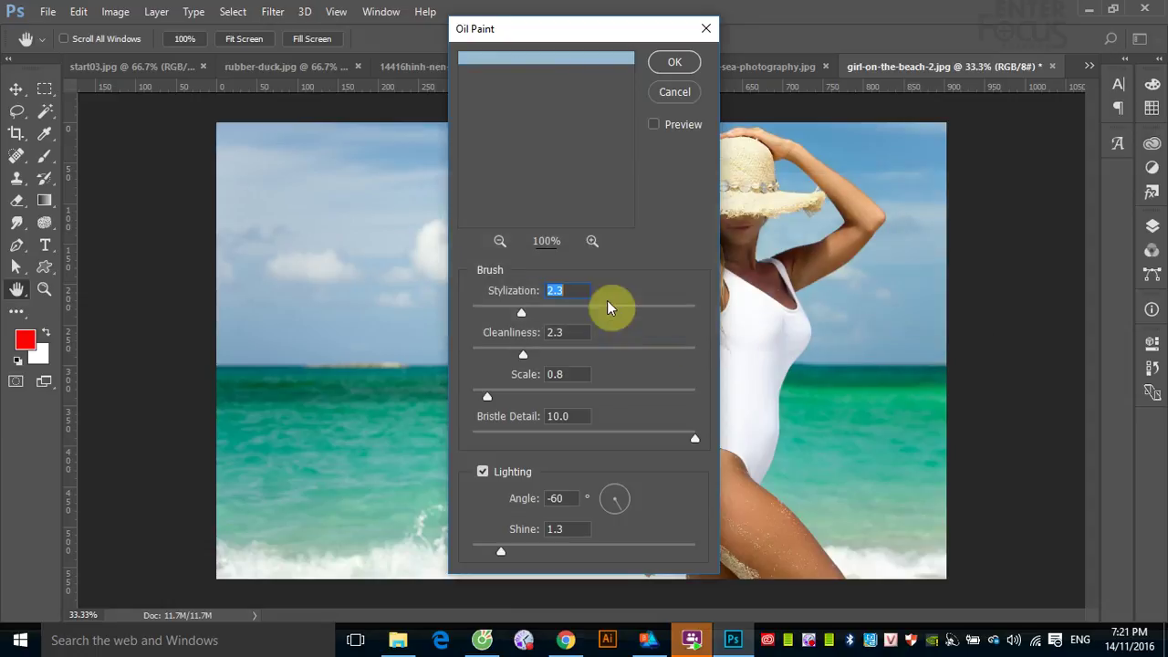
drag(574, 35, 829, 93)
drag(745, 87, 842, 105)
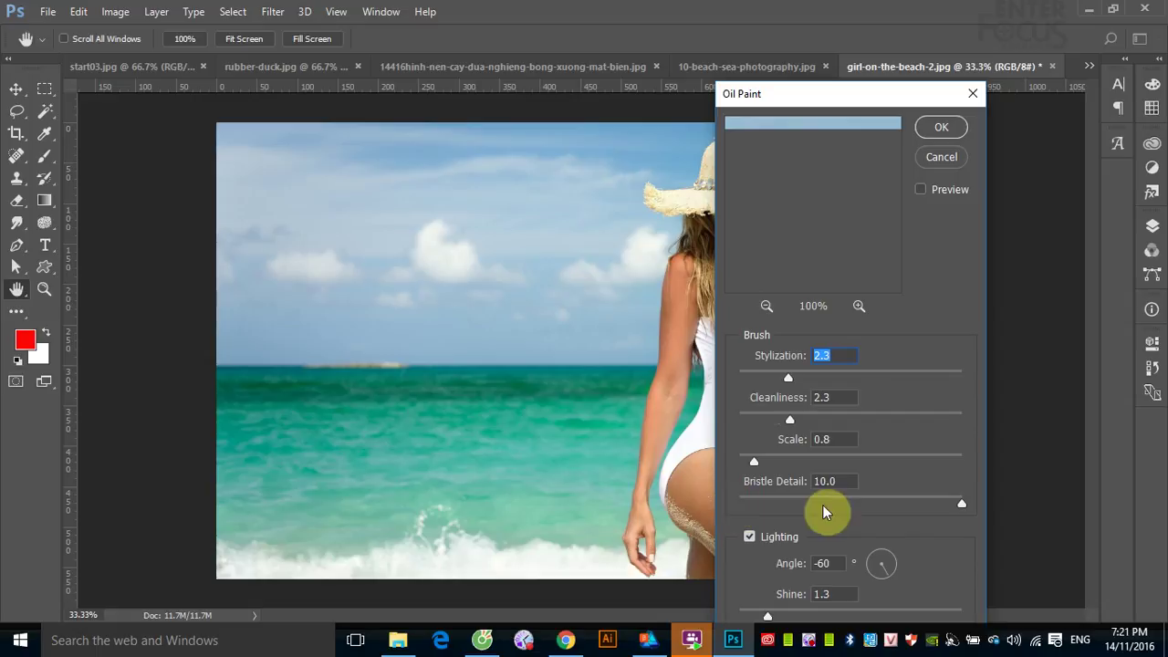
click(940, 128)
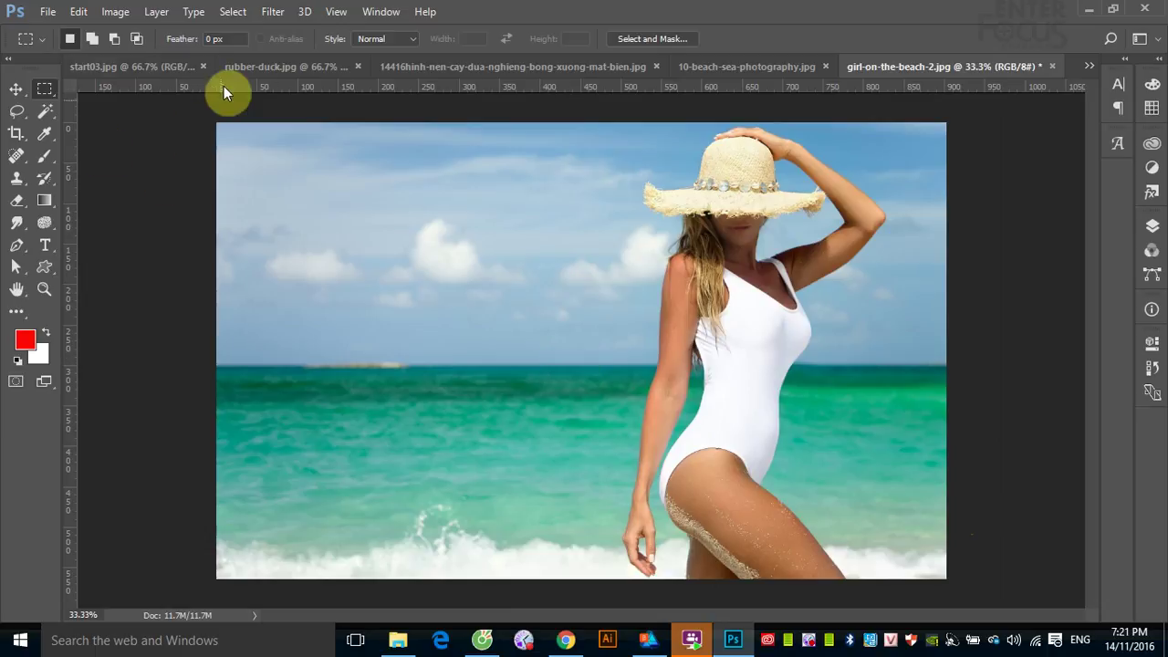
click(270, 11)
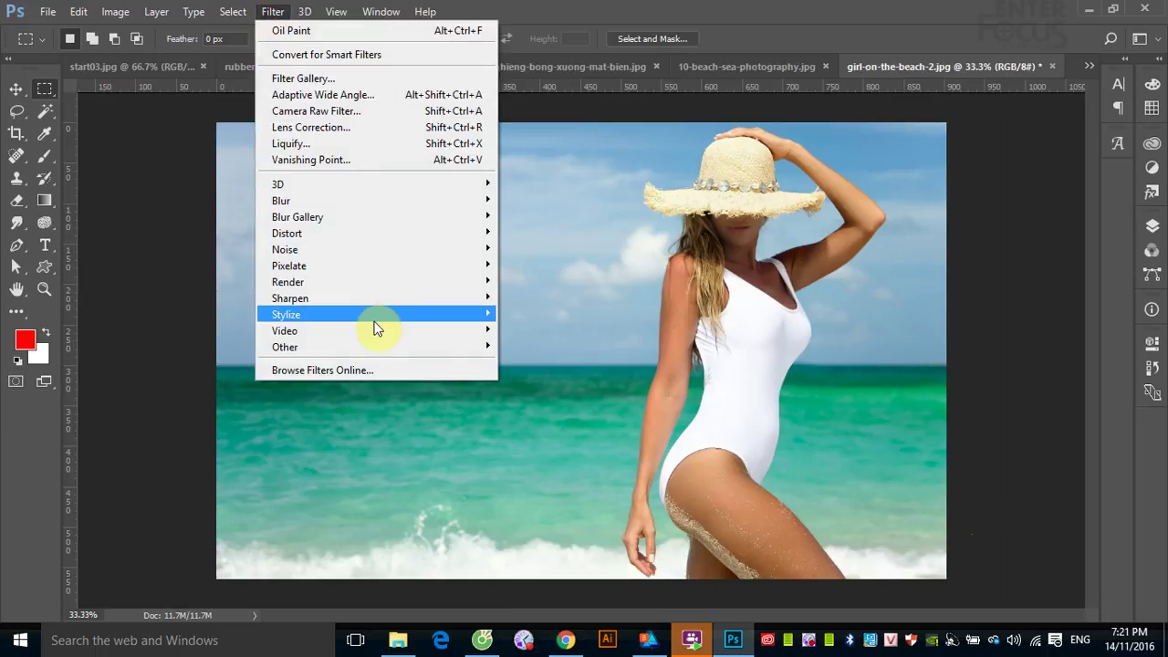
mouse_move(286, 314)
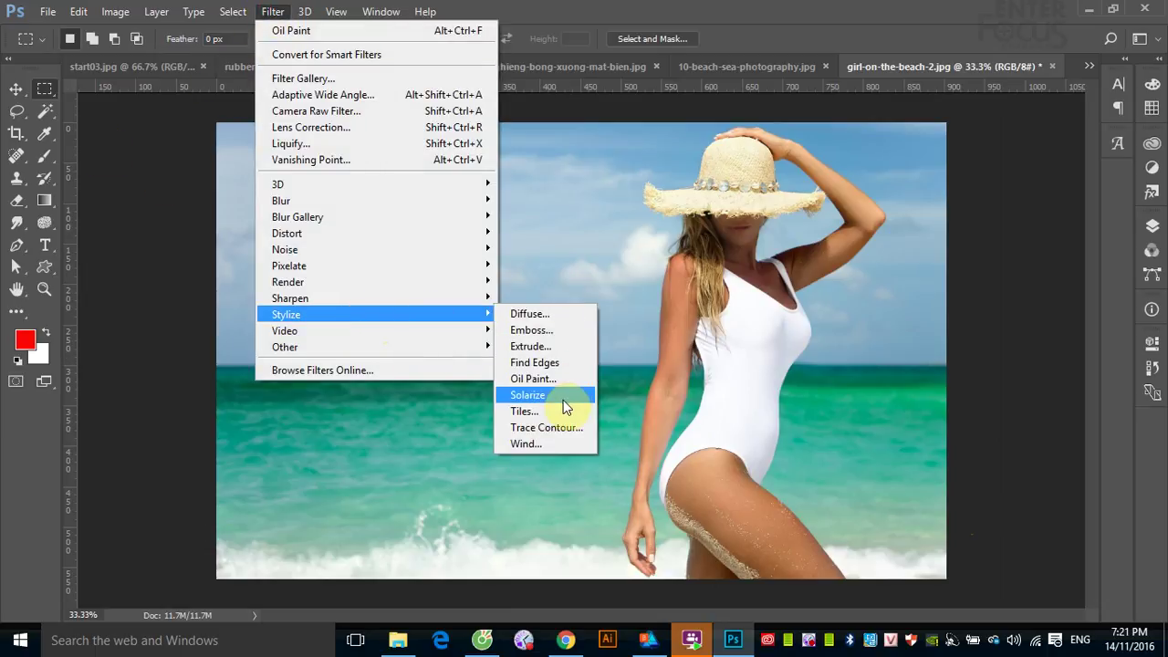
click(563, 395)
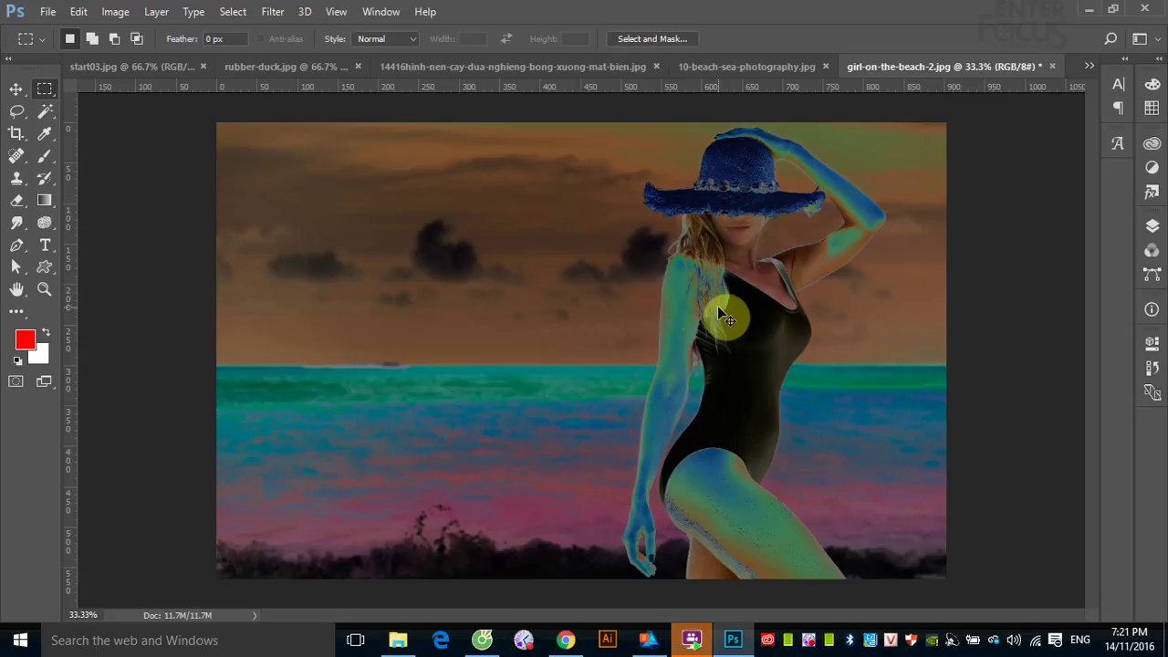
key(ctrl+i)
key(ctrl+i)
key(ctrl+i)
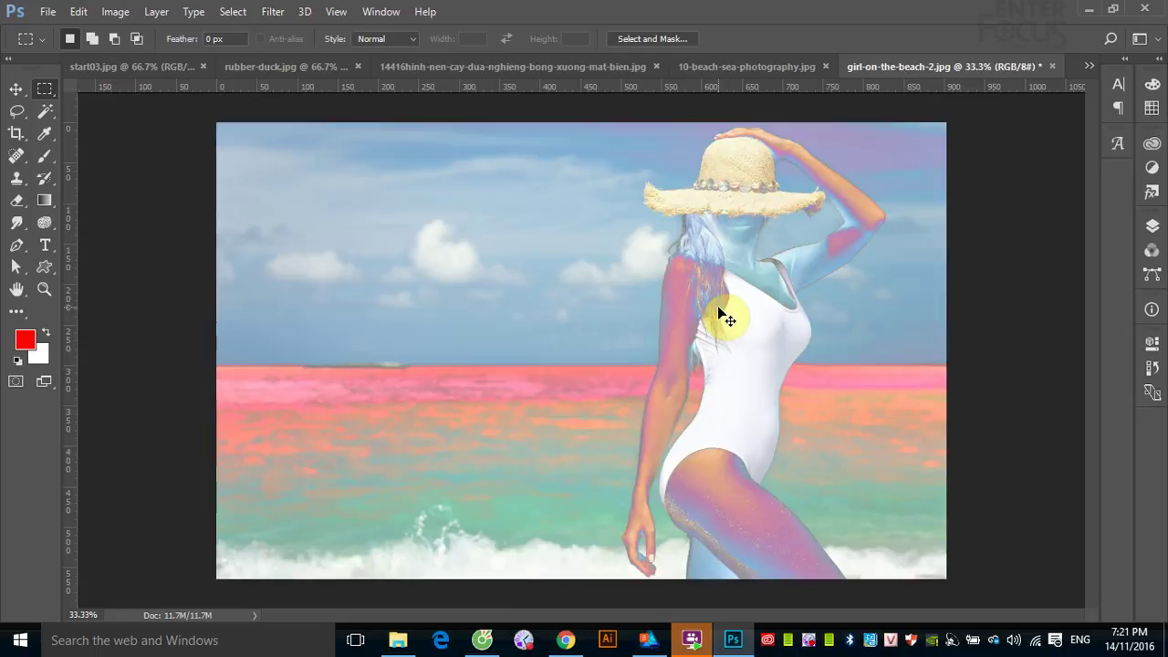
key(ctrl+i)
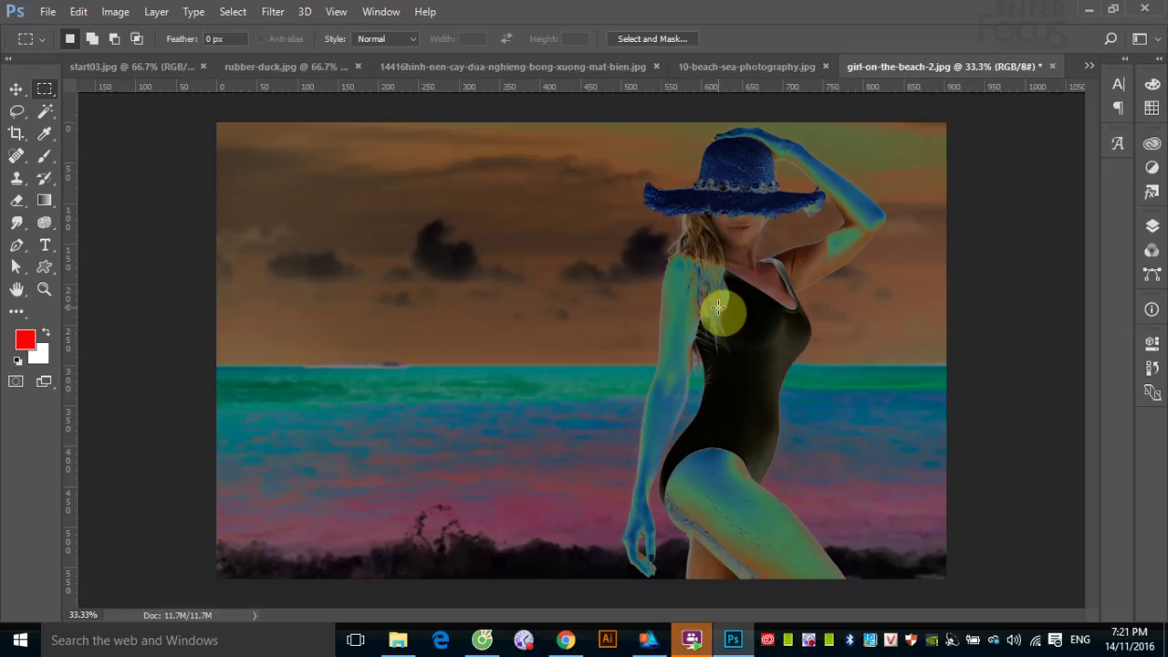
key(ctrl+i)
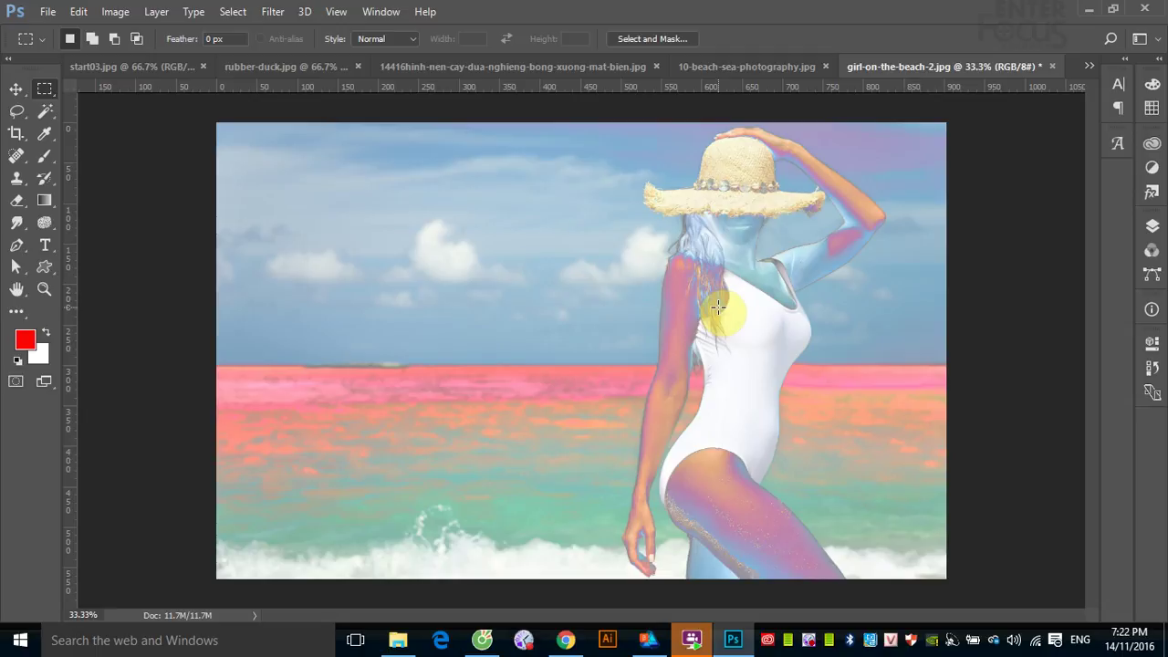
key(ctrl+i)
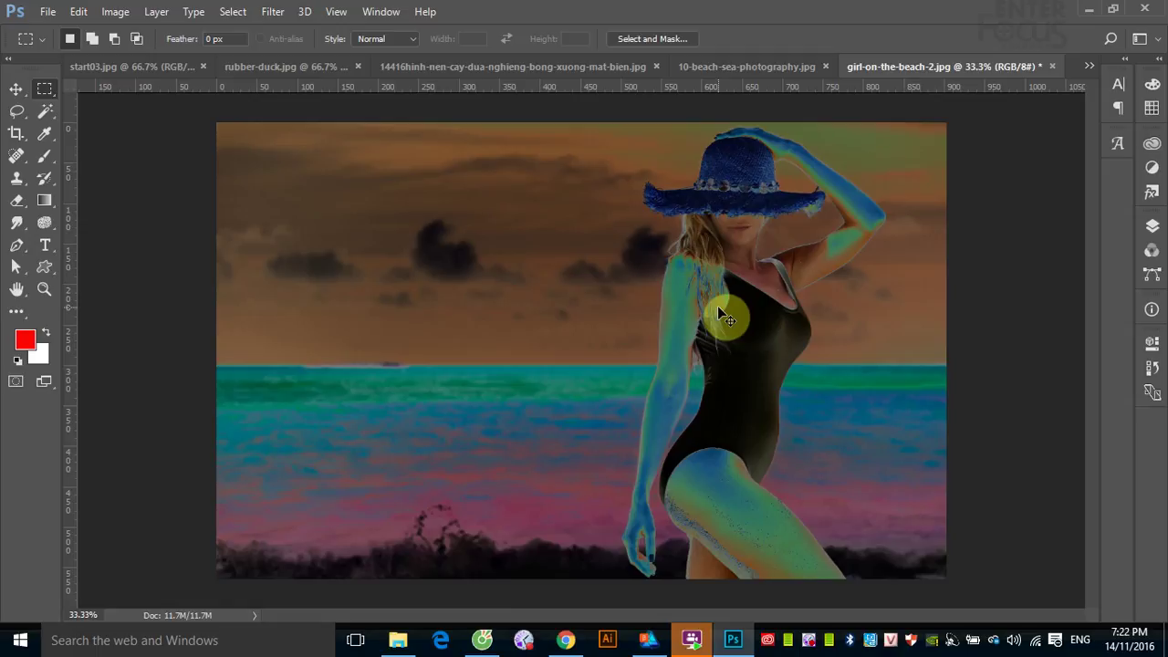
key(ctrl+i)
key(ctrl+i)
key(ctrl+i)
key(ctrl+i)
key(ctrl+i)
key(ctrl+i)
key(ctrl+i)
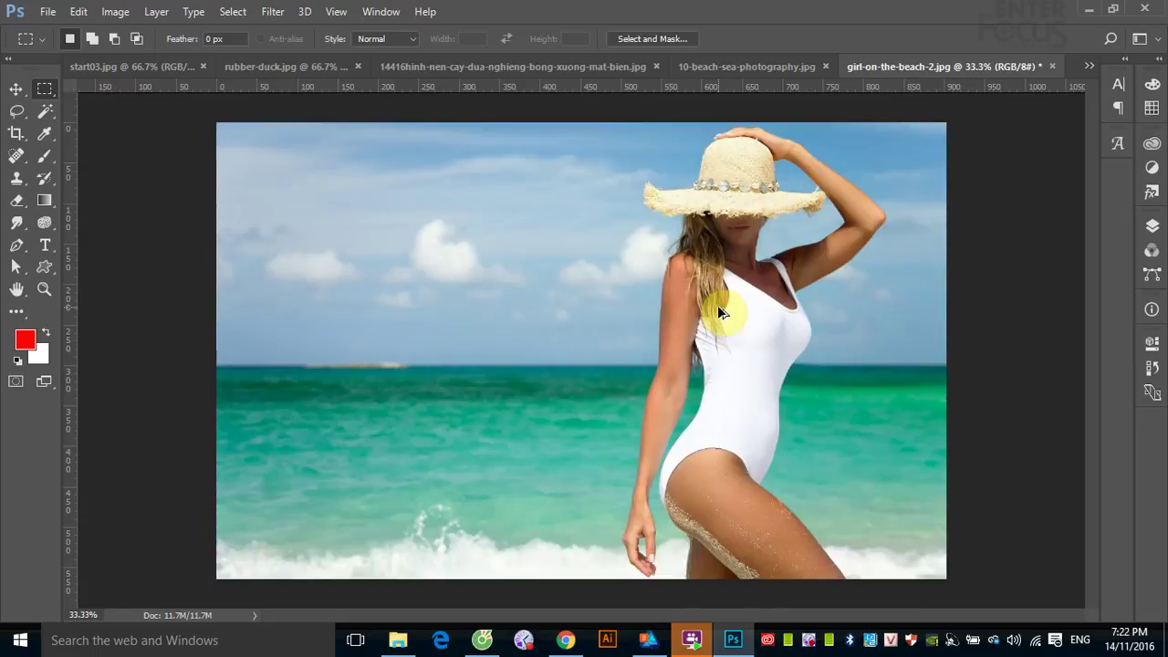
click(273, 11)
mouse_move(285, 314)
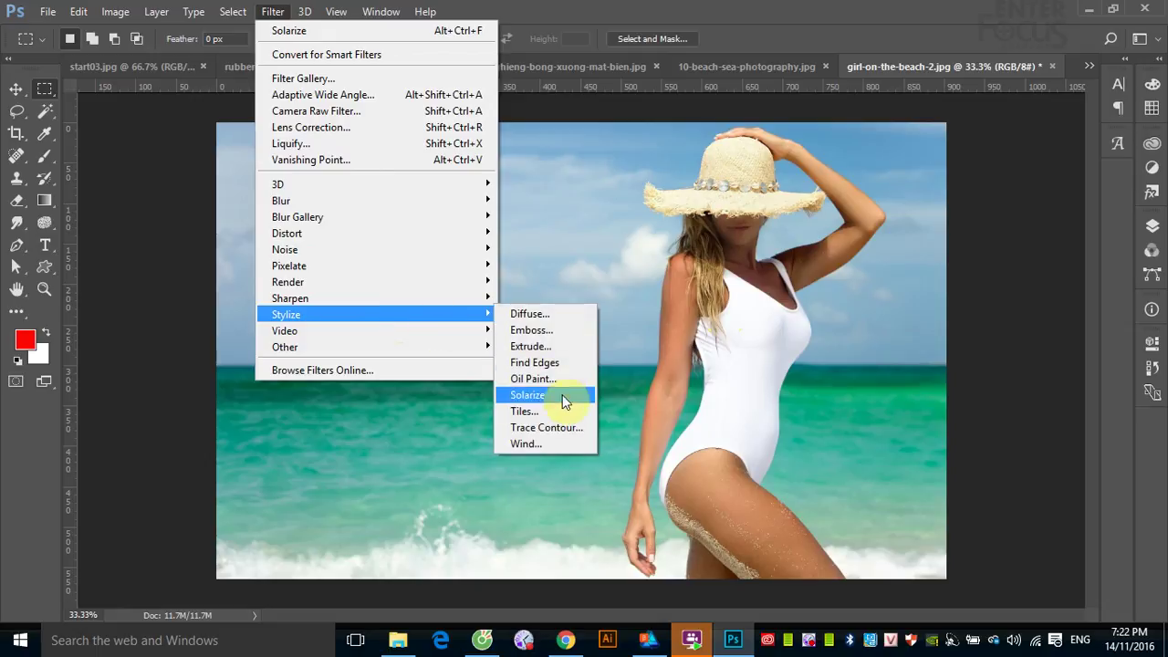
click(525, 411)
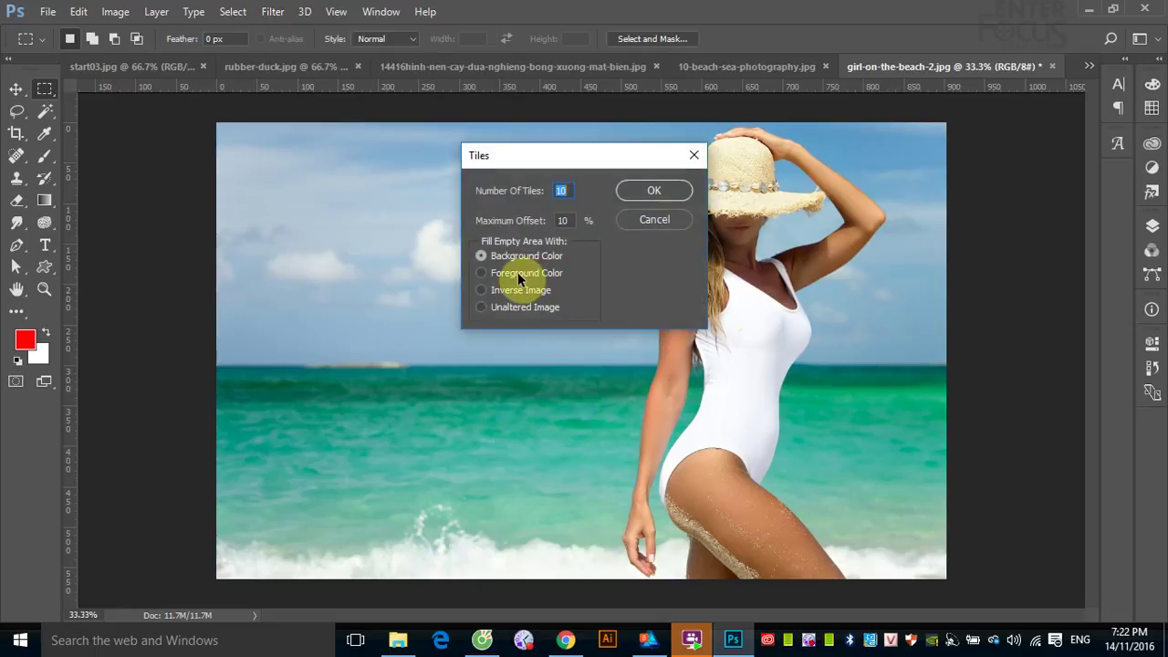
click(651, 193)
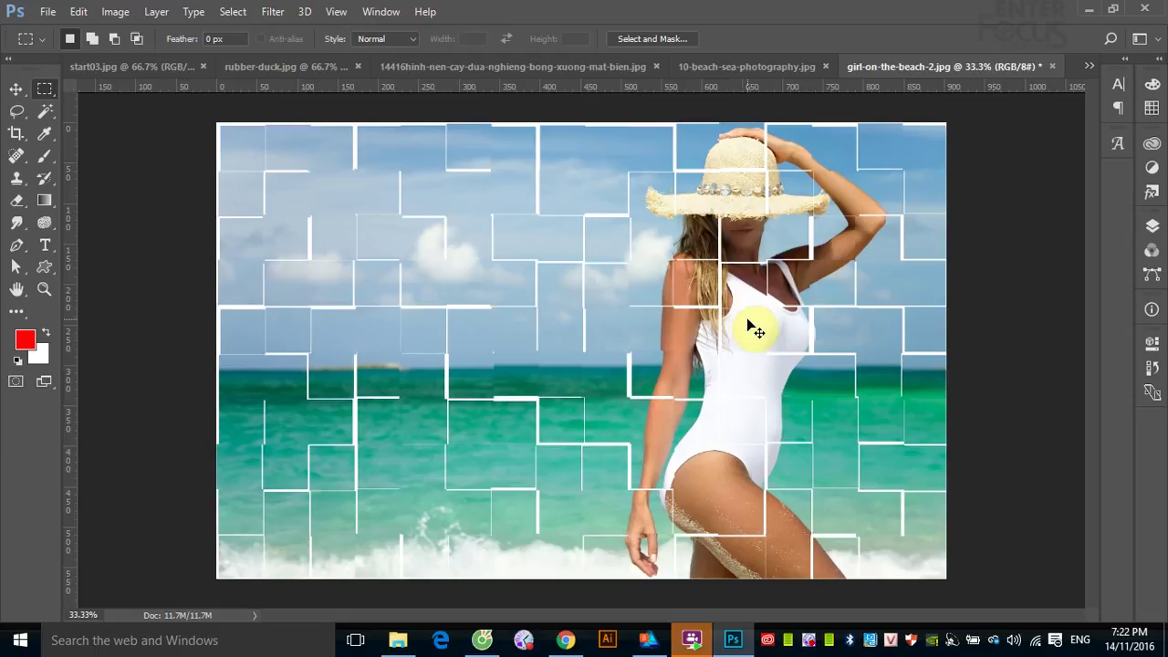
key(ctrl+z)
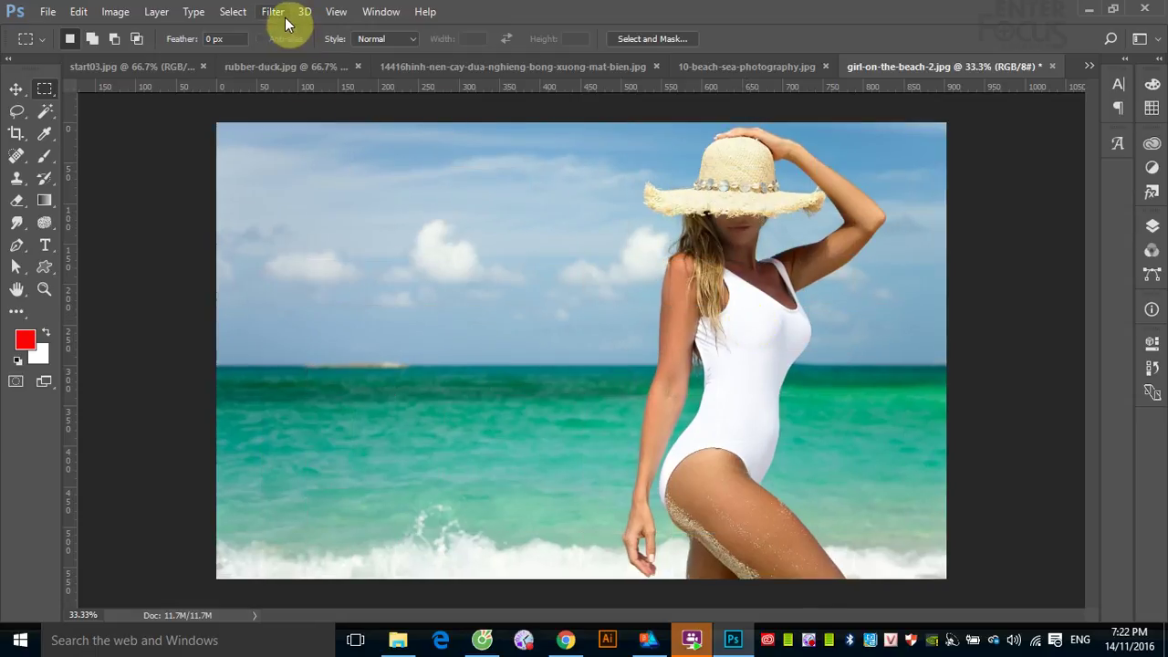
click(281, 13)
mouse_move(286, 314)
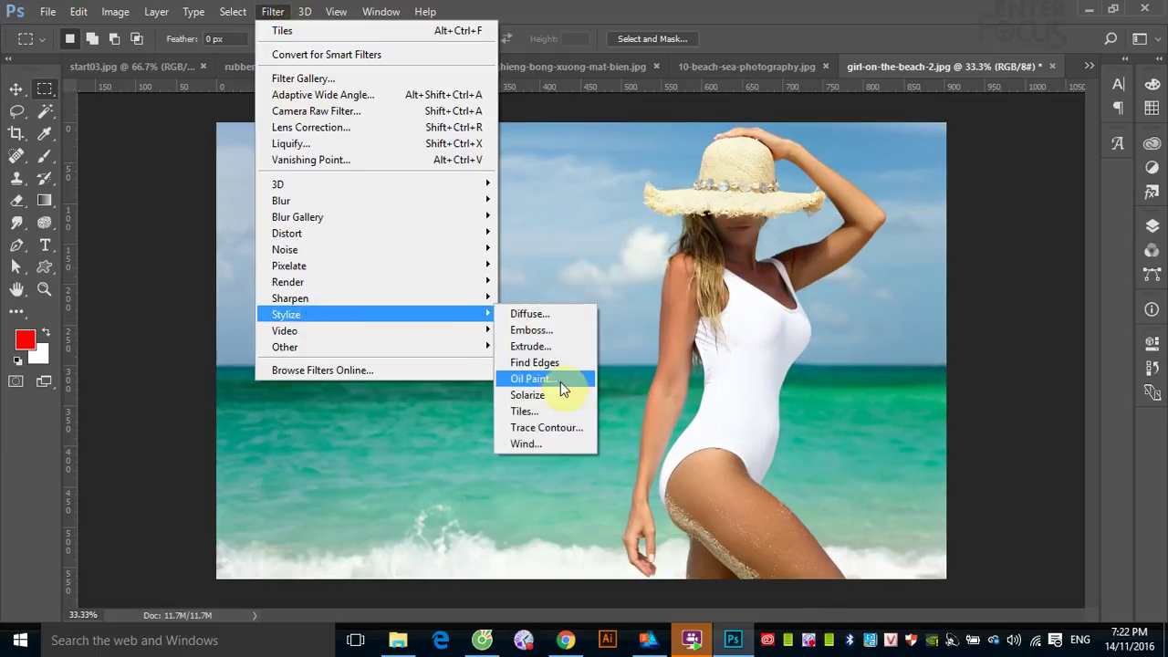
click(550, 412)
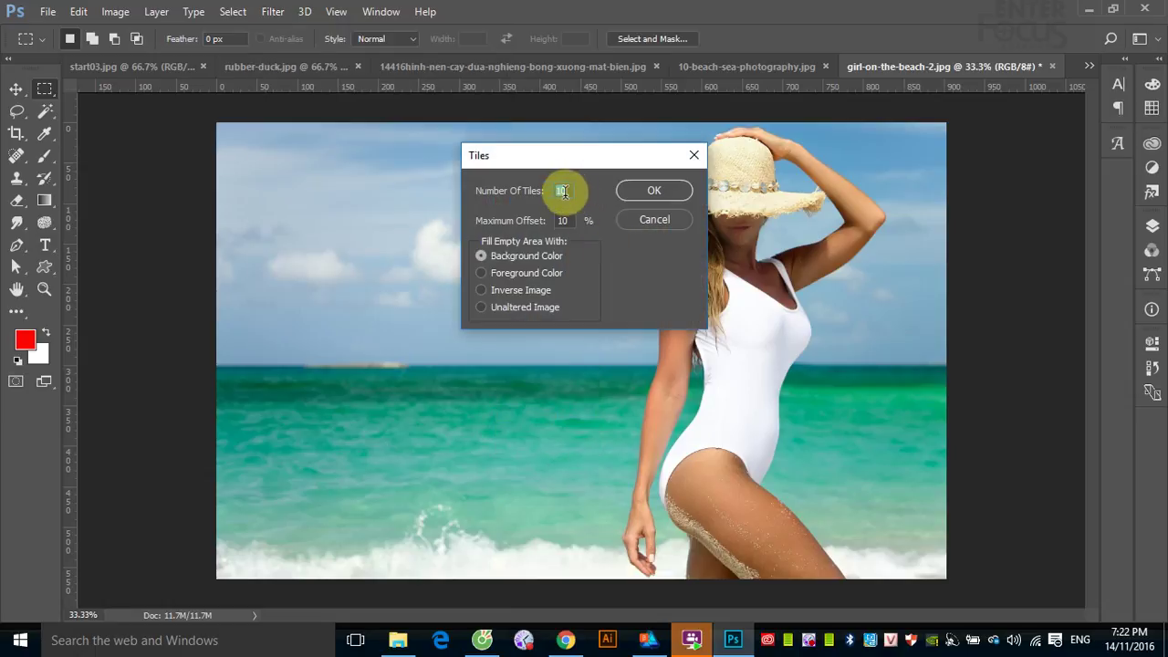
click(525, 276)
click(503, 292)
double_click(565, 190)
text(20)
click(643, 191)
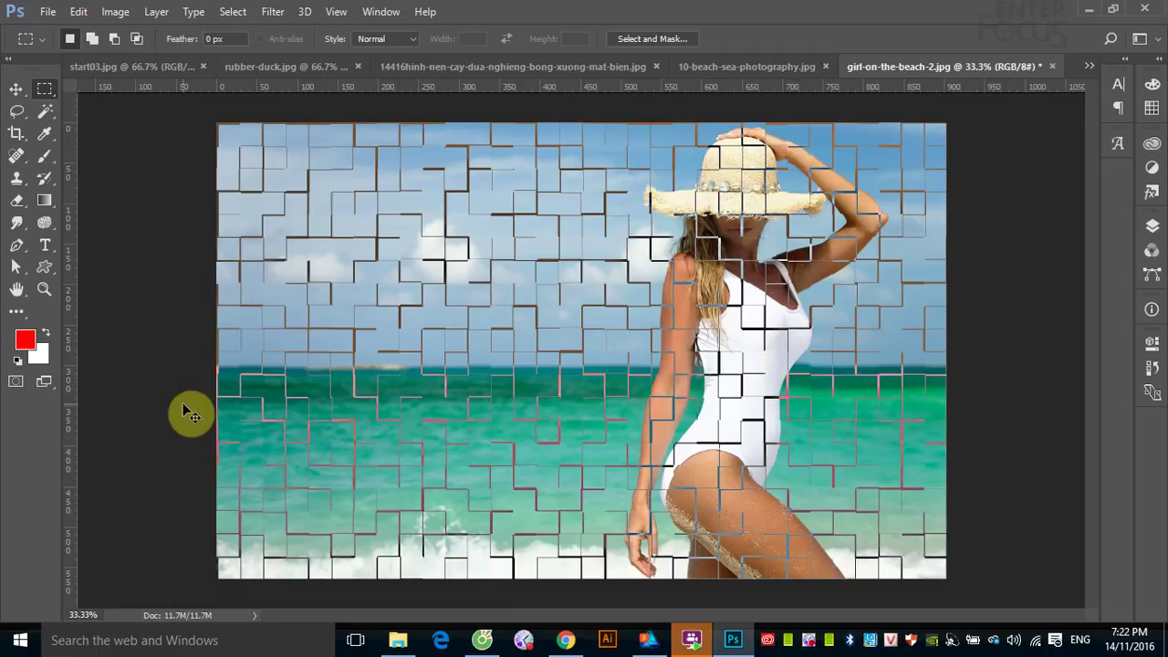
key(ctrl+z)
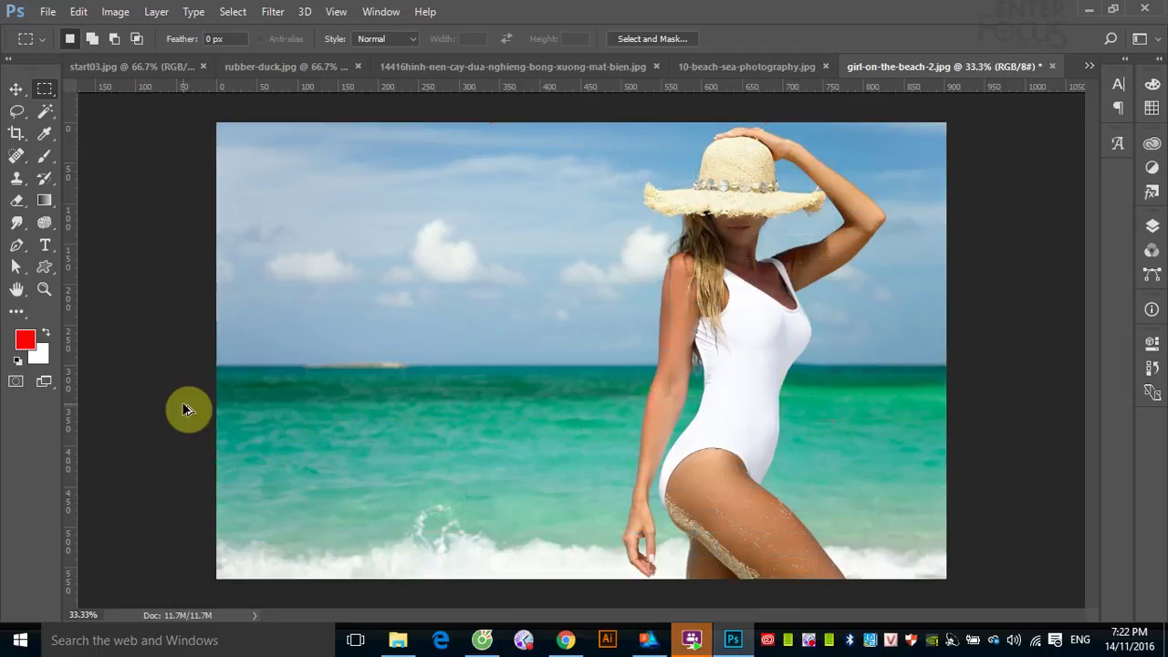
click(274, 11)
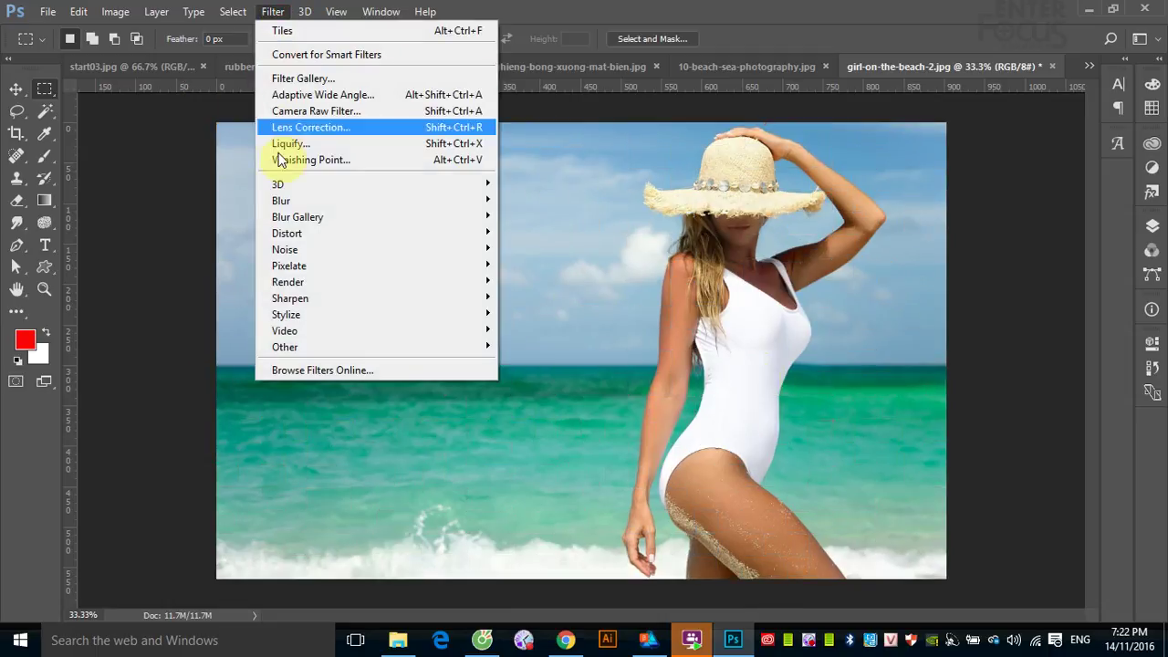
mouse_move(374, 314)
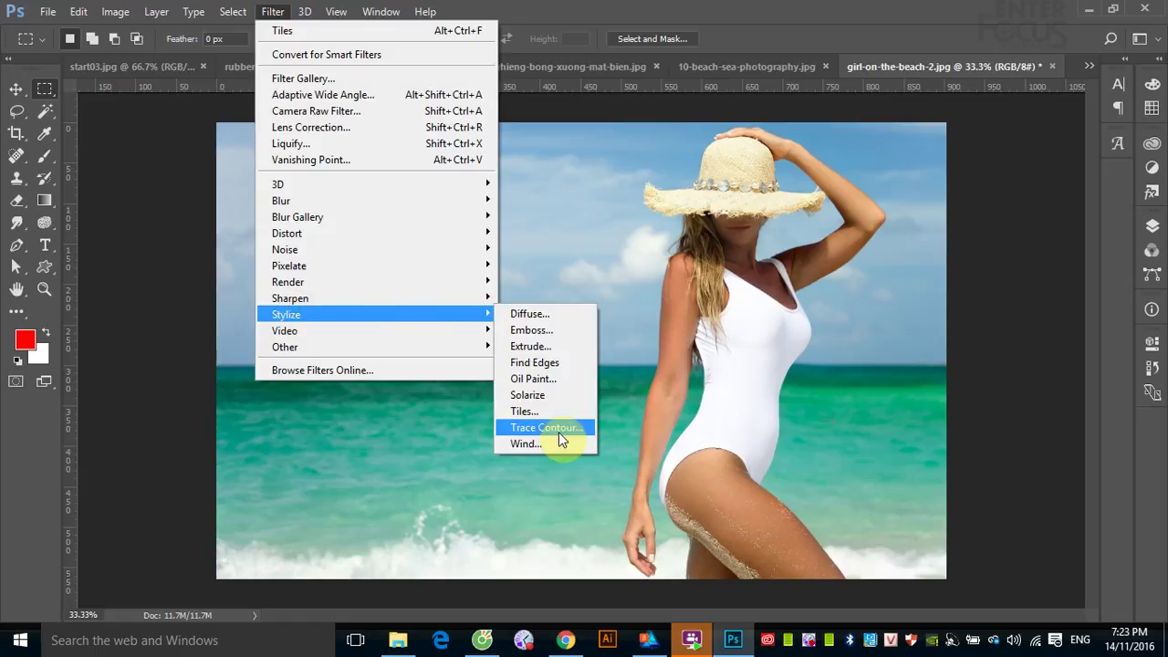
click(548, 427)
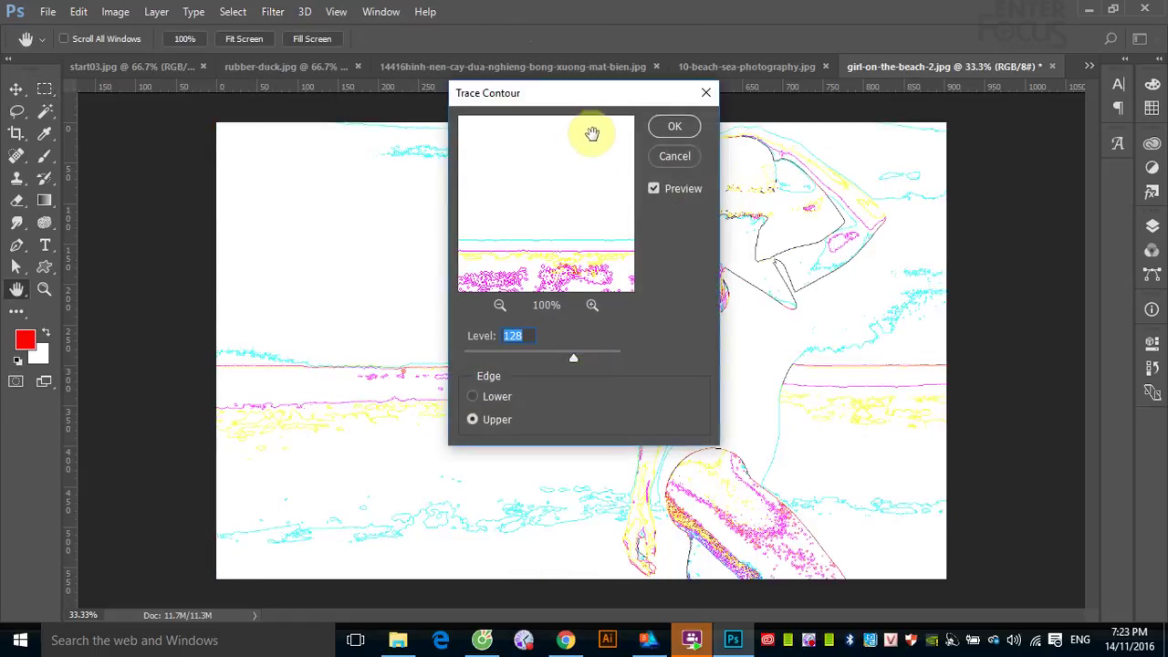
drag(594, 94, 383, 120)
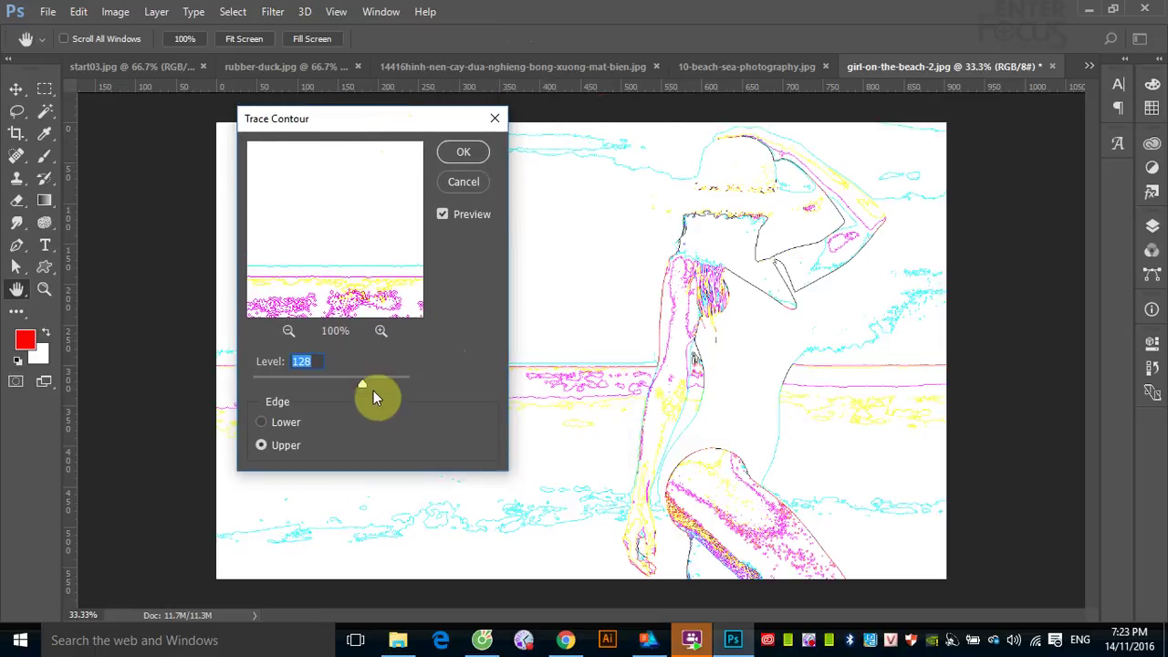
mouse_move(358, 386)
mouse_down()
mouse_move(301, 391)
mouse_move(401, 384)
mouse_move(361, 384)
mouse_up()
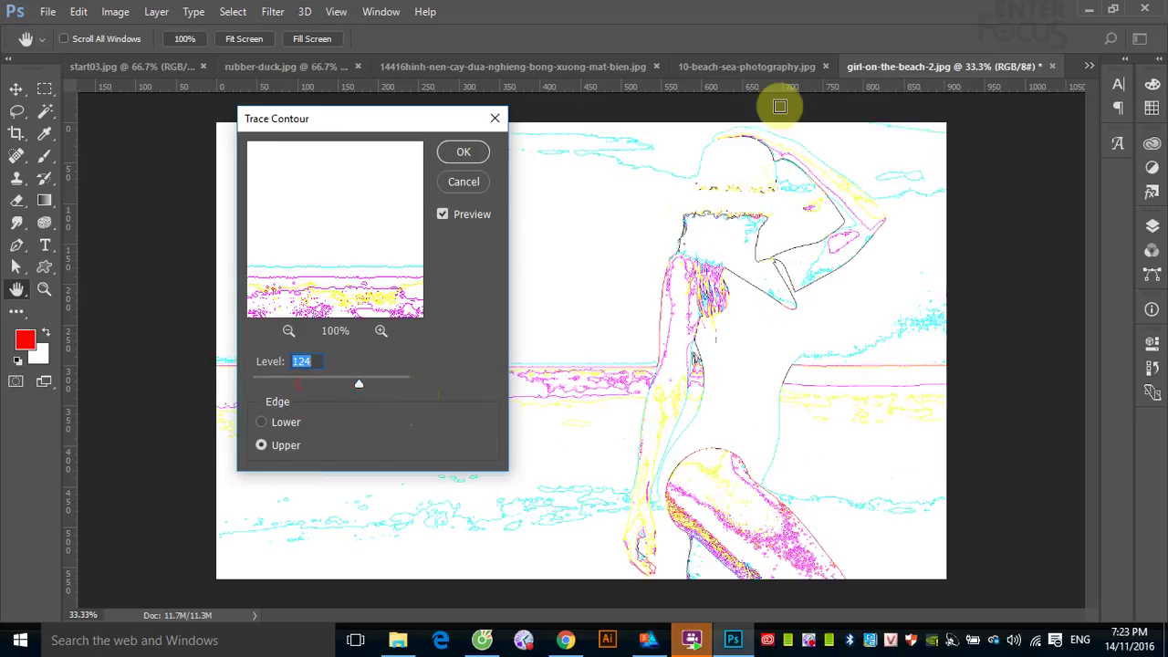
click(270, 422)
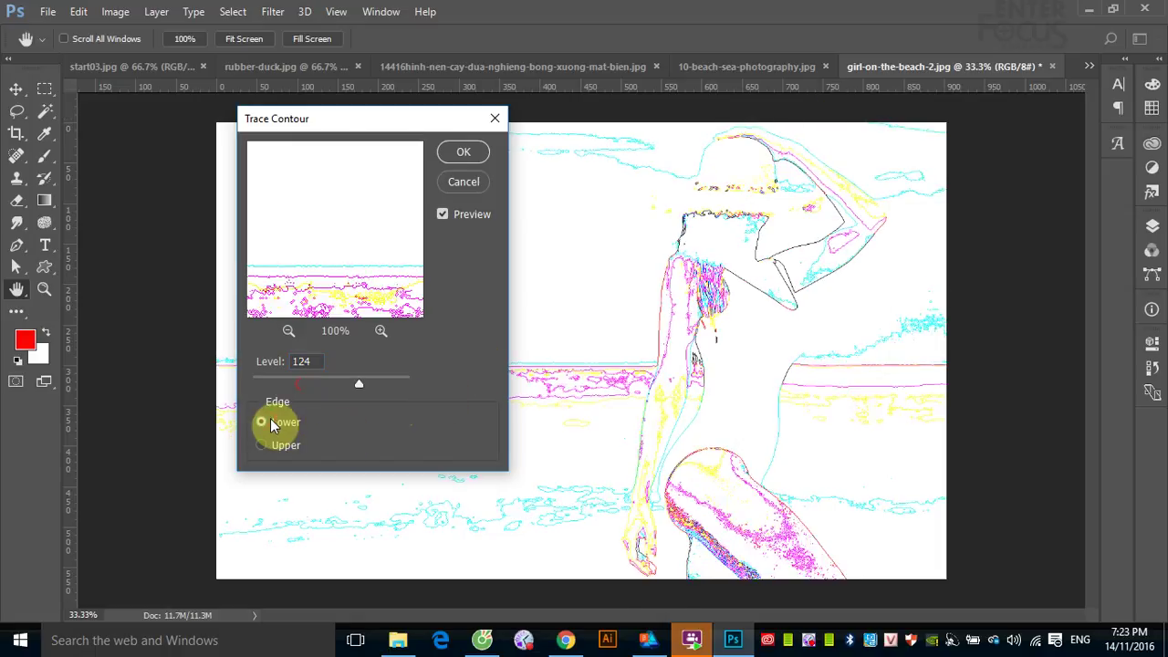
click(463, 181)
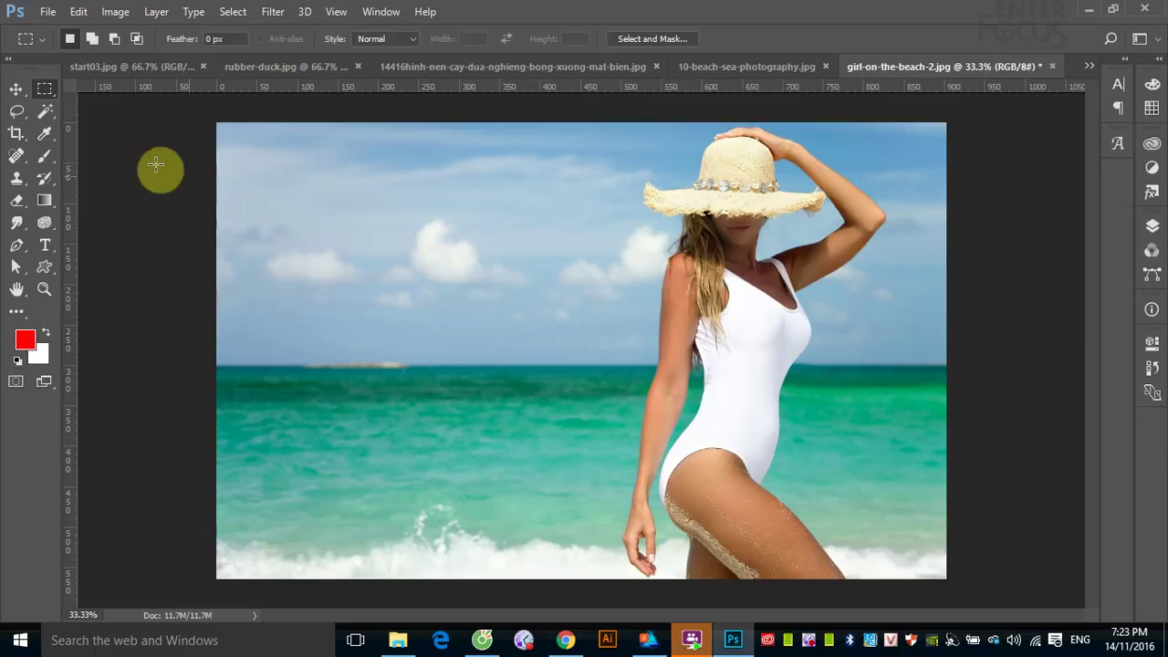
click(274, 20)
mouse_move(374, 314)
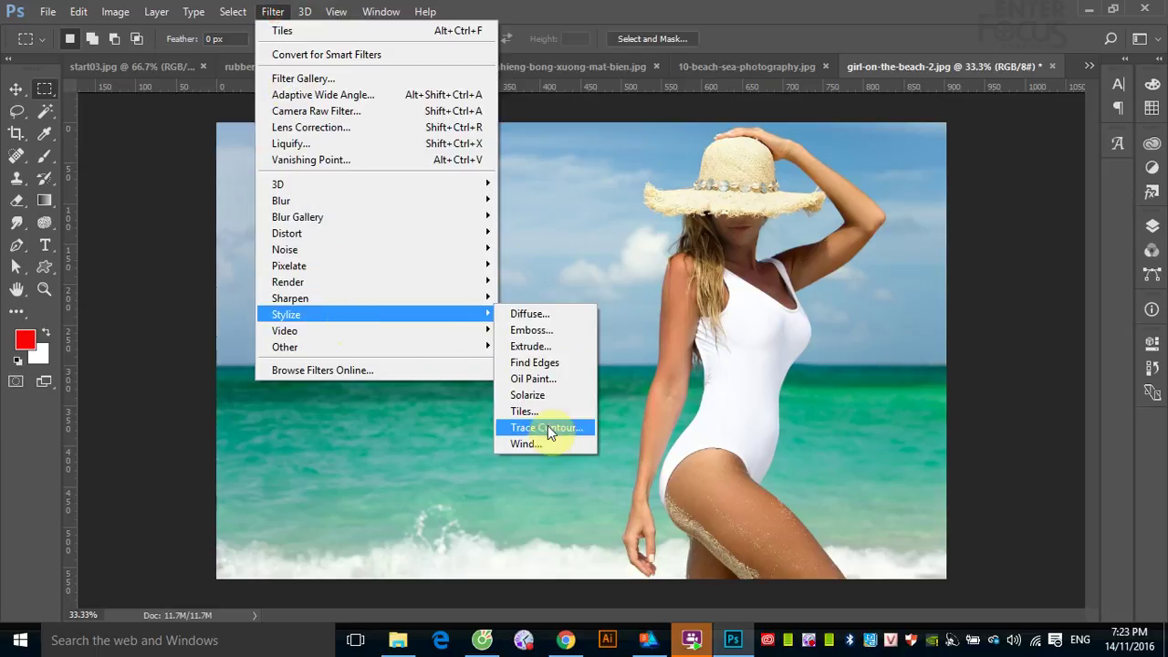
click(530, 443)
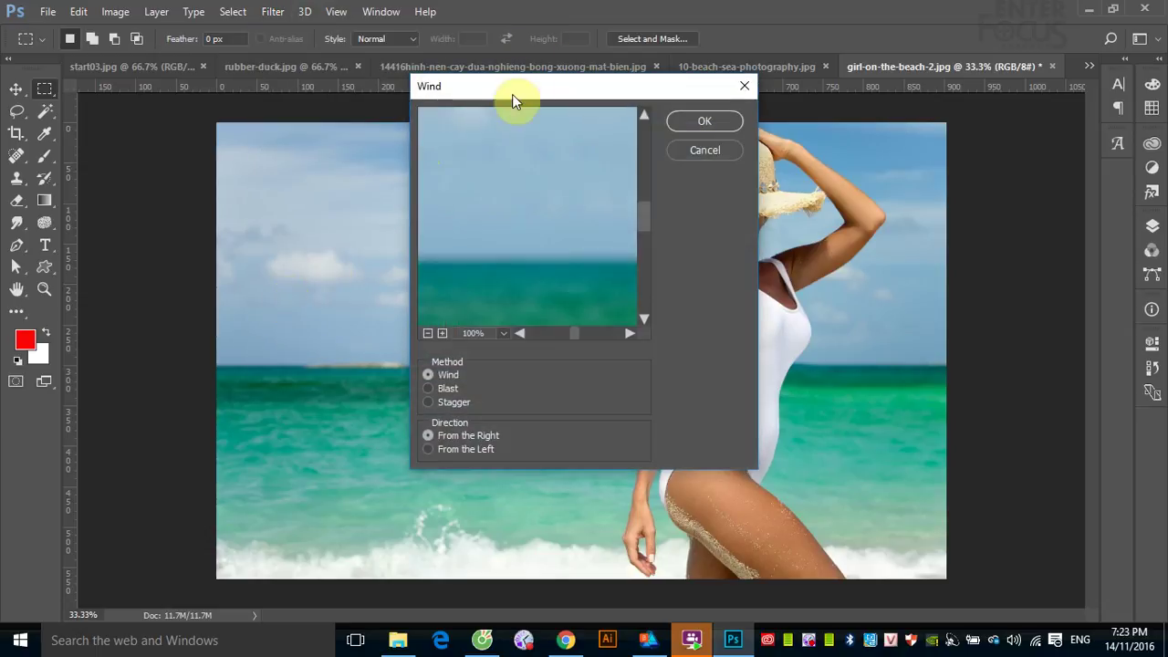
drag(512, 88, 849, 131)
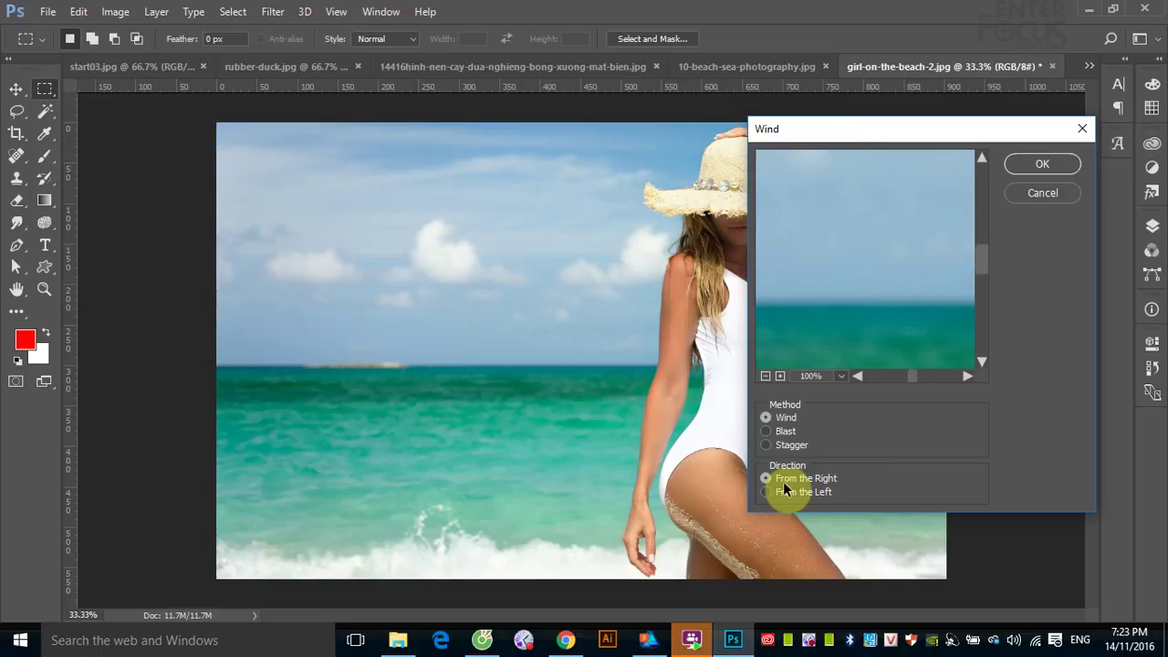
click(1042, 163)
click(736, 357)
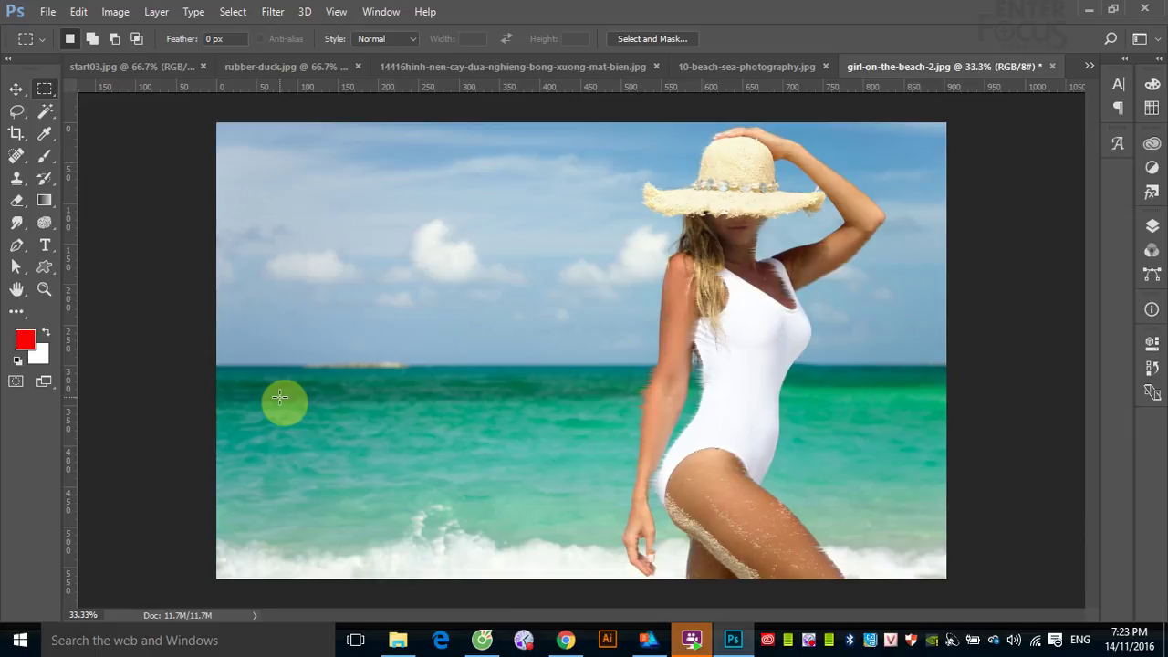
click(280, 397)
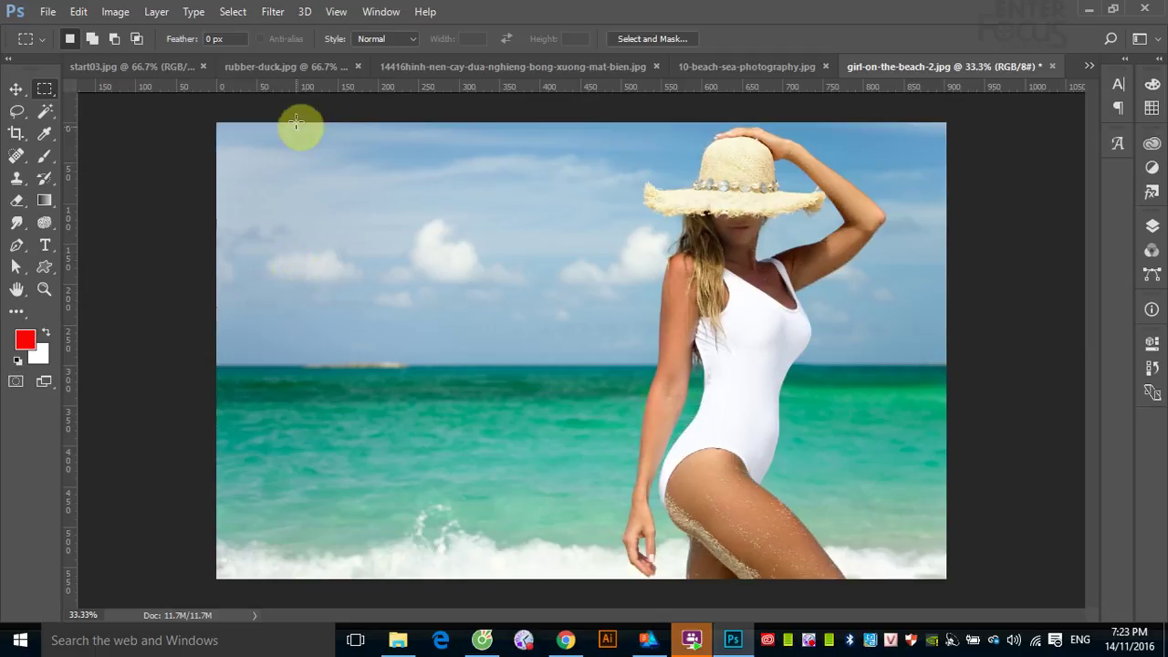
click(272, 11)
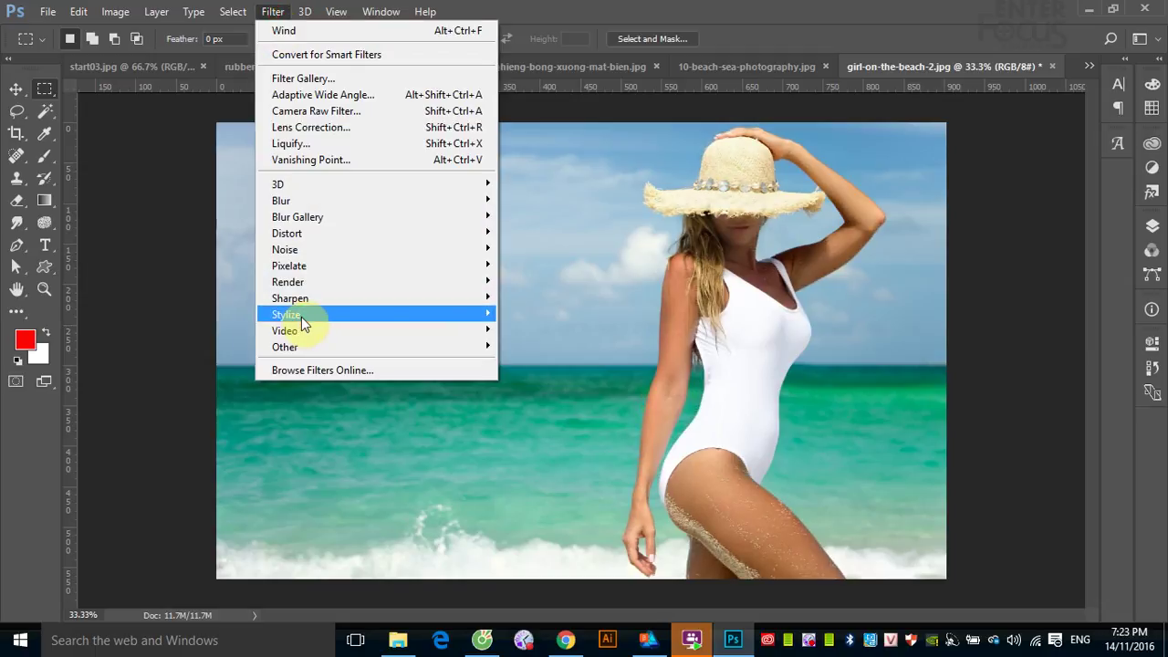
click(529, 443)
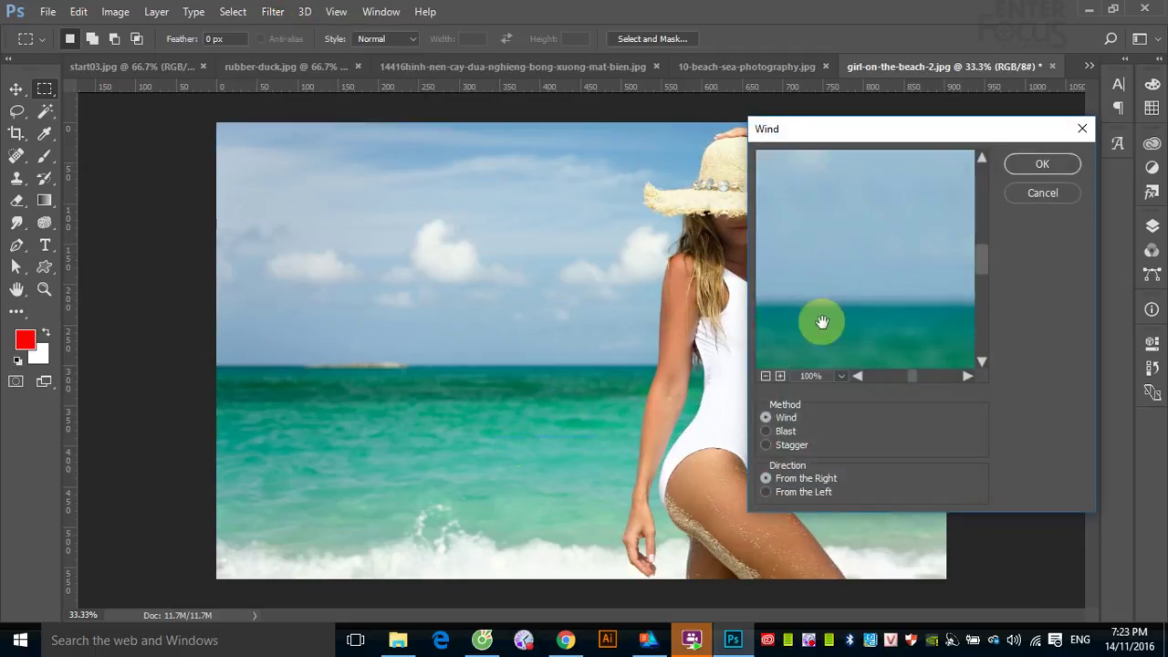
click(786, 432)
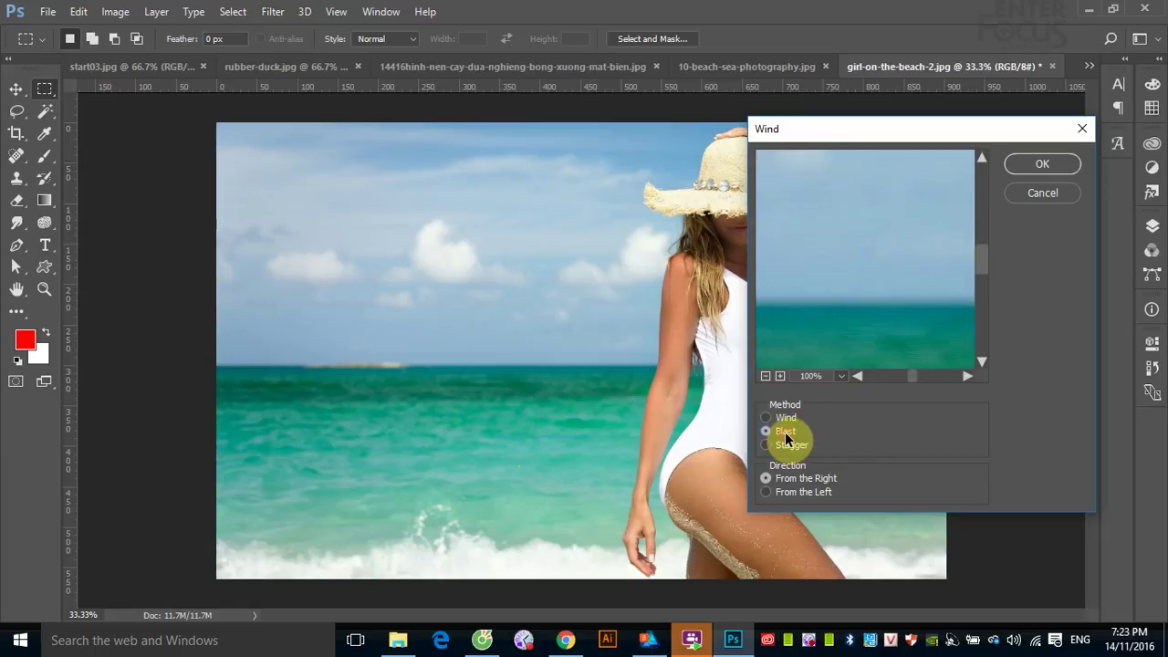
click(1034, 166)
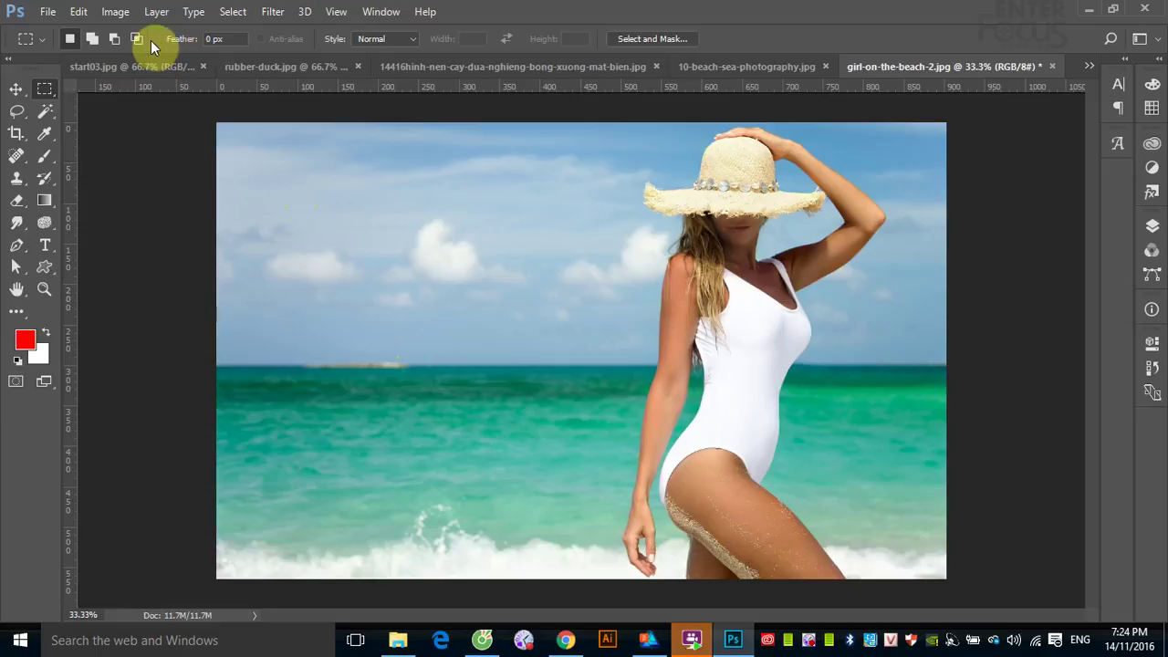
- Fill the canvas black, then add 400% uniform monochromatic noise
key(d)
key(alt+BackSpace)
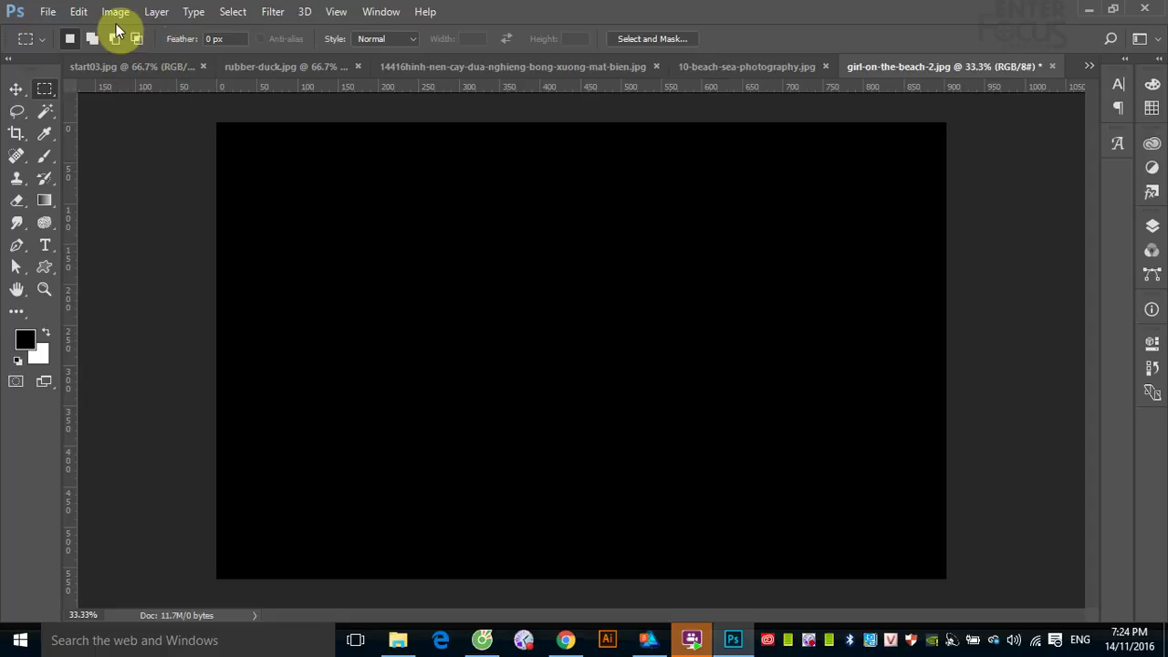
click(119, 13)
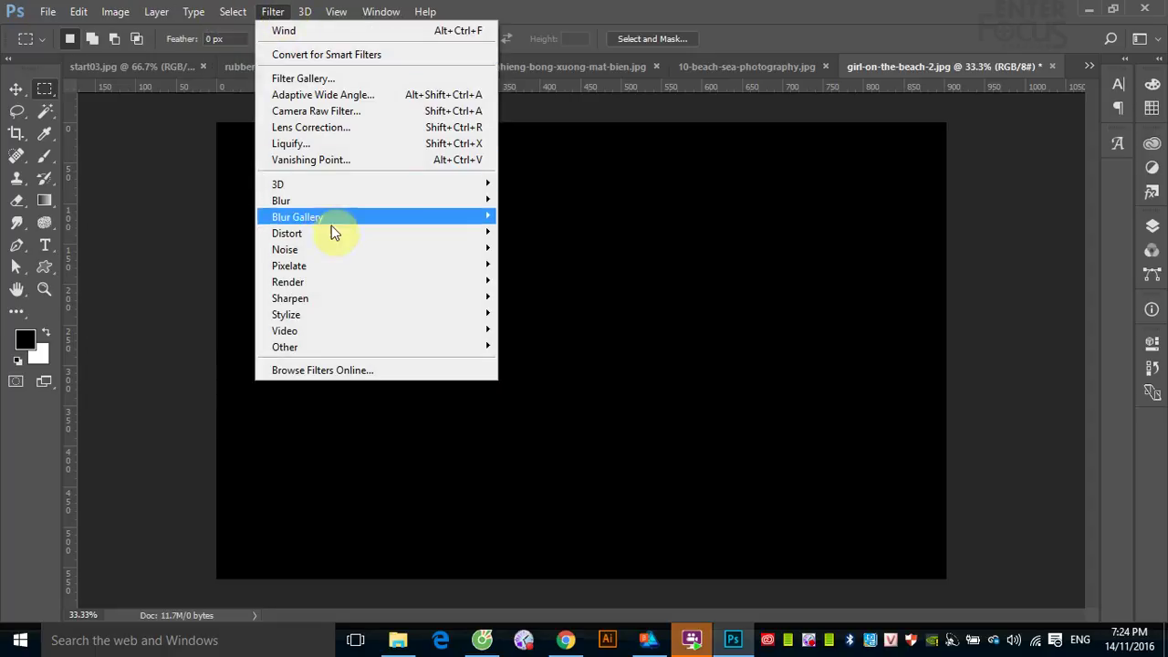
mouse_move(285, 250)
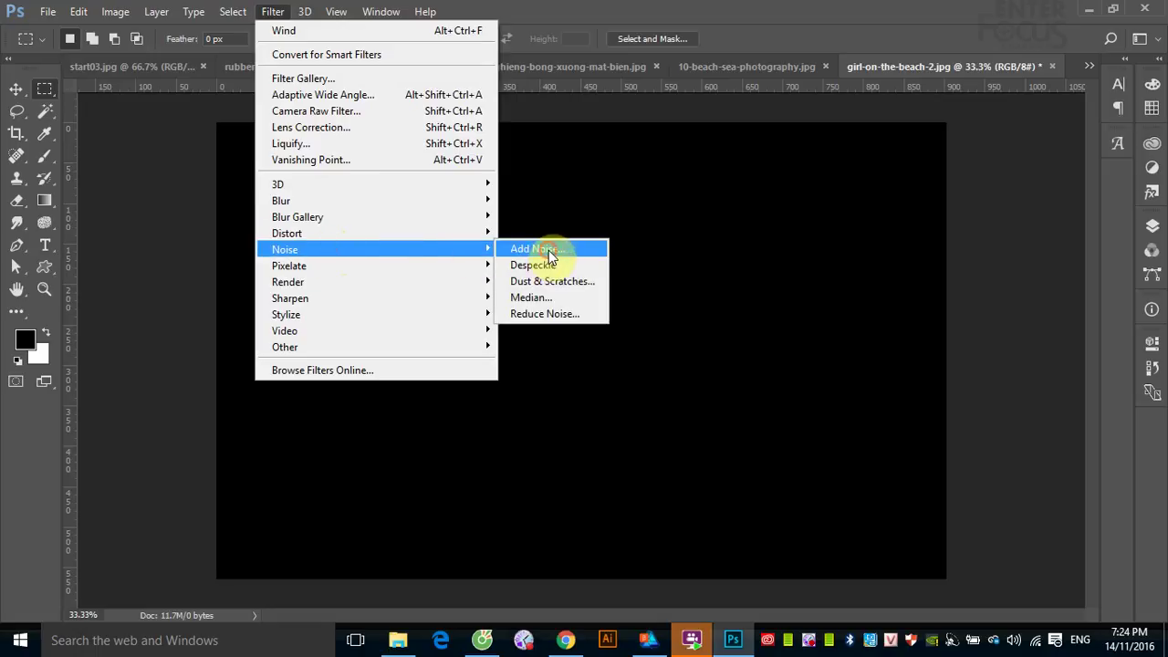
click(546, 249)
drag(827, 429, 982, 433)
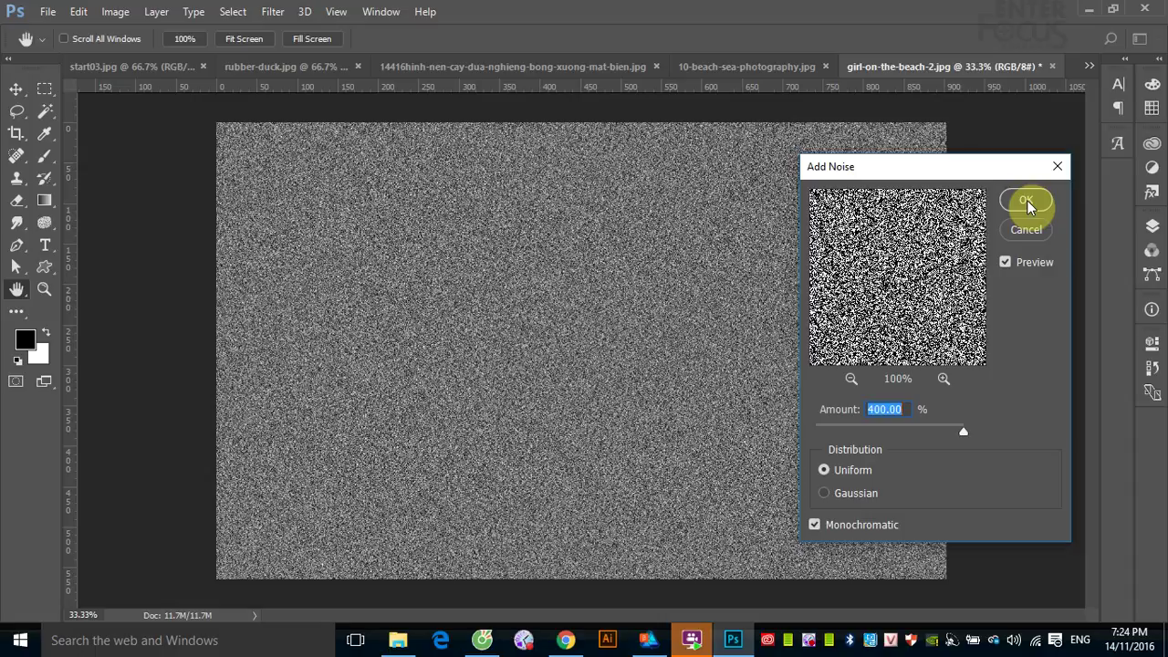
click(1028, 206)
click(273, 11)
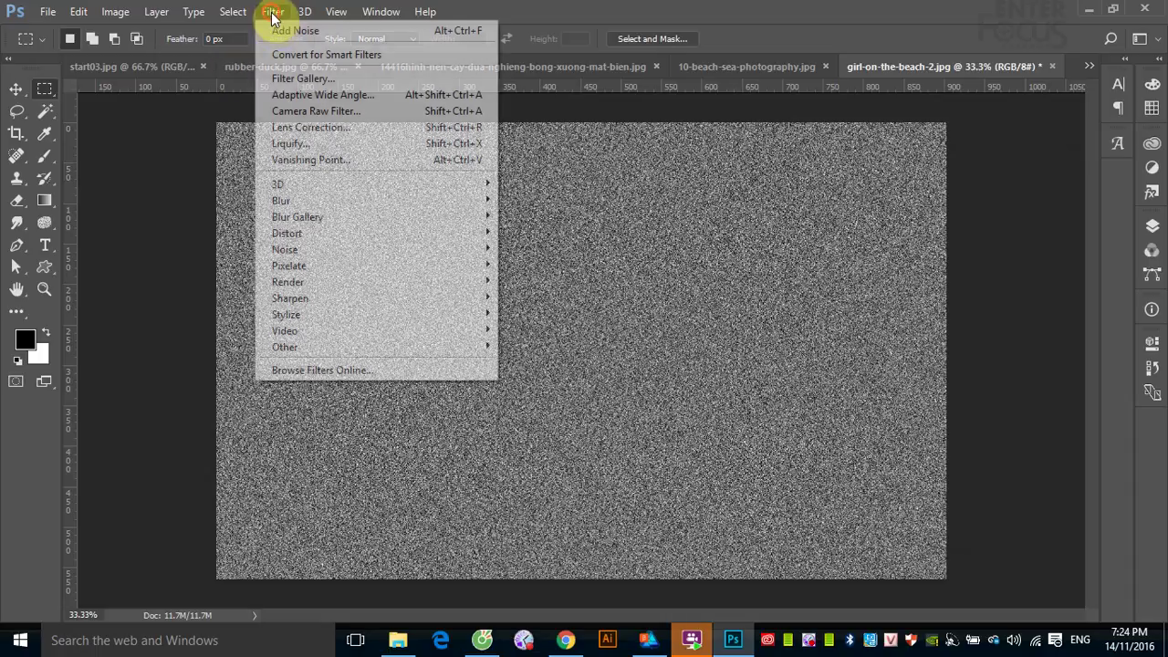
click(331, 202)
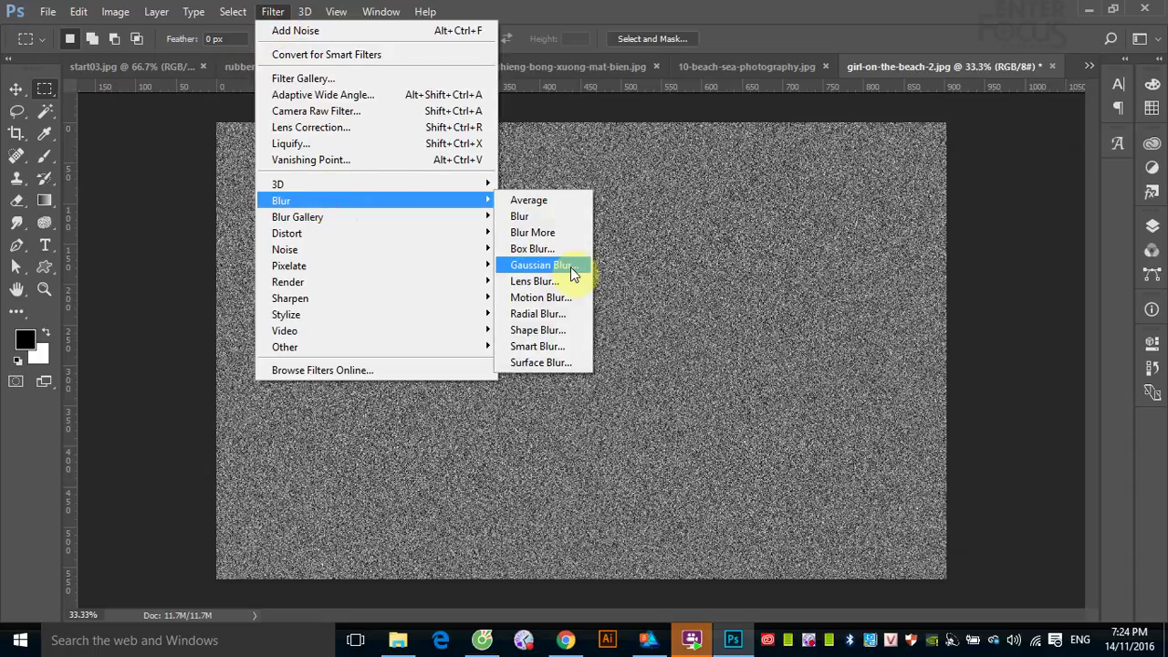
click(551, 298)
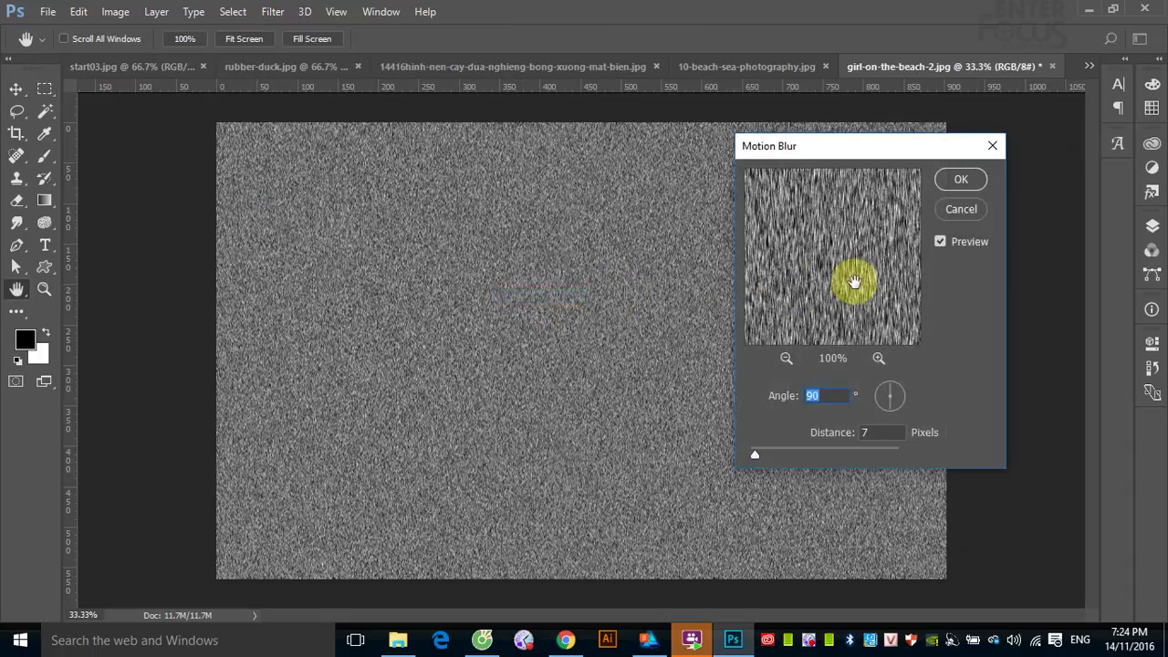
drag(755, 456, 896, 456)
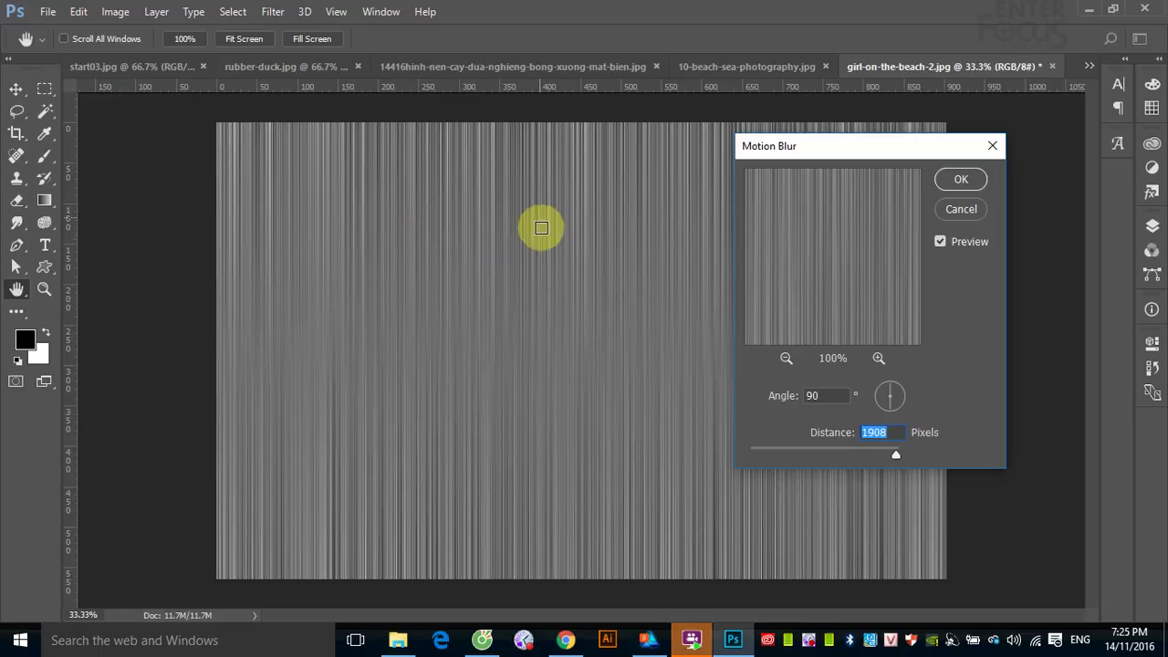
mouse_move(893, 461)
mouse_down()
mouse_move(817, 458)
mouse_move(858, 454)
mouse_up()
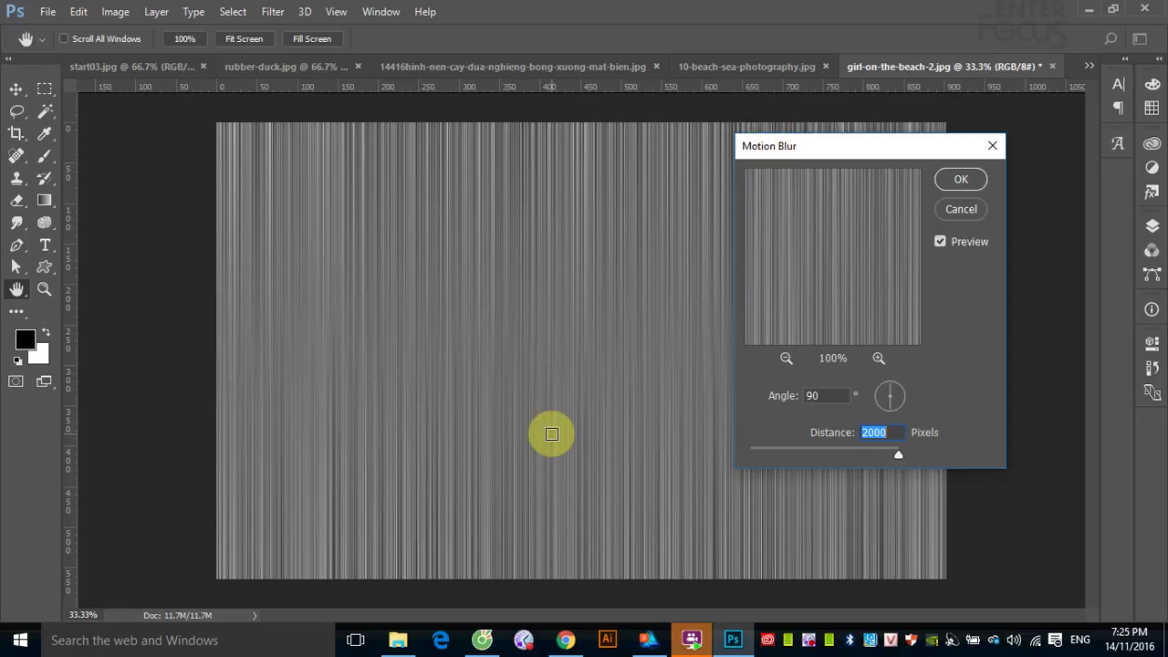
drag(891, 389, 901, 393)
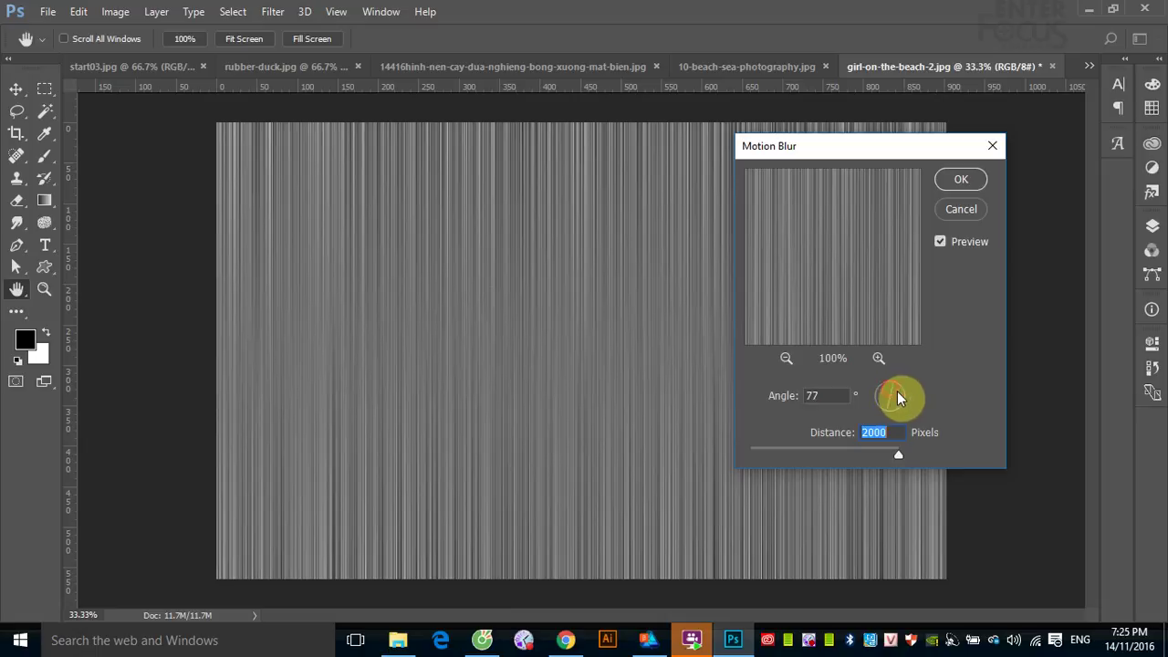
click(961, 209)
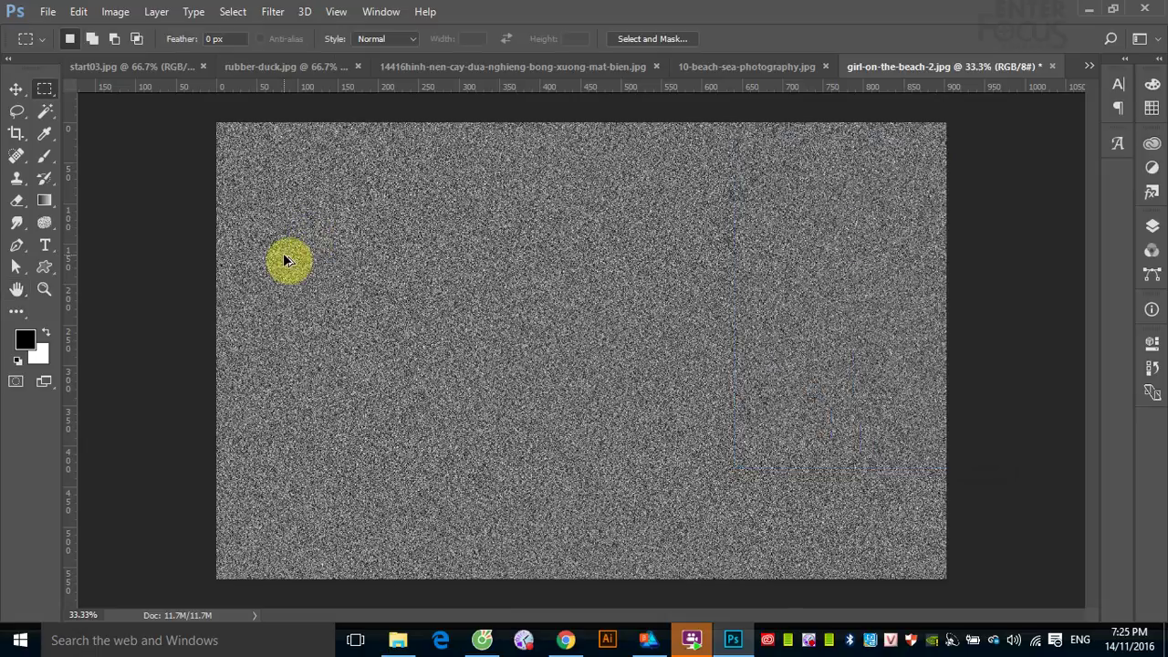
key(ctrl+z)
- Undo back to the original beach photo and show BB FlashBack's tray recording menu
key(ctrl+alt+z)
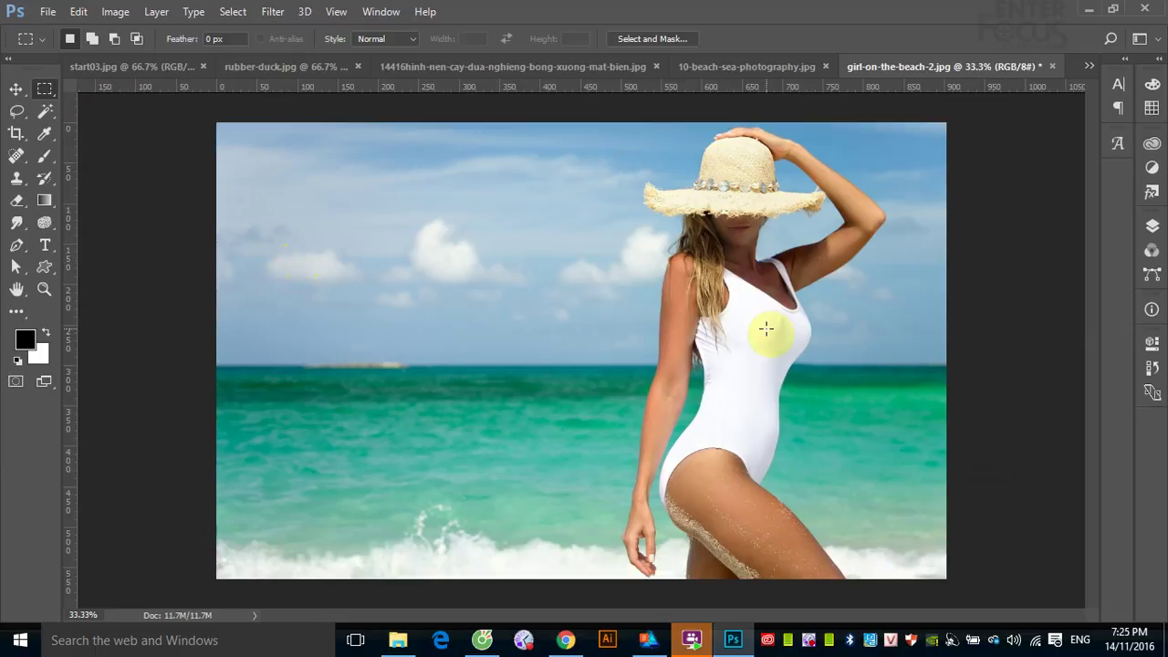
right_click(809, 643)
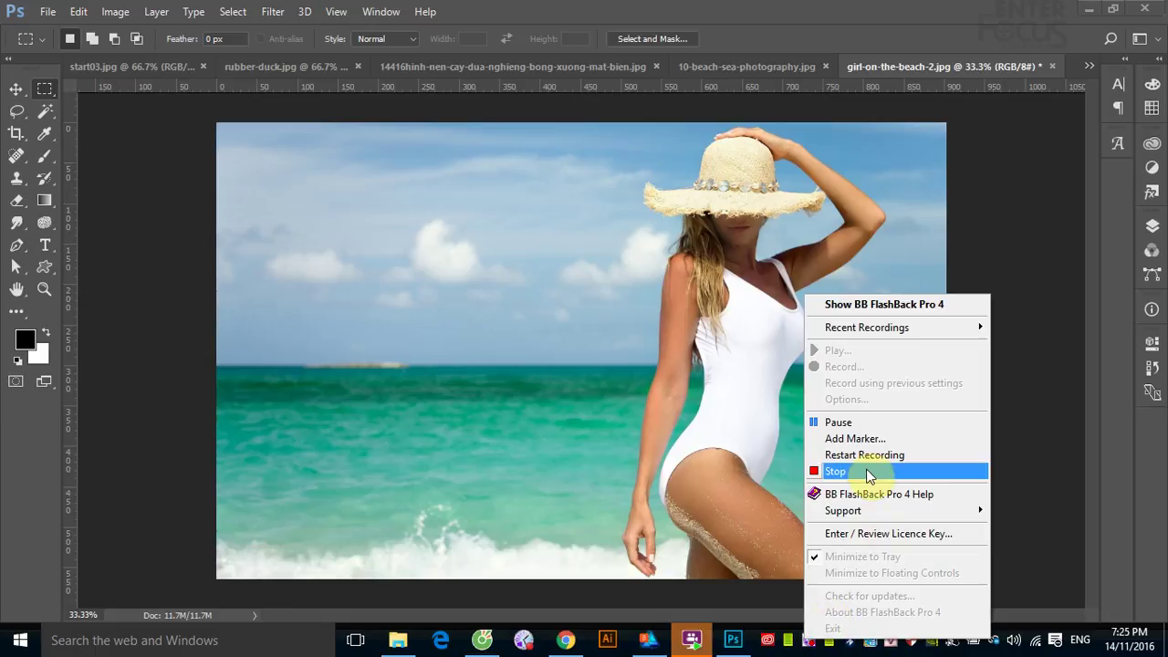